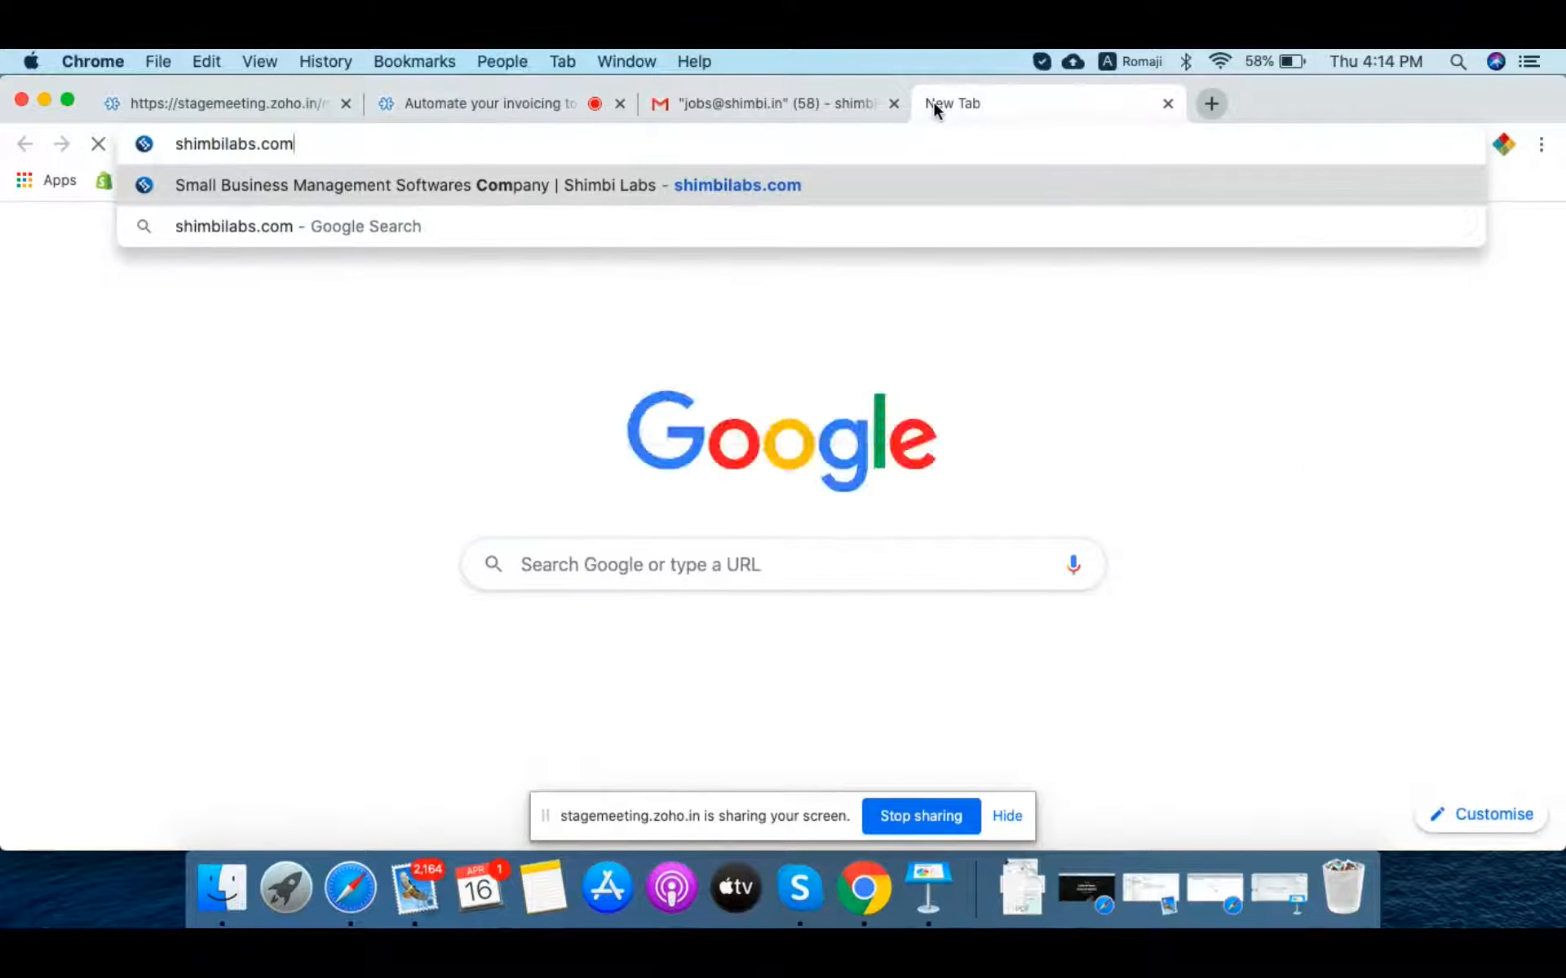
Step: Open the Shimbi Invoice sign-up form from shimbilabs.com through the Invoice product page
key("Return")
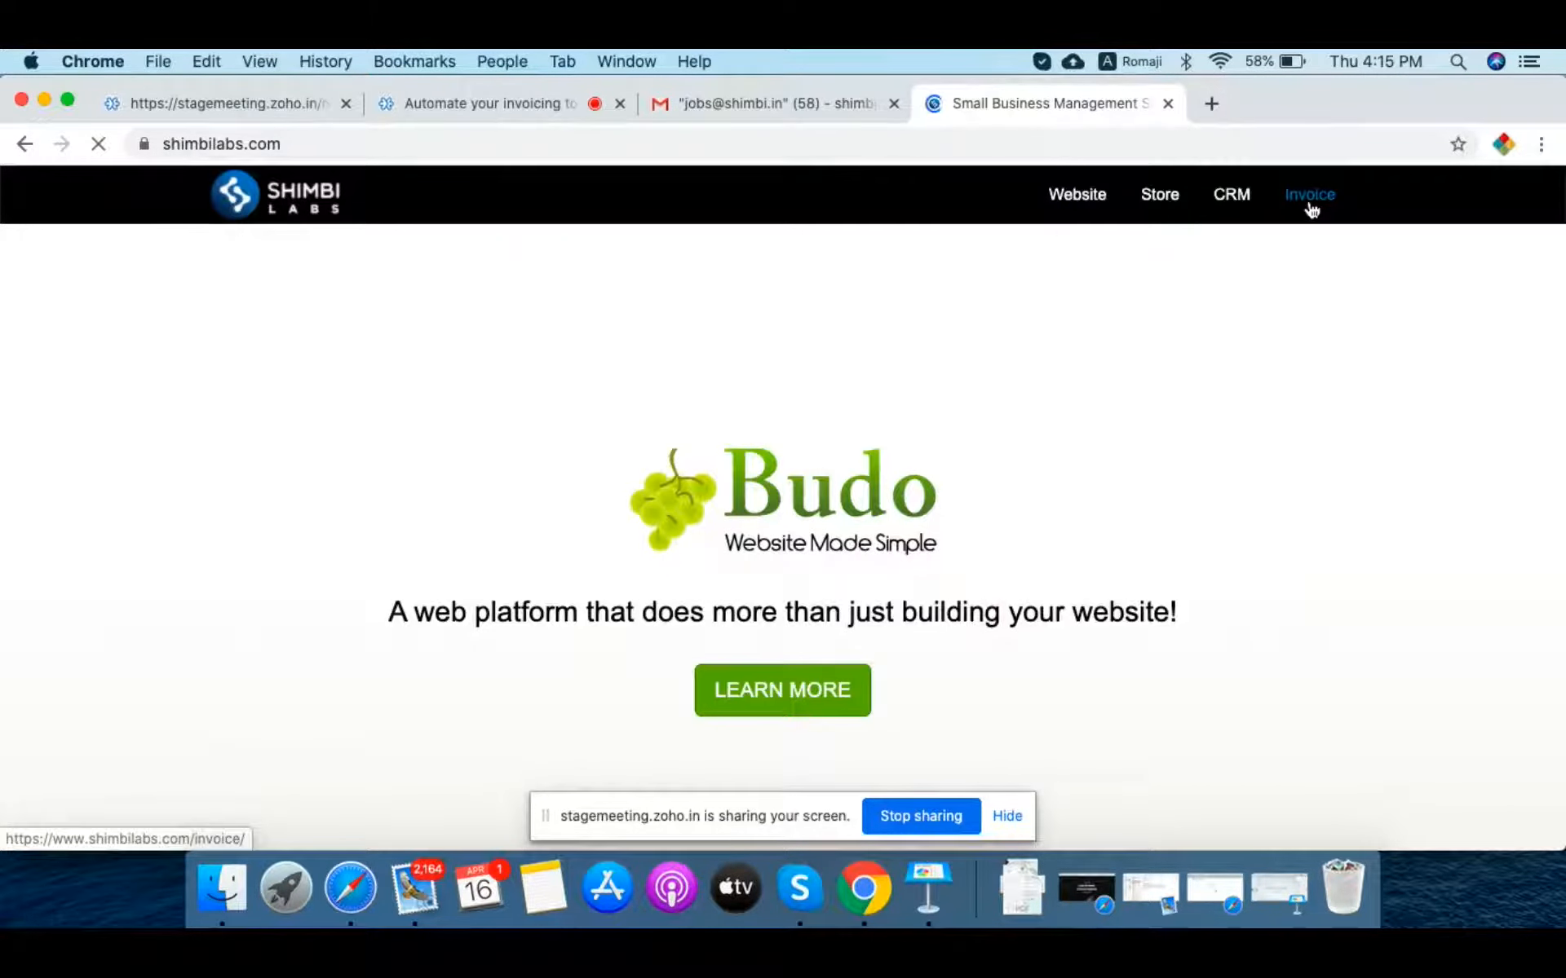
left_click(1309, 195)
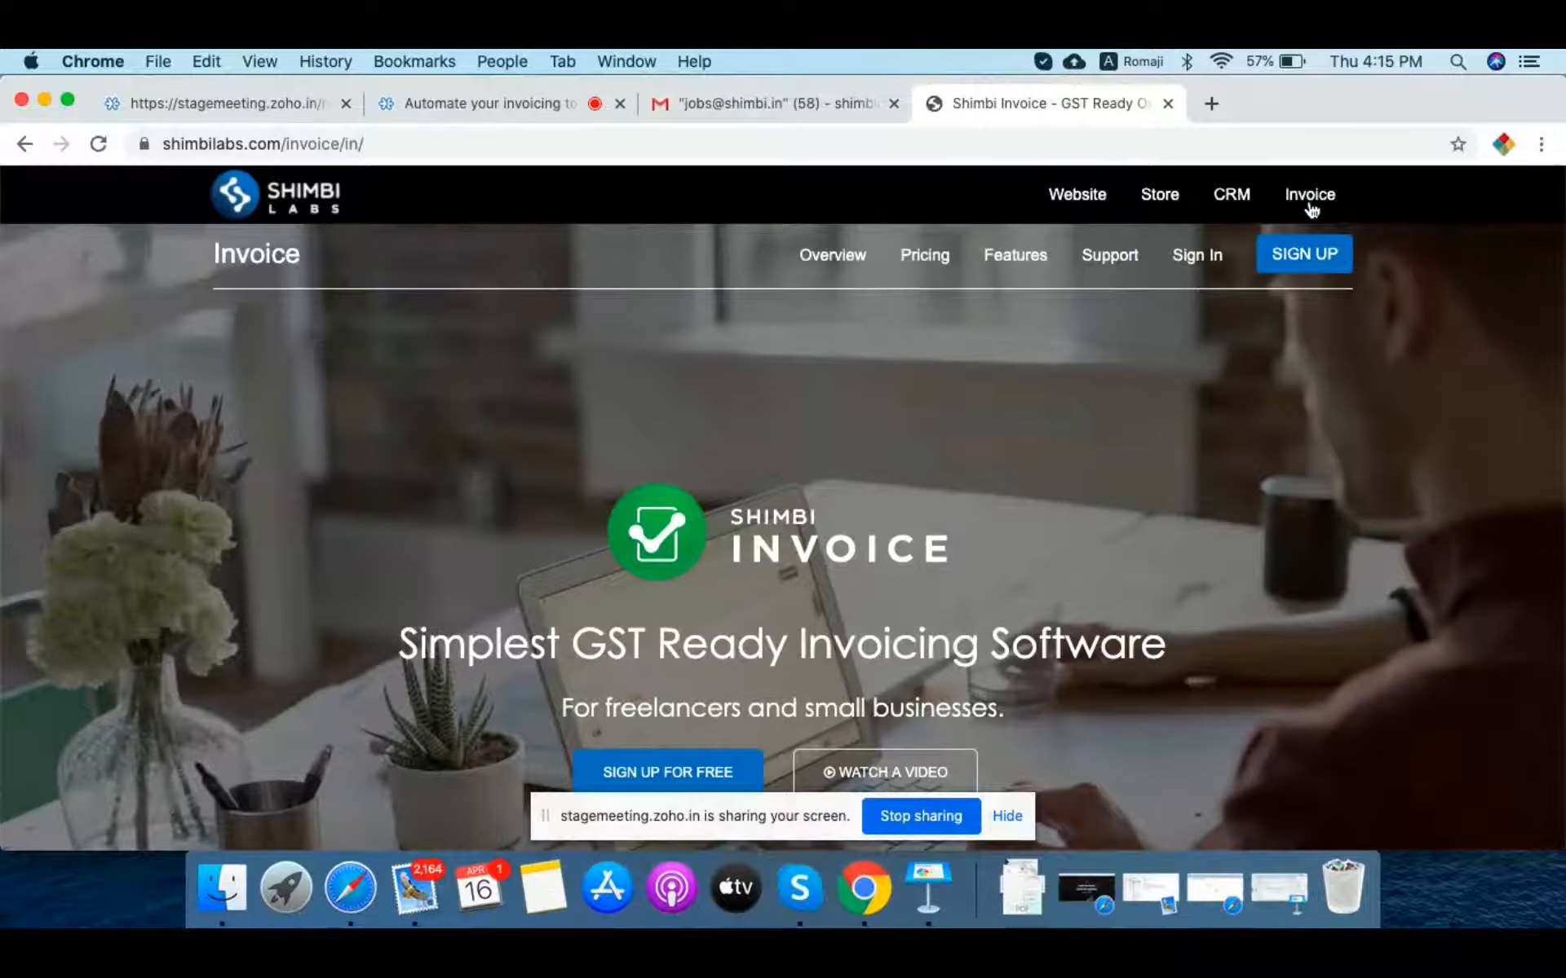
left_click(1309, 259)
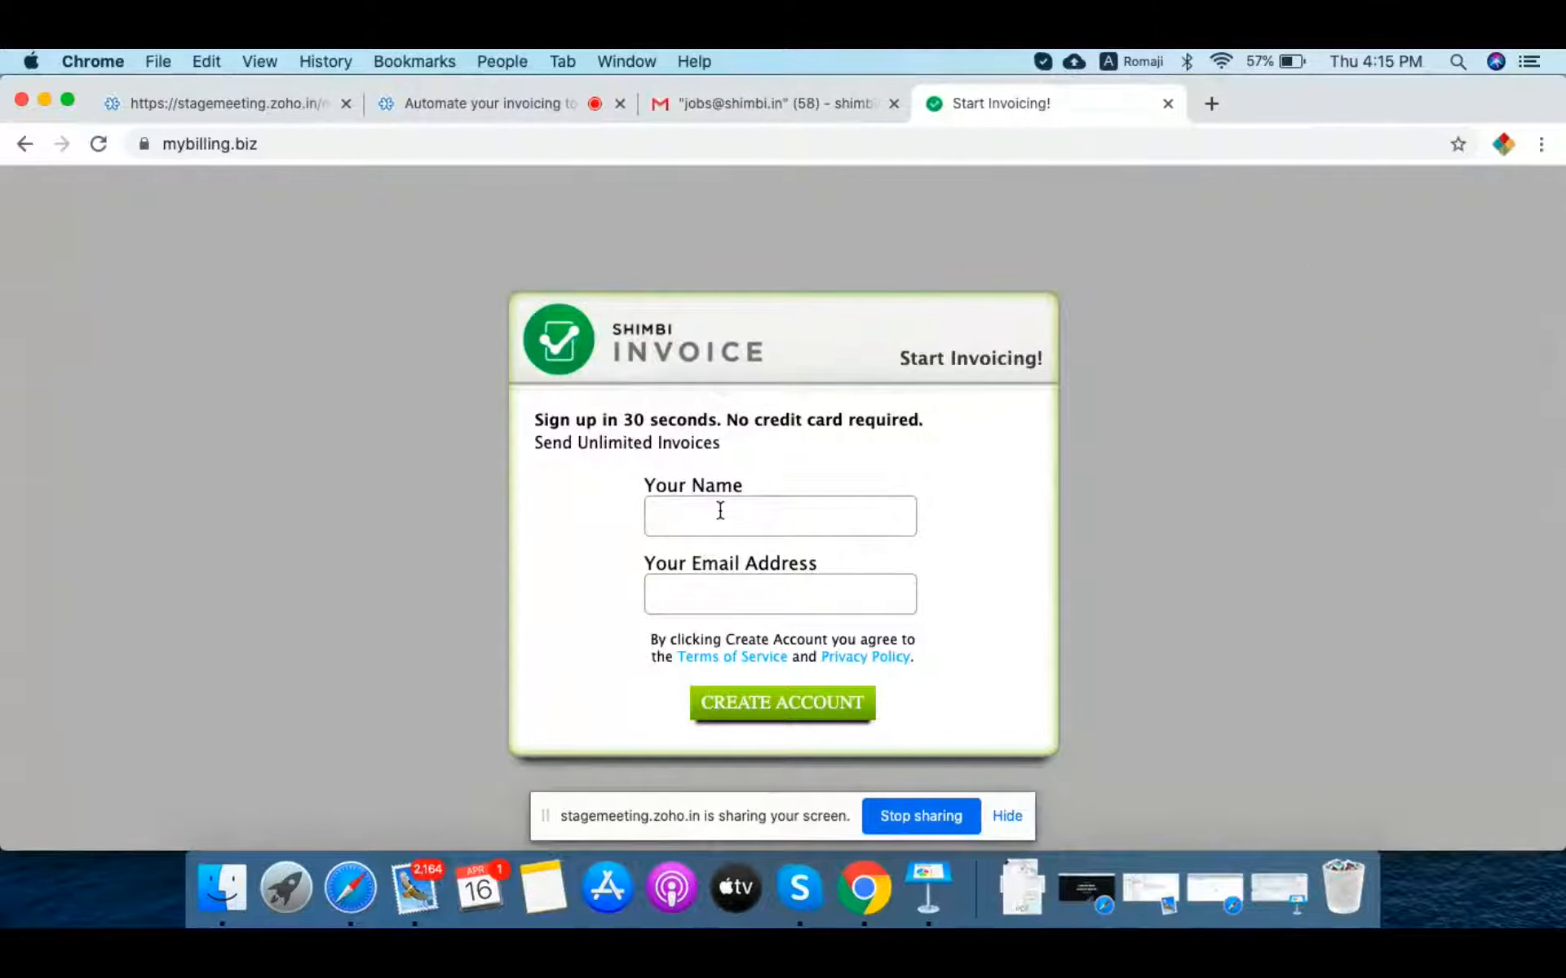
Step: Enter the account holder's name and e-mail address in the sign-up form and create the account
left_click(720, 510)
type("S")
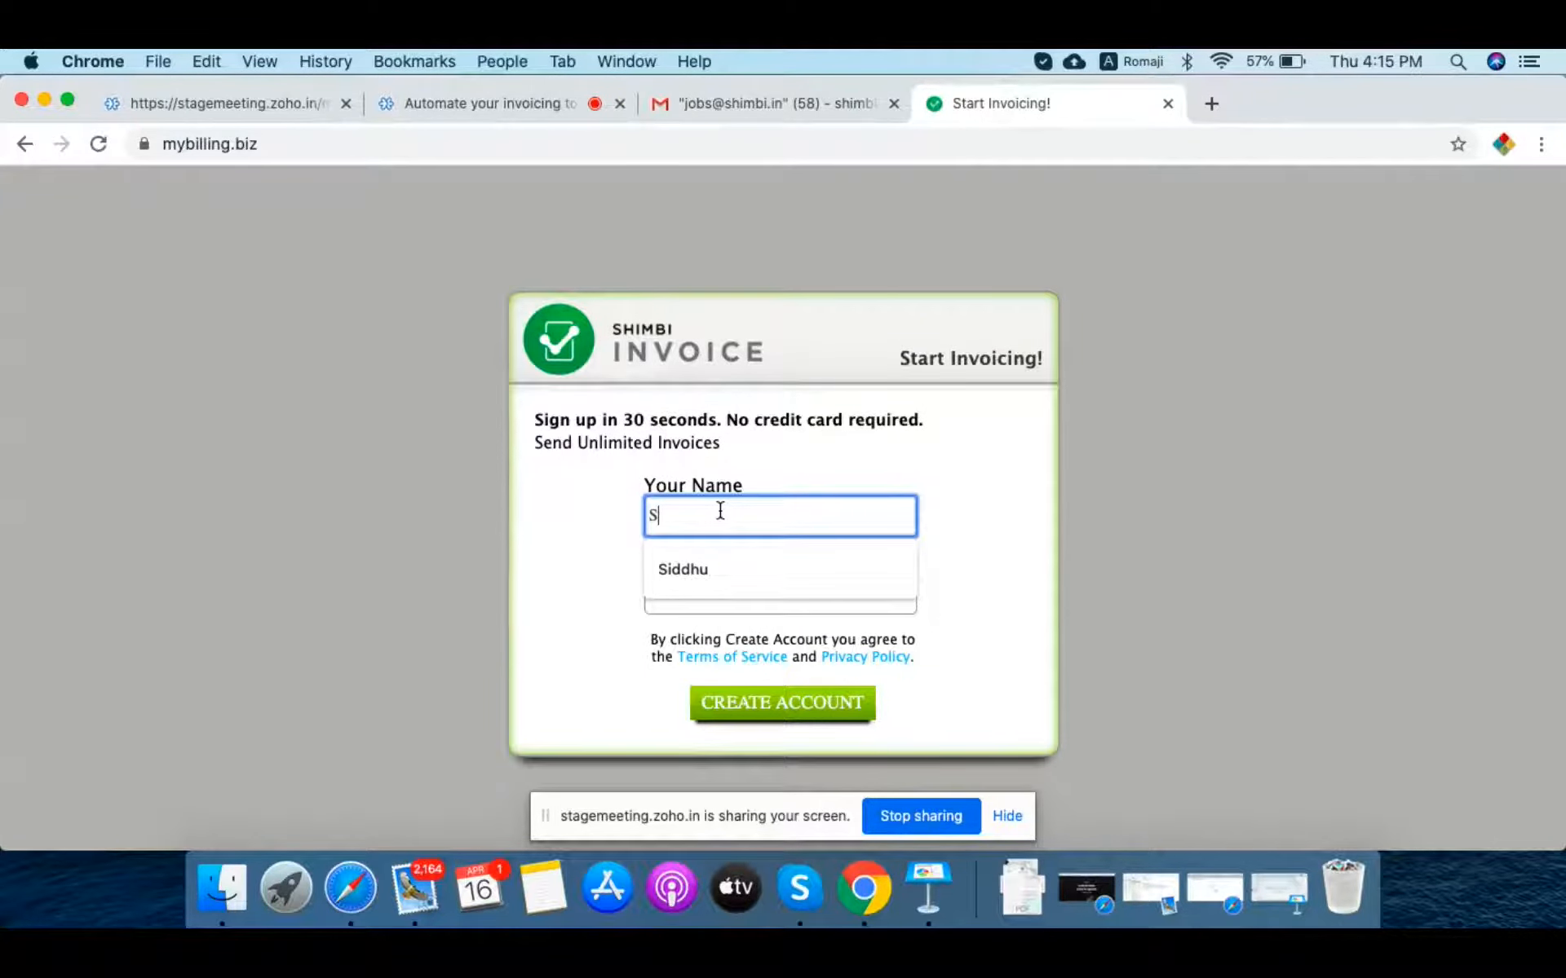
key("BackSpace")
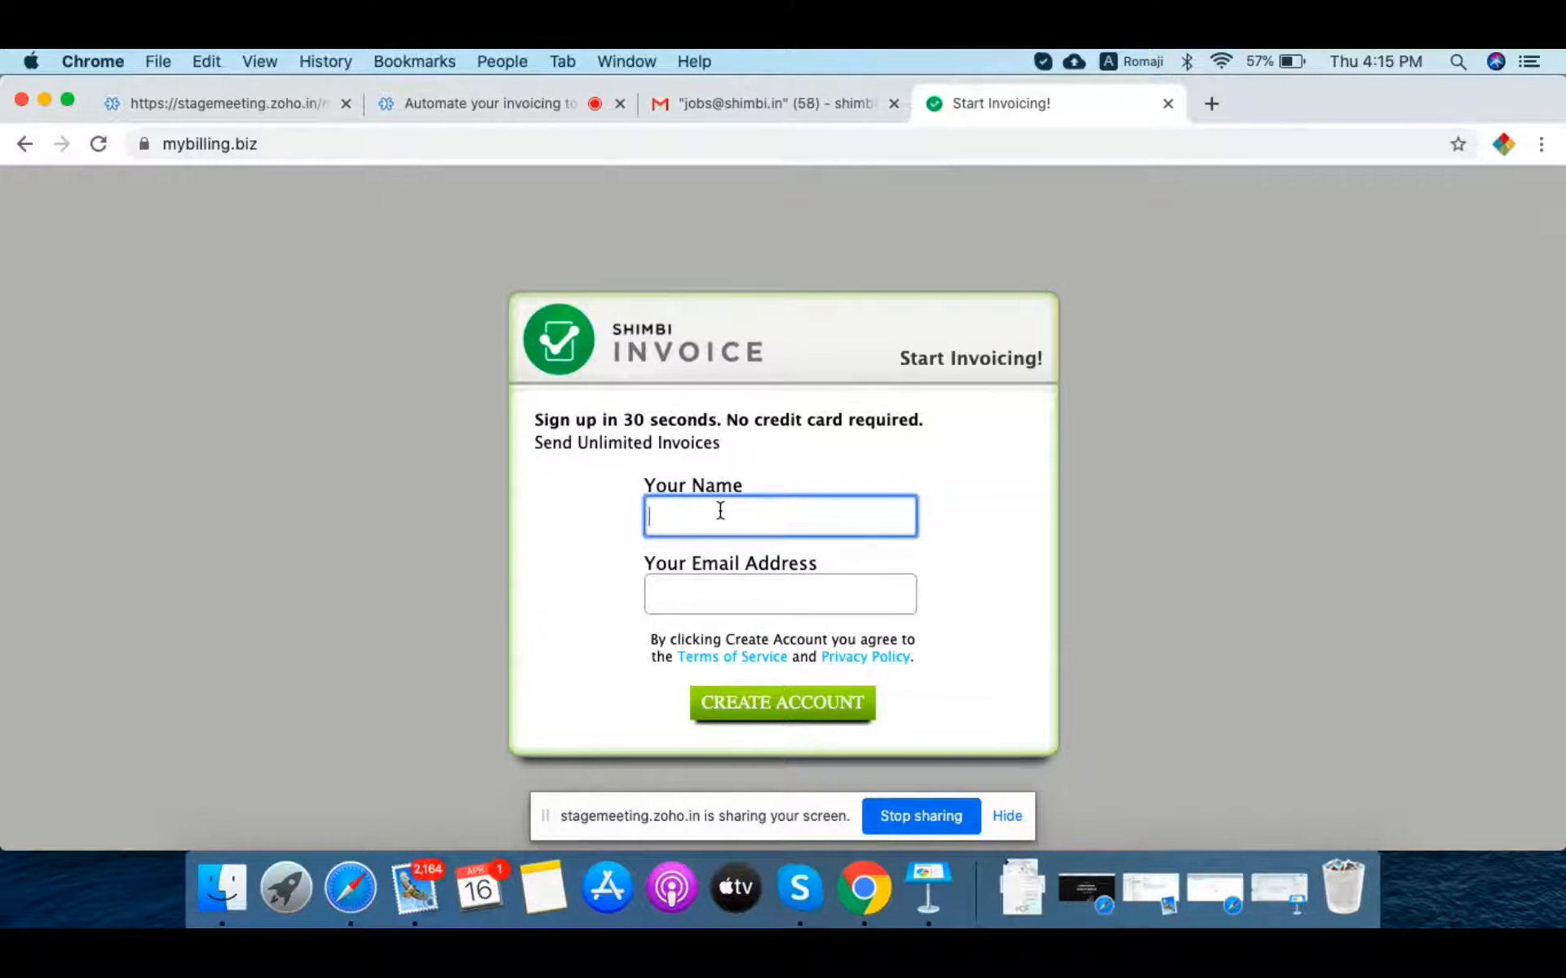
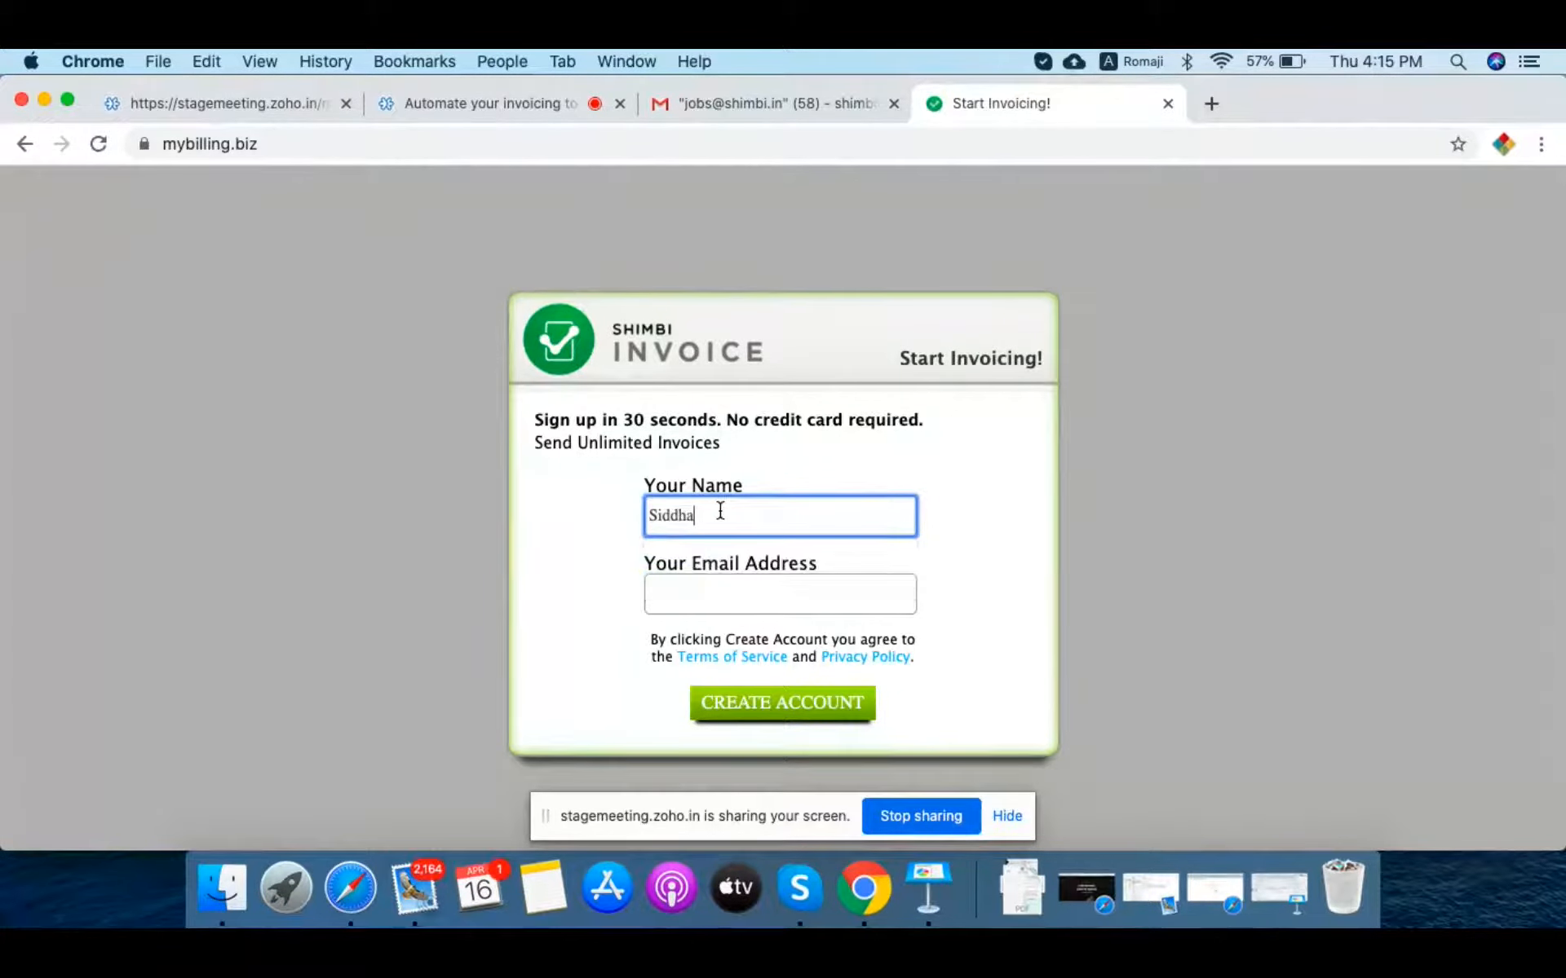
key("Tab")
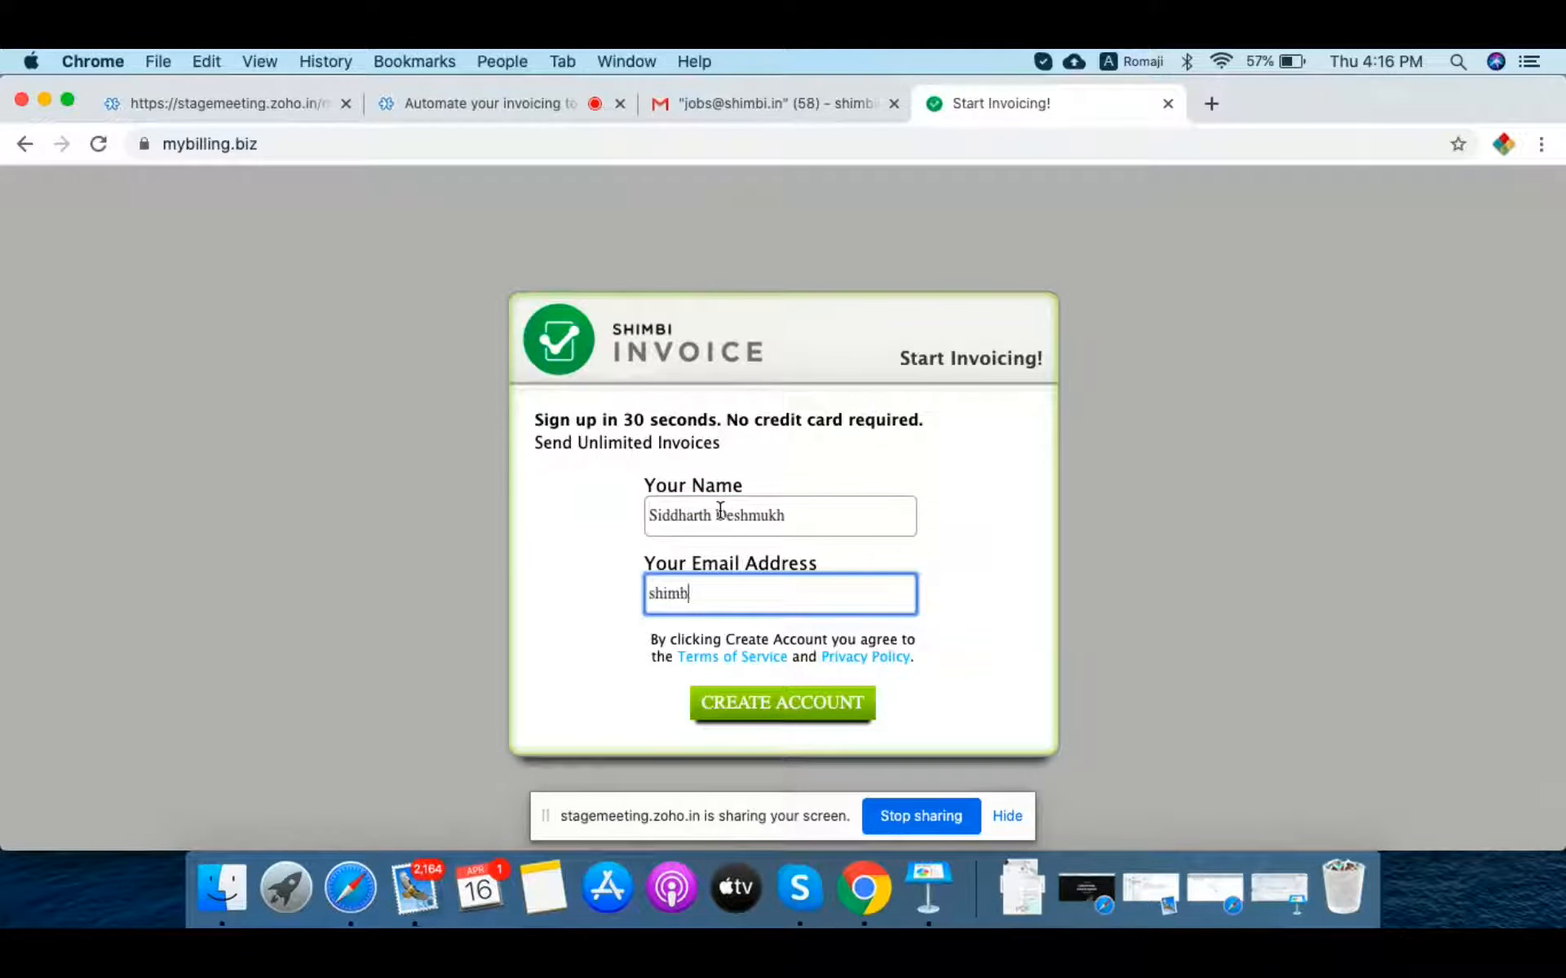
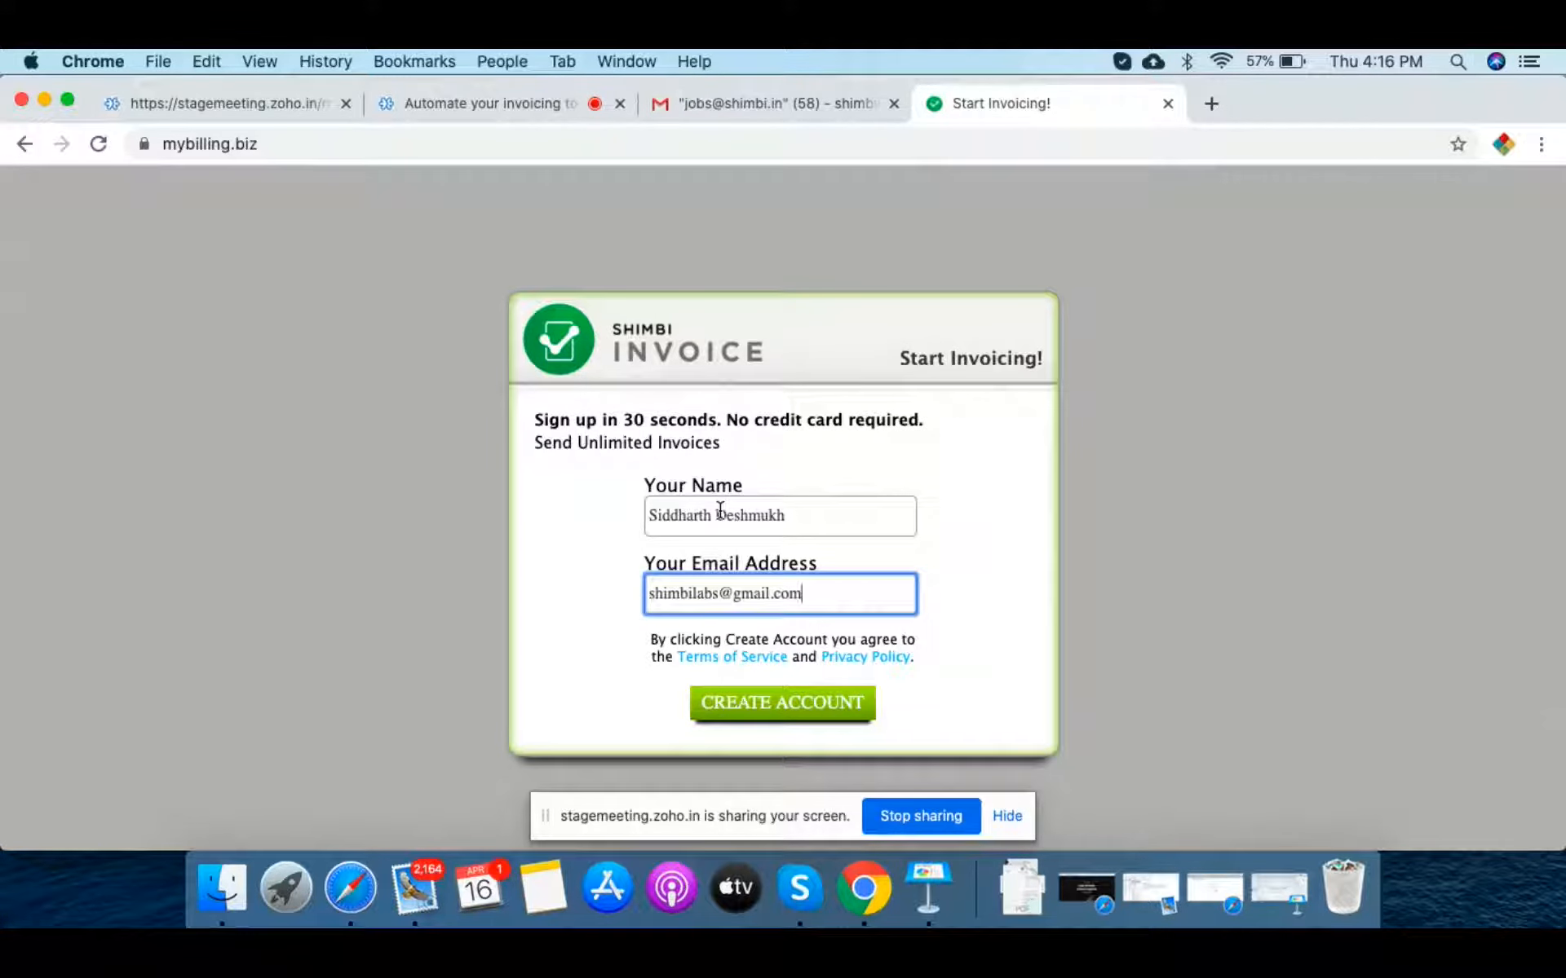
key("Left")
key("Left")
key("Left")
key("Left")
key("Left")
key("Left")
key("Left")
key("Left")
key("Left")
key("Left")
key("Left")
key("Left")
key("Left")
key("Left")
key("Left")
key("Left")
key("Left")
left_click(780, 710)
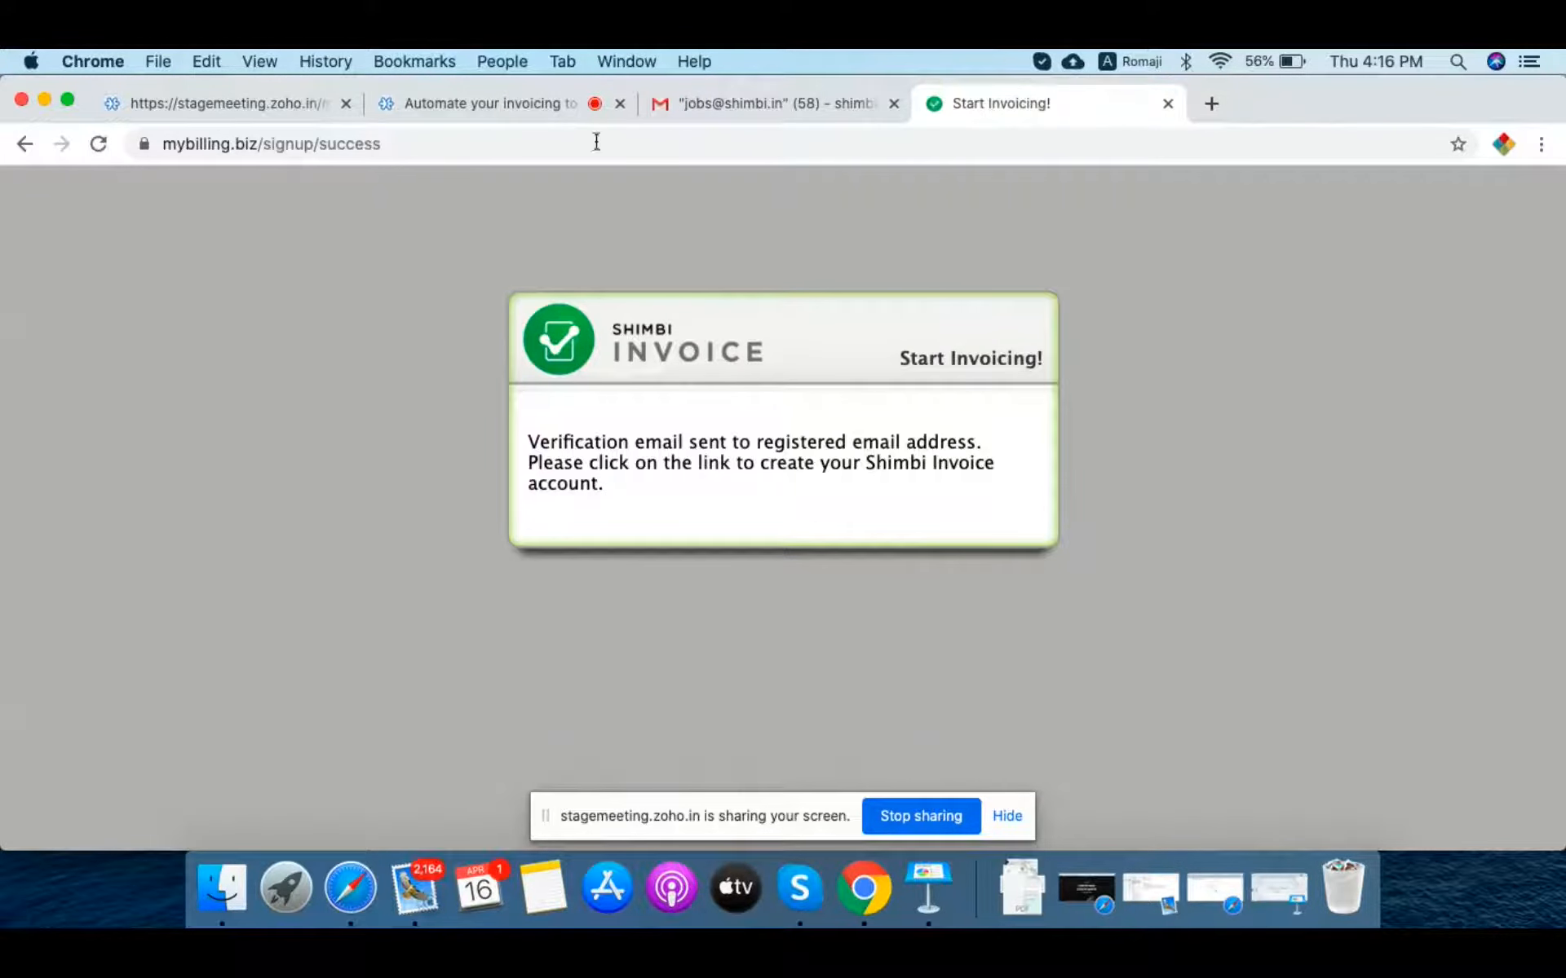
Step: Refresh the Gmail inbox to fetch the Shimbi Invoice verification email
left_click(707, 99)
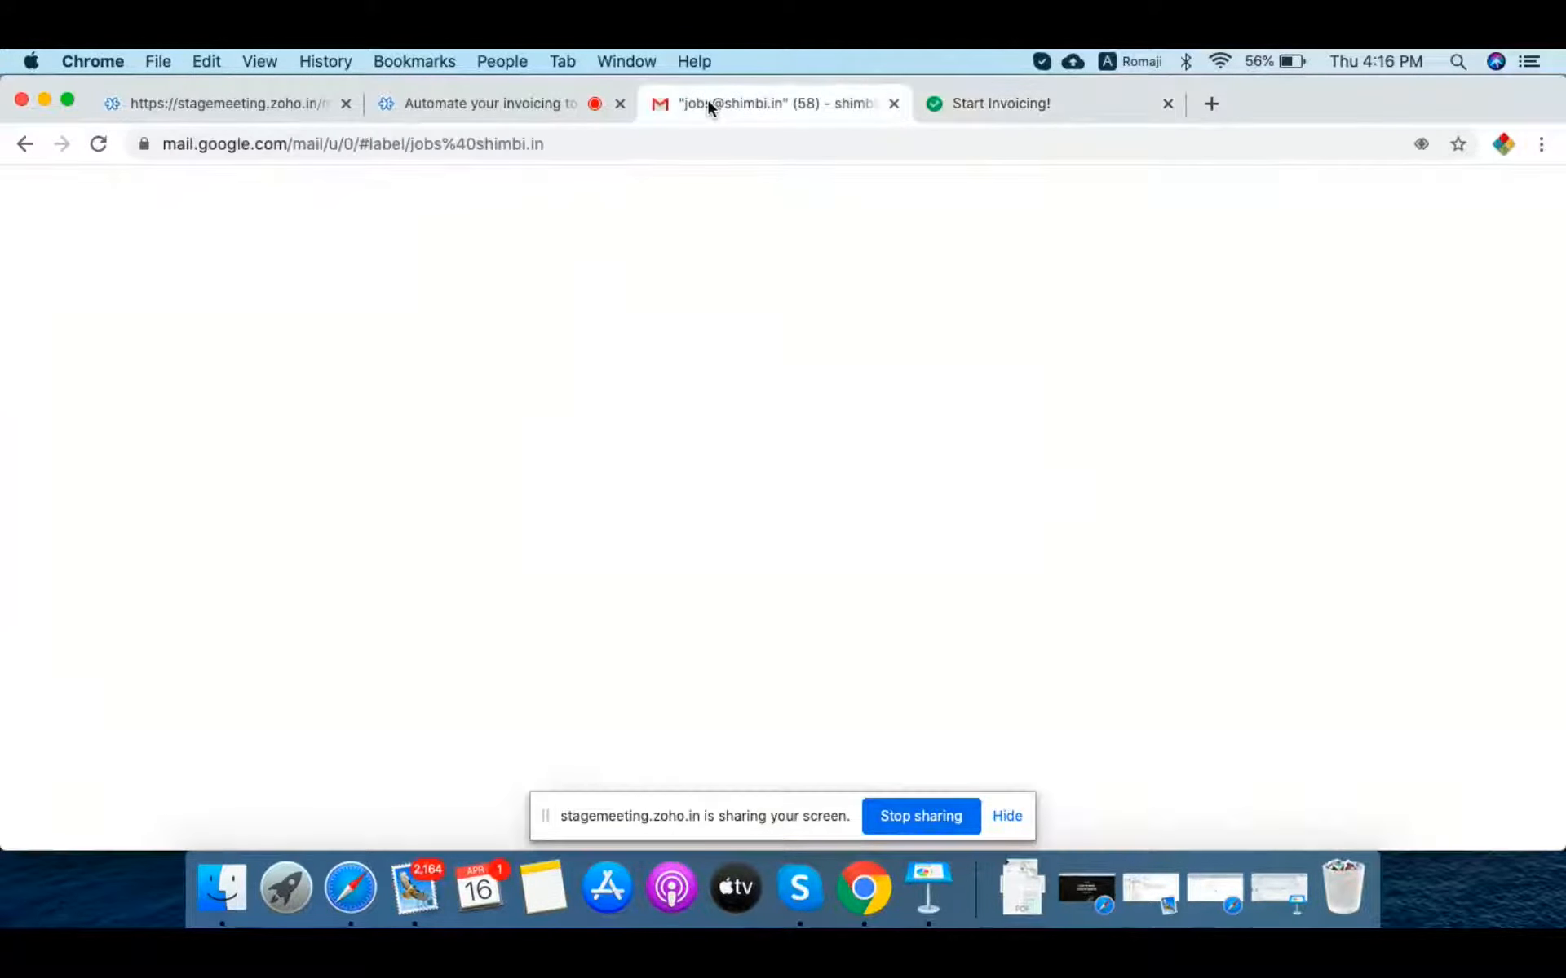
scroll(199, 437, "up", 1)
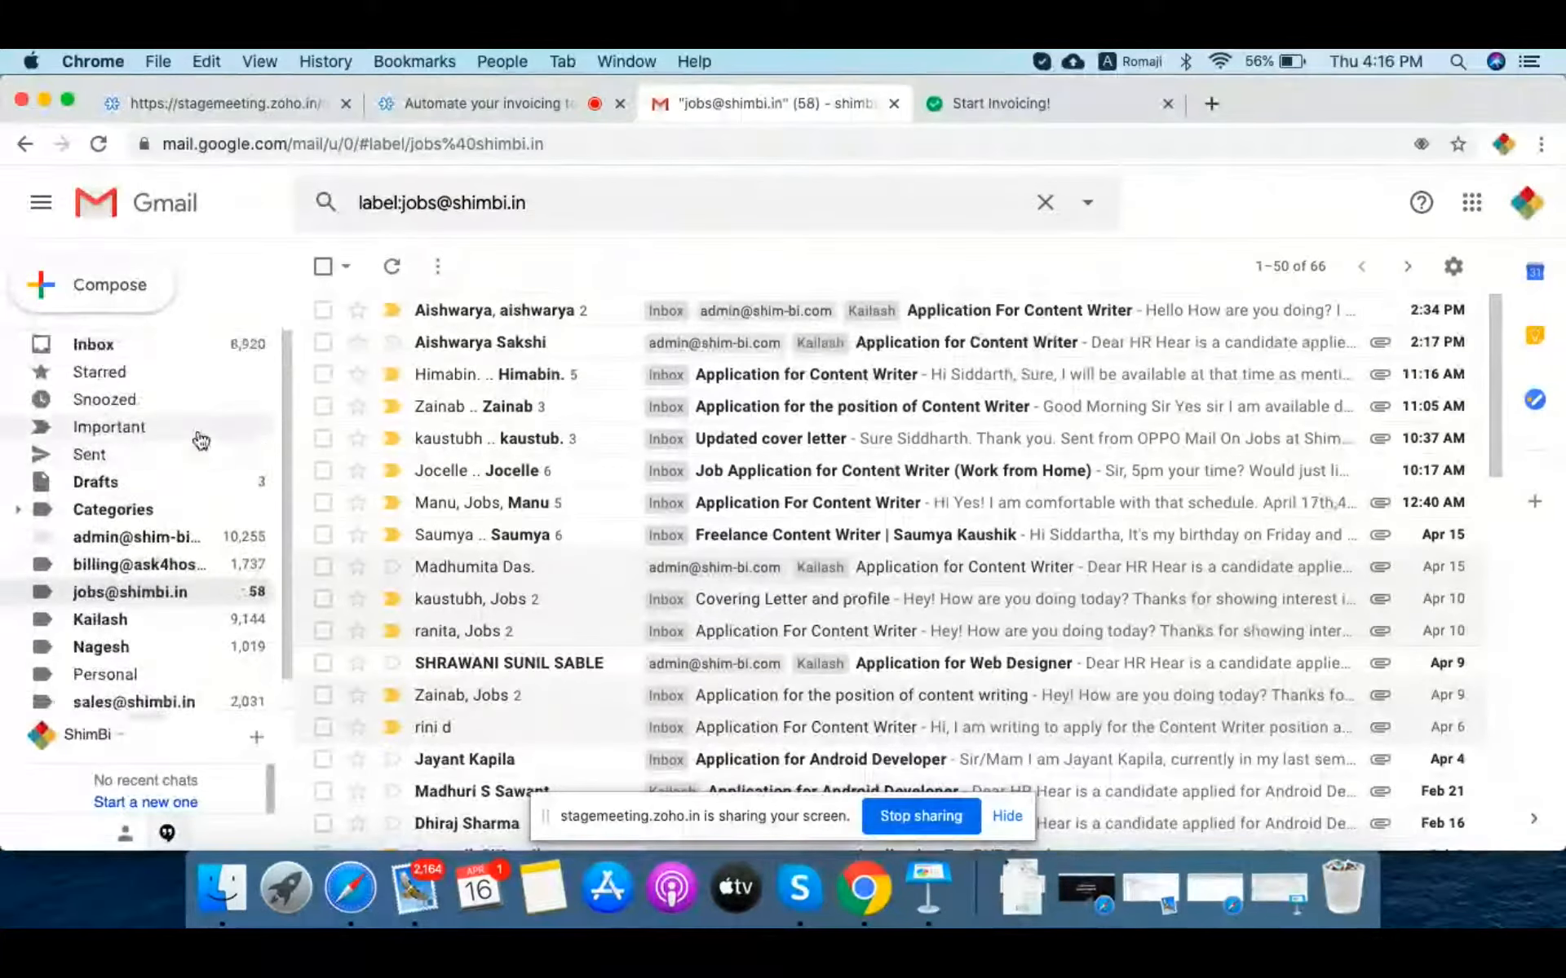
left_click(92, 344)
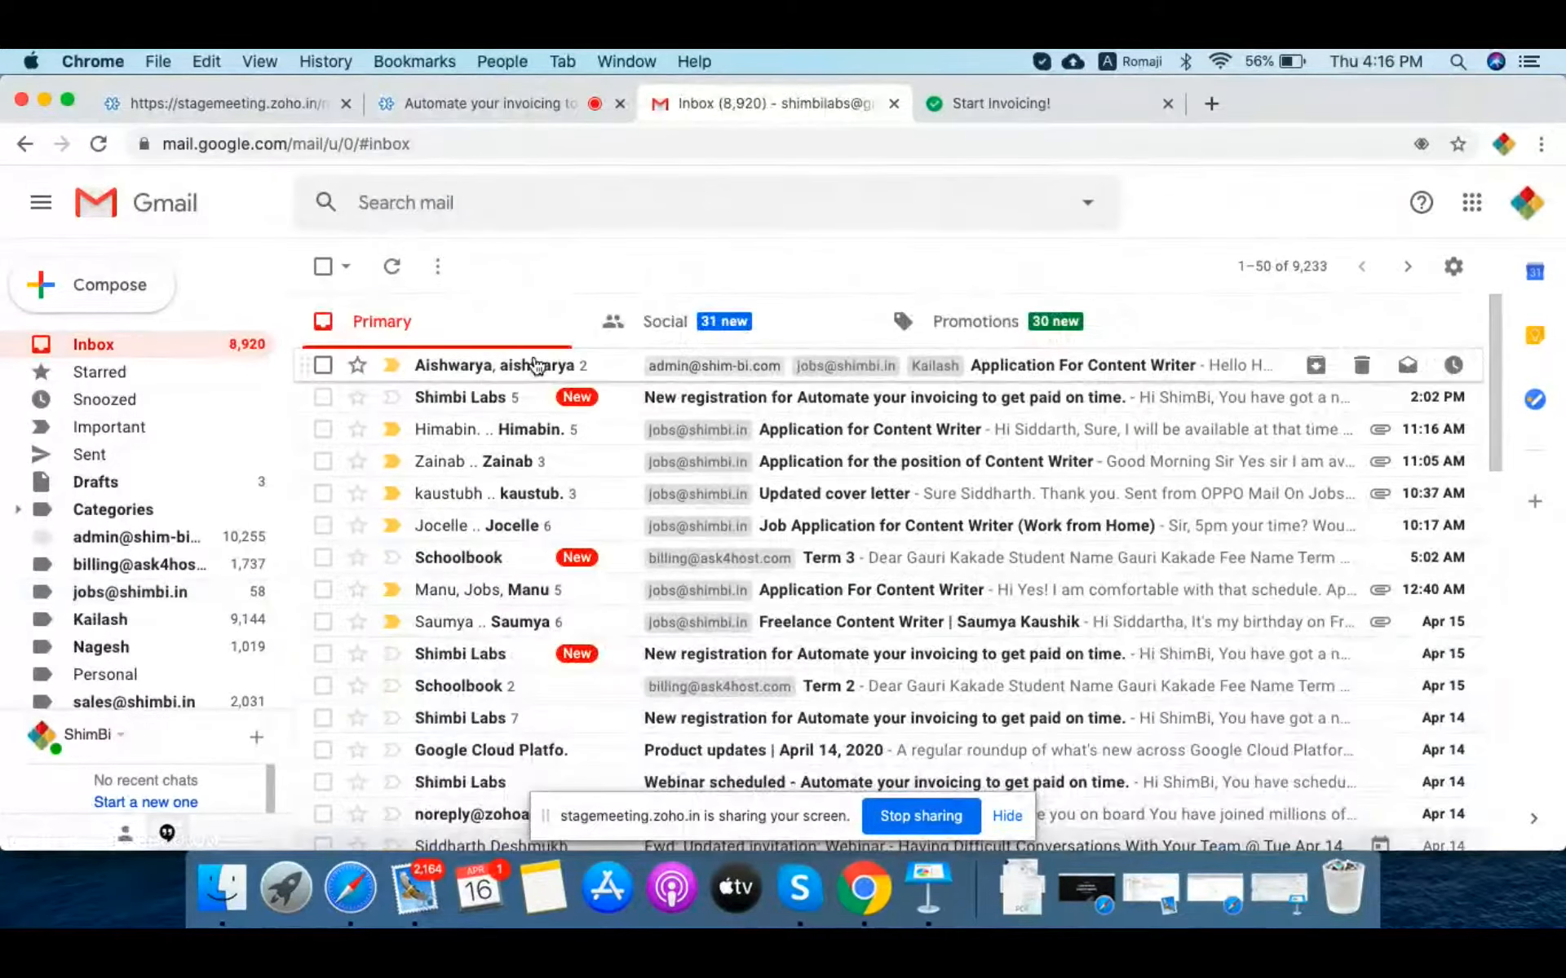
left_click(400, 271)
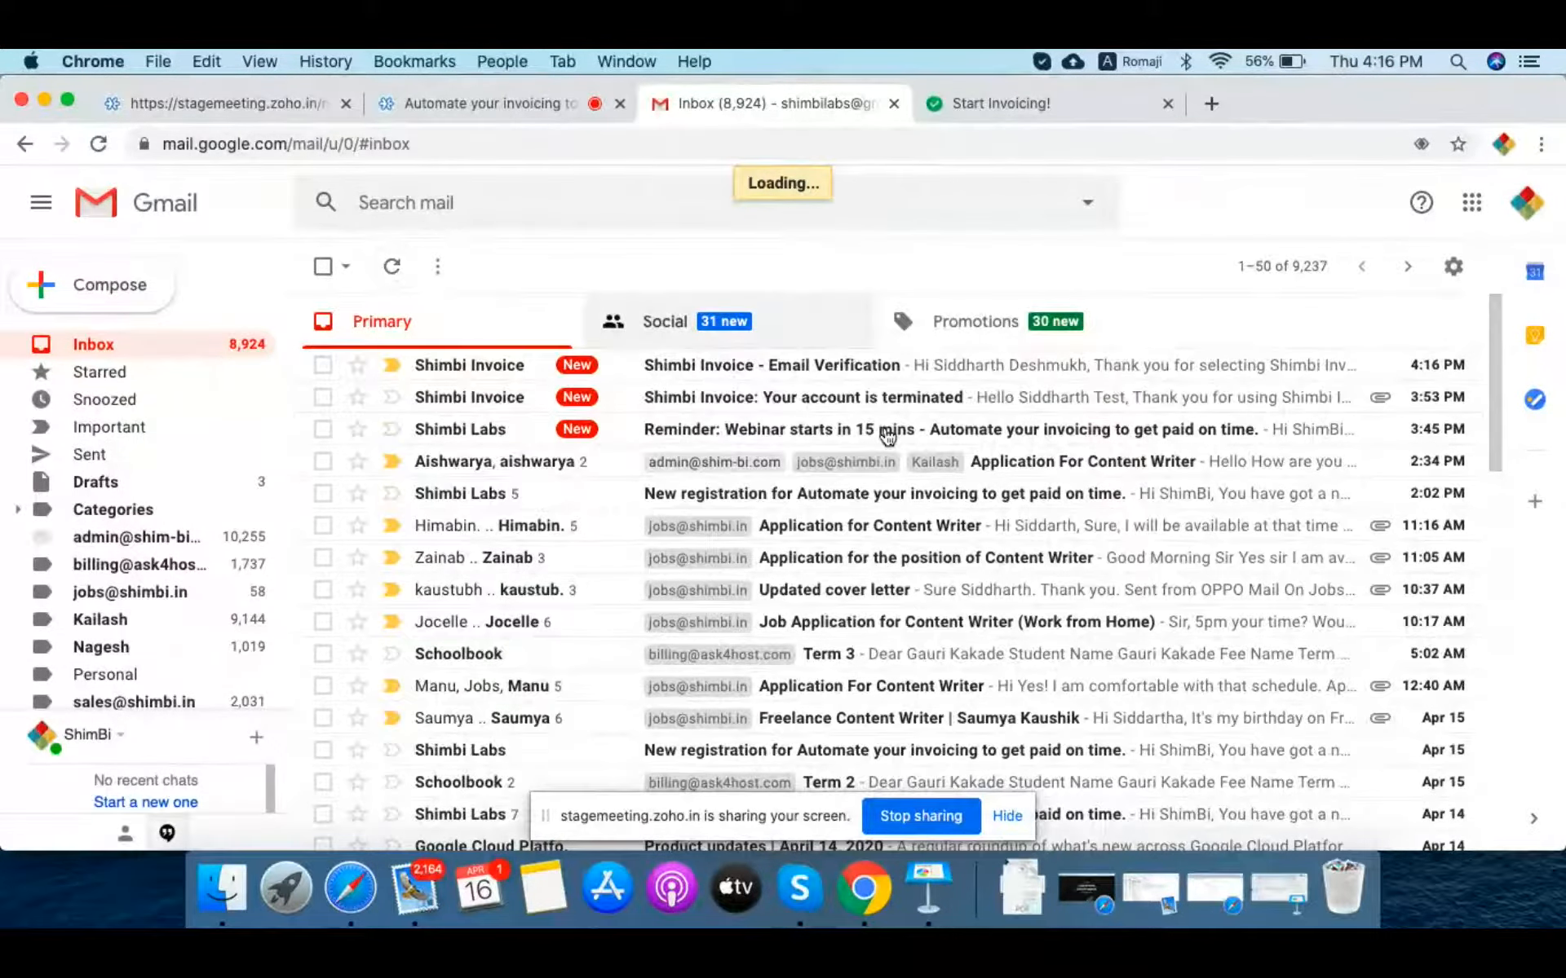
Step: Open the Shimbi Invoice Email Verification message and follow its confirmation link
left_click(700, 373)
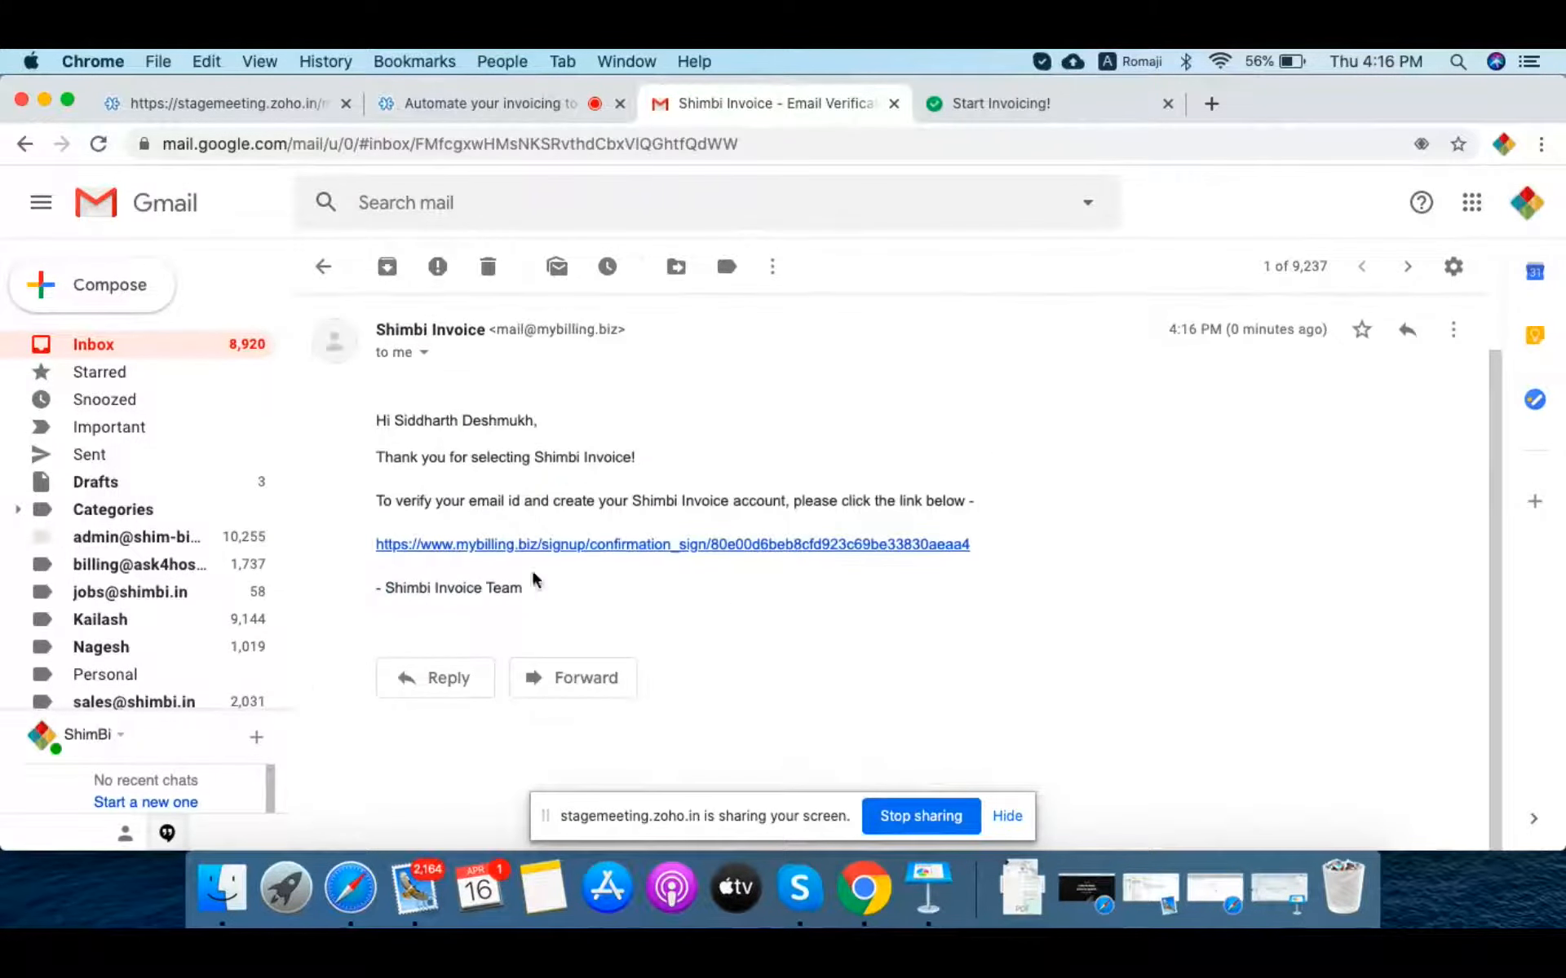
left_click(691, 554)
left_click(1298, 103)
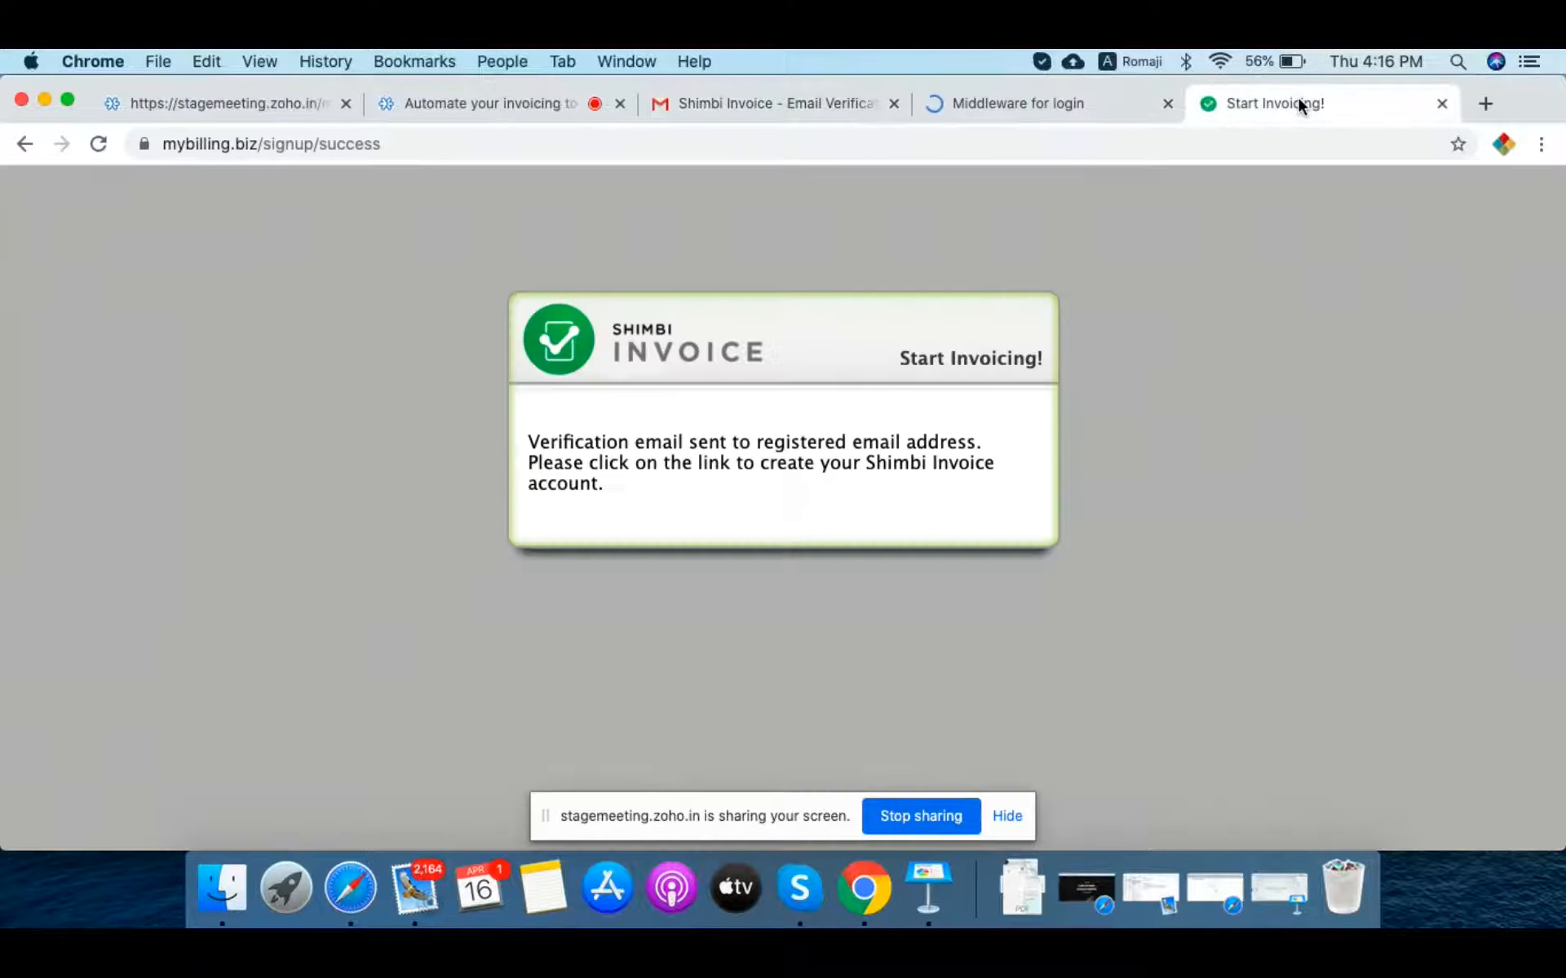
Step: Close the old sign-up tab, then enter the new account password and save it
key("super+w")
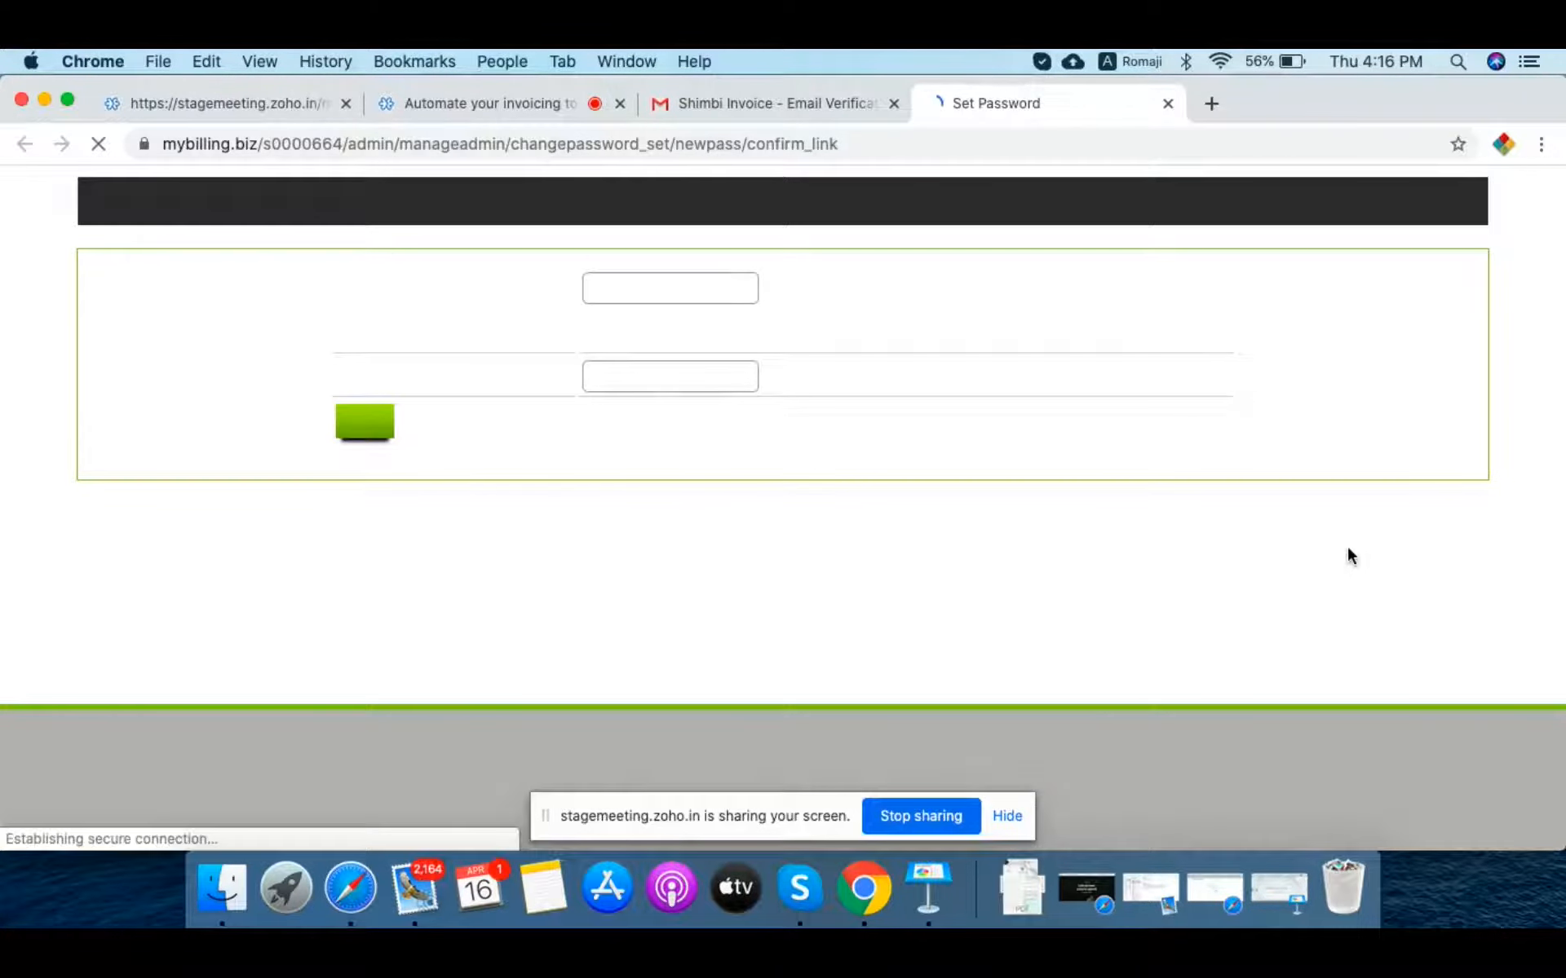
left_click(686, 285)
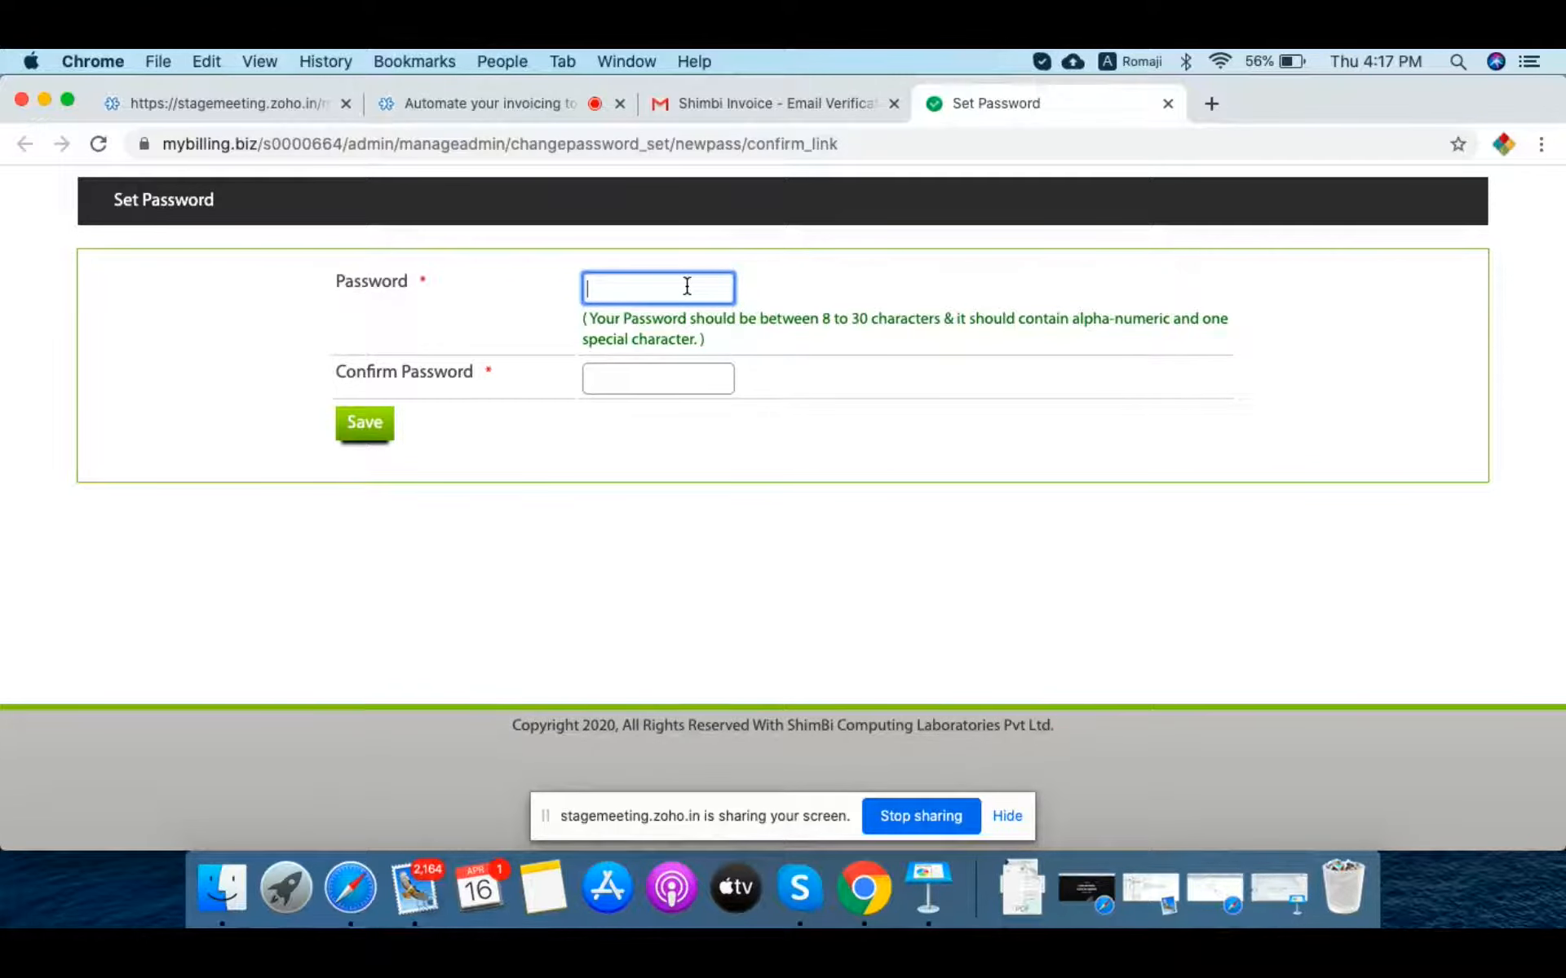
type("********")
key("Tab")
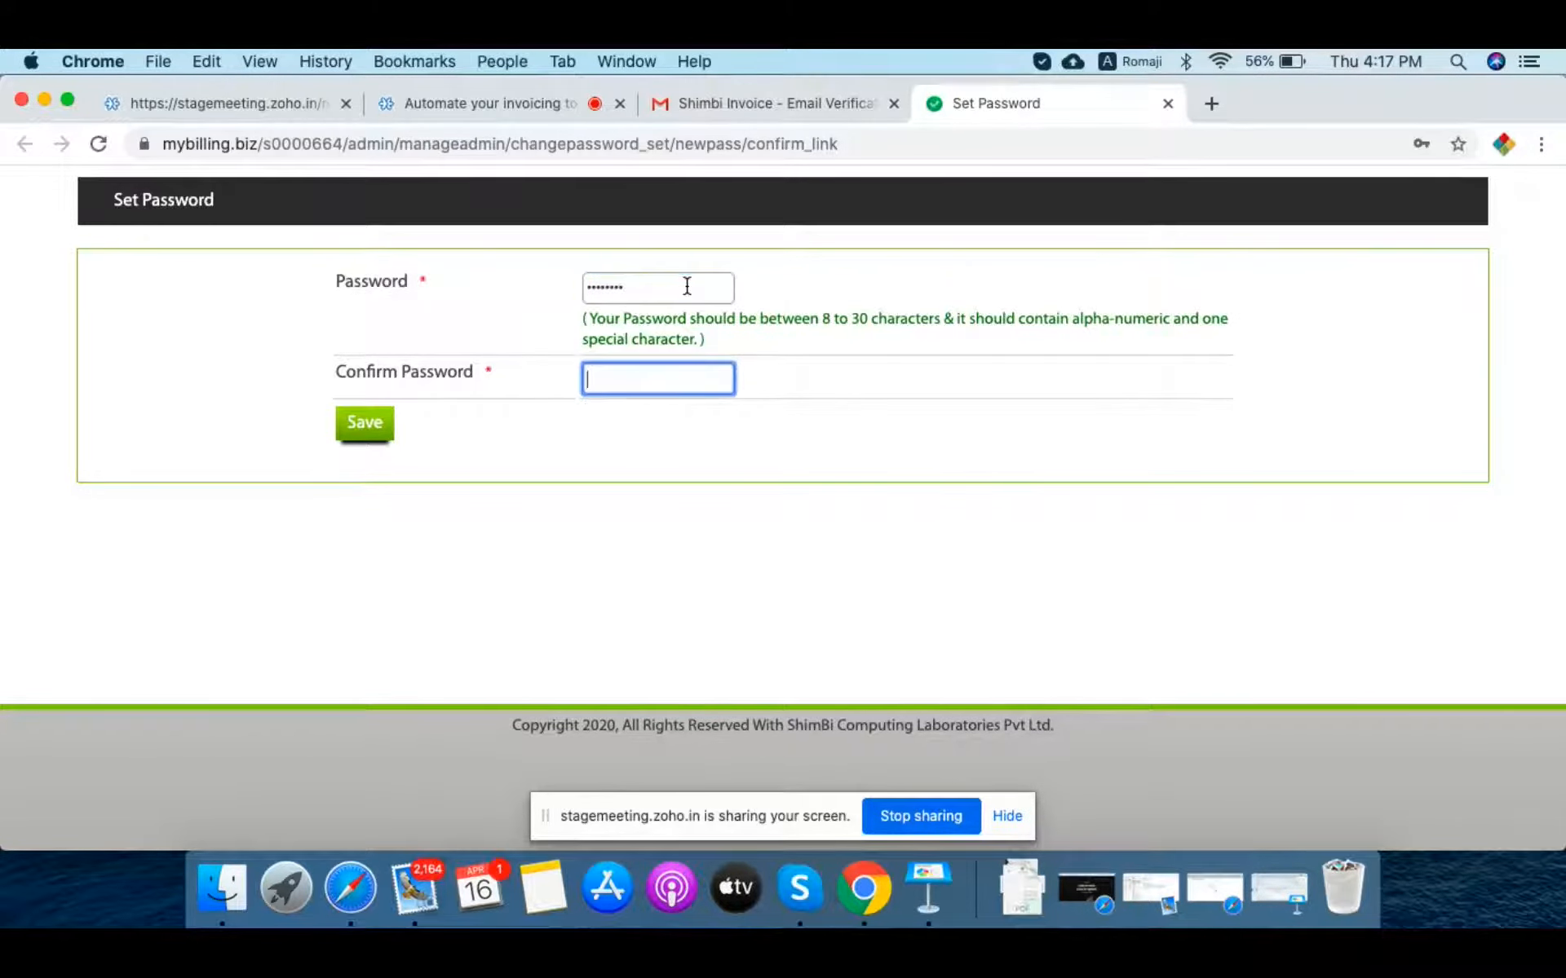
type("********")
left_click(359, 431)
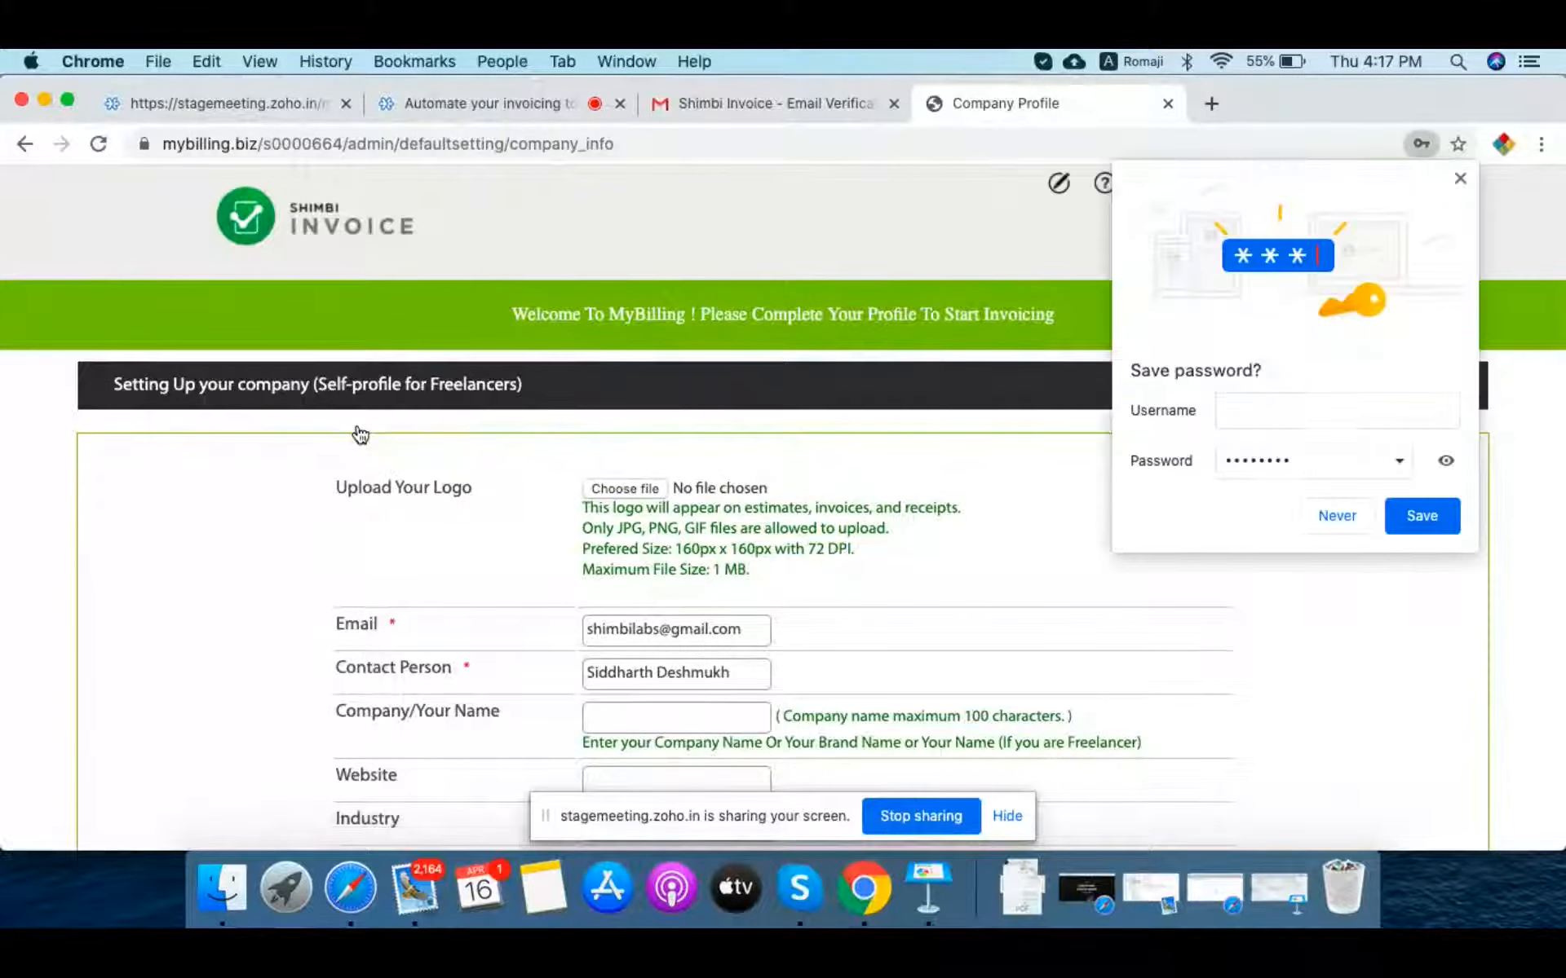
Step: Dismiss Chrome's save-password offer and look over the Company Profile form
left_click(1459, 176)
scroll(1230, 599, "down", 3)
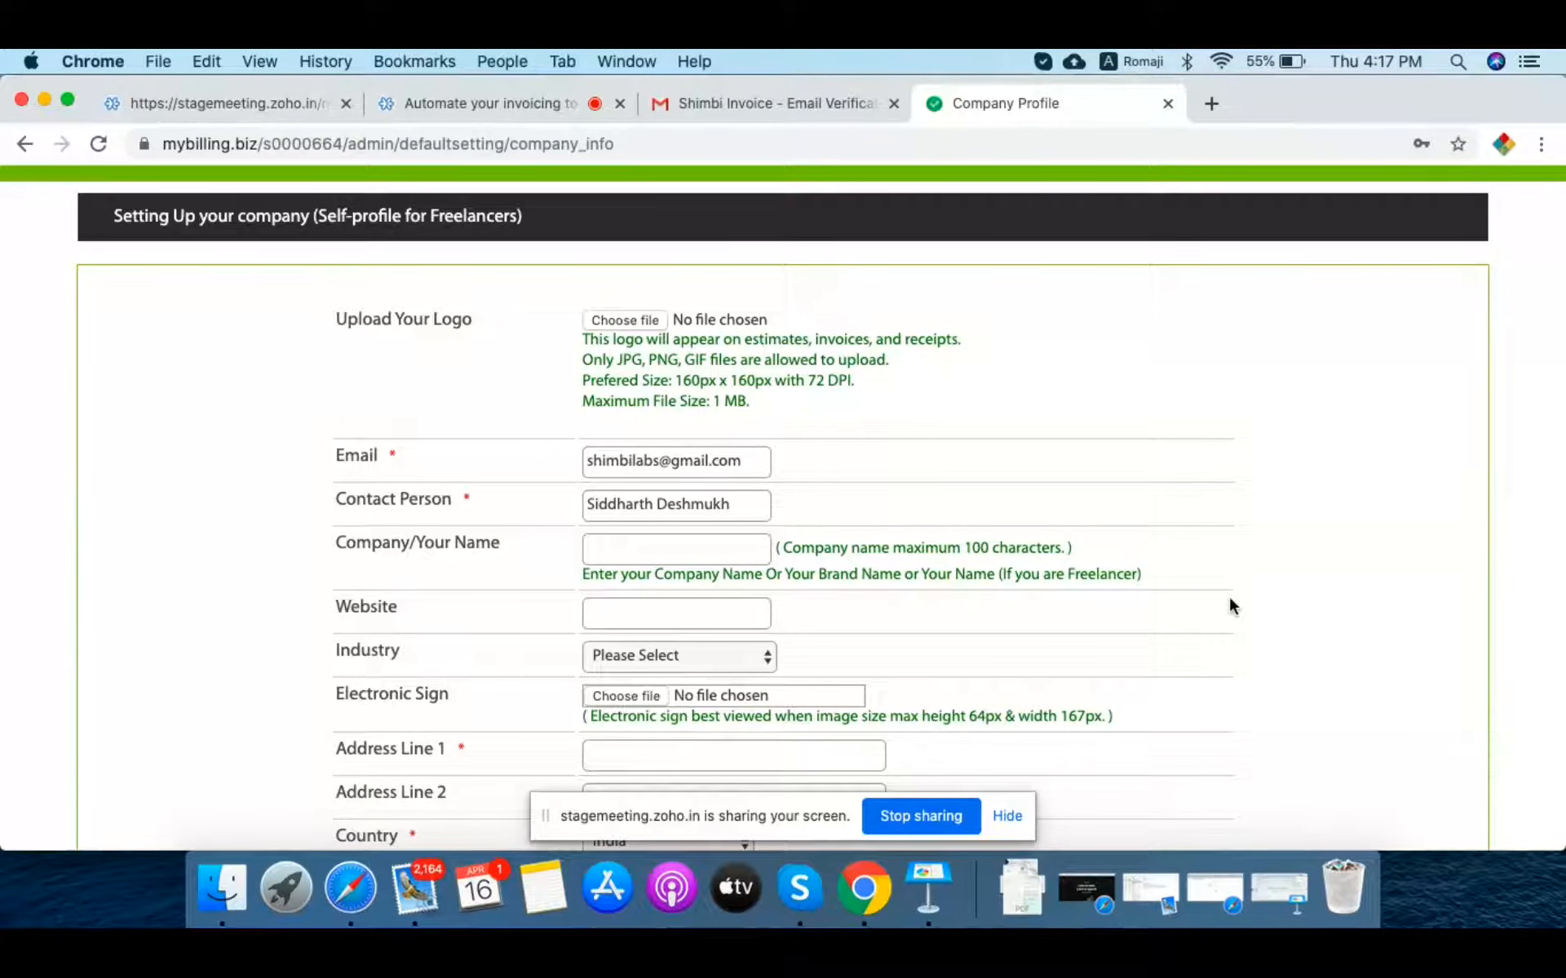
scroll(1230, 599, "up", 4)
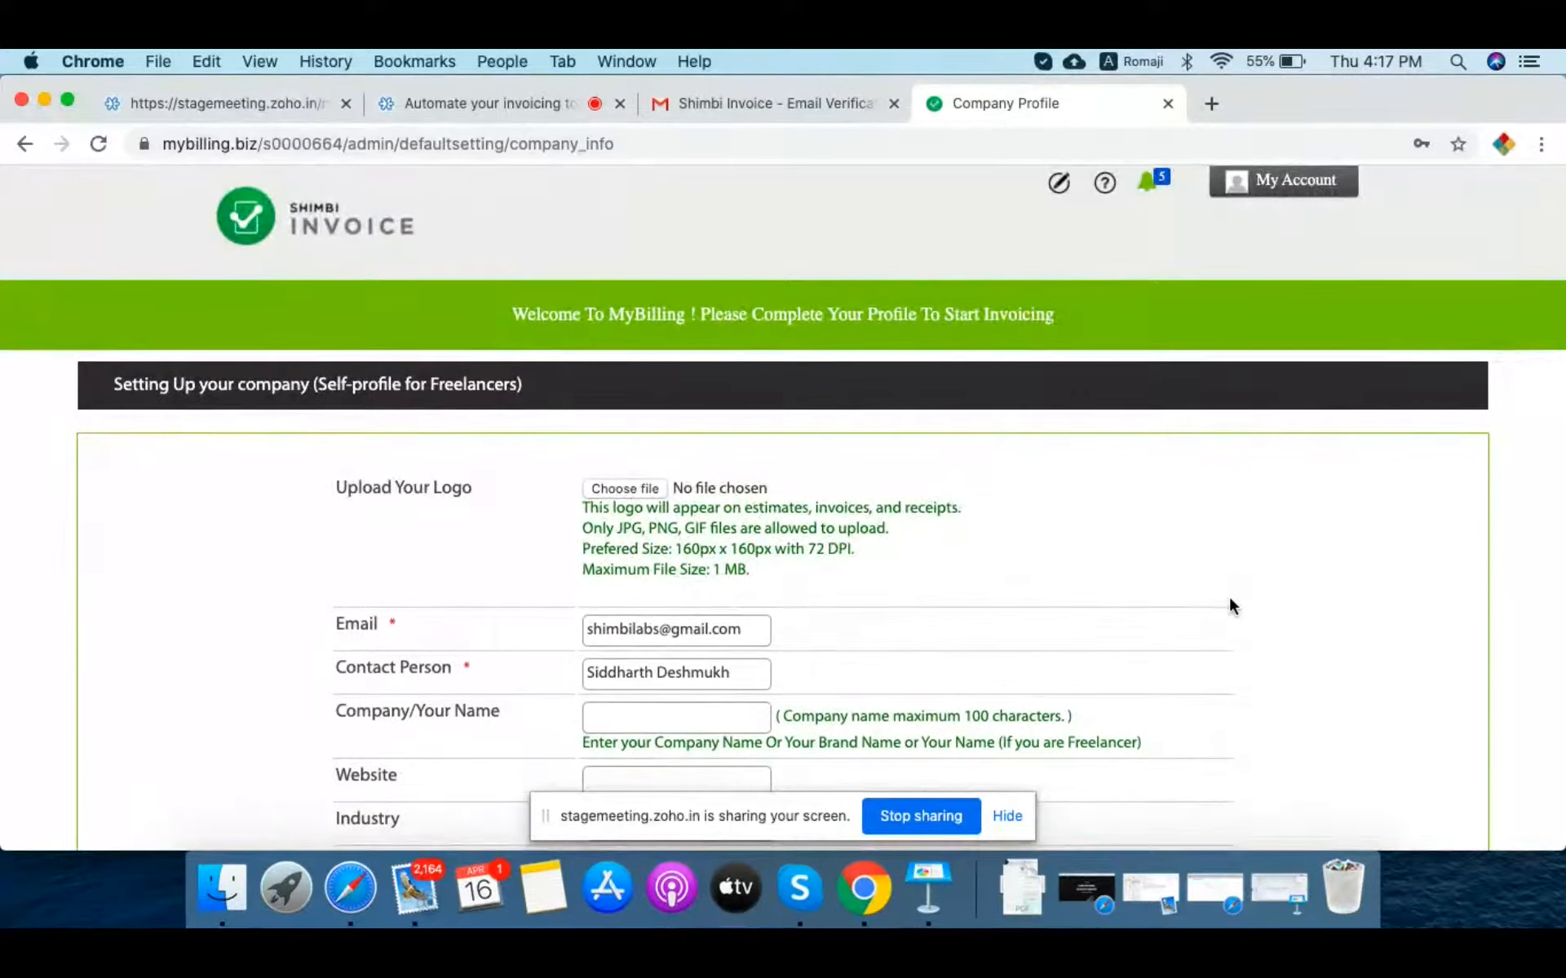
scroll(1230, 599, "down", 7)
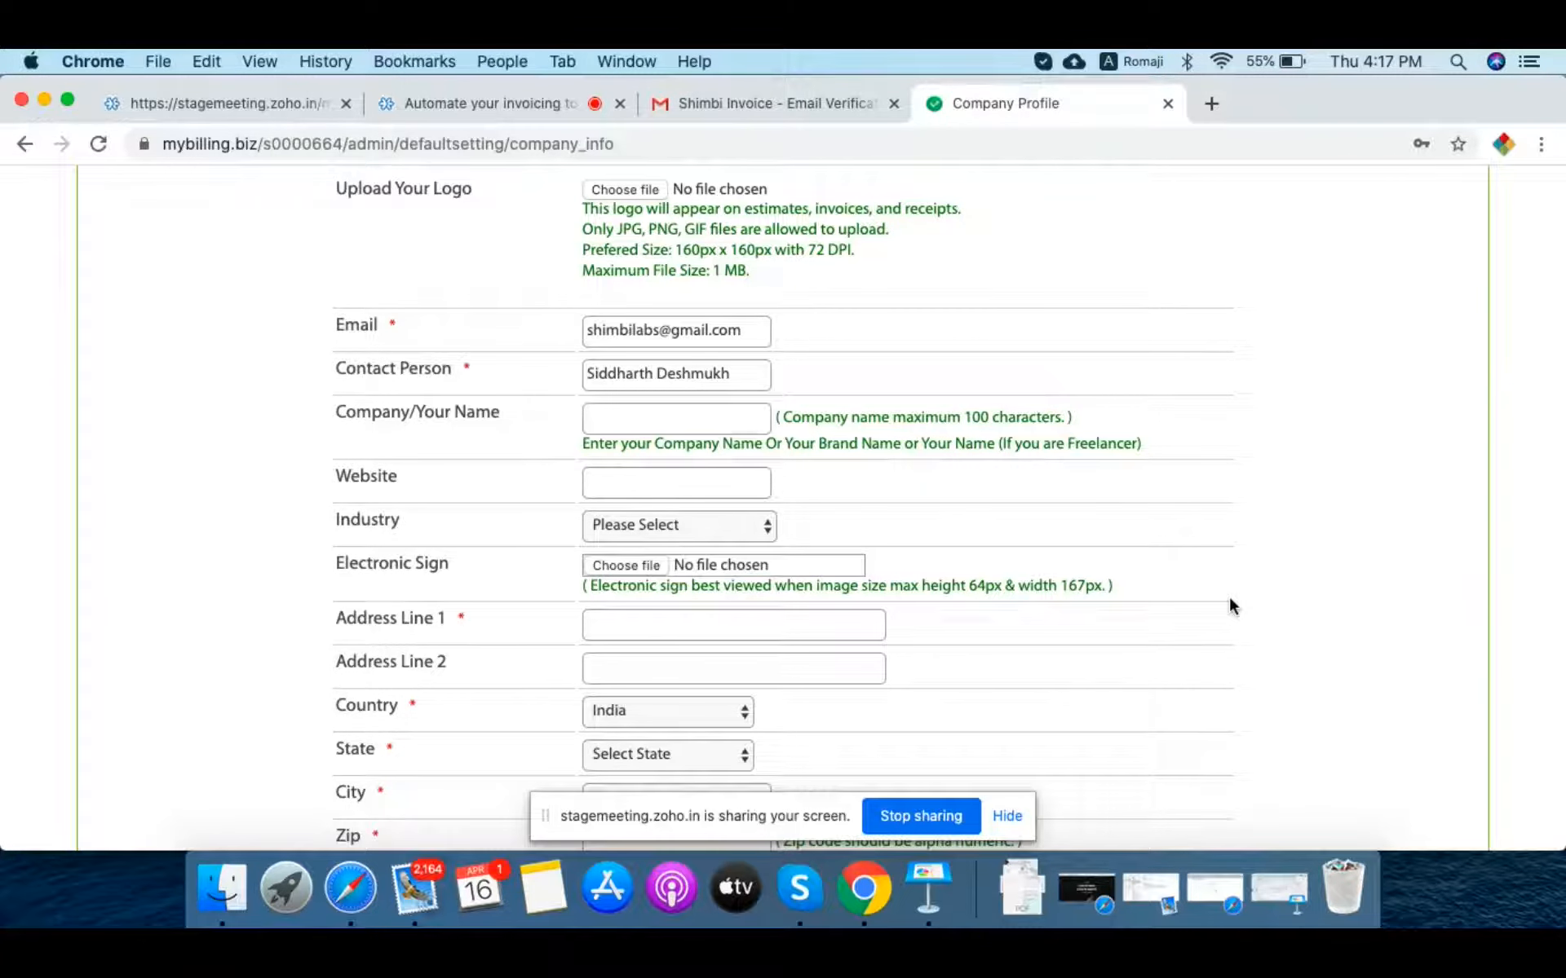
scroll(1229, 601, "up", 3)
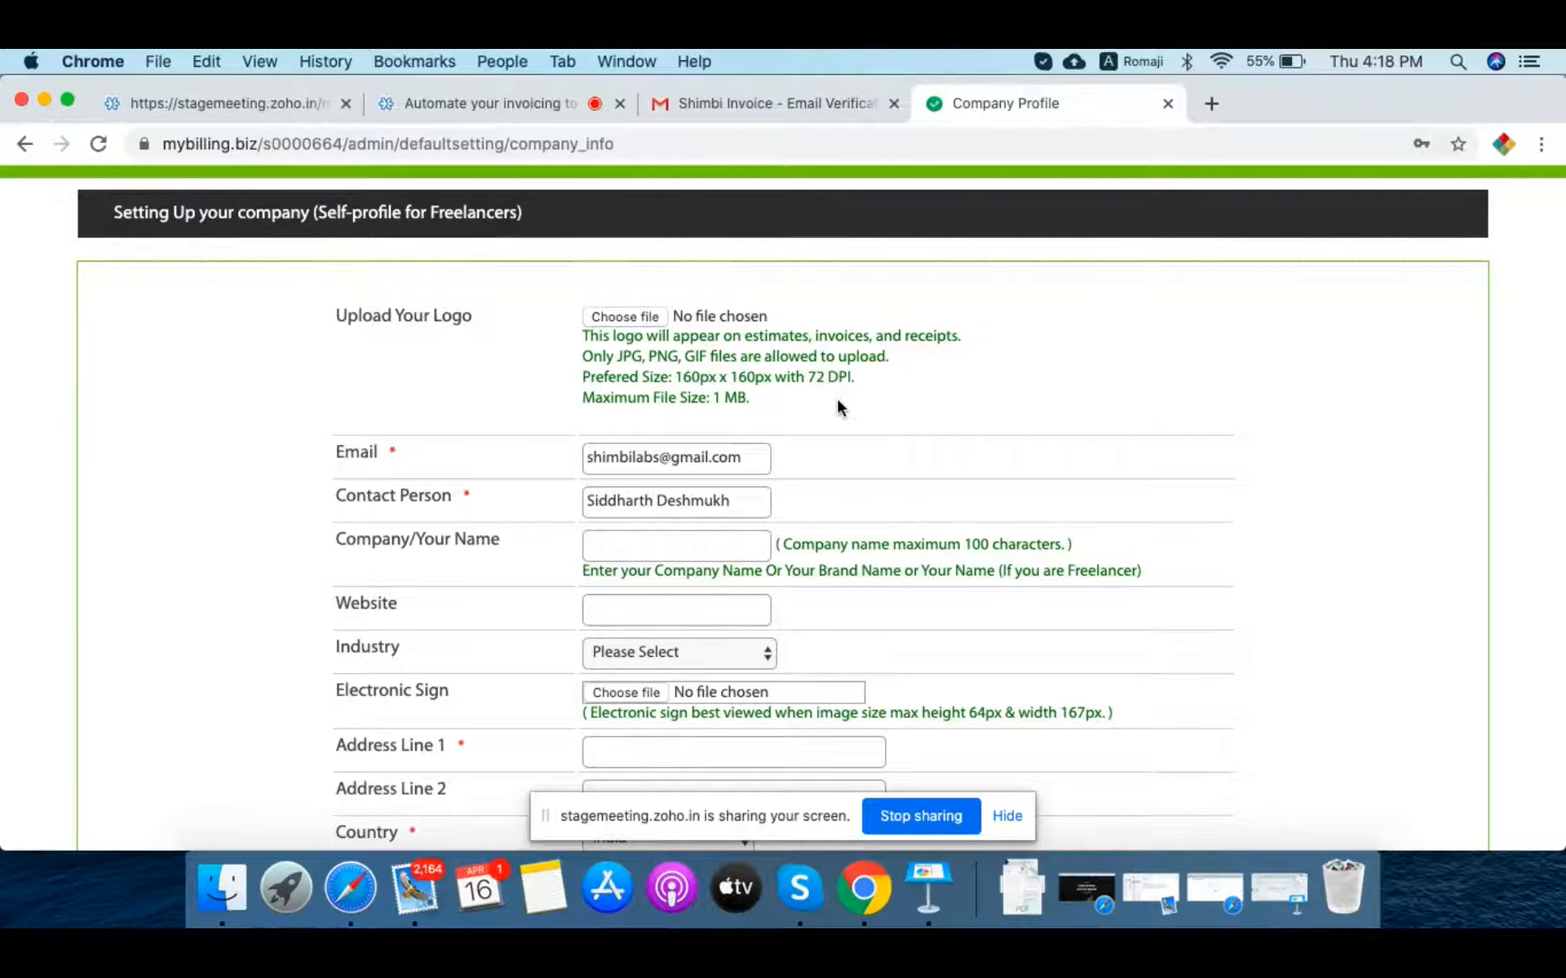
Step: Attach the 'logo' PNG (SWEETOOTH cupcake design) as the company logo
left_click(635, 319)
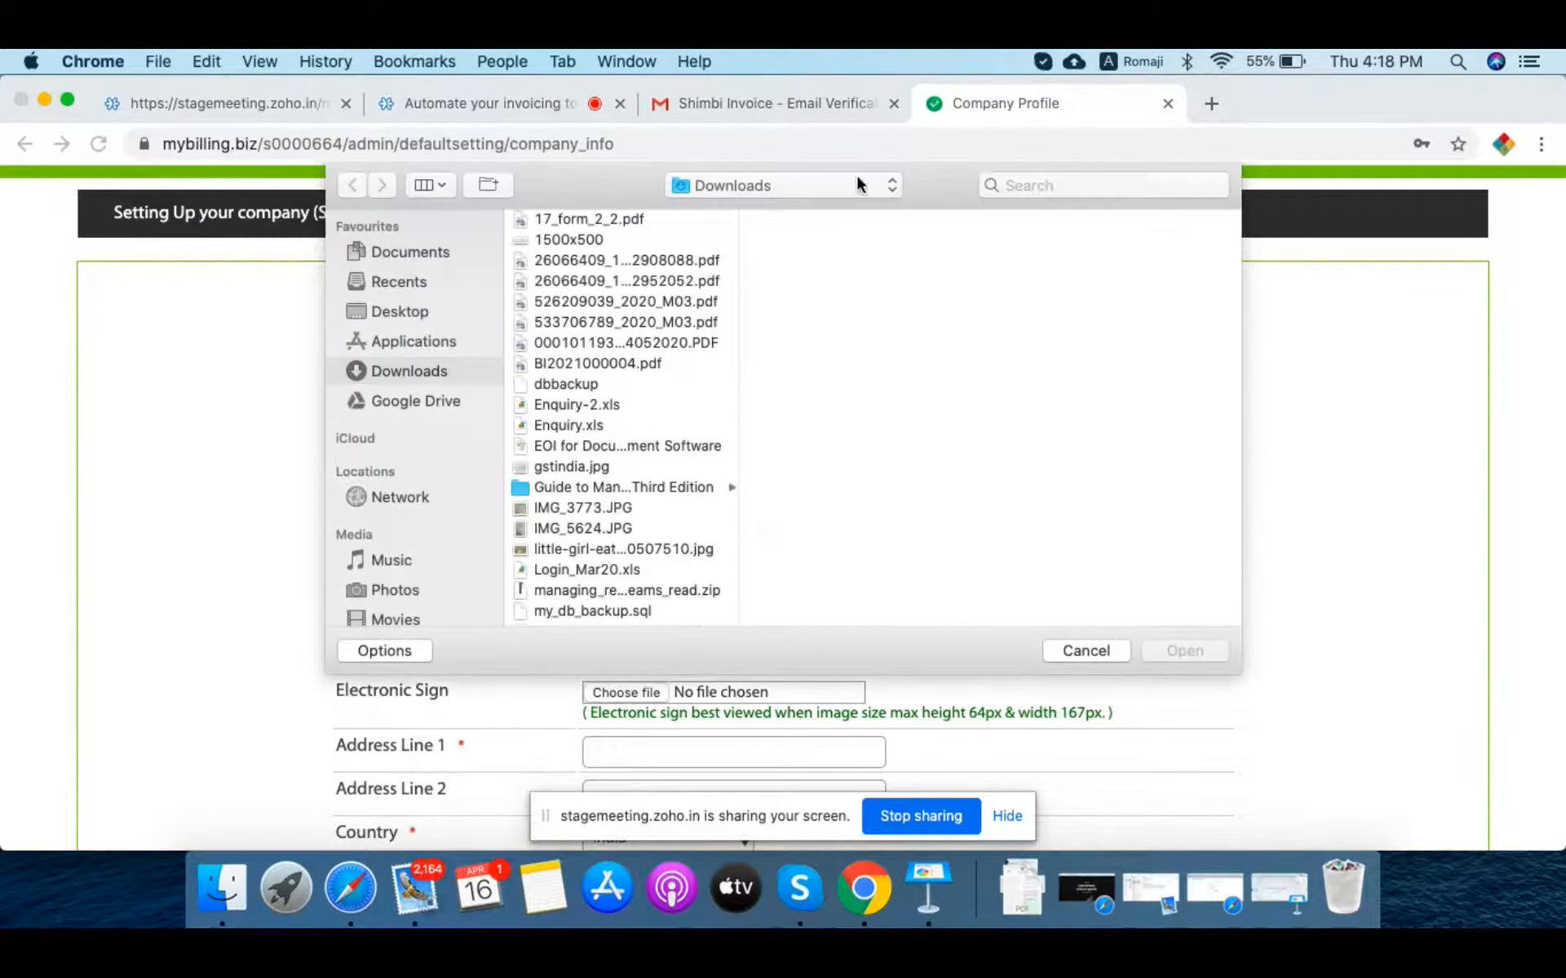
left_click(1105, 186)
type("logo")
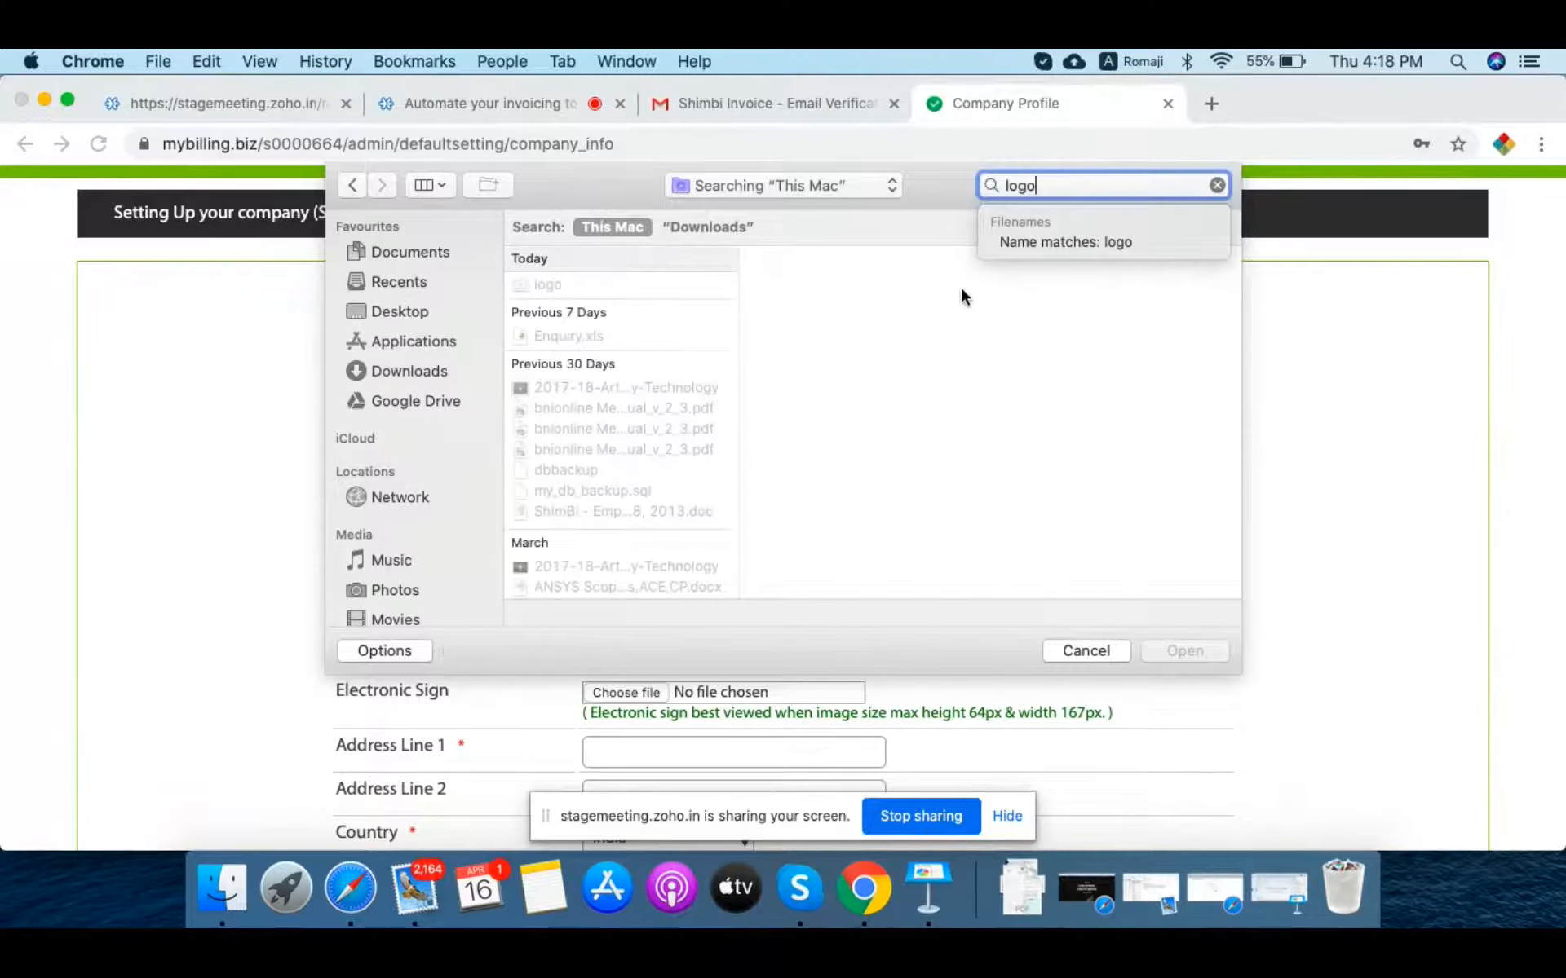
left_click(554, 285)
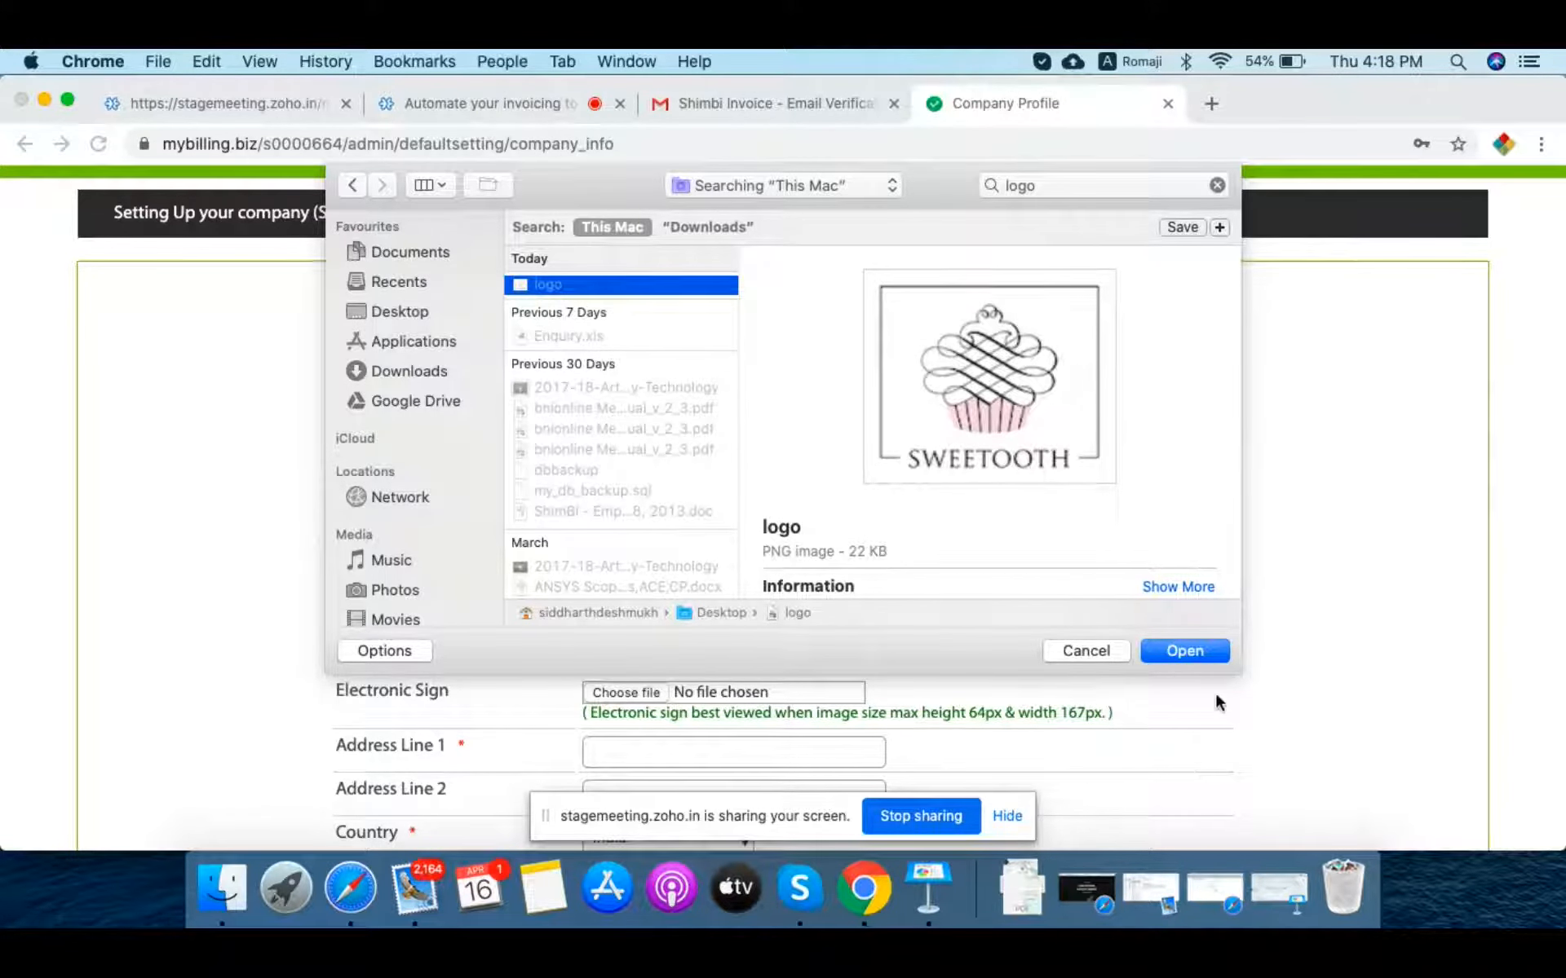
left_click(1187, 650)
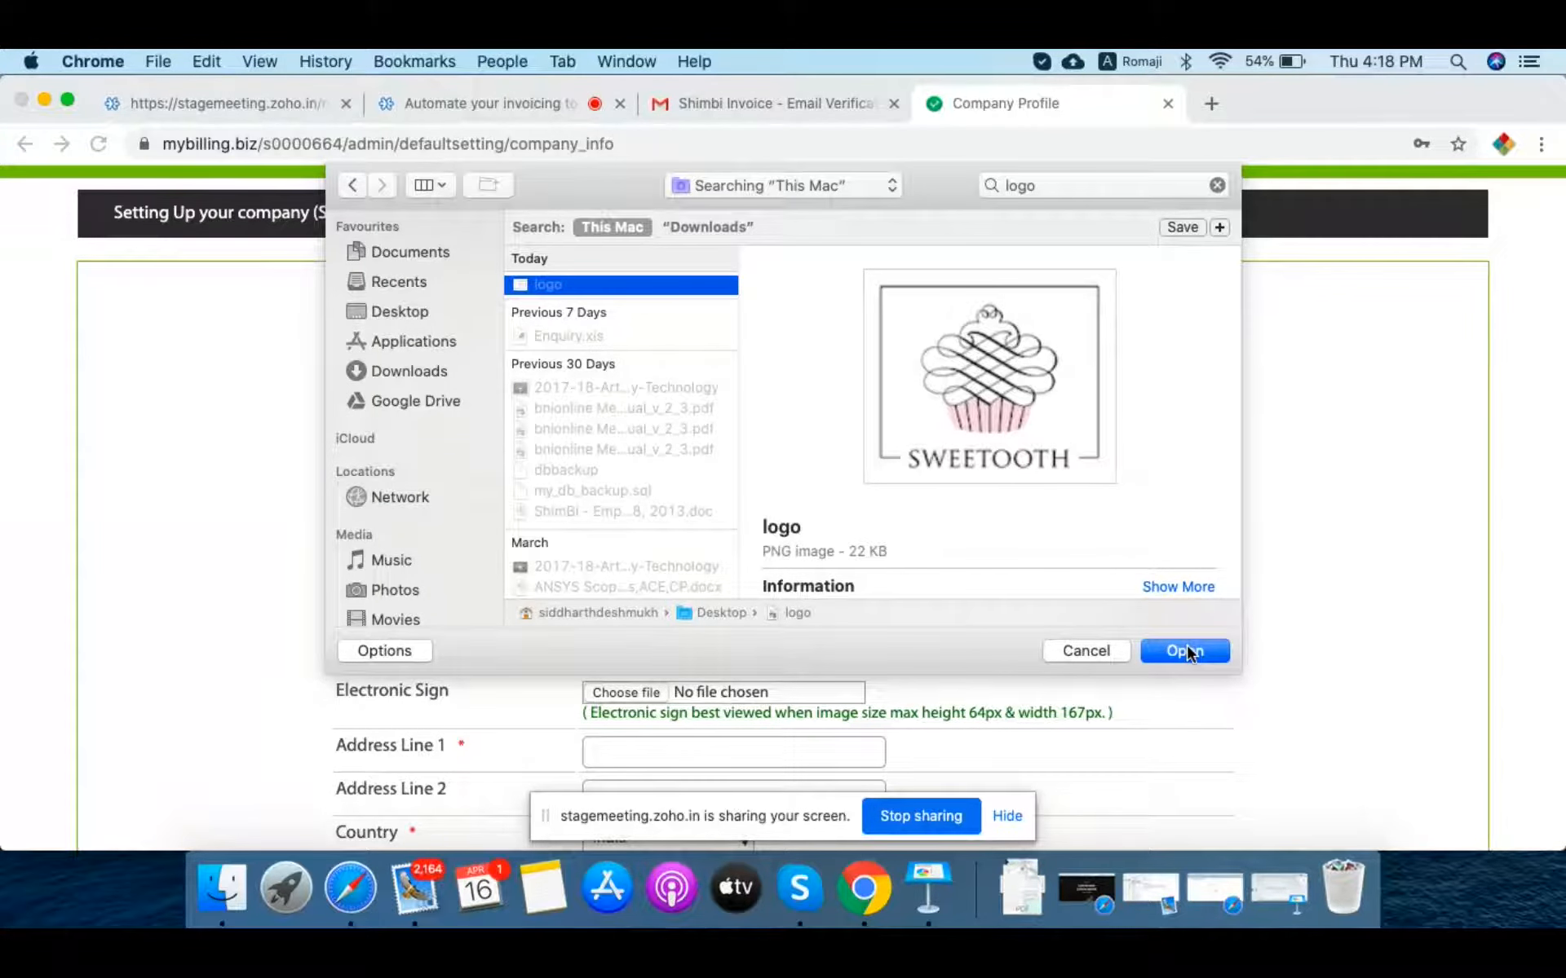
Step: Enter 'Sweet Tooth' as the company name
scroll(1157, 507, "down", 3)
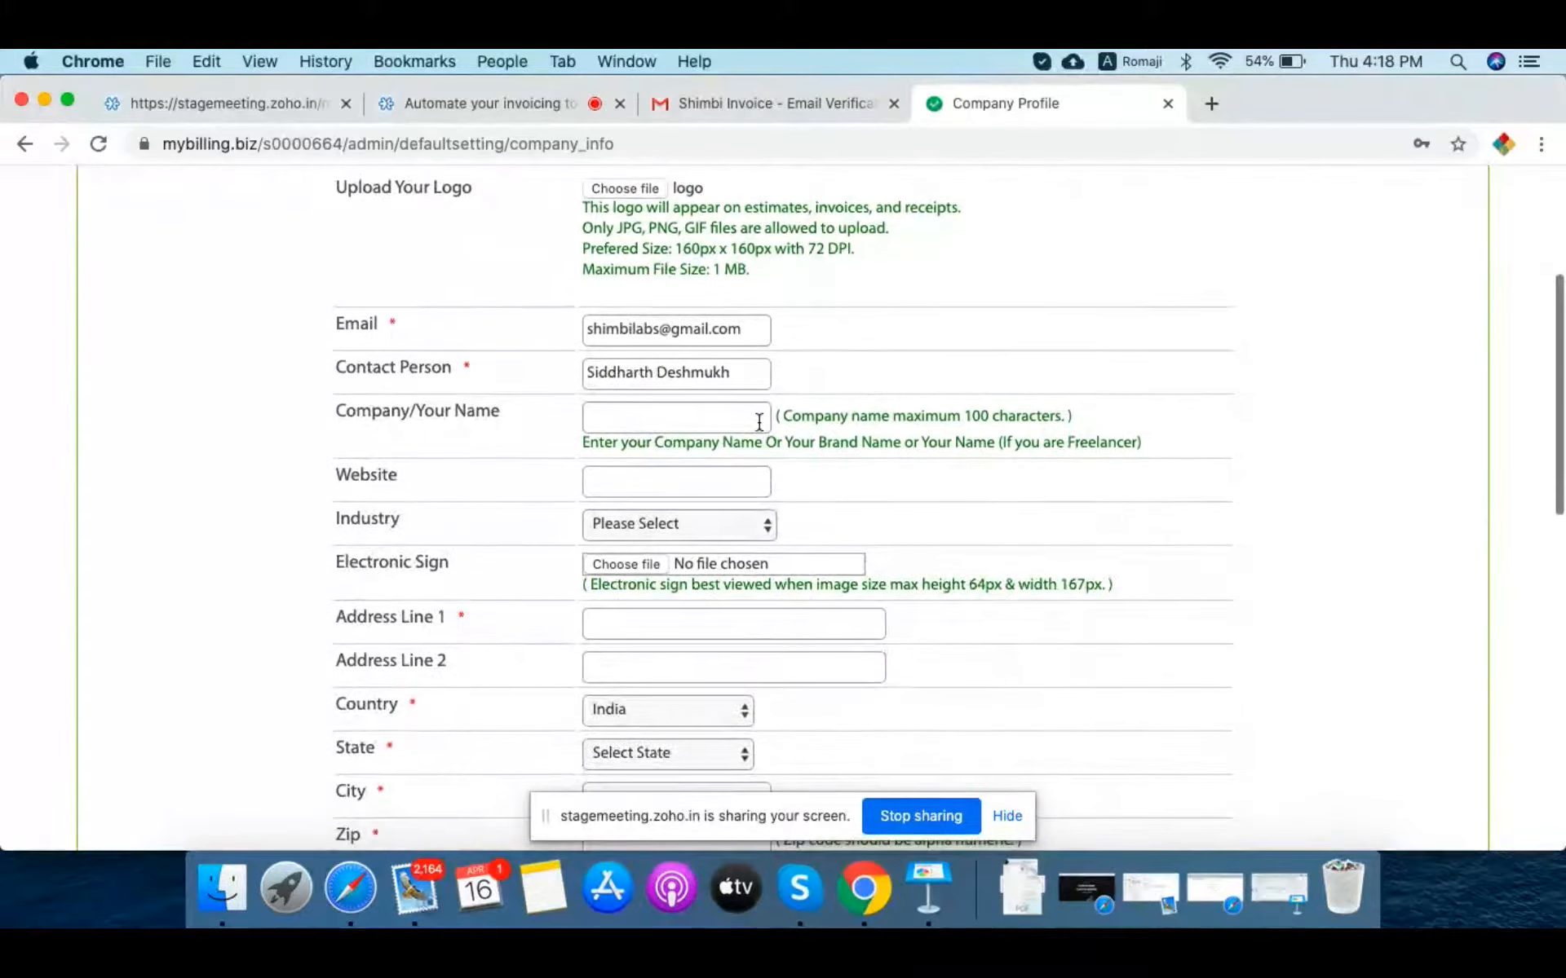
left_click(670, 328)
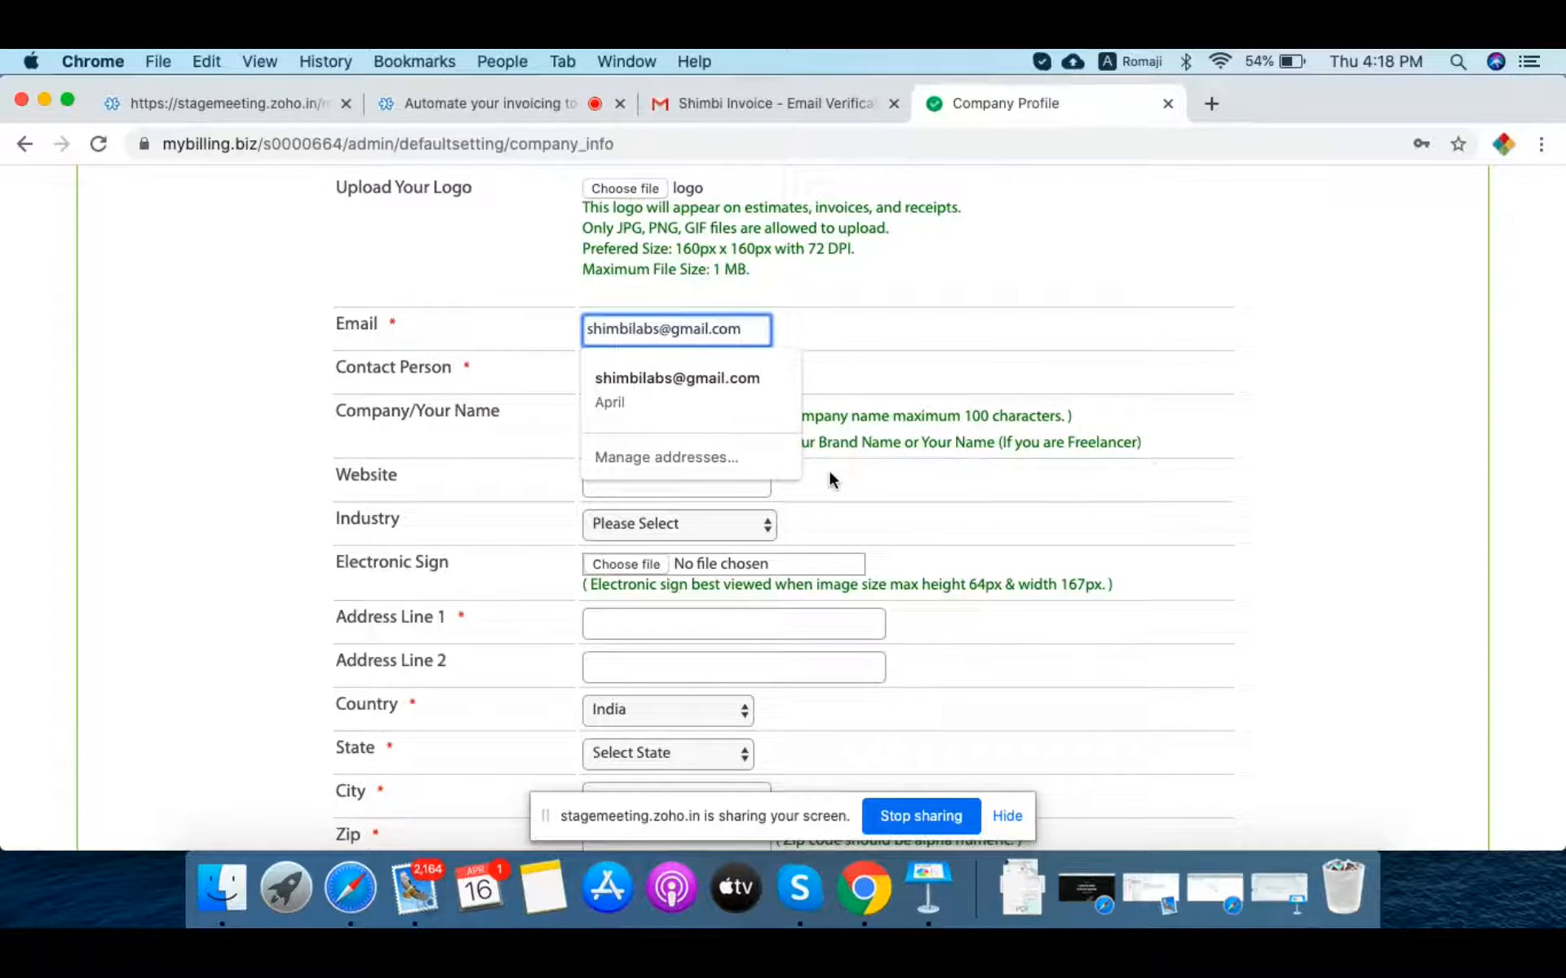
key("Tab")
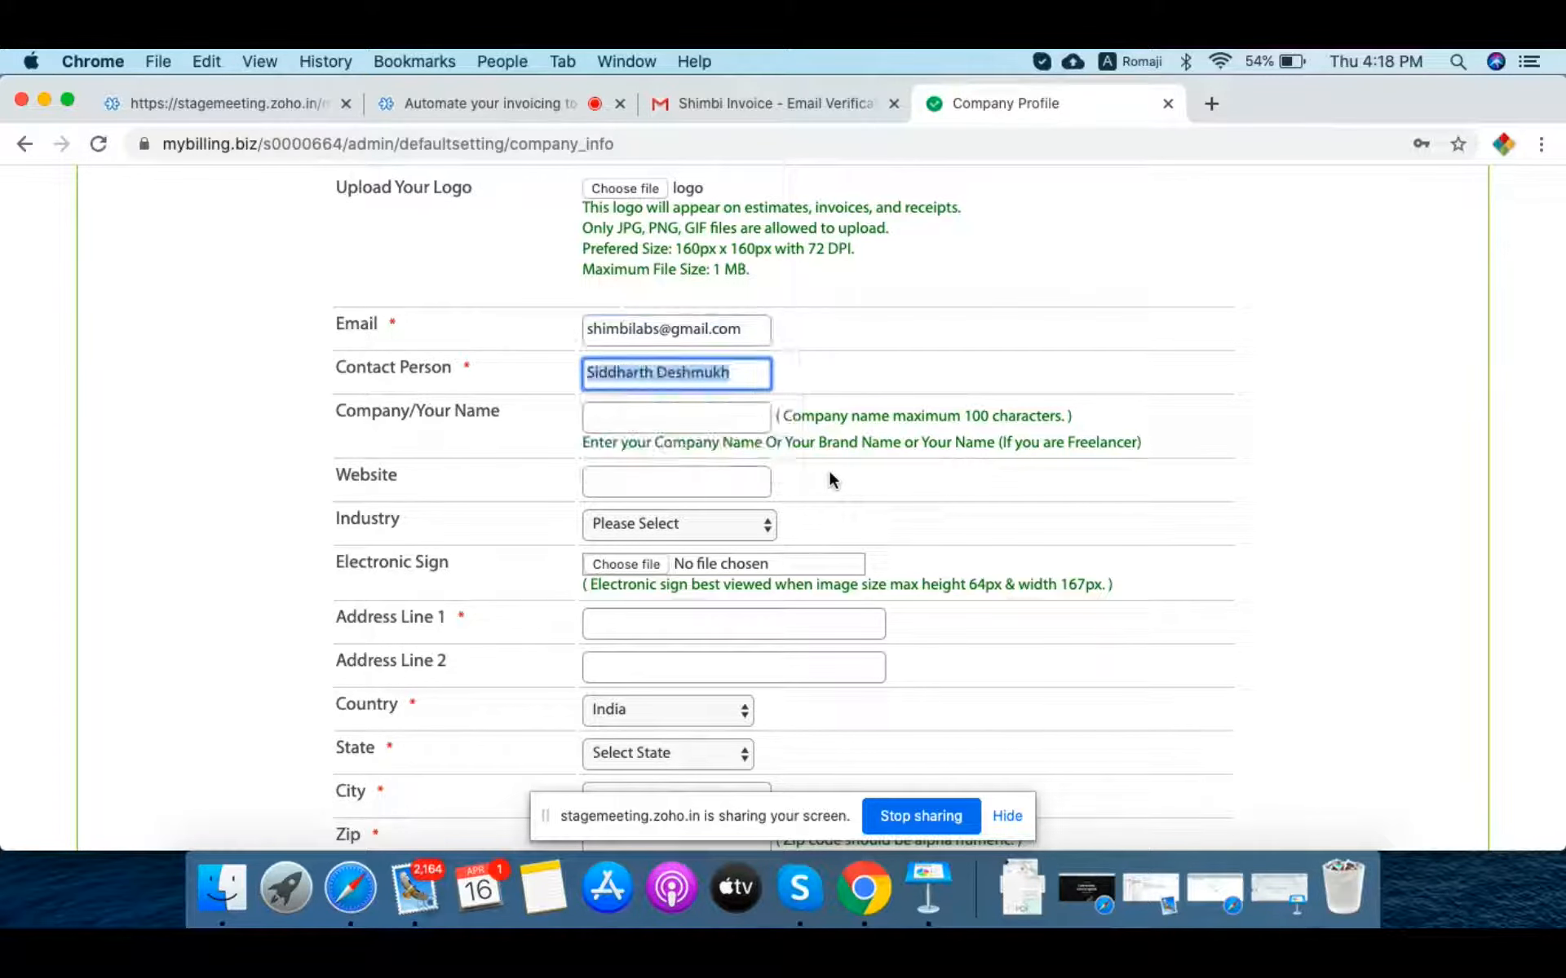
key("Tab")
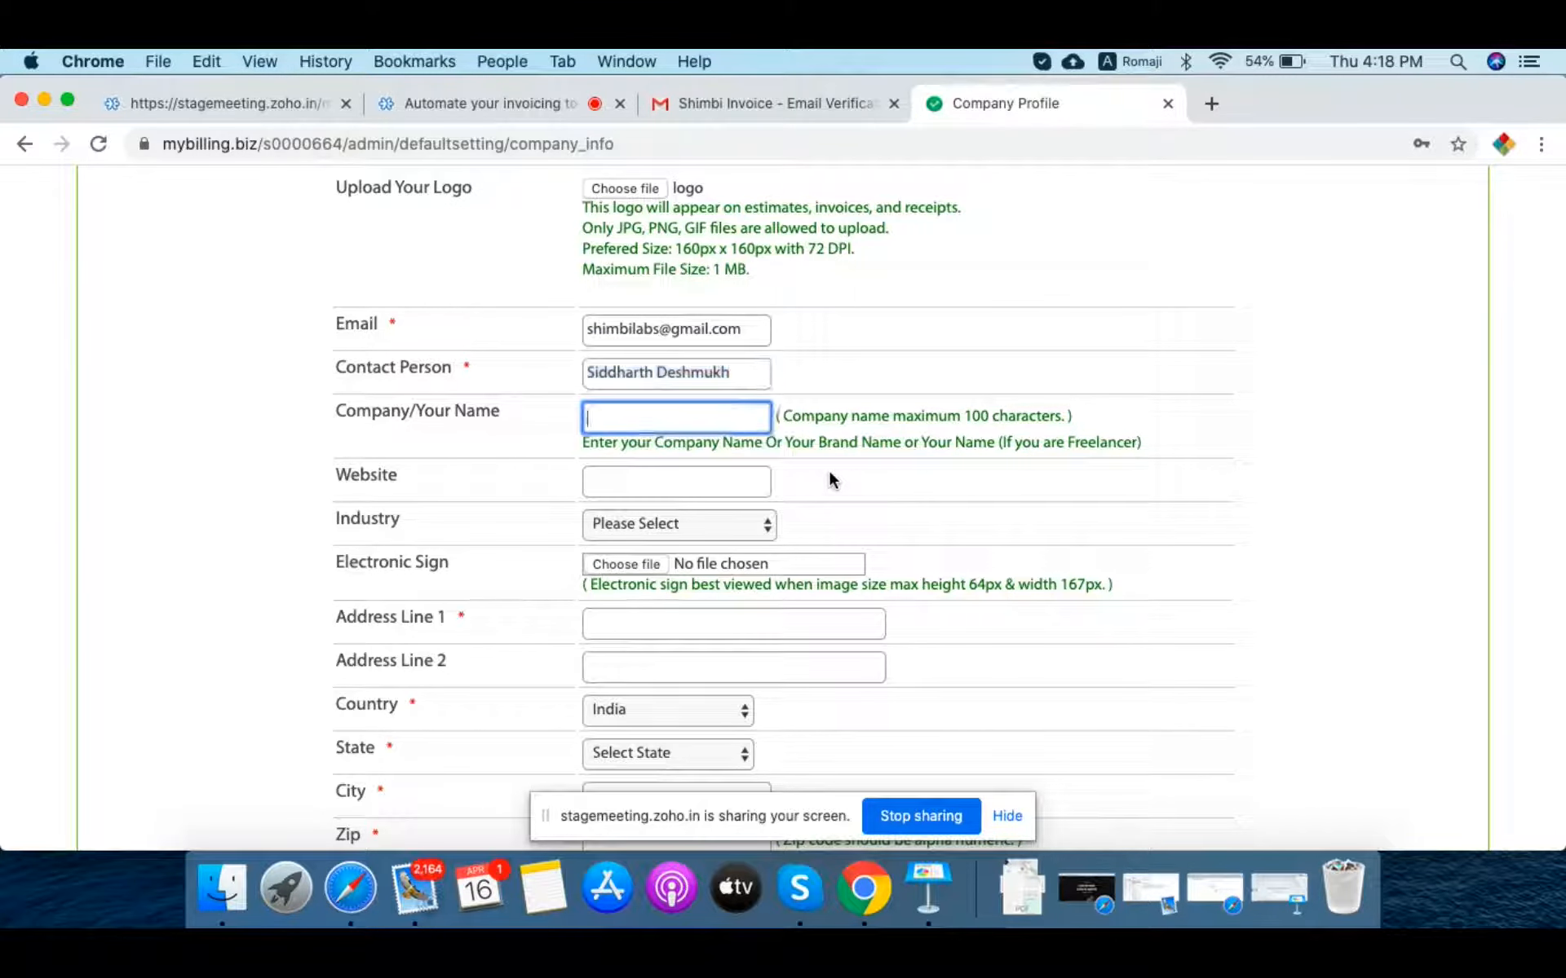
type("S")
type("te")
key("BackSpace")
key("BackSpace")
type("weet")
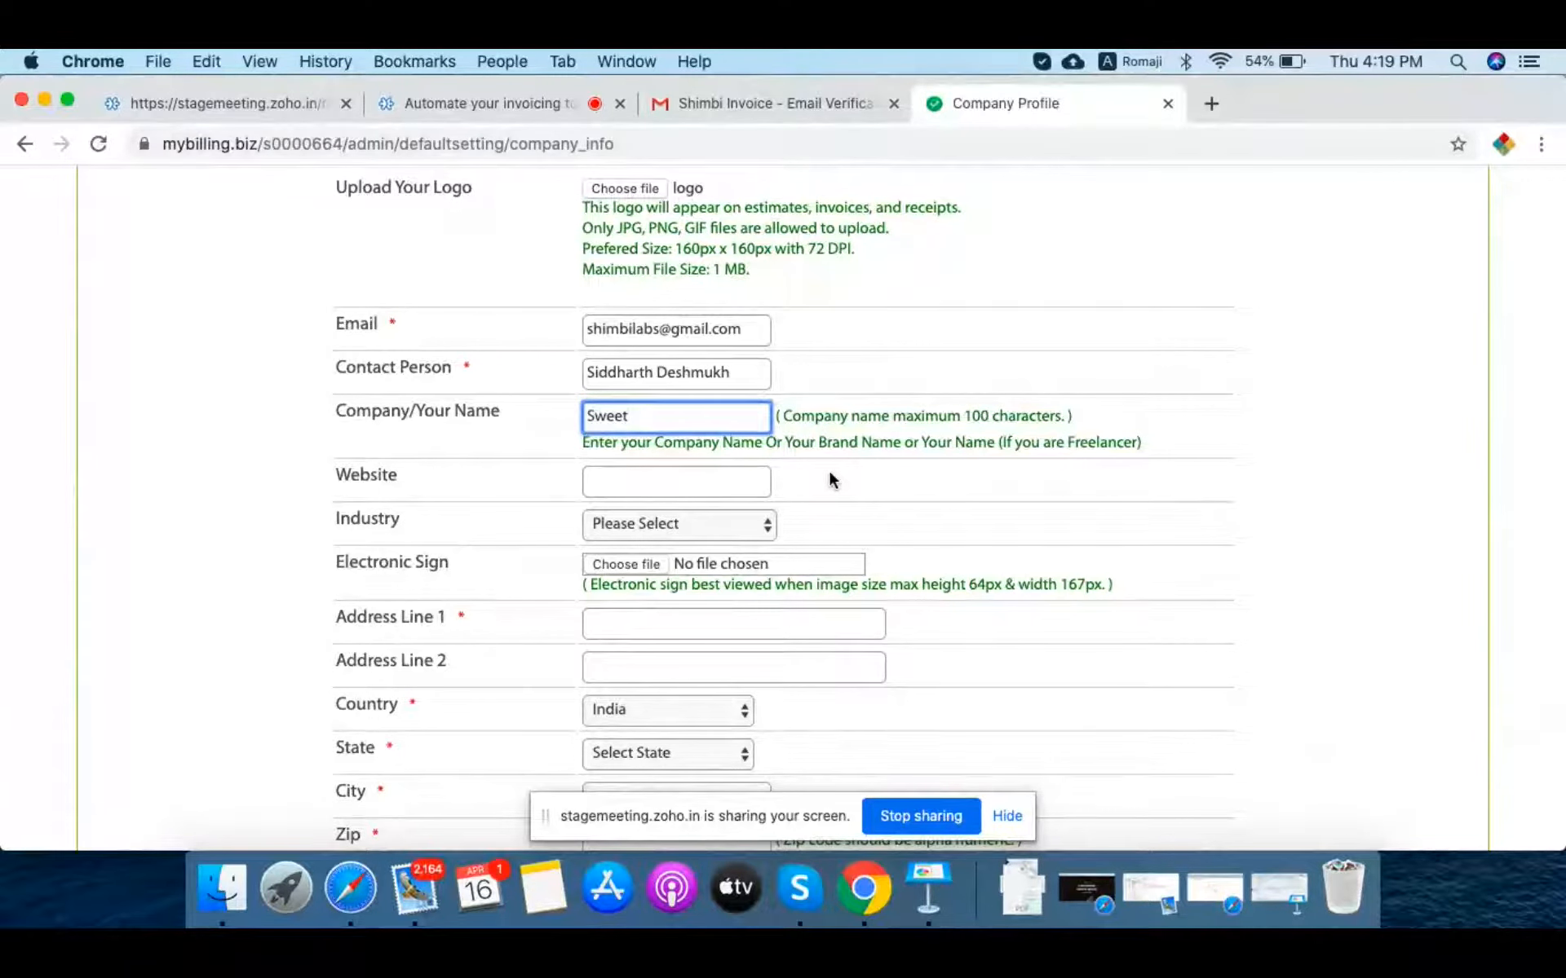
type("Tooth")
key("Left")
left_click(660, 481)
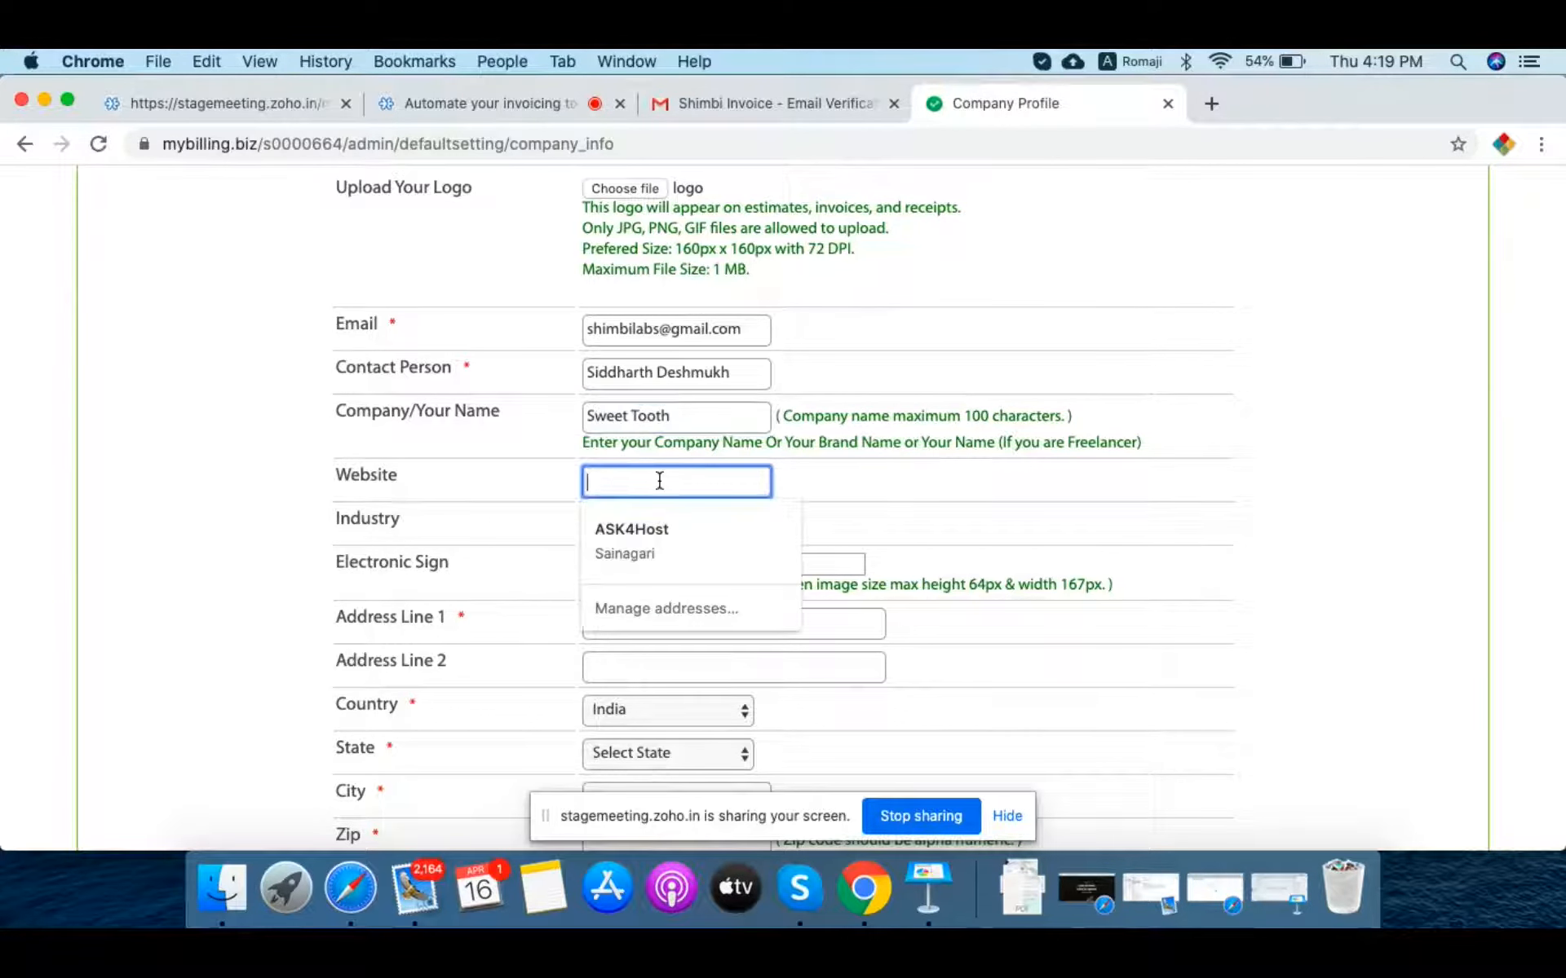
type("www")
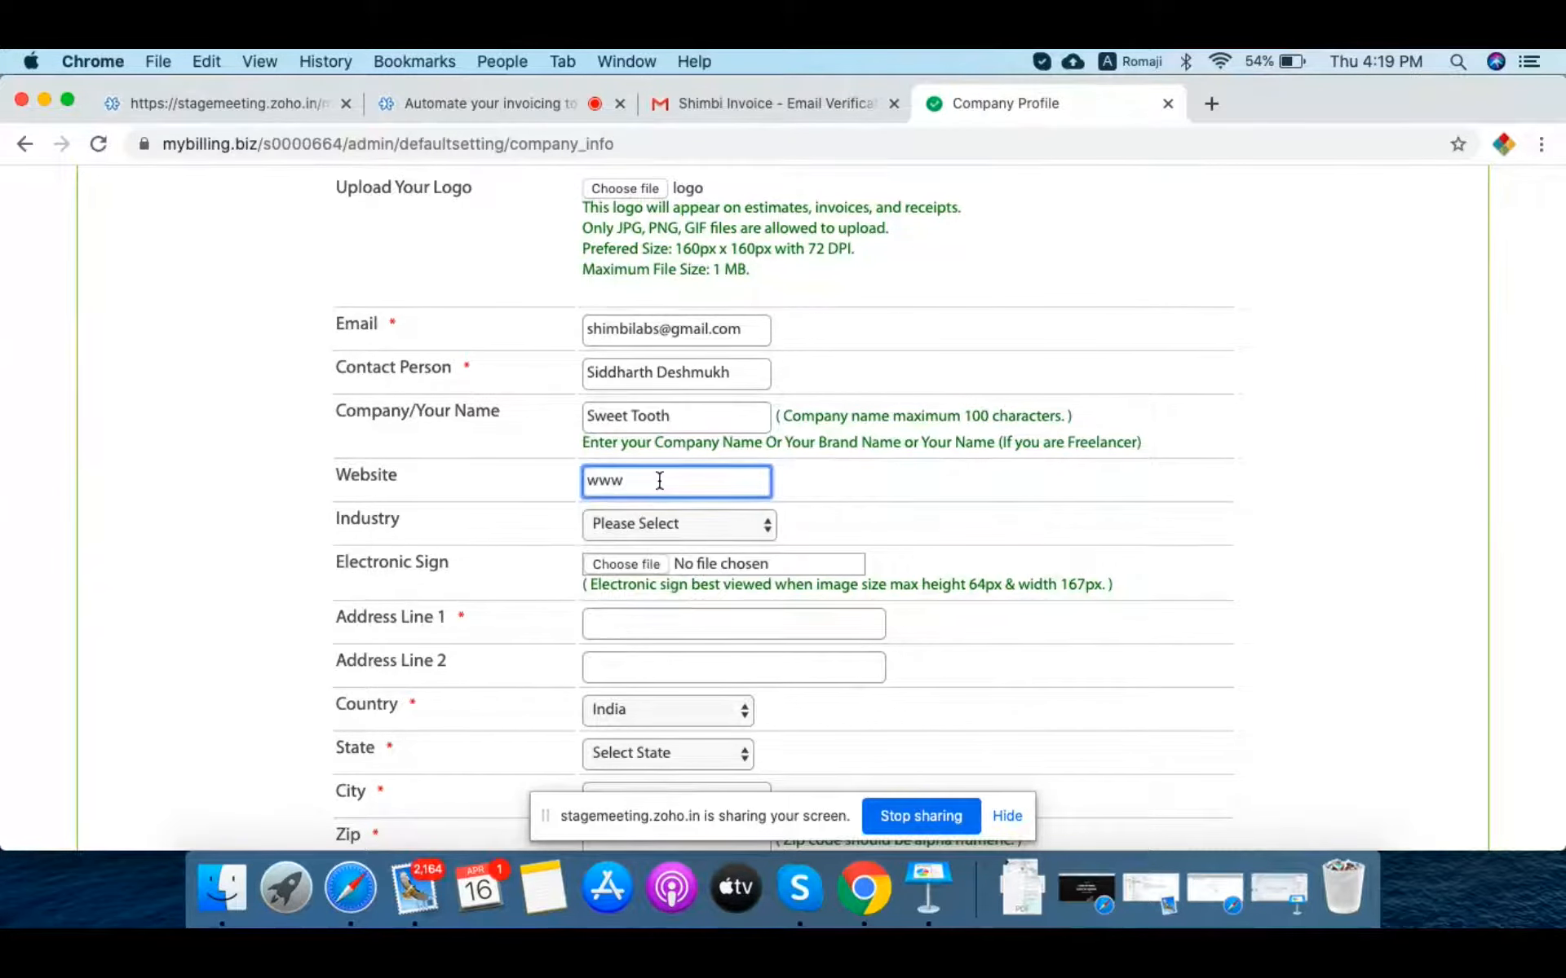
type(".sweettooth.com")
scroll(998, 566, "down", 3)
key("Tab")
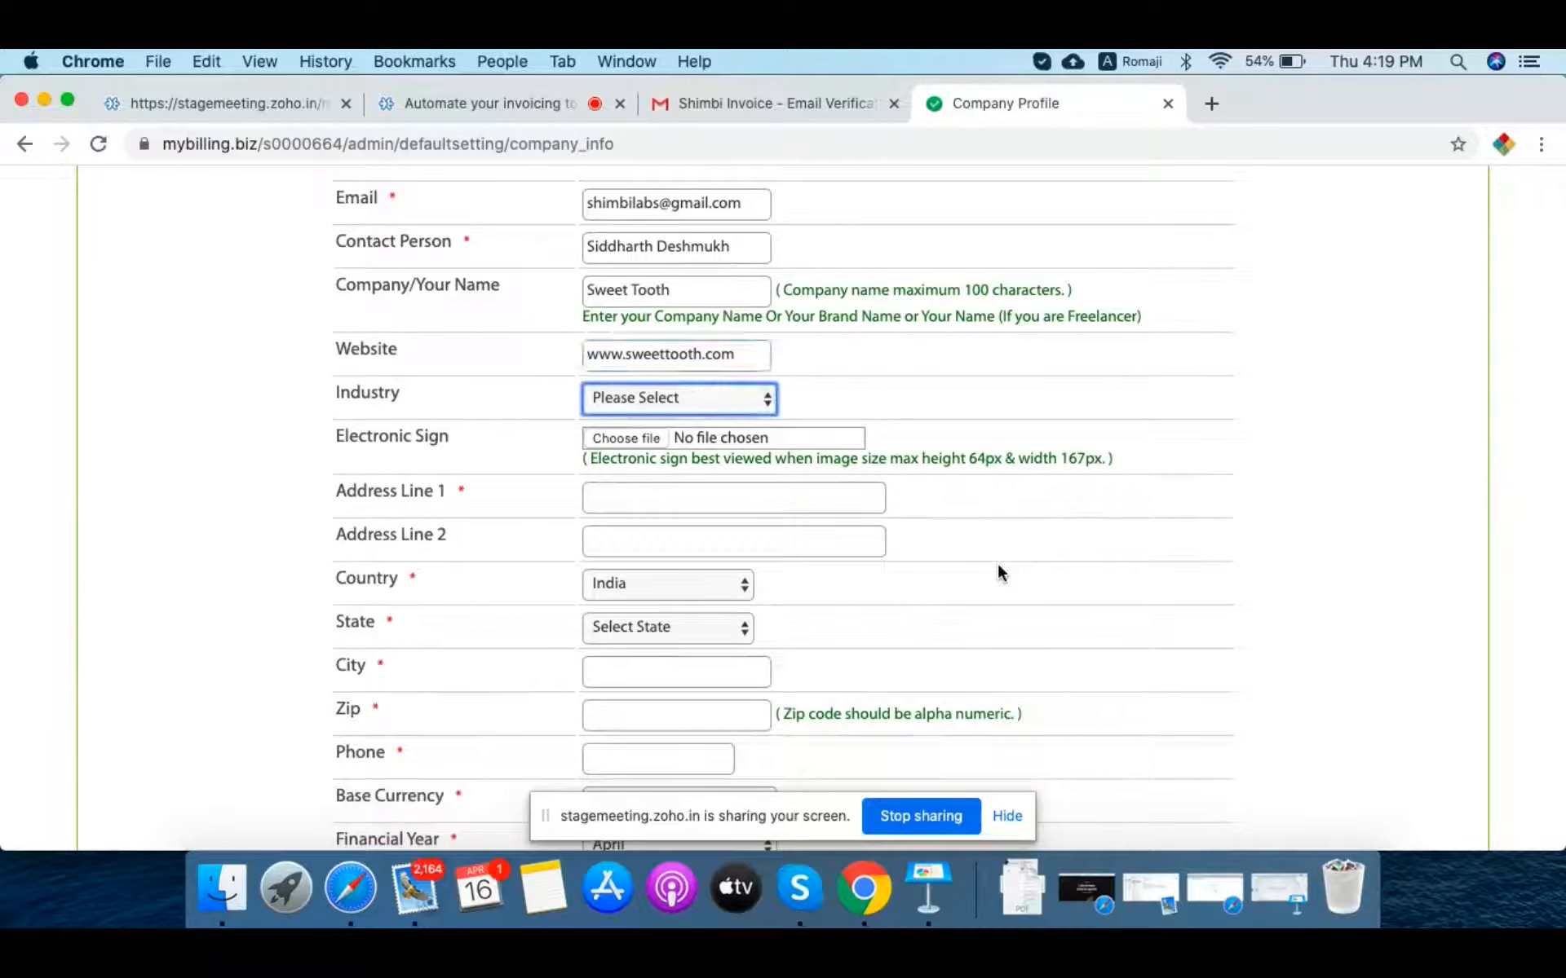
key("f")
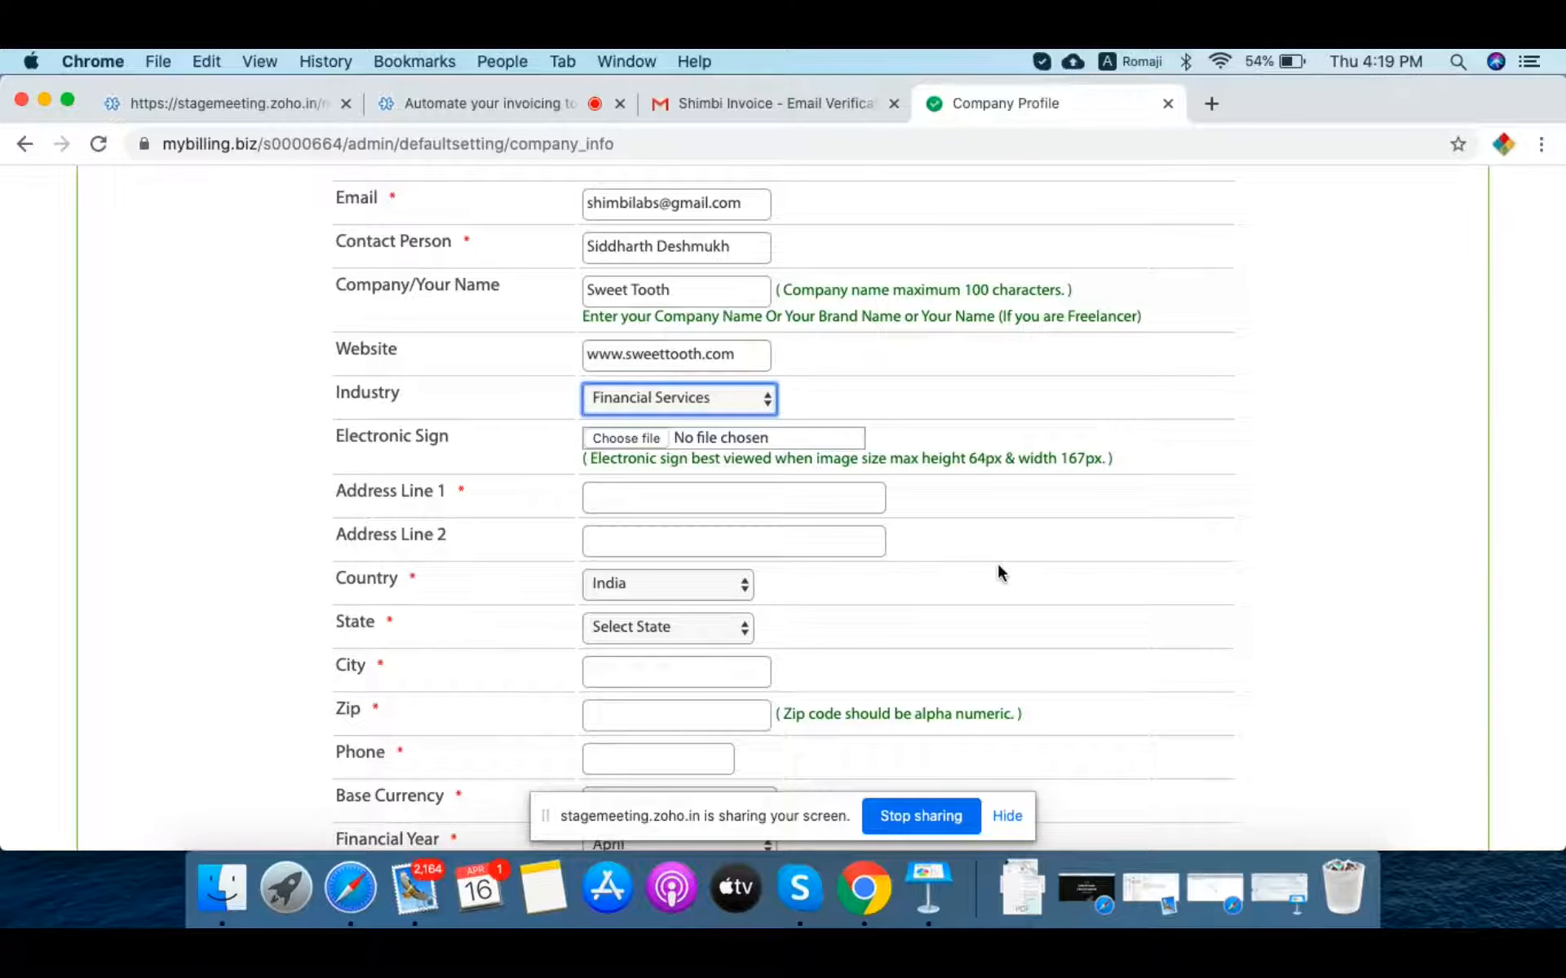
key("Down")
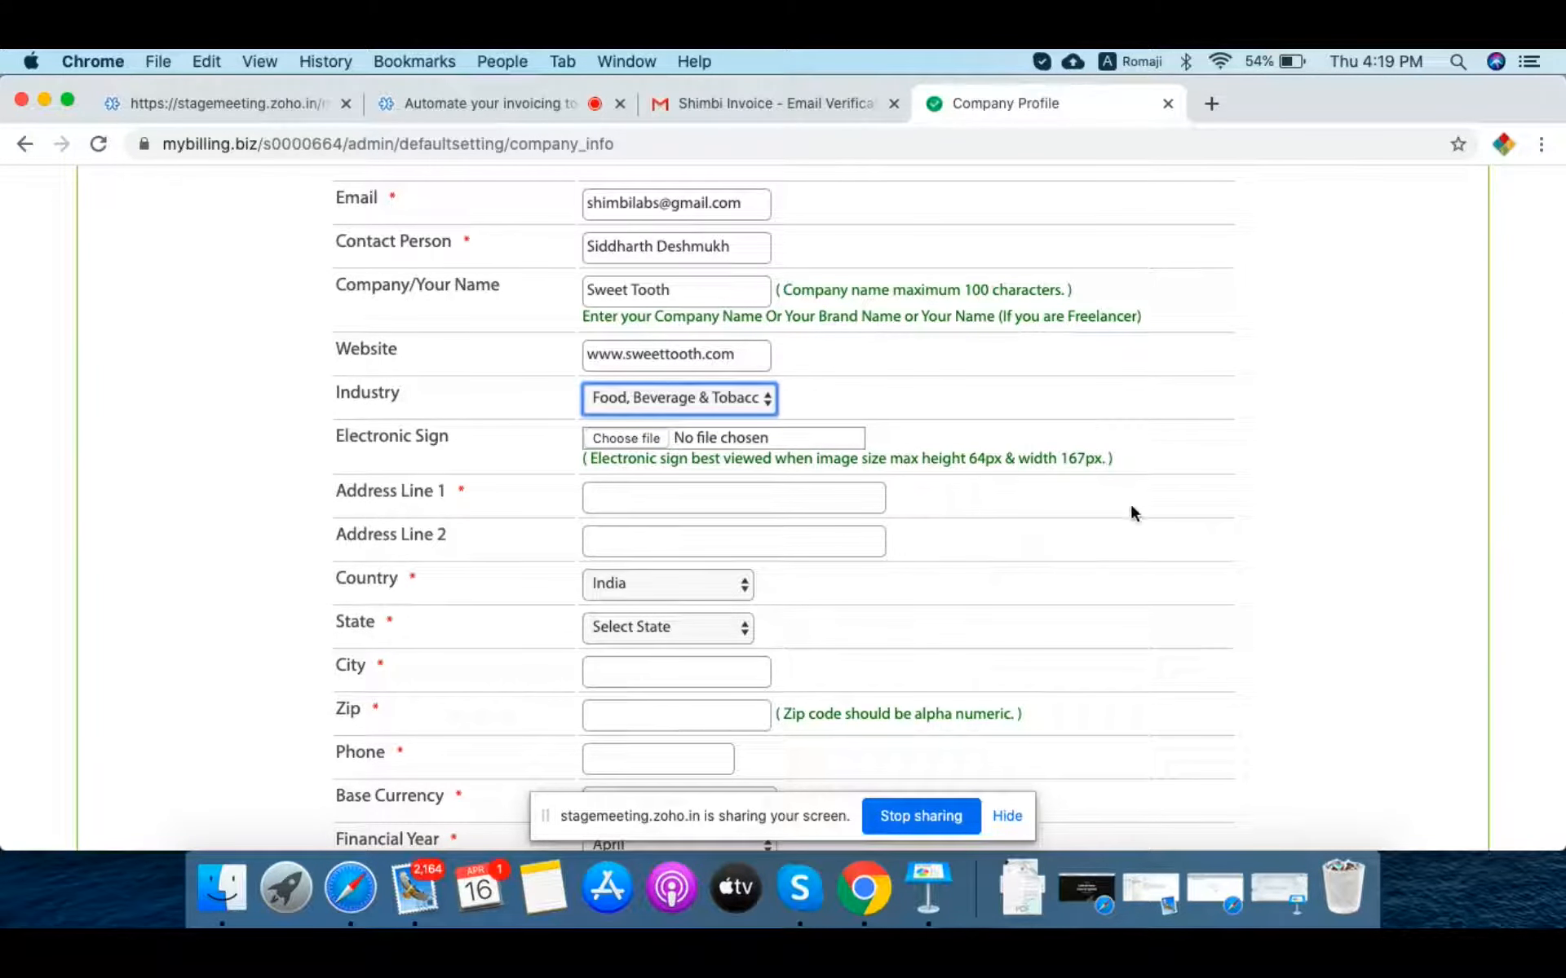
scroll(1130, 512, "down", 2)
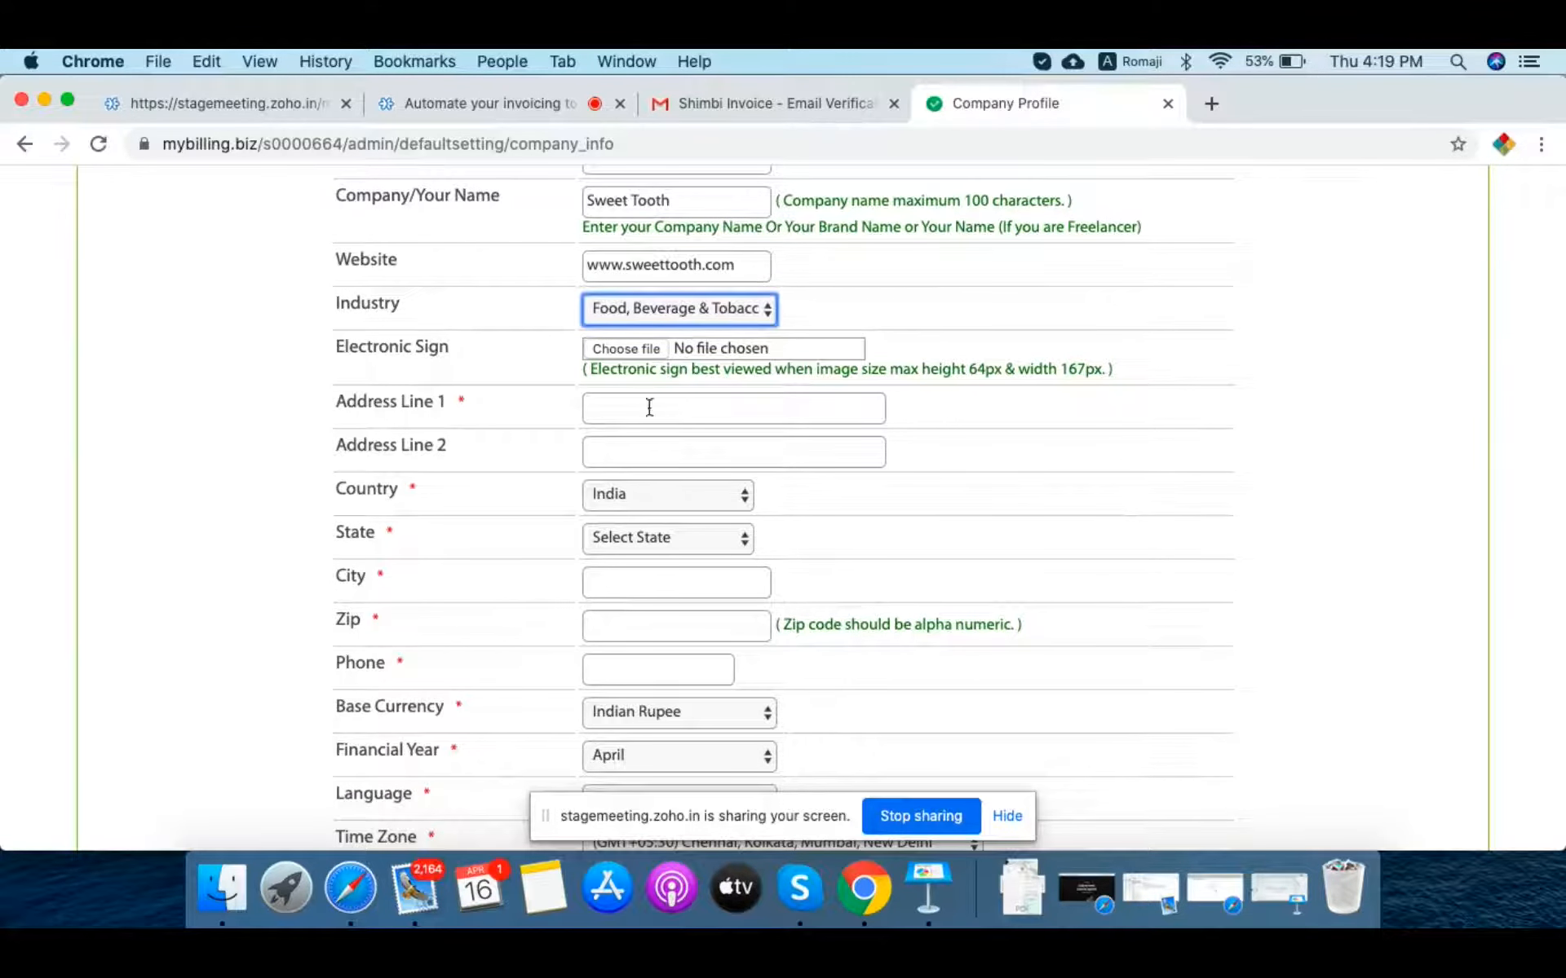
left_click(641, 401)
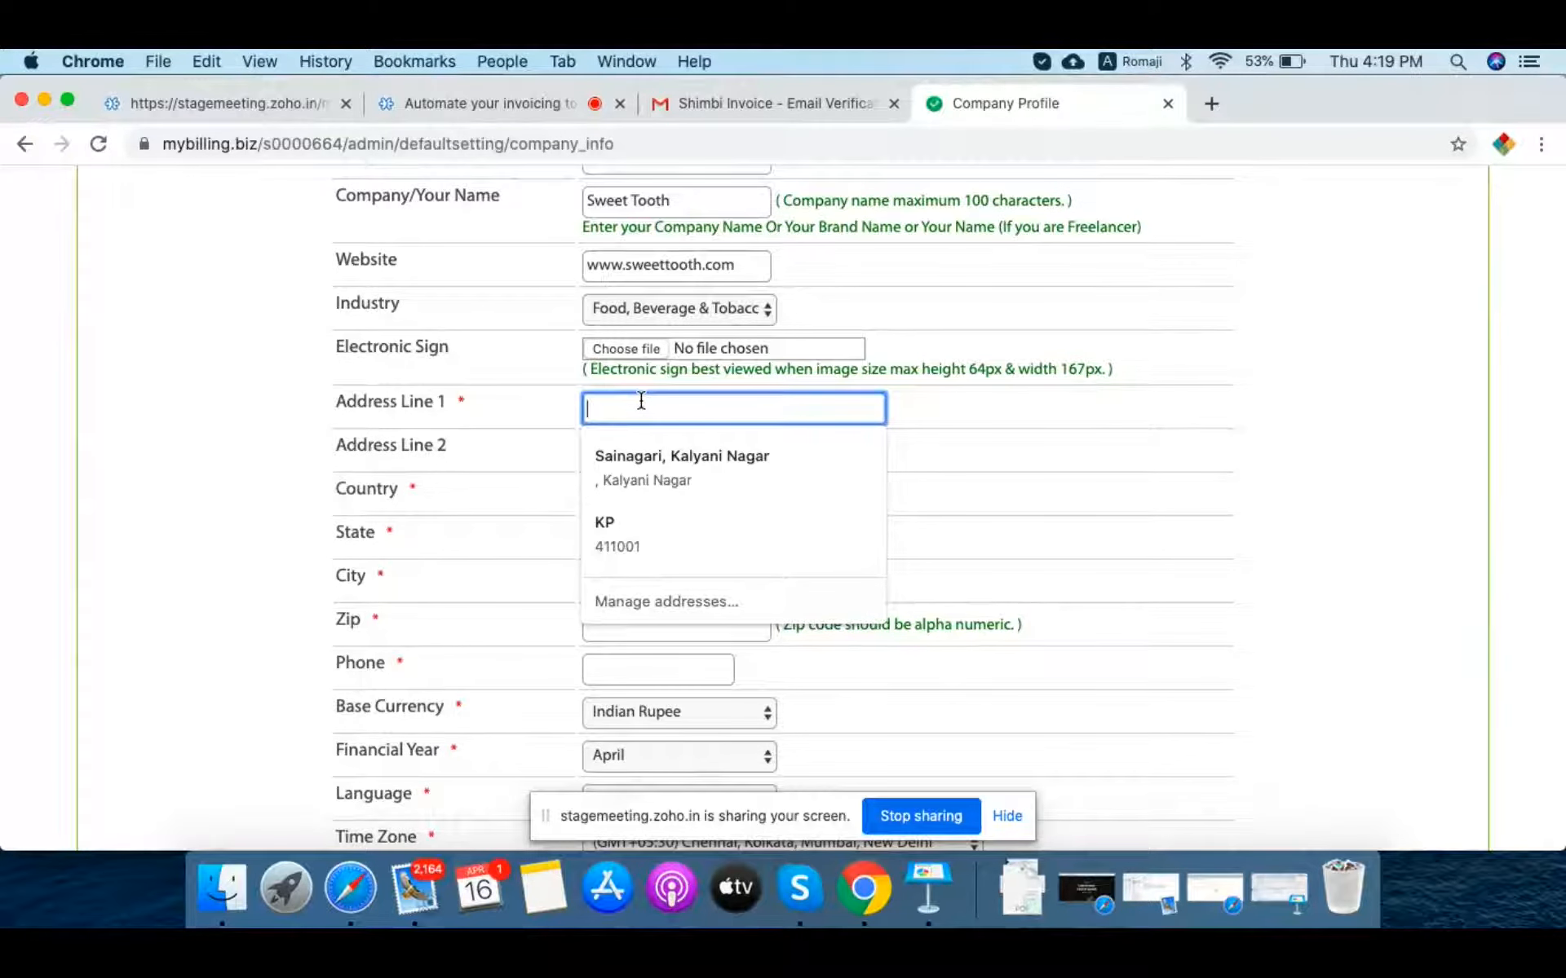
Step: Fill in both street address lines of the company address, leaving the country as India
type("Sa")
key("BackSpace")
key("BackSpace")
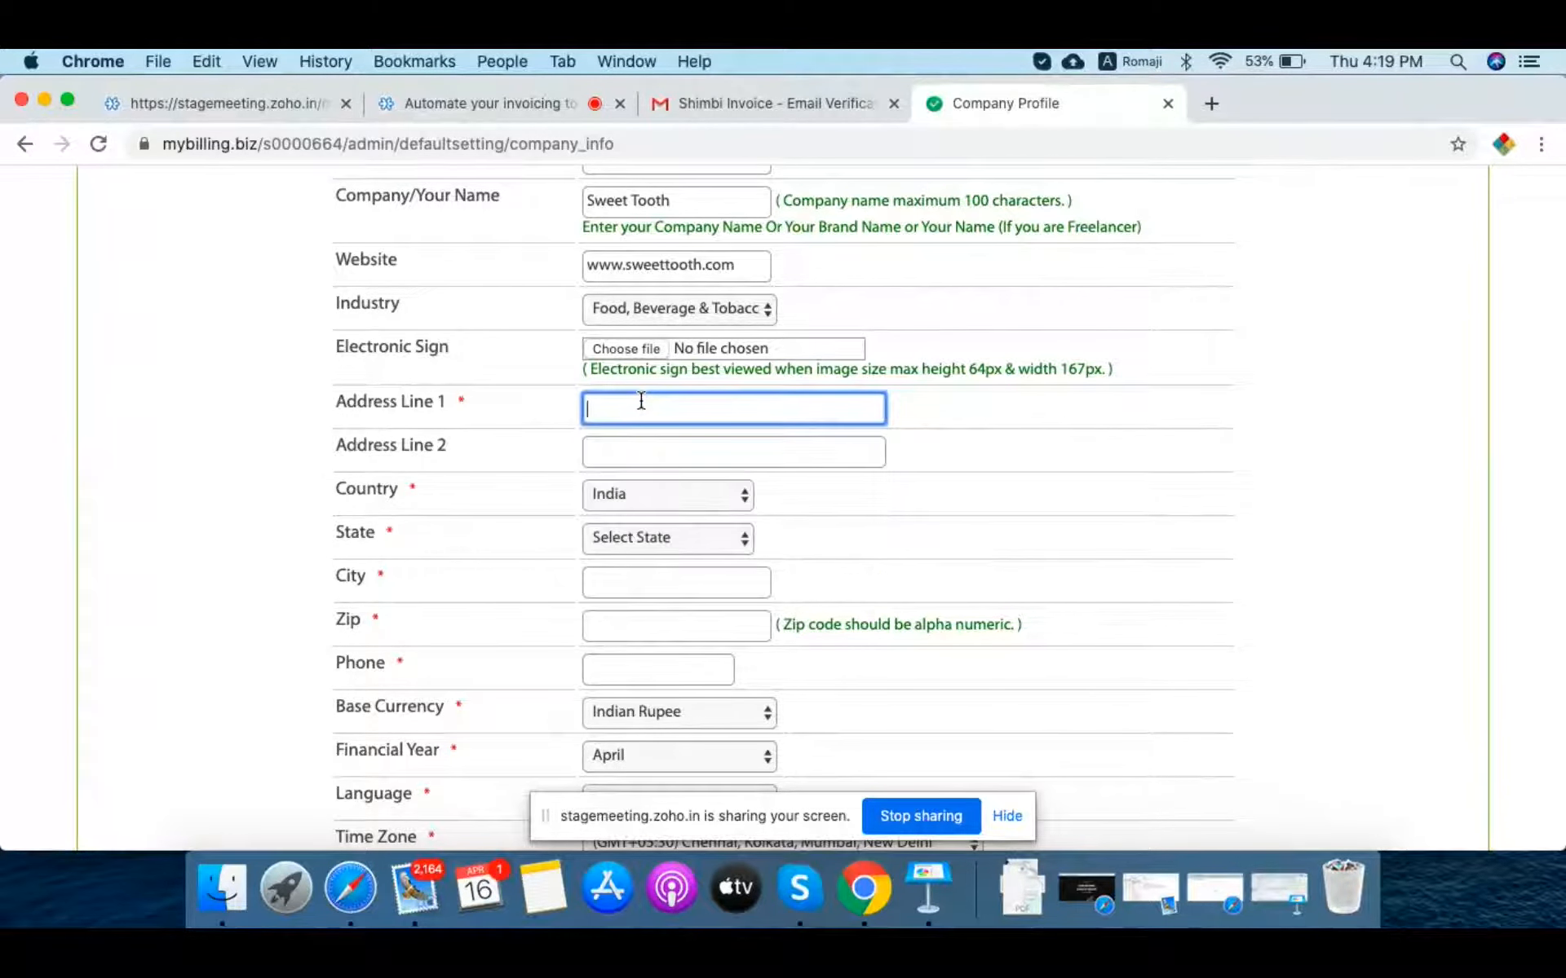
key("Tab")
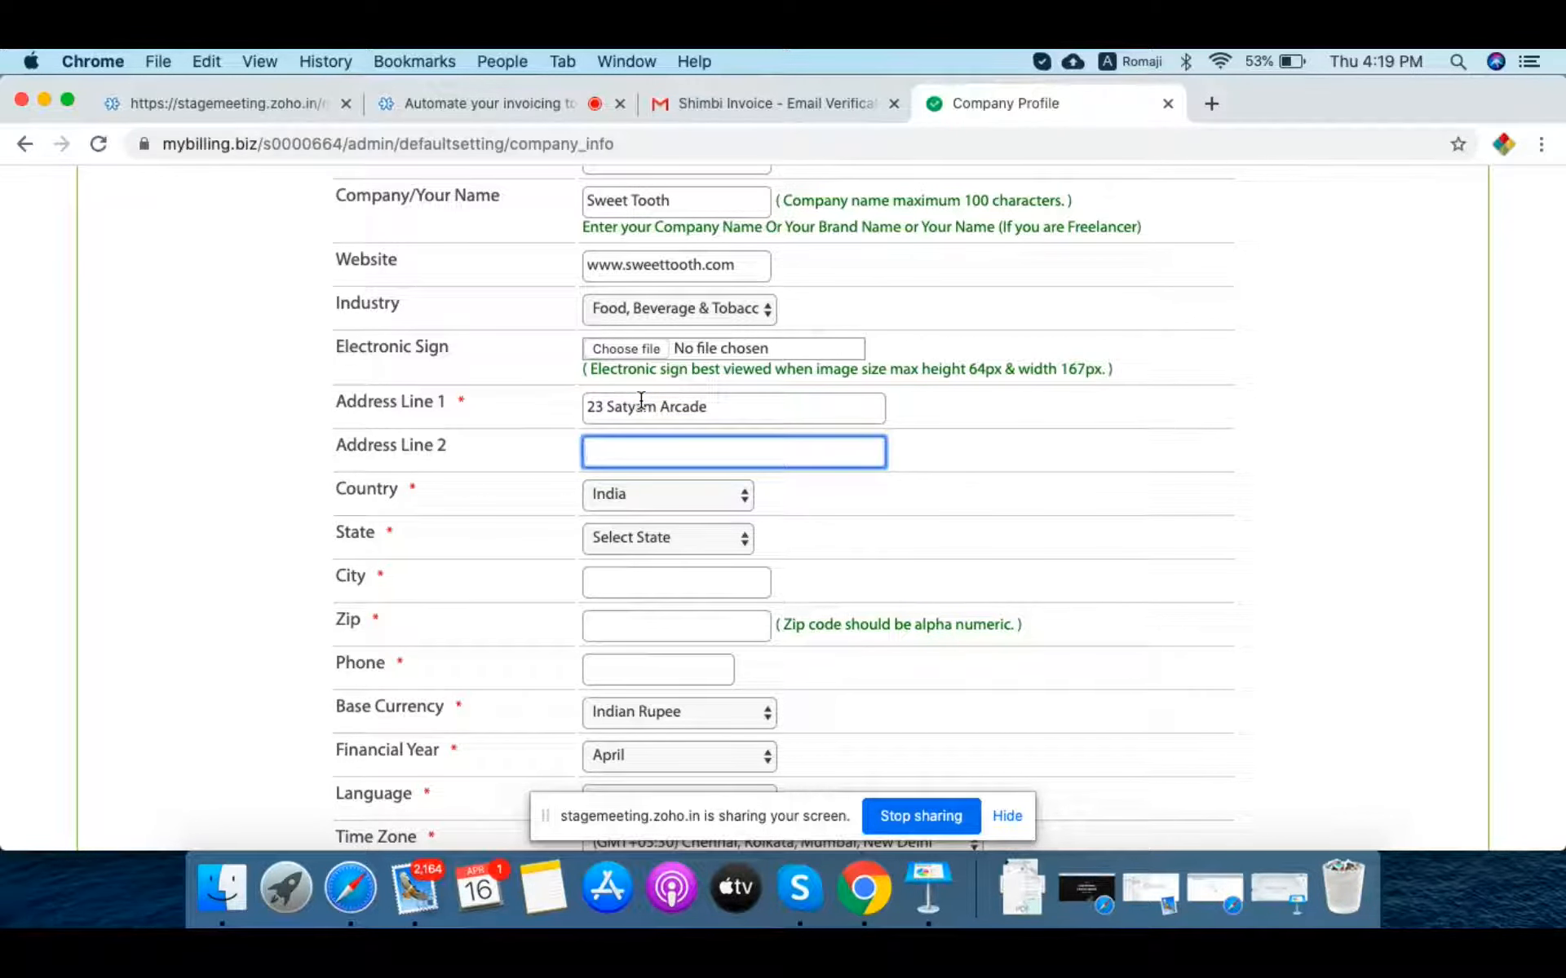
type("Viman Nagar")
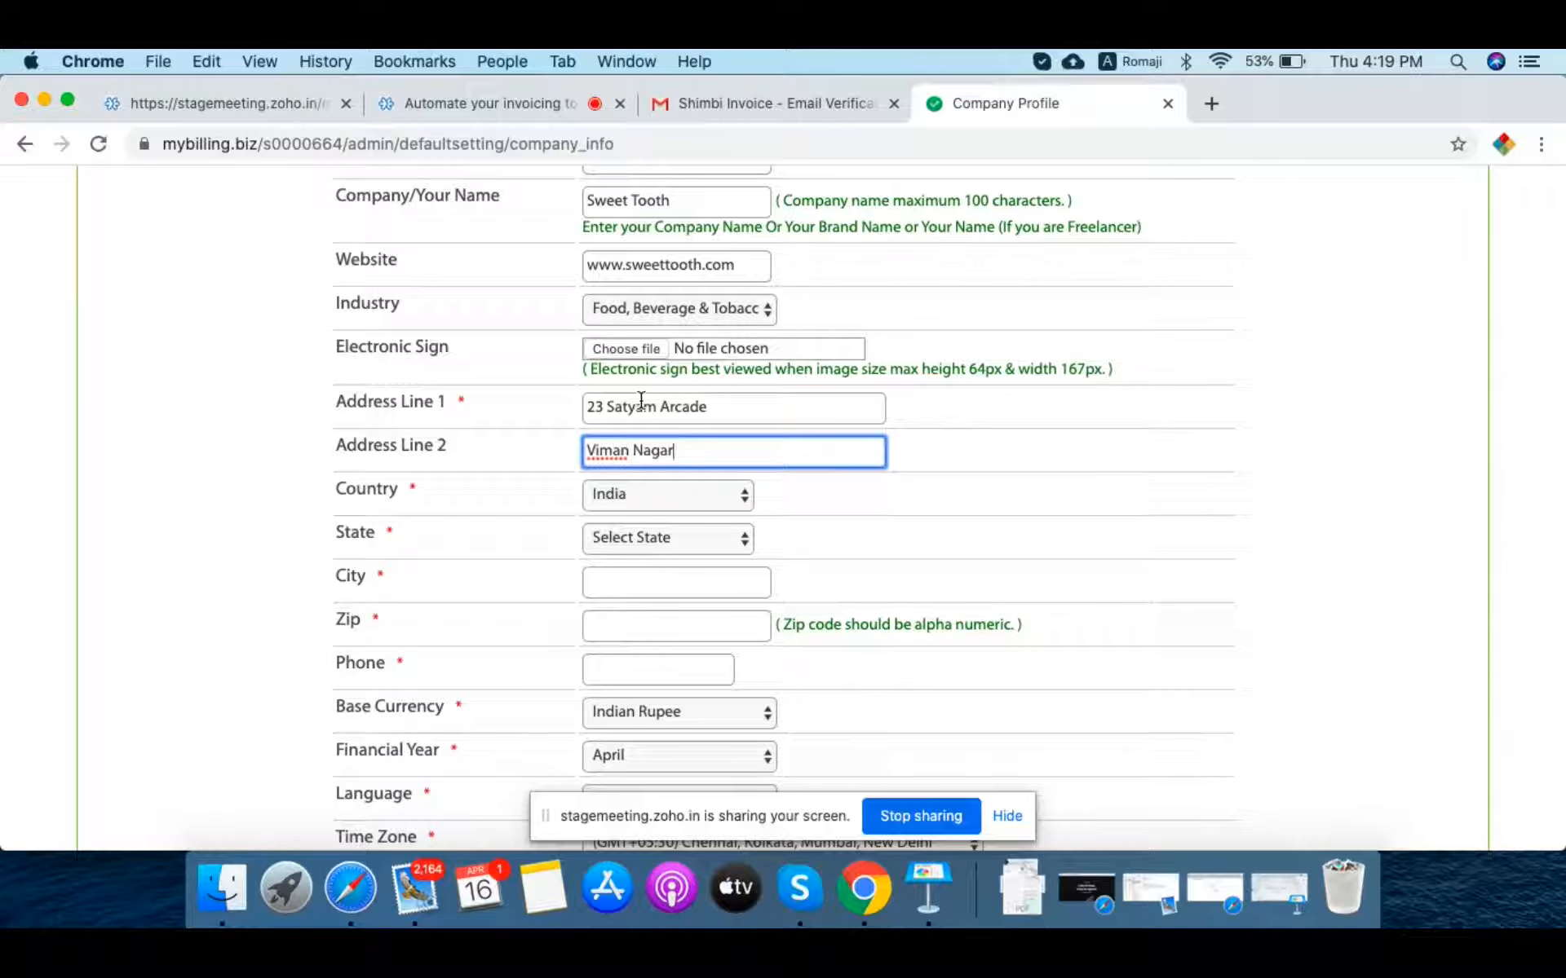
key("Tab")
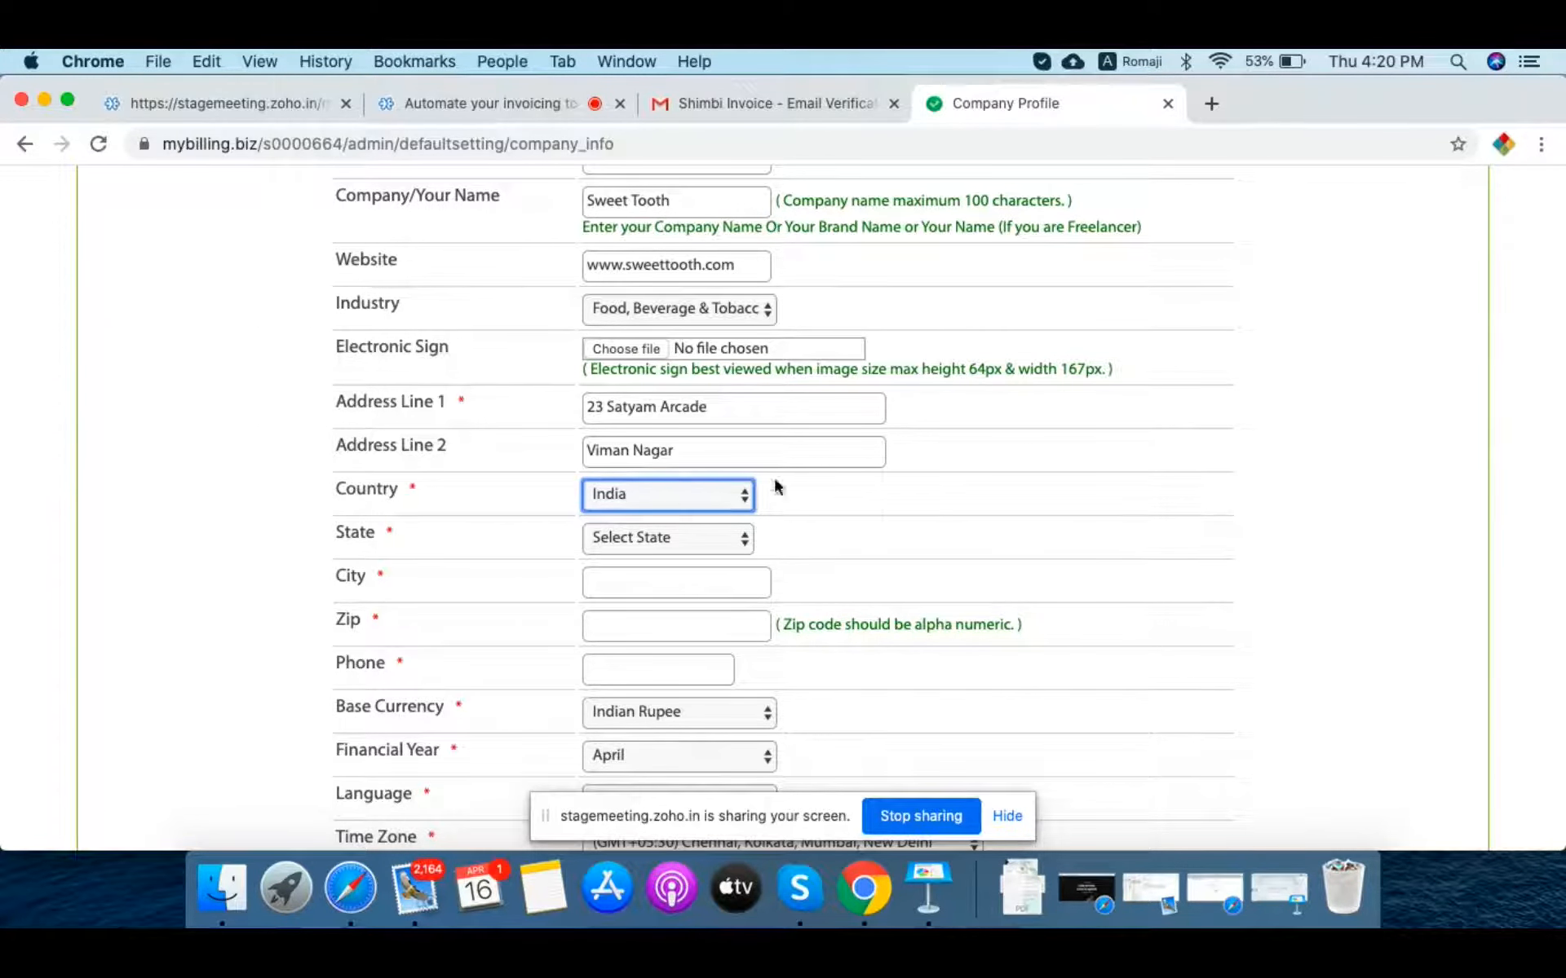
scroll(1010, 542, "down", 3)
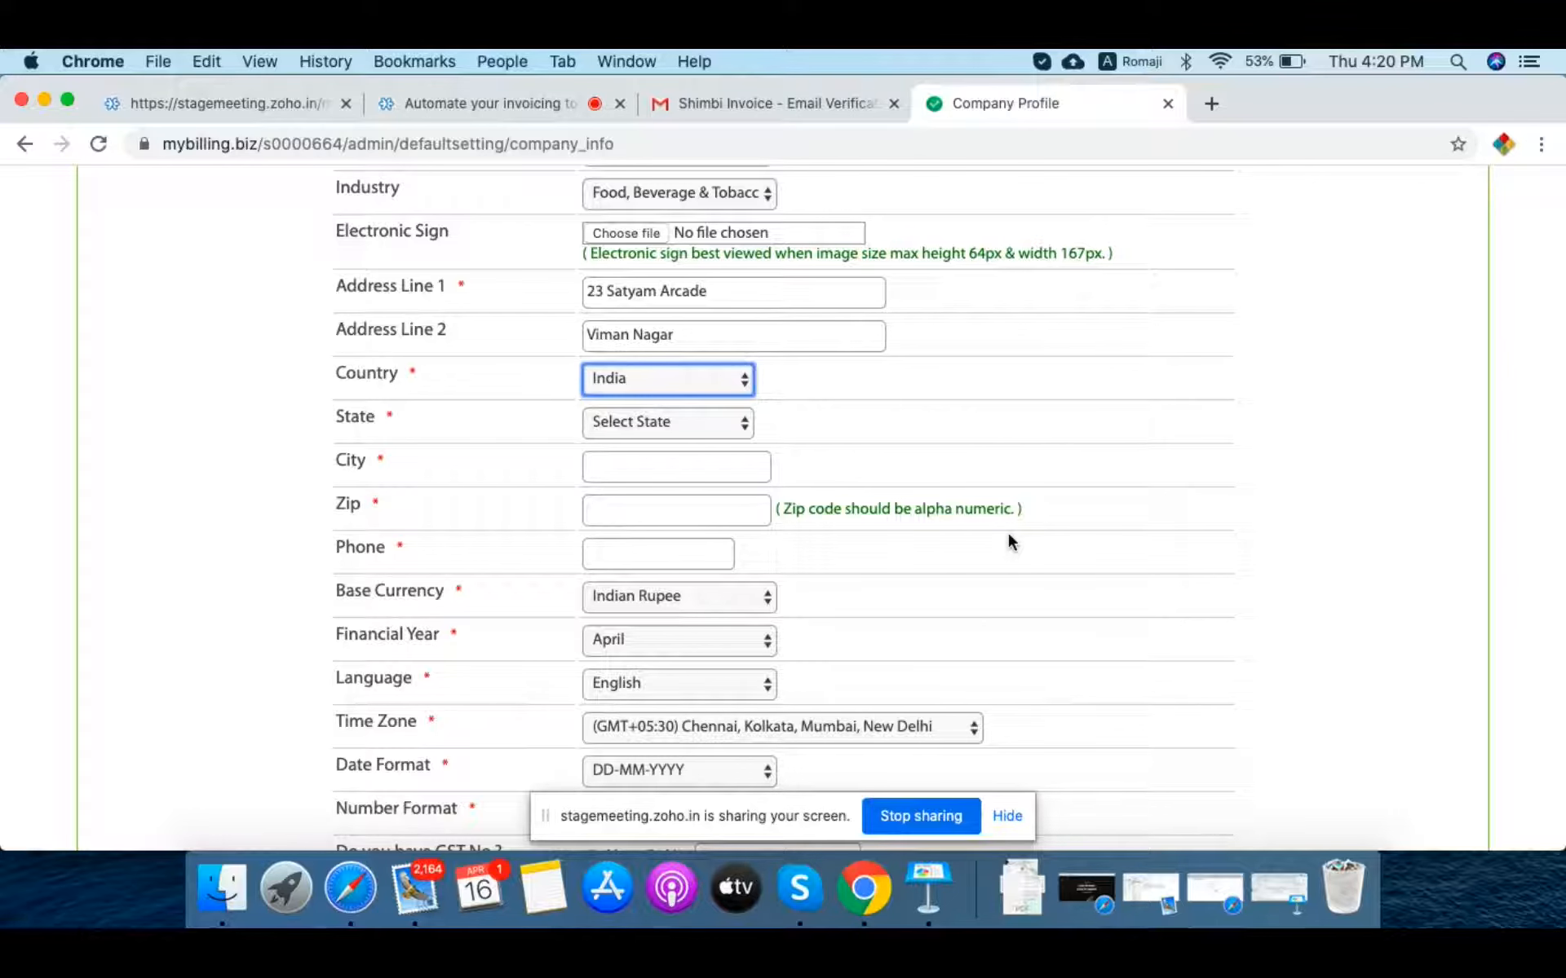
Step: Set the state to Maharashtra and the city to Pune
left_click(711, 428)
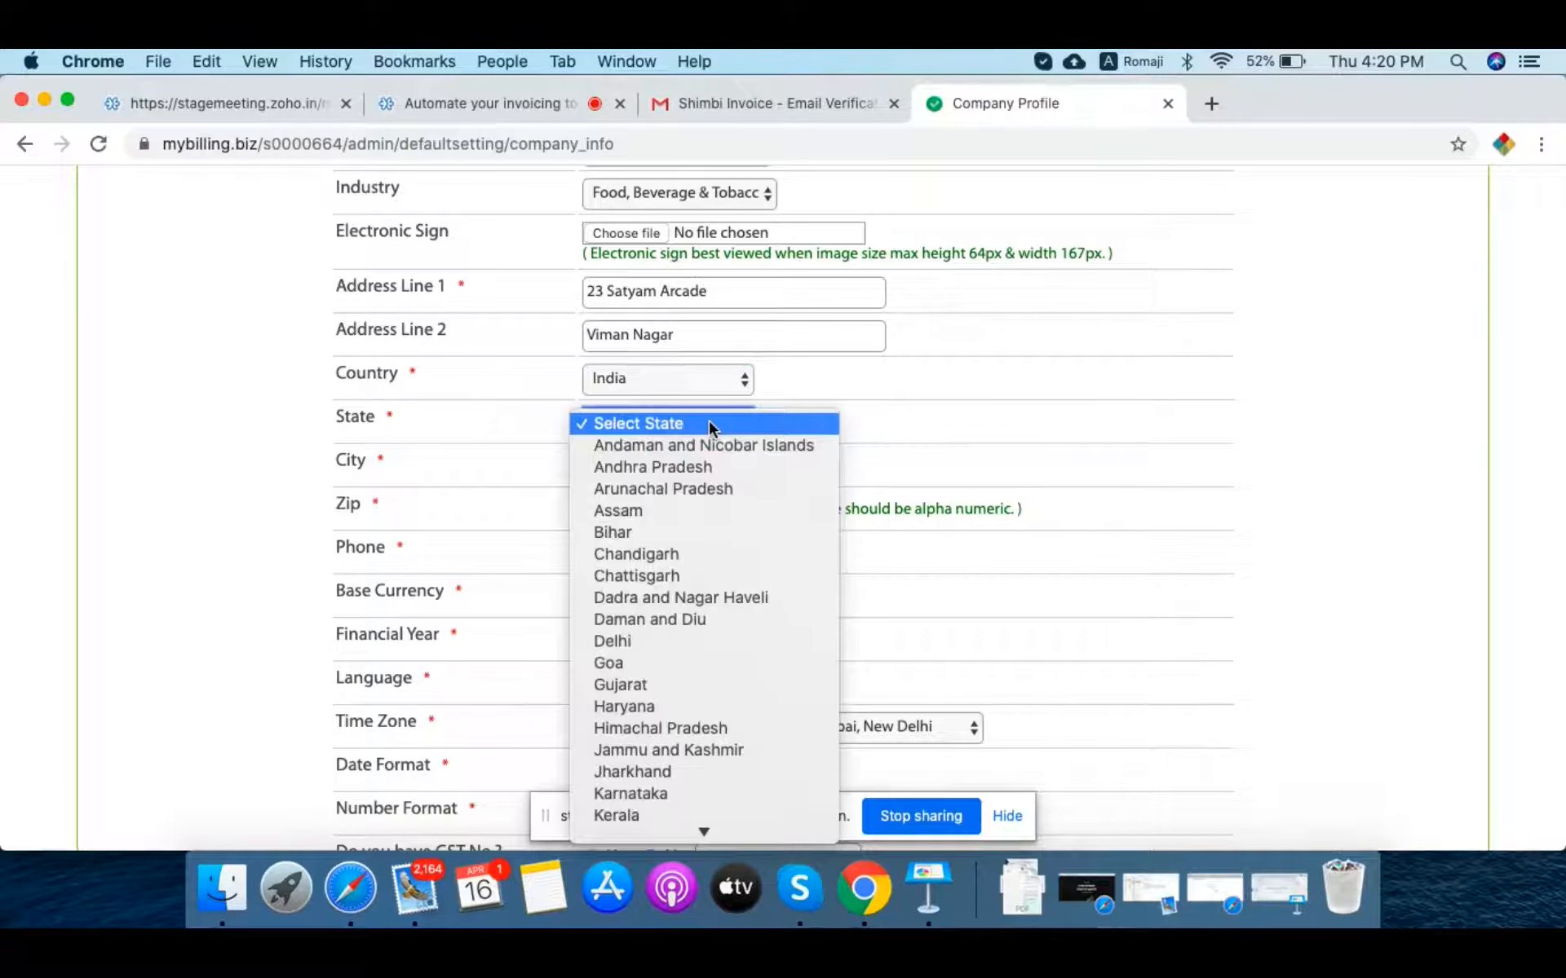
key("m")
key("n")
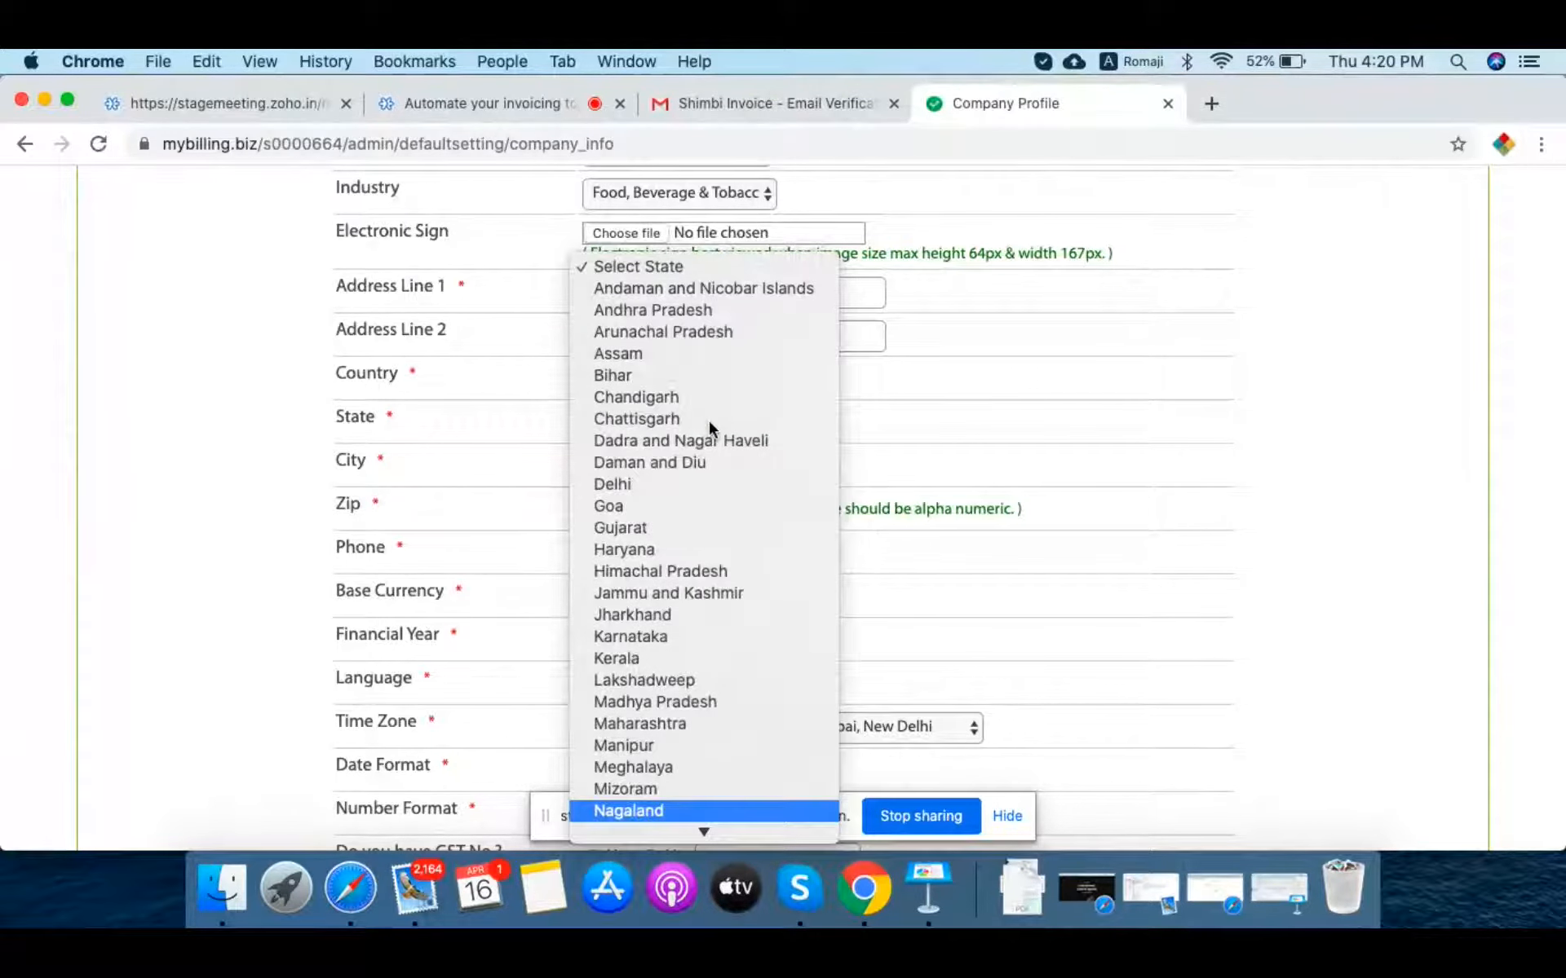
left_click(667, 726)
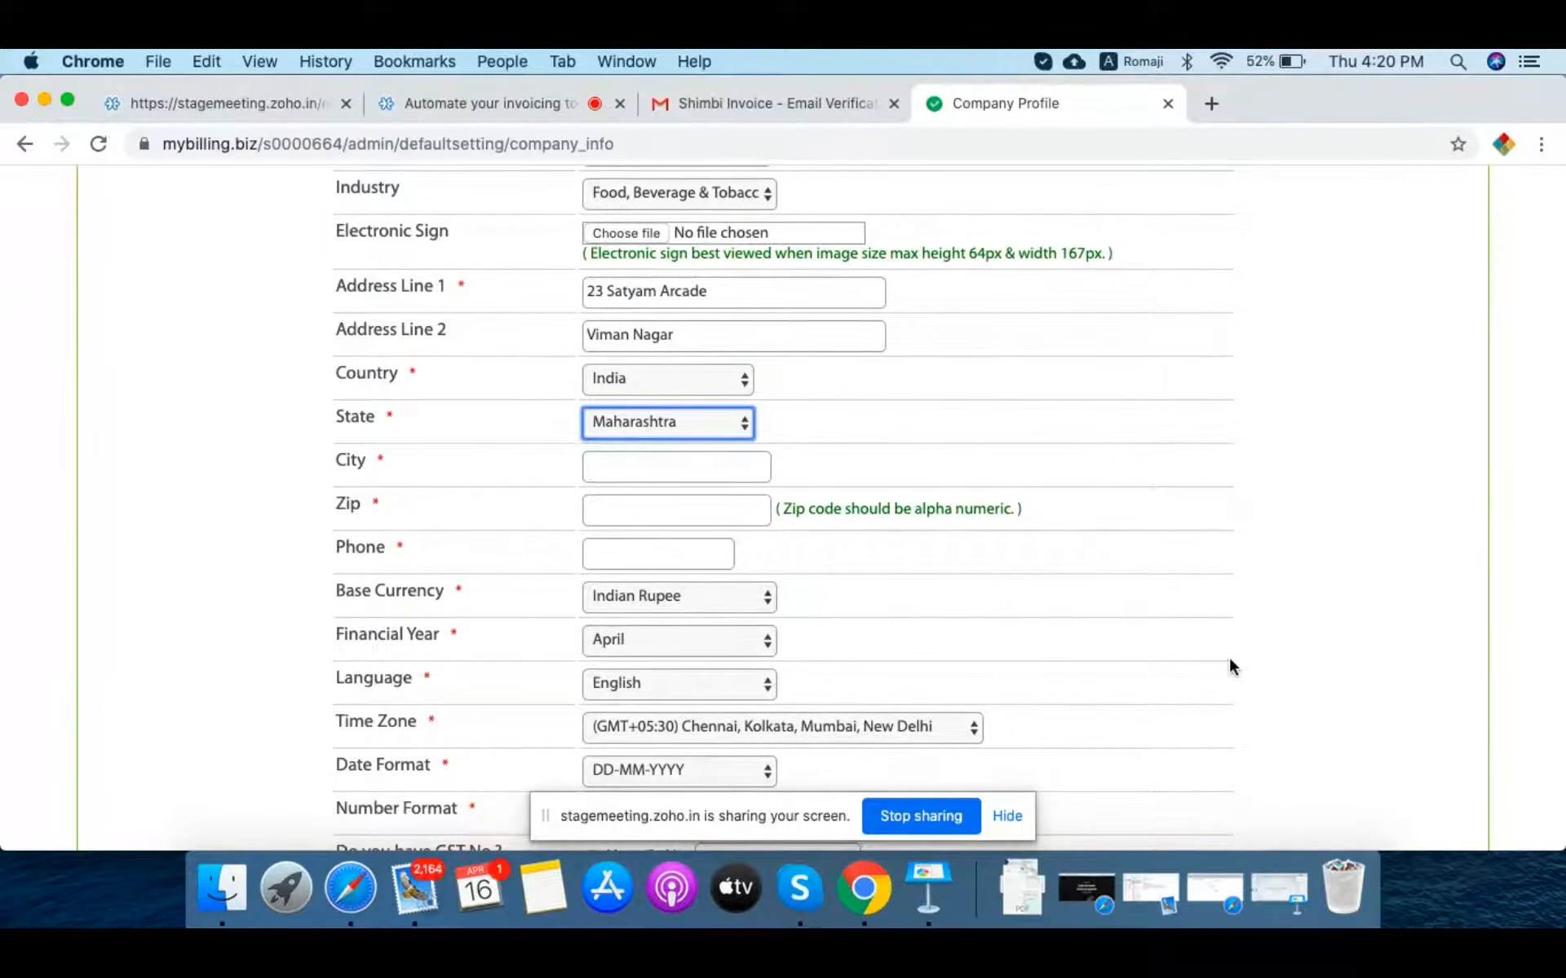
left_click(608, 468)
type("Pune")
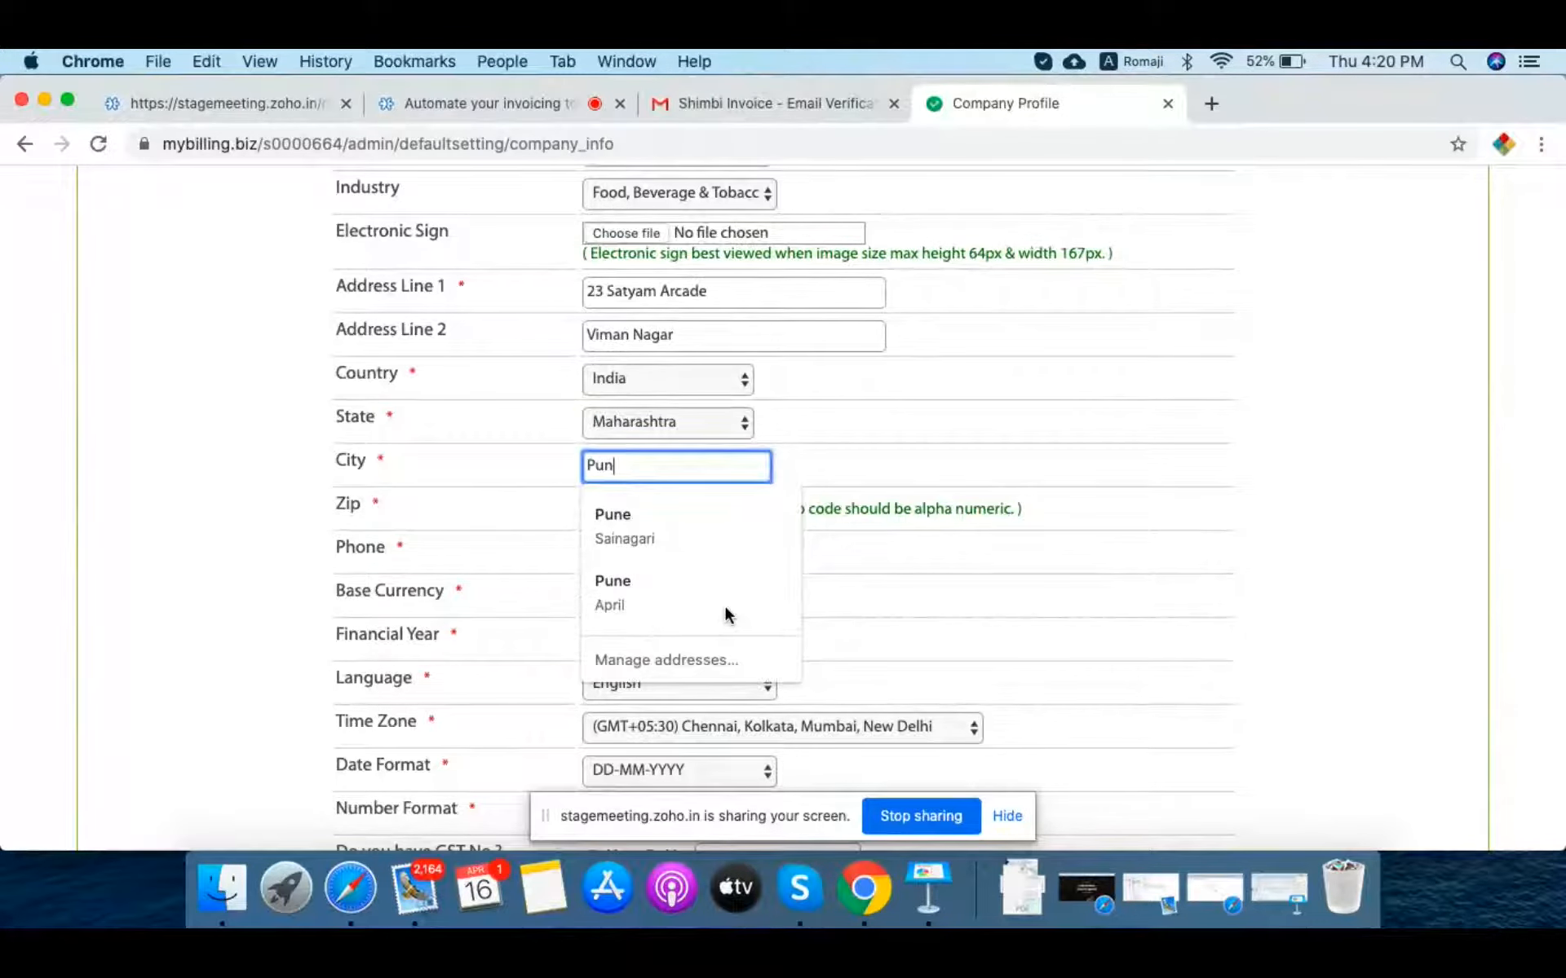
left_click(1130, 574)
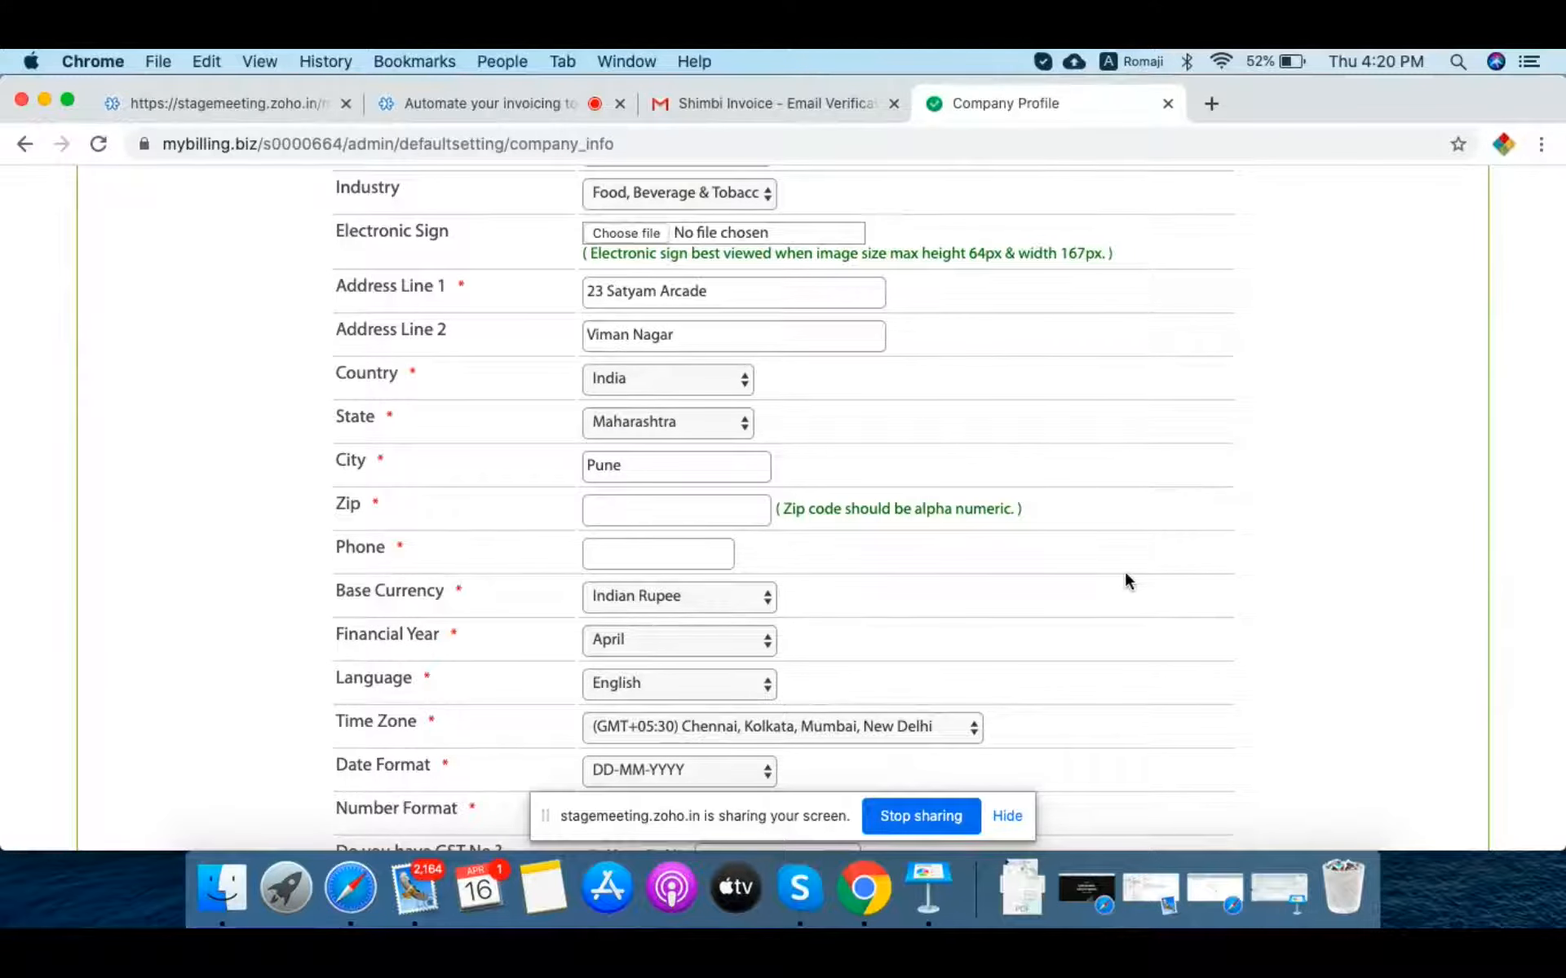
Step: Fill the zip code and phone number from Chrome's saved autofill entry
left_click(733, 508)
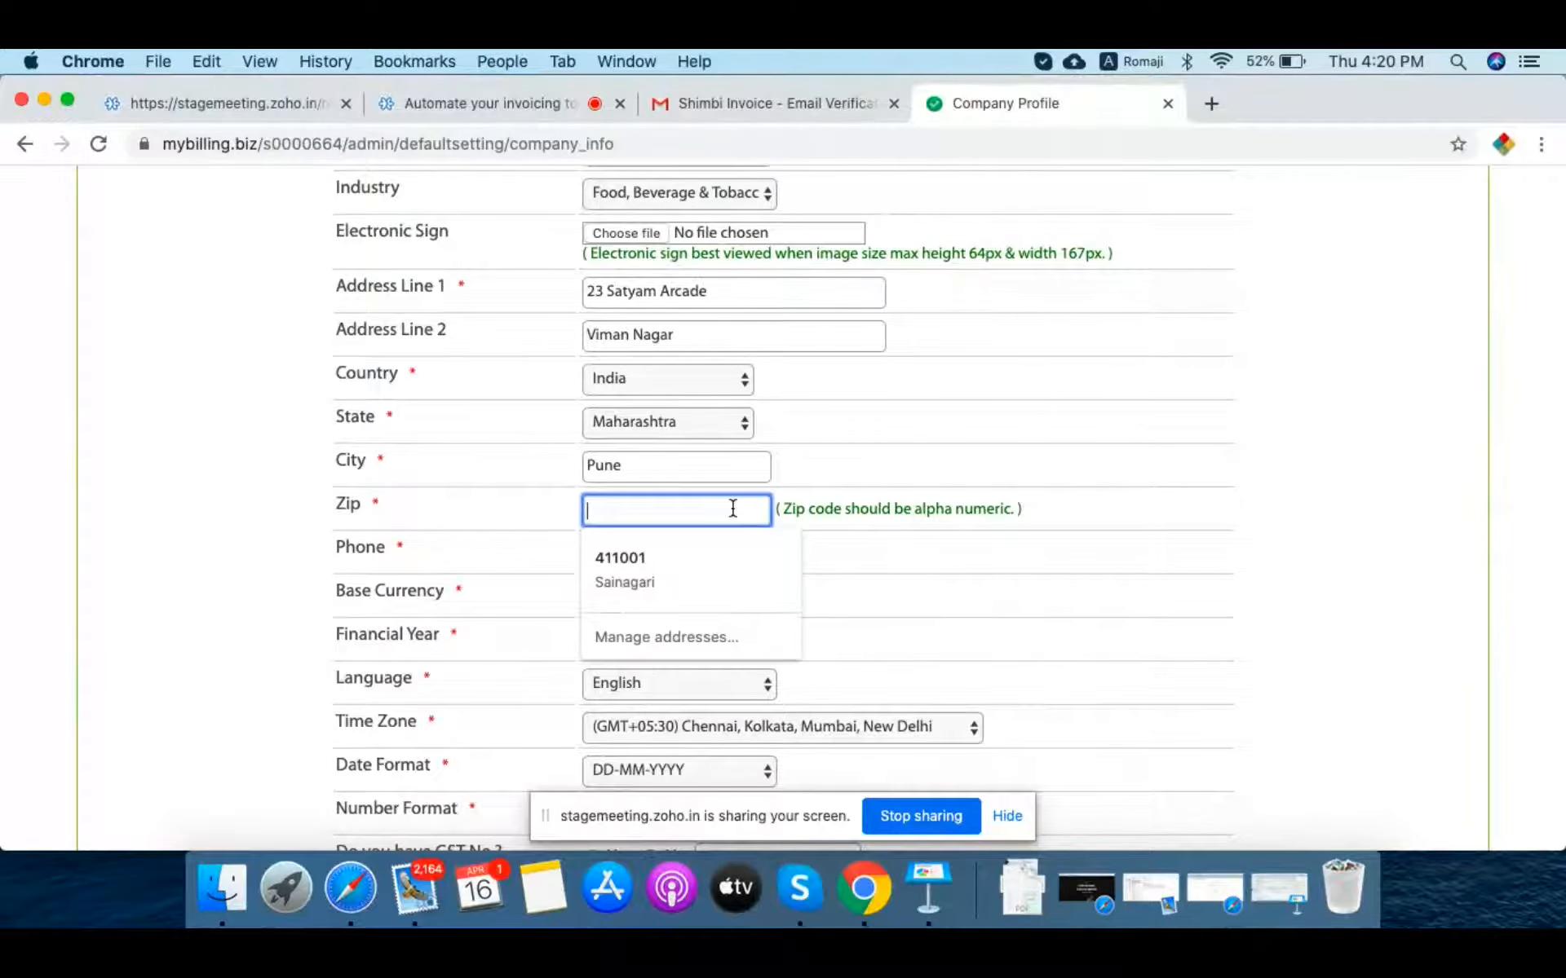
left_click(618, 564)
scroll(1158, 610, "down", 2)
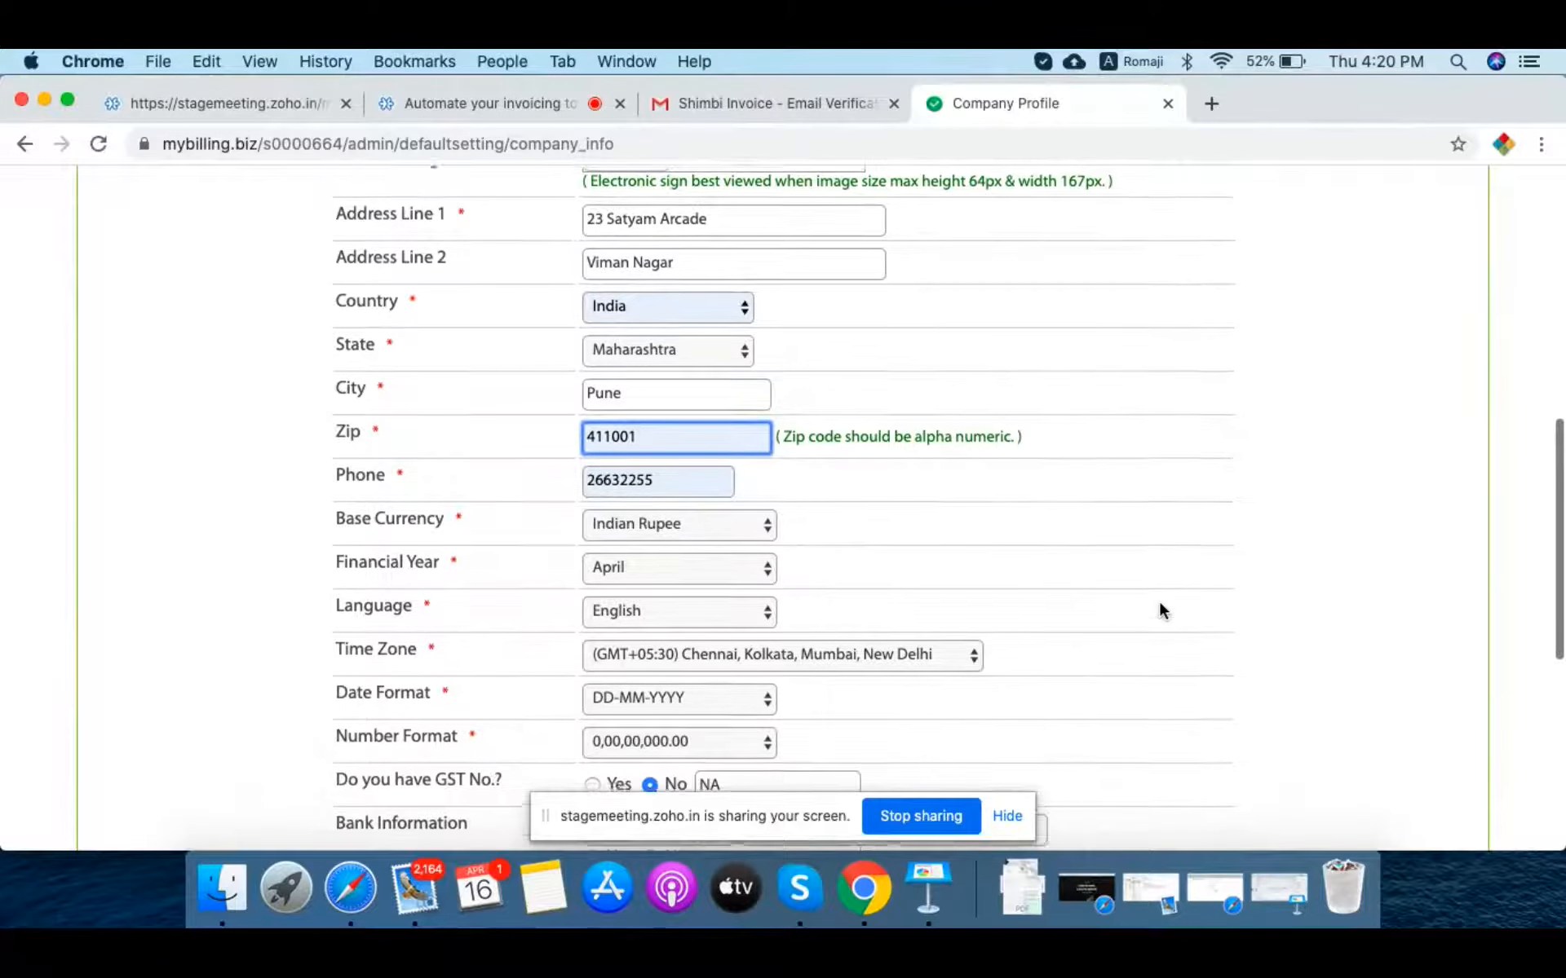
left_click(707, 481)
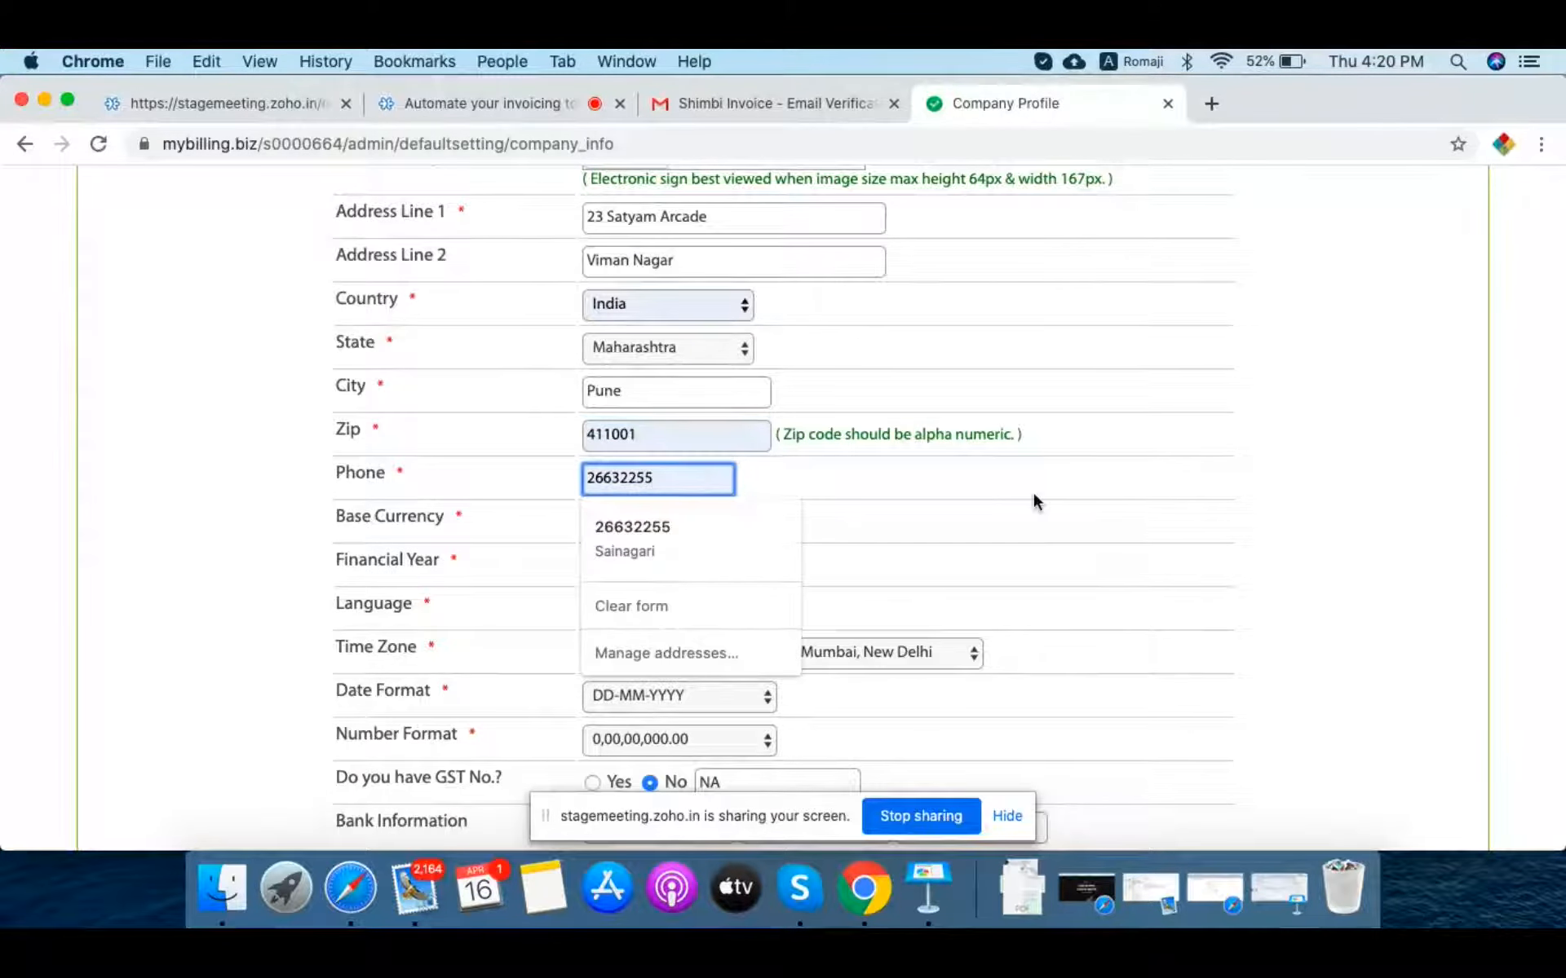
key("Tab")
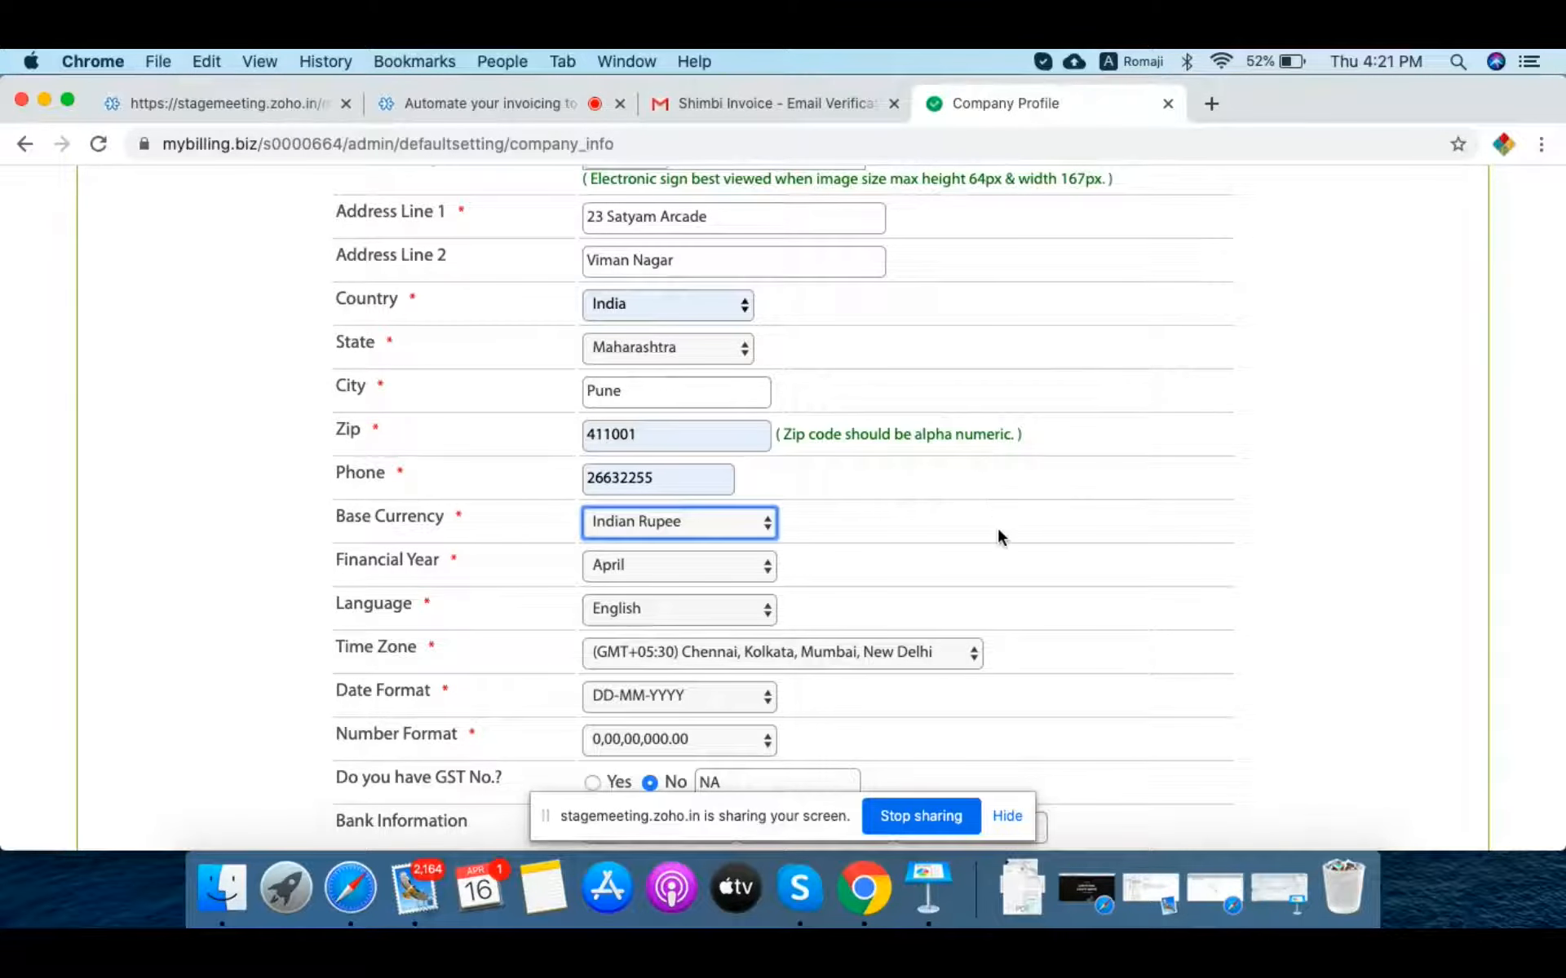
scroll(998, 530, "down", 5)
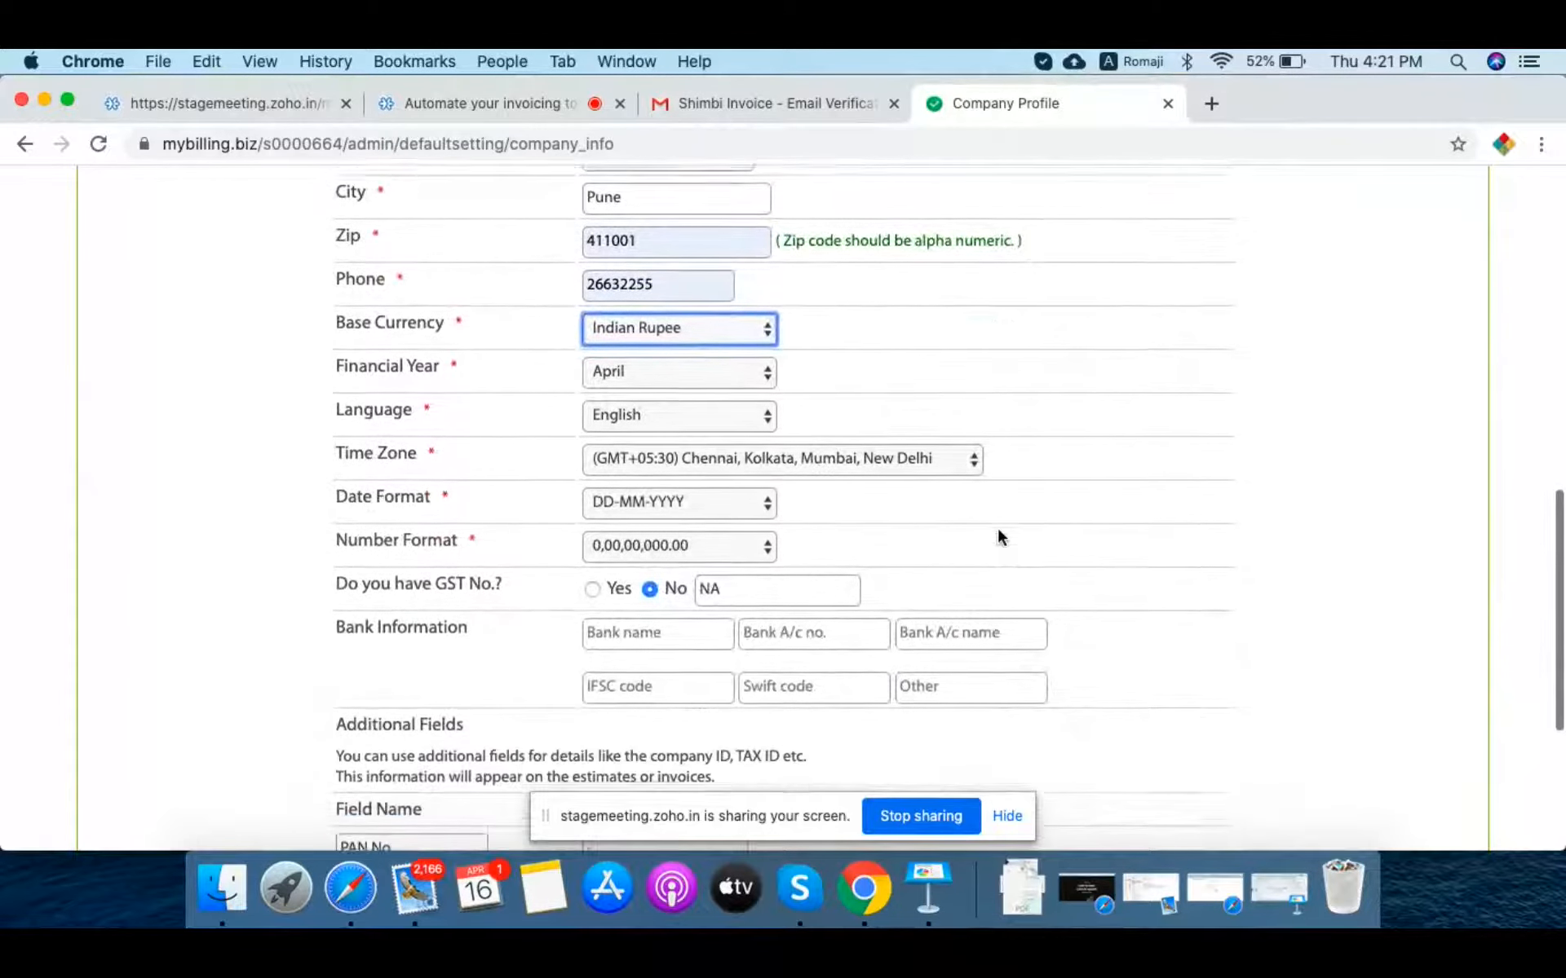
Step: Keep the default language, time zone, DD-MM-YYYY date format and 0,00,00,000.00 number format
scroll(998, 530, "down", 2)
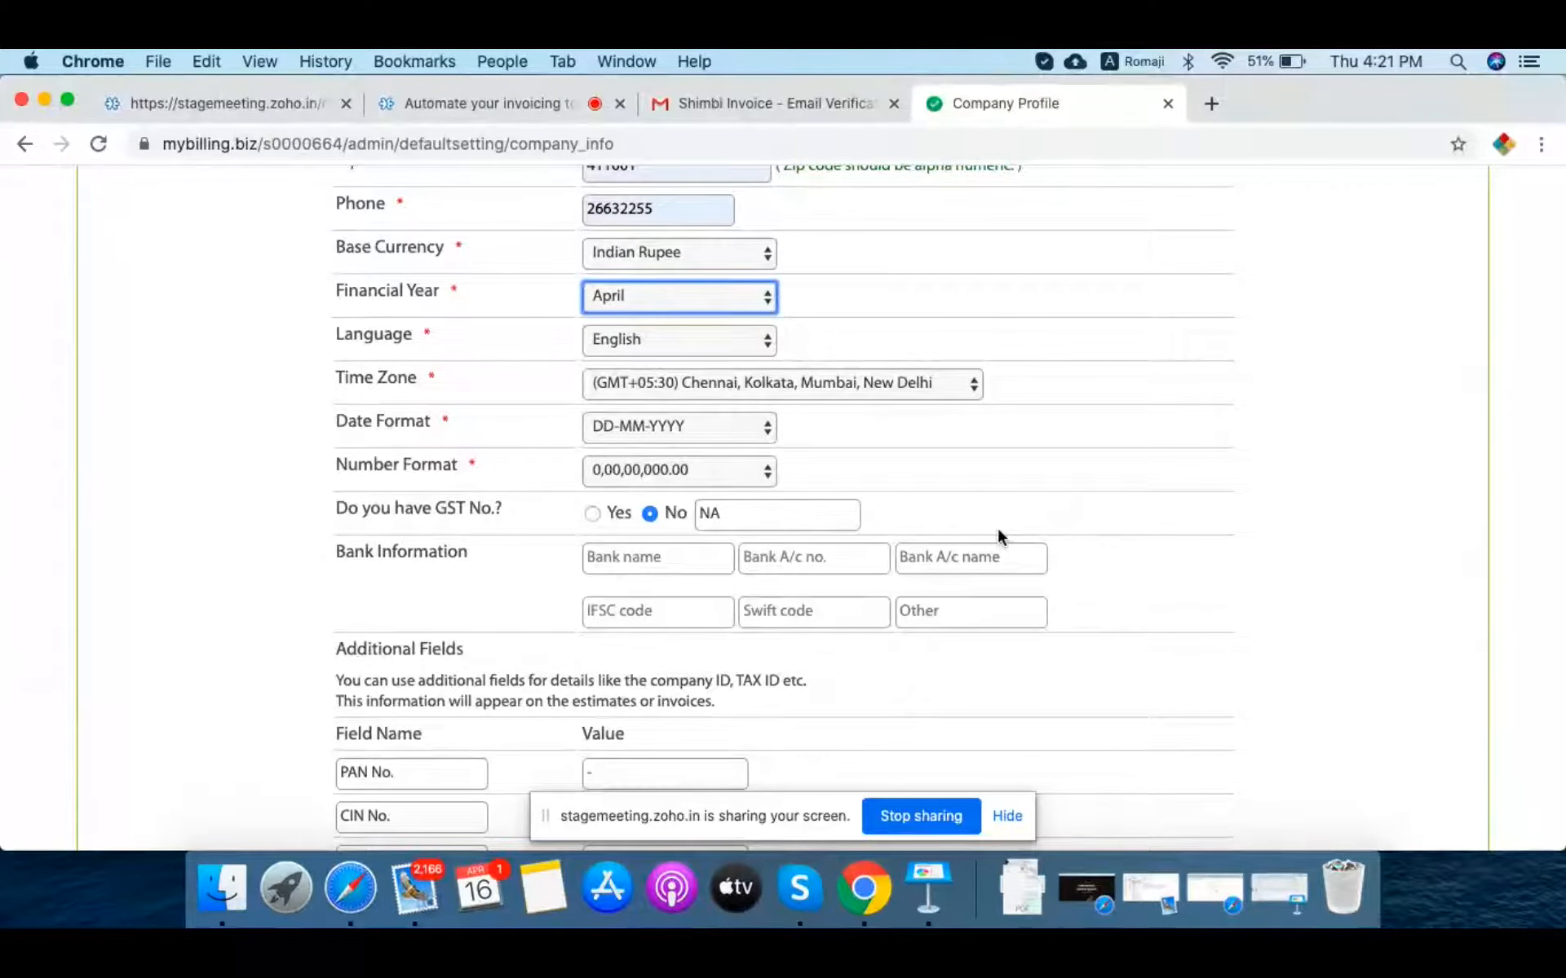
key("Tab")
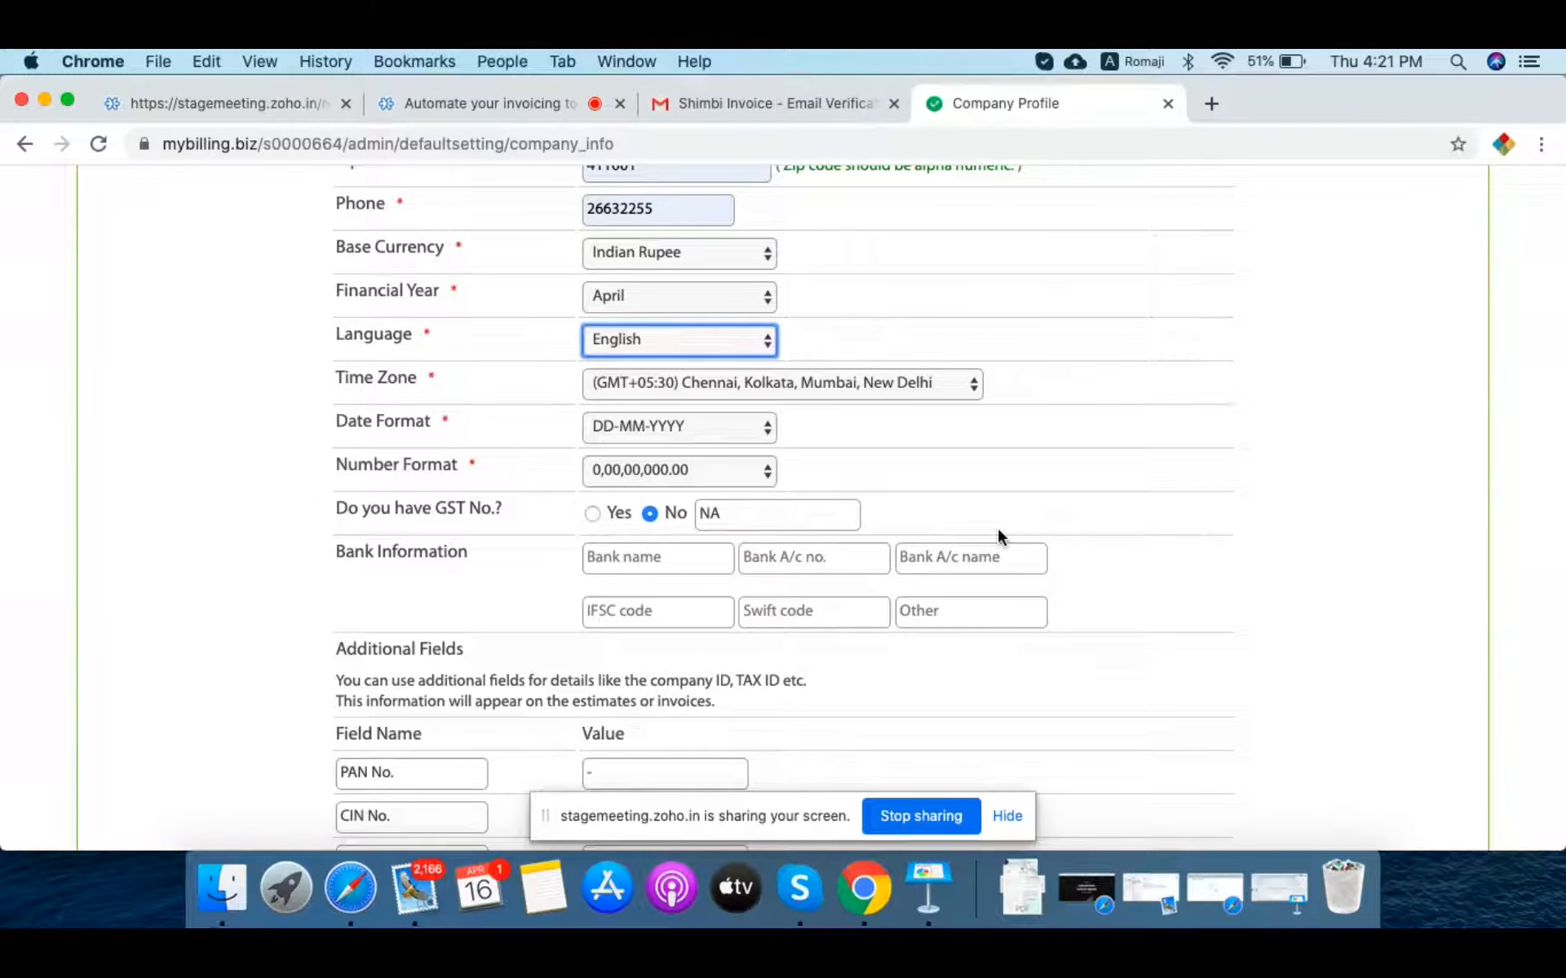
key("Tab")
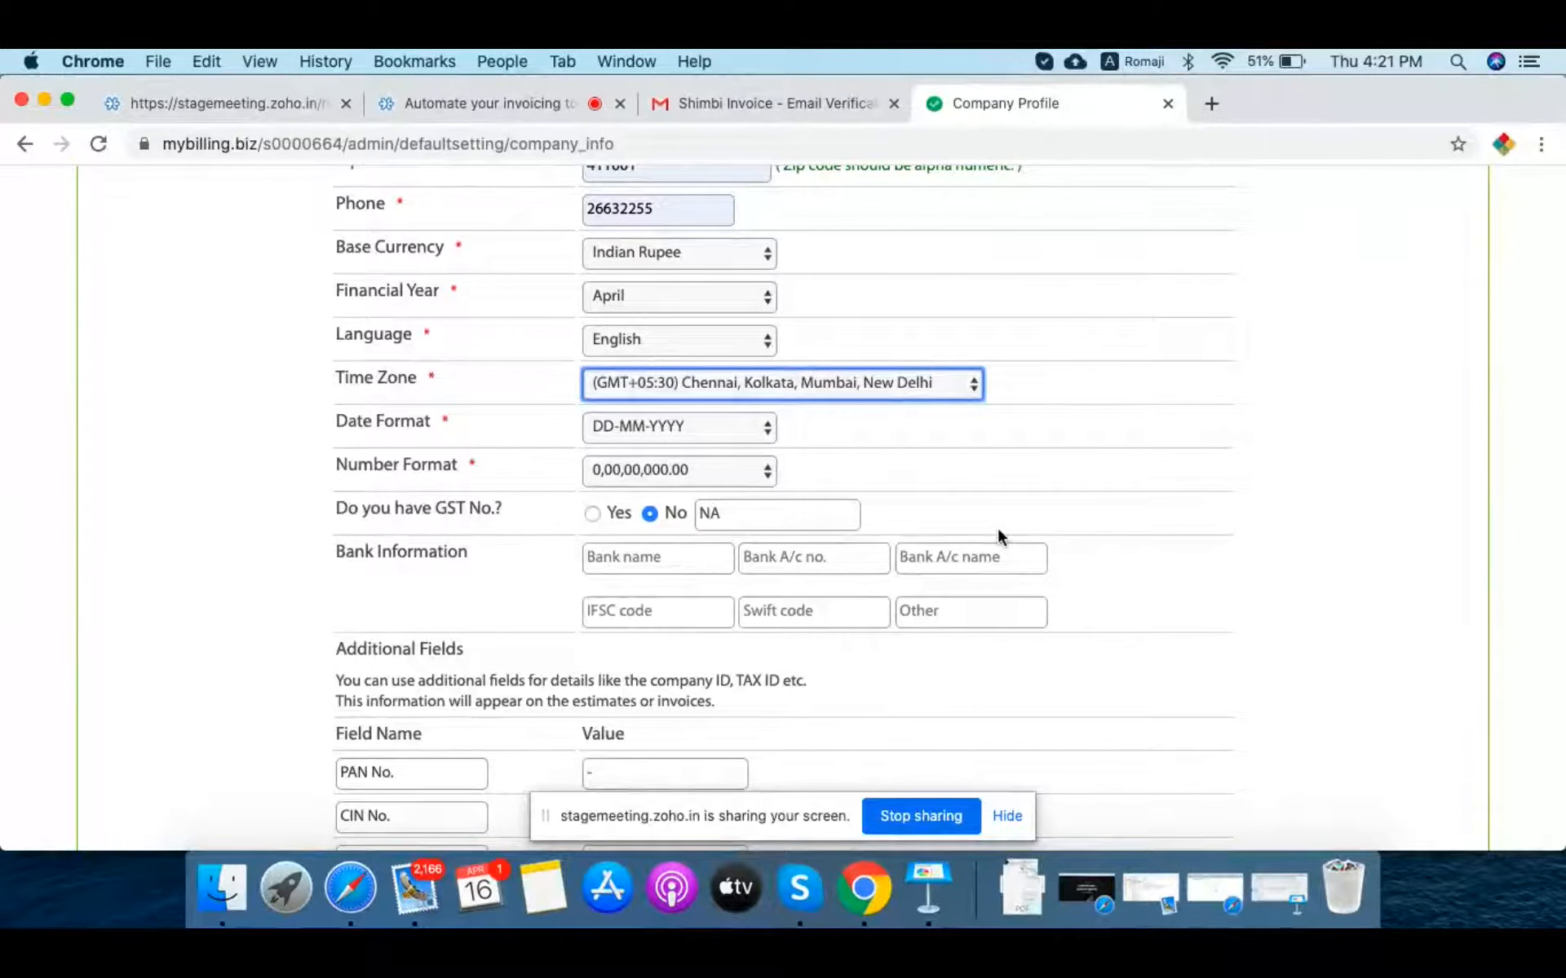
key("Tab")
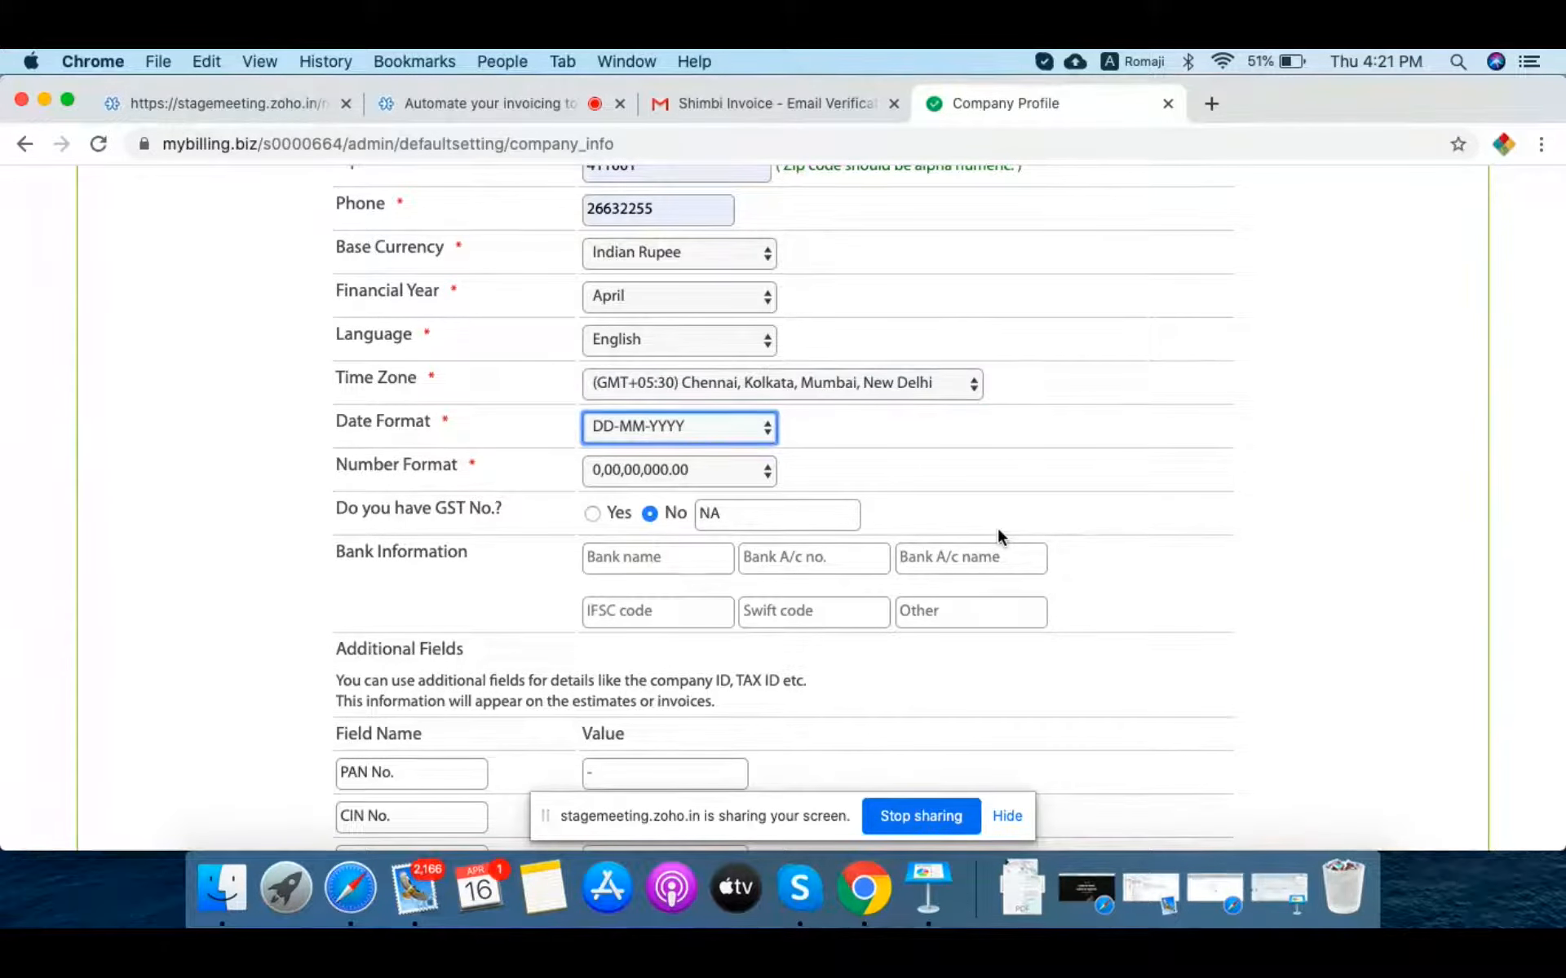
key("Tab")
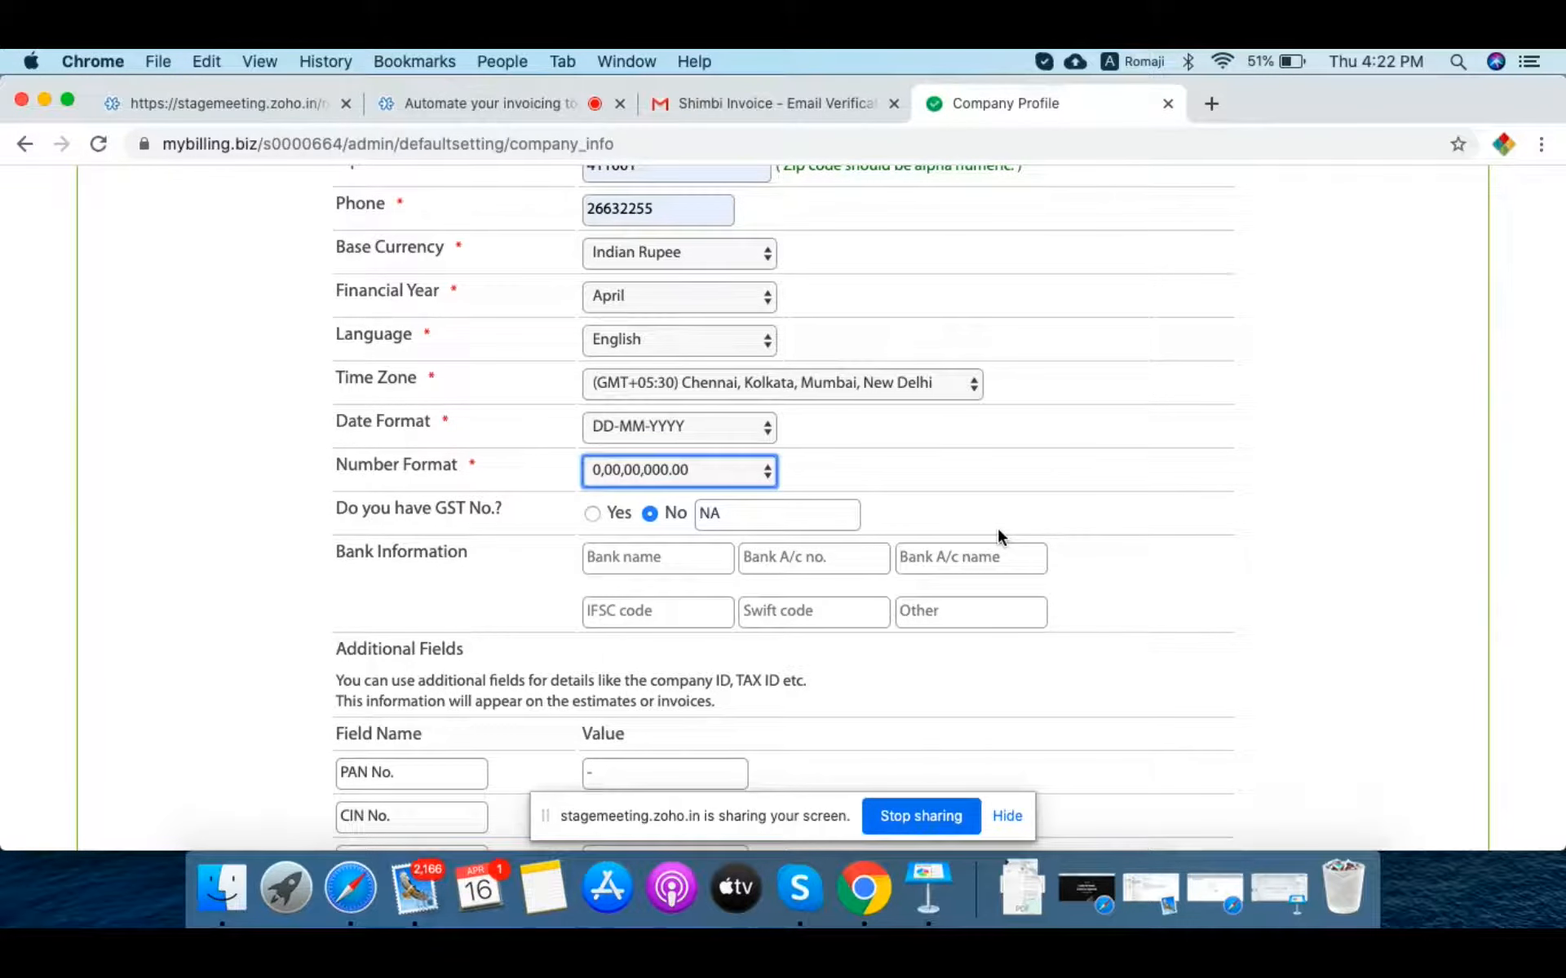
Step: Answer Yes to 'Do you have GST No.?' in the company profile
scroll(1083, 429, "up", 5)
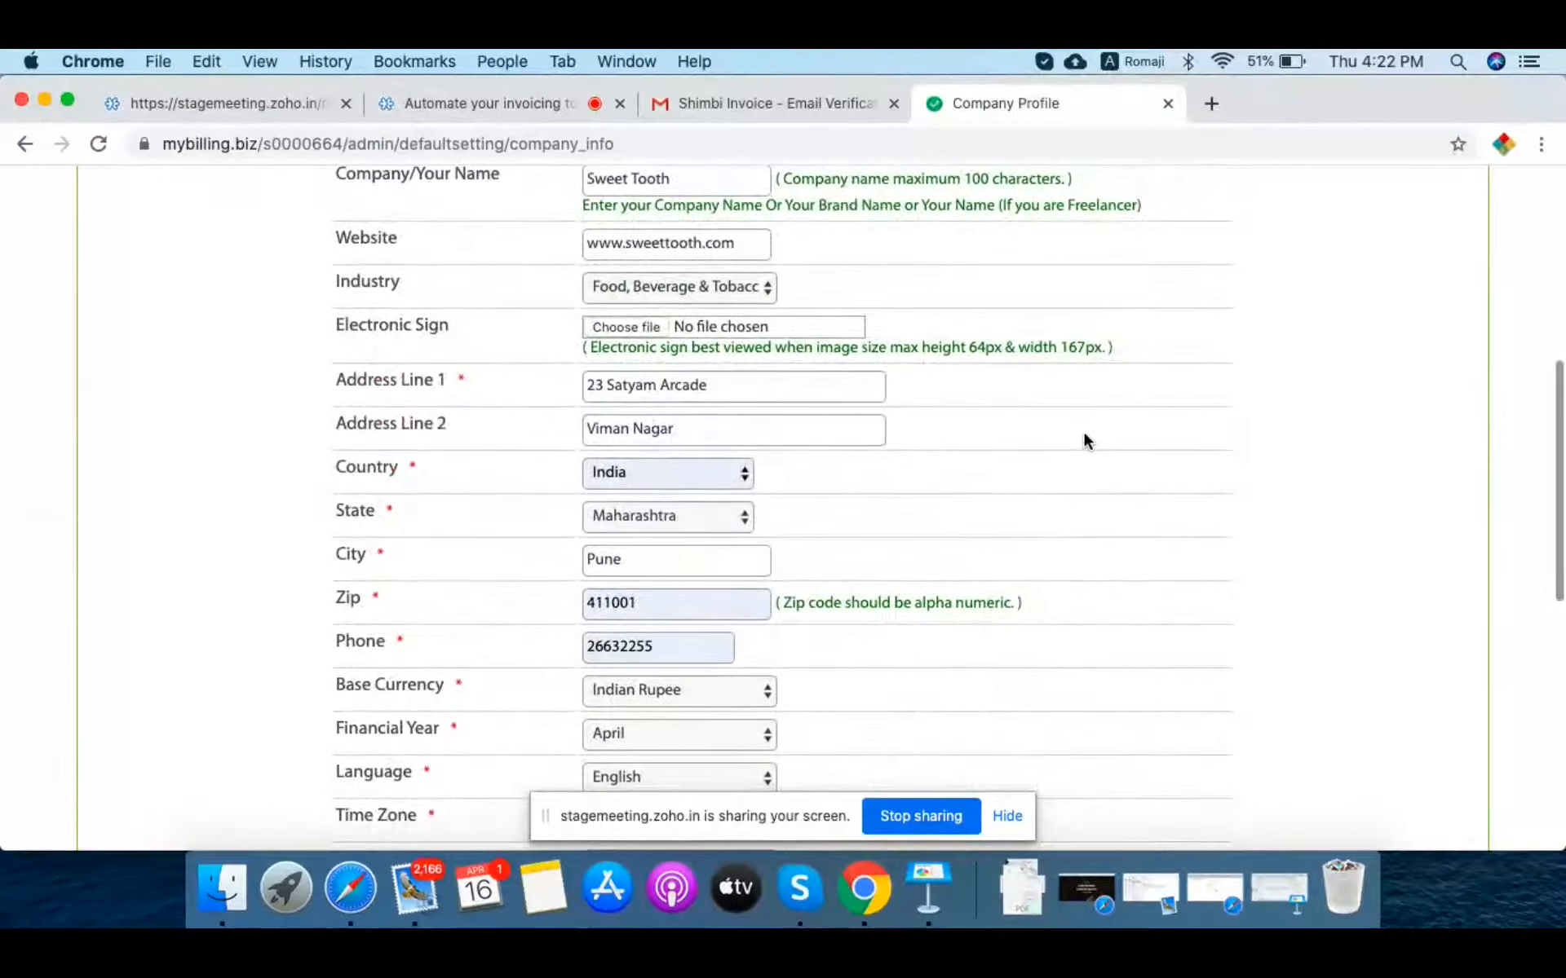
scroll(1083, 440, "up", 2)
scroll(1082, 440, "down", 1)
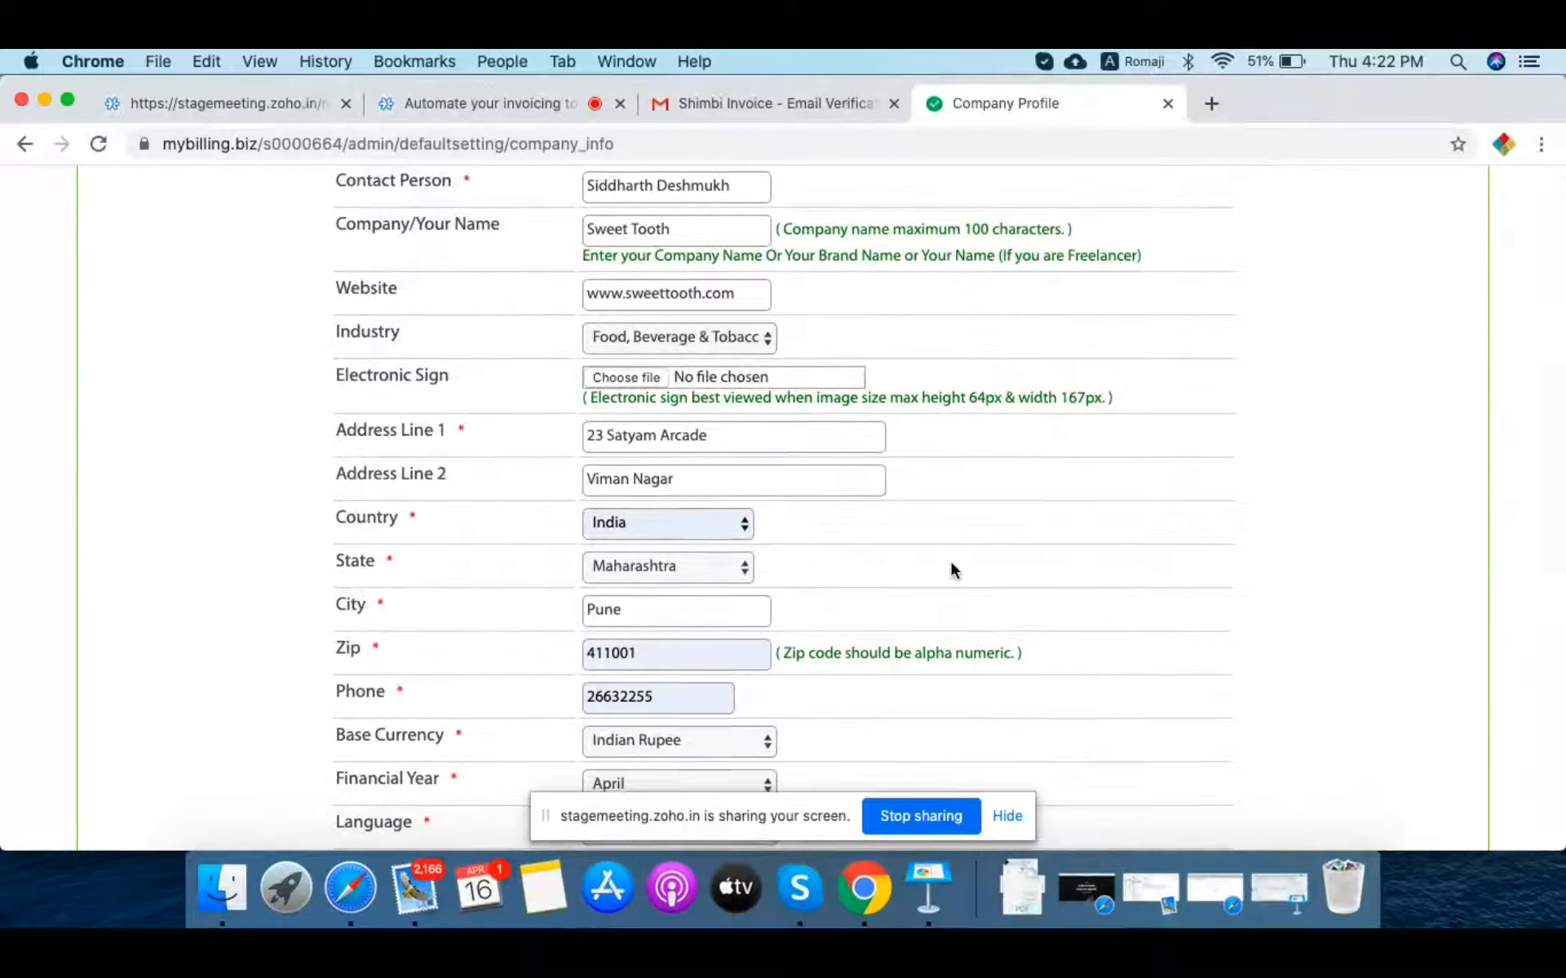
scroll(951, 563, "down", 6)
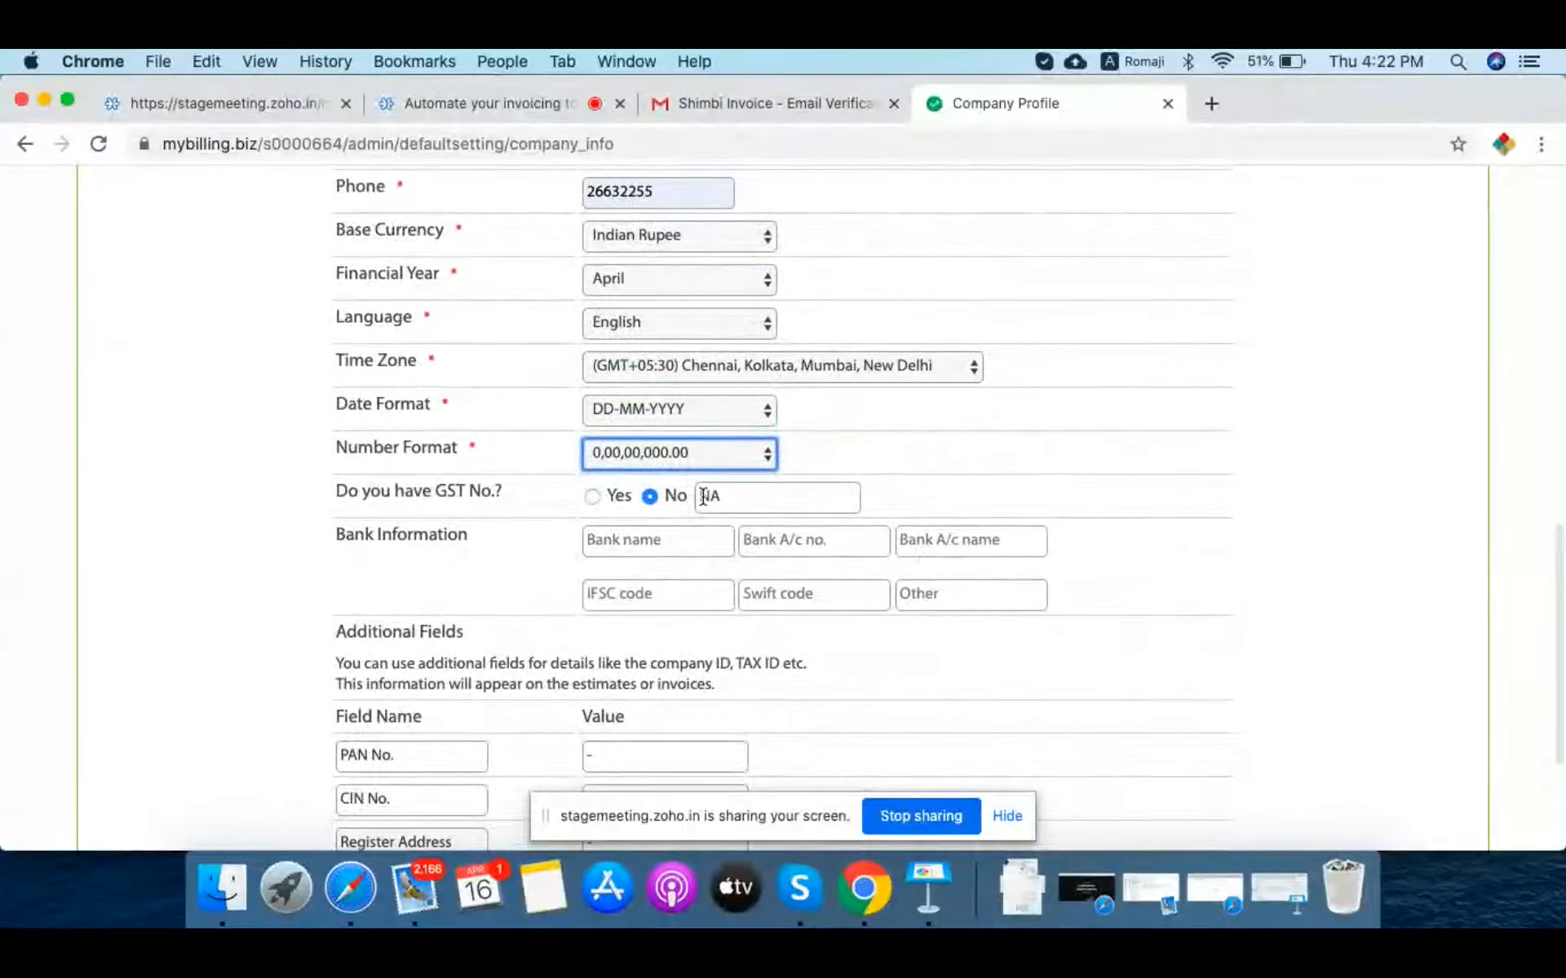
scroll(1187, 399, "down", 1)
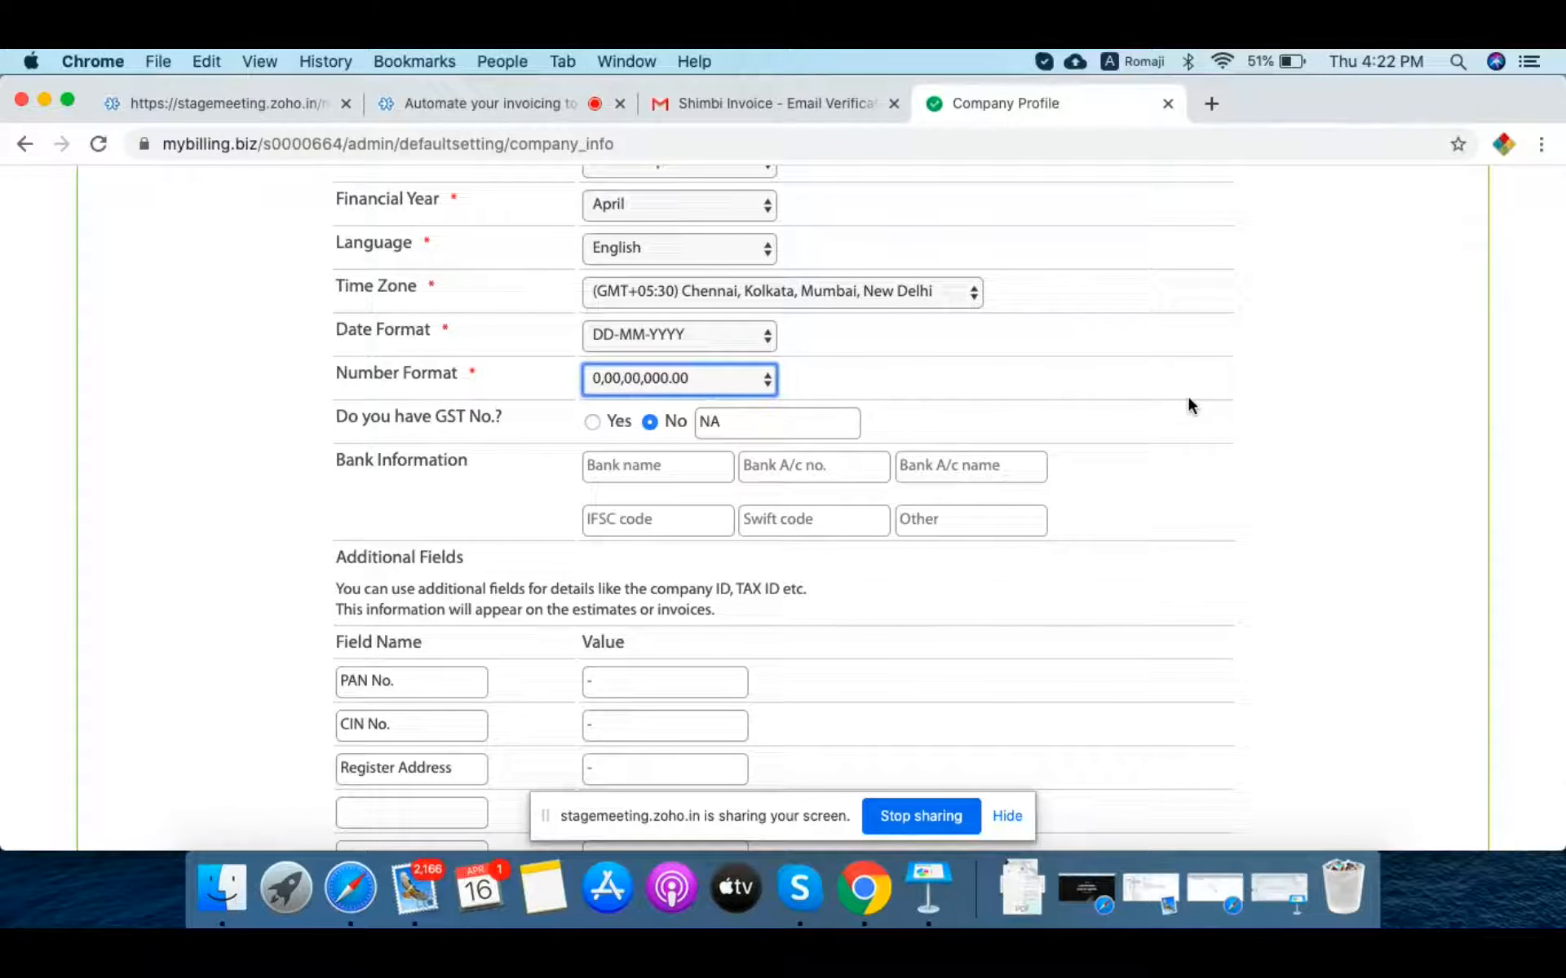
left_click(591, 423)
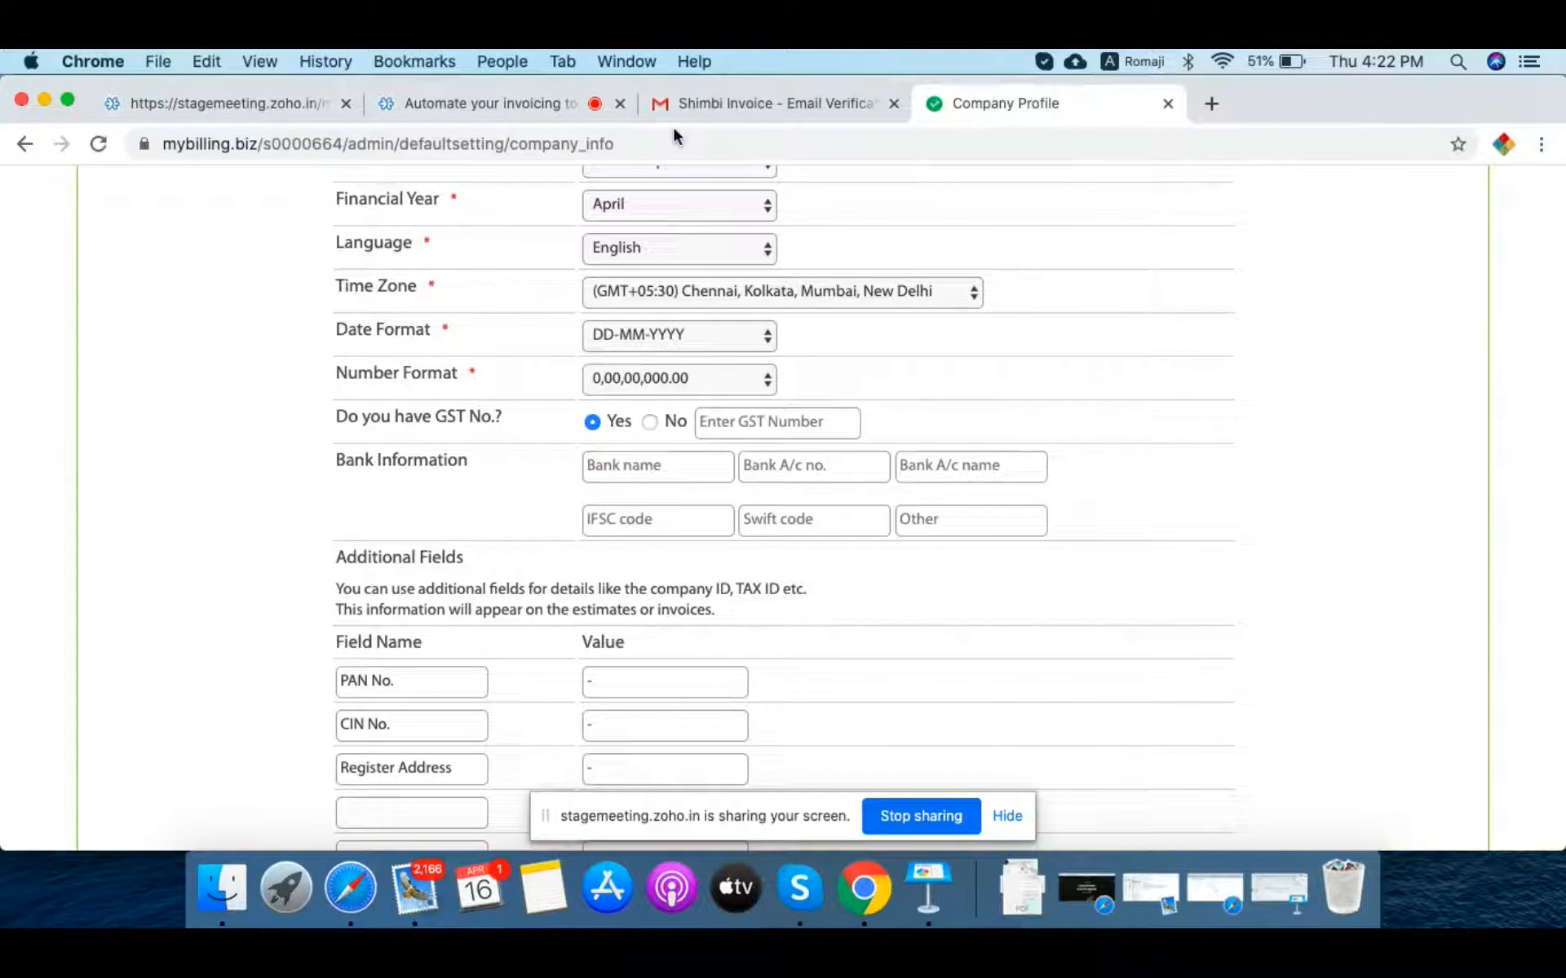
Step: Select the GST number in Safari's Grammarly test-details note, then return to Chrome
left_click(349, 897)
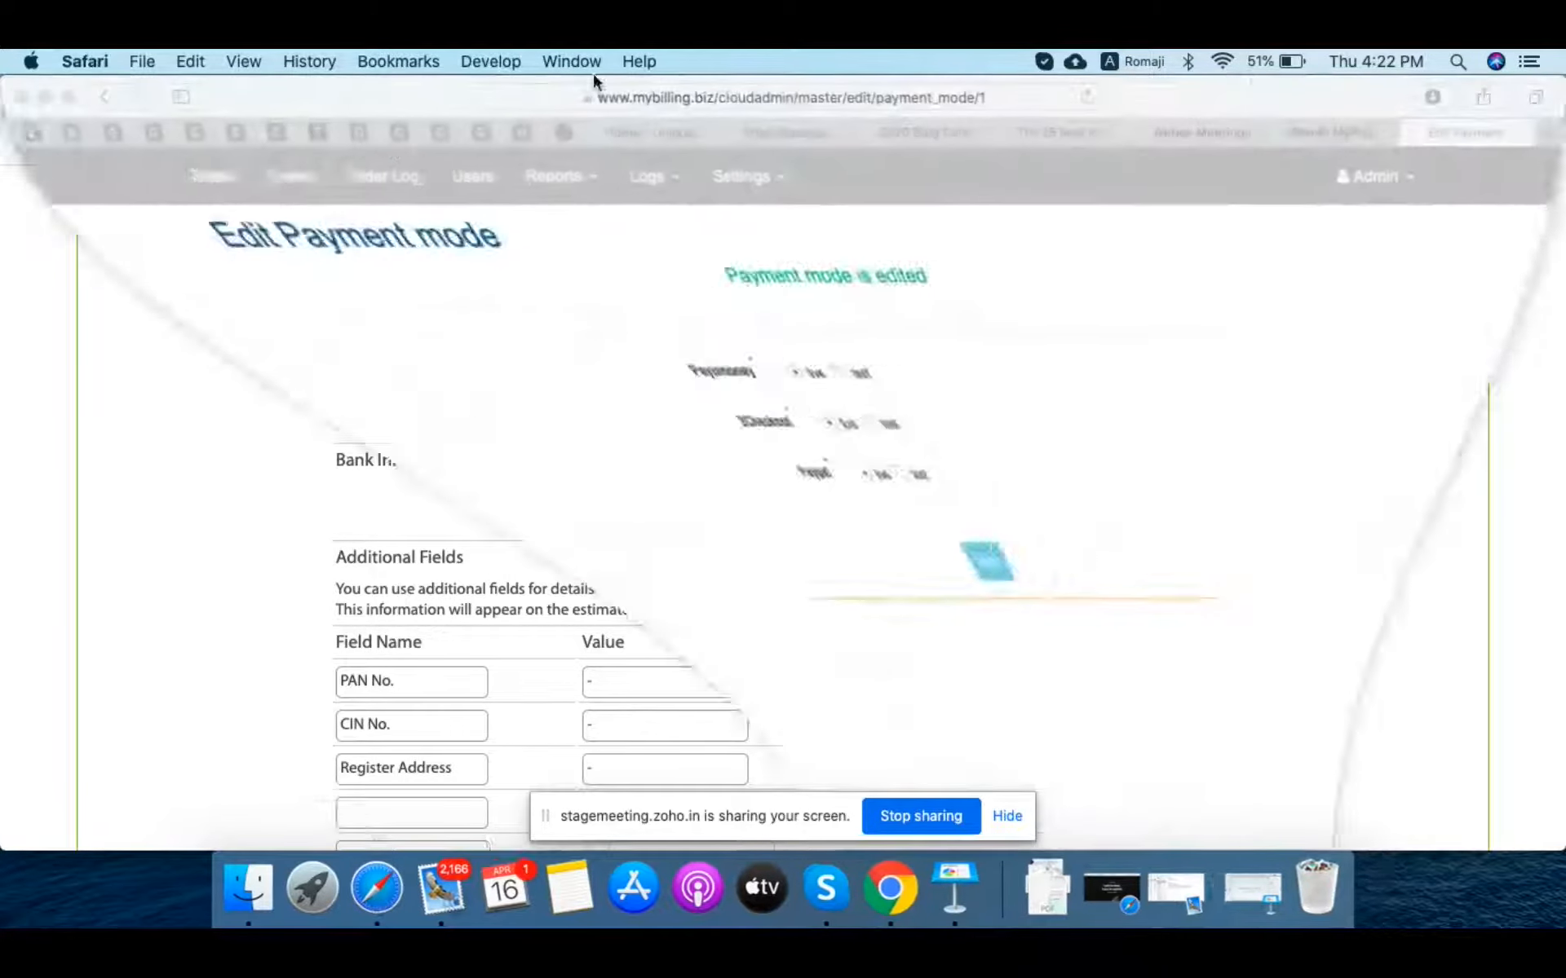
left_click(558, 133)
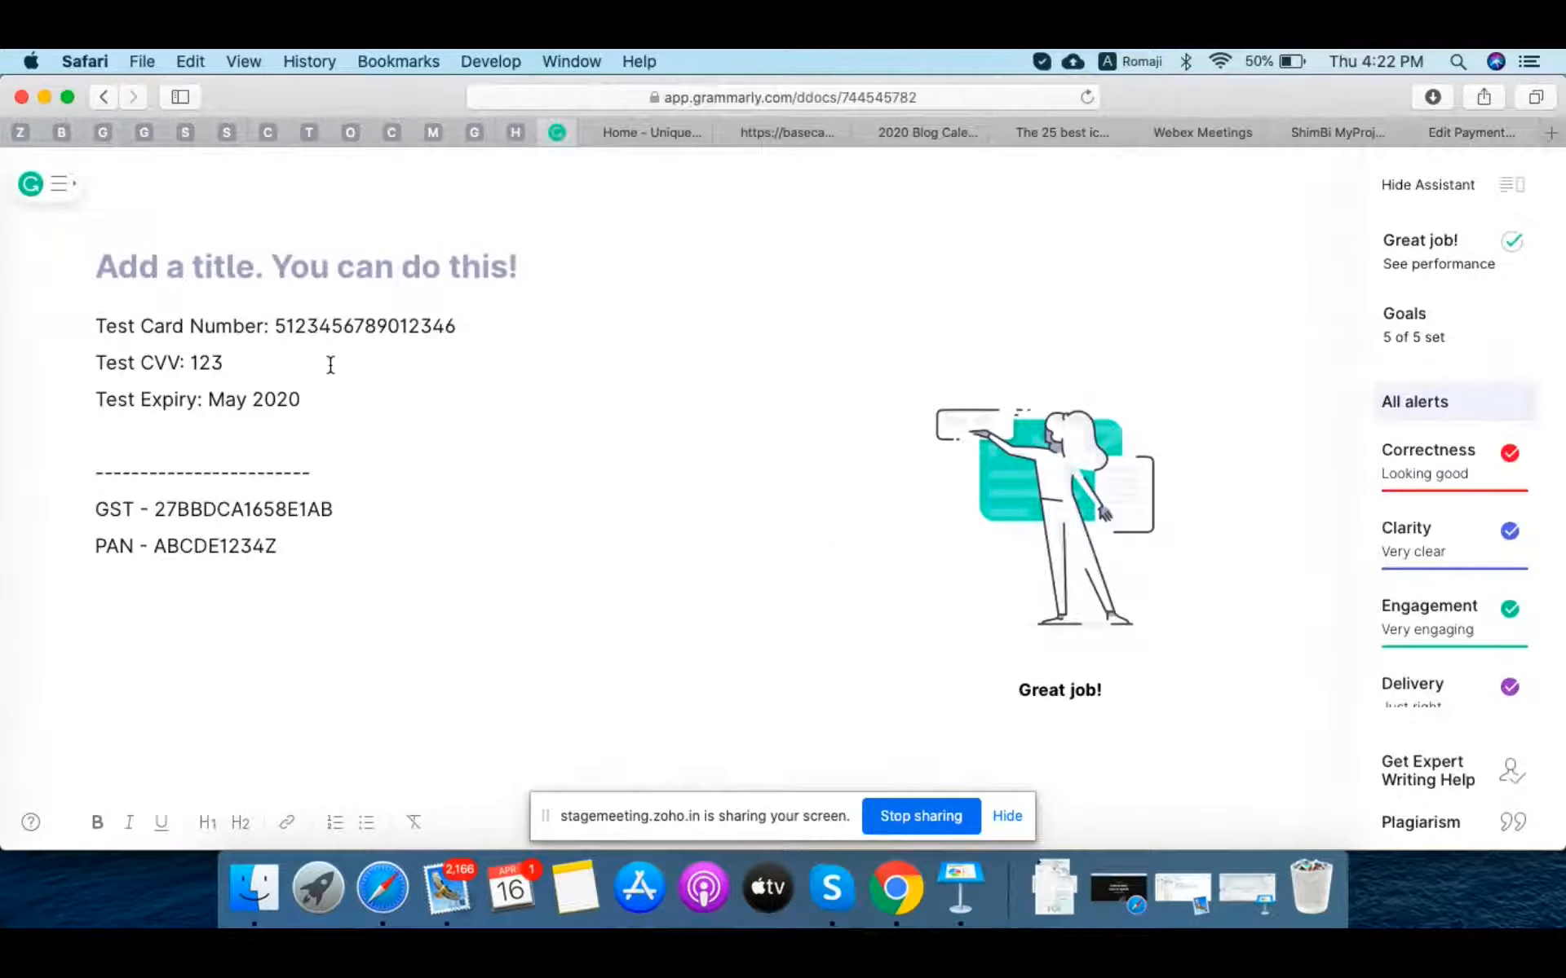
left_click(156, 509)
key("super+shift+Right")
key("super+c")
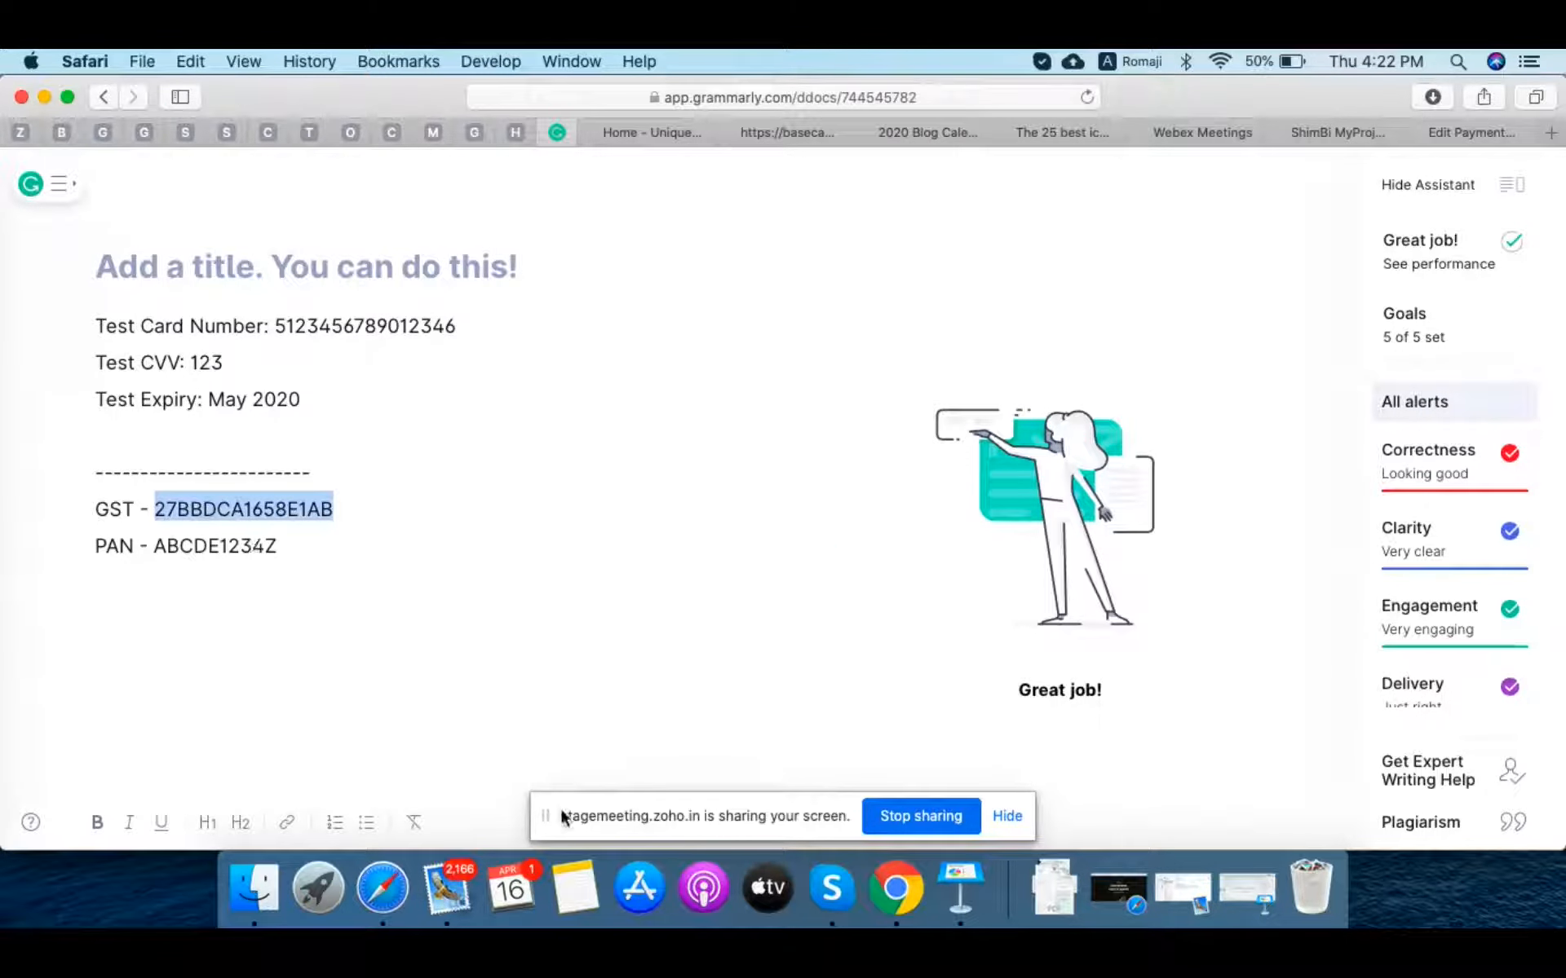
left_click(895, 897)
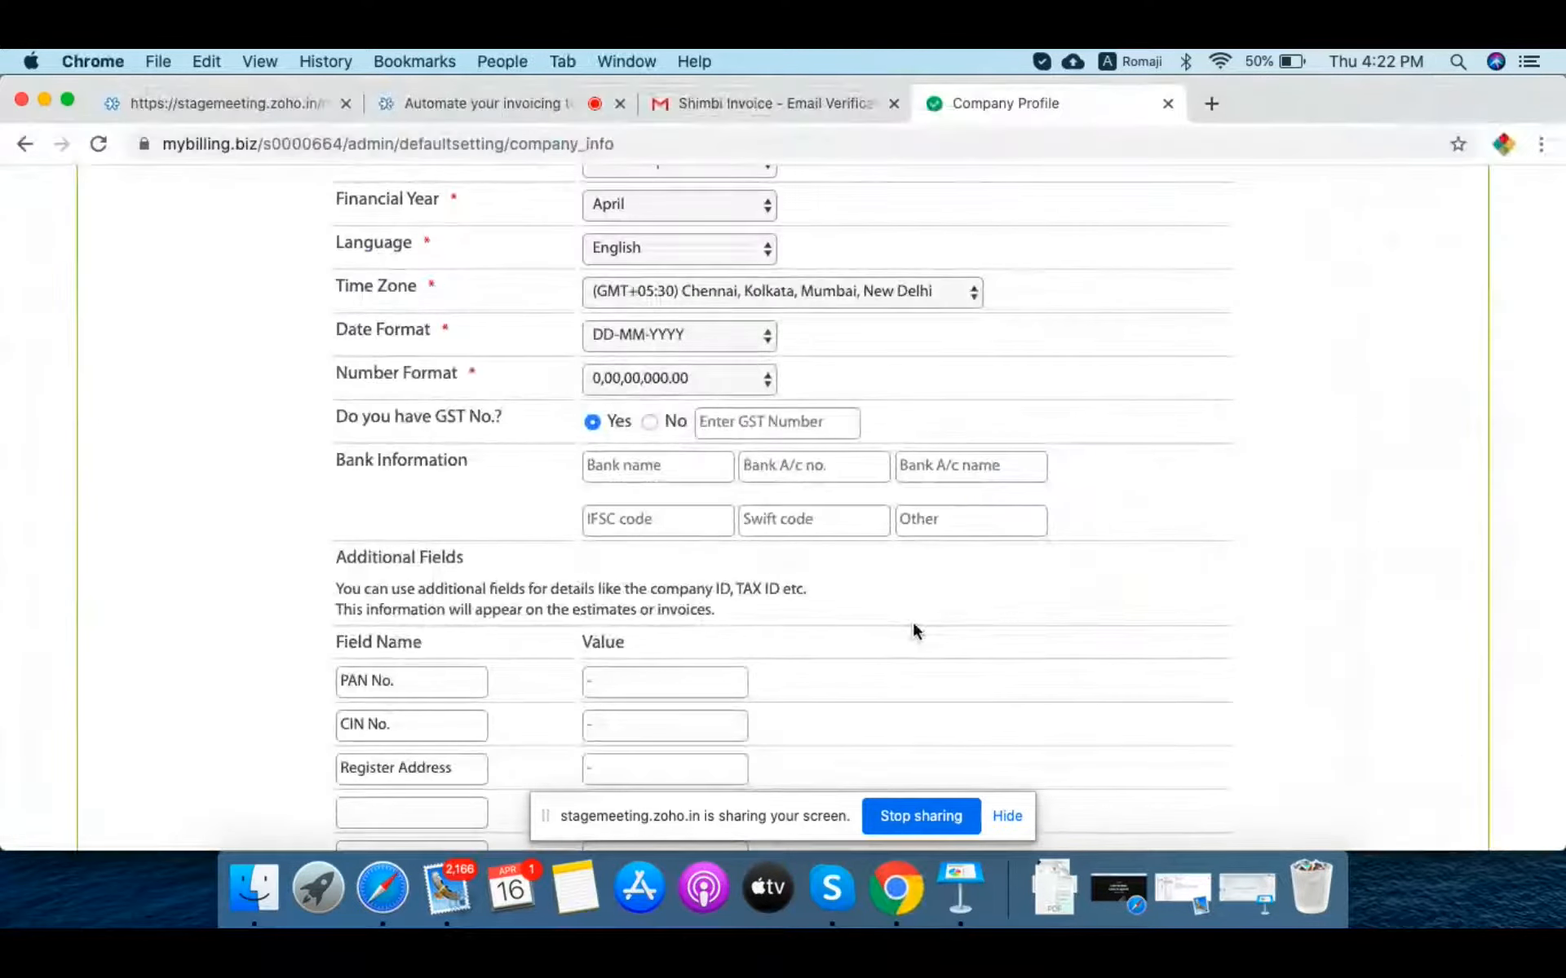
Step: Paste the copied GST number into the company profile's GST number field
scroll(912, 619, "down", 1)
left_click(720, 392)
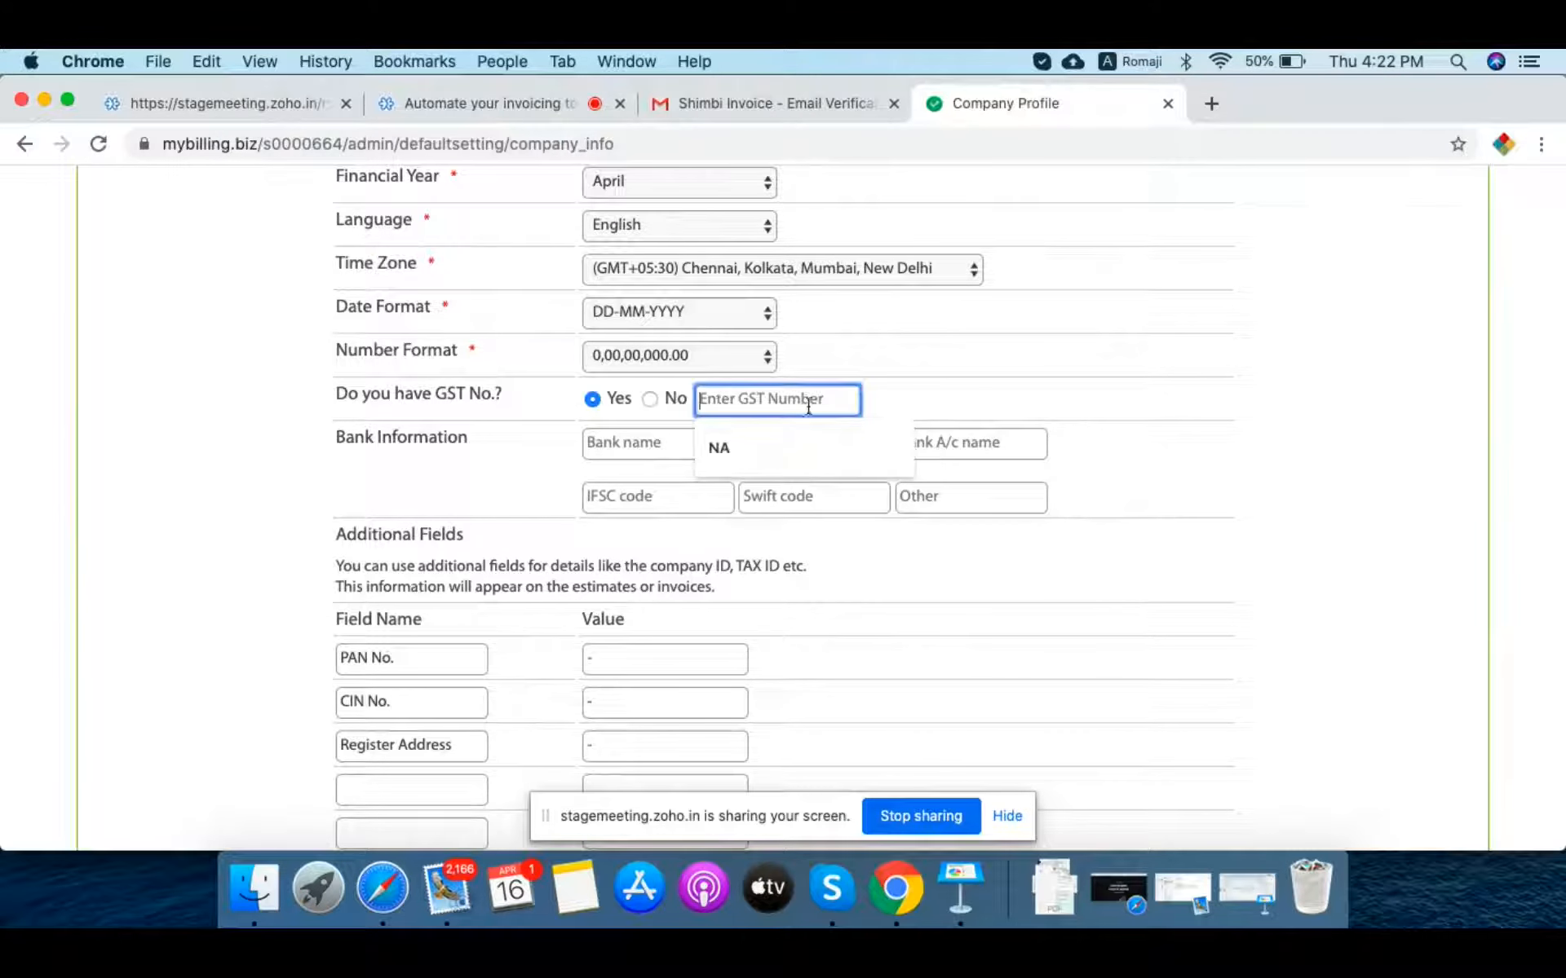
key("super+v")
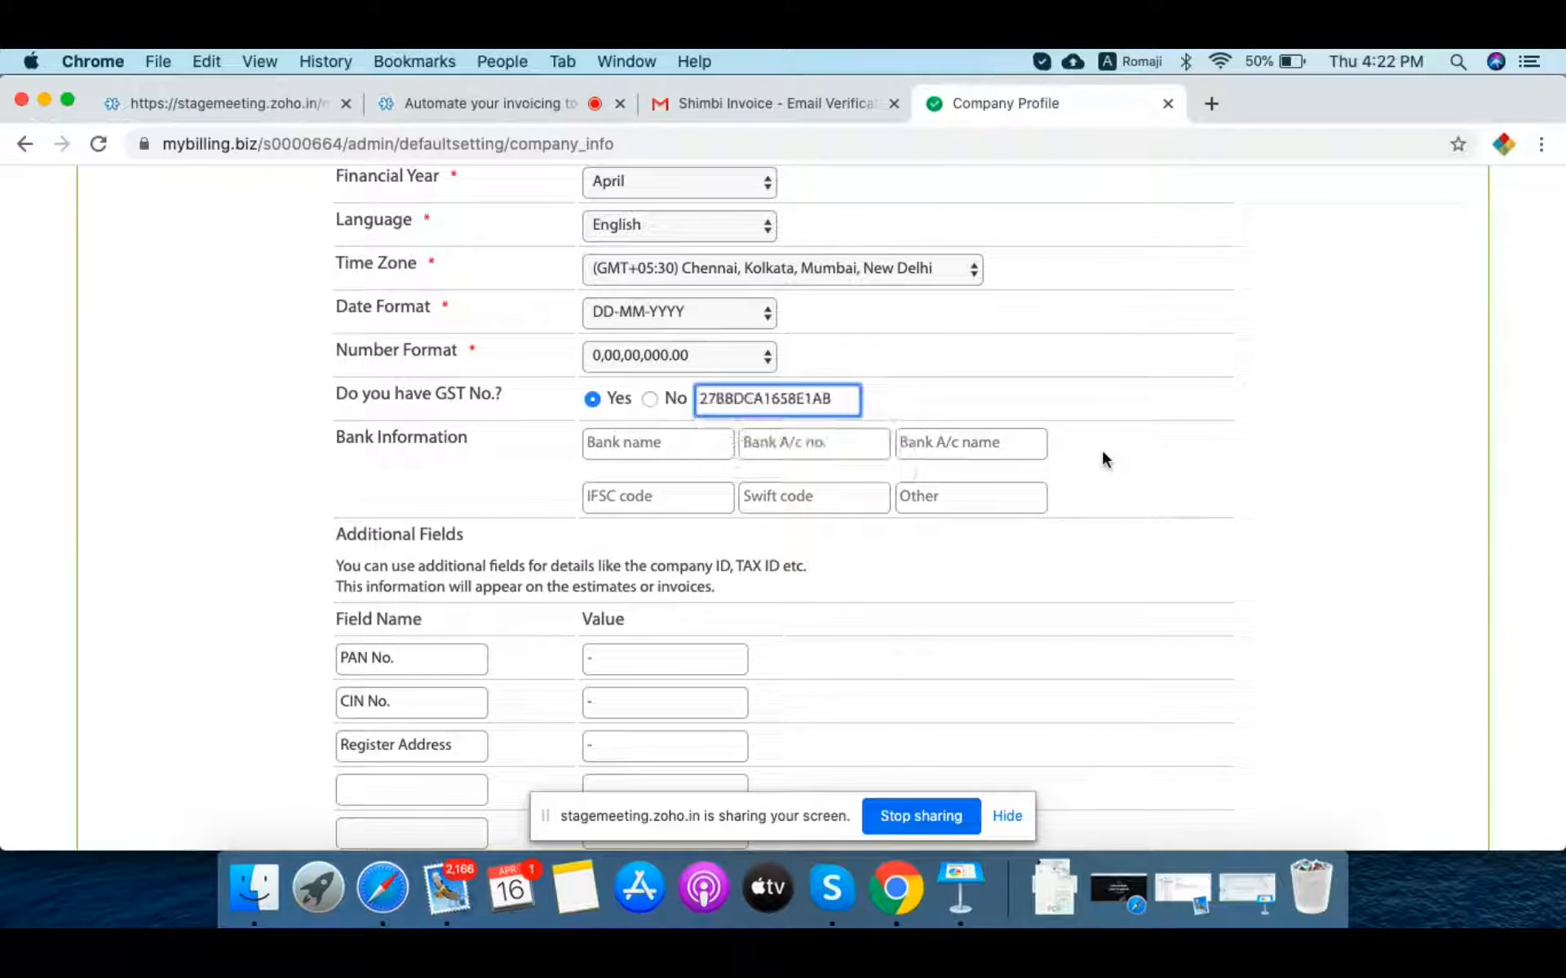
Step: Enter bank name ICICI Bank, the account number, account name Sweet Tooth and IFSC ICIC1234
scroll(1103, 458, "down", 1)
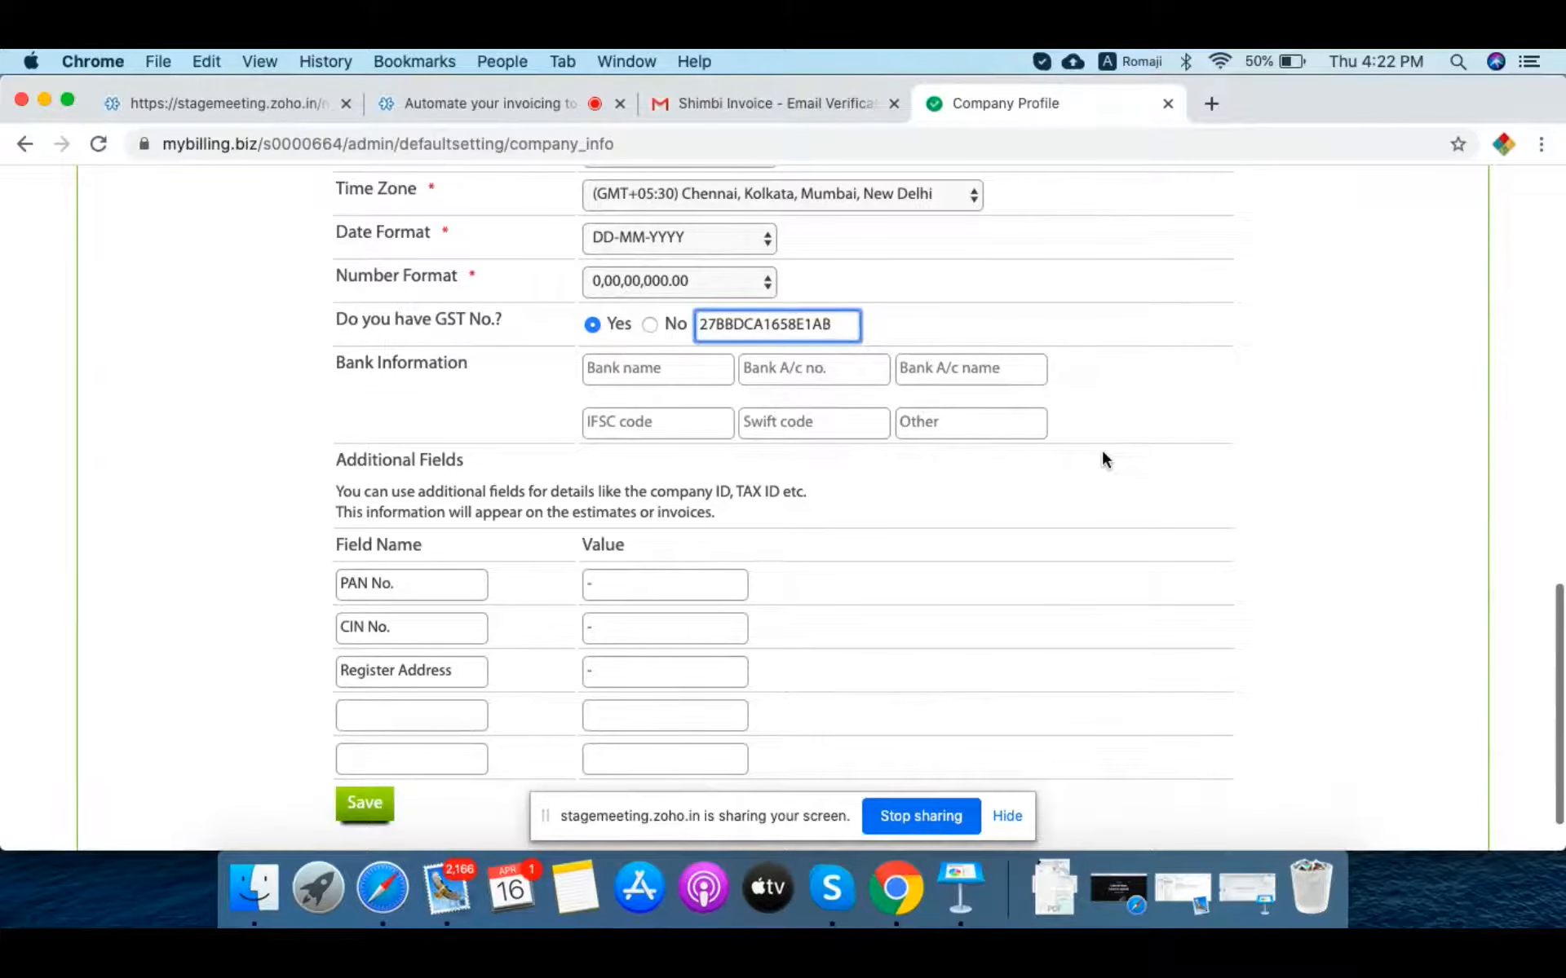
left_click(639, 367)
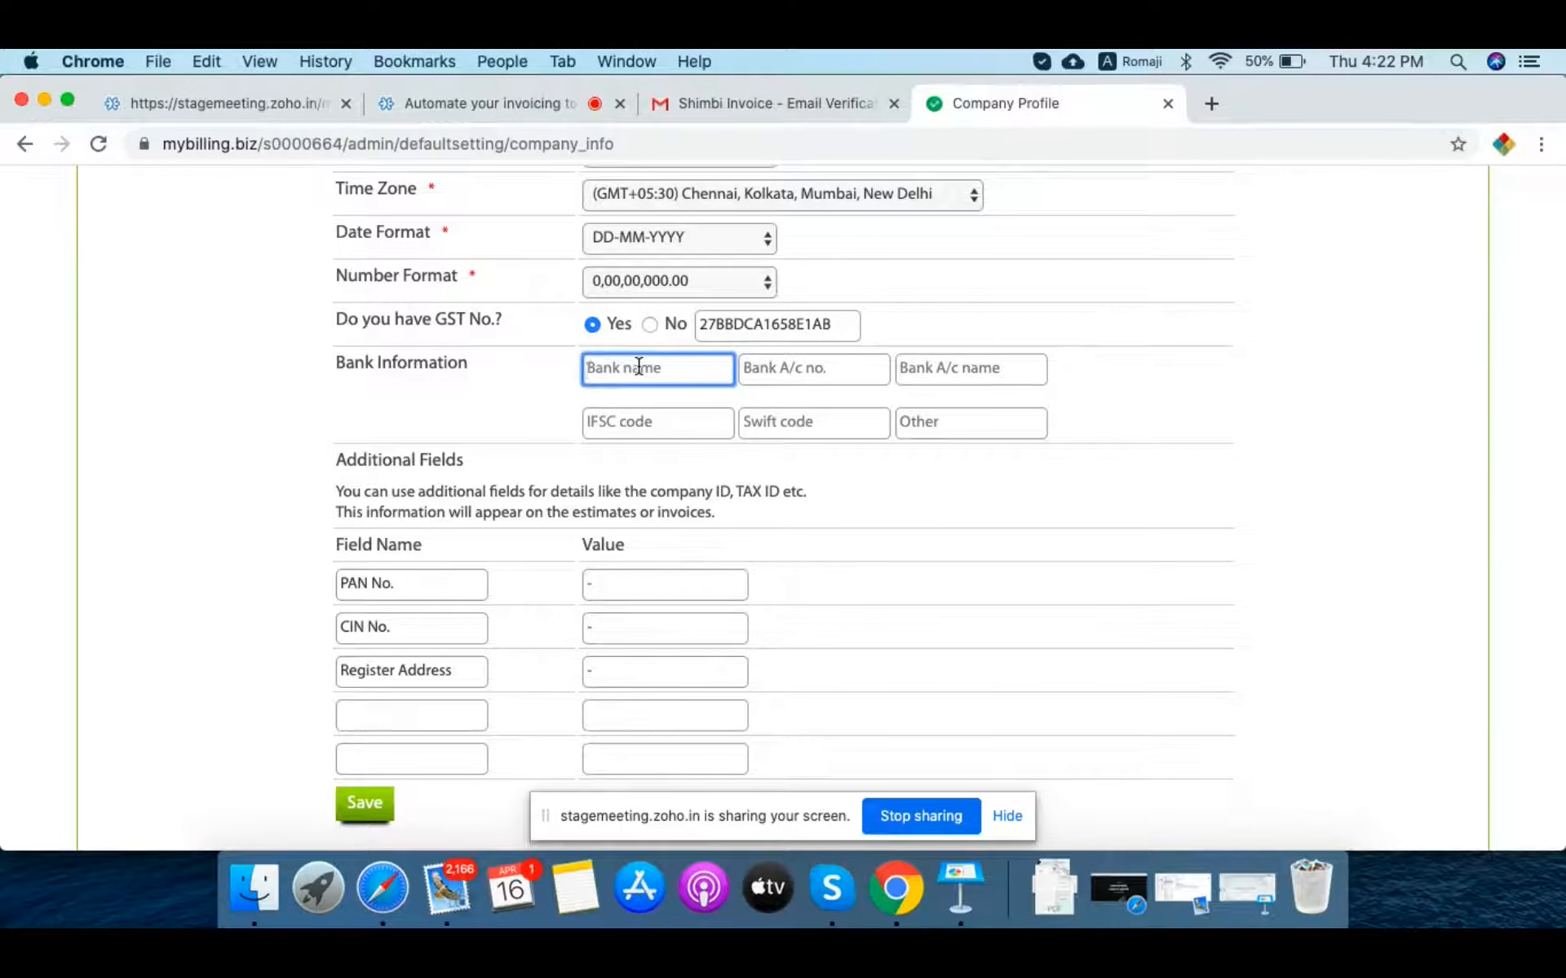
type("ICICI Bank")
key("Tab")
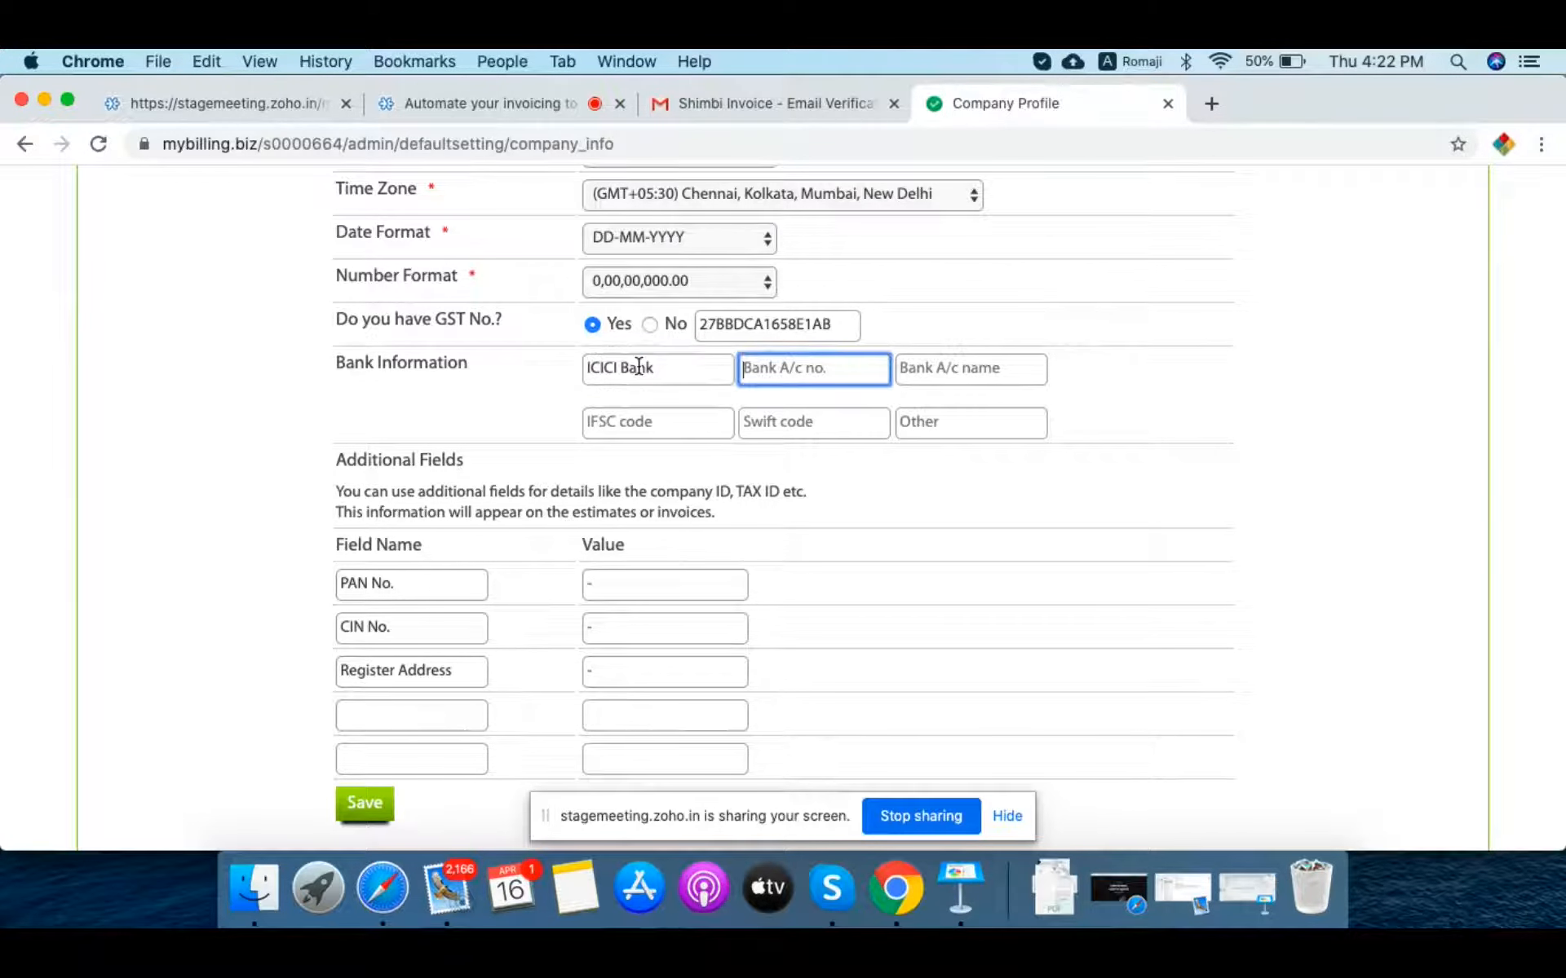
type("123456789")
key("Tab")
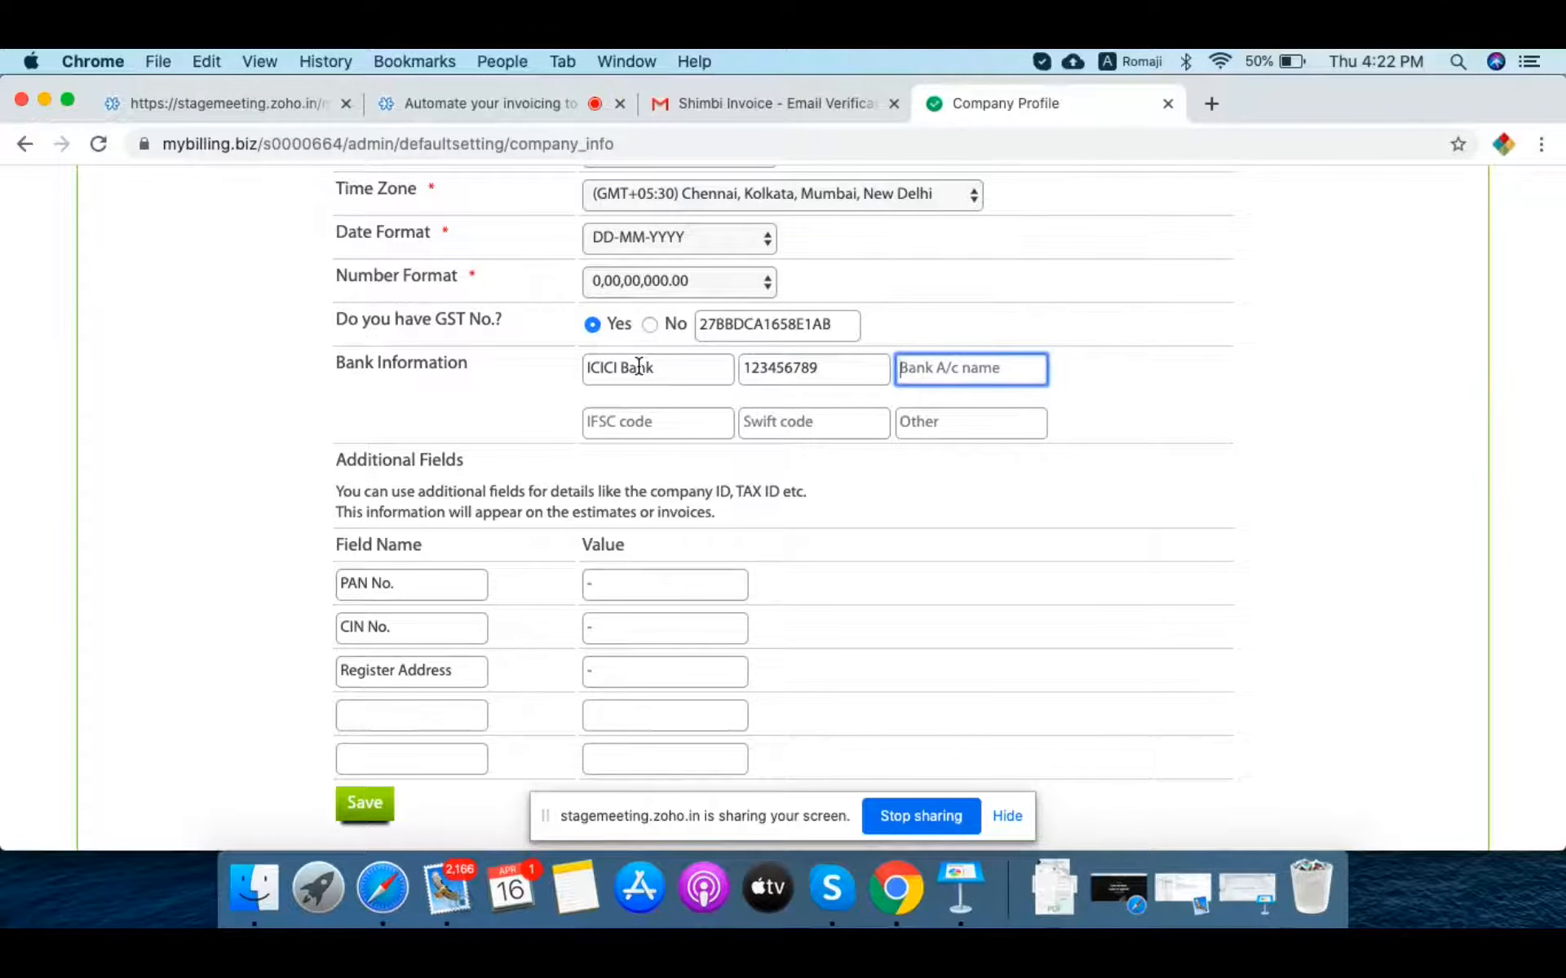
type("Sweet Too")
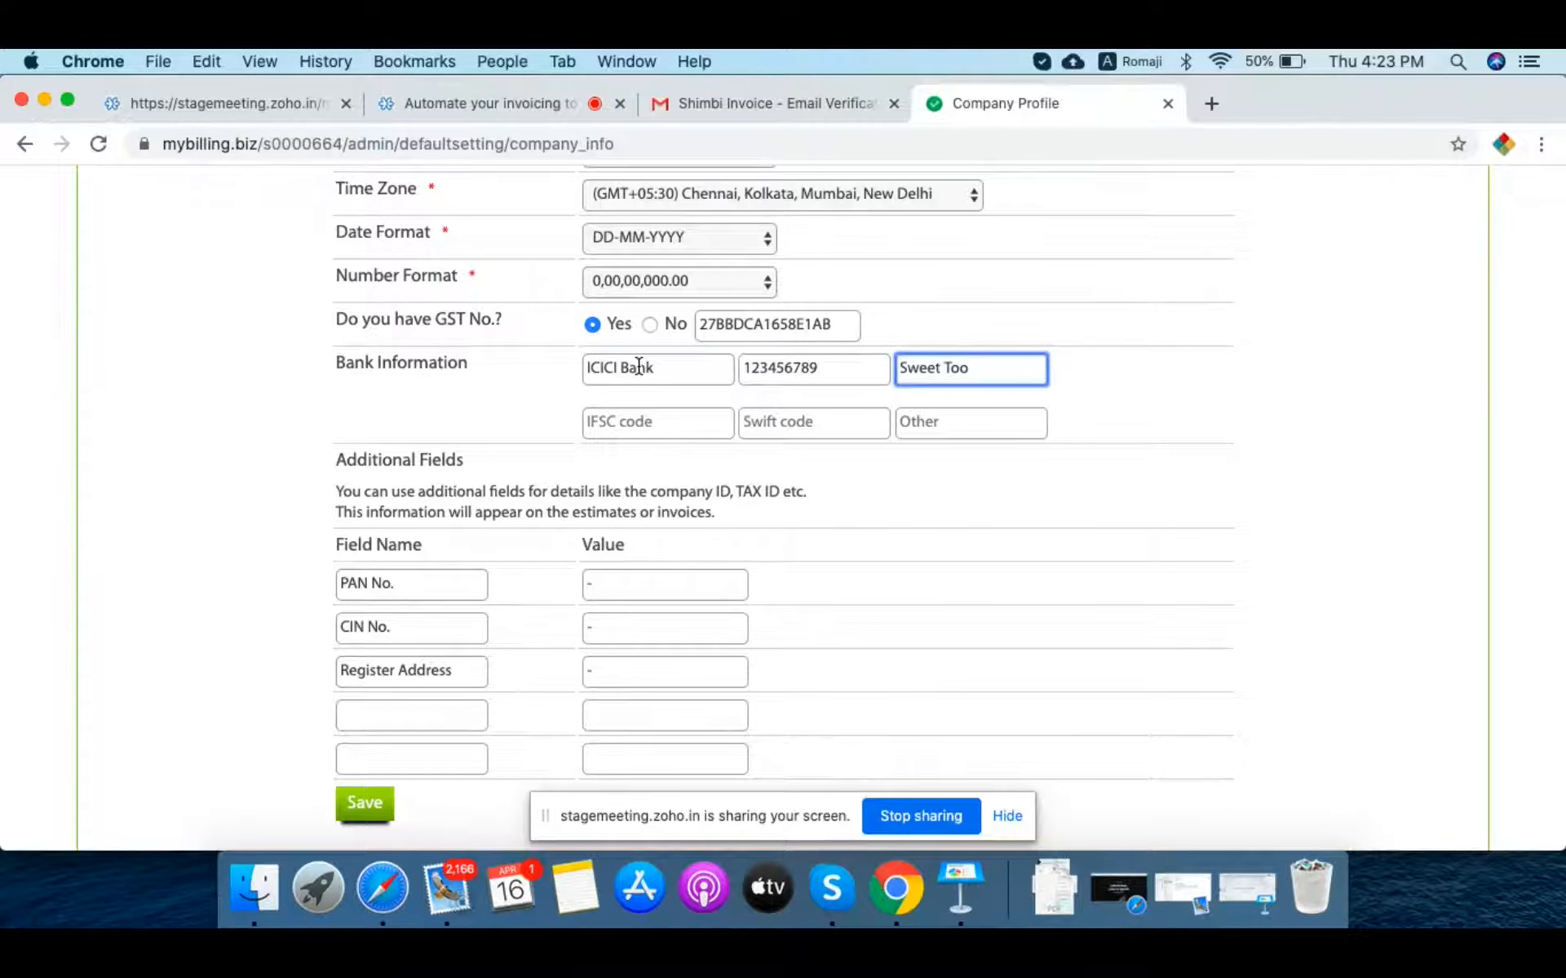
type("th")
key("Tab")
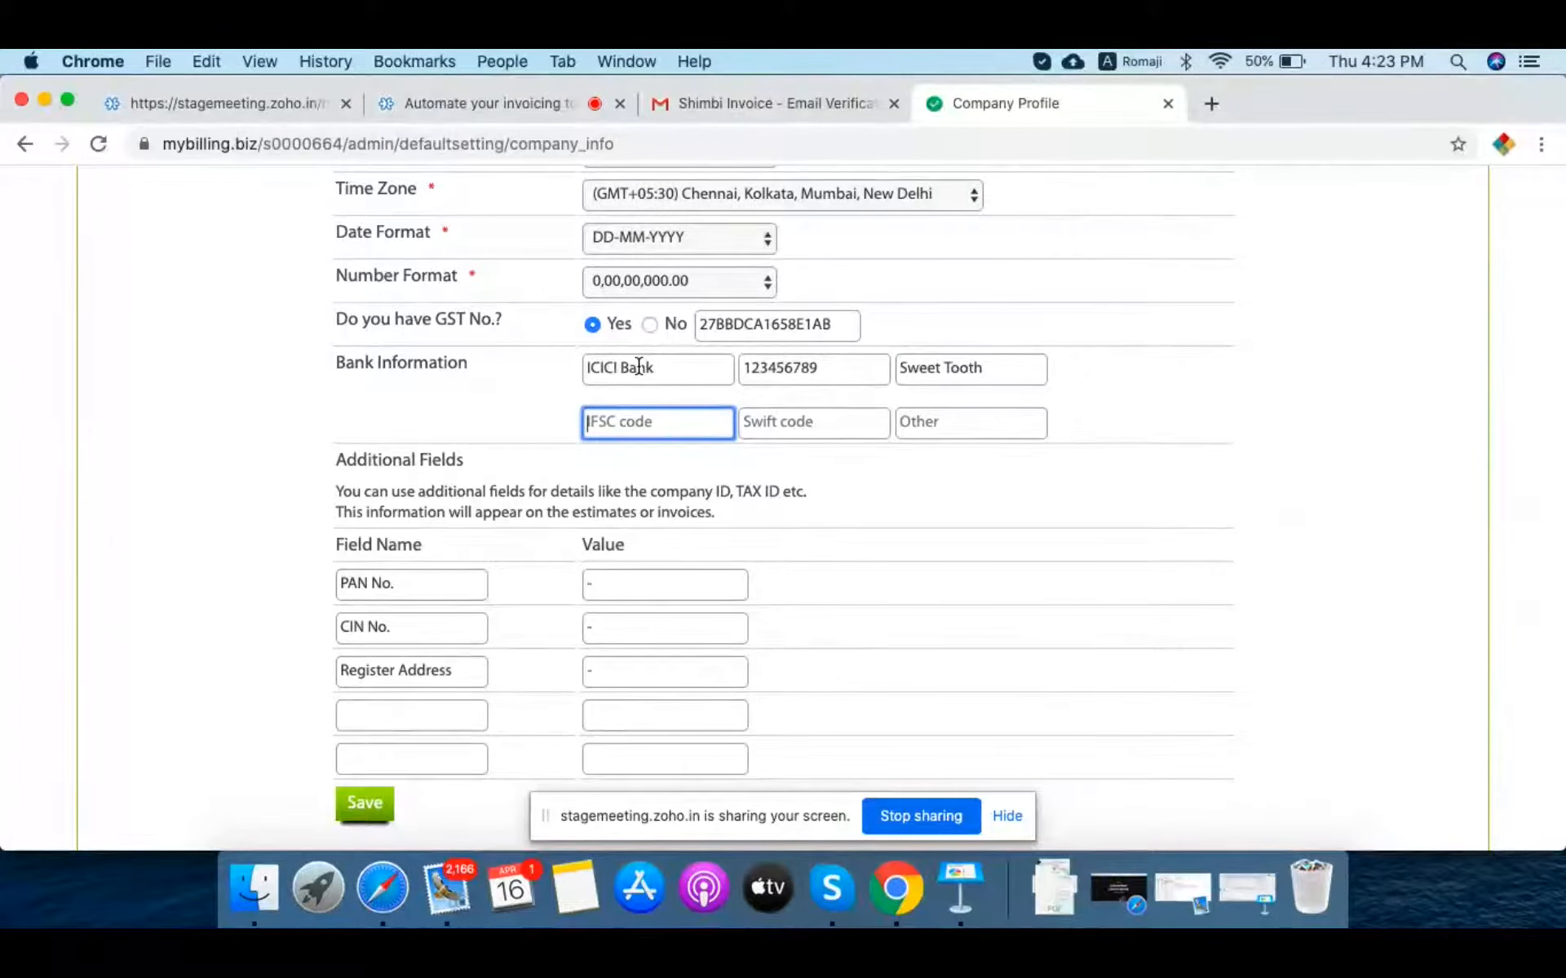
type("ICIC1234")
Step: Move past Swift code and Other to the PAN No. value, then switch to Safari
key("Left")
key("Left")
key("Left")
key("Tab")
key("Tab")
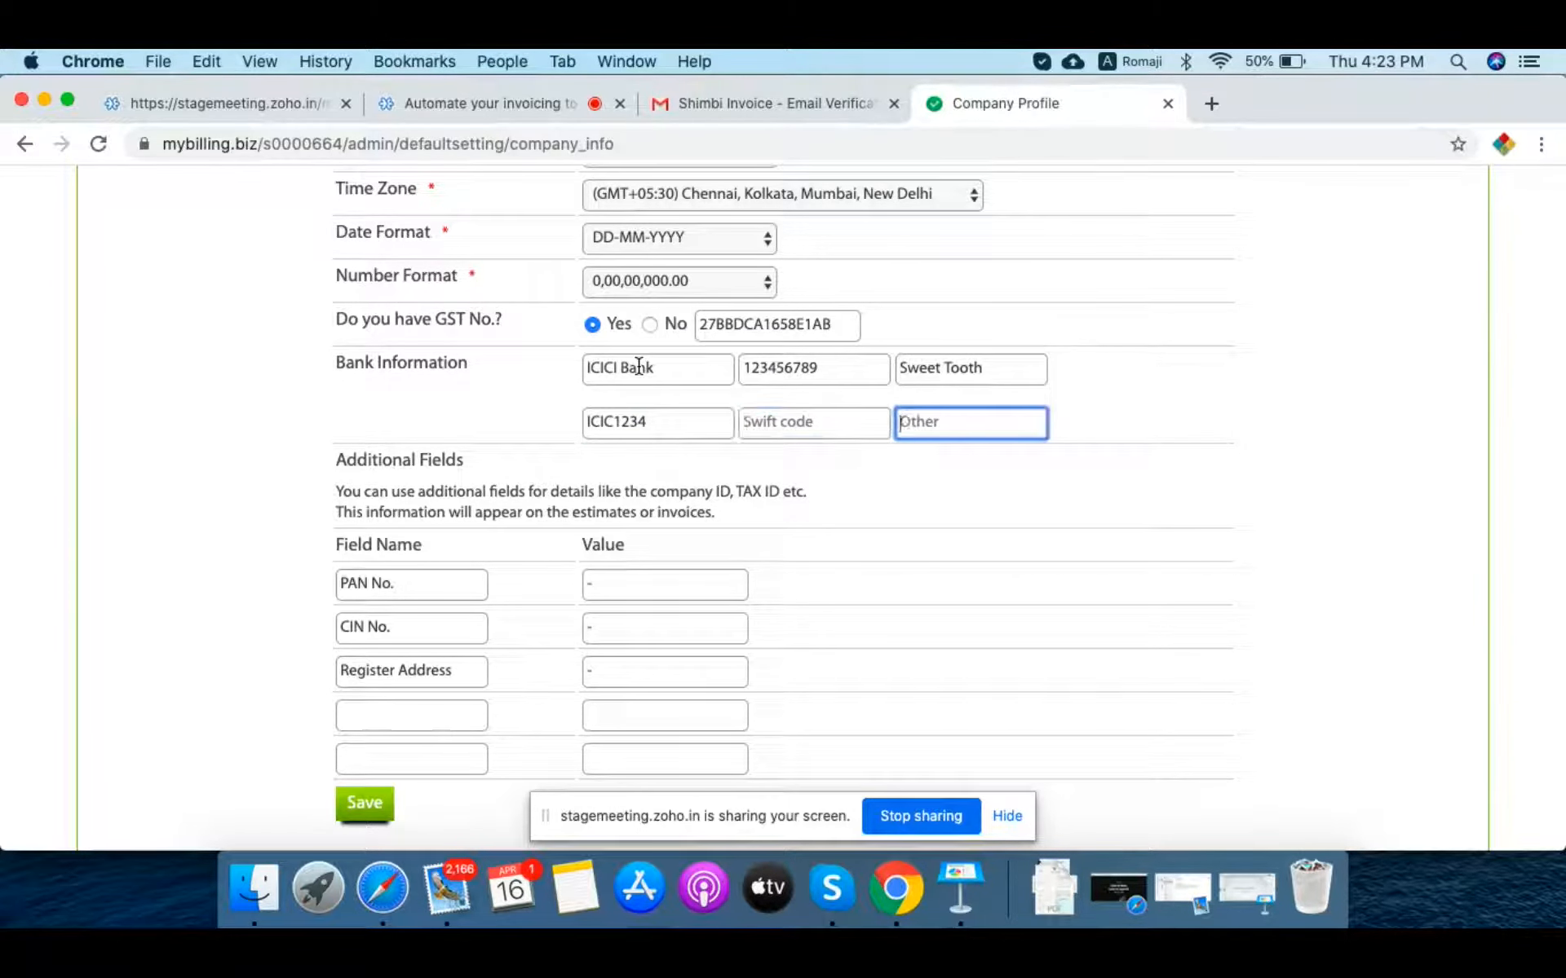
key("Tab")
key("Tab")
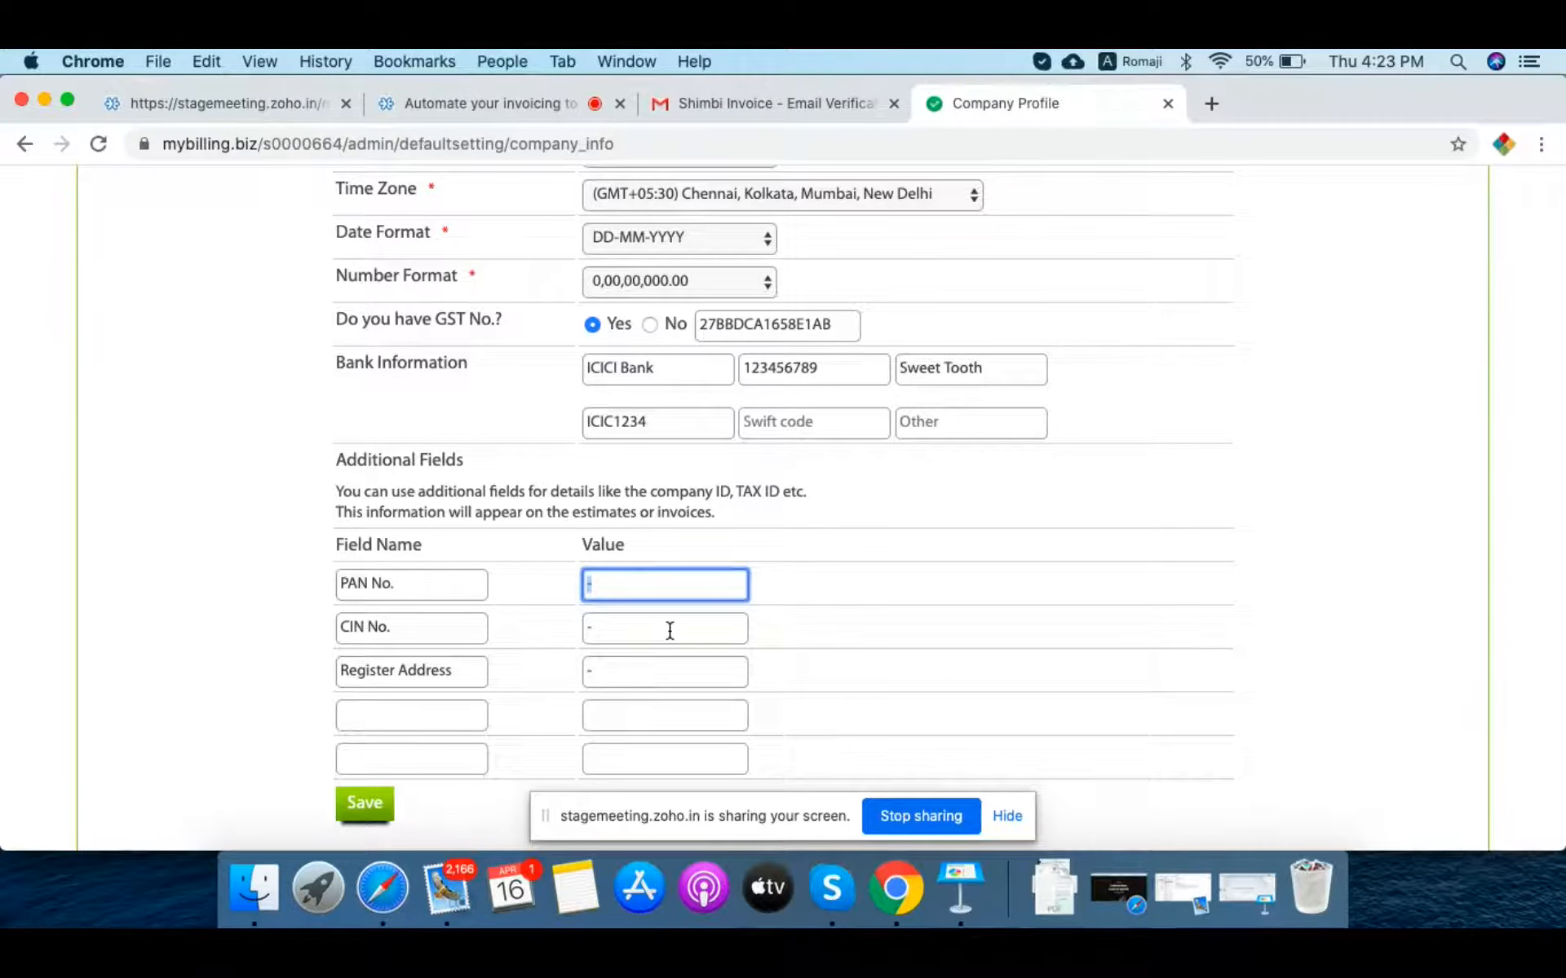
left_click(380, 889)
Step: Copy the PAN from the Grammarly note into the PAN No. value field and save
key("Down")
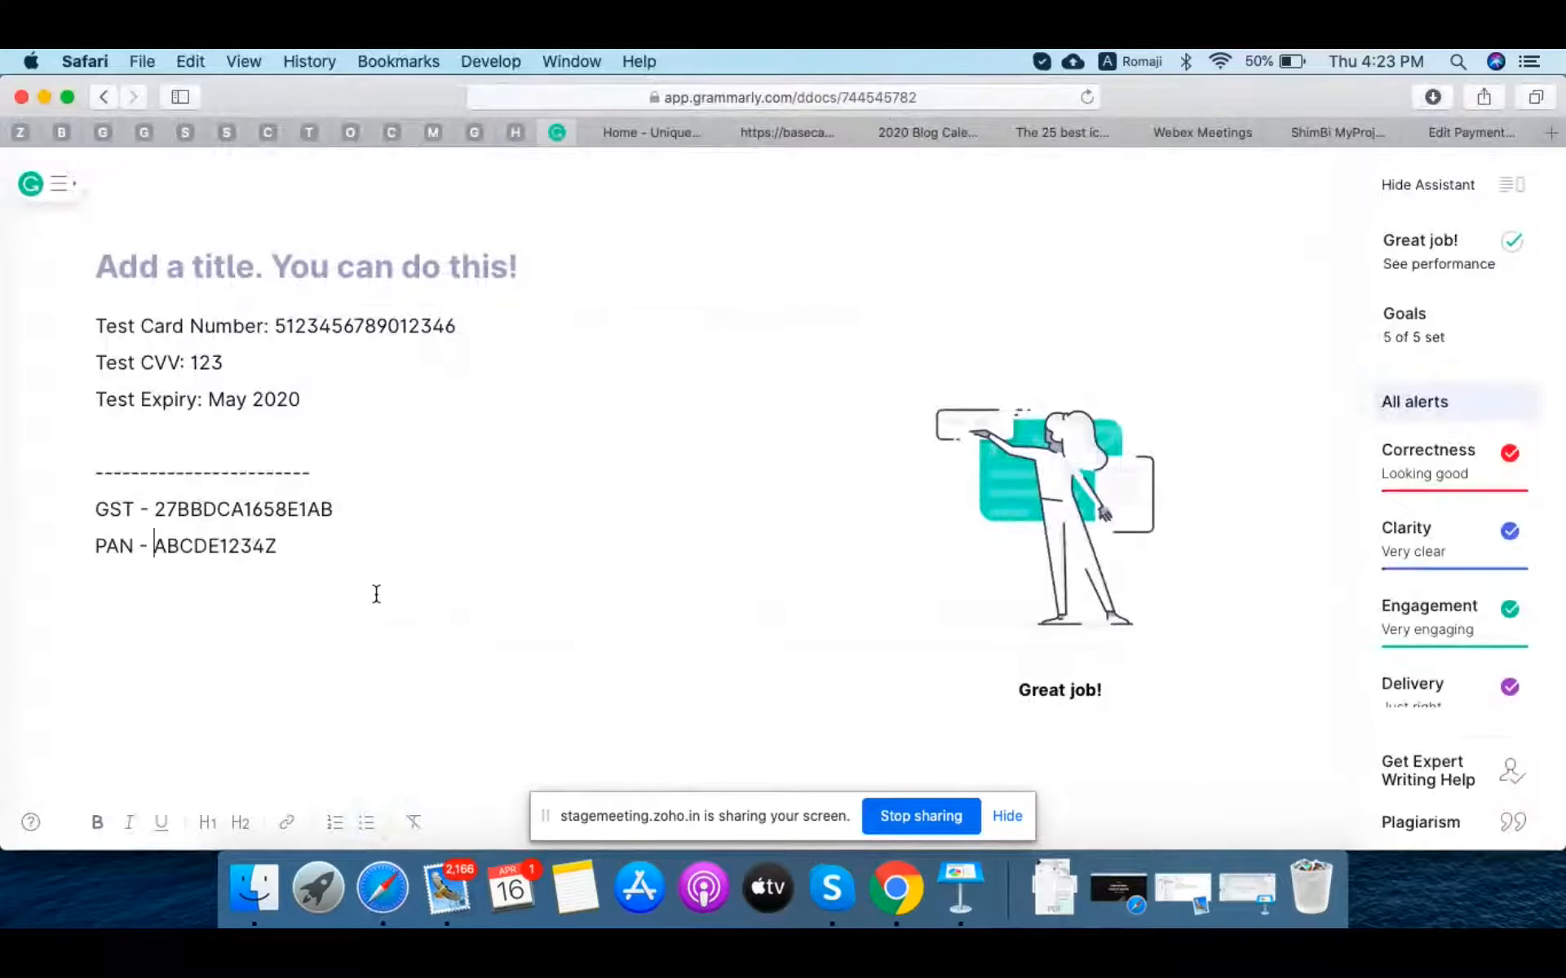
key("shift+super+Right")
key("super+c")
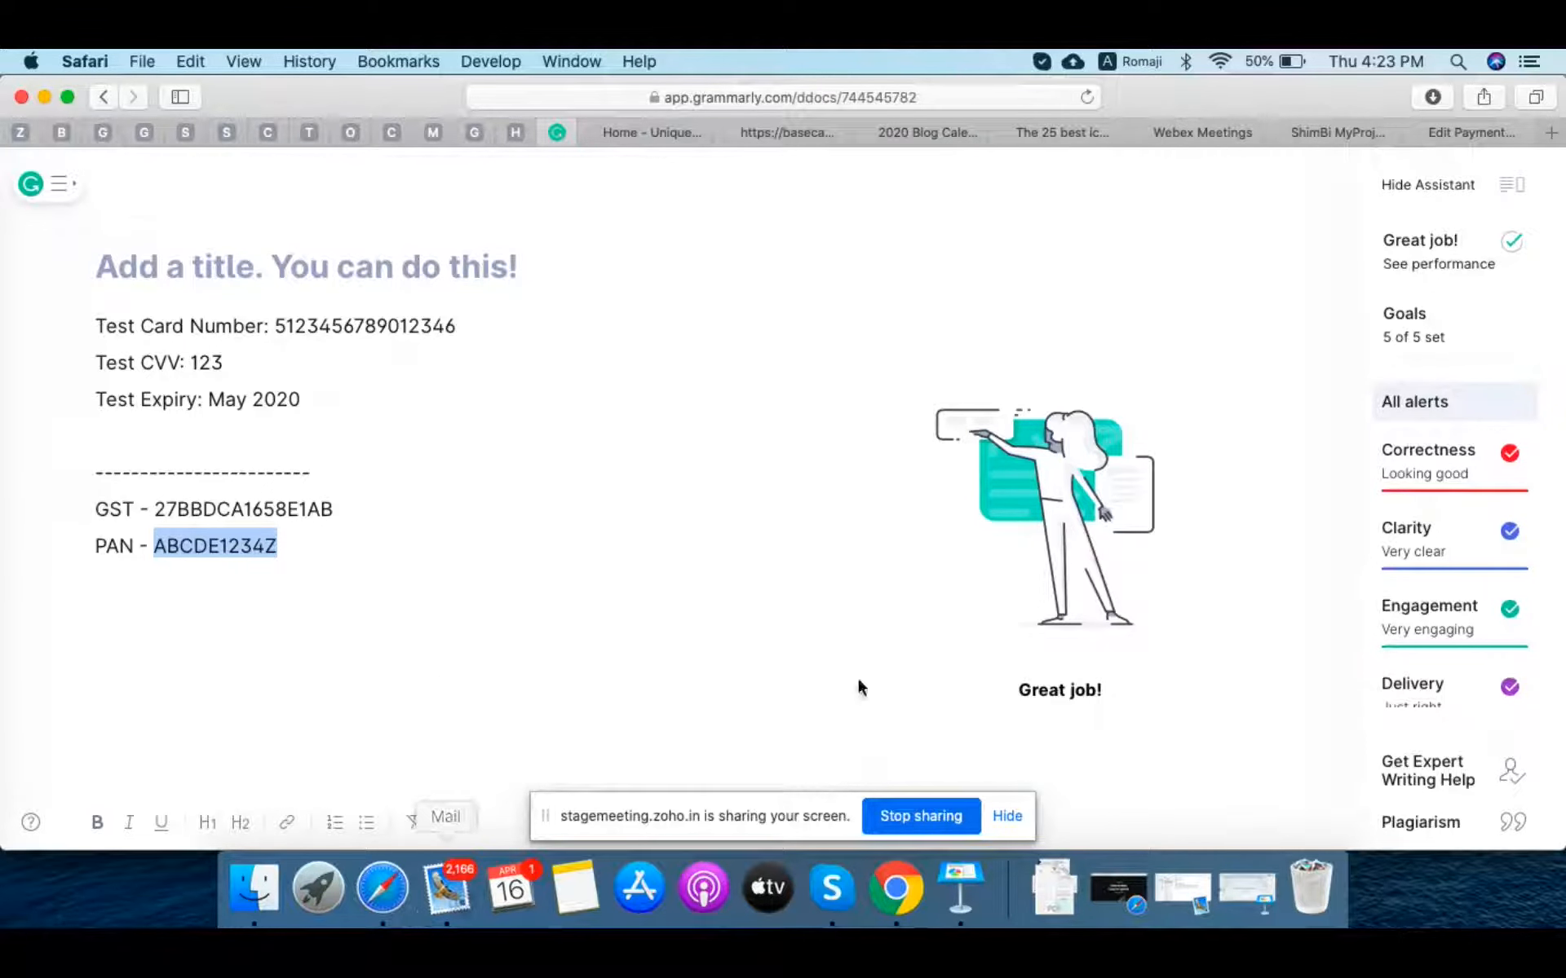
left_click(897, 887)
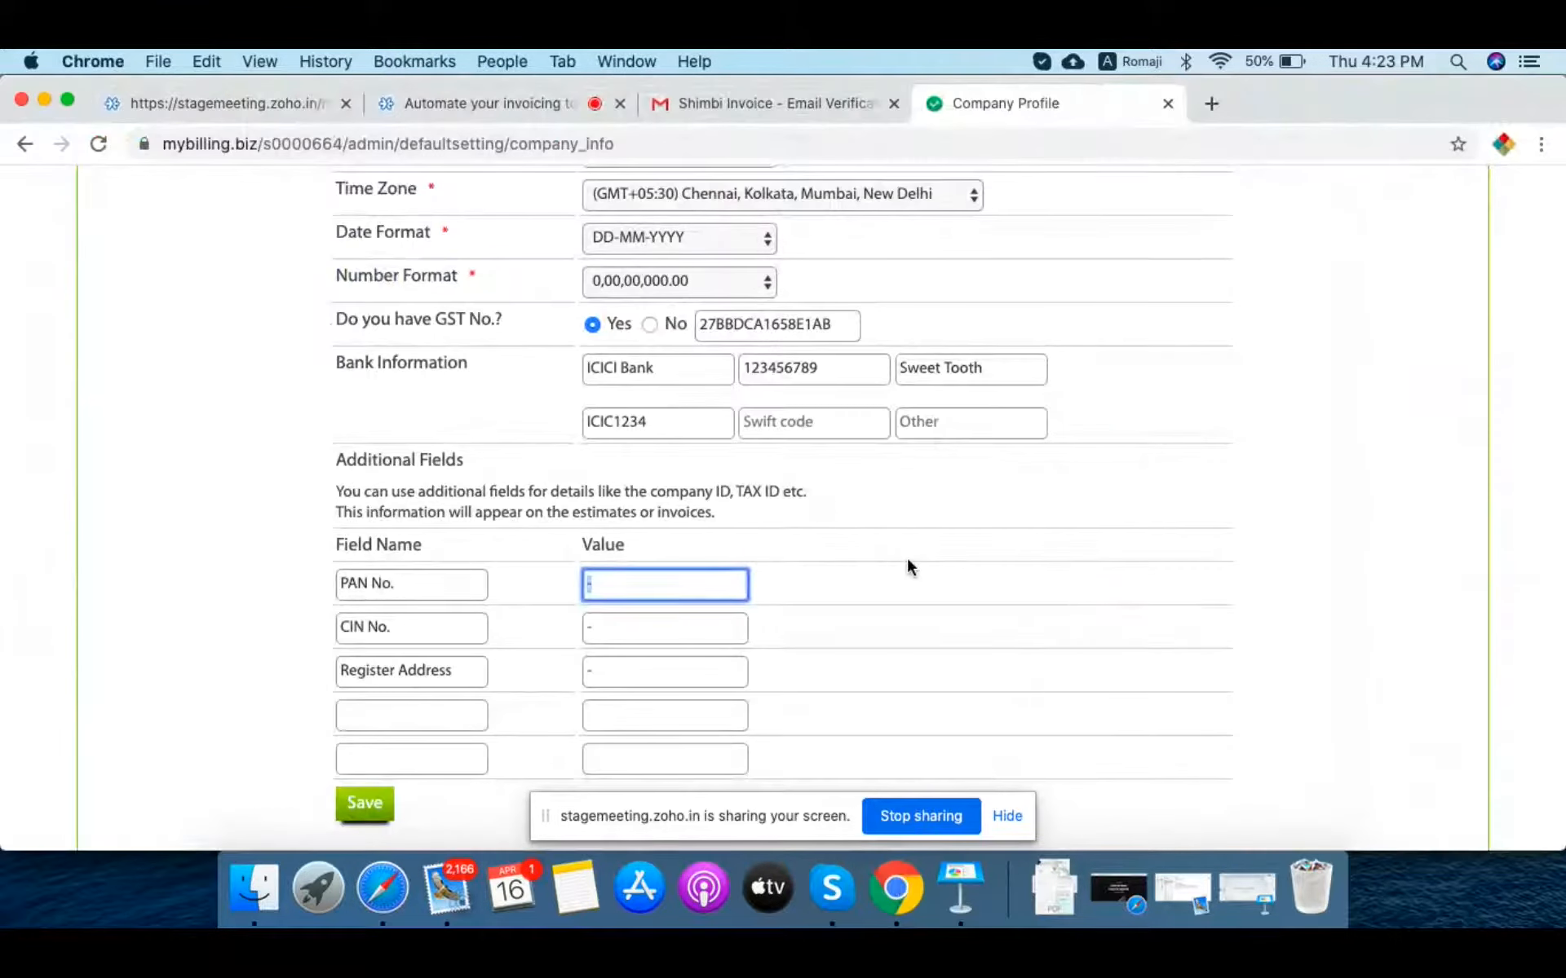
key("super+v")
scroll(932, 649, "down", 2)
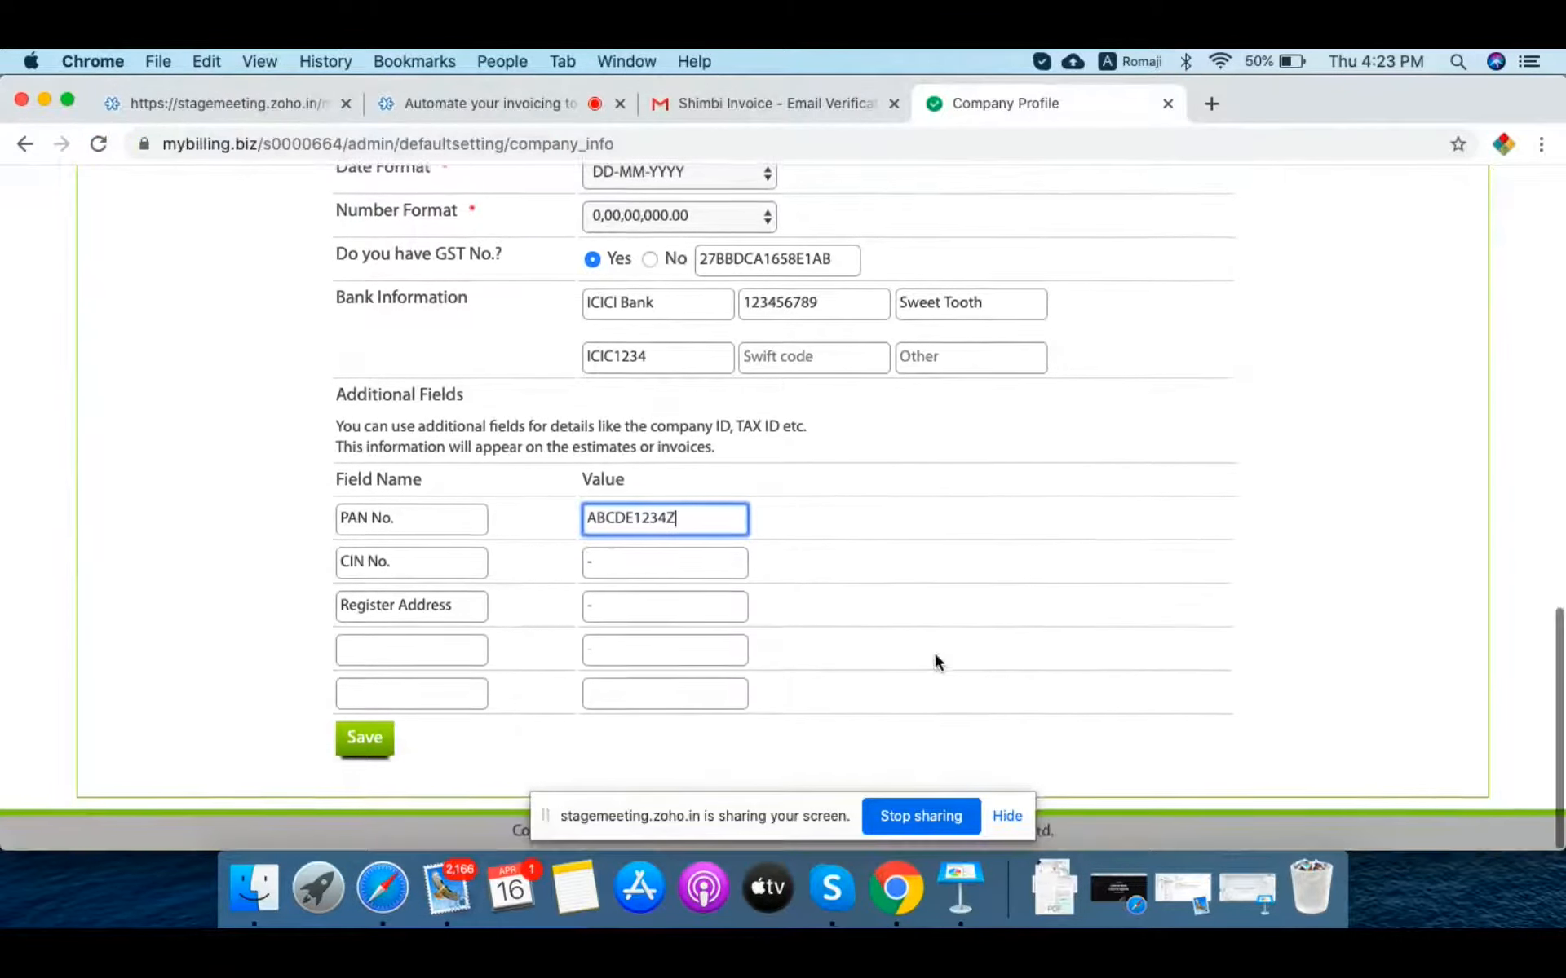
left_click(361, 755)
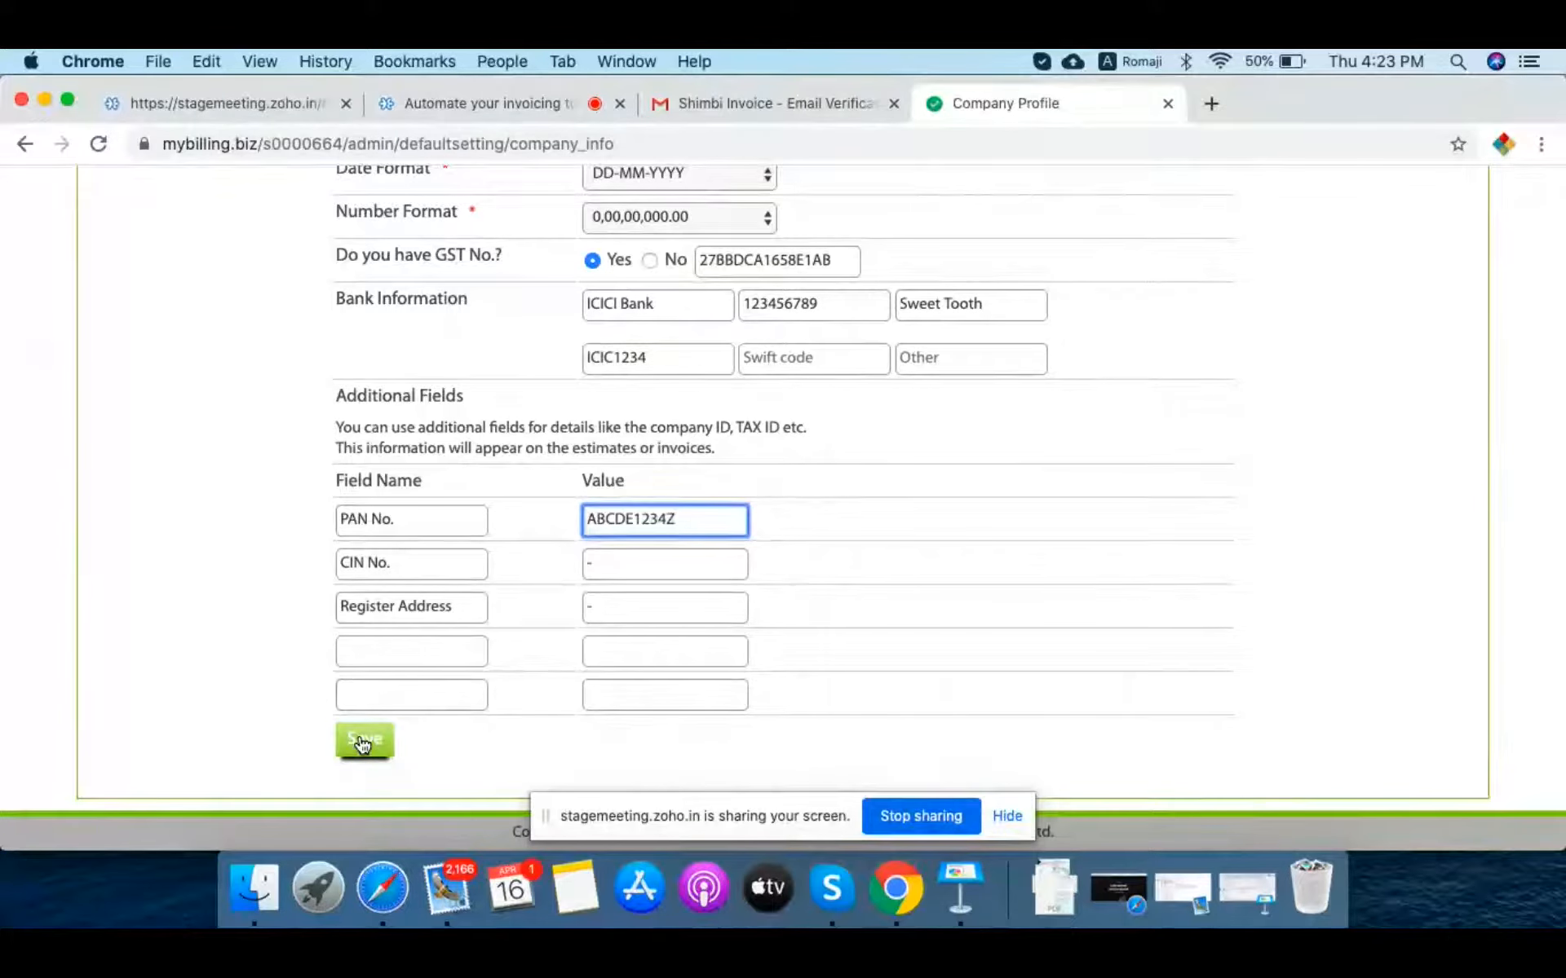
Step: Submit the company profile to reach the Setting Complete page
left_click(363, 744)
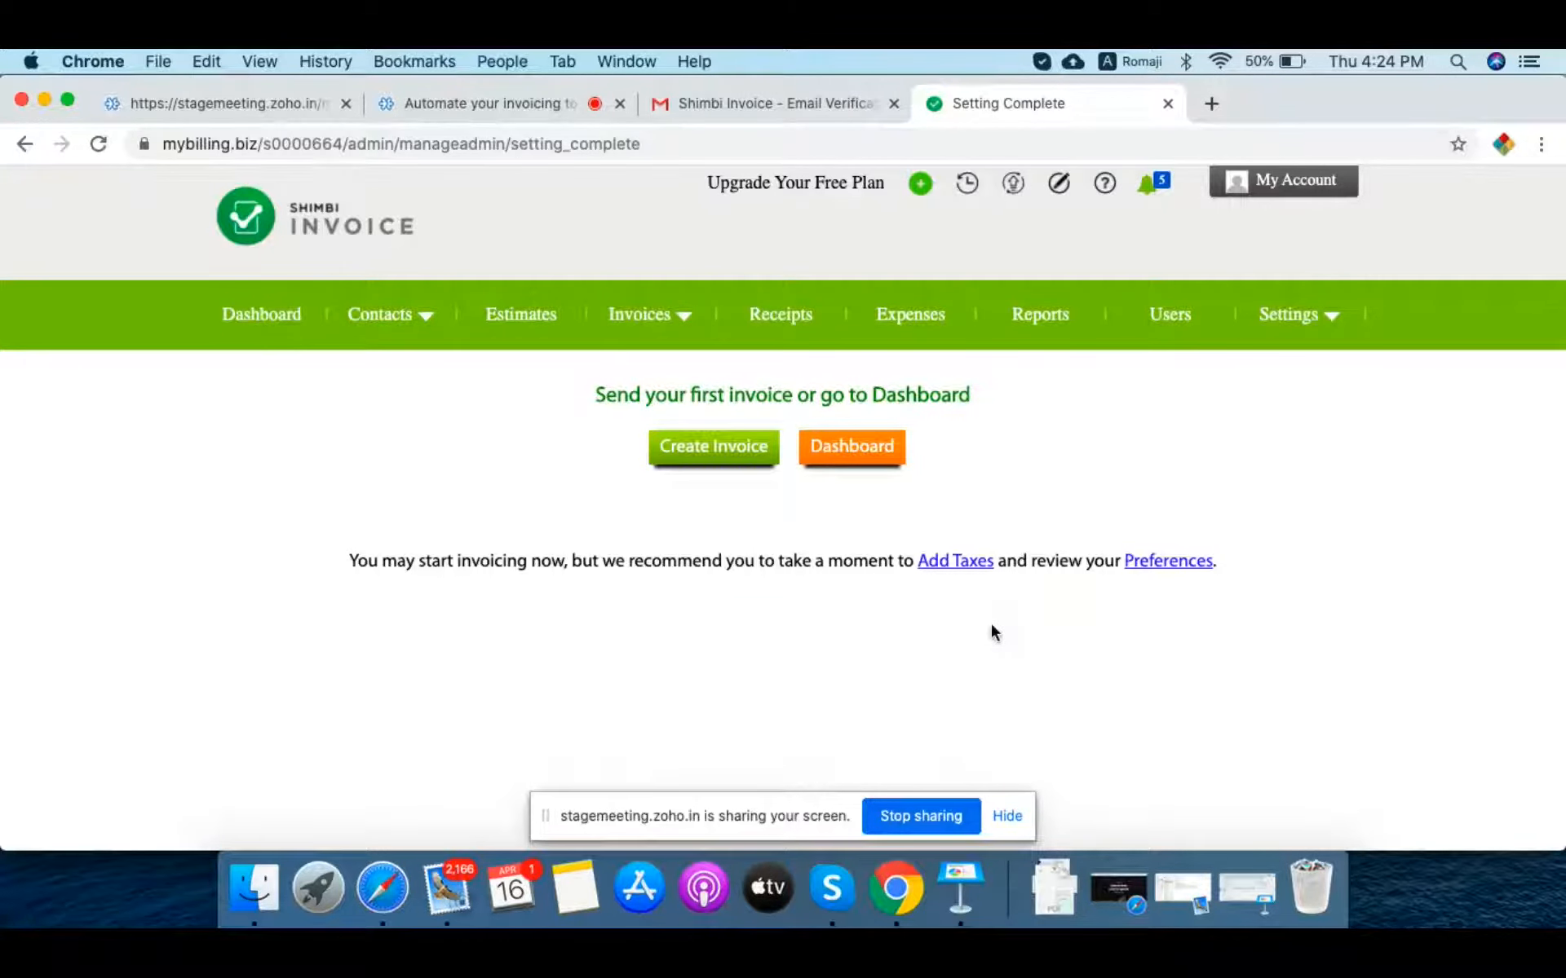
Step: Review the preset IGST taxes and GST tax groups on the Taxes tab, then close it
left_click(956, 561)
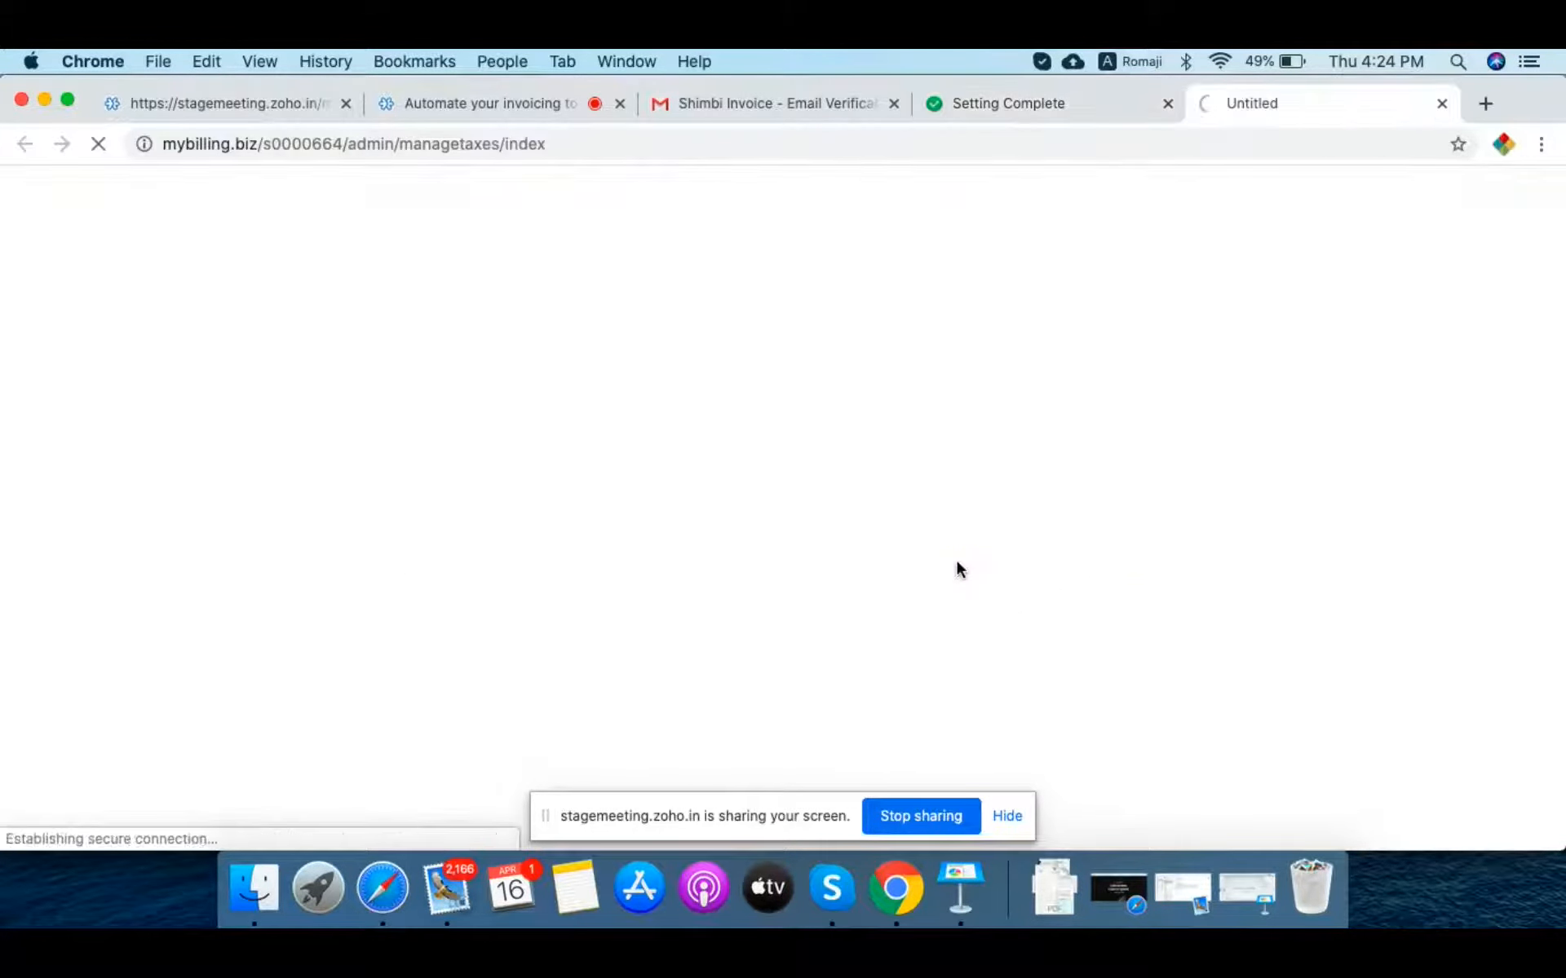
scroll(710, 534, "down", 6)
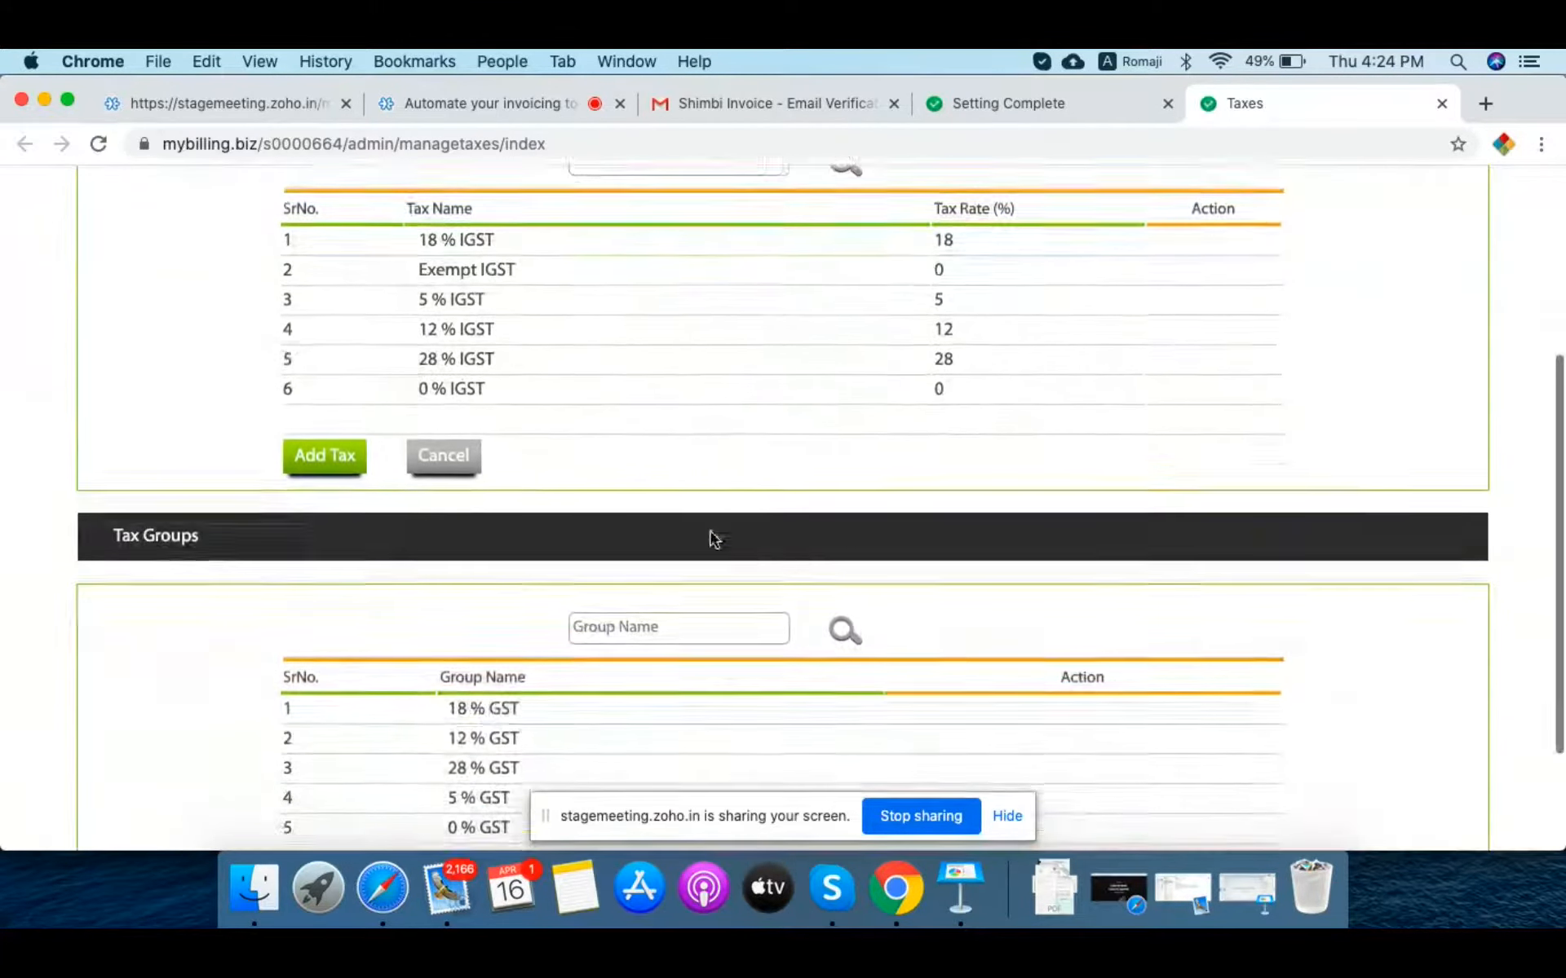
scroll(710, 562, "up", 6)
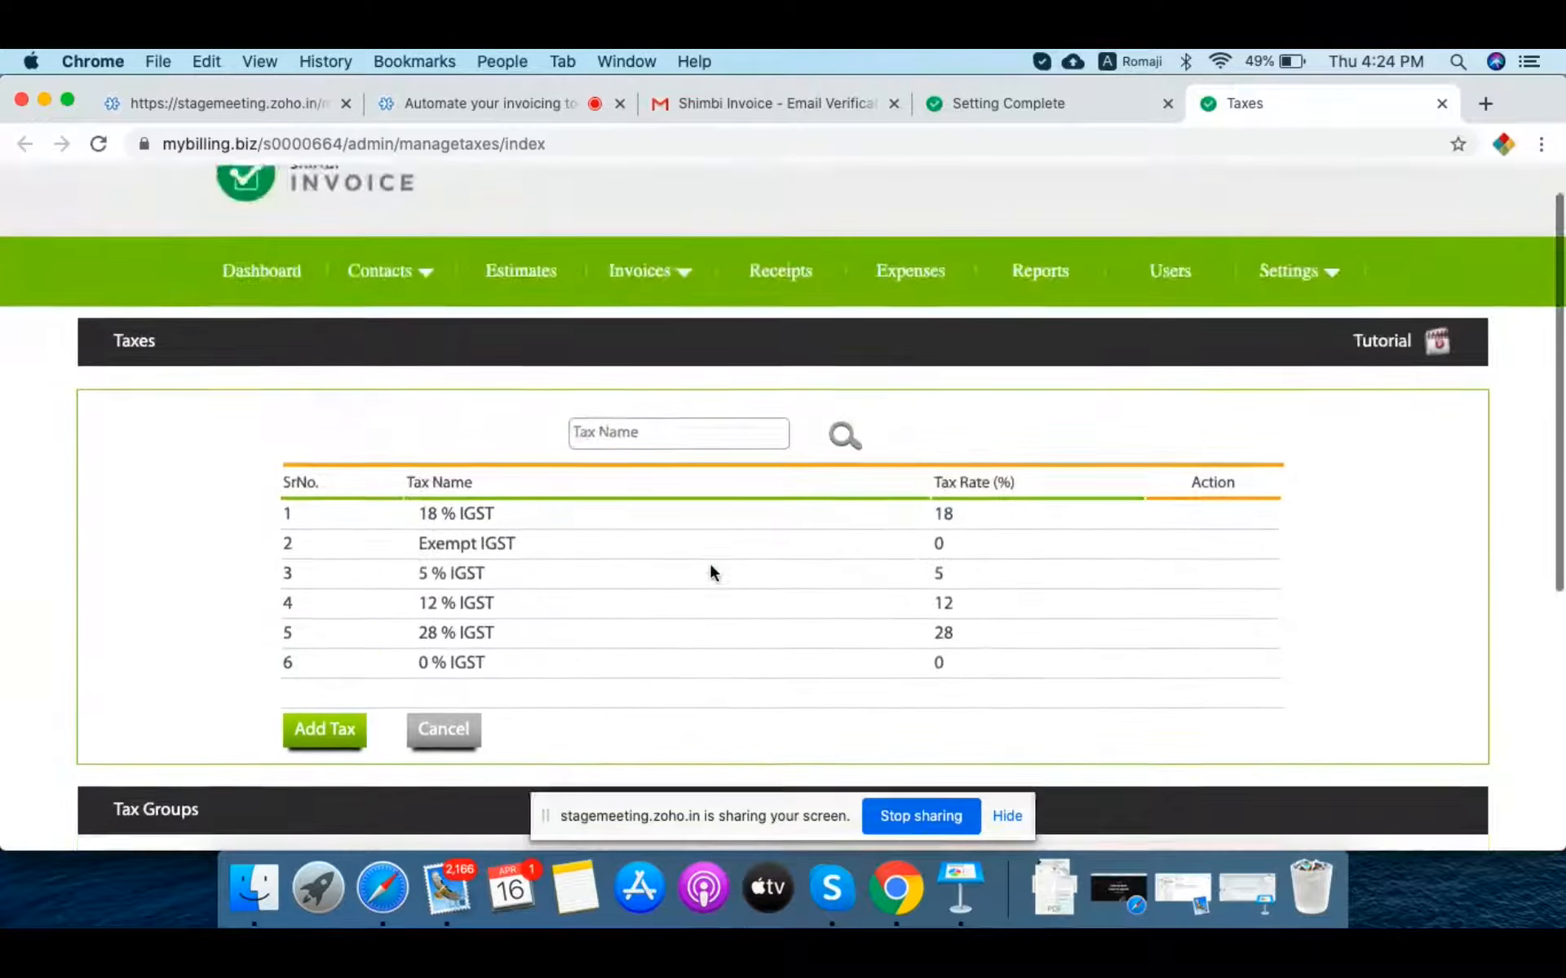
scroll(710, 562, "down", 5)
scroll(709, 562, "up", 5)
scroll(710, 567, "down", 6)
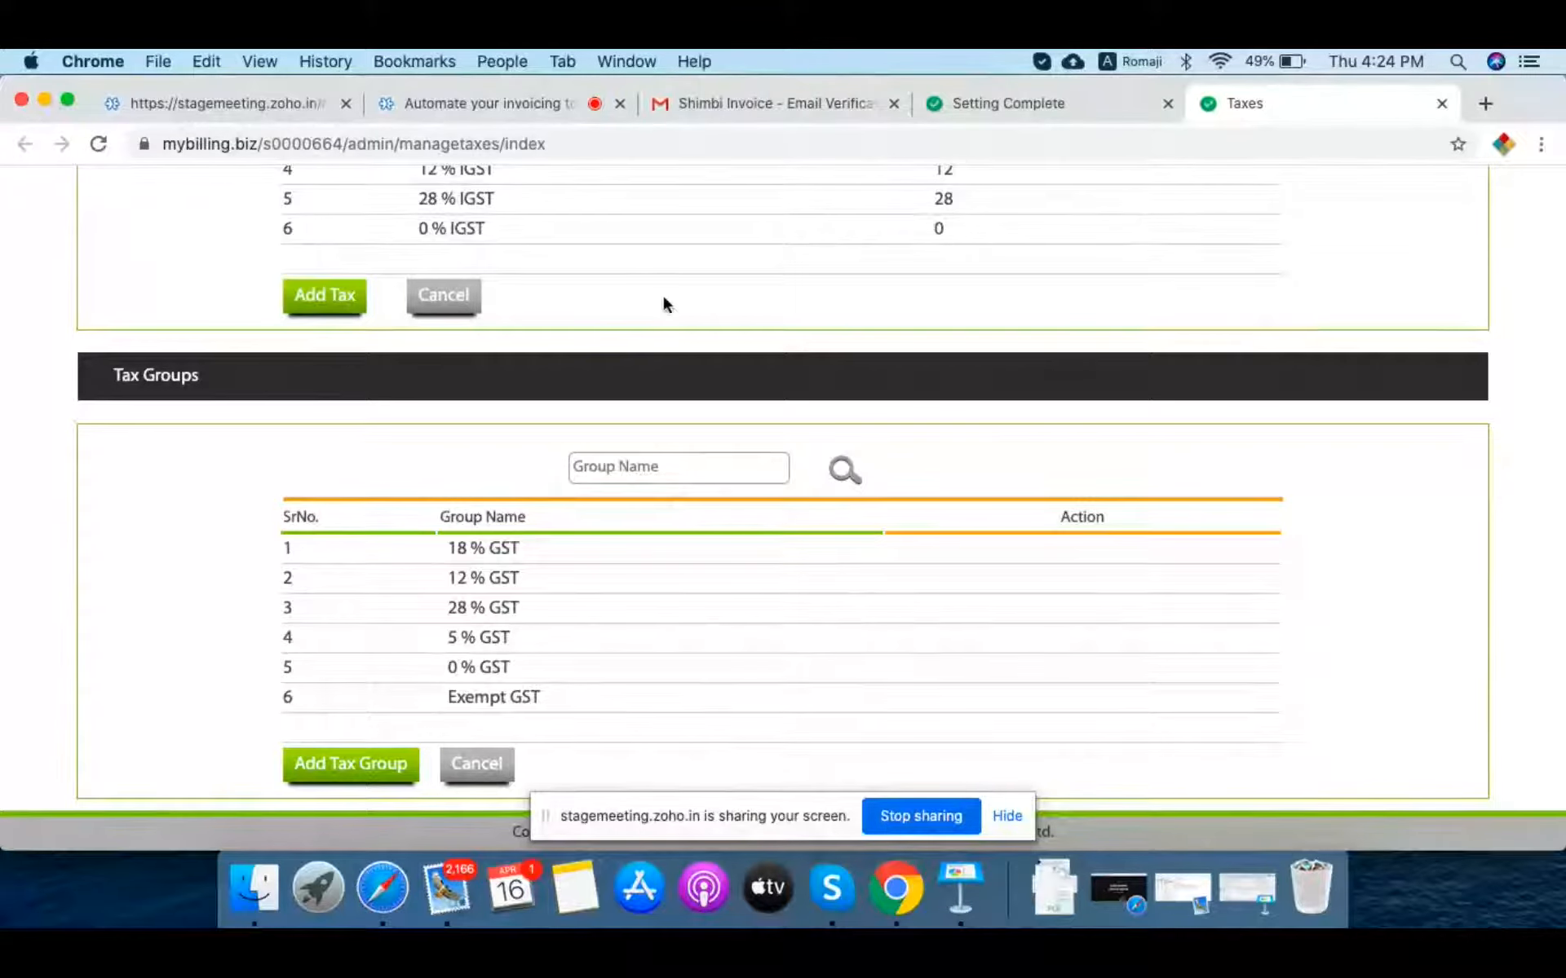
scroll(786, 342, "up", 3)
scroll(787, 340, "up", 4)
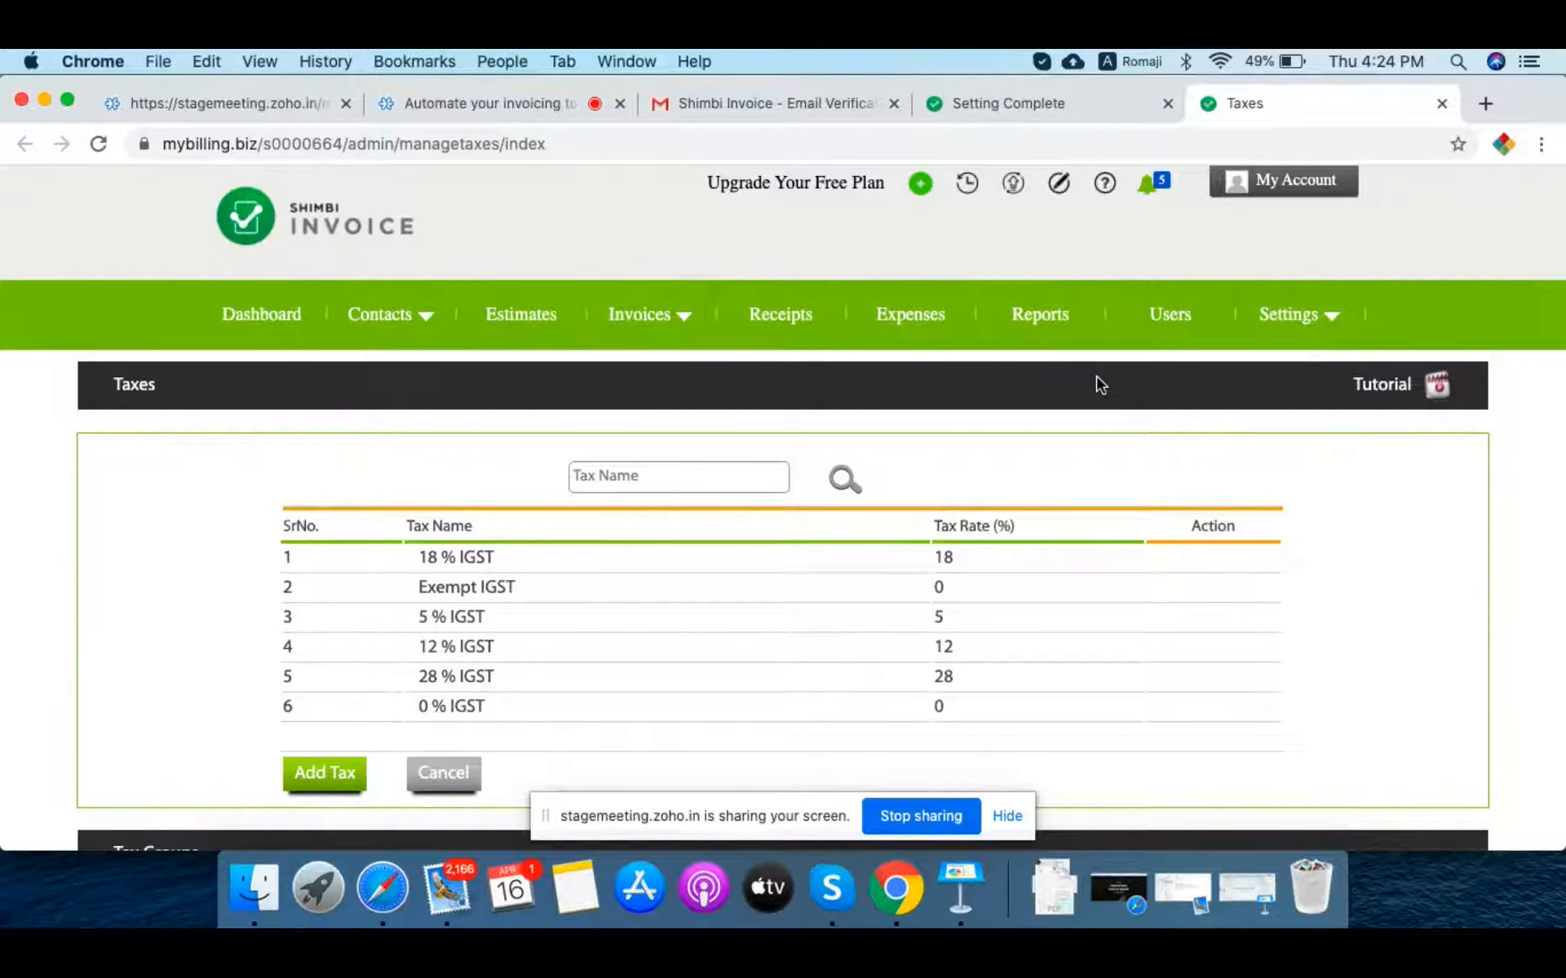
key("super+w")
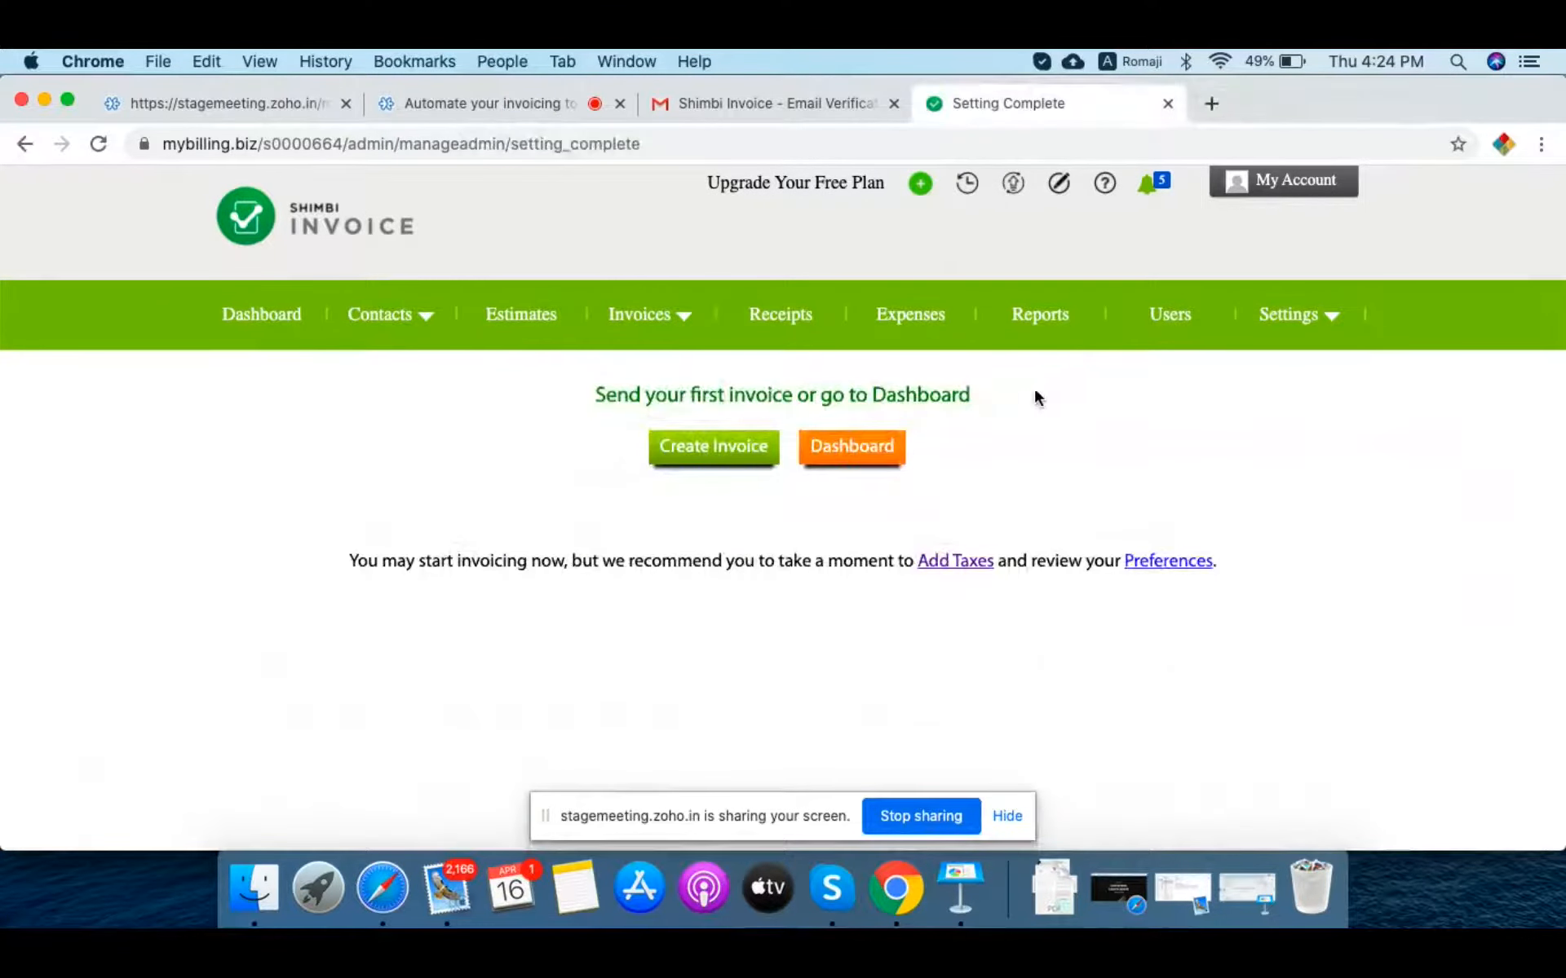
Step: In Preferences, change the Client Portal name to 'sweettooth'
left_click(1174, 561)
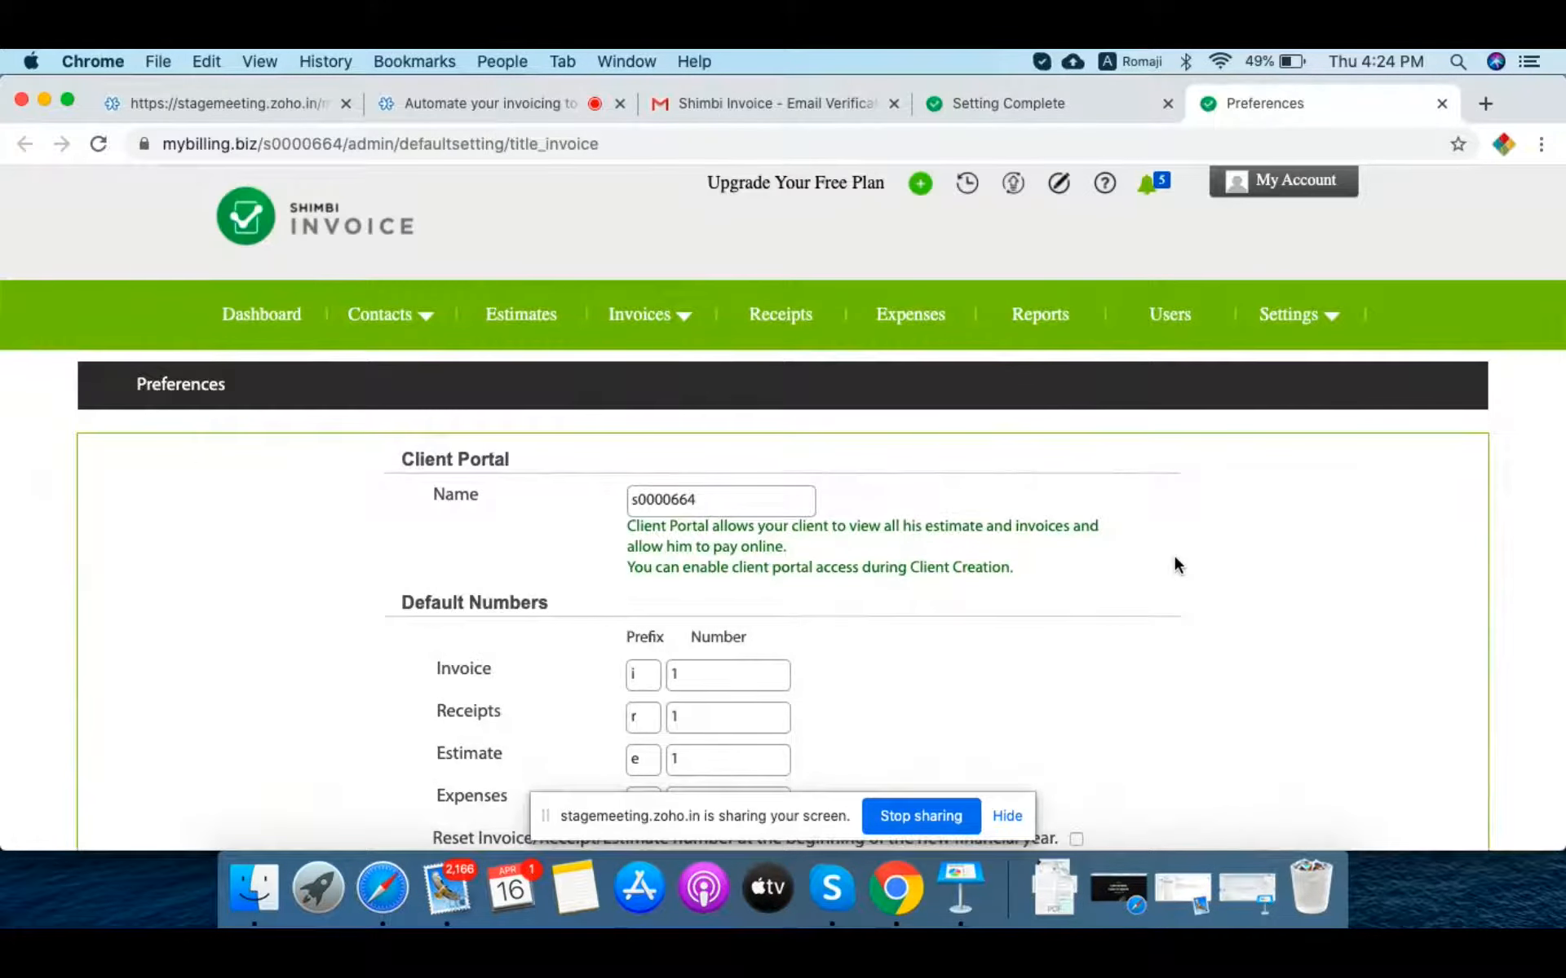
scroll(1175, 562, "down", 5)
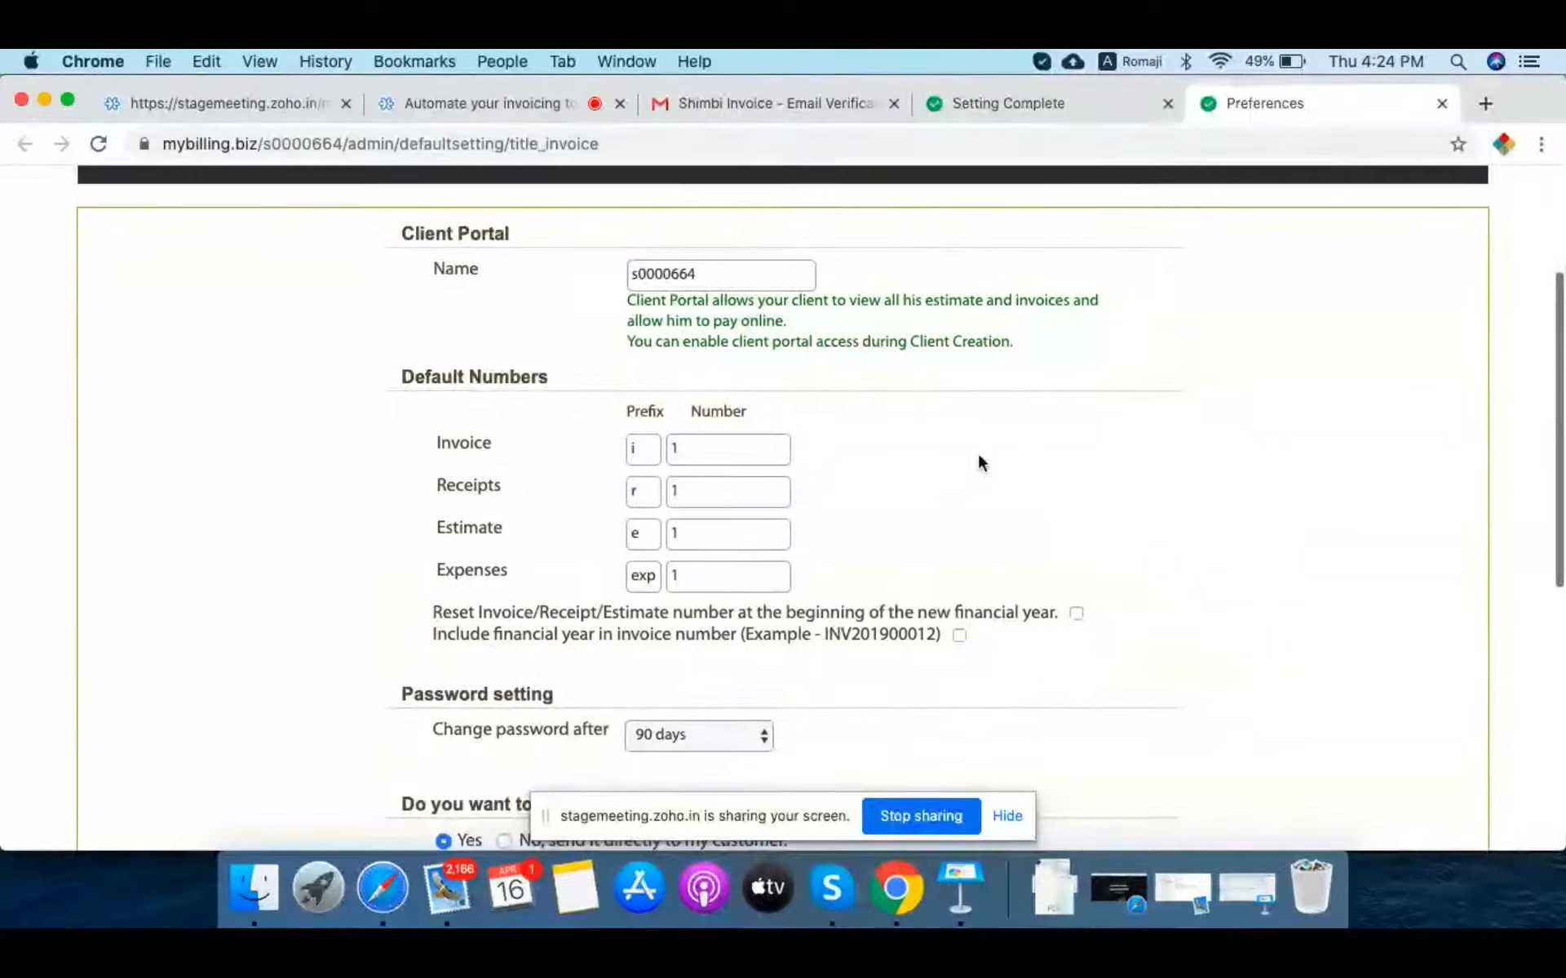
left_click(749, 284)
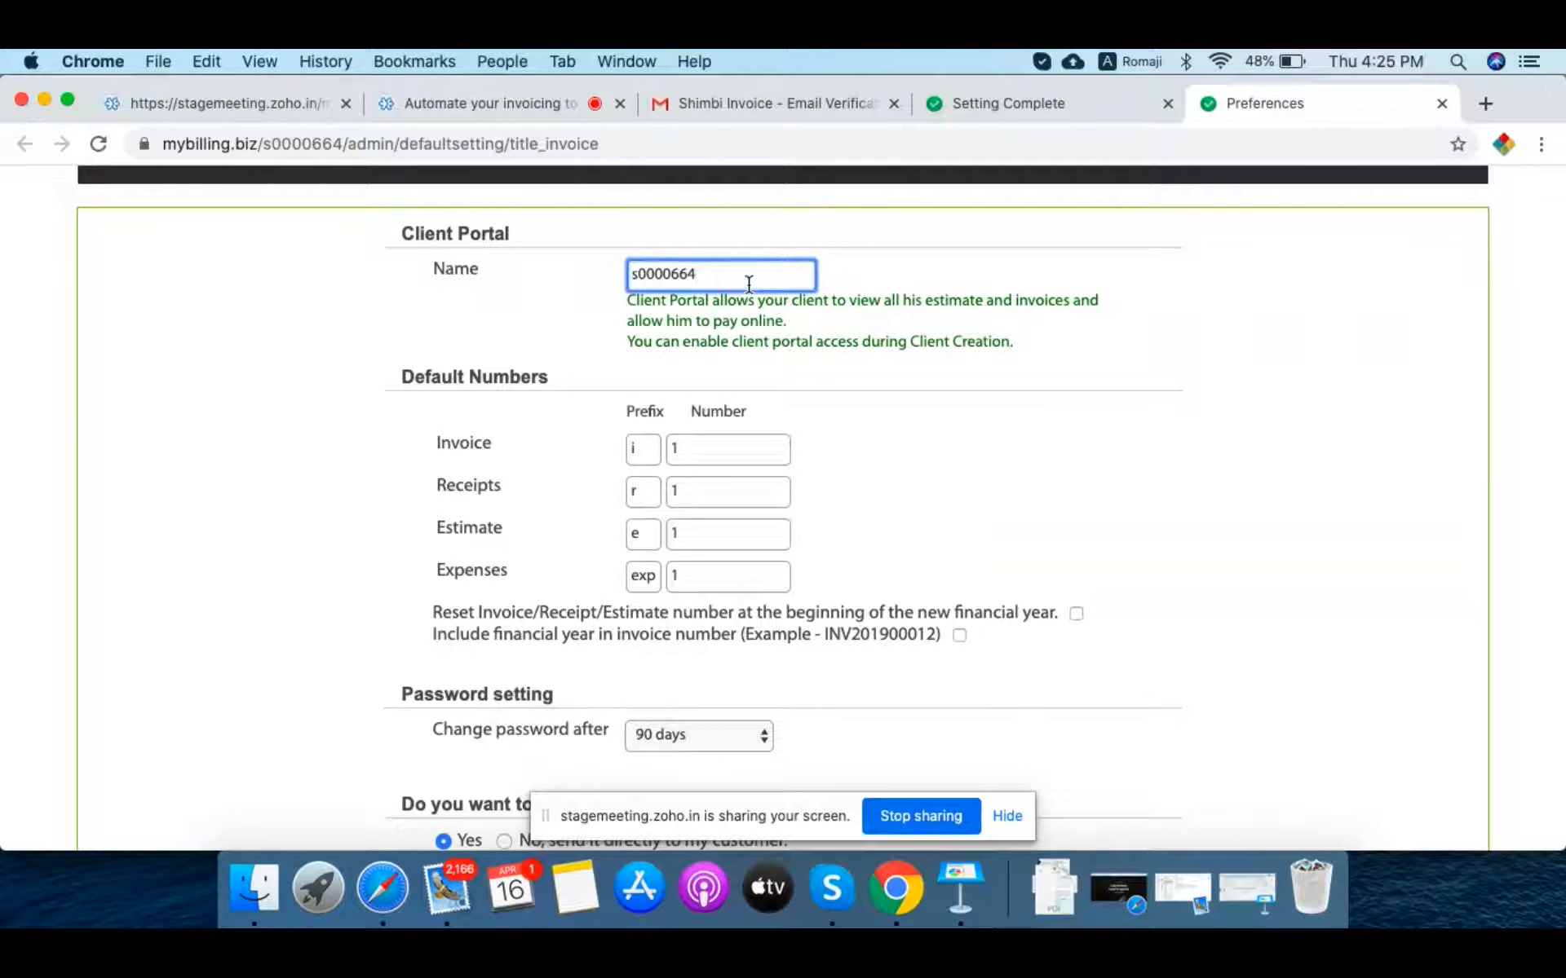
key("BackSpace")
key("BackSpace")
key("BackSpace")
key("BackSpace")
key("BackSpace")
key("BackSpace")
key("BackSpace")
key("BackSpace")
type("sweettooth")
key("Tab")
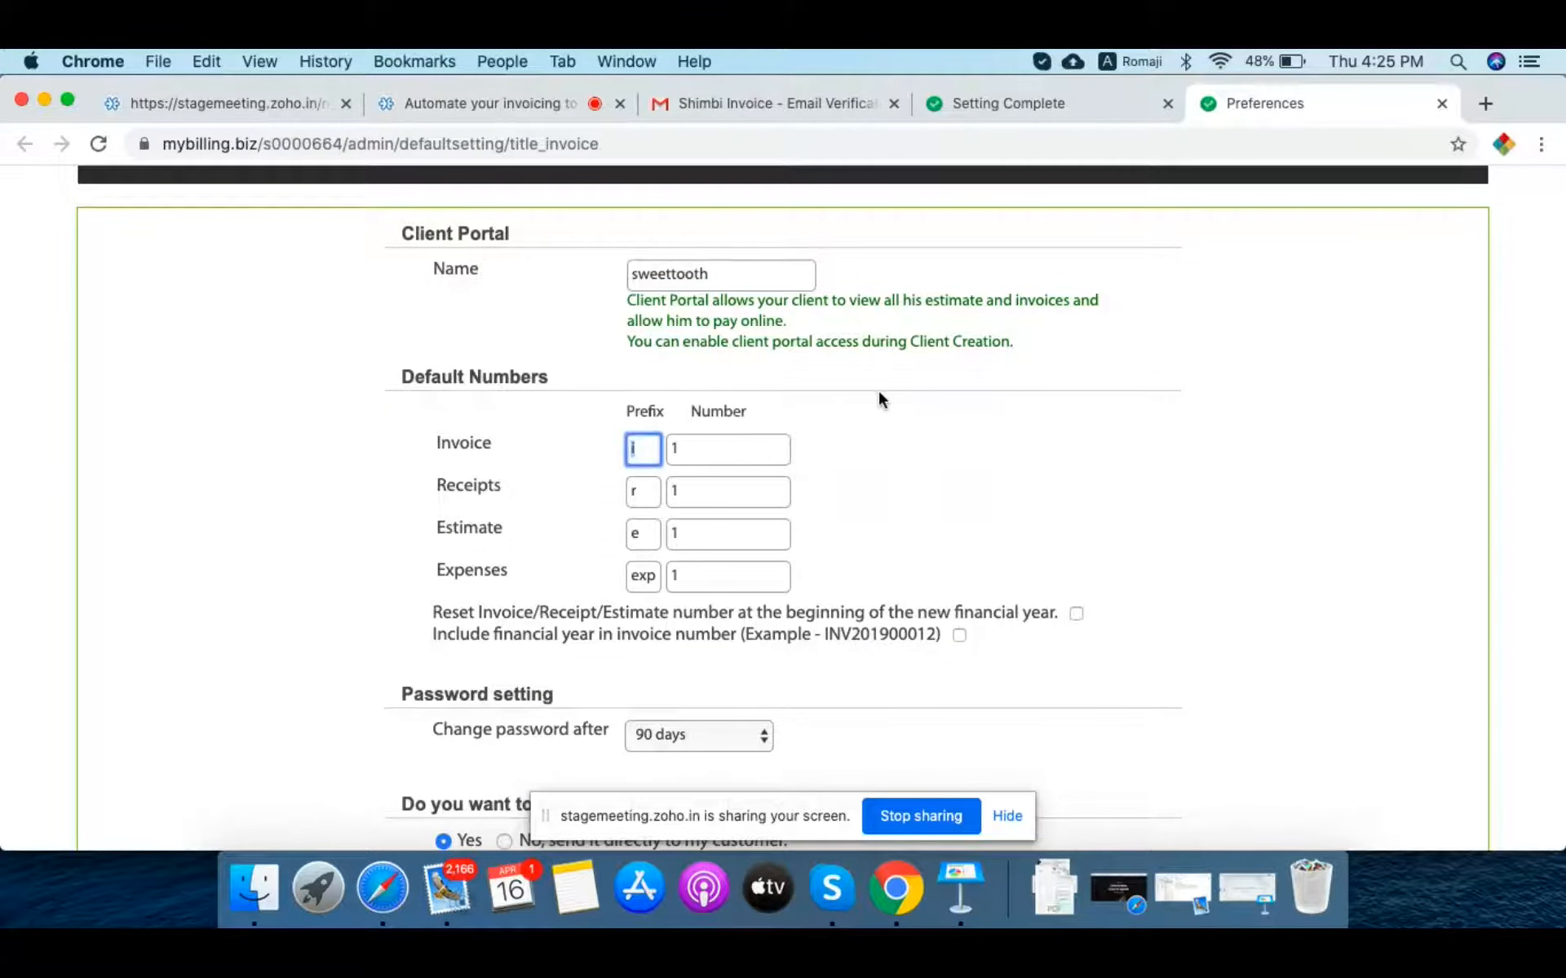
Step: Include the financial year in numbering and set prefixes I, R, E and EXP
scroll(878, 399, "down", 3)
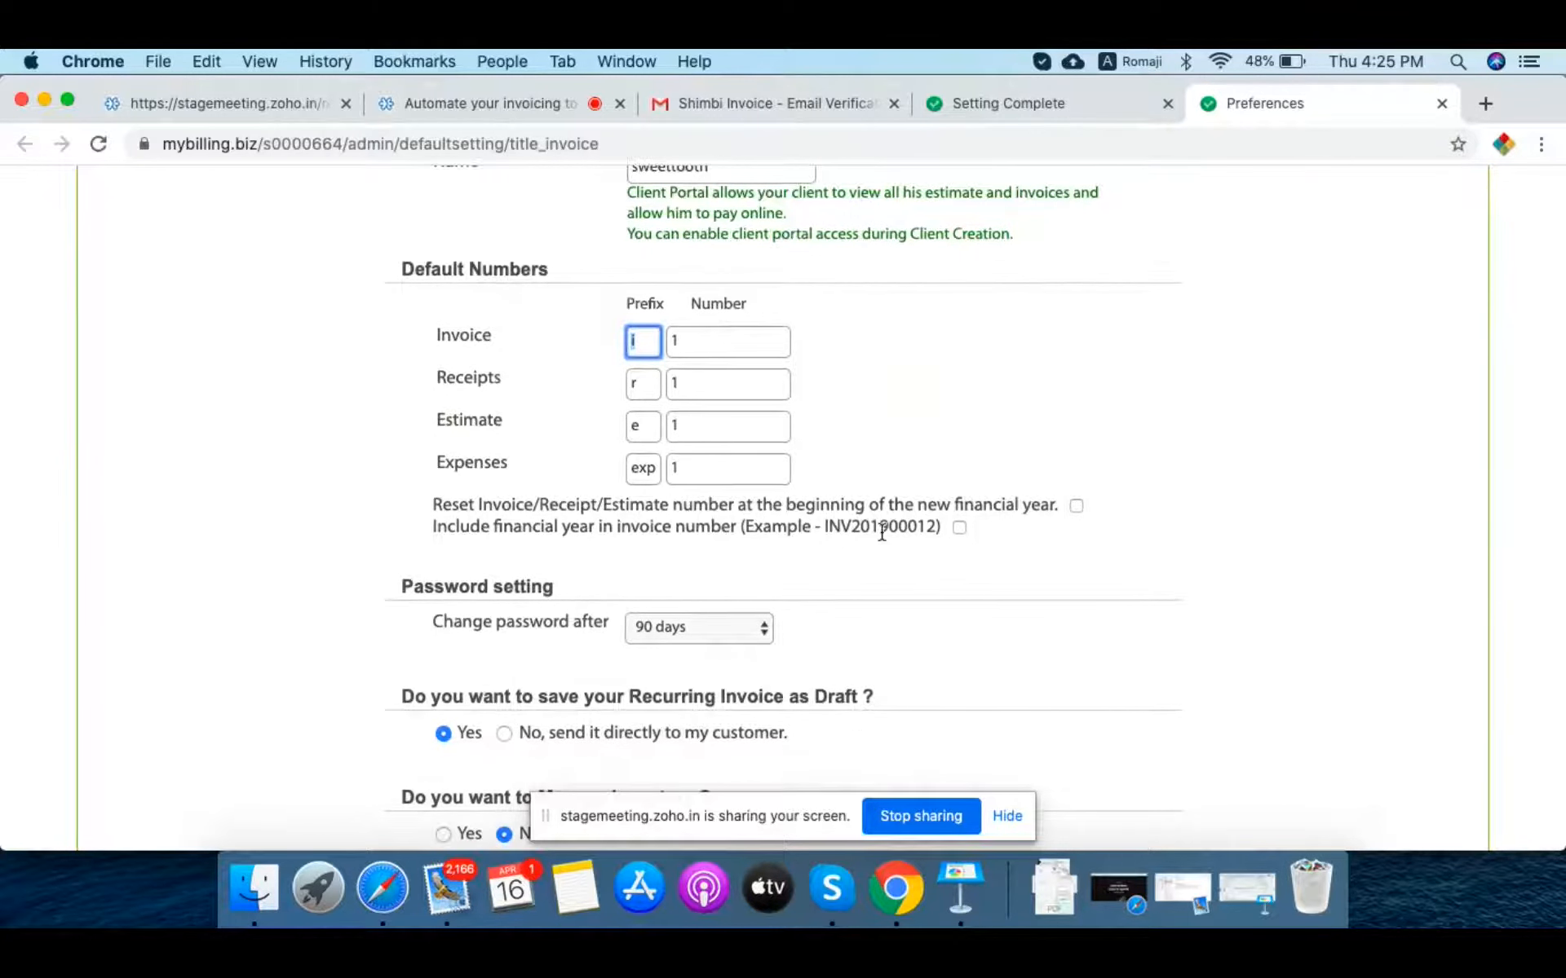
left_click(959, 529)
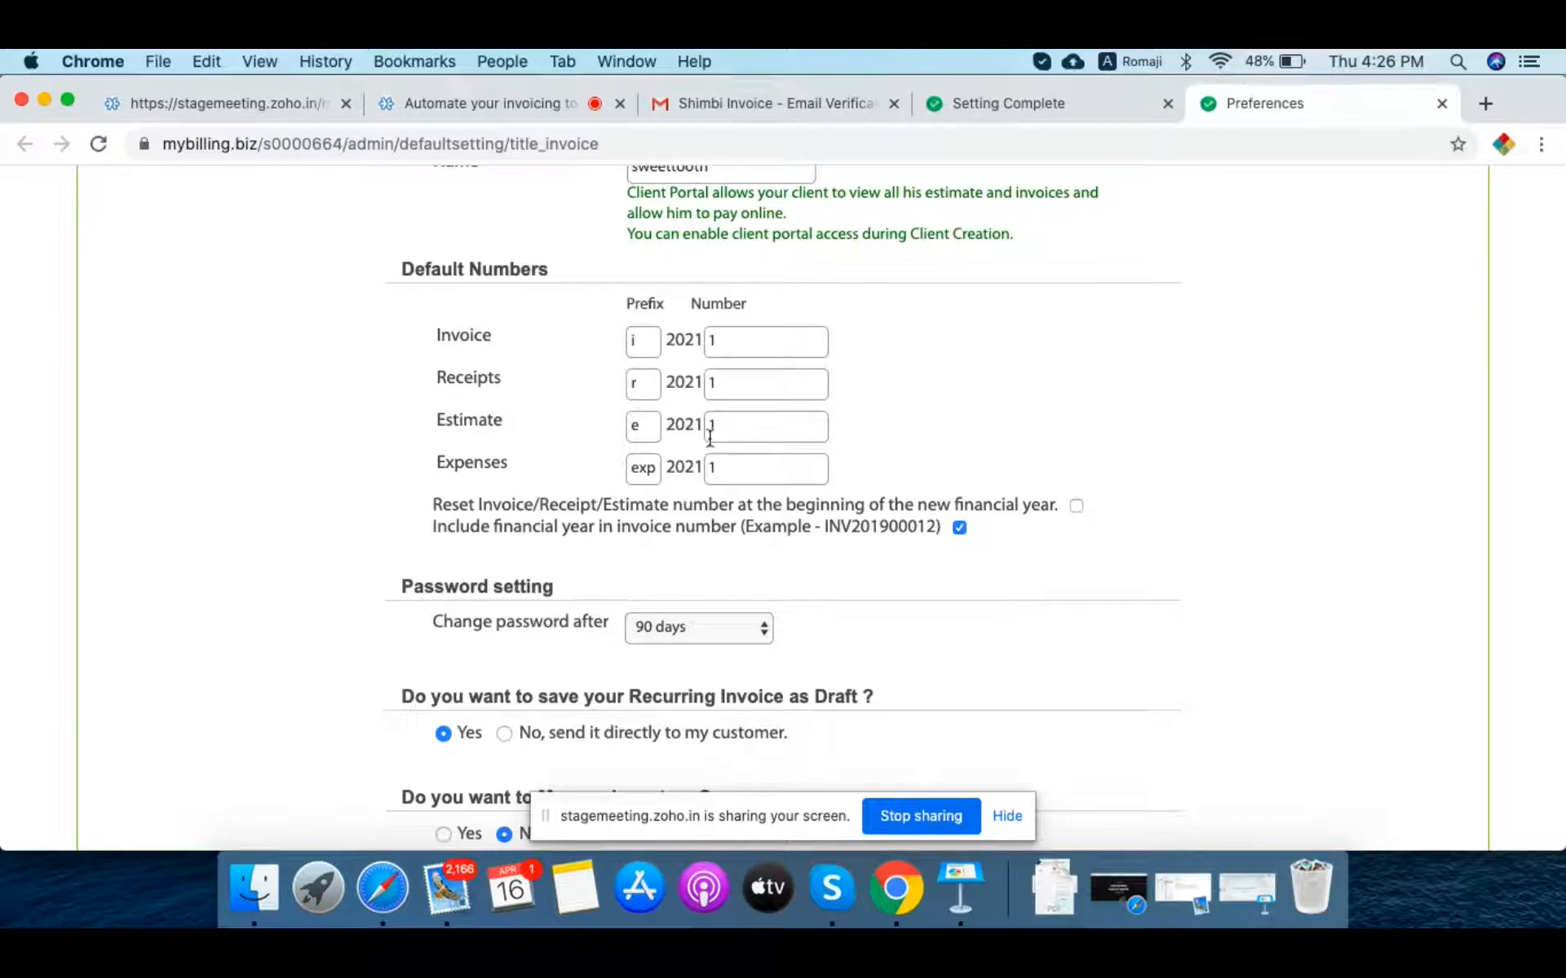
left_click(641, 340)
key("BackSpace")
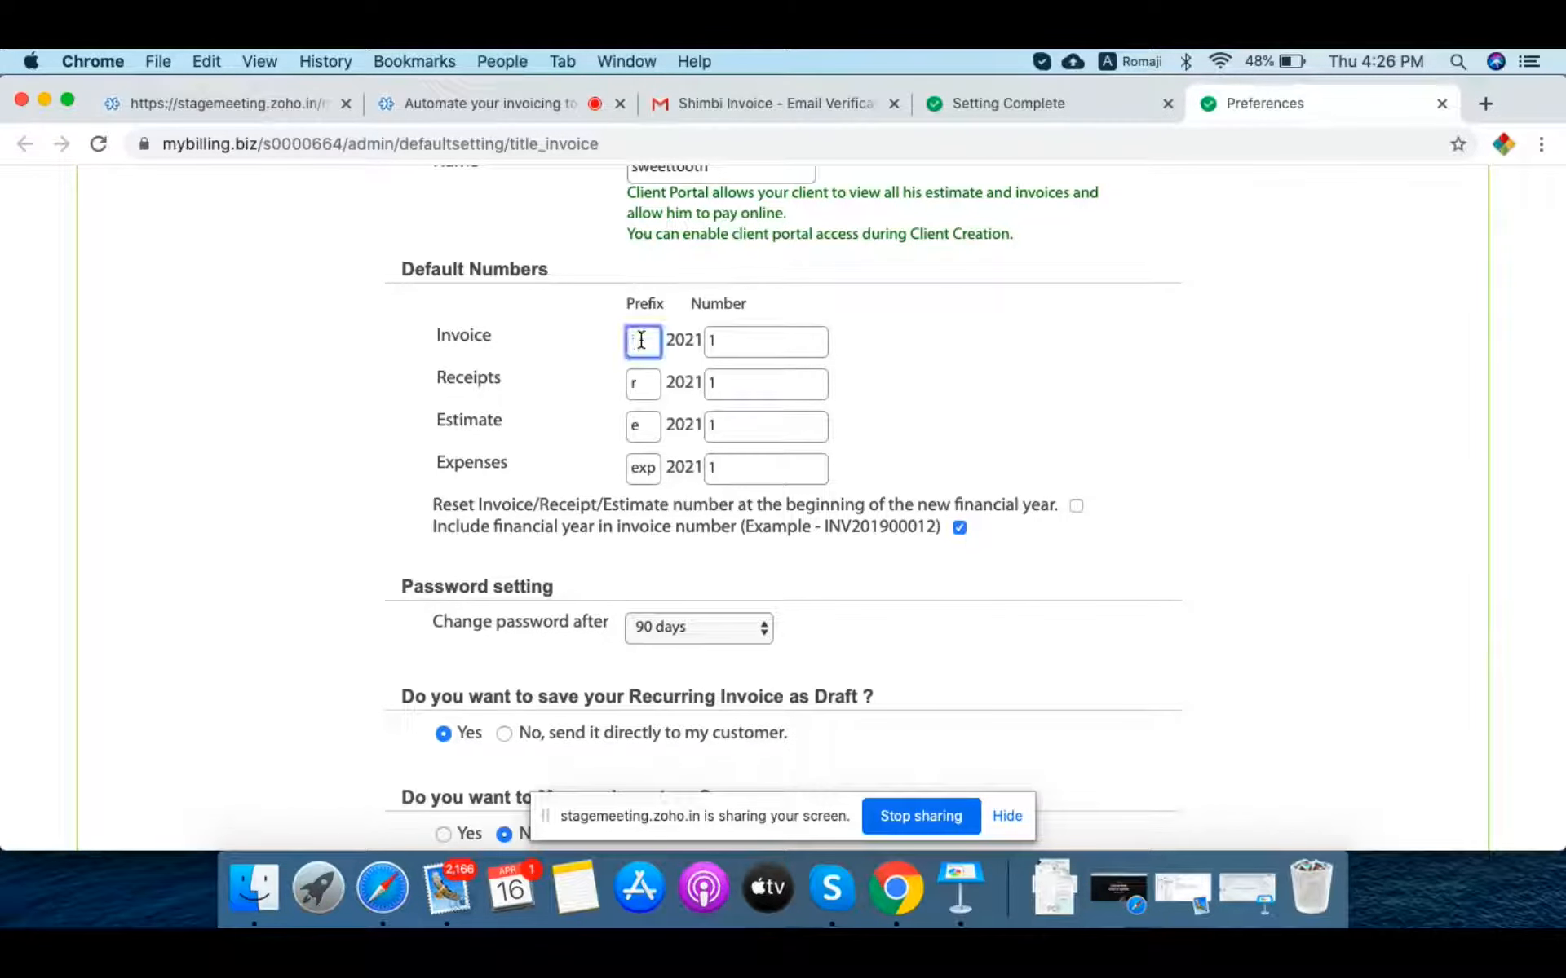
type("I")
key("Tab")
key("Tab")
type("R")
key("Tab")
key("Tab")
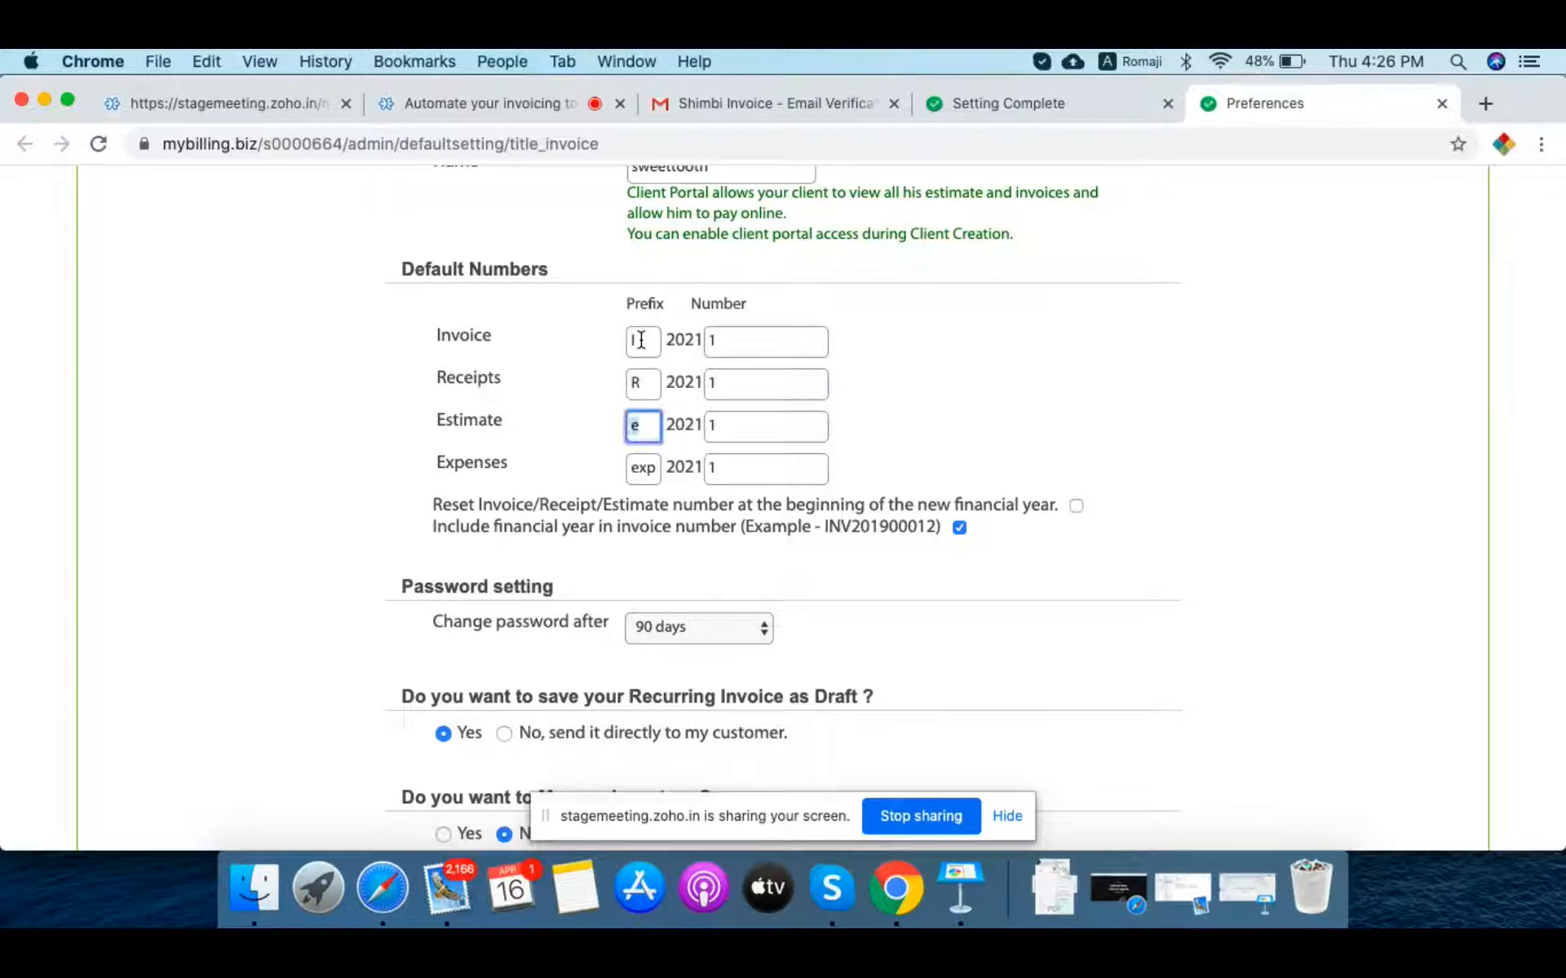
type("E")
key("Tab")
key("Tab")
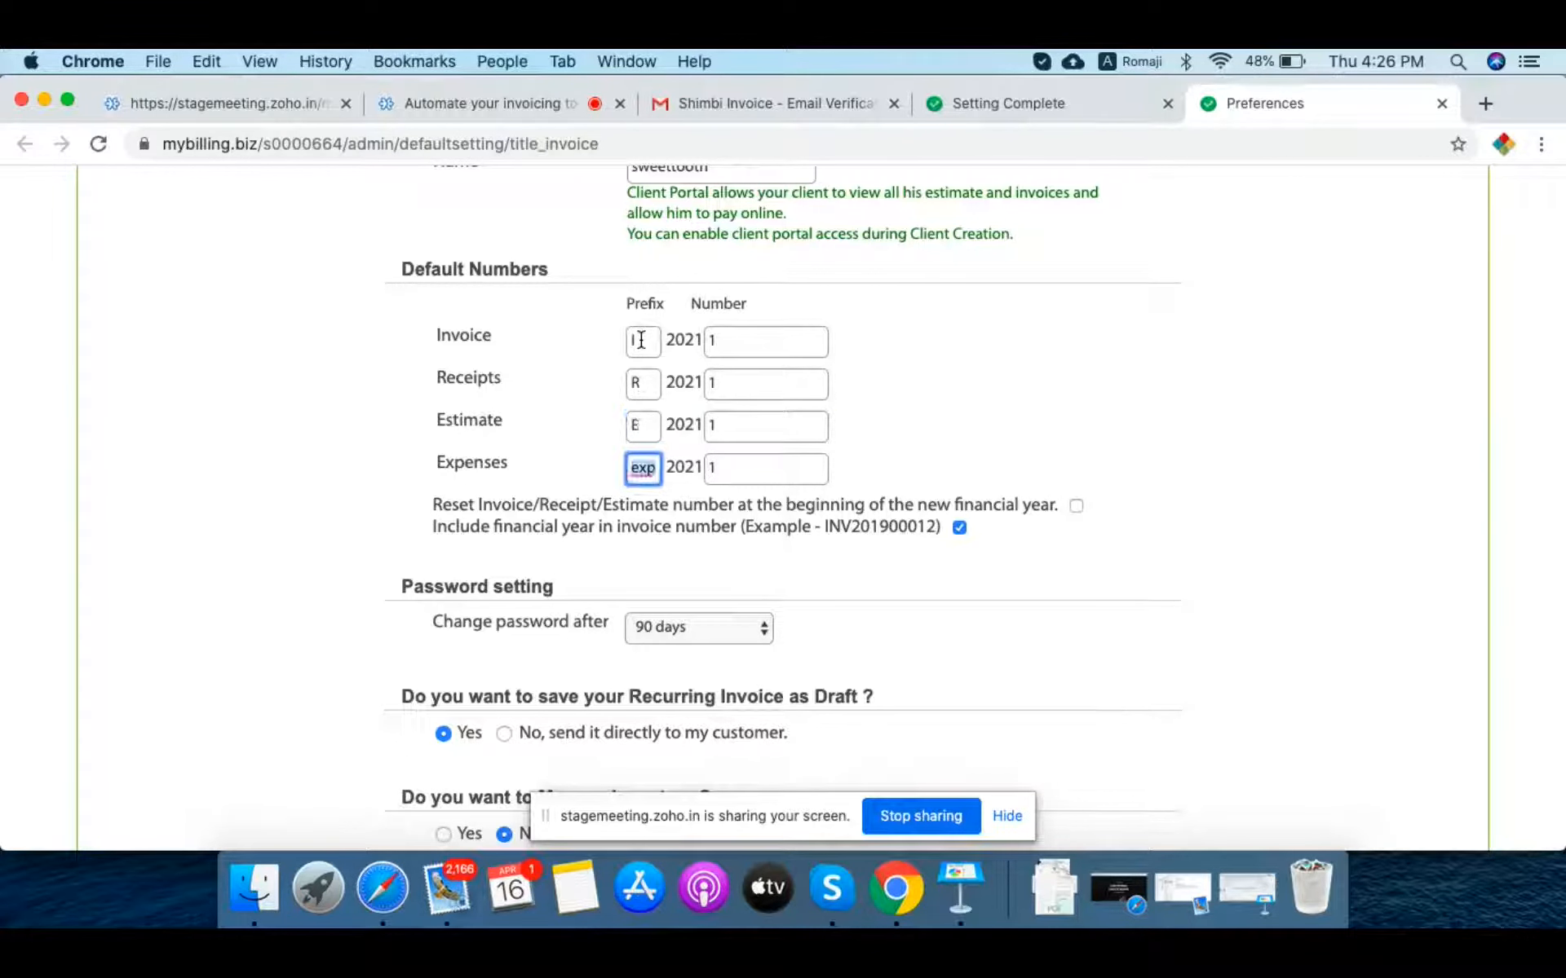
type("EXP")
left_click(970, 394)
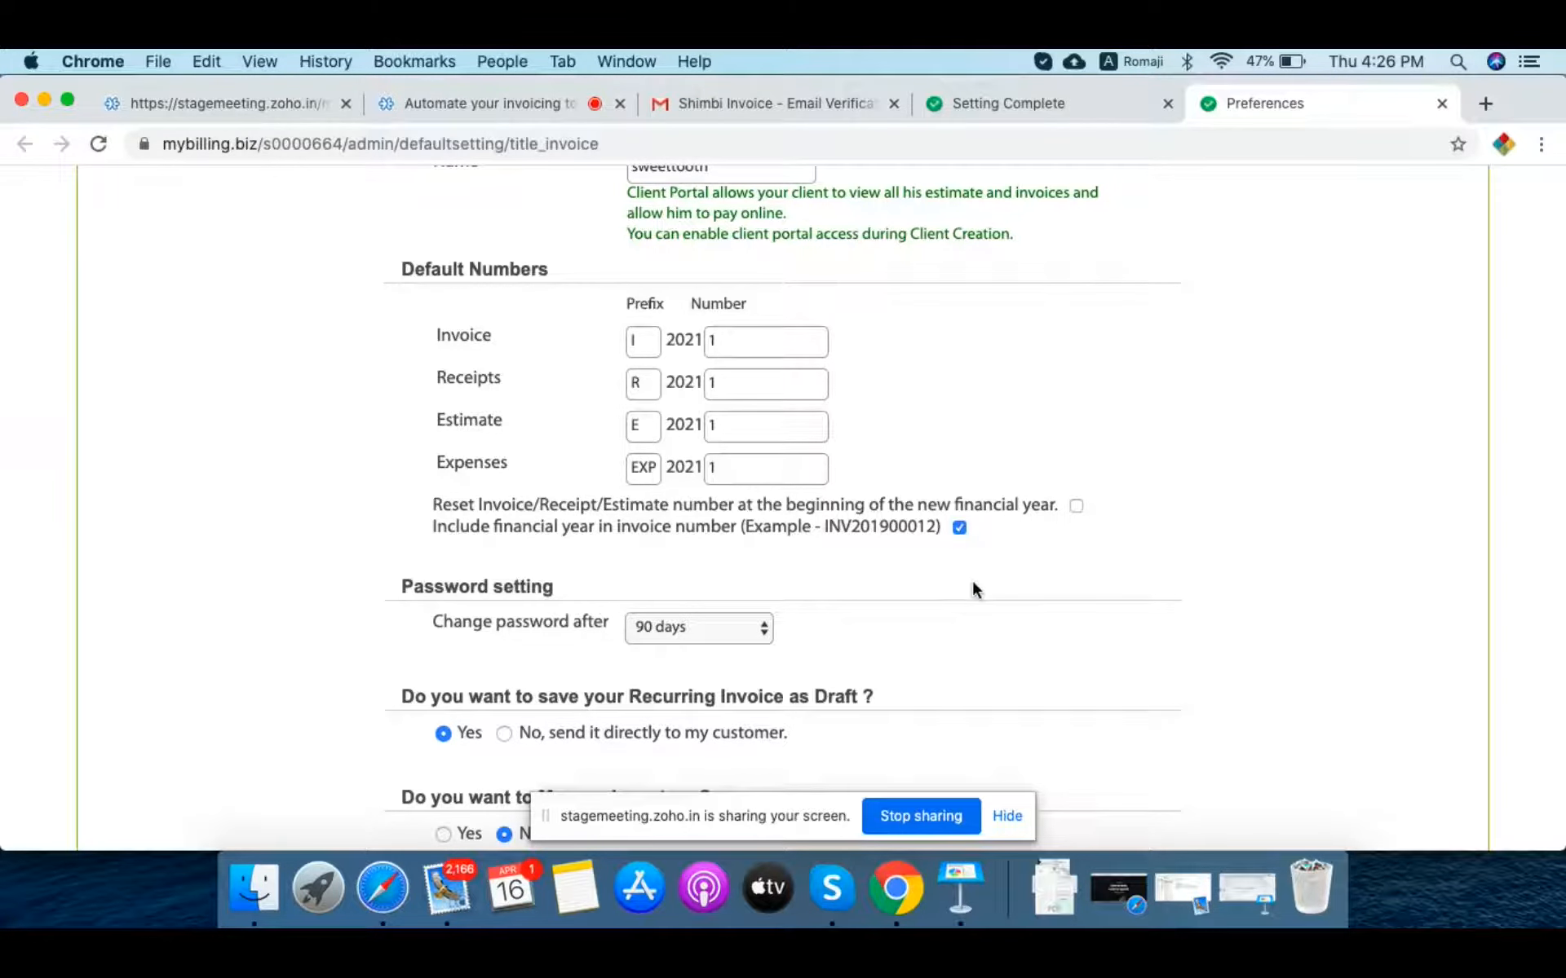
Step: Set 'Change password after' to 30 days and save the preferences
scroll(972, 584, "down", 5)
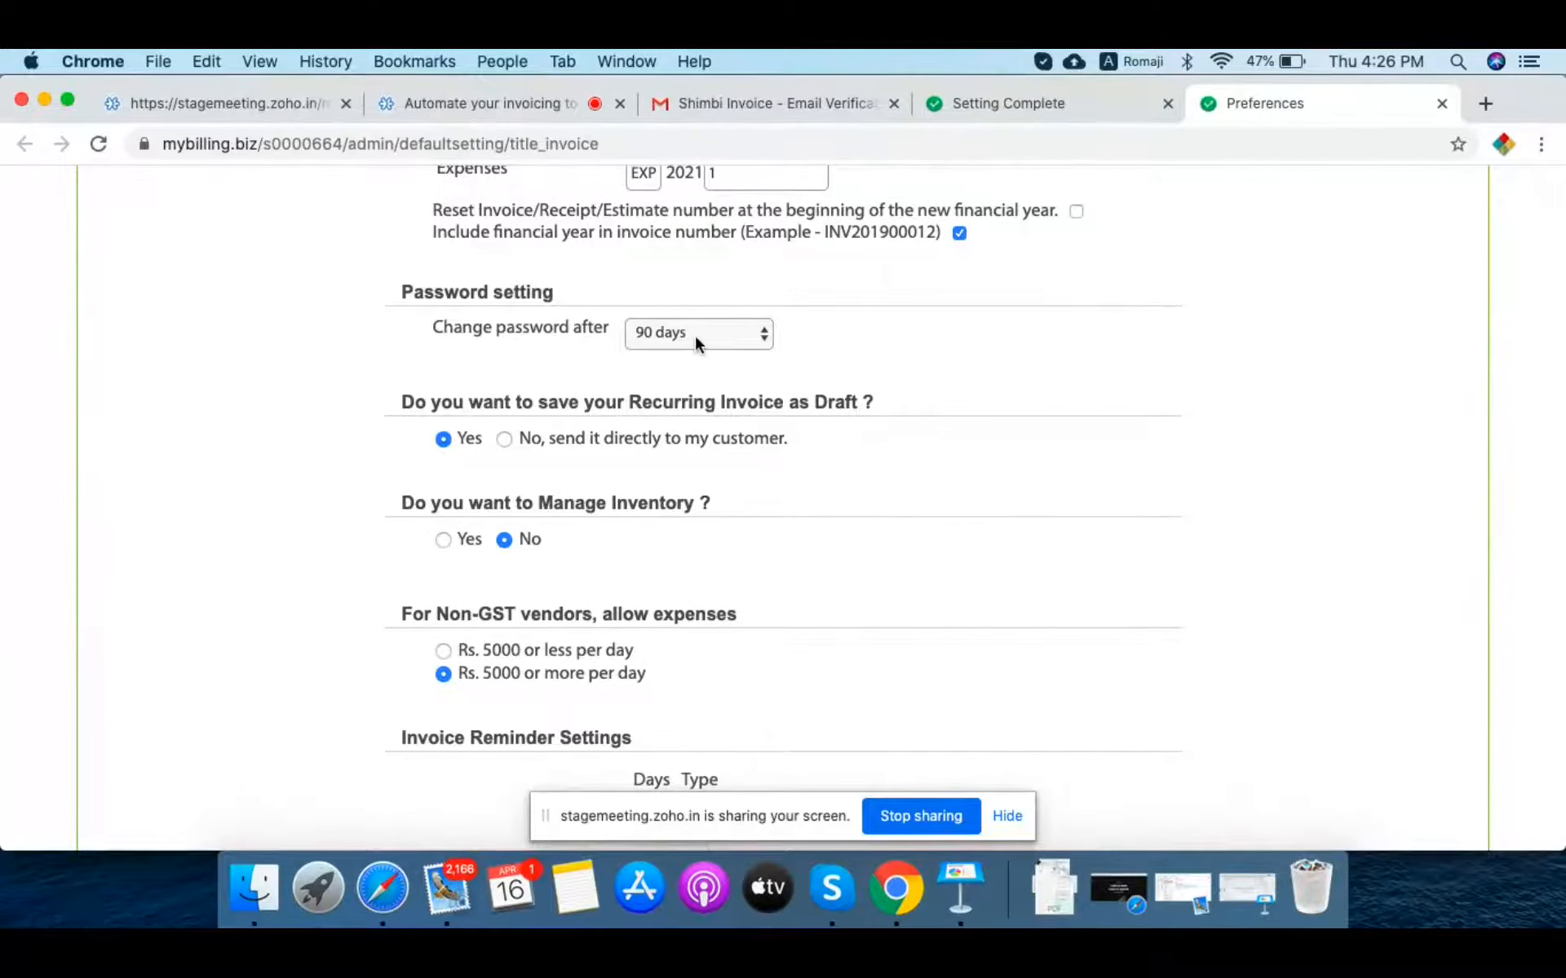
left_click(695, 336)
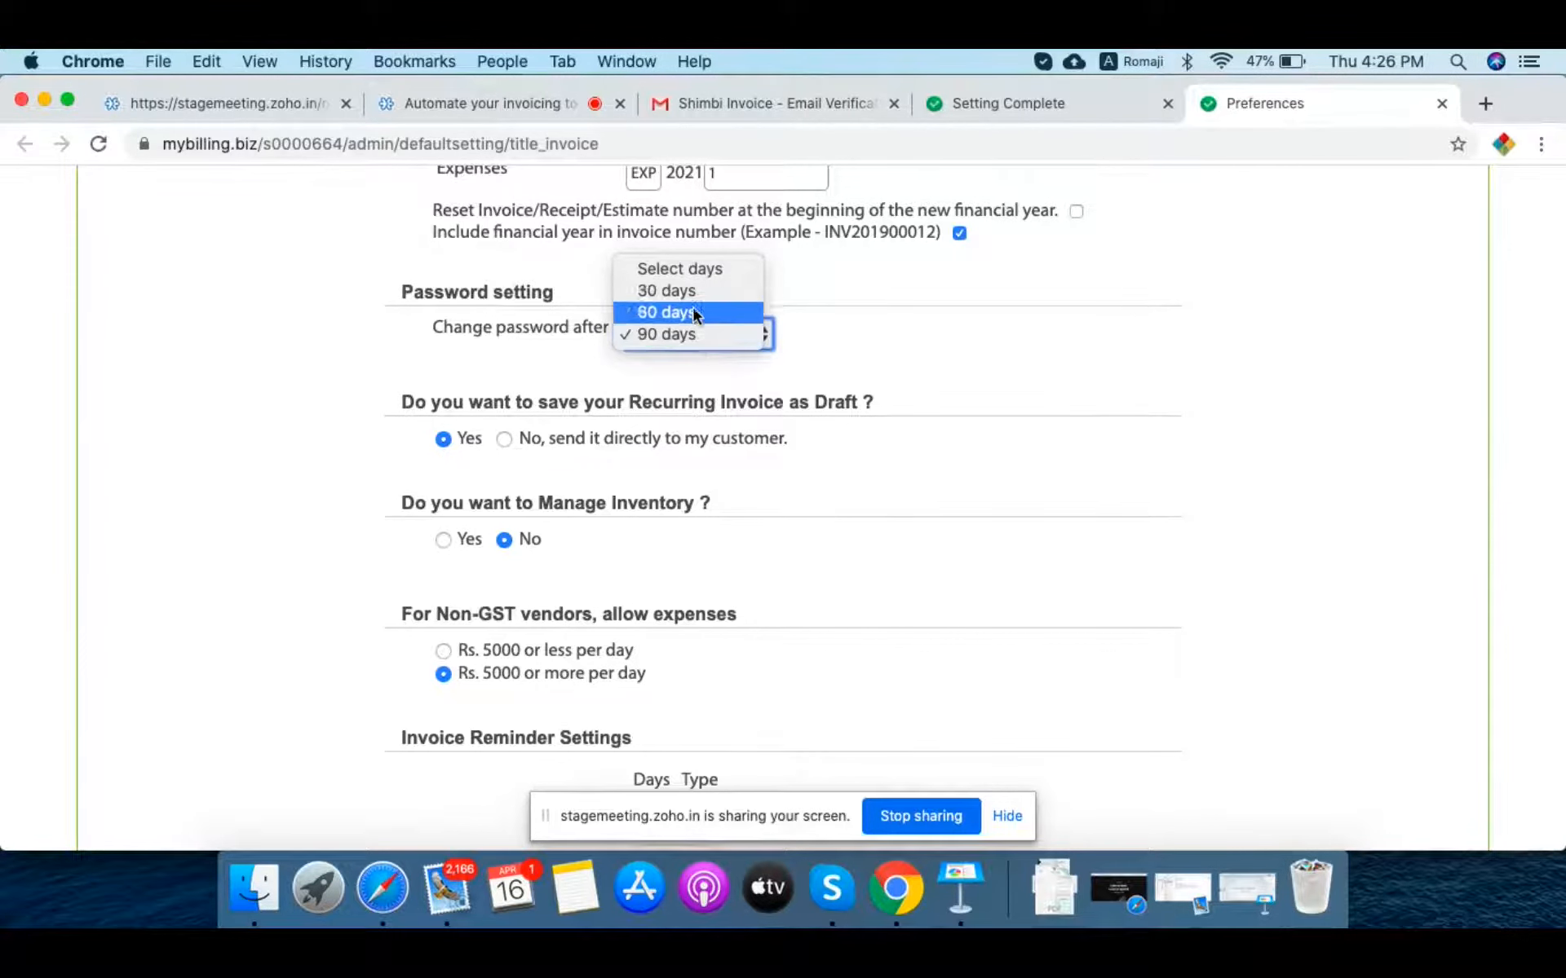
left_click(692, 296)
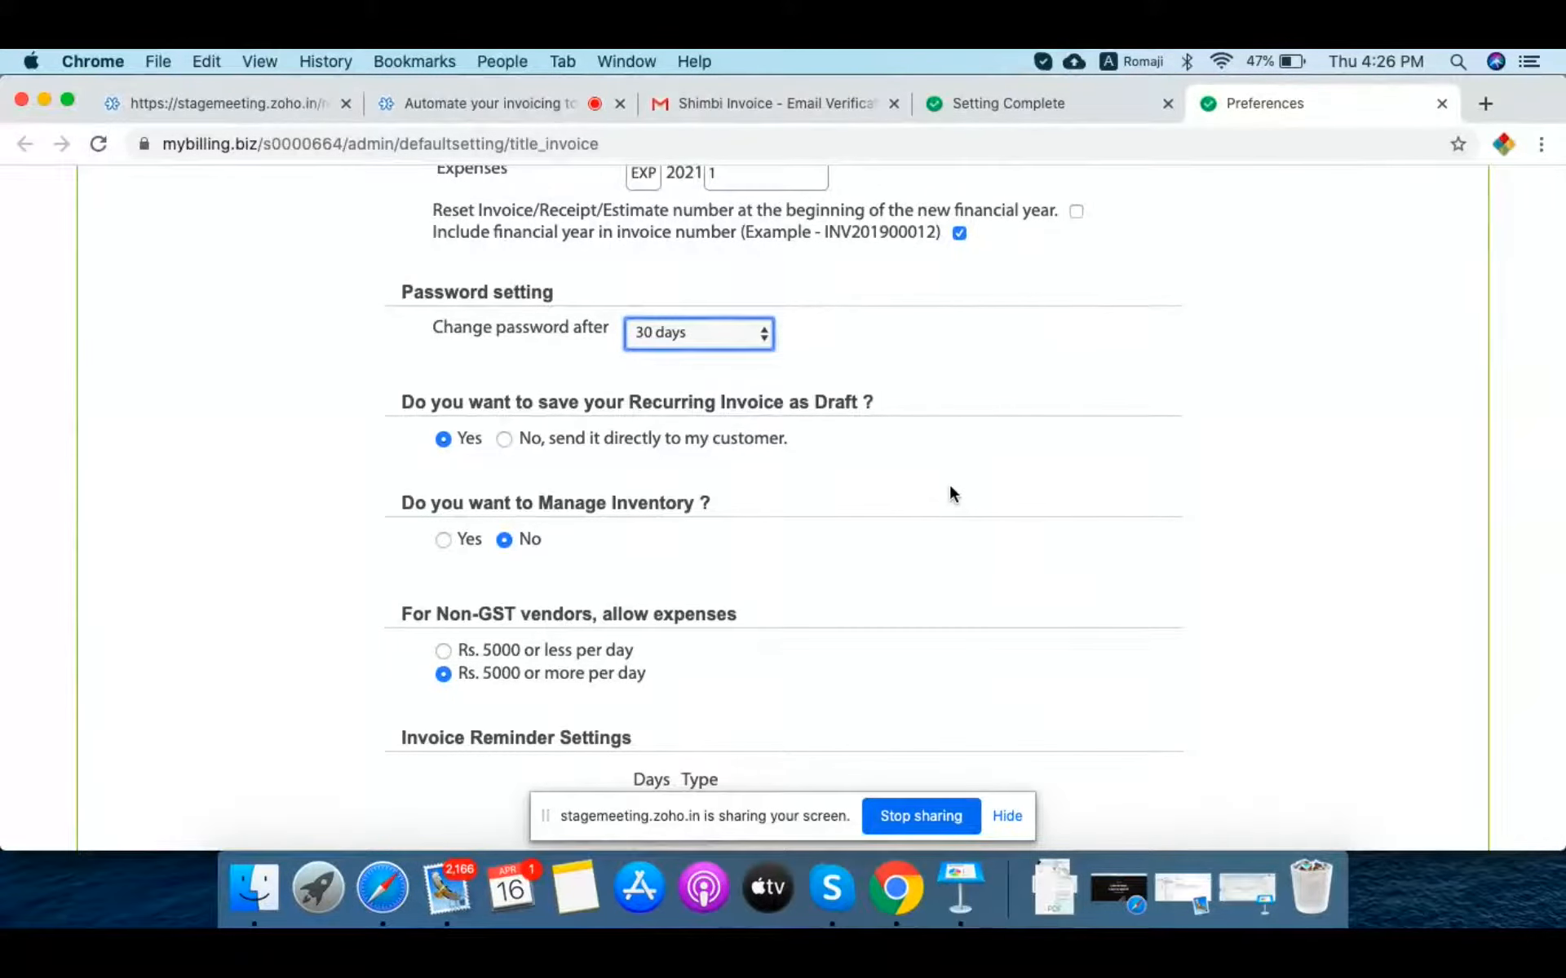
scroll(951, 493, "down", 2)
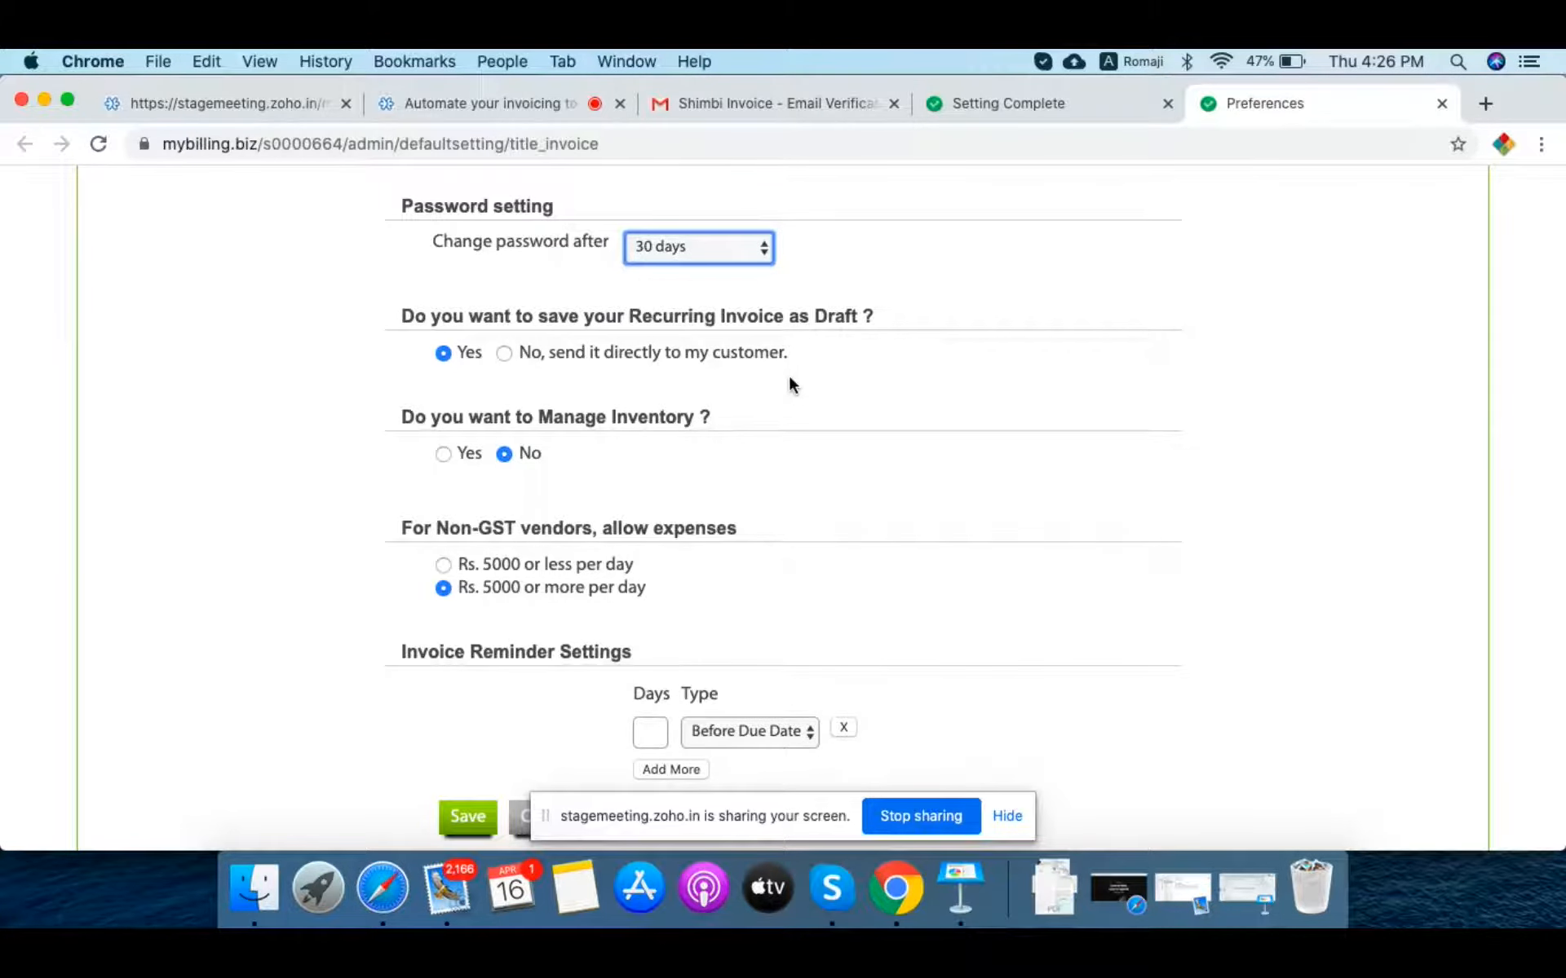
scroll(789, 377, "up", 1)
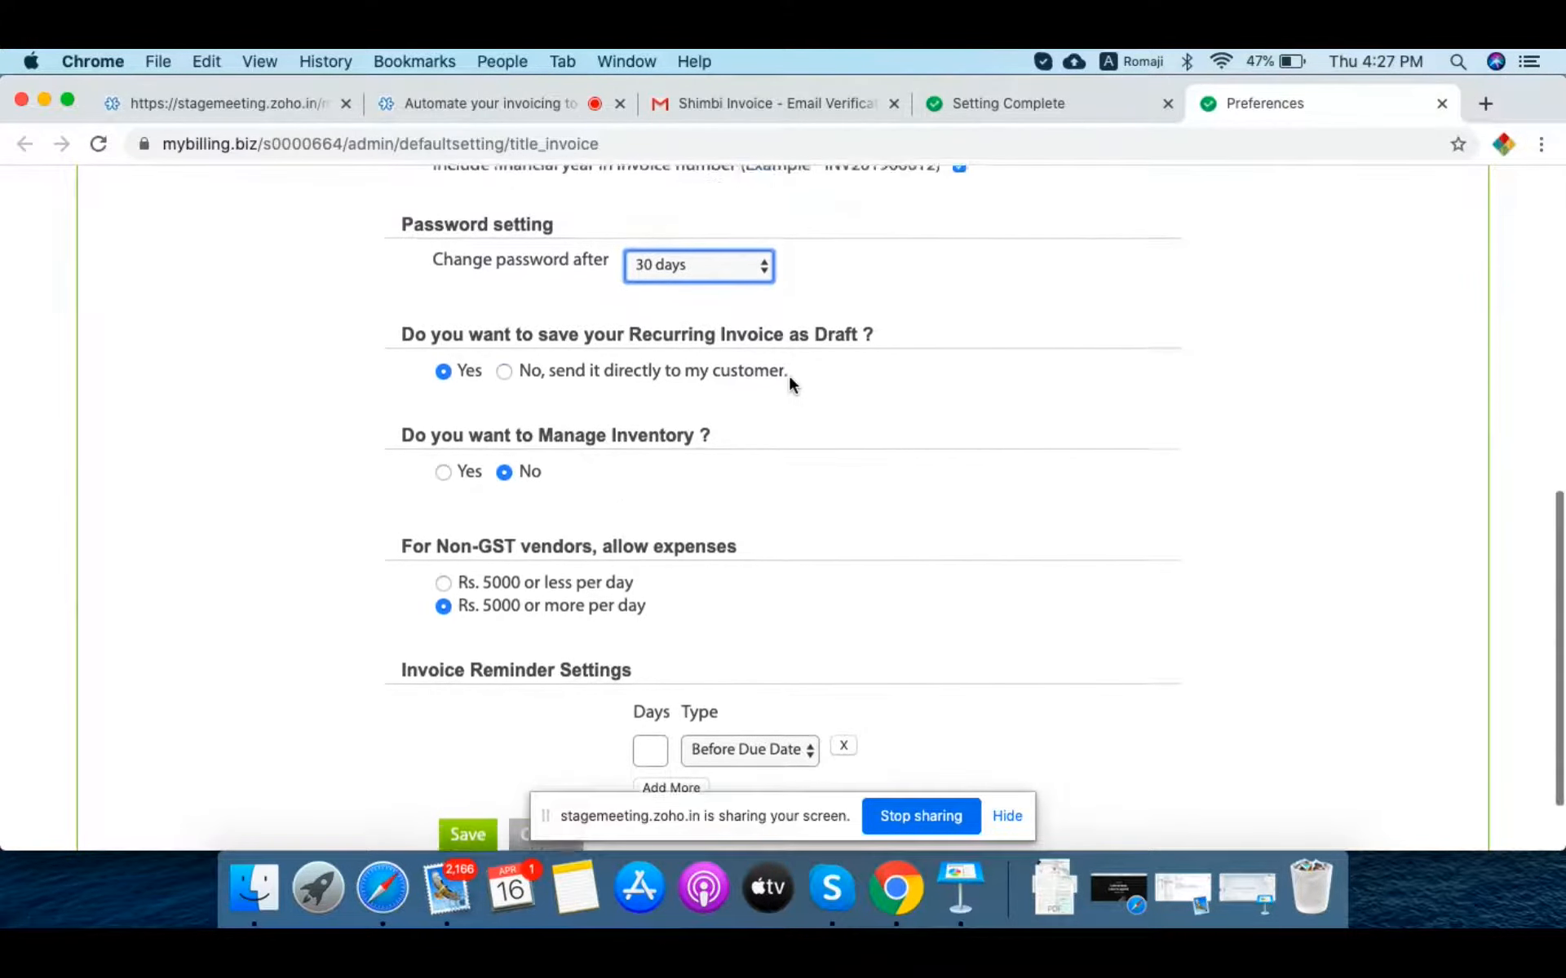
scroll(789, 377, "down", 2)
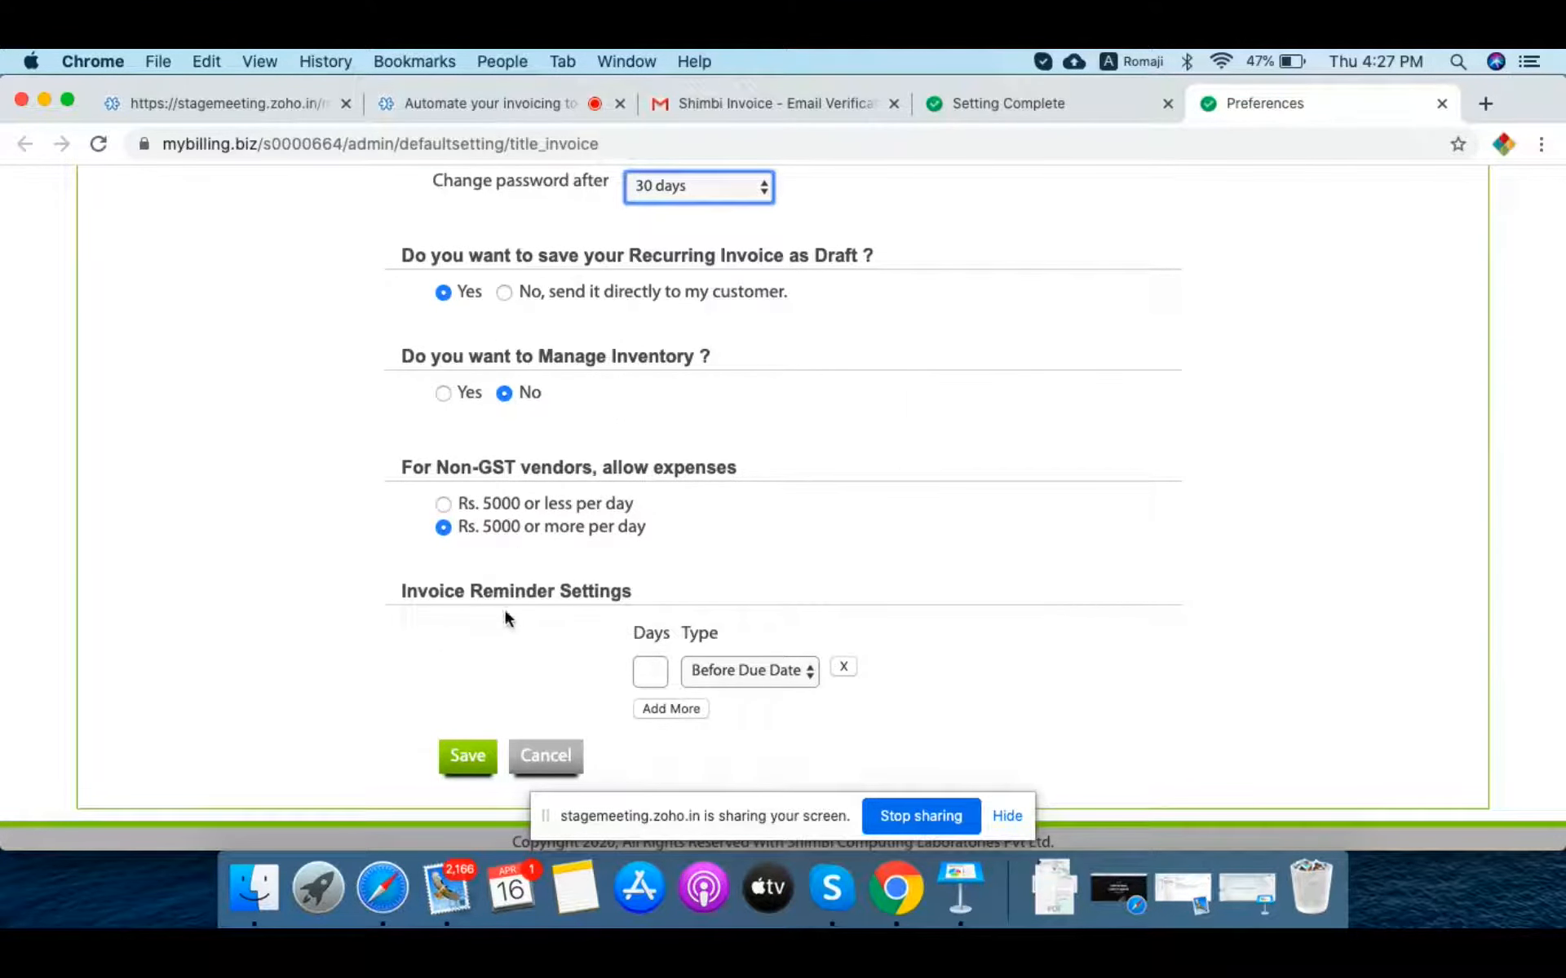
left_click(467, 767)
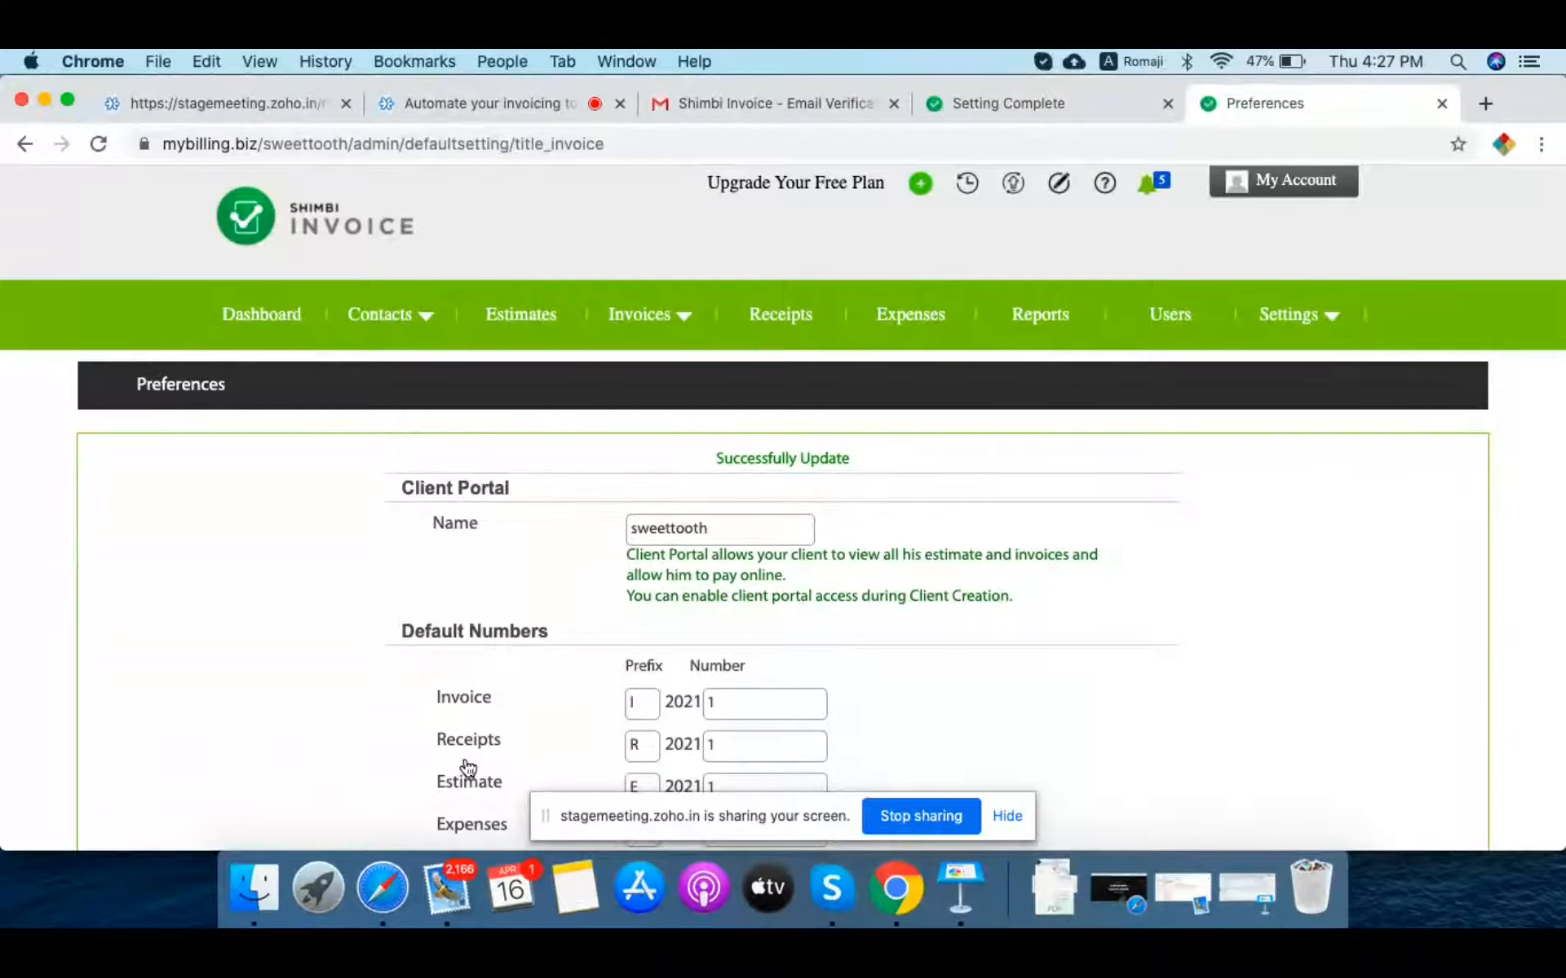
Step: Close the Preferences tab to return to the Setting Complete page
key("super+w")
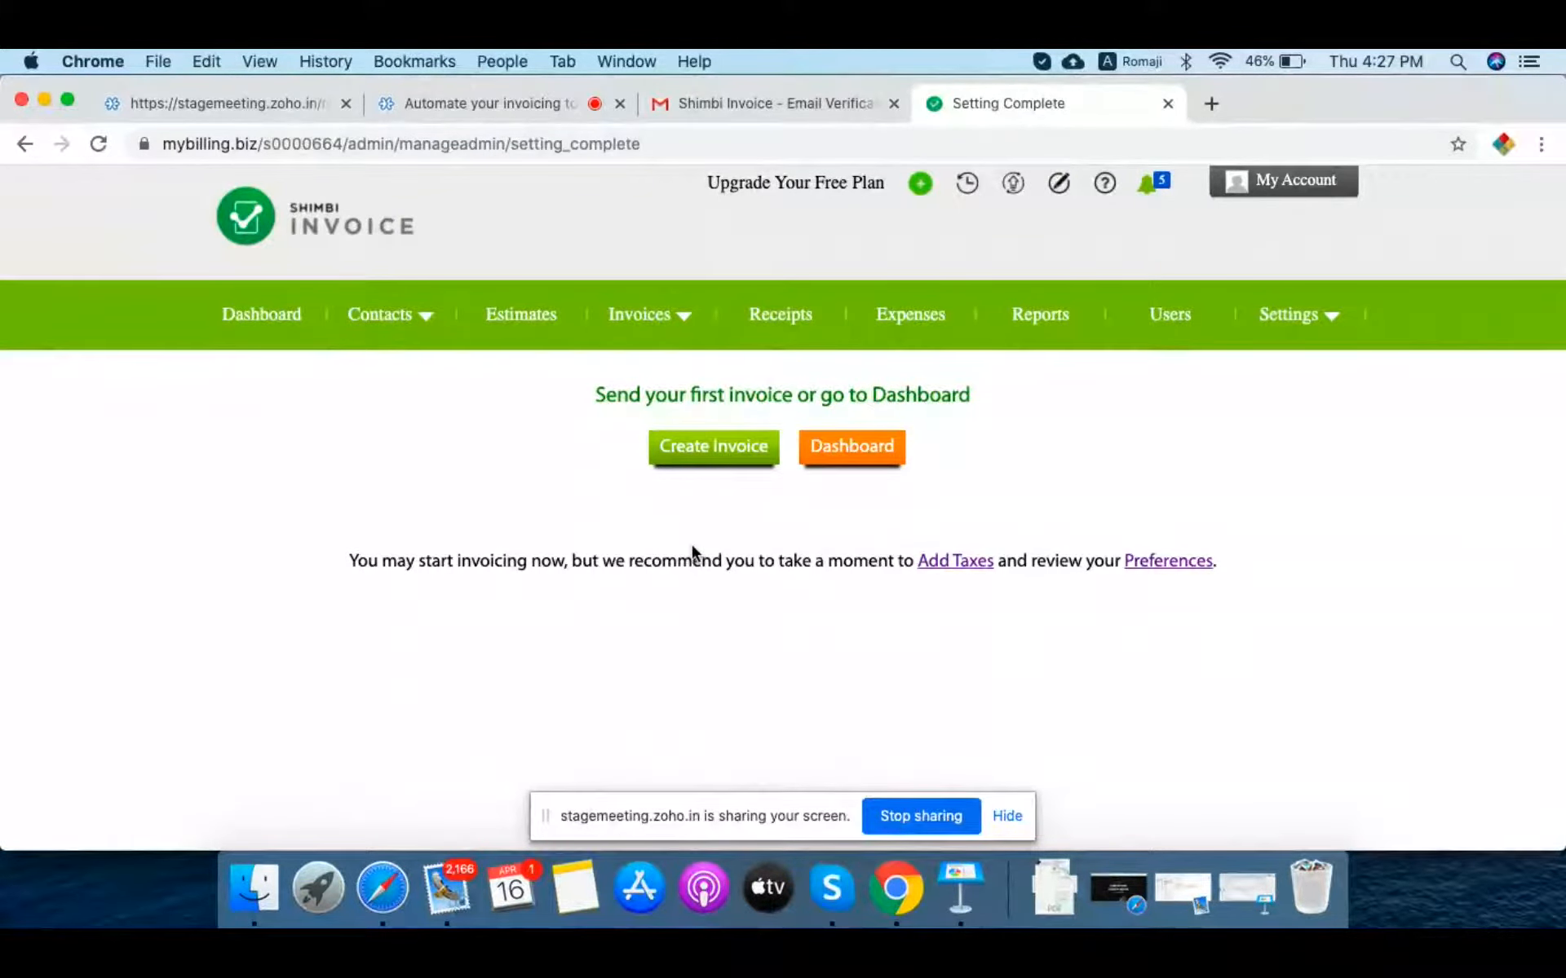
Step: Try creating the first invoice, then navigate back and reach the Shimbi Invoice signup page
left_click(697, 456)
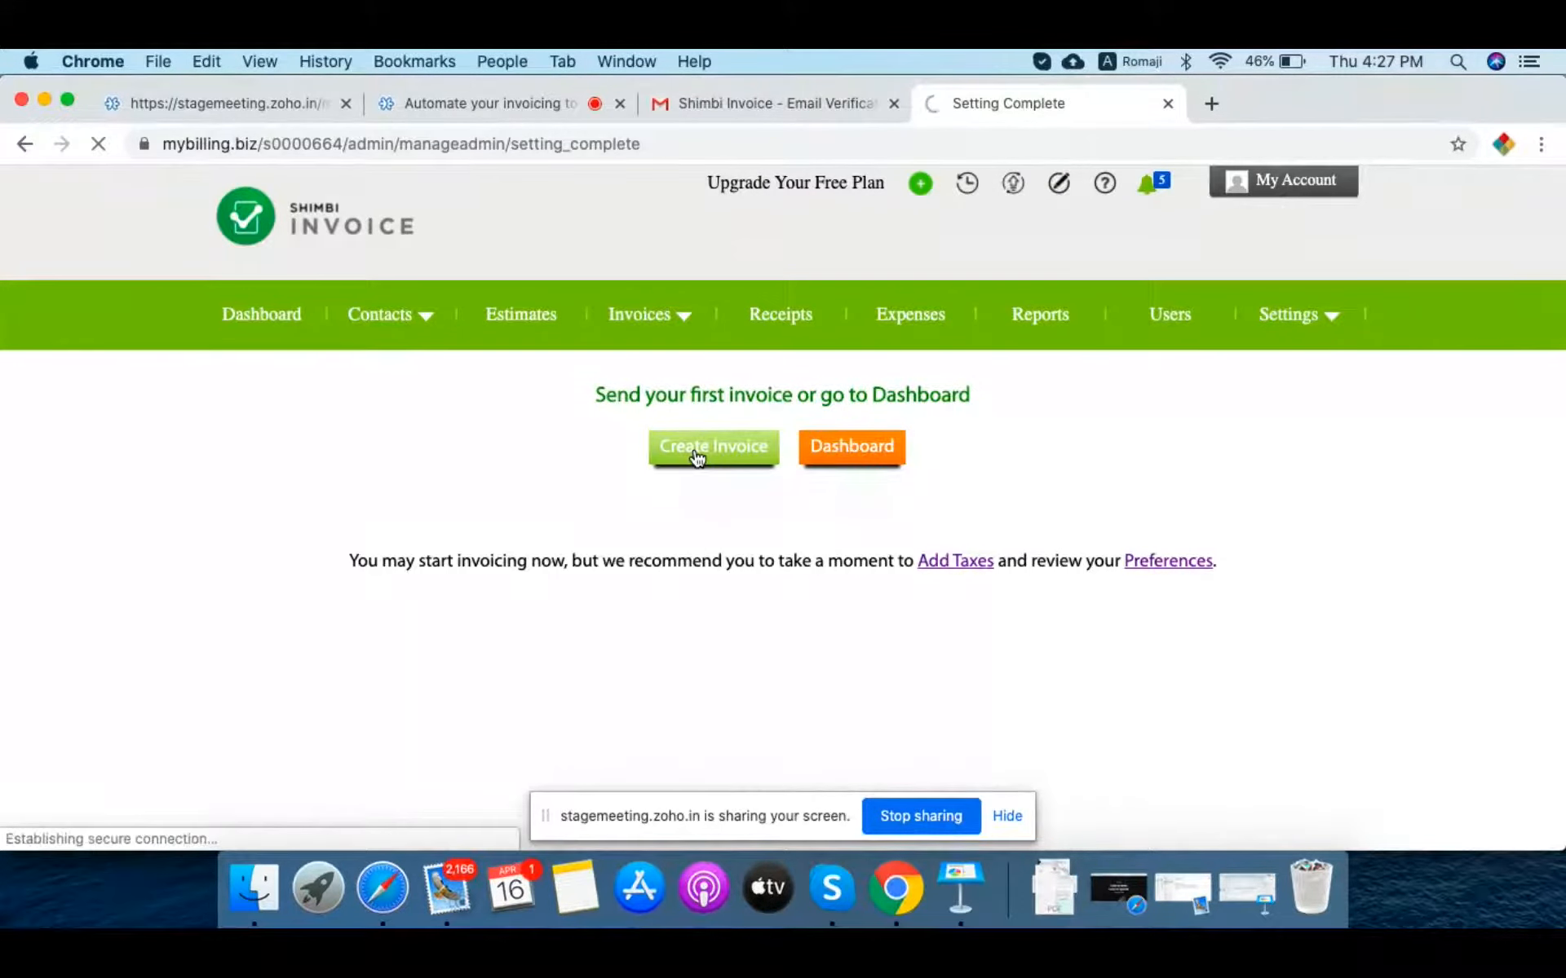
left_click(24, 145)
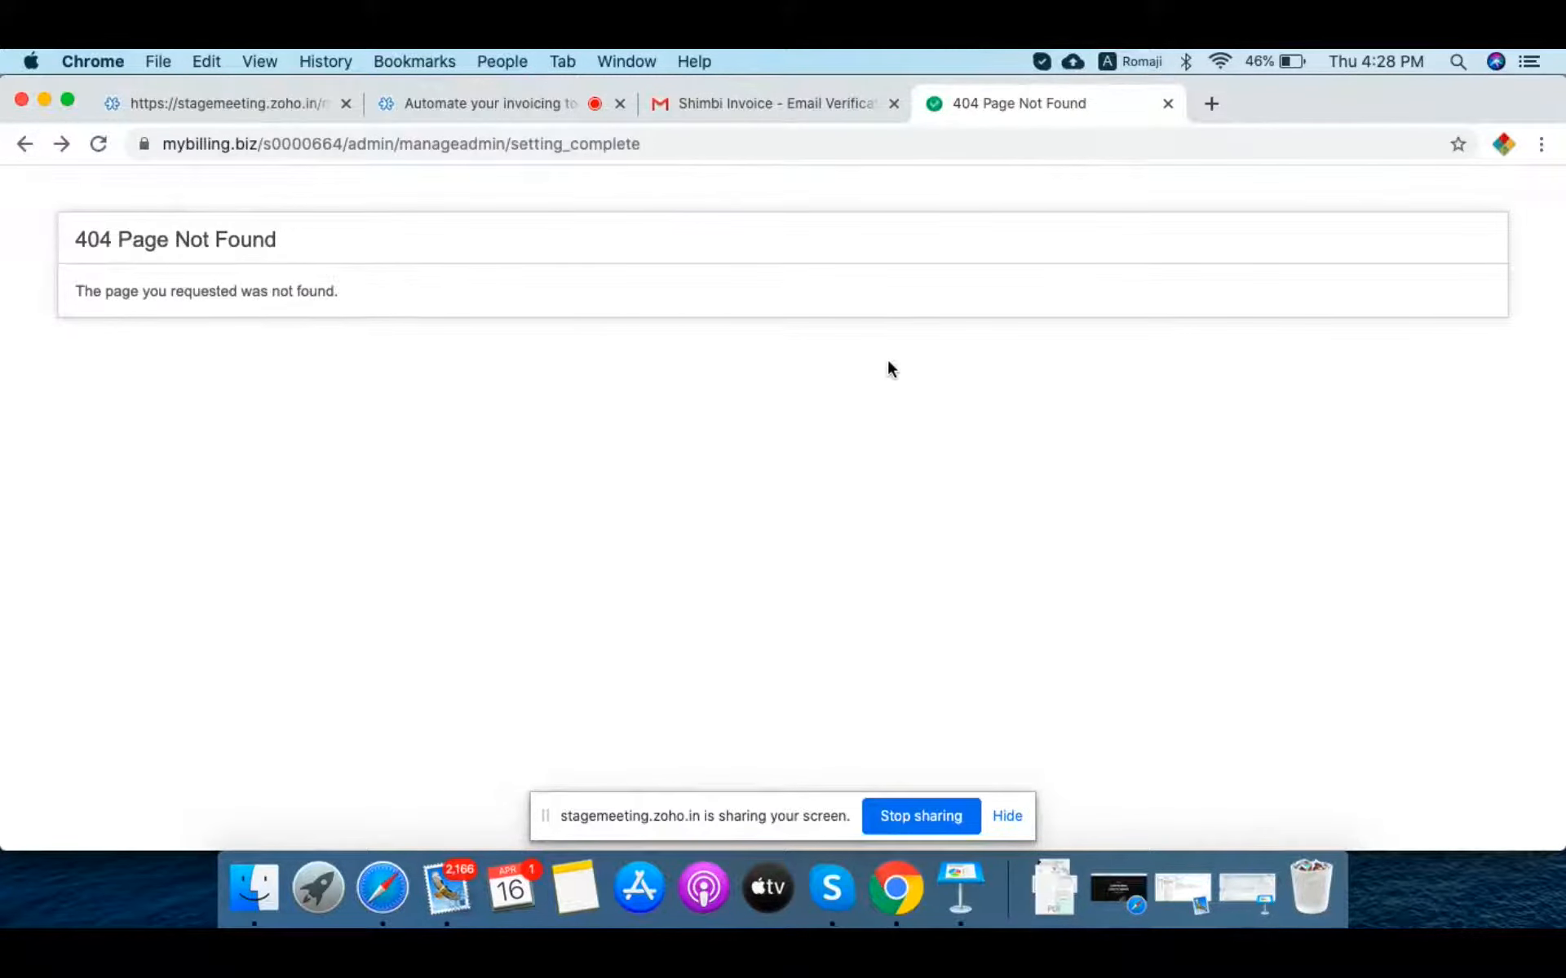
left_click(24, 145)
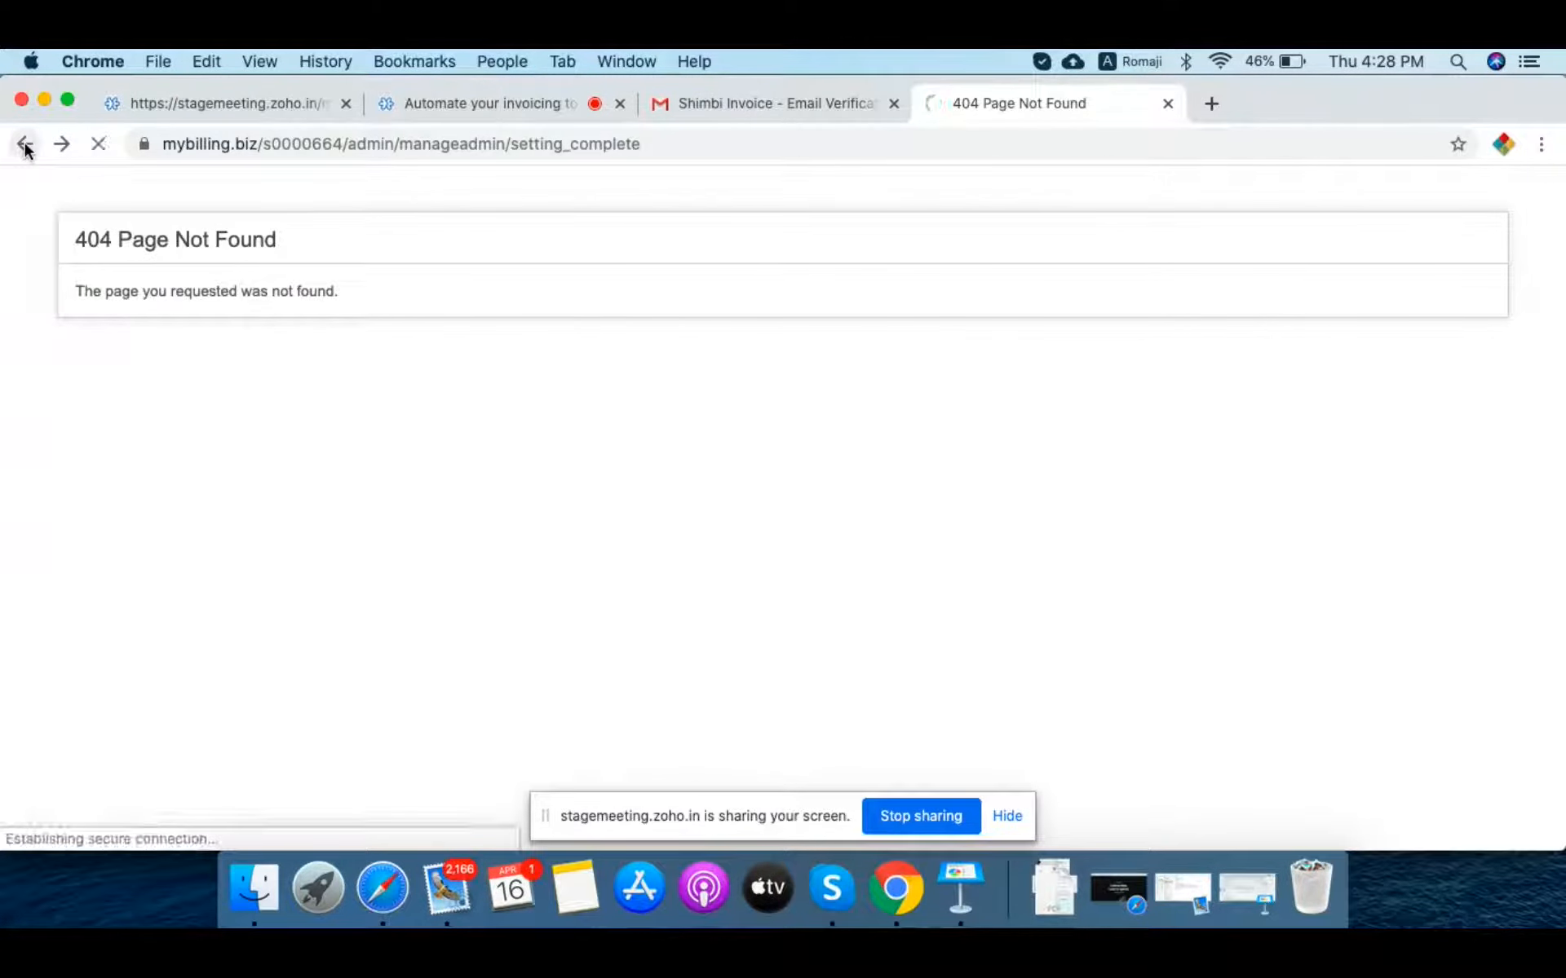
left_click(25, 145)
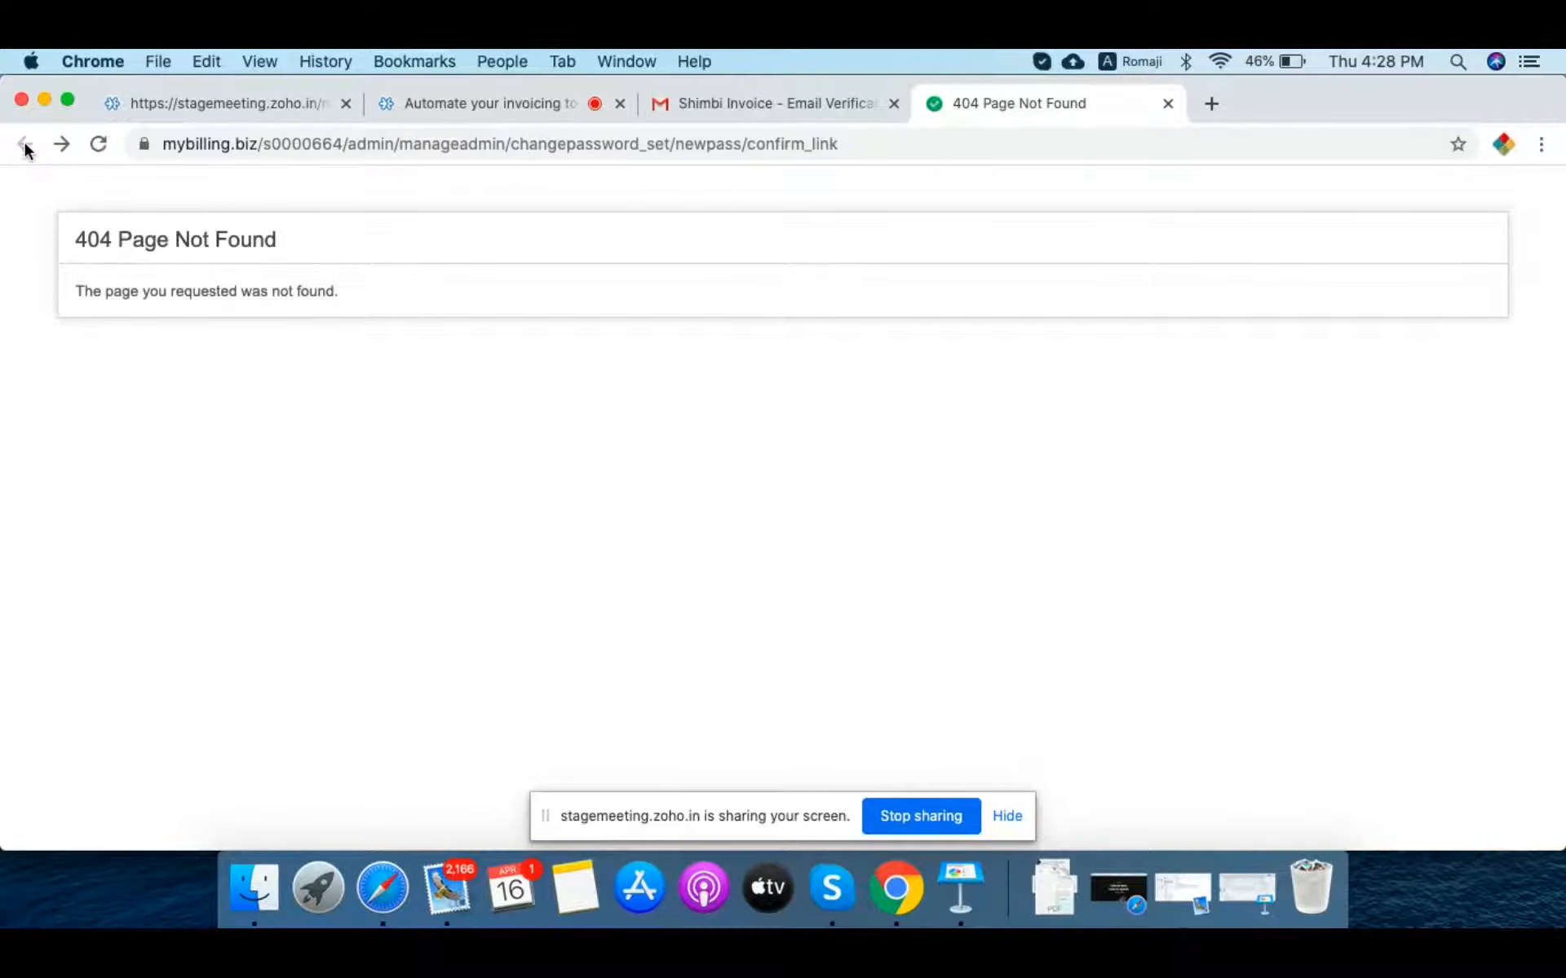
left_click(888, 148)
key("Right")
key("BackSpace")
key("BackSpace")
key("BackSpace")
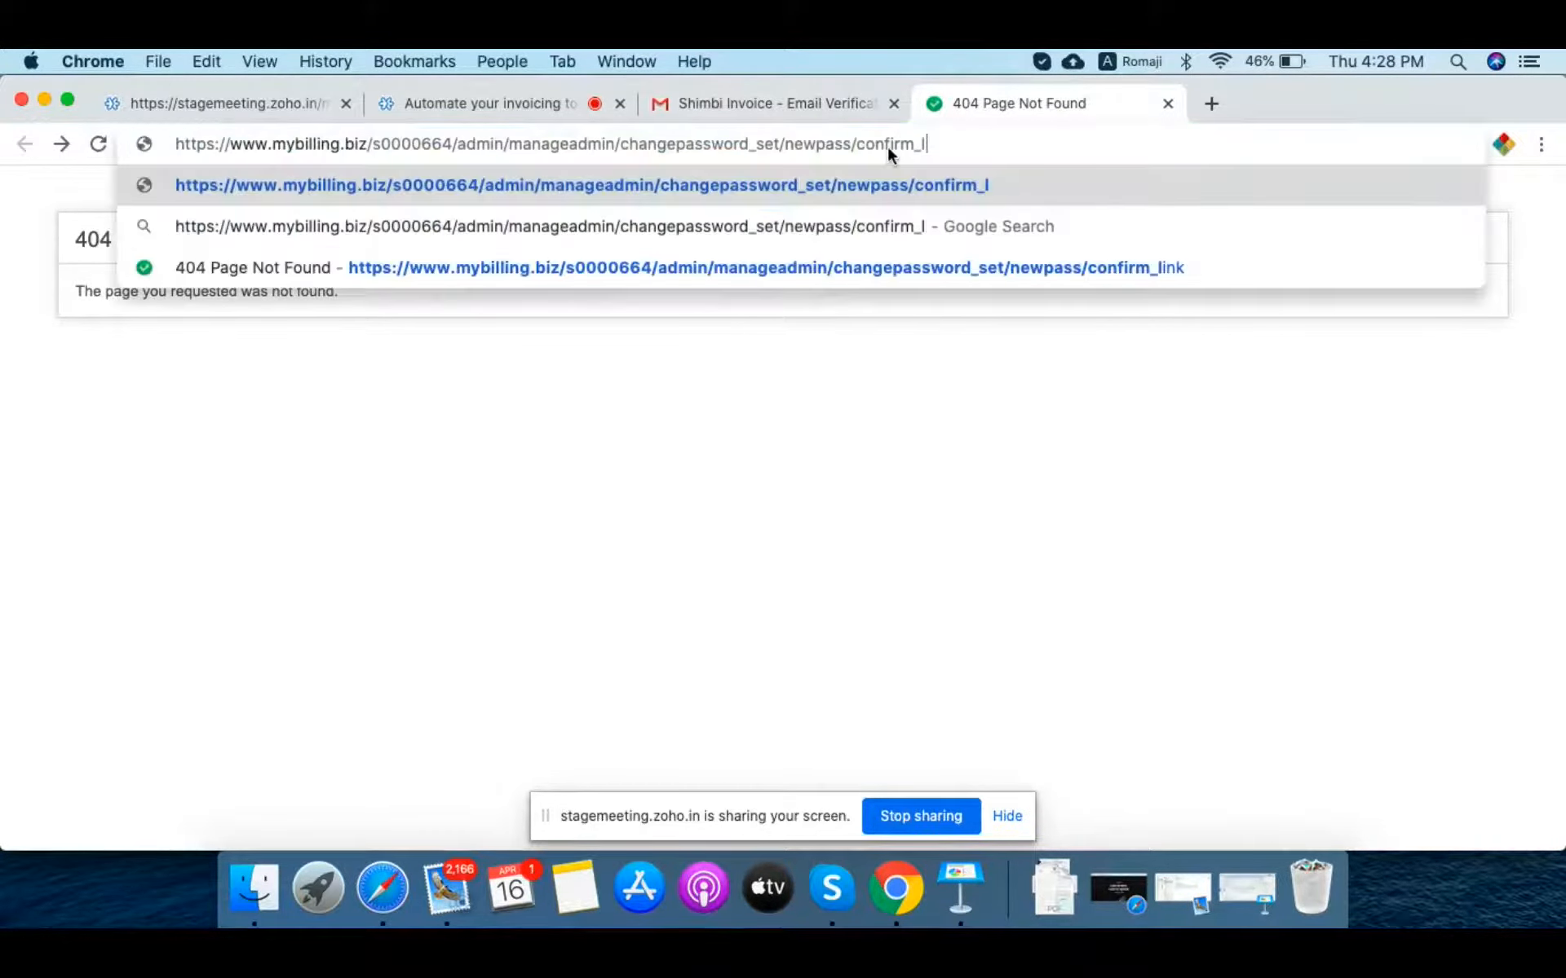
key("BackSpace")
key("BackSpace")
key("BackSpace")
key("BackSpace")
key("BackSpace")
key("BackSpace")
key("BackSpace")
key("BackSpace")
key("BackSpace")
key("BackSpace")
key("BackSpace")
key("BackSpace")
key("BackSpace")
key("BackSpace")
key("BackSpace")
key("BackSpace")
key("BackSpace")
key("BackSpace")
key("BackSpace")
key("BackSpace")
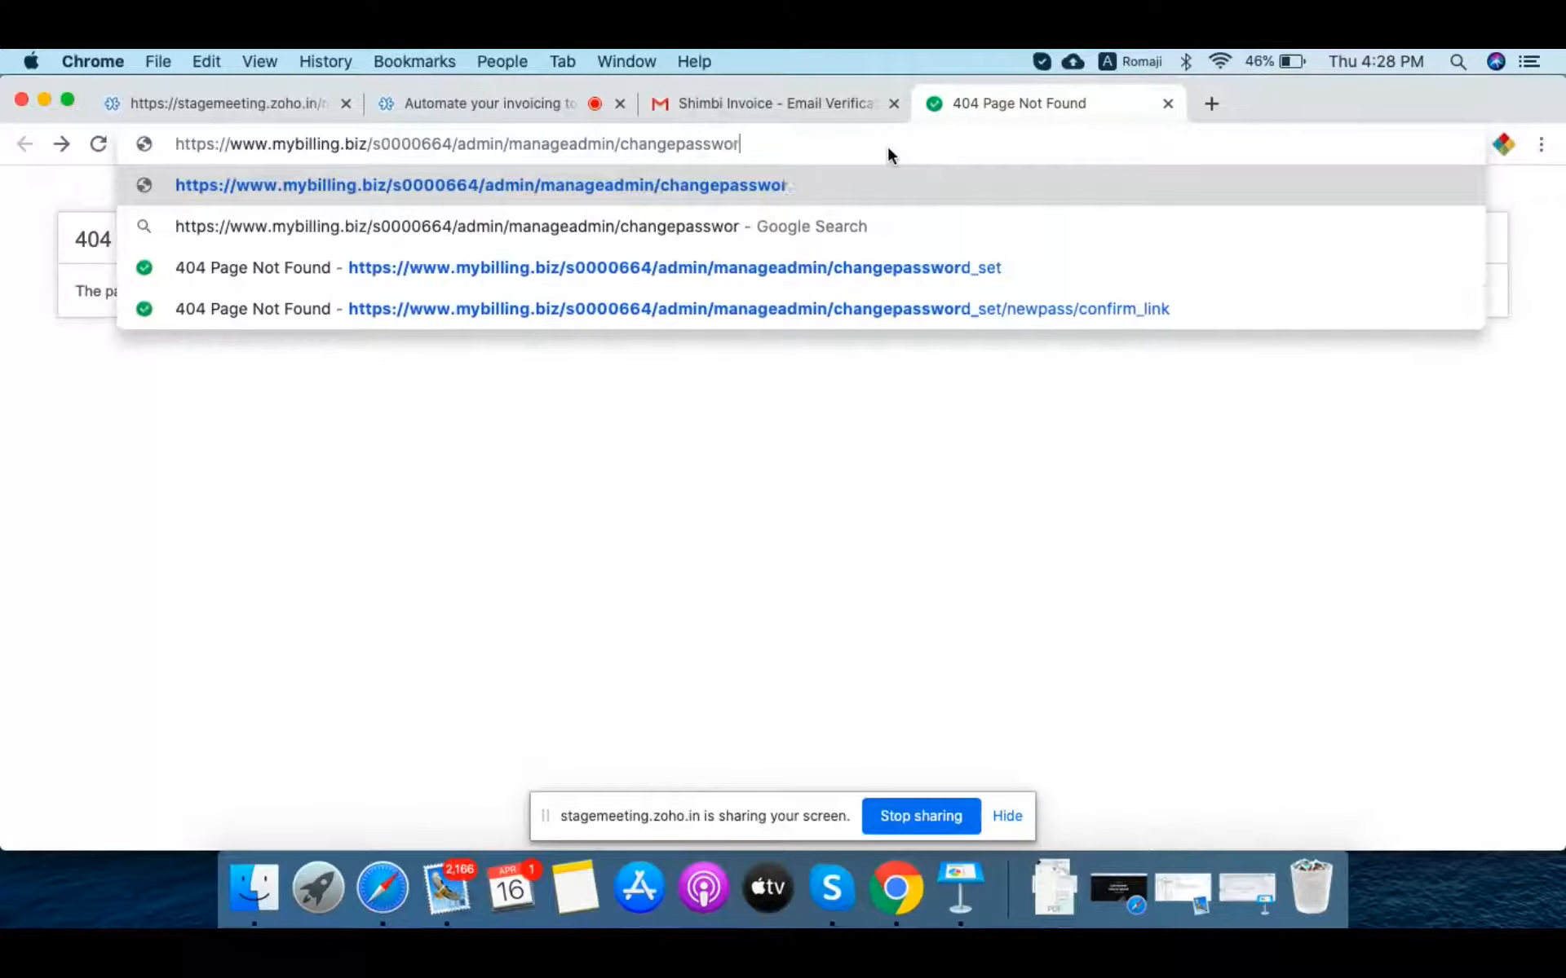
key("BackSpace")
key("BackSpace")
key("BackSpace")
key("BackSpace")
key("BackSpace")
key("BackSpace")
key("BackSpace")
key("BackSpace")
key("BackSpace")
key("BackSpace")
key("BackSpace")
key("BackSpace")
key("BackSpace")
key("BackSpace")
key("BackSpace")
key("BackSpace")
key("BackSpace")
key("BackSpace")
key("BackSpace")
key("BackSpace")
key("BackSpace")
key("BackSpace")
key("BackSpace")
key("BackSpace")
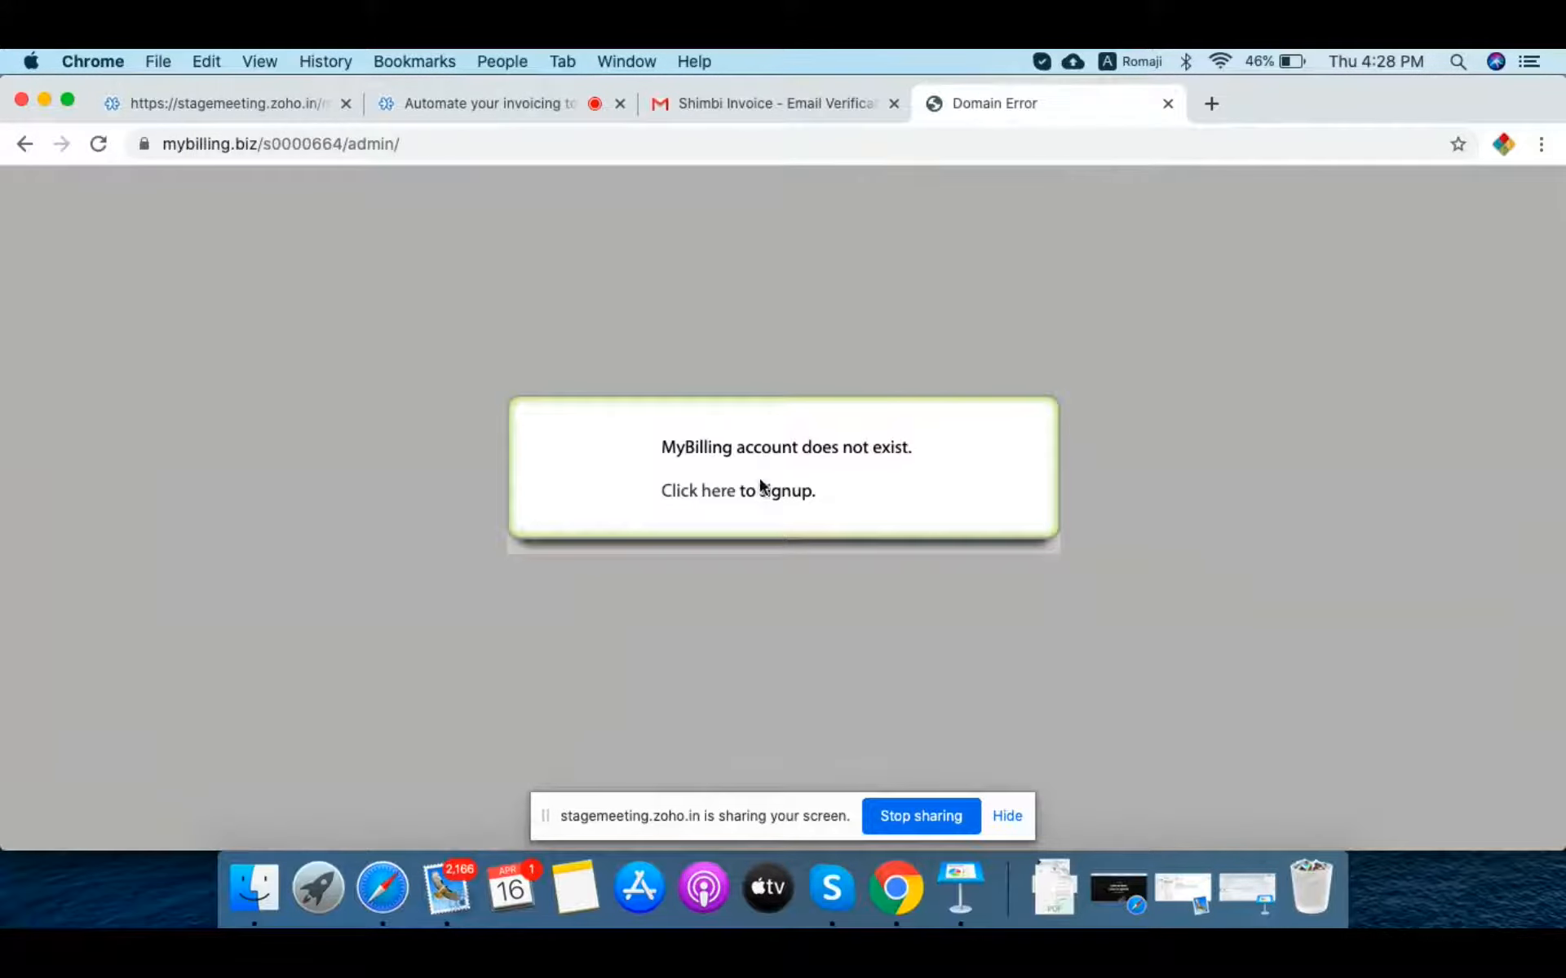
left_click(688, 498)
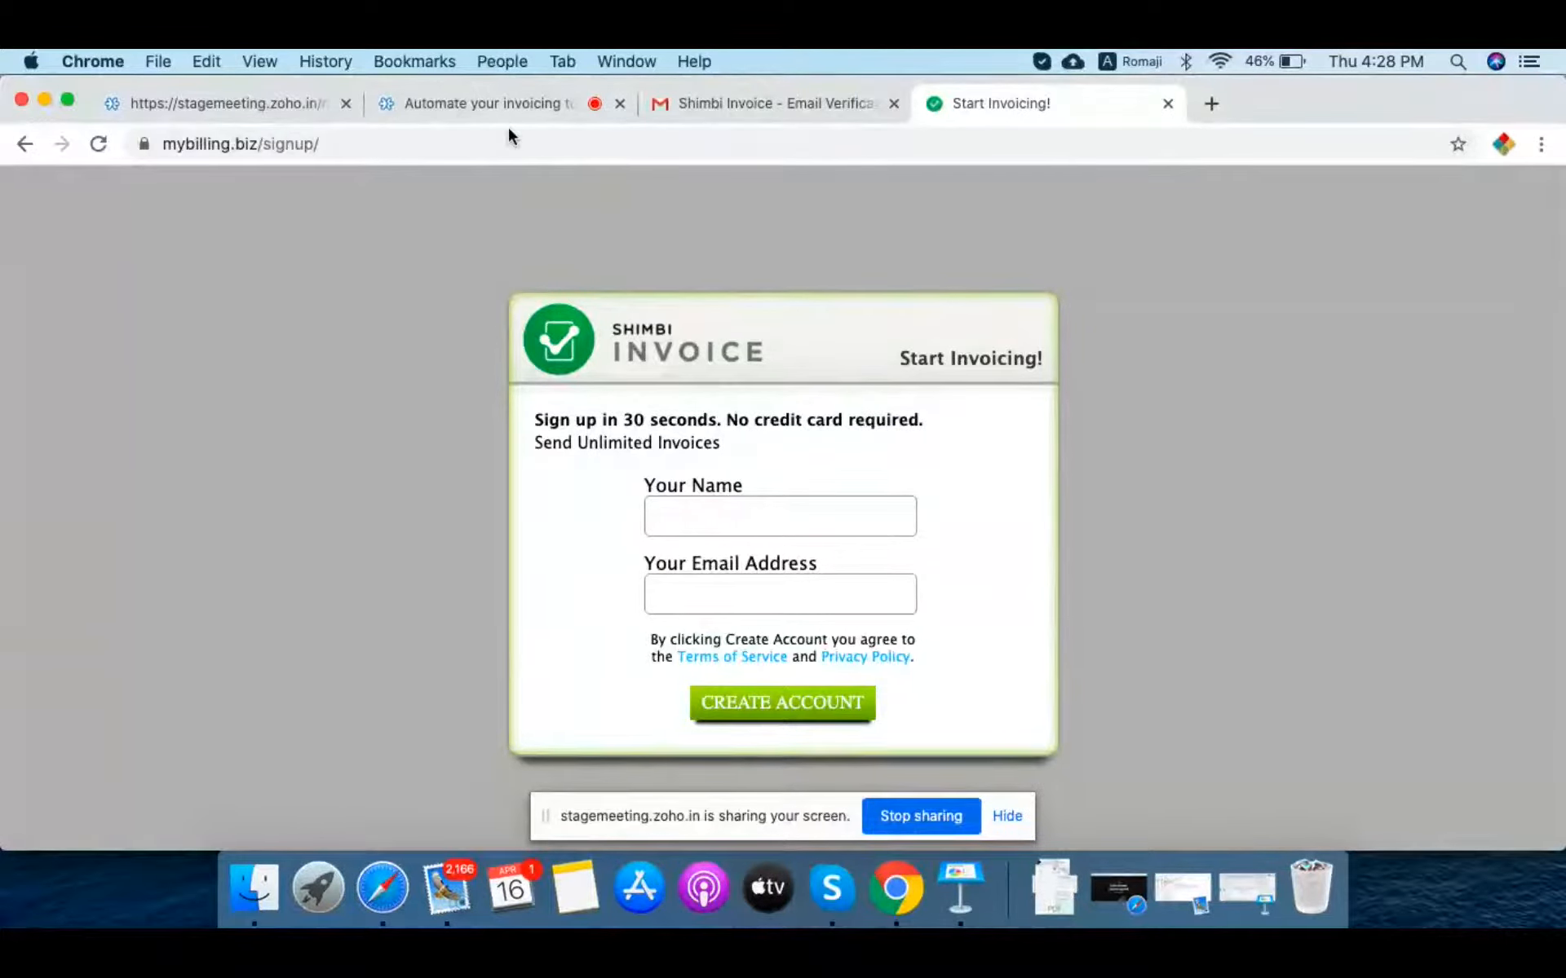
Step: Load shimbilabs.com and go to the Shimbi Invoice product page
left_click(714, 143)
type("shimbi")
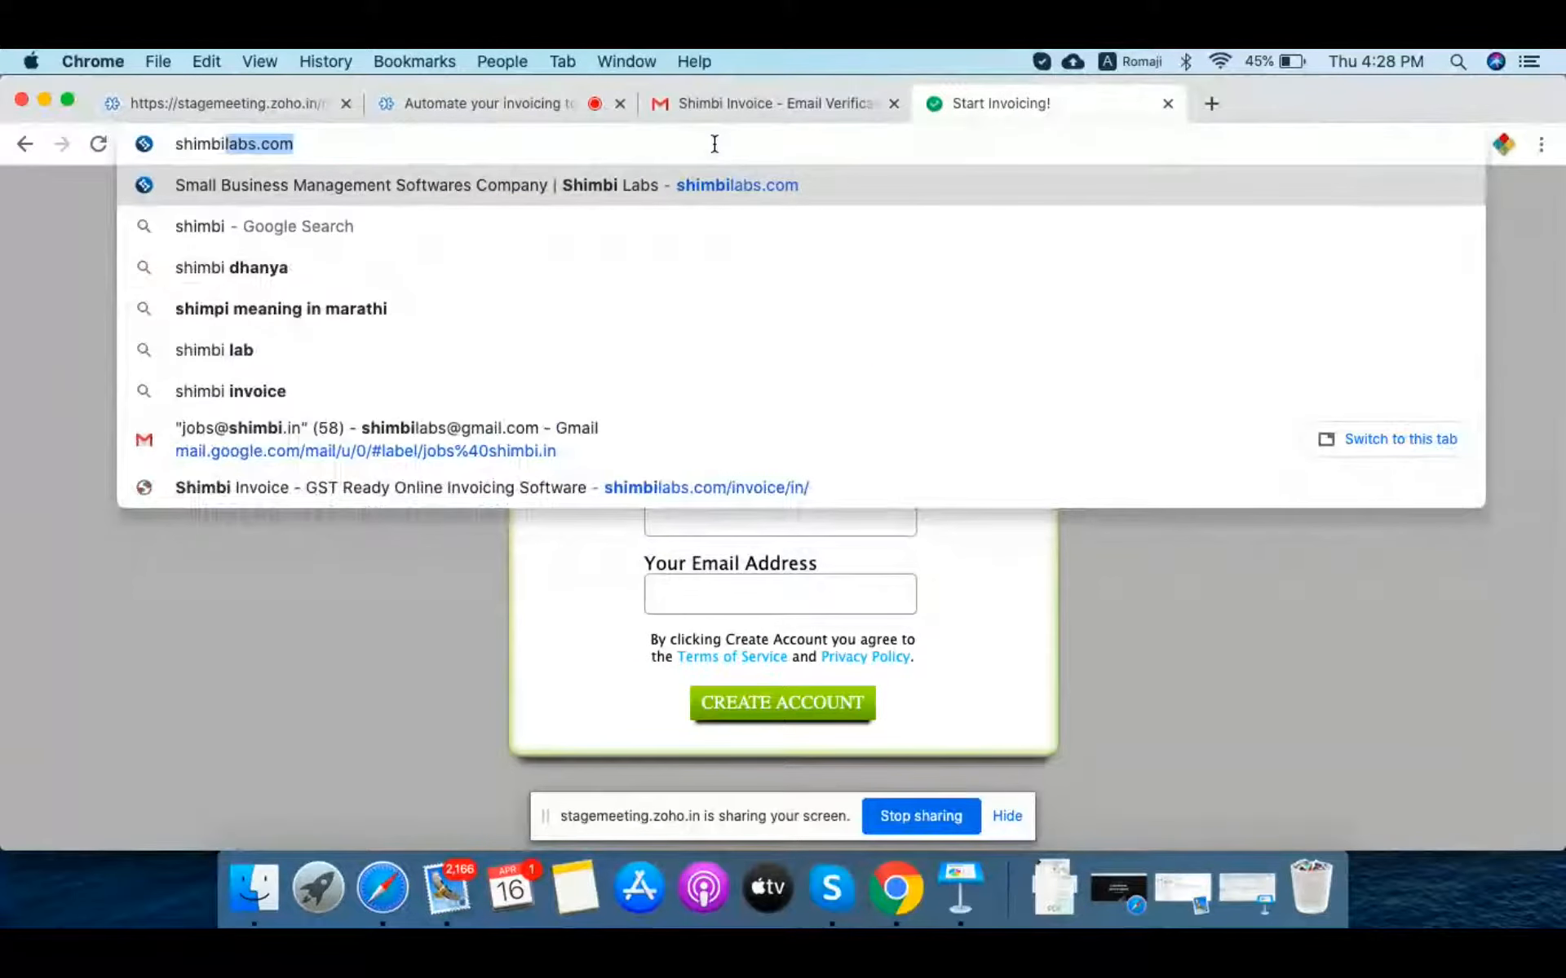
key("Return")
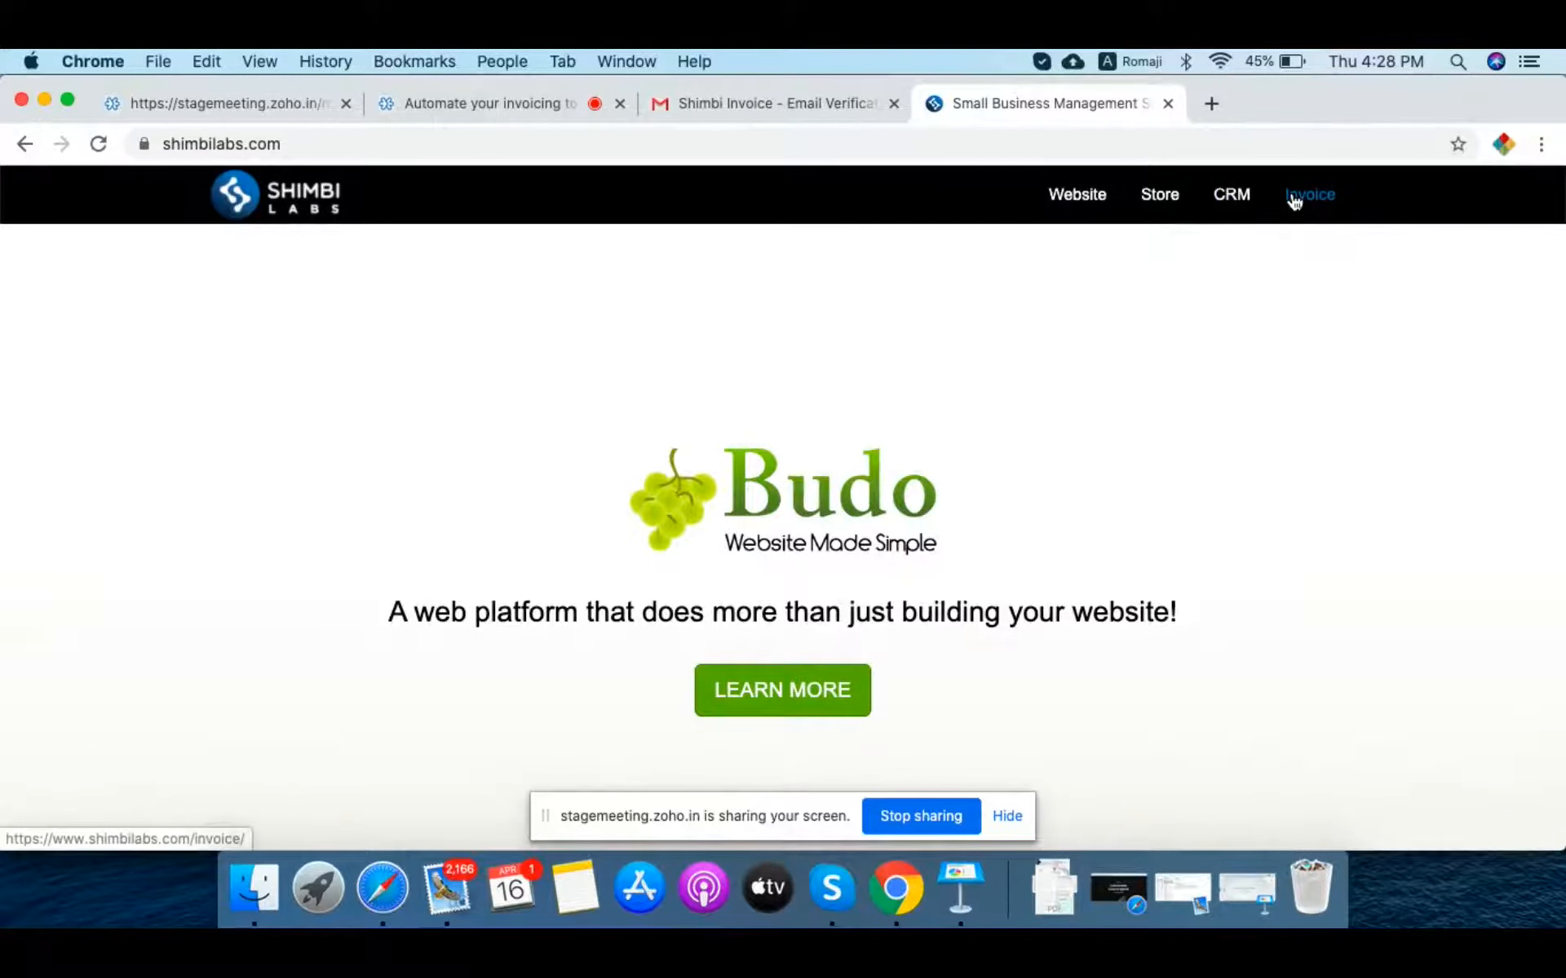
left_click(1294, 198)
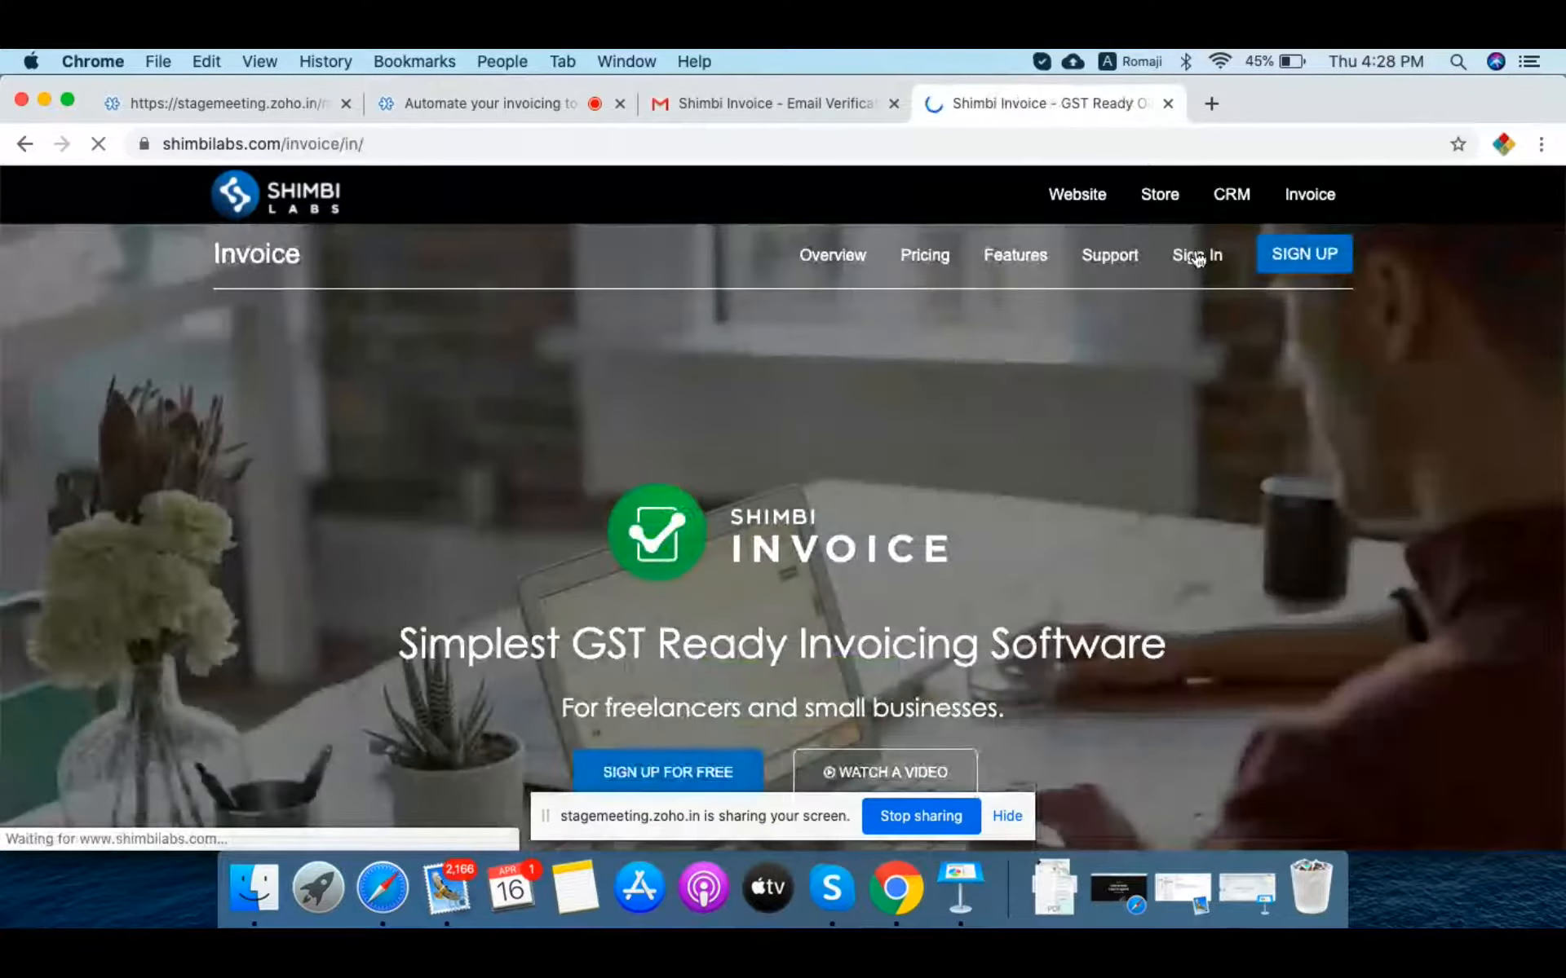
Step: Sign back in to Shimbi Invoice with the account e-mail and password, declining to save the password
left_click(1195, 258)
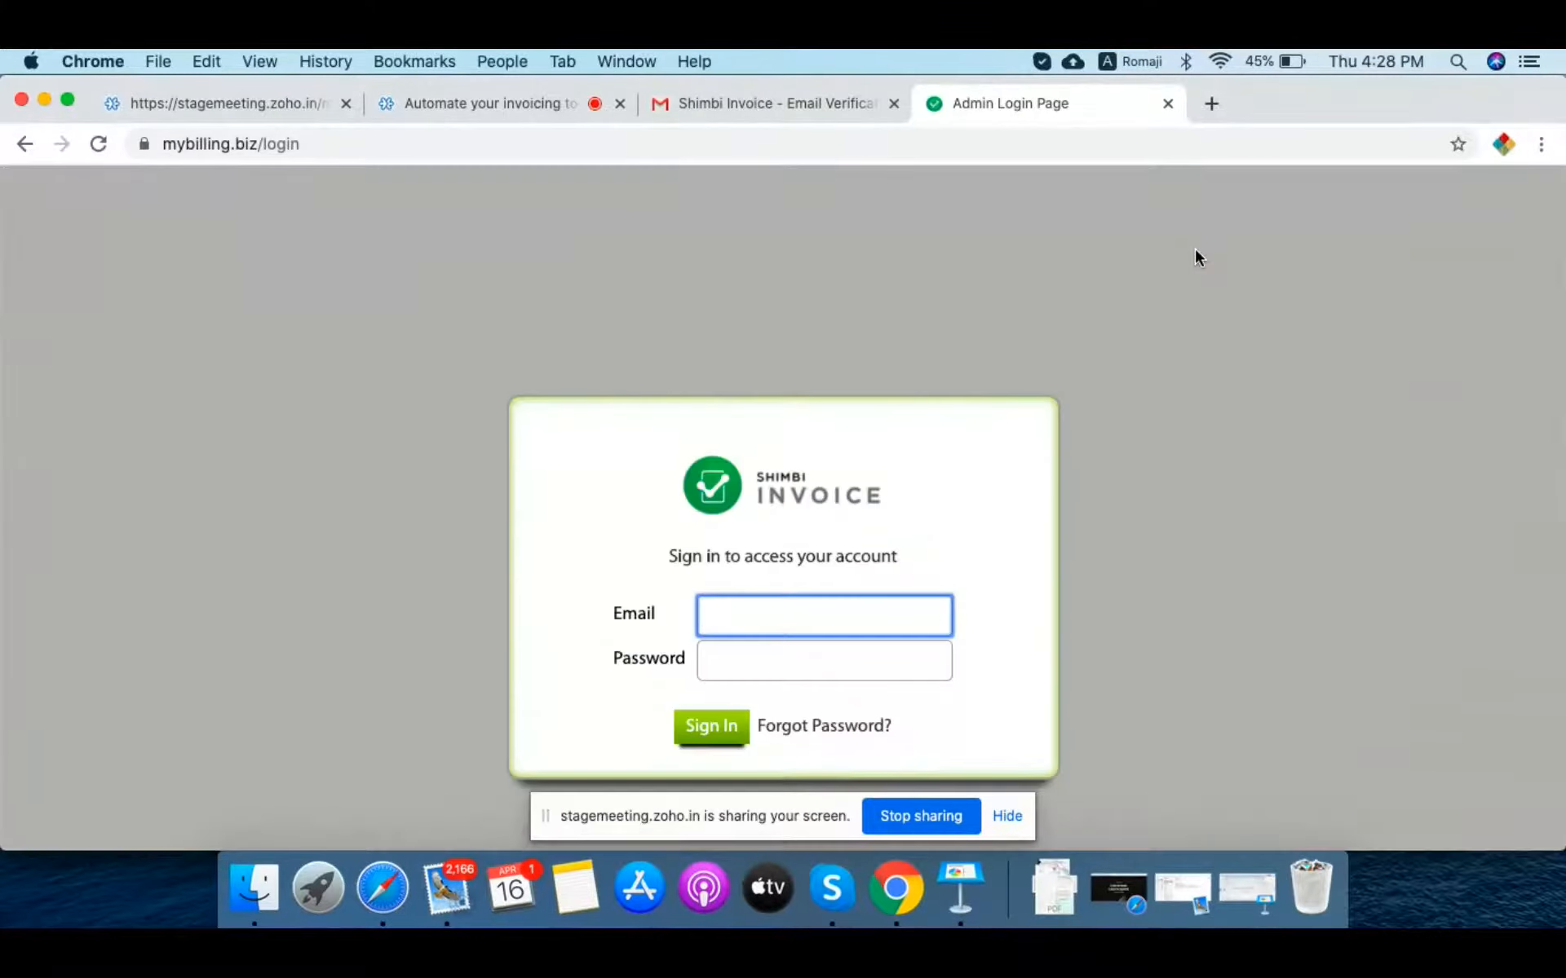
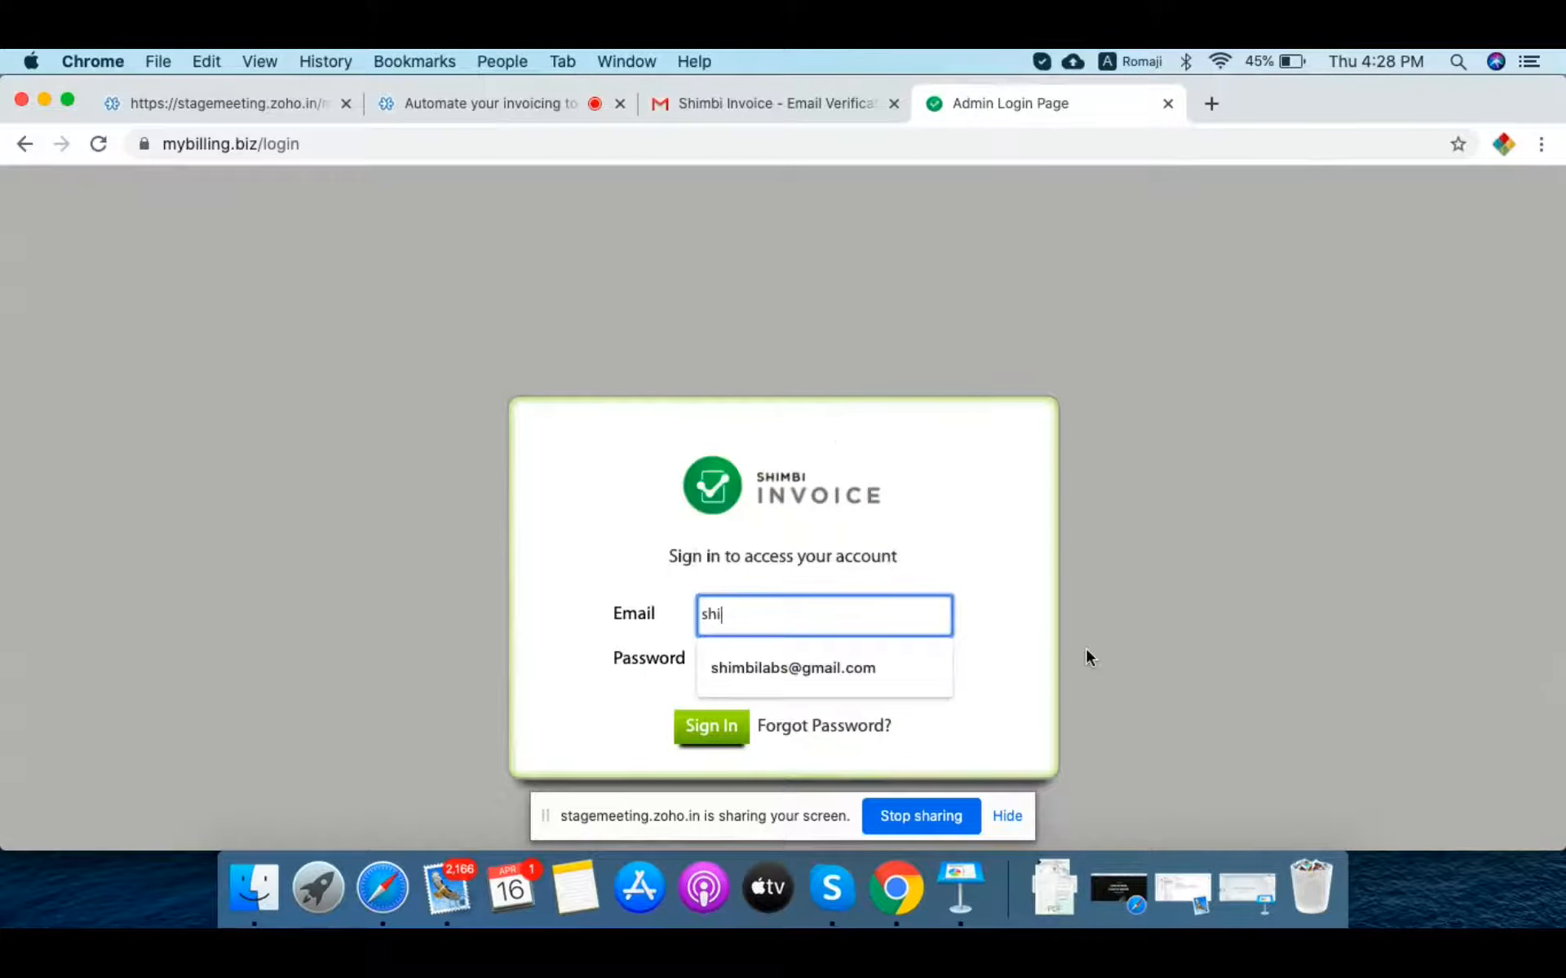
left_click(849, 669)
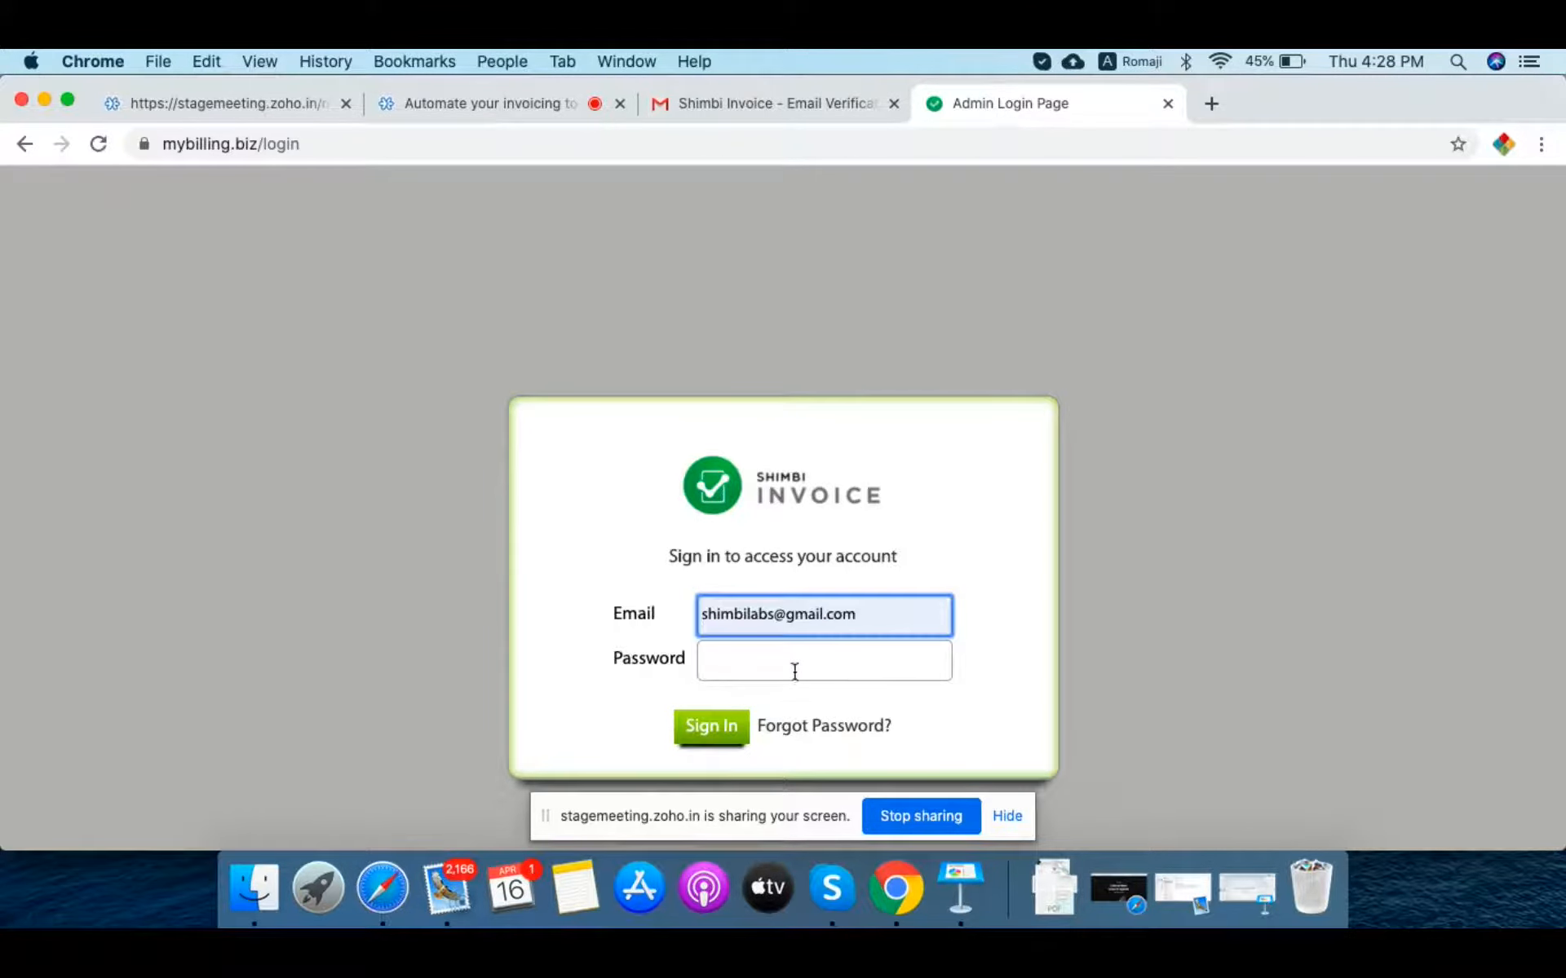
left_click(794, 671)
type("•••••")
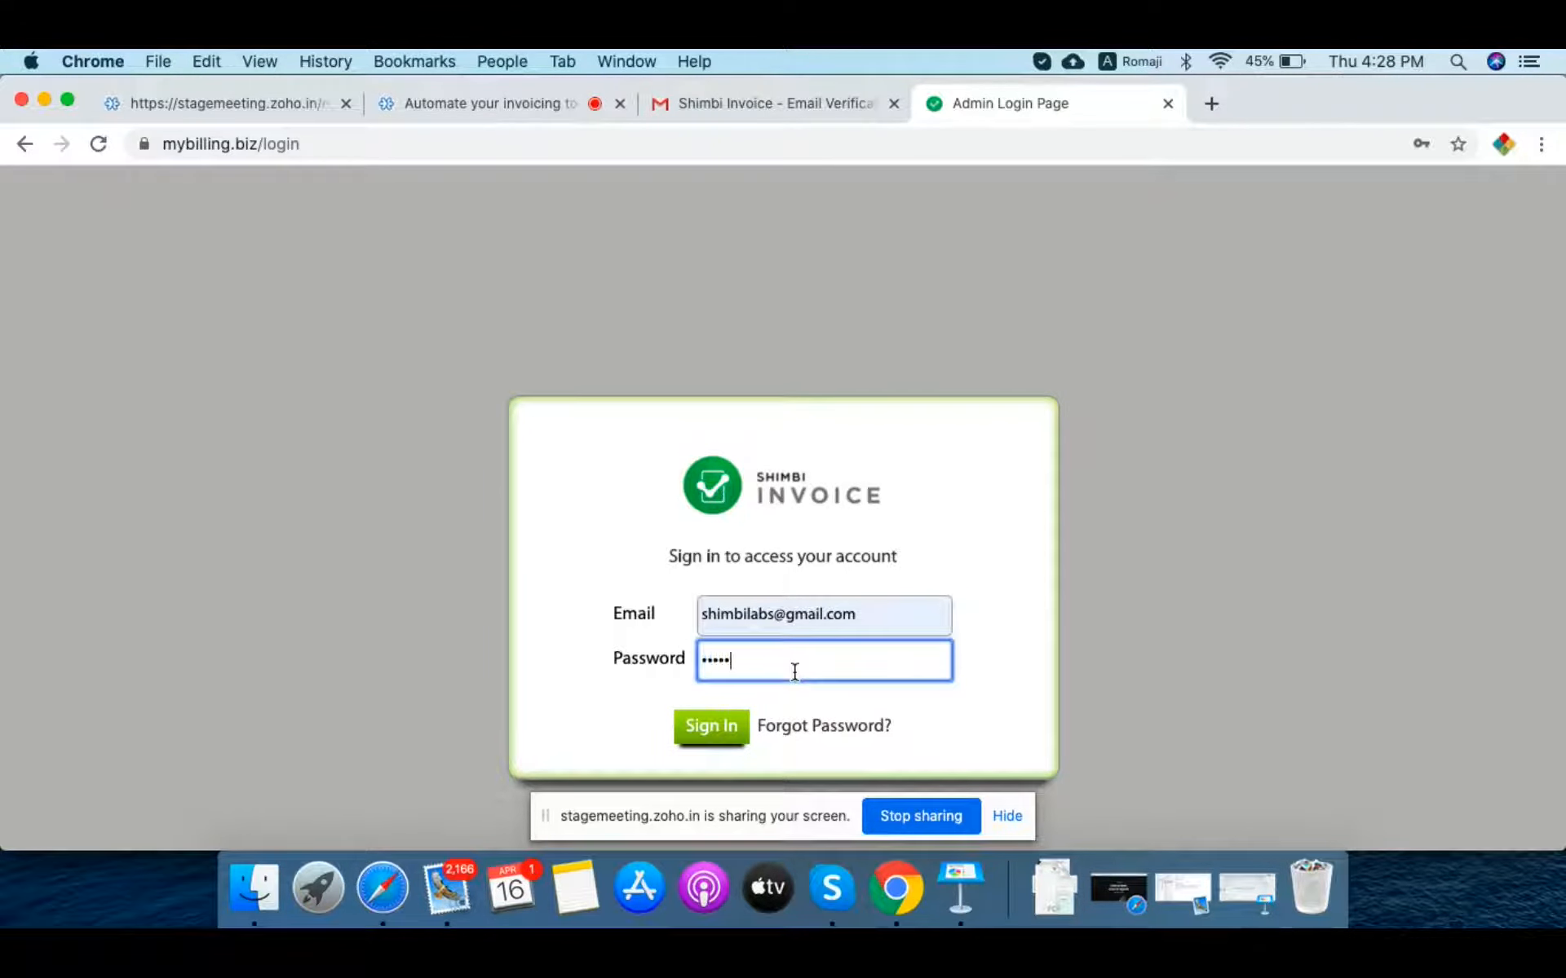
type("••")
key("BackSpace")
key("BackSpace")
key("BackSpace")
key("BackSpace")
key("BackSpace")
key("BackSpace")
key("BackSpace")
type("••••••••")
left_click(719, 734)
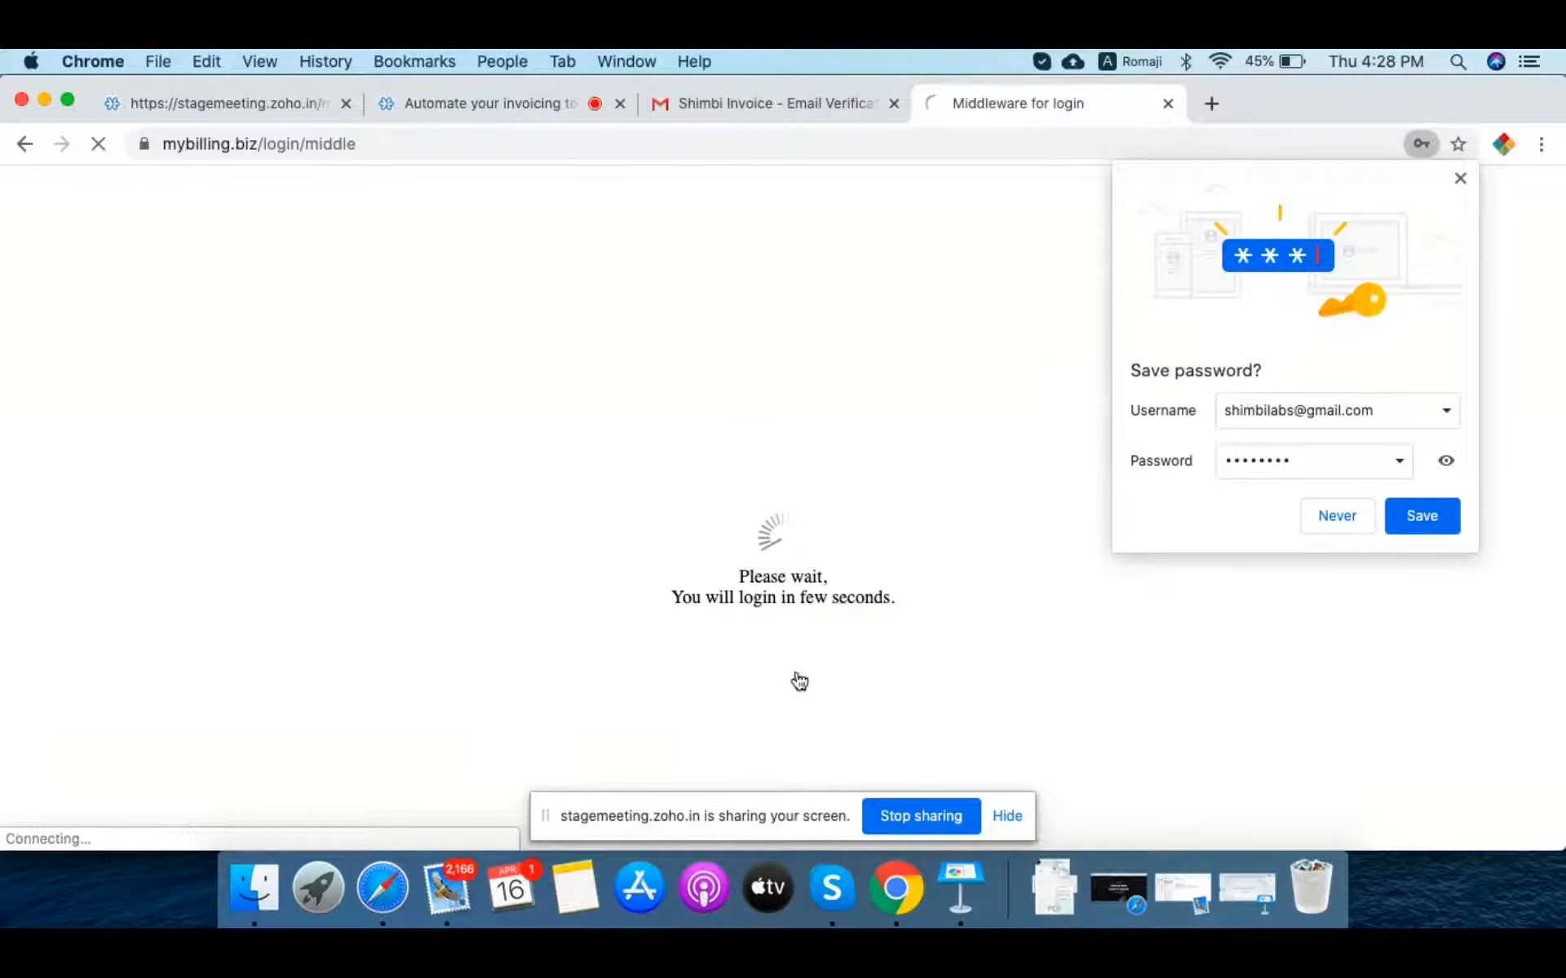
left_click(1459, 178)
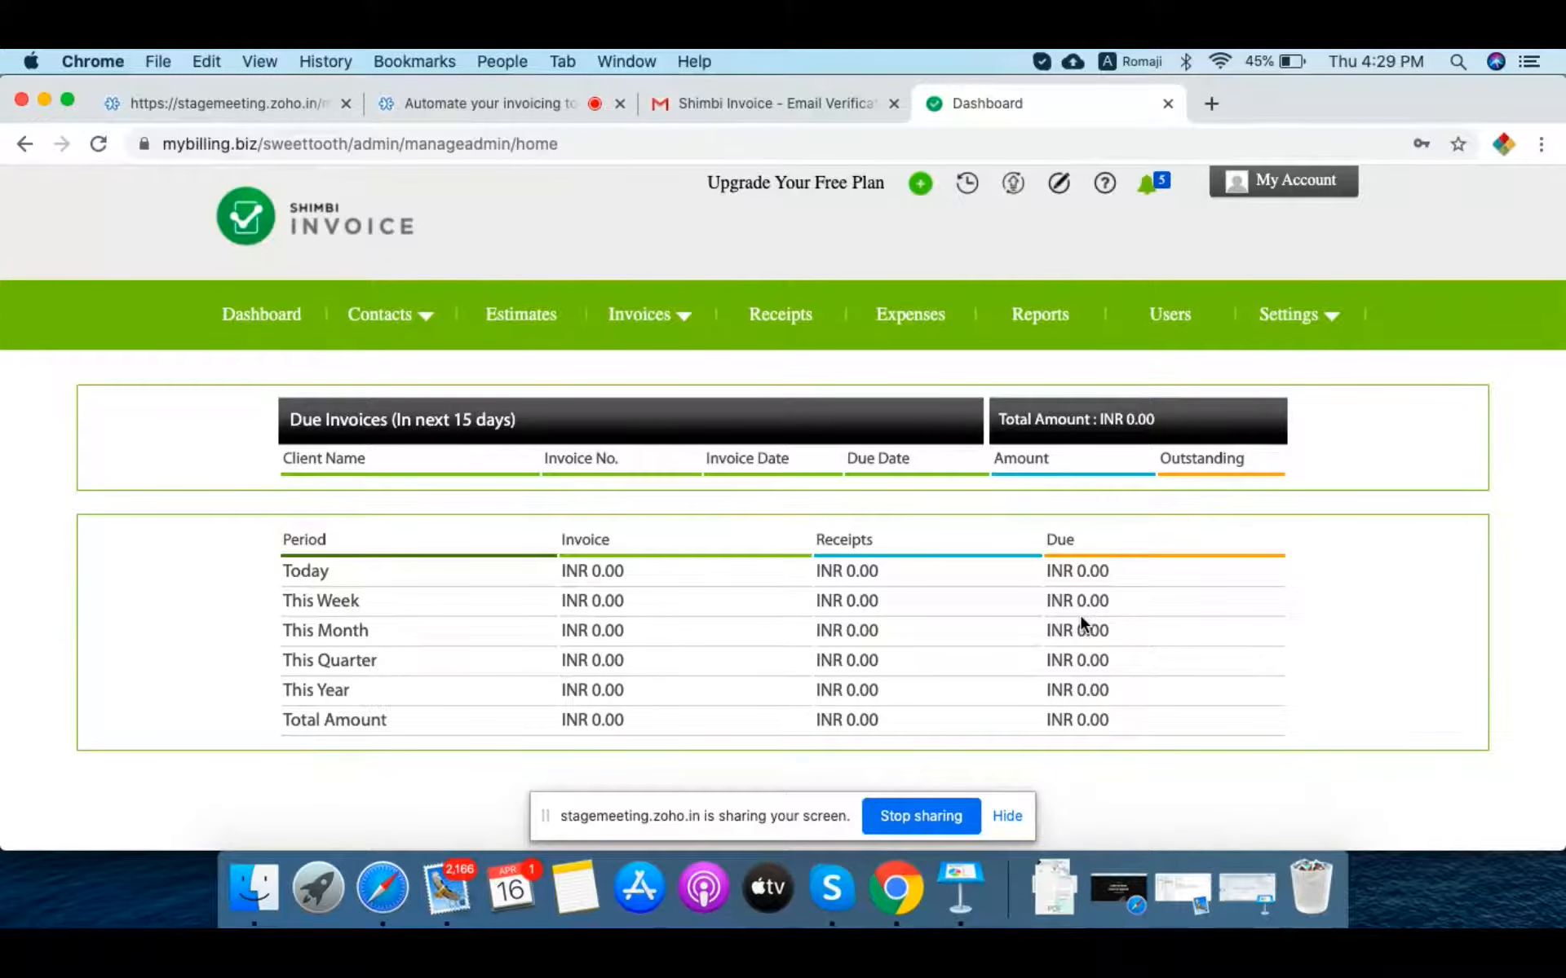
Step: Go to the Invoices list page from the Invoices menu
scroll(1080, 619, "down", 2)
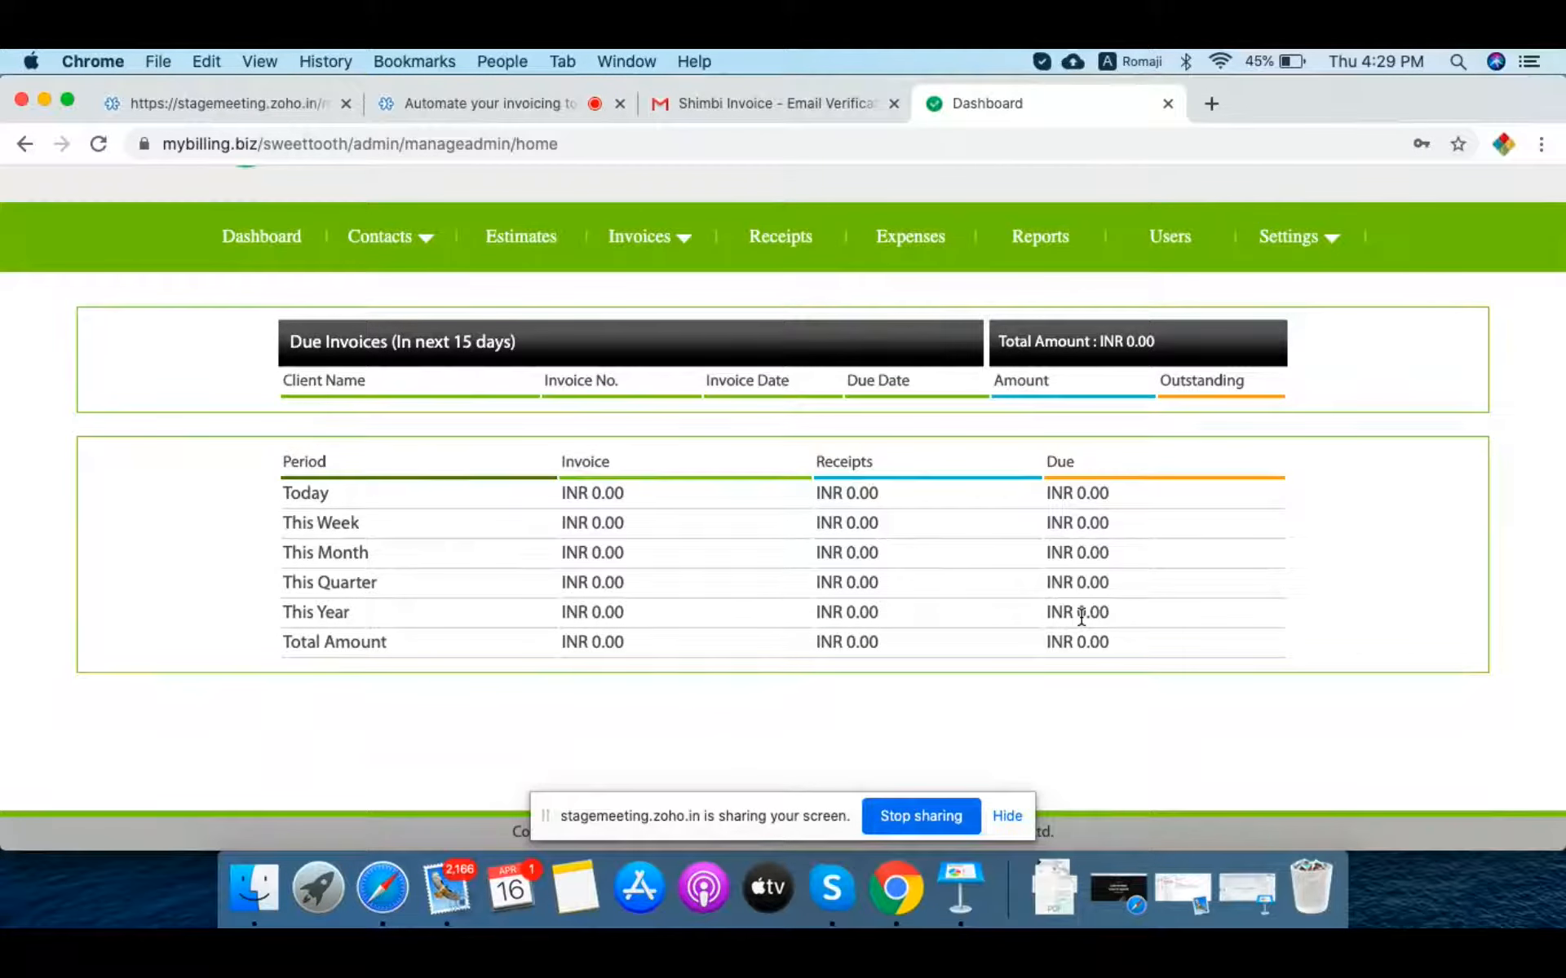
mouse_move(682, 231)
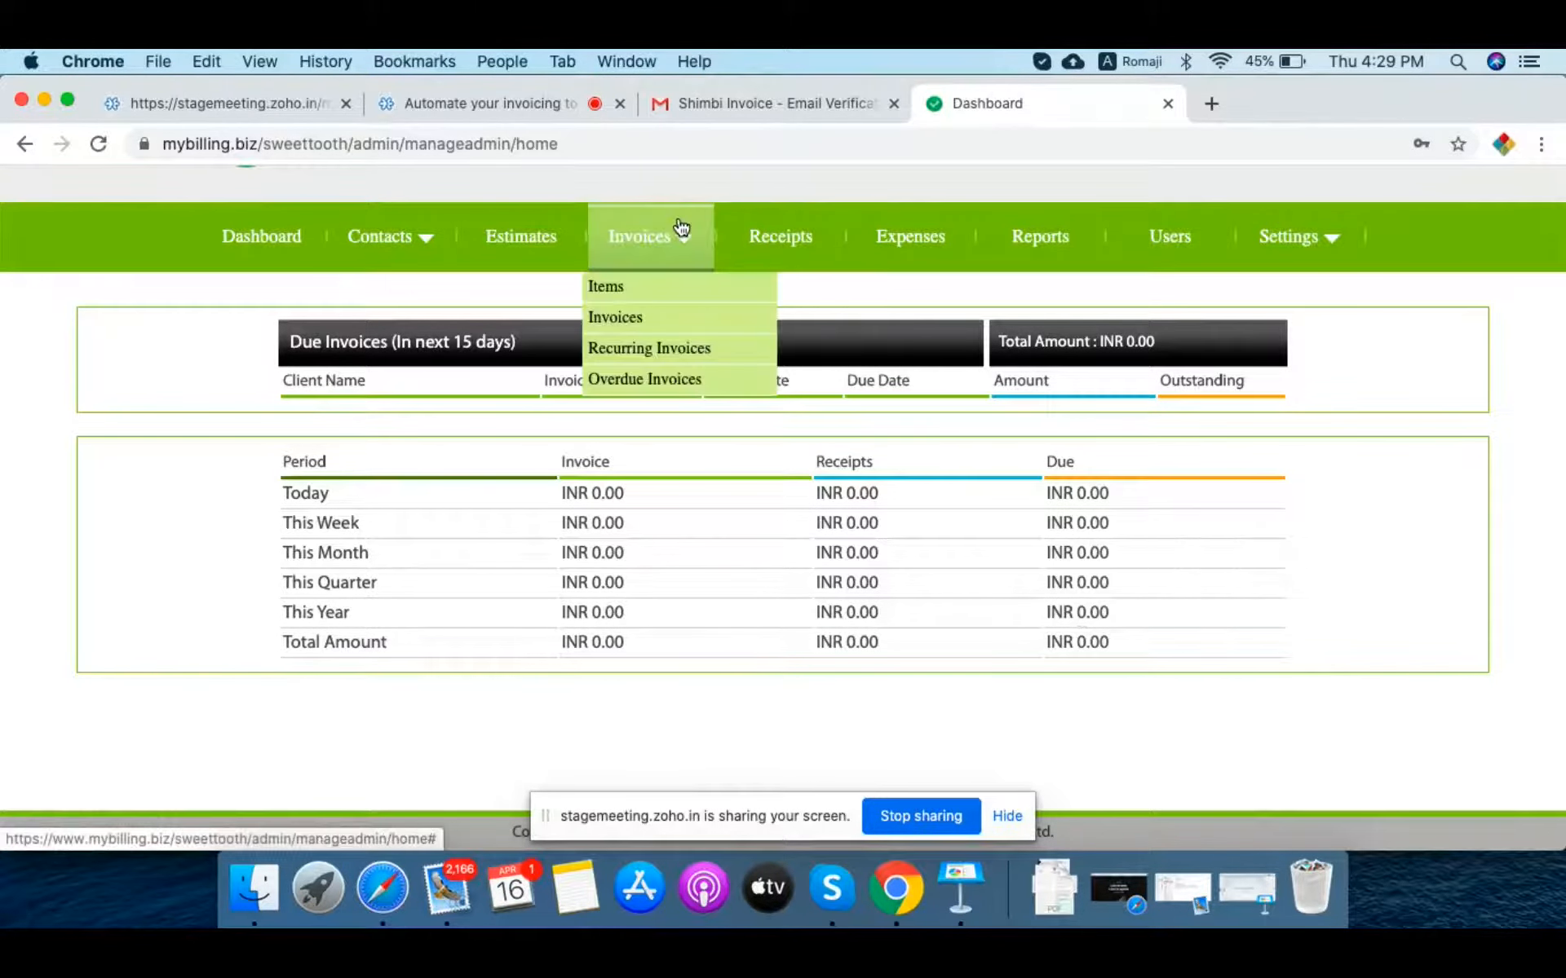
left_click(627, 316)
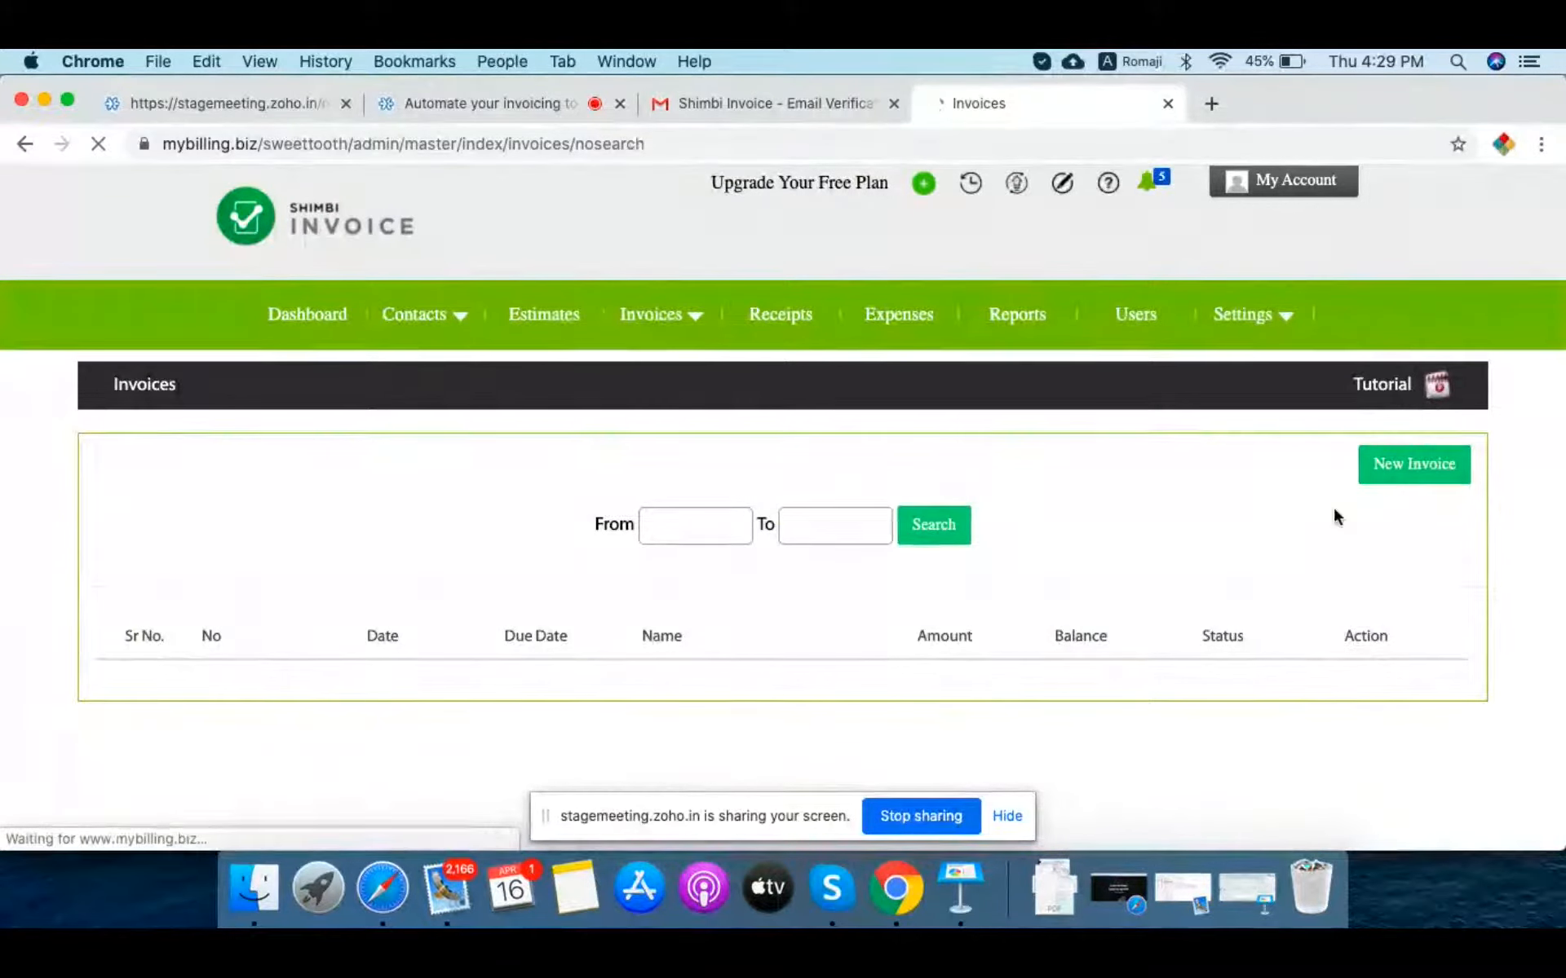
Step: Start new invoice I20211 and switch it to the Product (India GST) template
left_click(1406, 470)
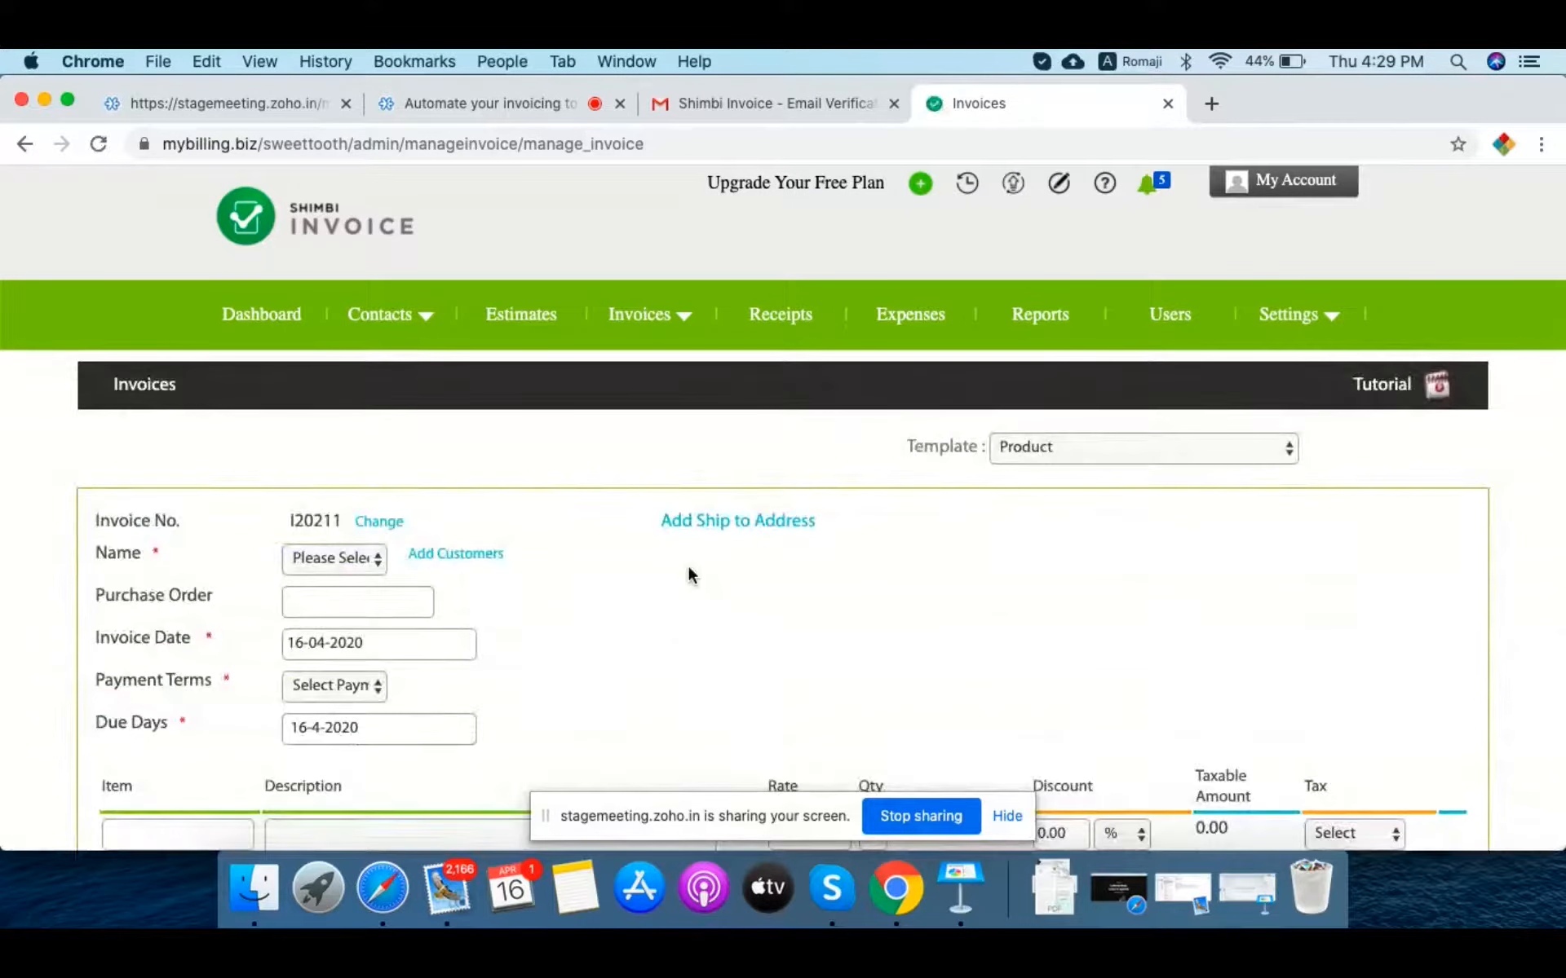
scroll(705, 599, "down", 4)
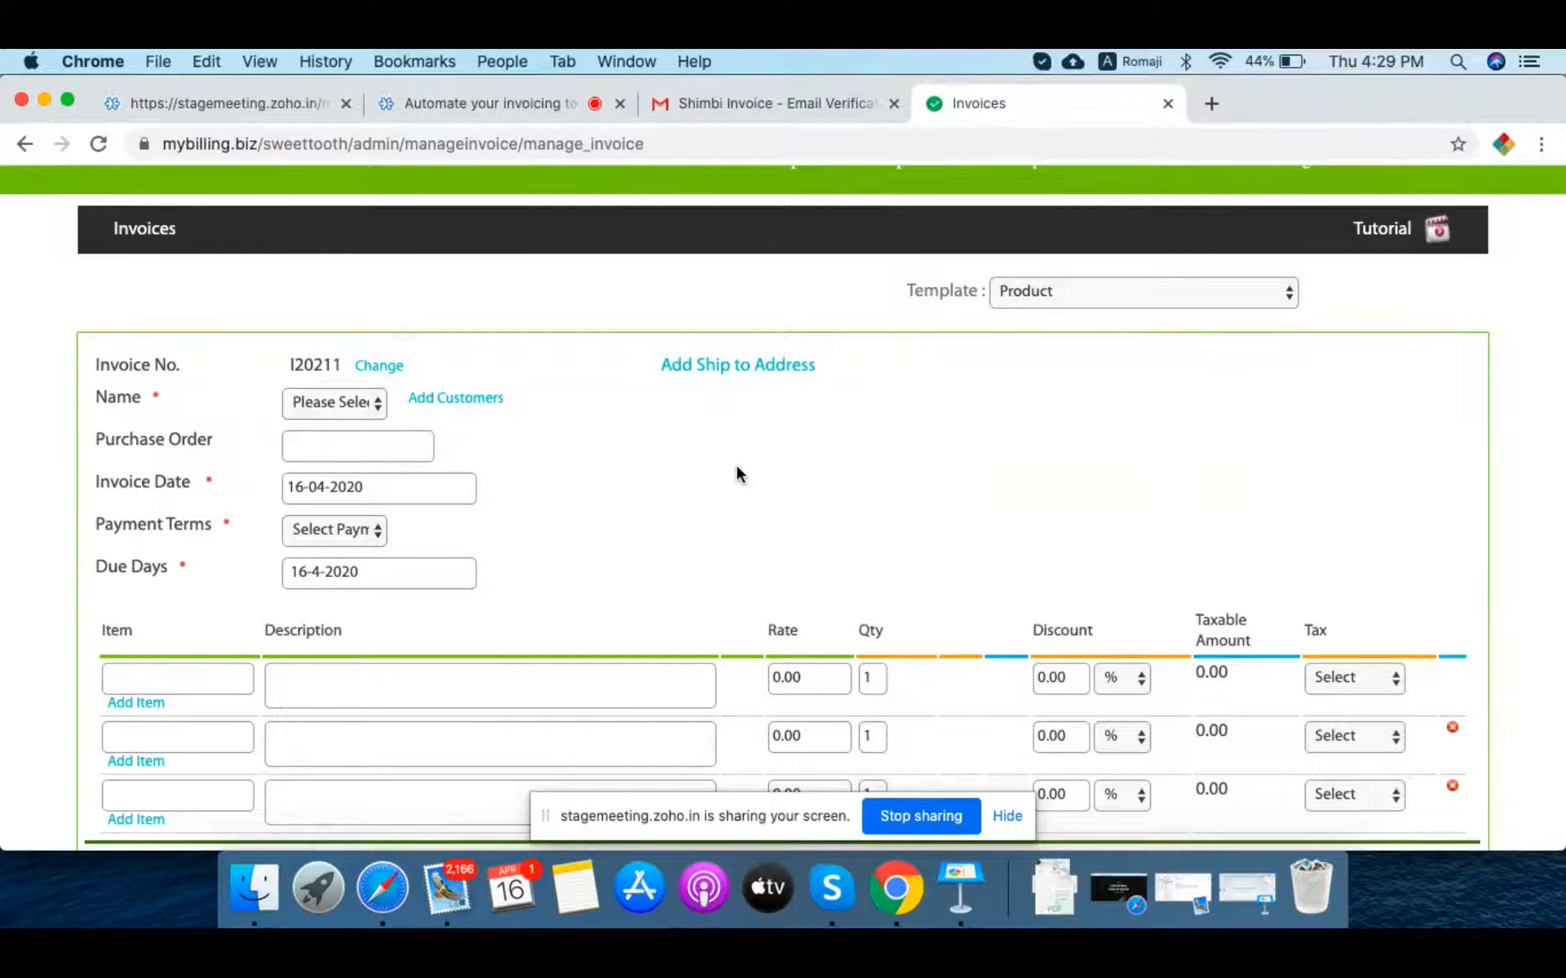
scroll(1080, 353, "up", 1)
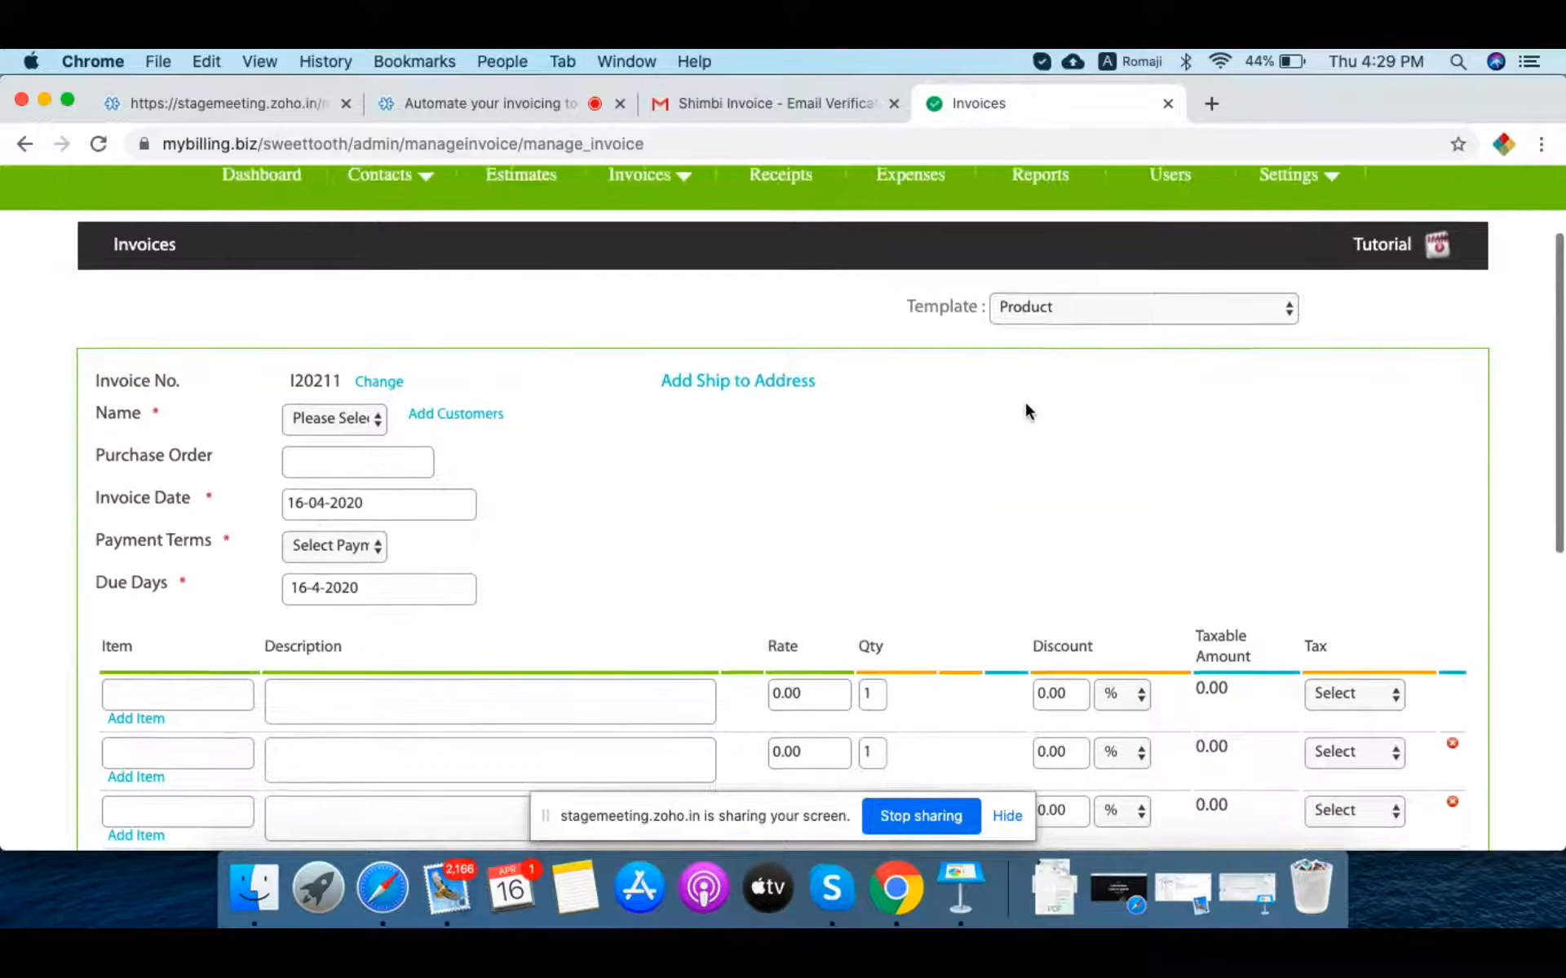
left_click(1050, 311)
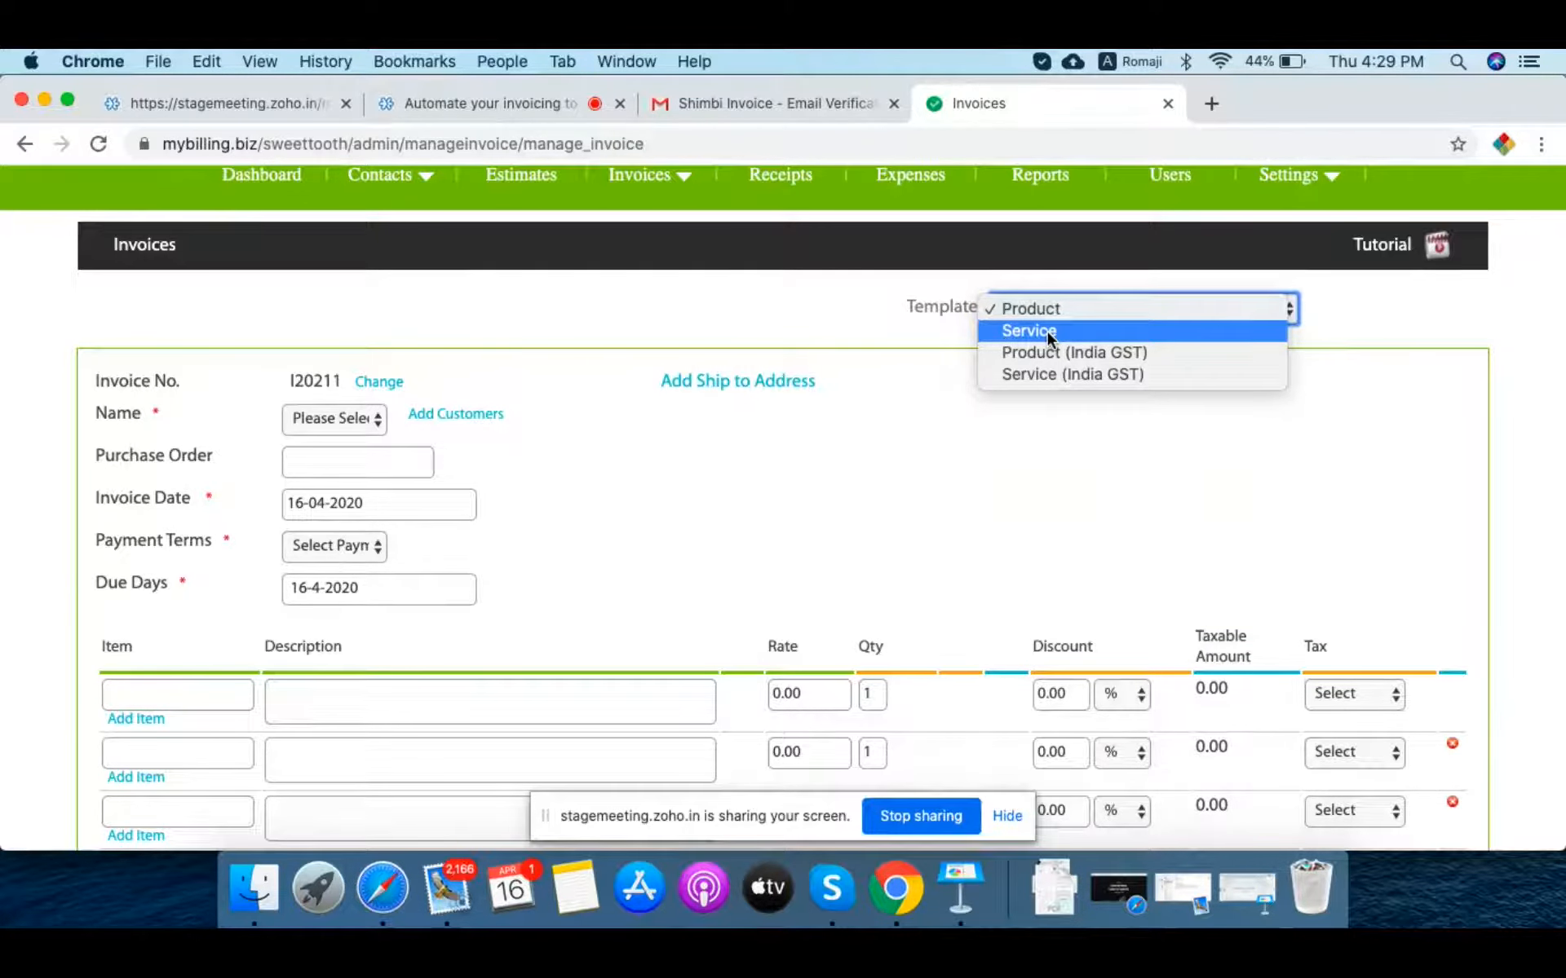
left_click(1113, 361)
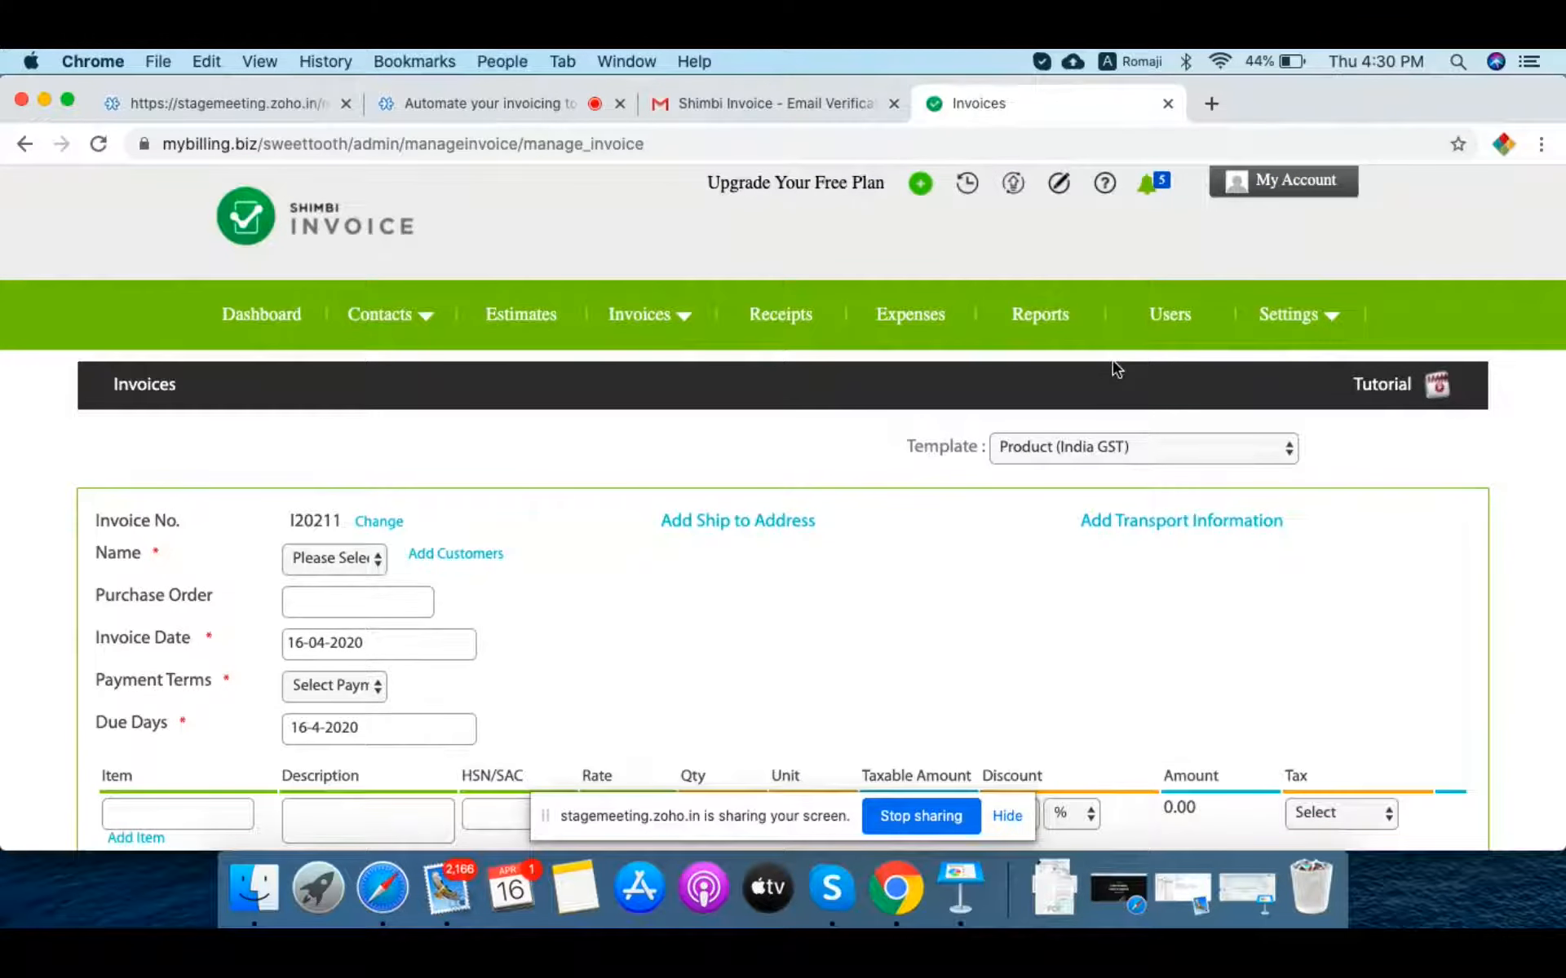
scroll(710, 636, "down", 4)
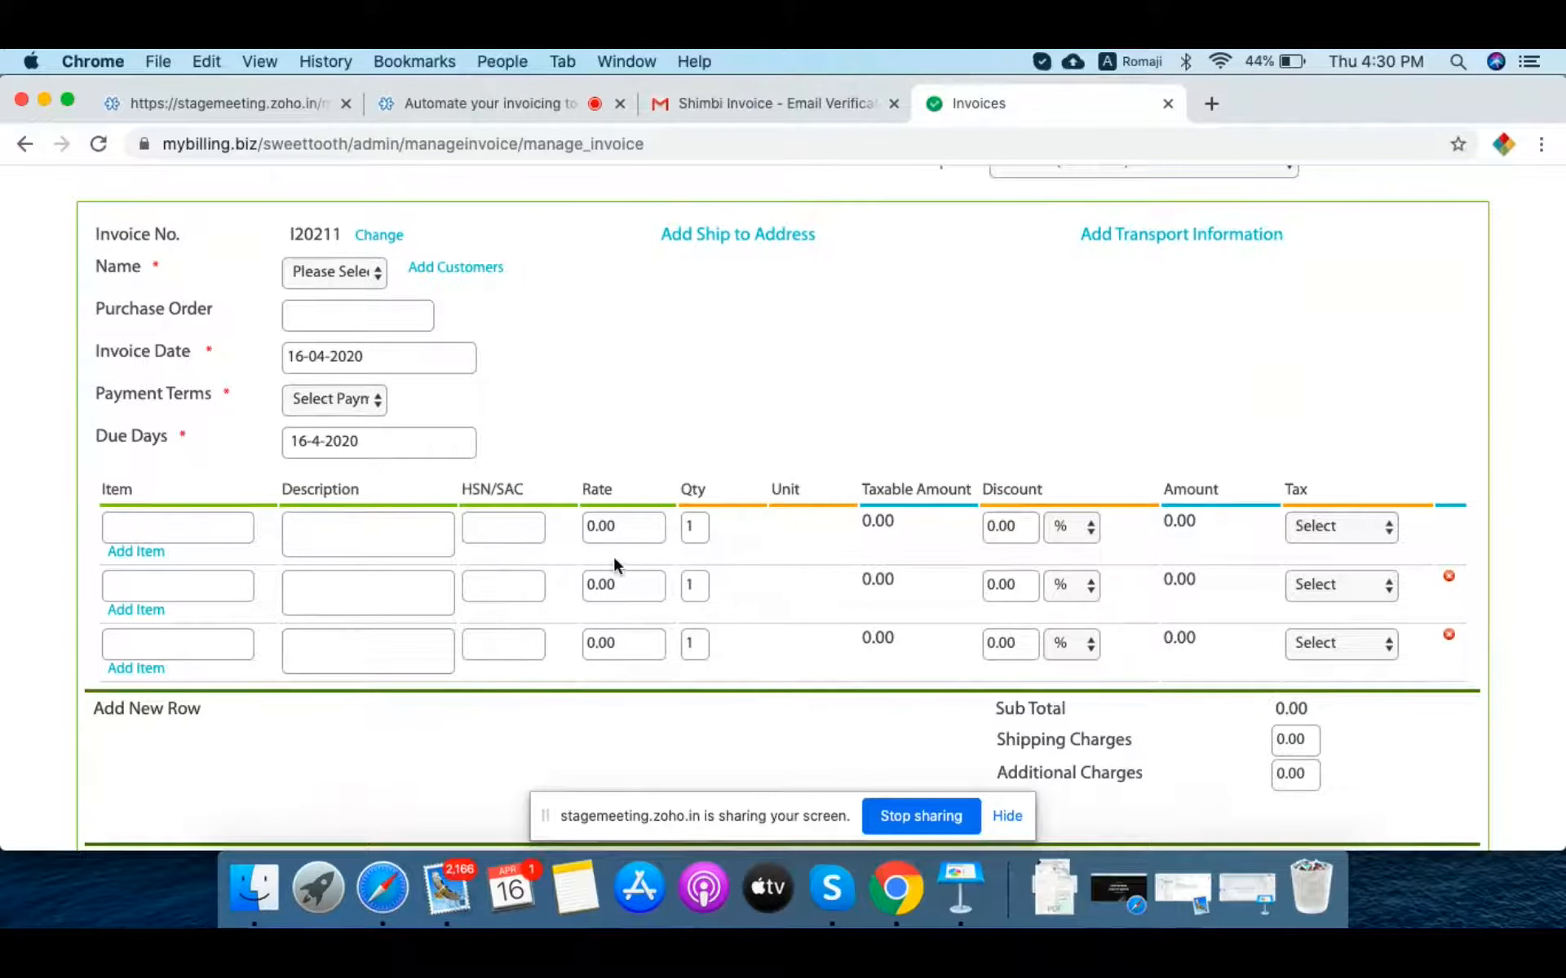
scroll(862, 460, "up", 2)
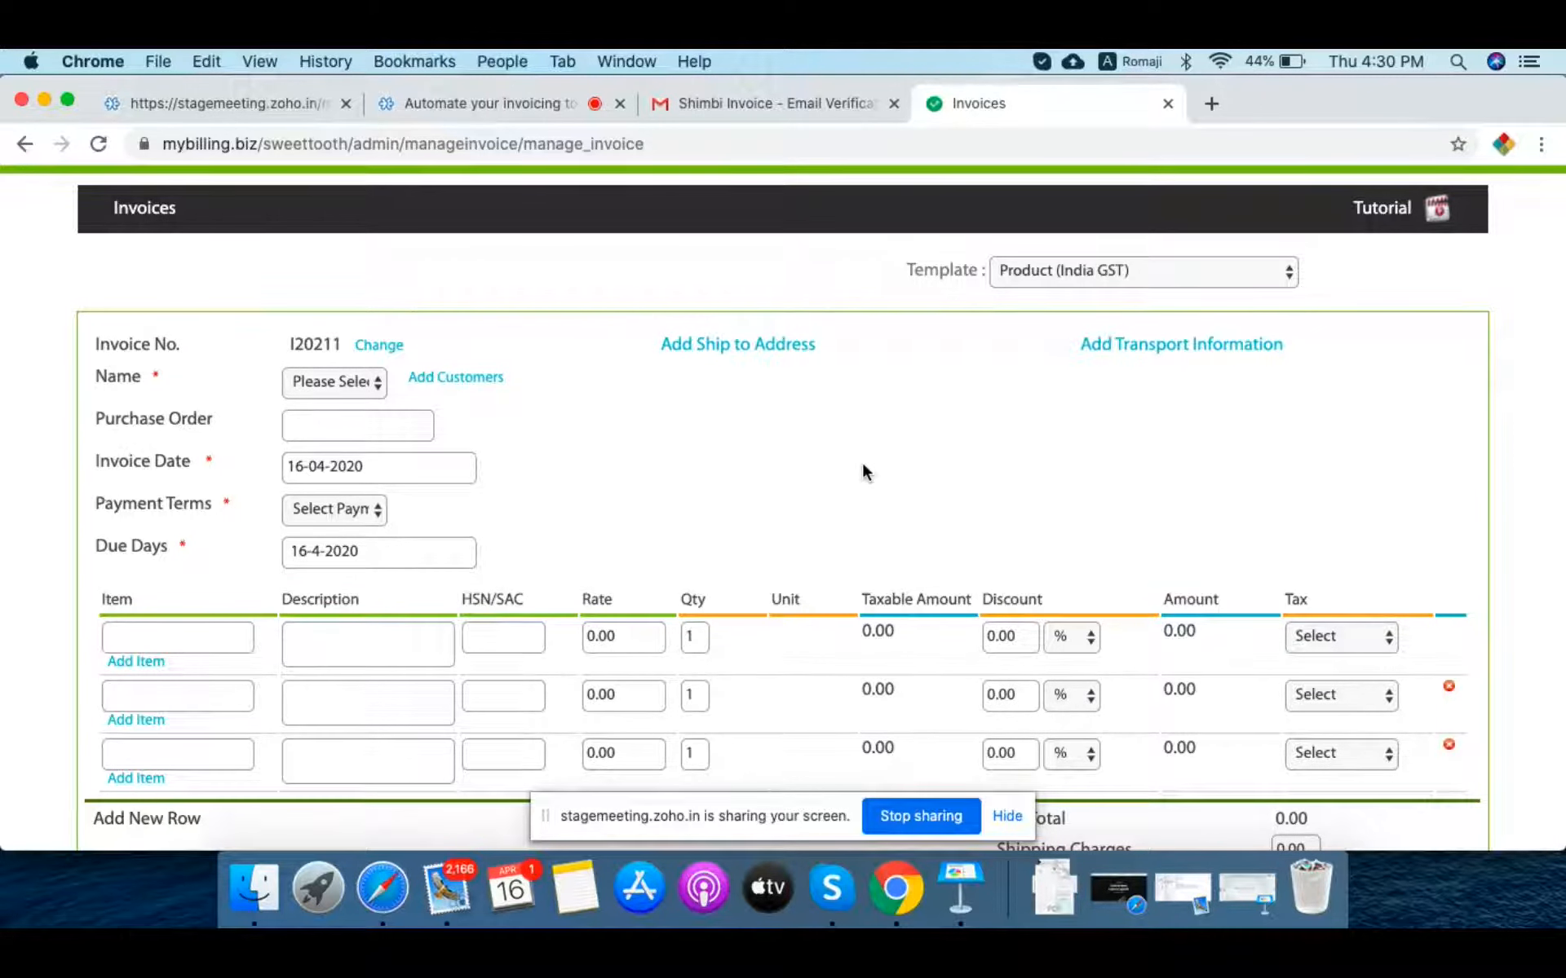
left_click(308, 383)
left_click(307, 380)
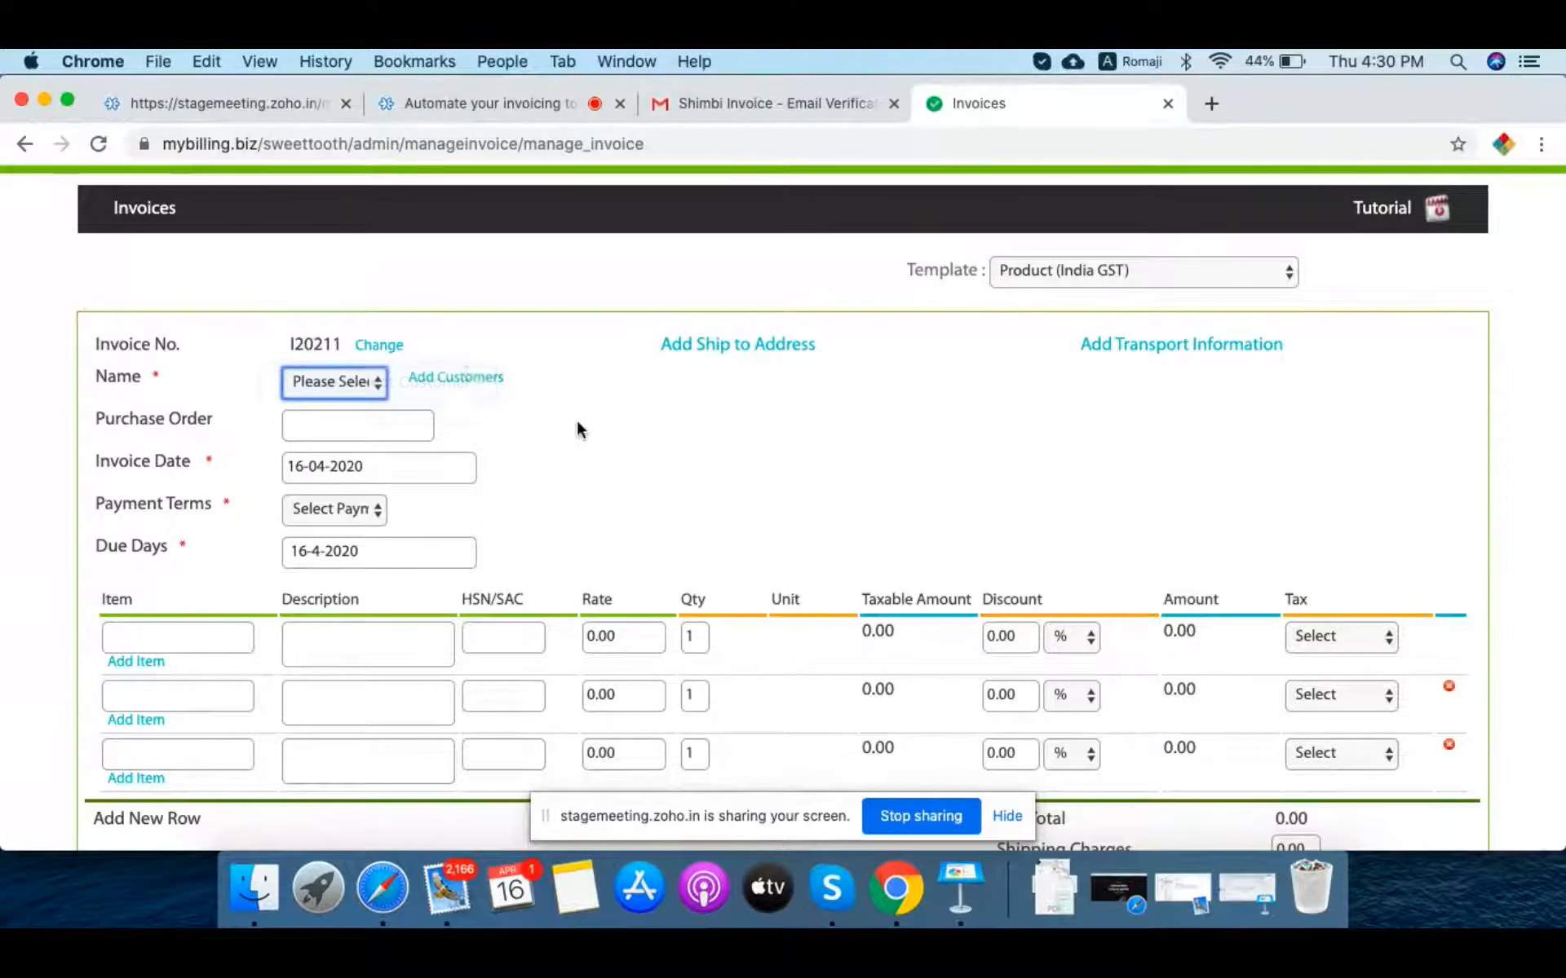
left_click(464, 378)
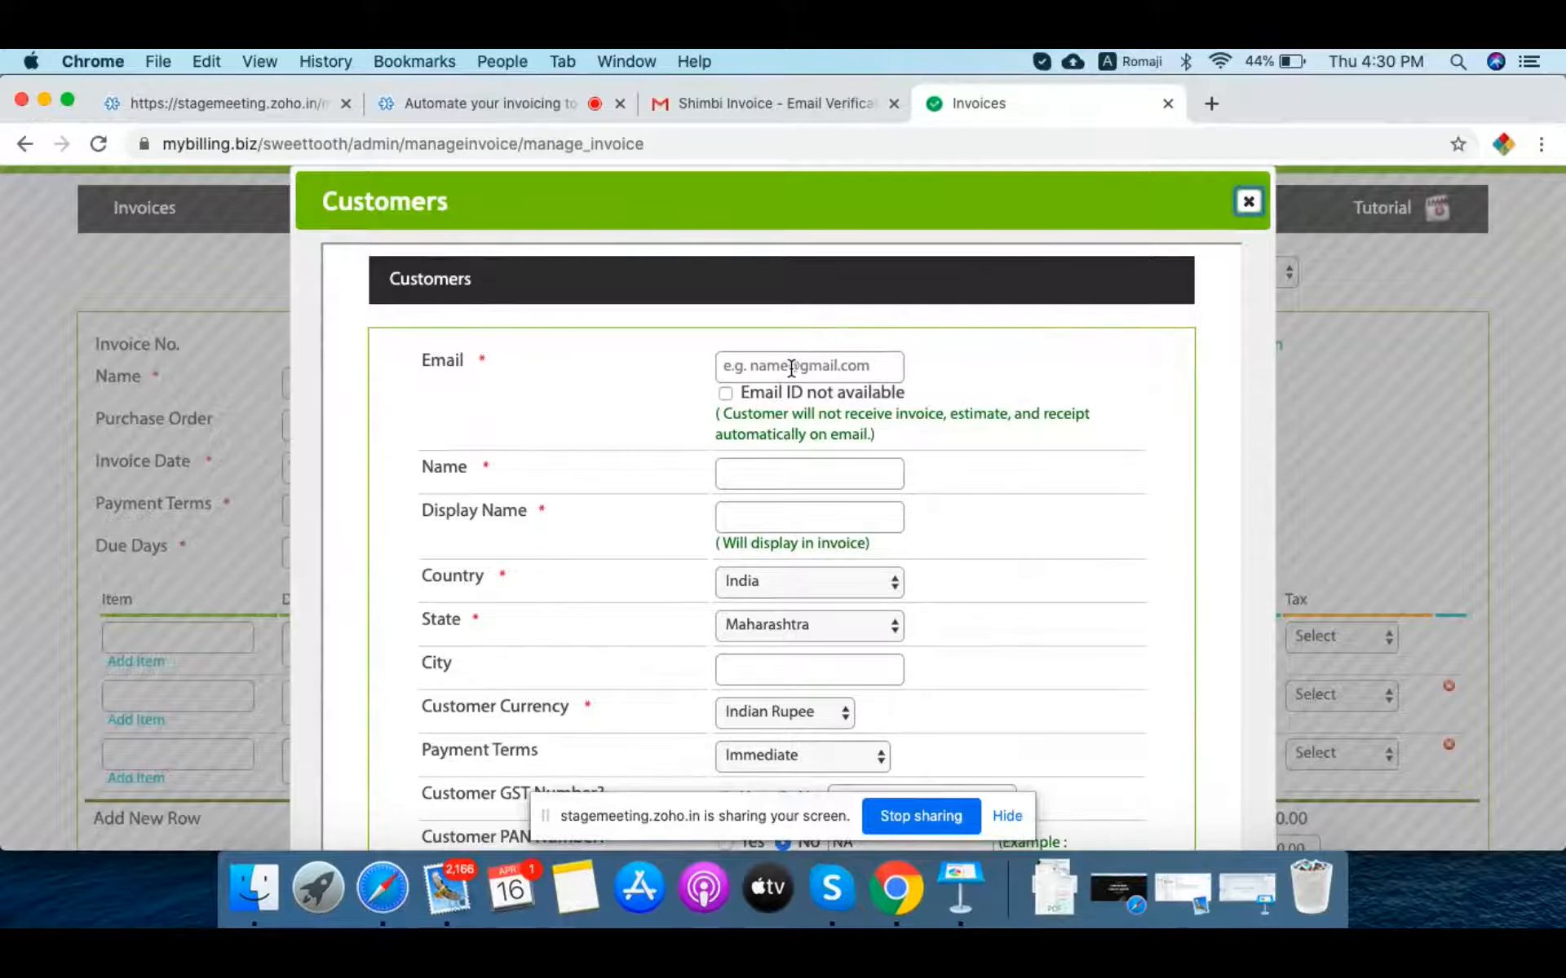
left_click(790, 368)
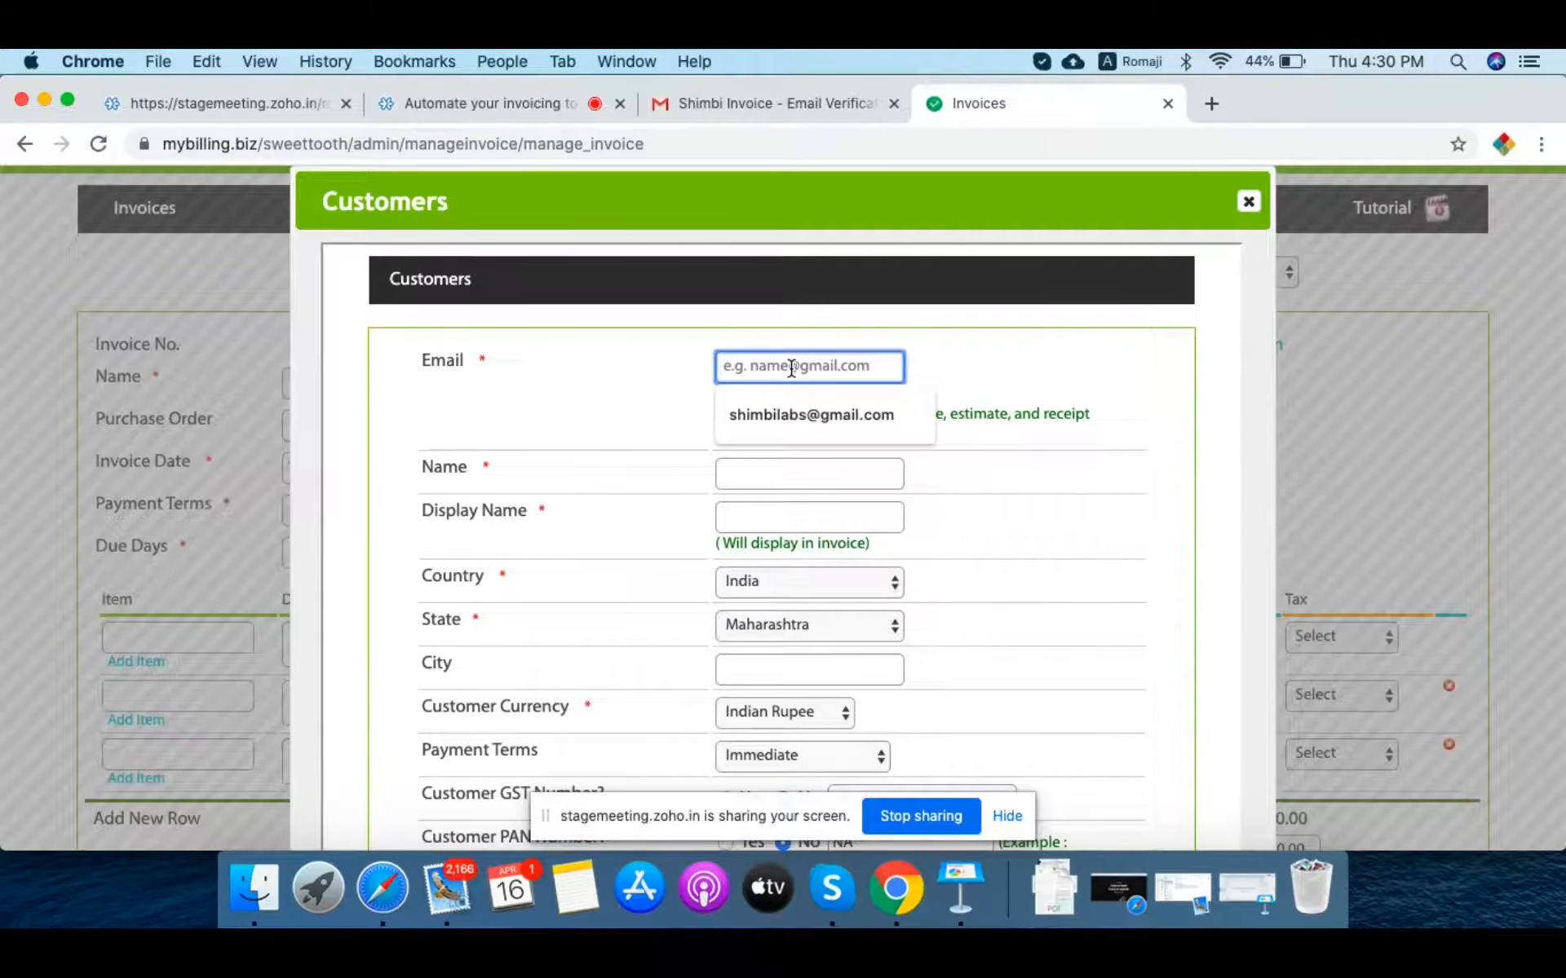
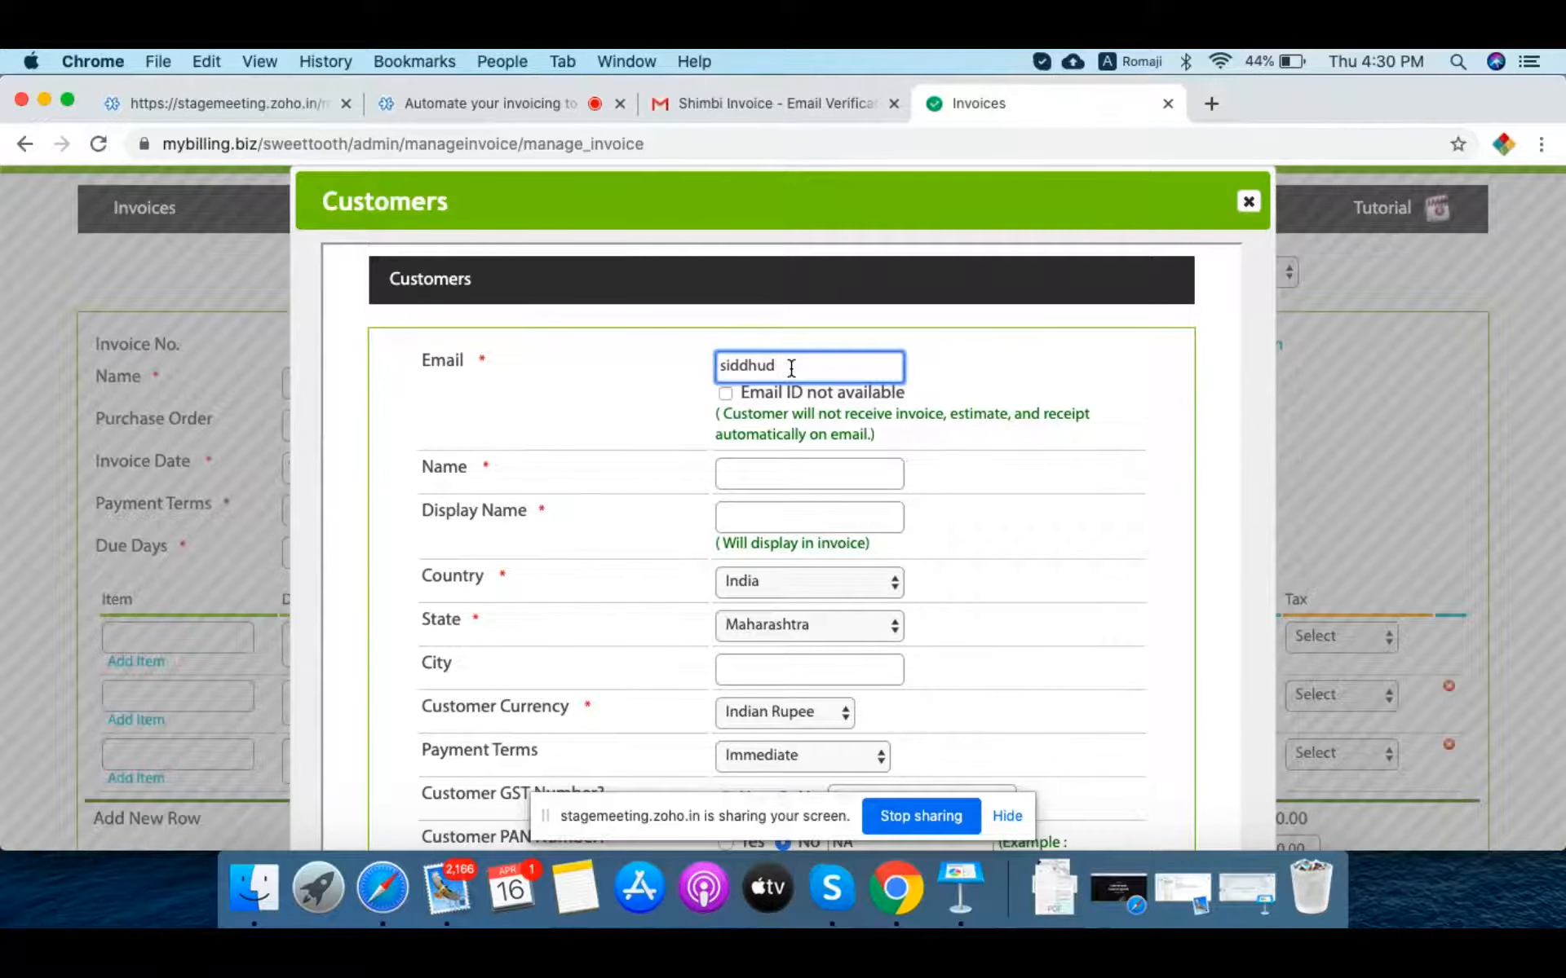
key("Left")
key("Left")
key("Left")
key("Left")
key("Left")
key("BackSpace")
type("@")
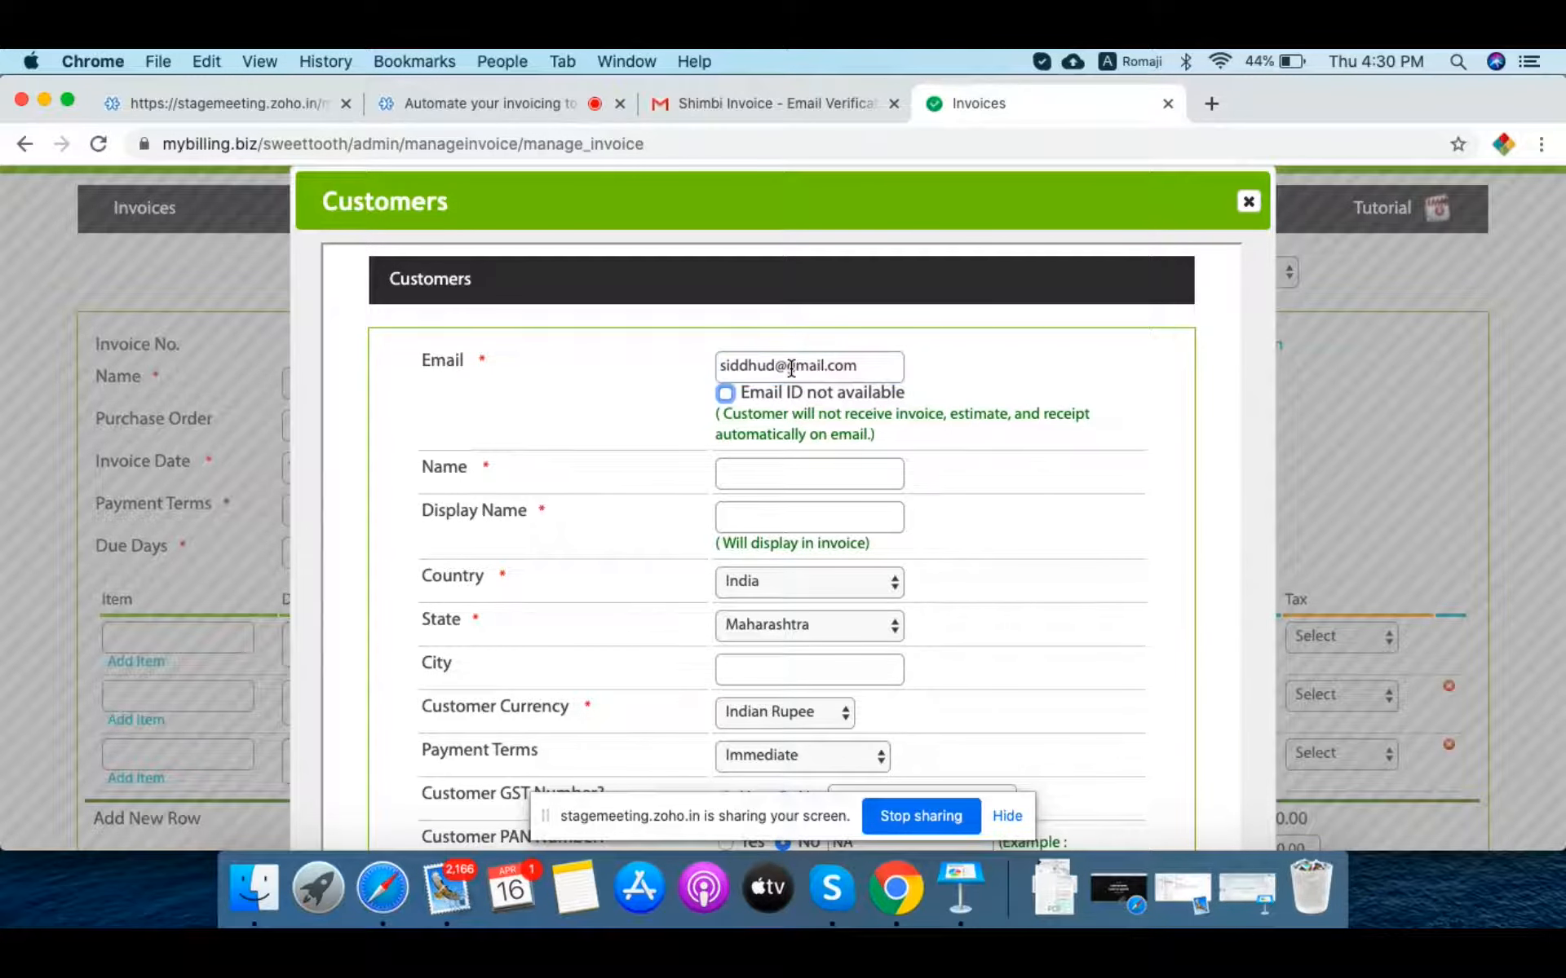
key("Tab")
type("Siddhu")
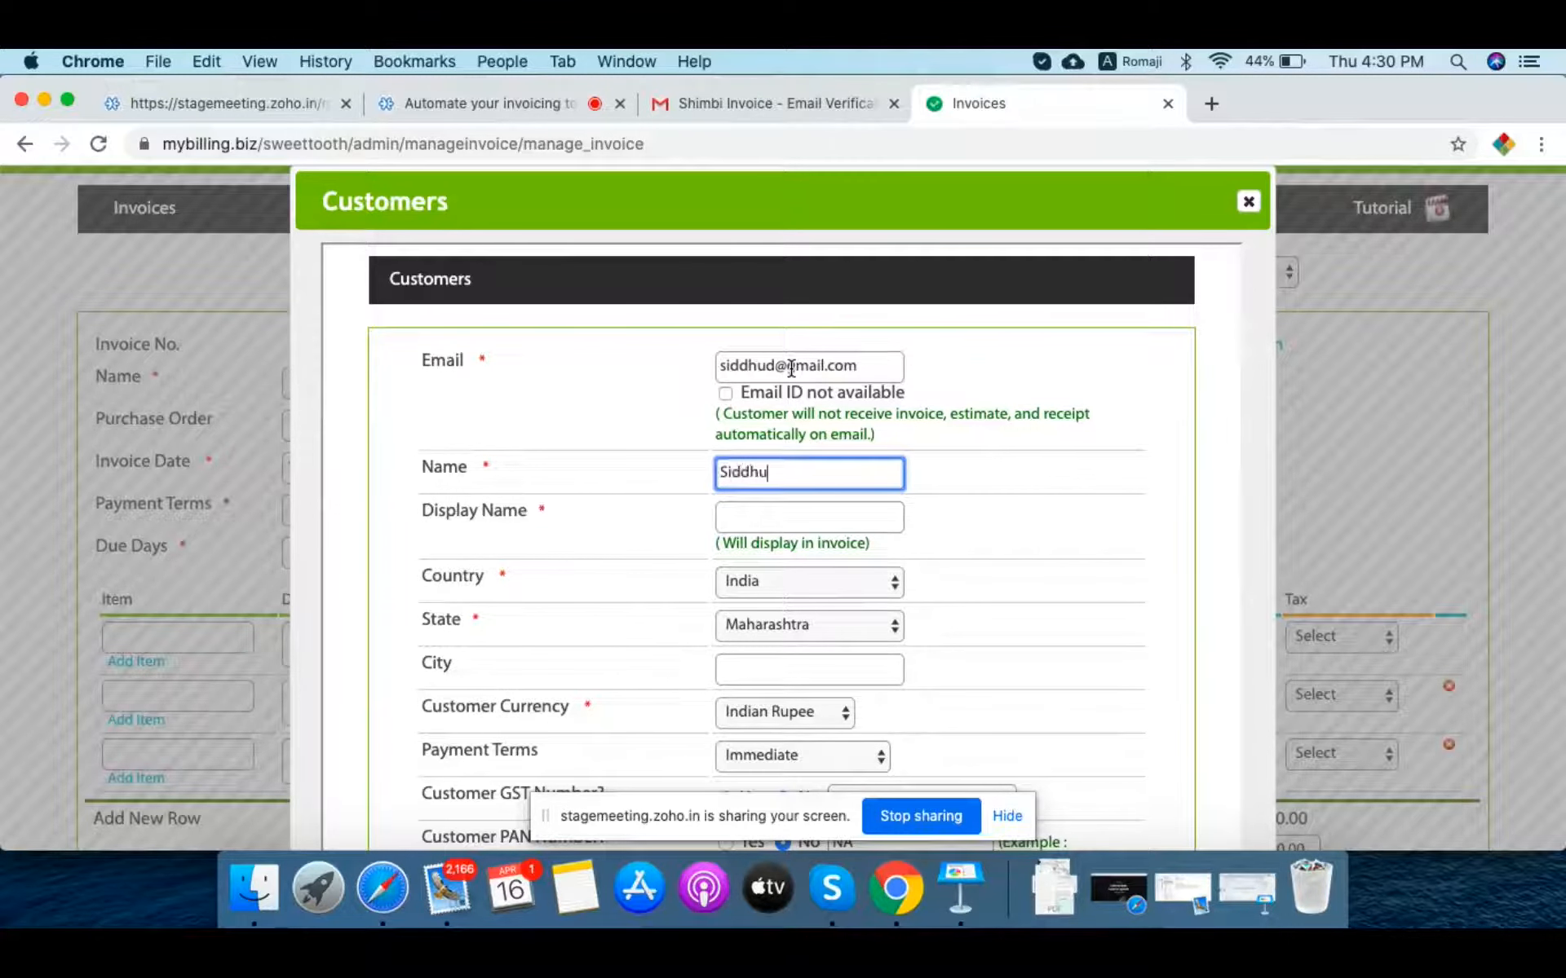
key("Tab")
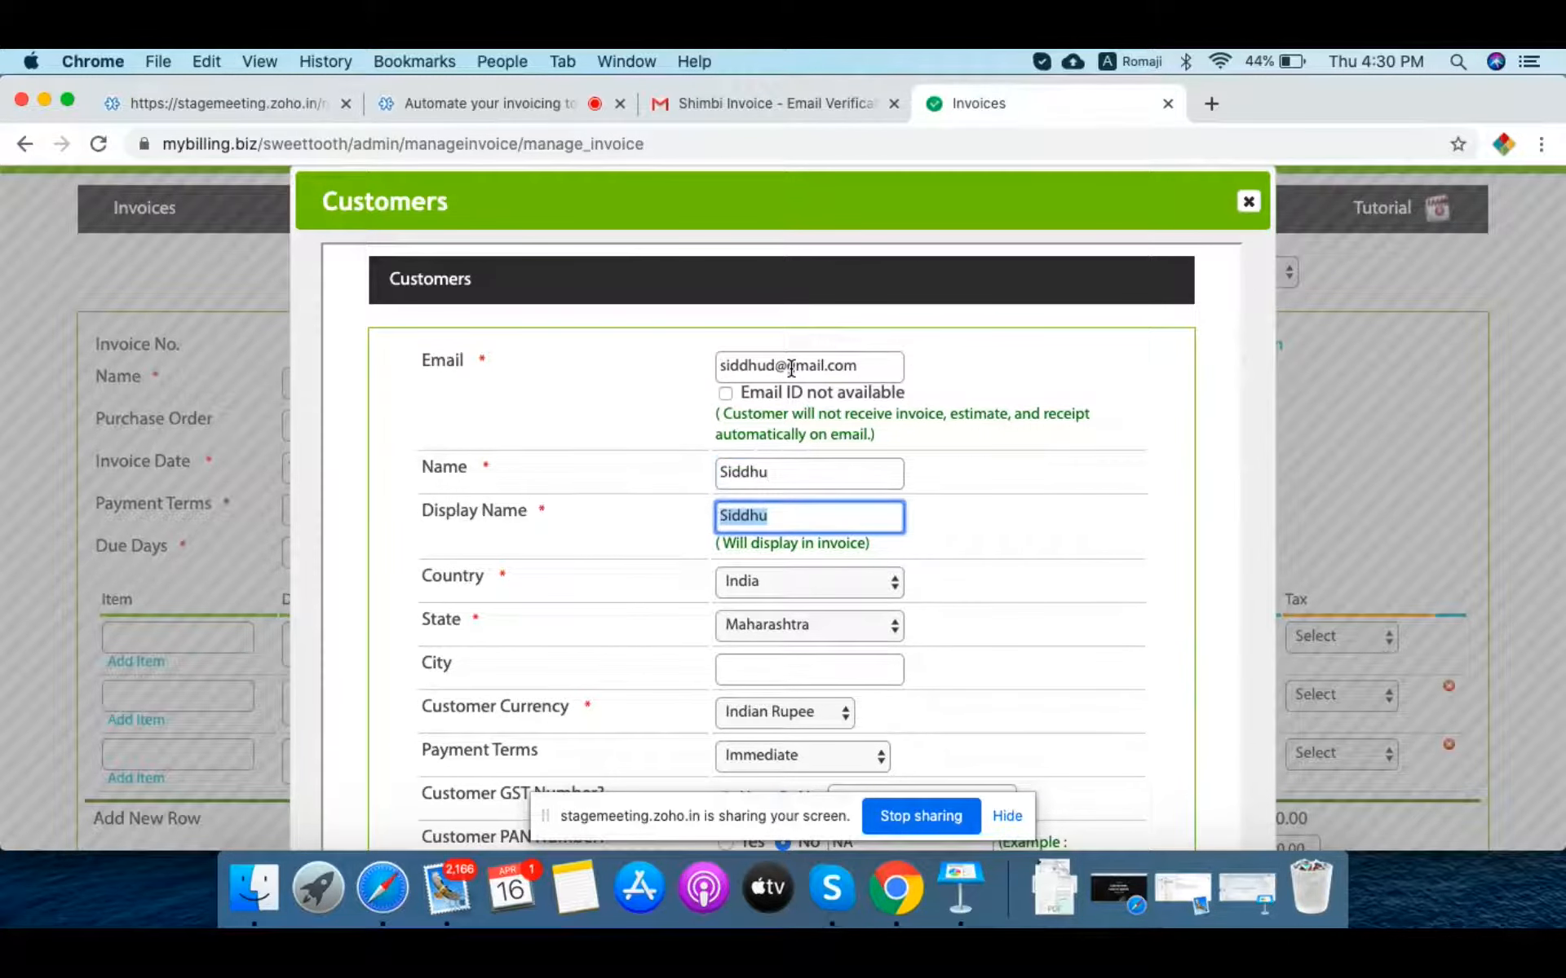
key("Tab")
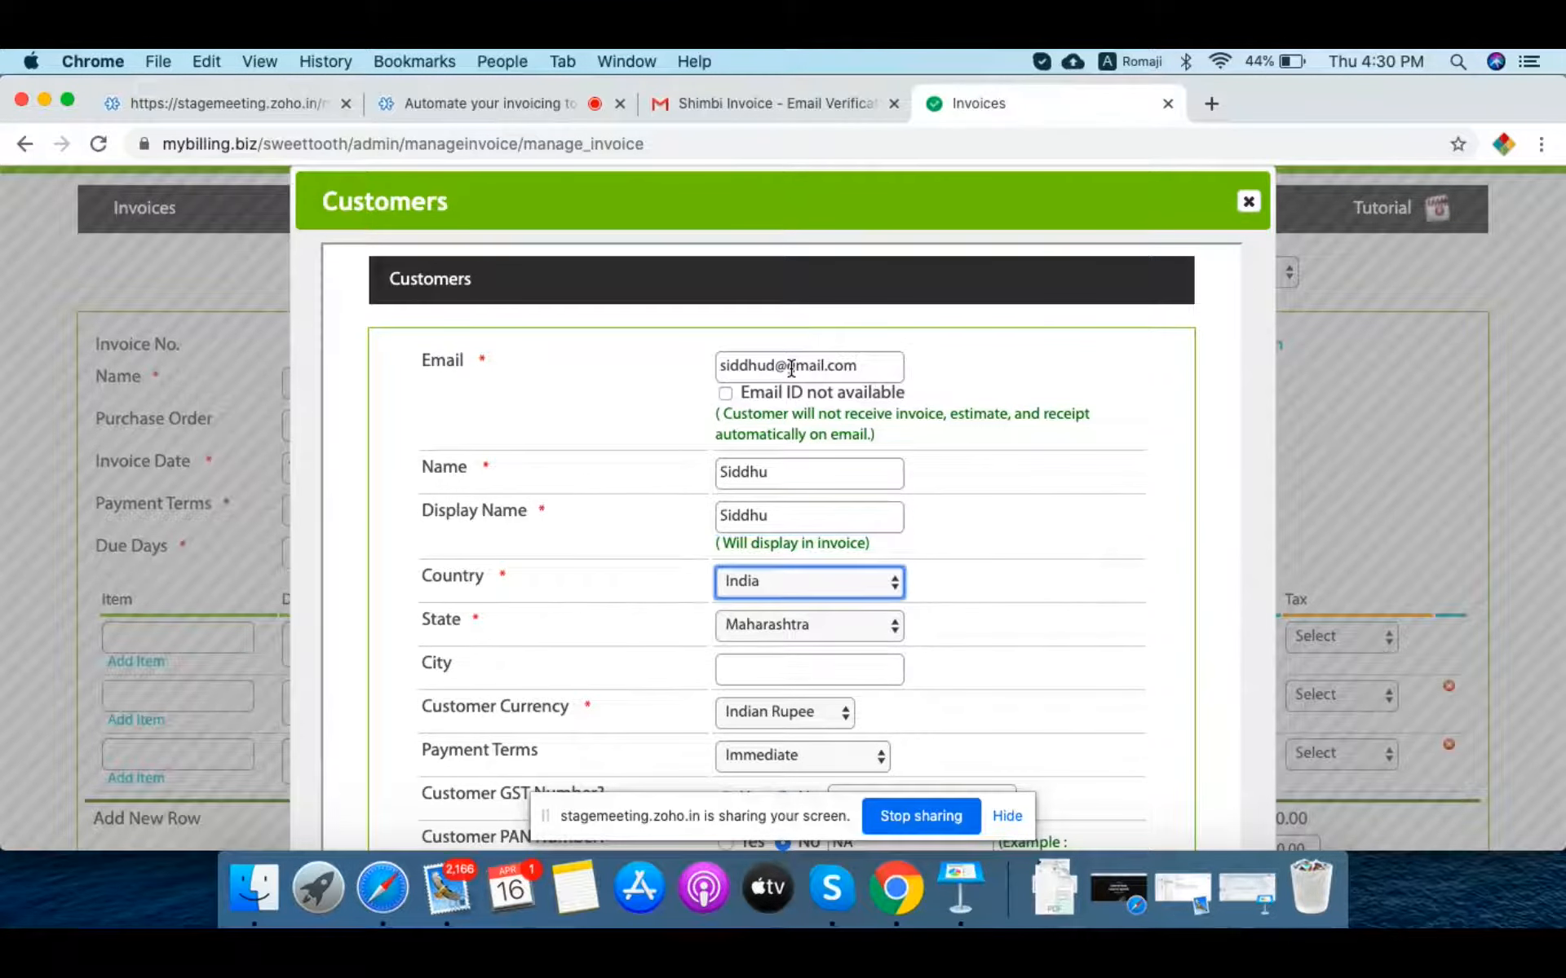
scroll(1126, 586, "down", 1)
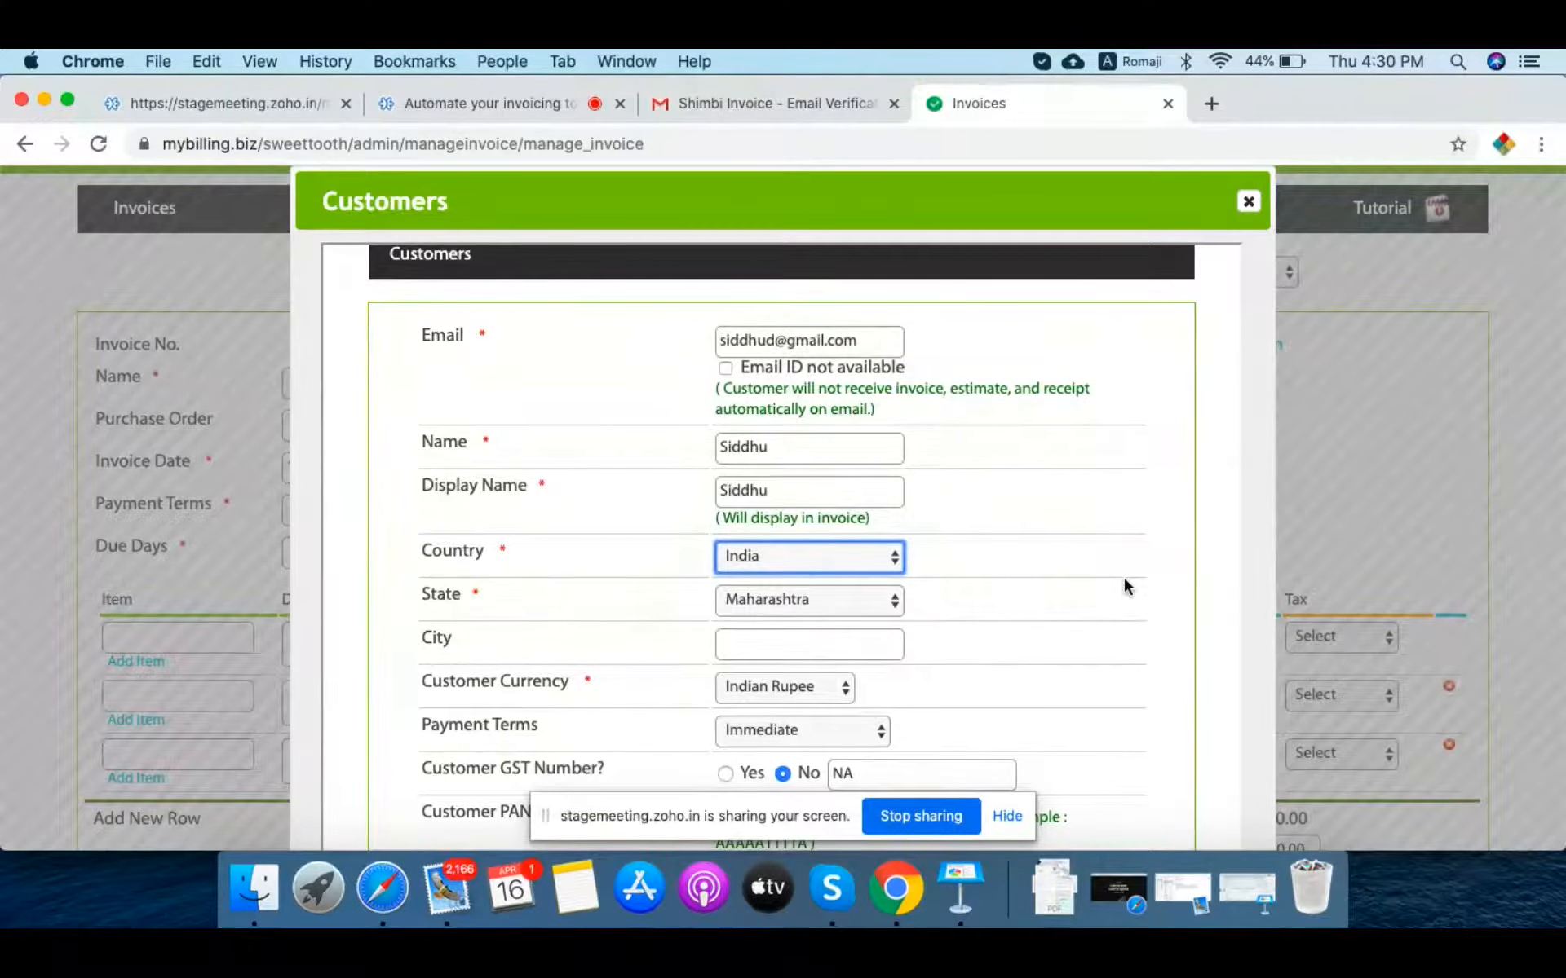
key("Tab")
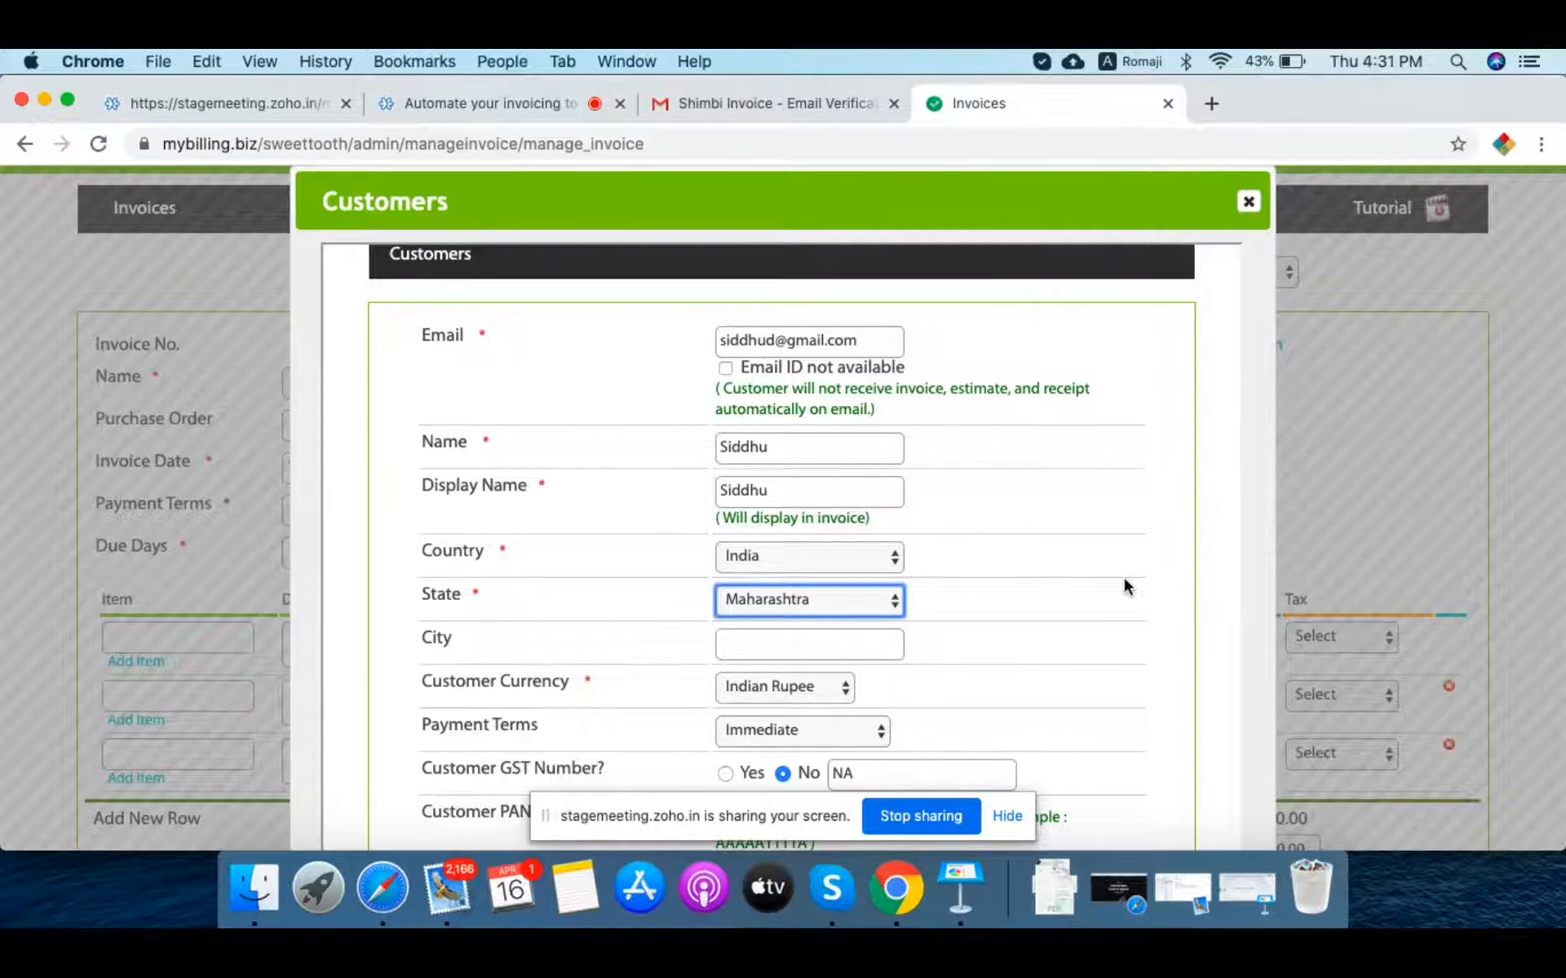
scroll(1123, 575, "down", 1)
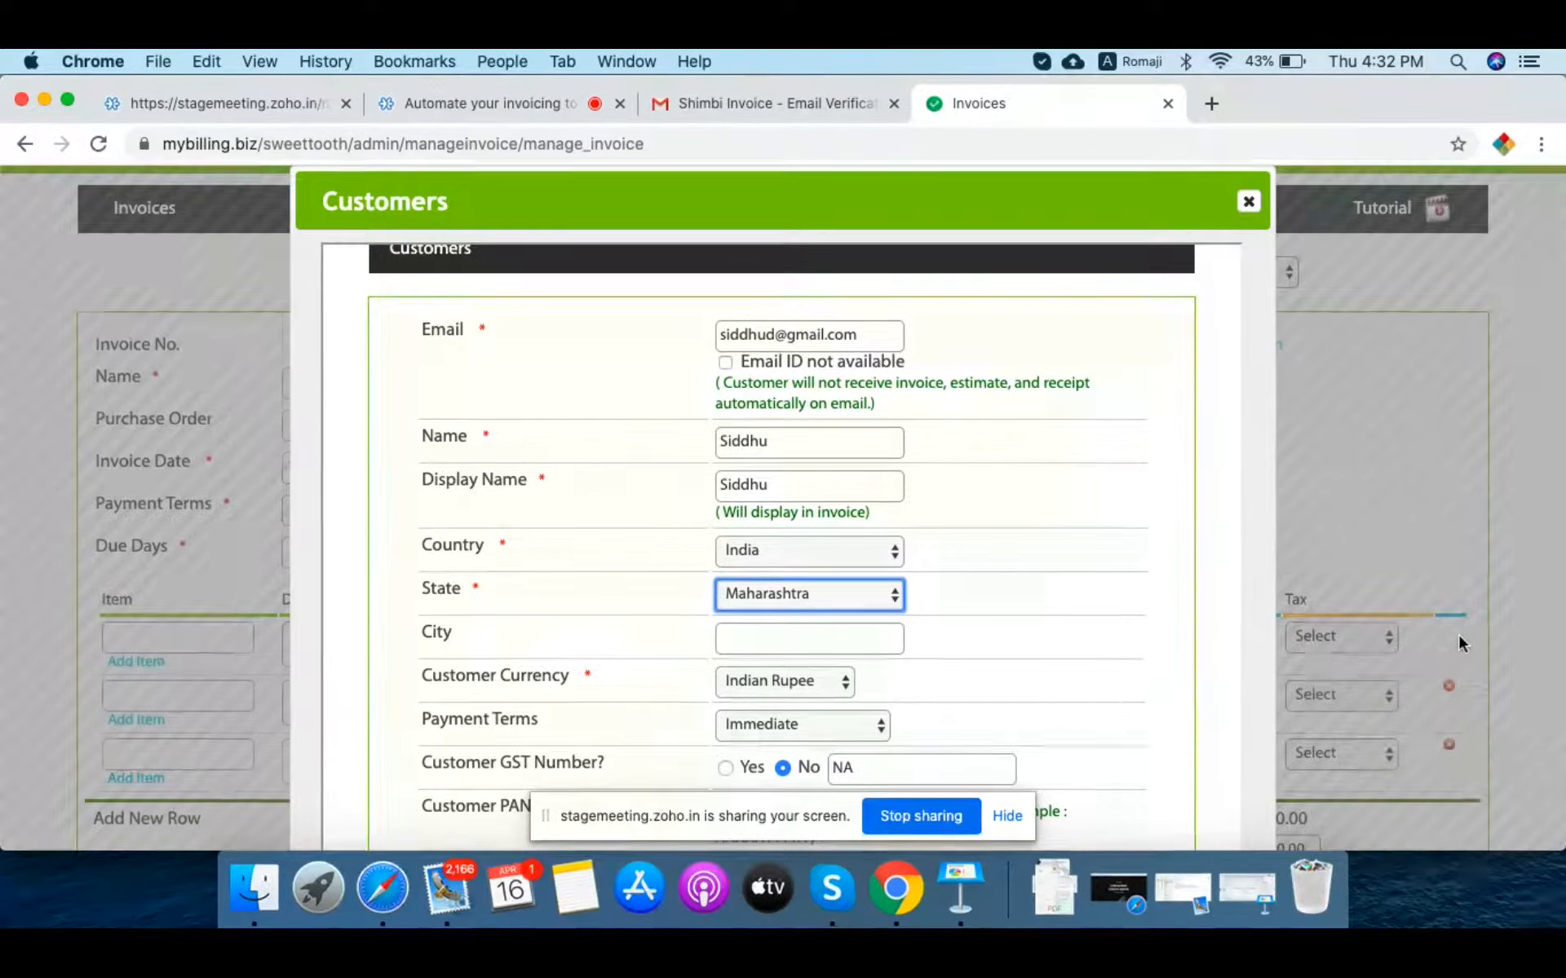
scroll(1458, 635, "down", 5)
Step: Set the customer's city to Pune, currency Indian Rupee, terms Net 07 days, and GST Yes
left_click(822, 462)
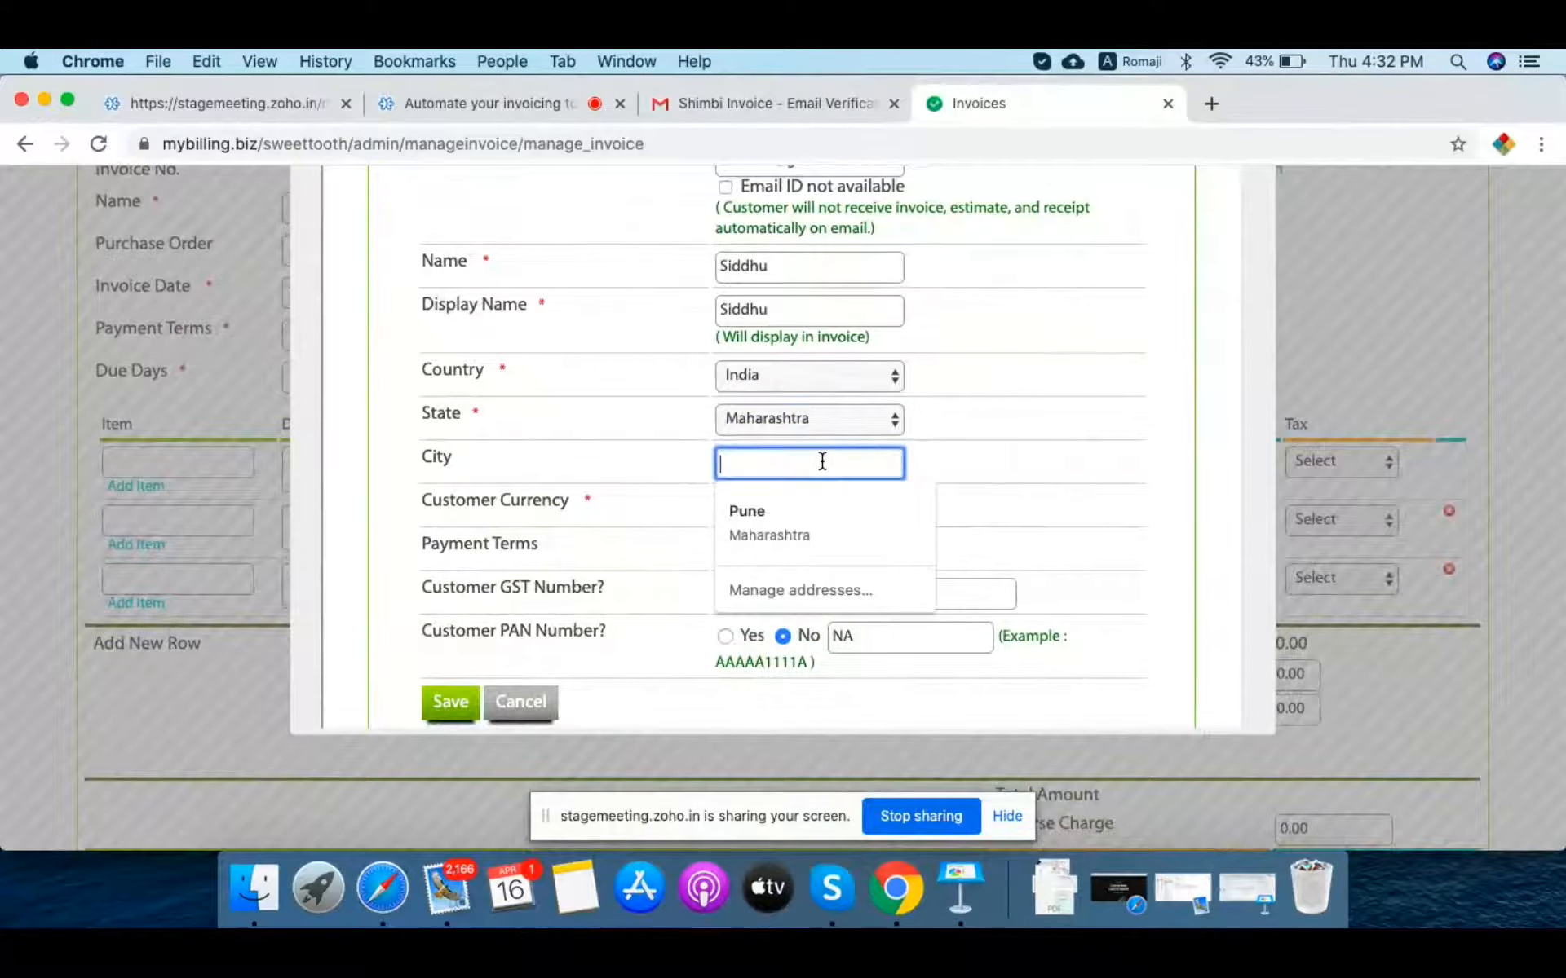
type("Pune")
left_click(1054, 472)
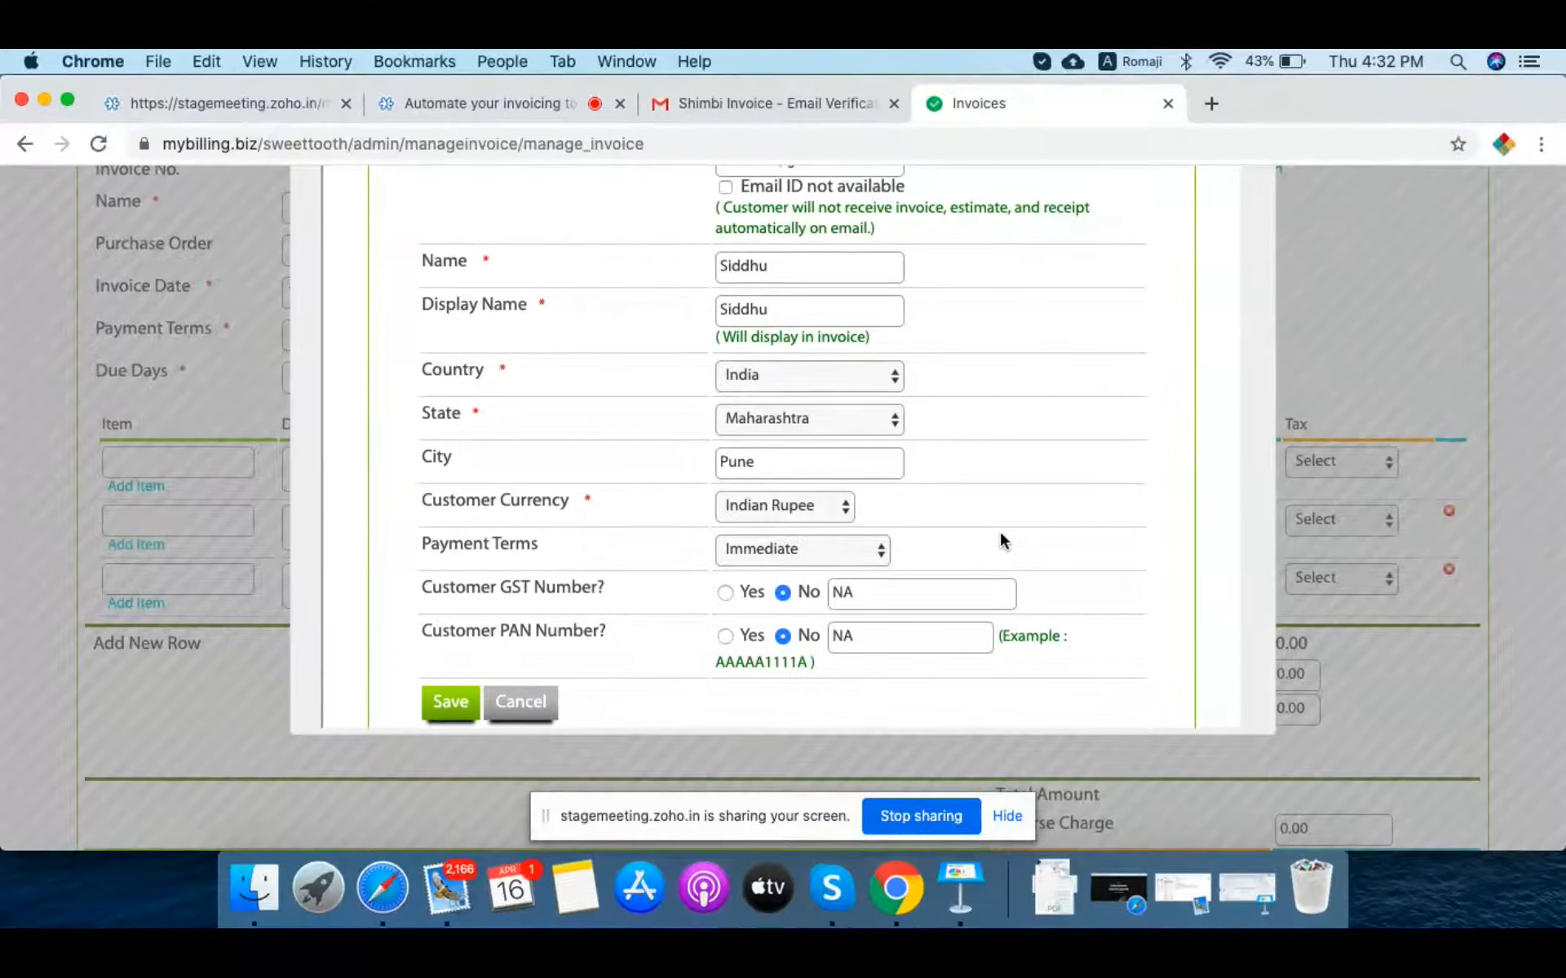
left_click(810, 507)
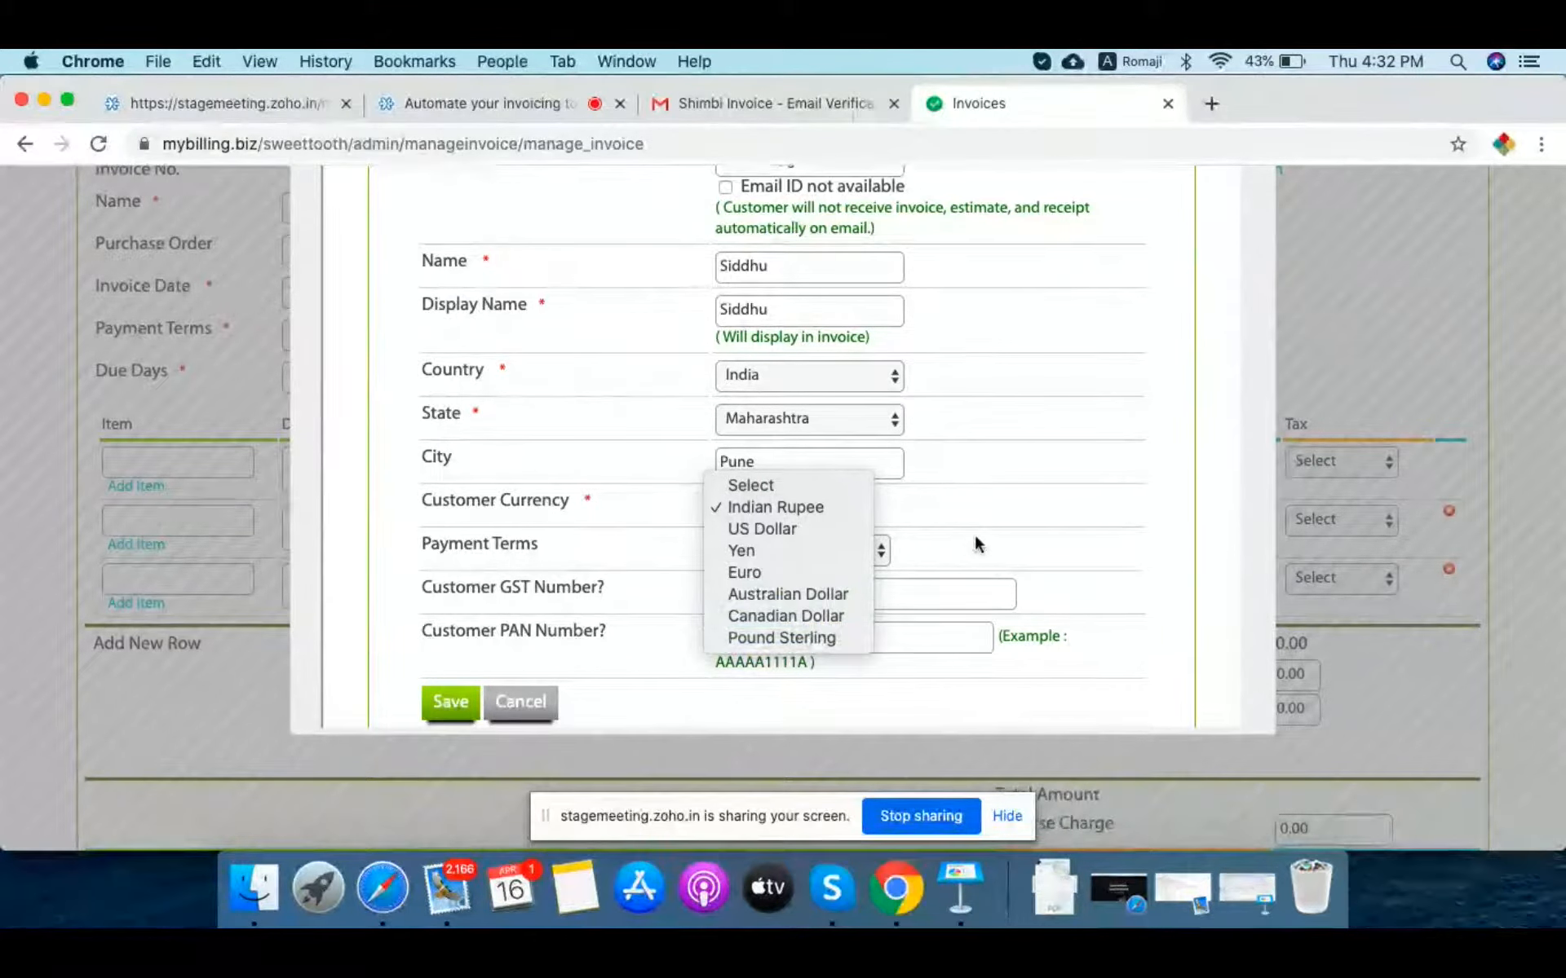
left_click(1031, 516)
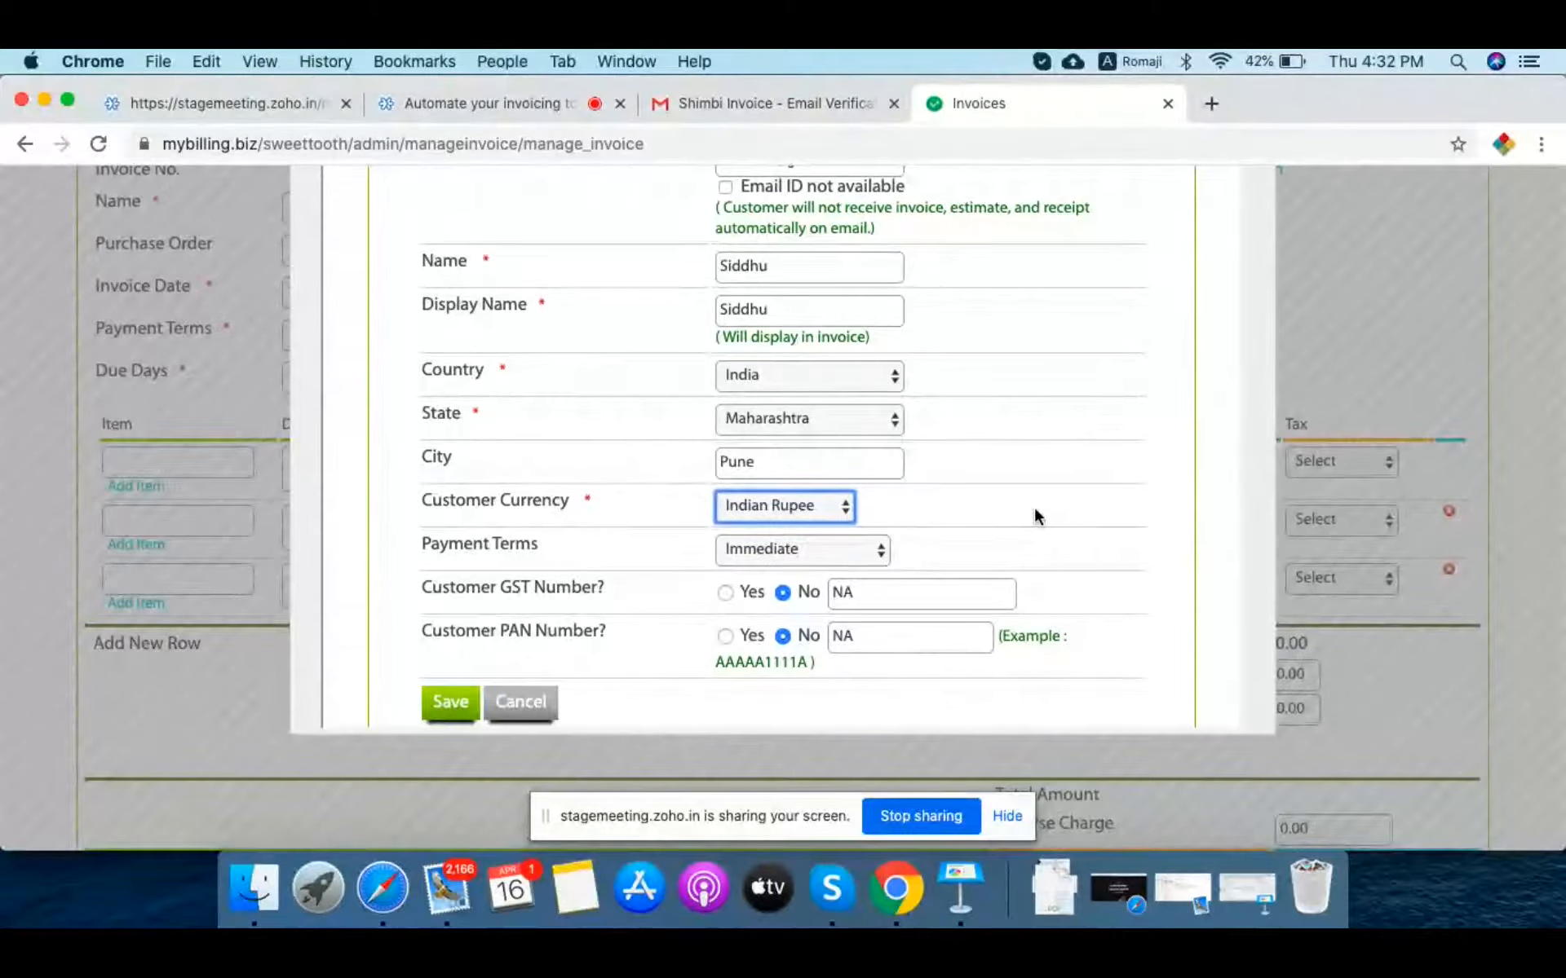
left_click(845, 553)
left_click(831, 568)
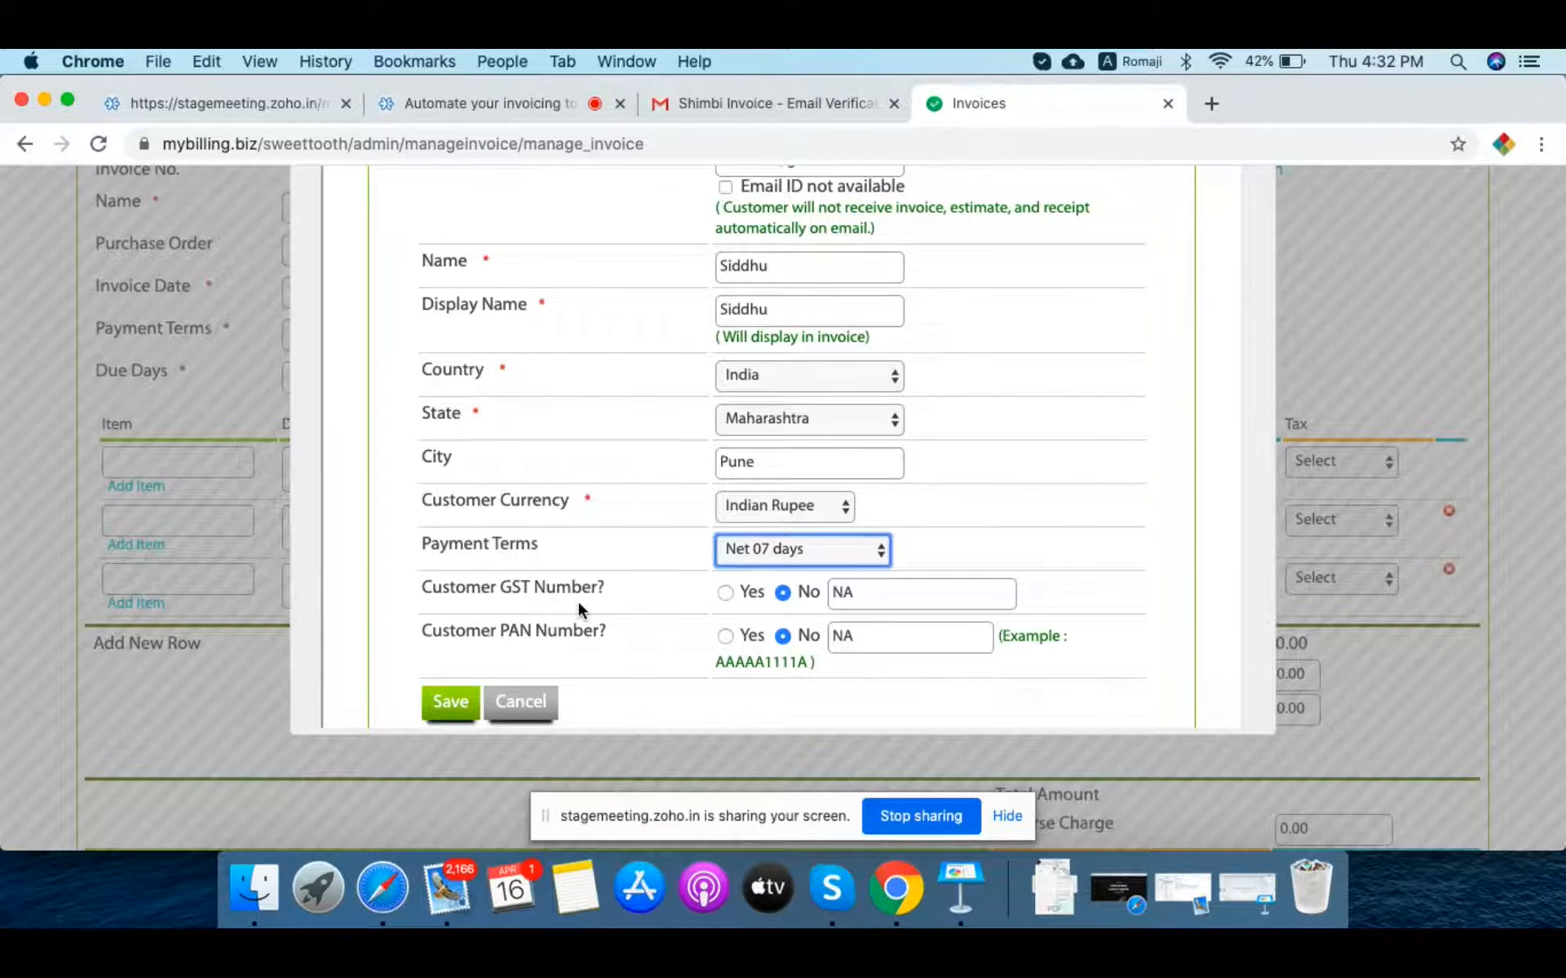
left_click(725, 594)
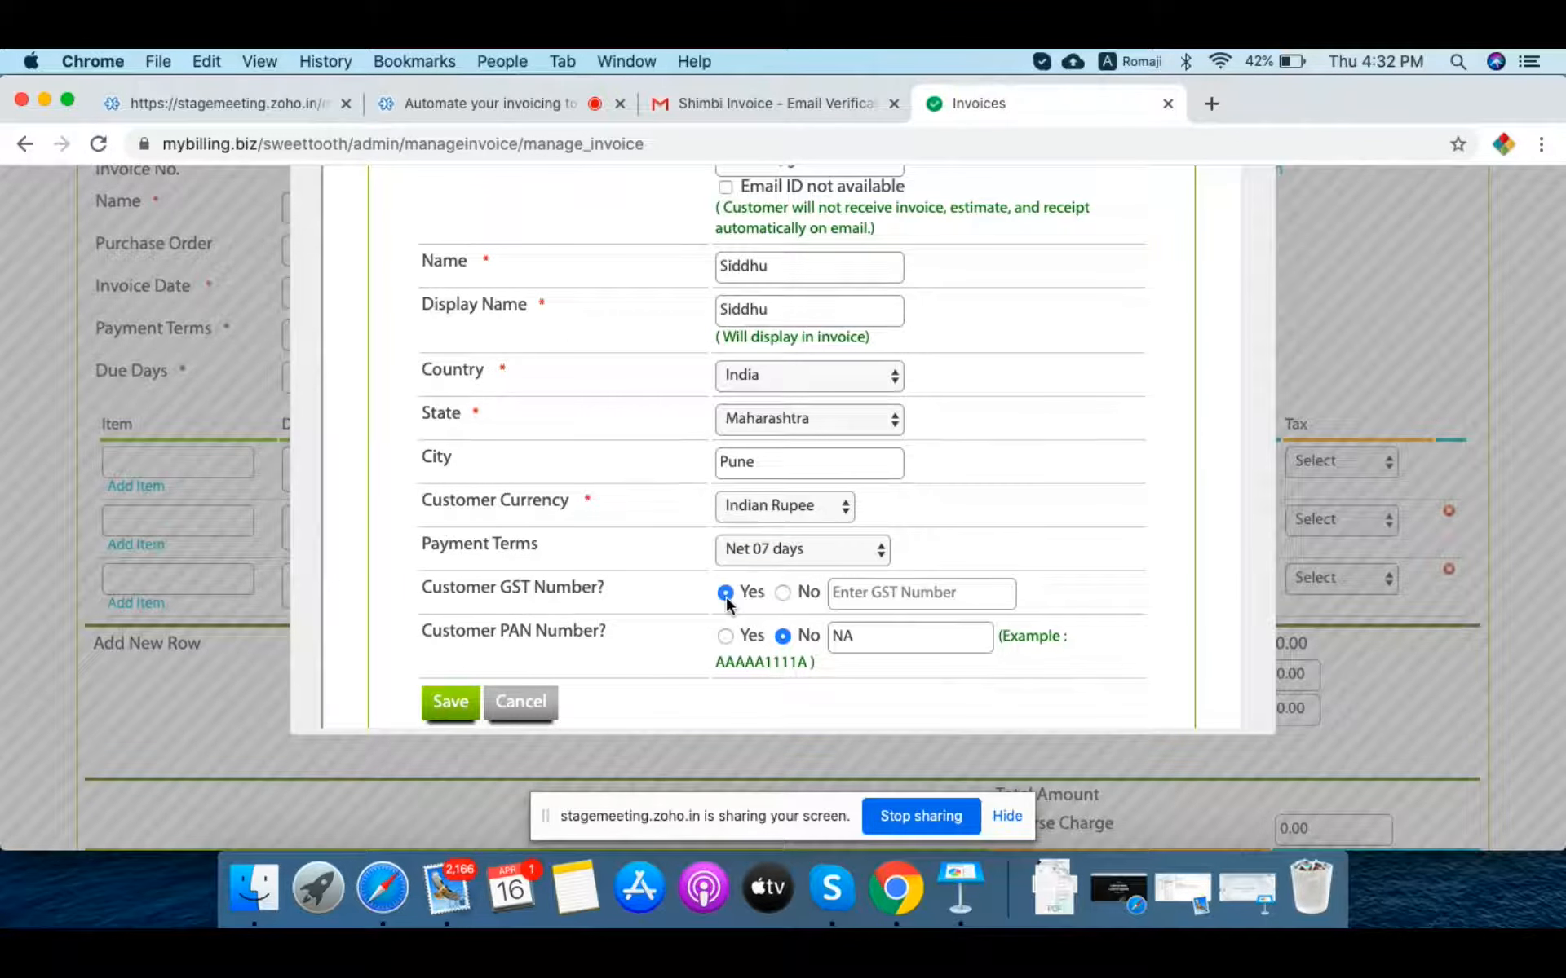
Step: Copy the GST number from the notes for the customer form
left_click(360, 901)
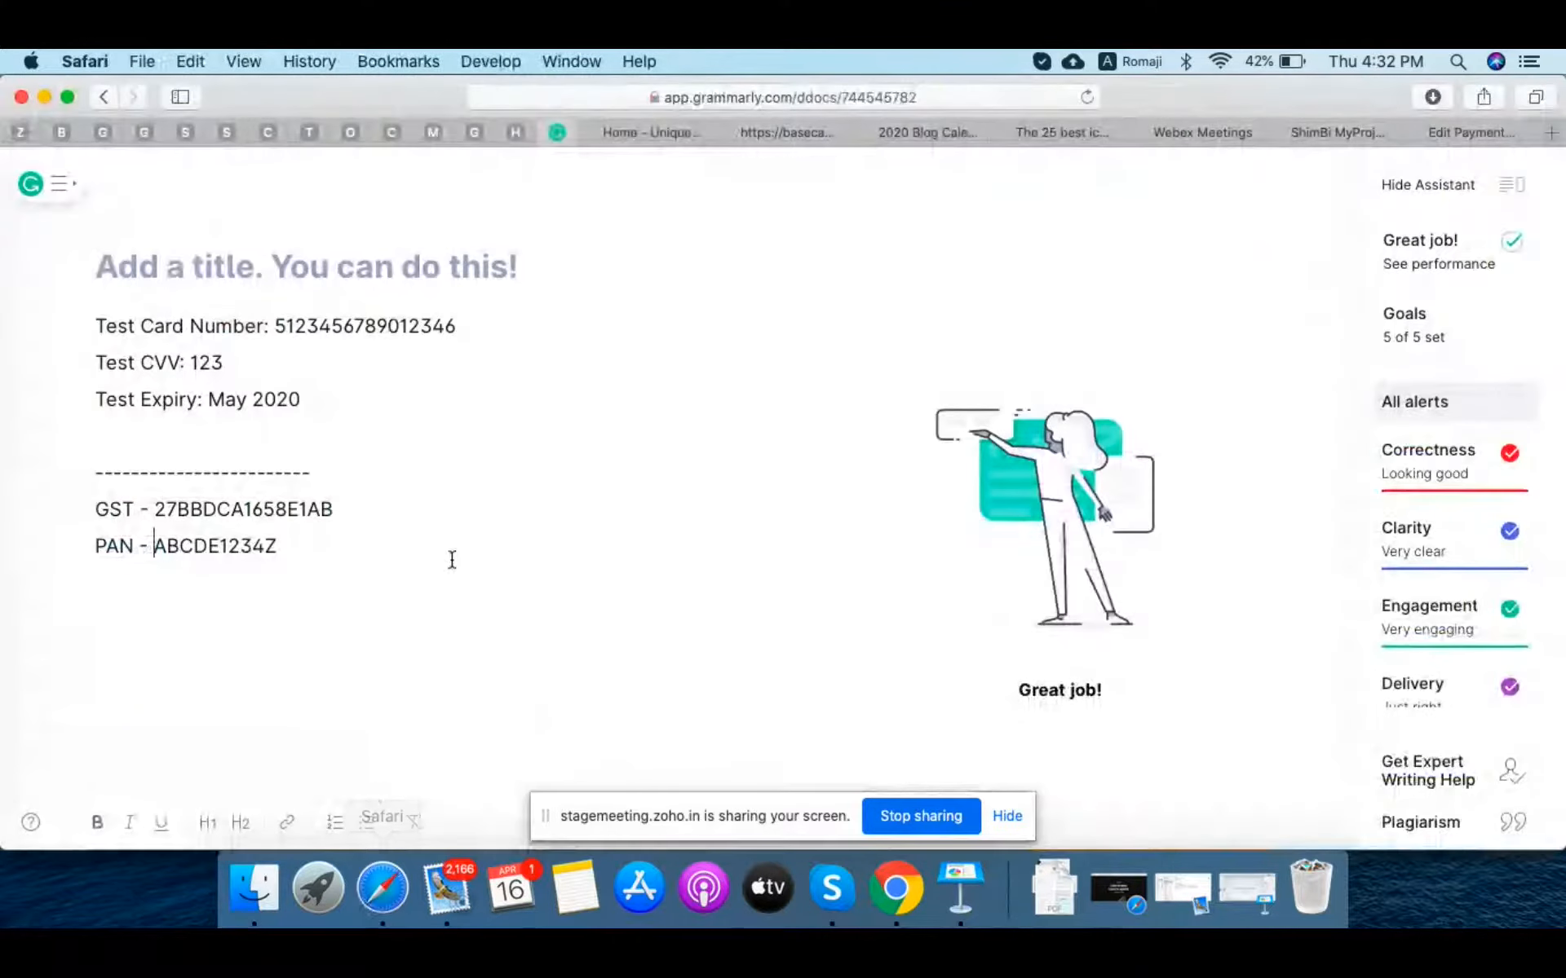
double_click(166, 512)
key("super+c")
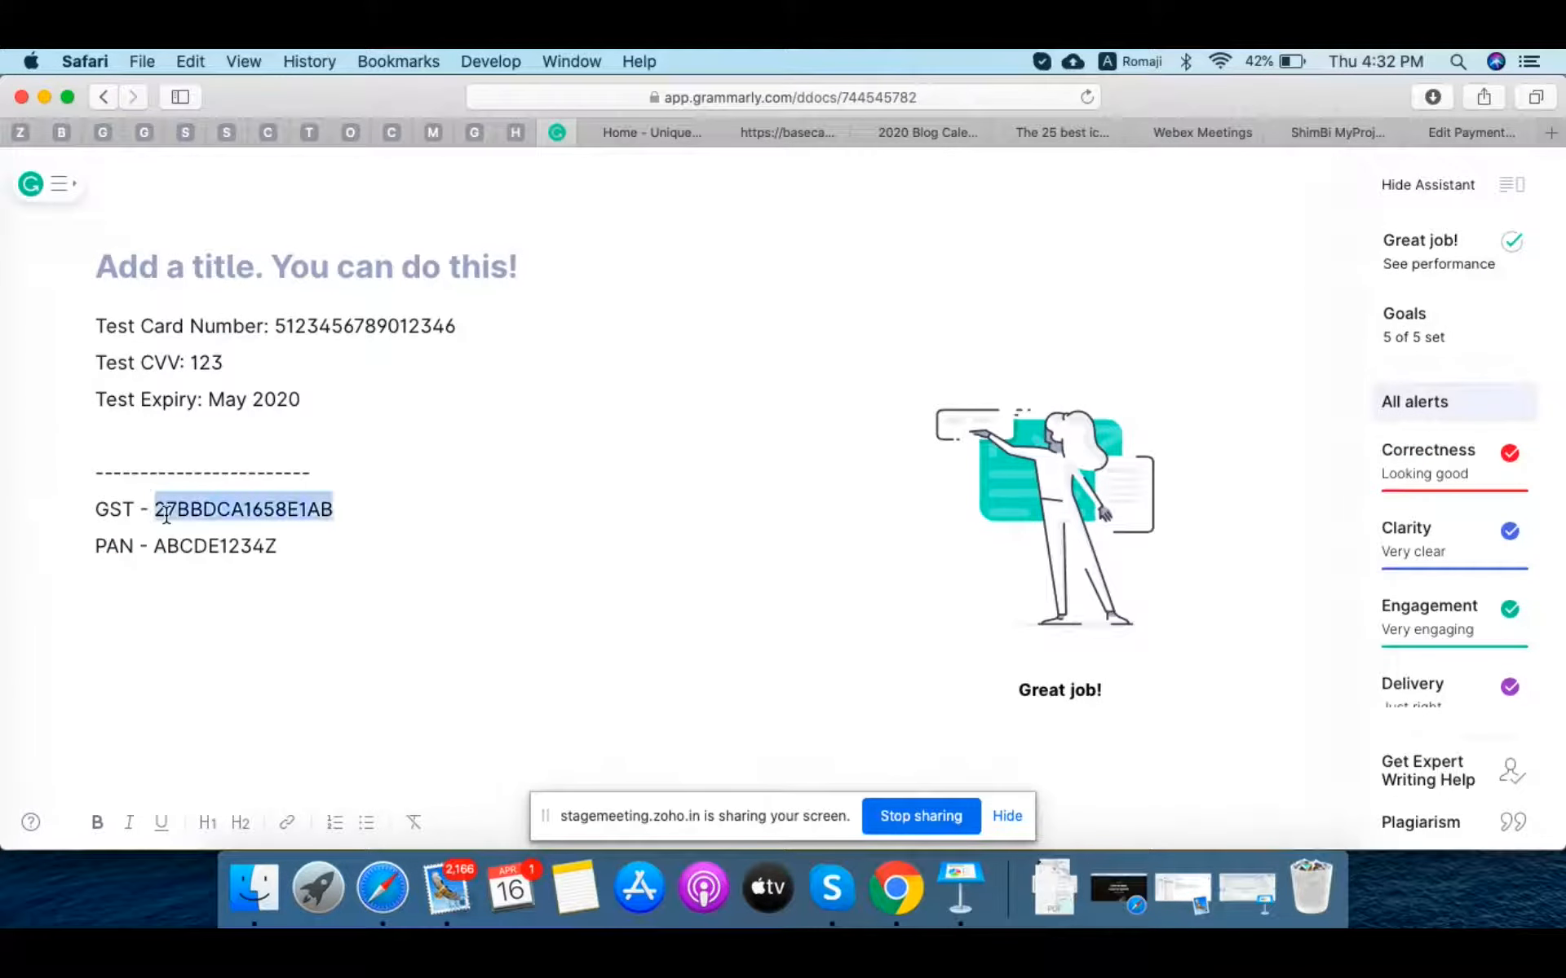
left_click(895, 887)
Step: Paste the GST number, correct its last characters to CD, and save the customer
left_click(895, 595)
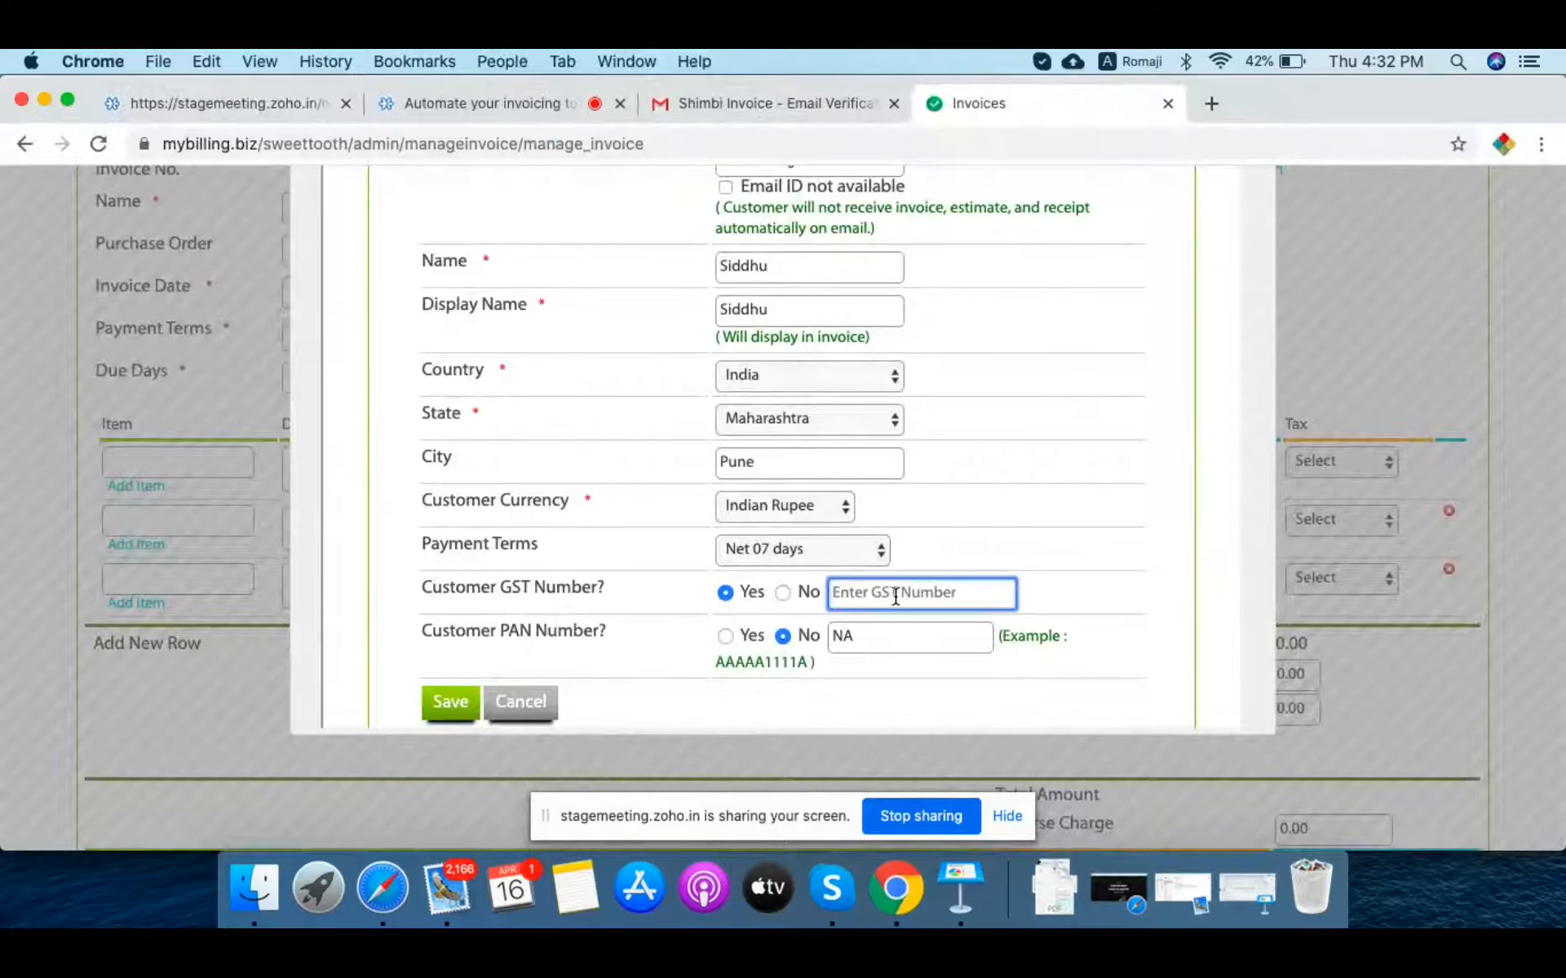
key("super+v")
key("BackSpace")
key("BackSpace")
type("CD")
scroll(669, 673, "down", 2)
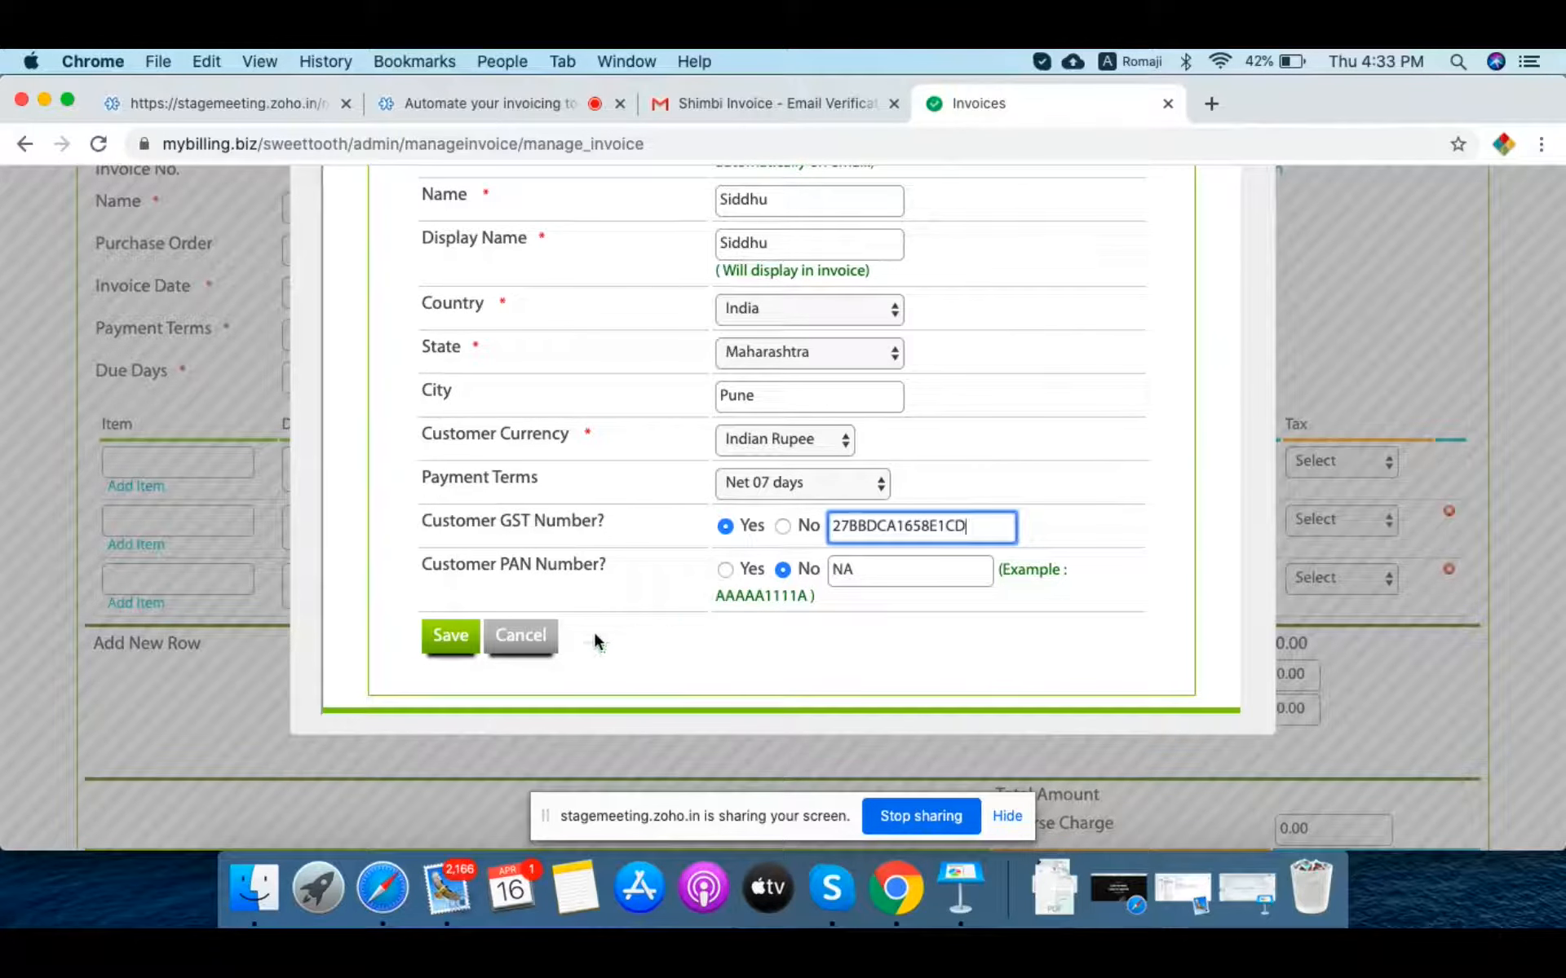
left_click(467, 641)
left_click(447, 643)
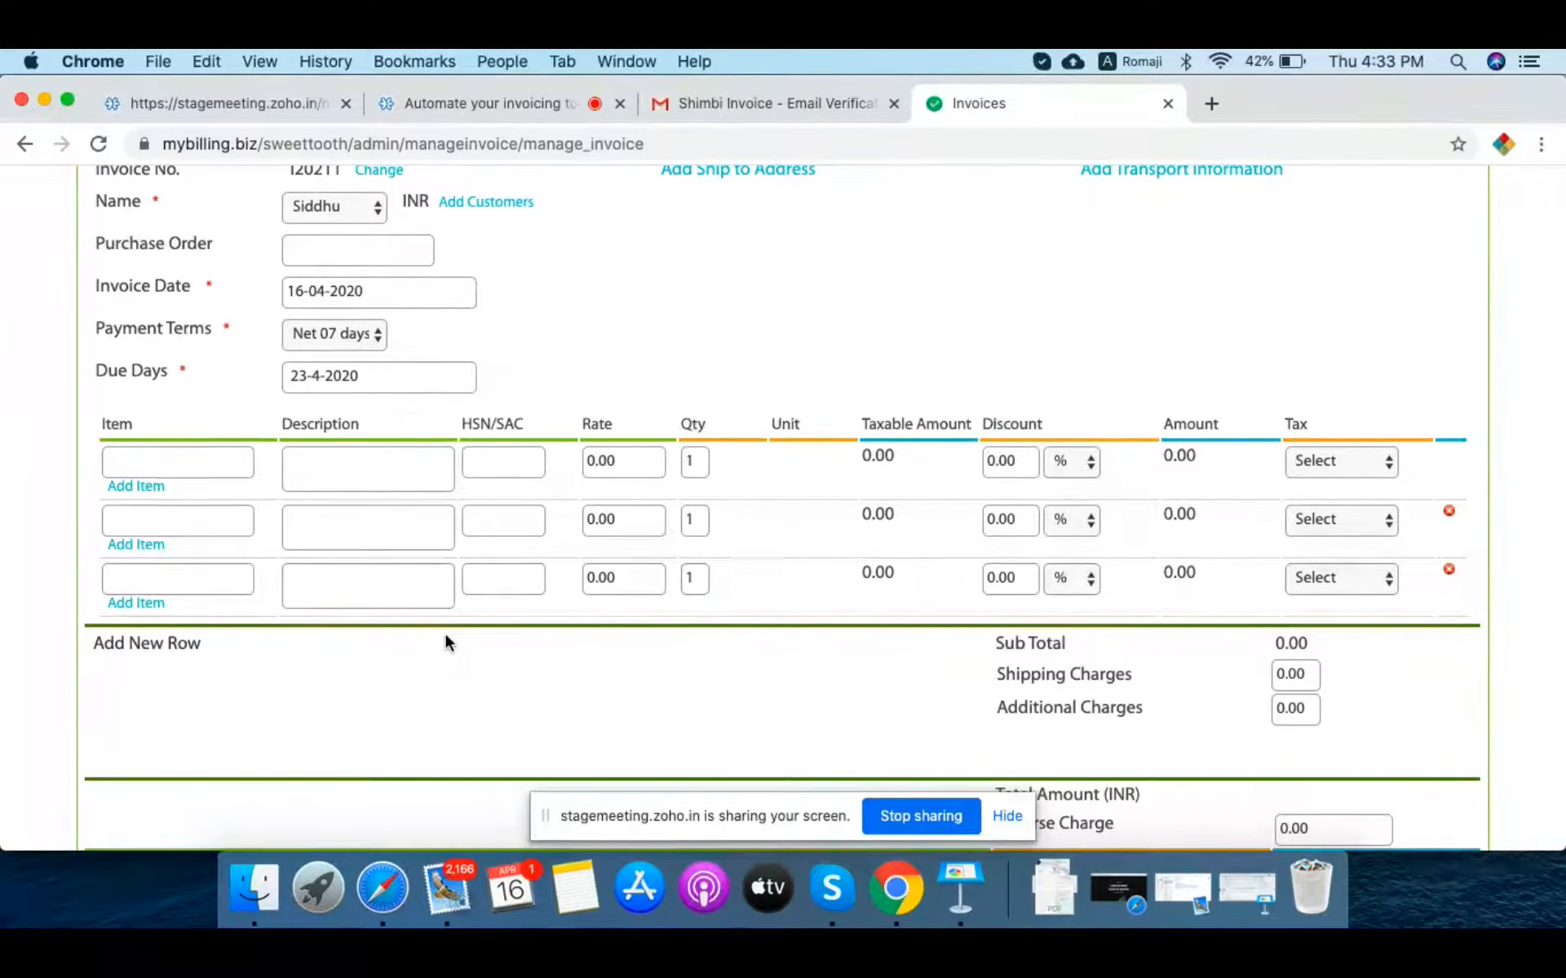
left_click(325, 249)
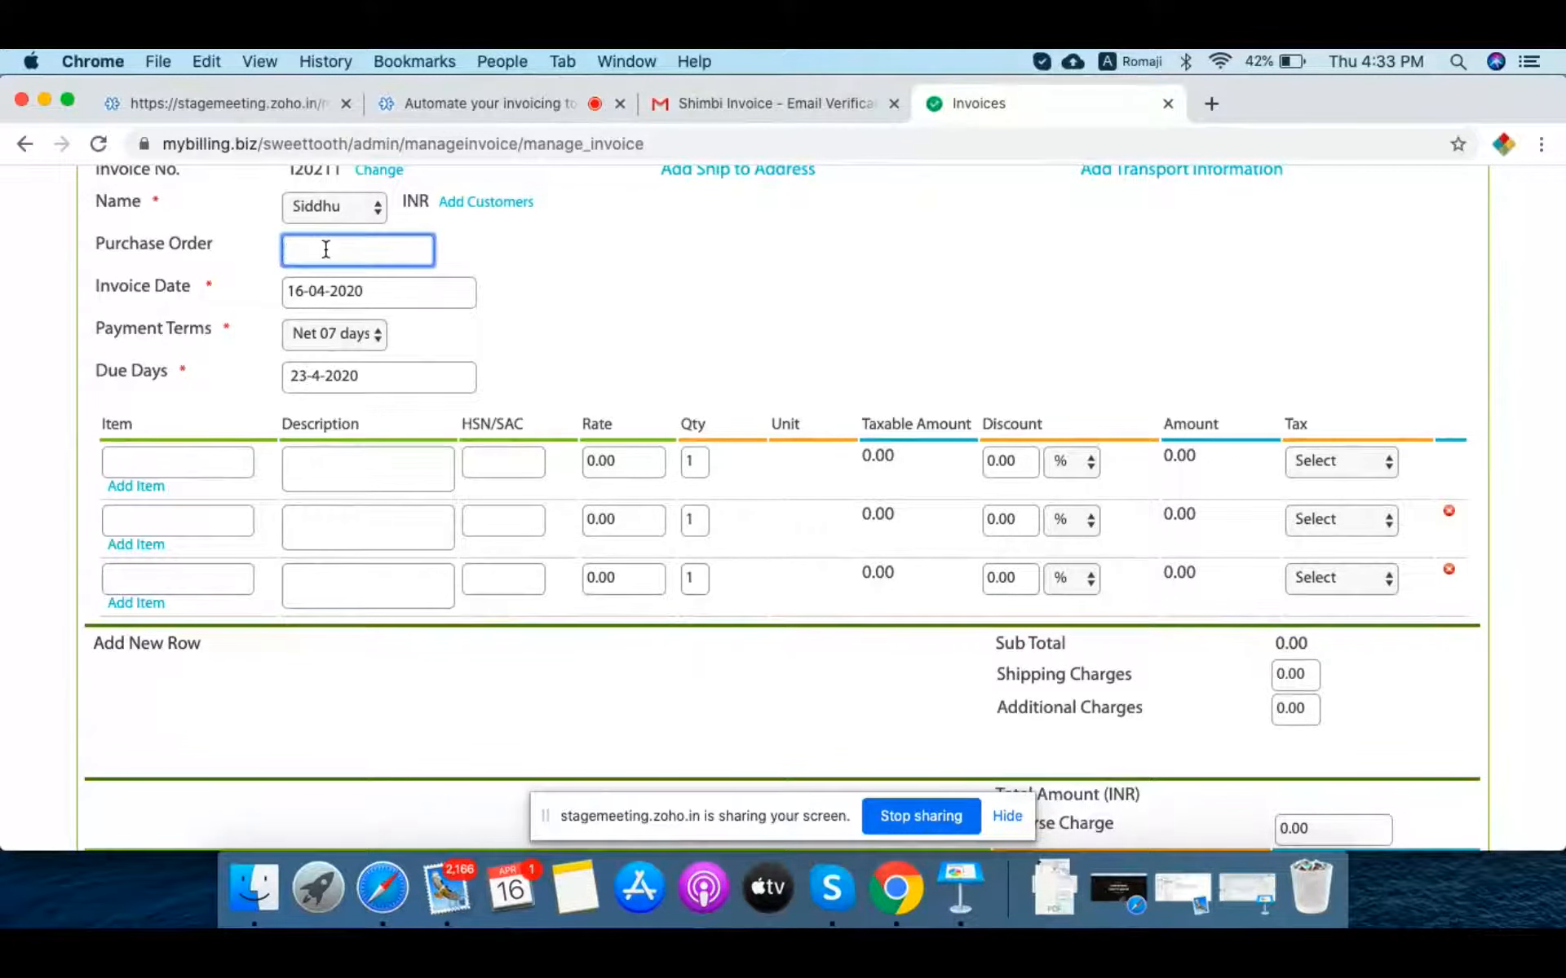
scroll(620, 294, "up", 2)
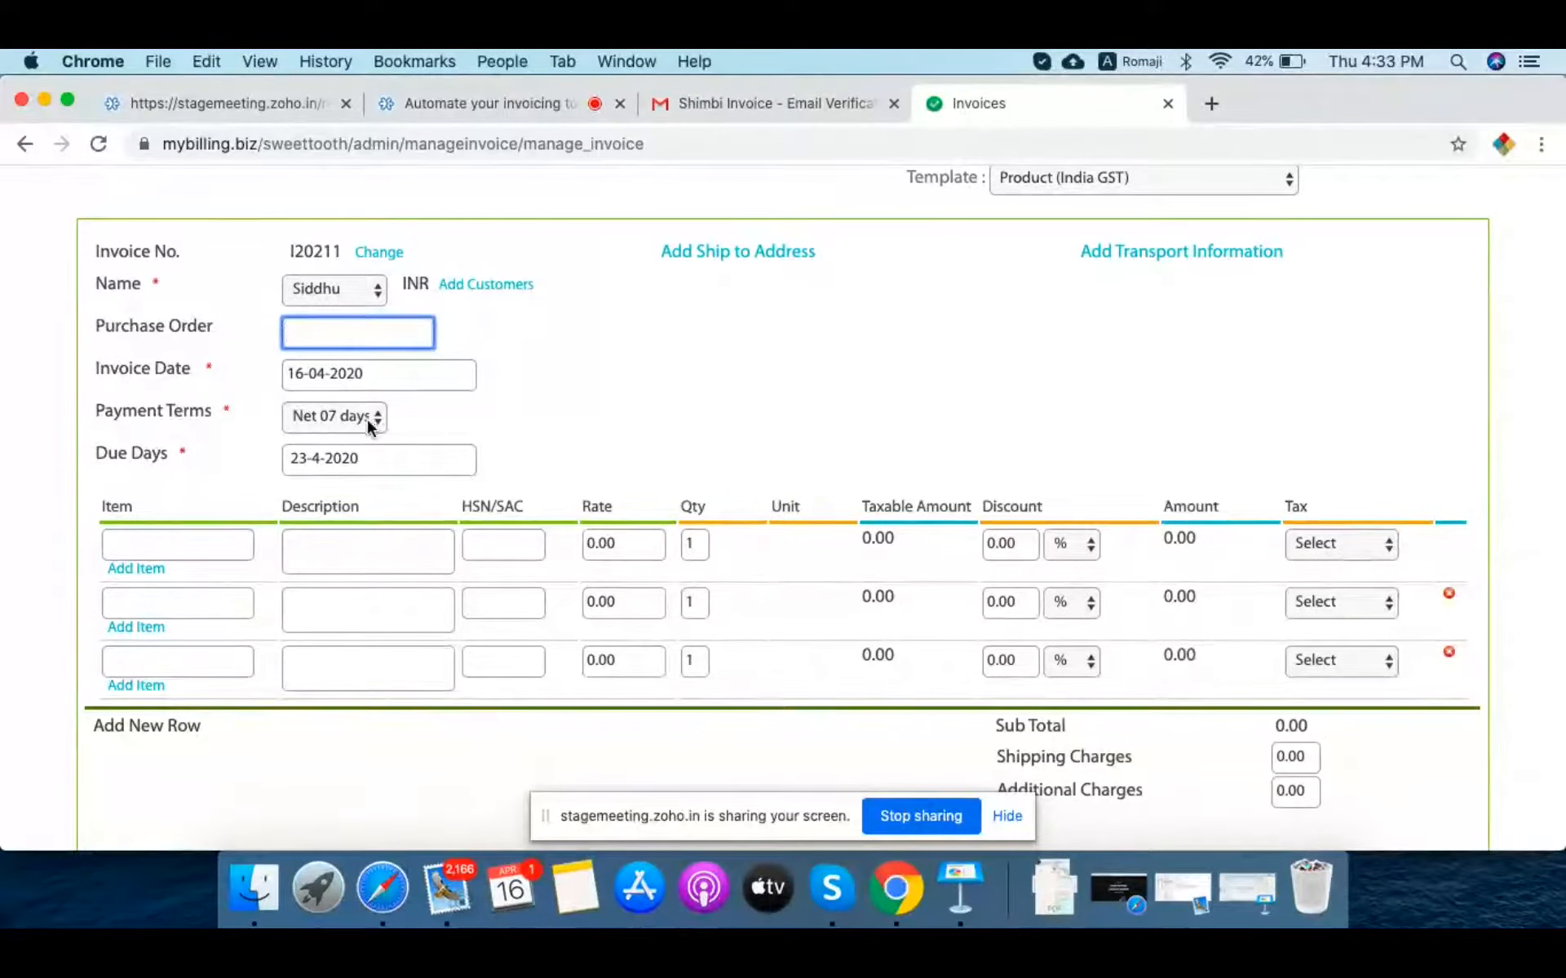
scroll(723, 392, "down", 3)
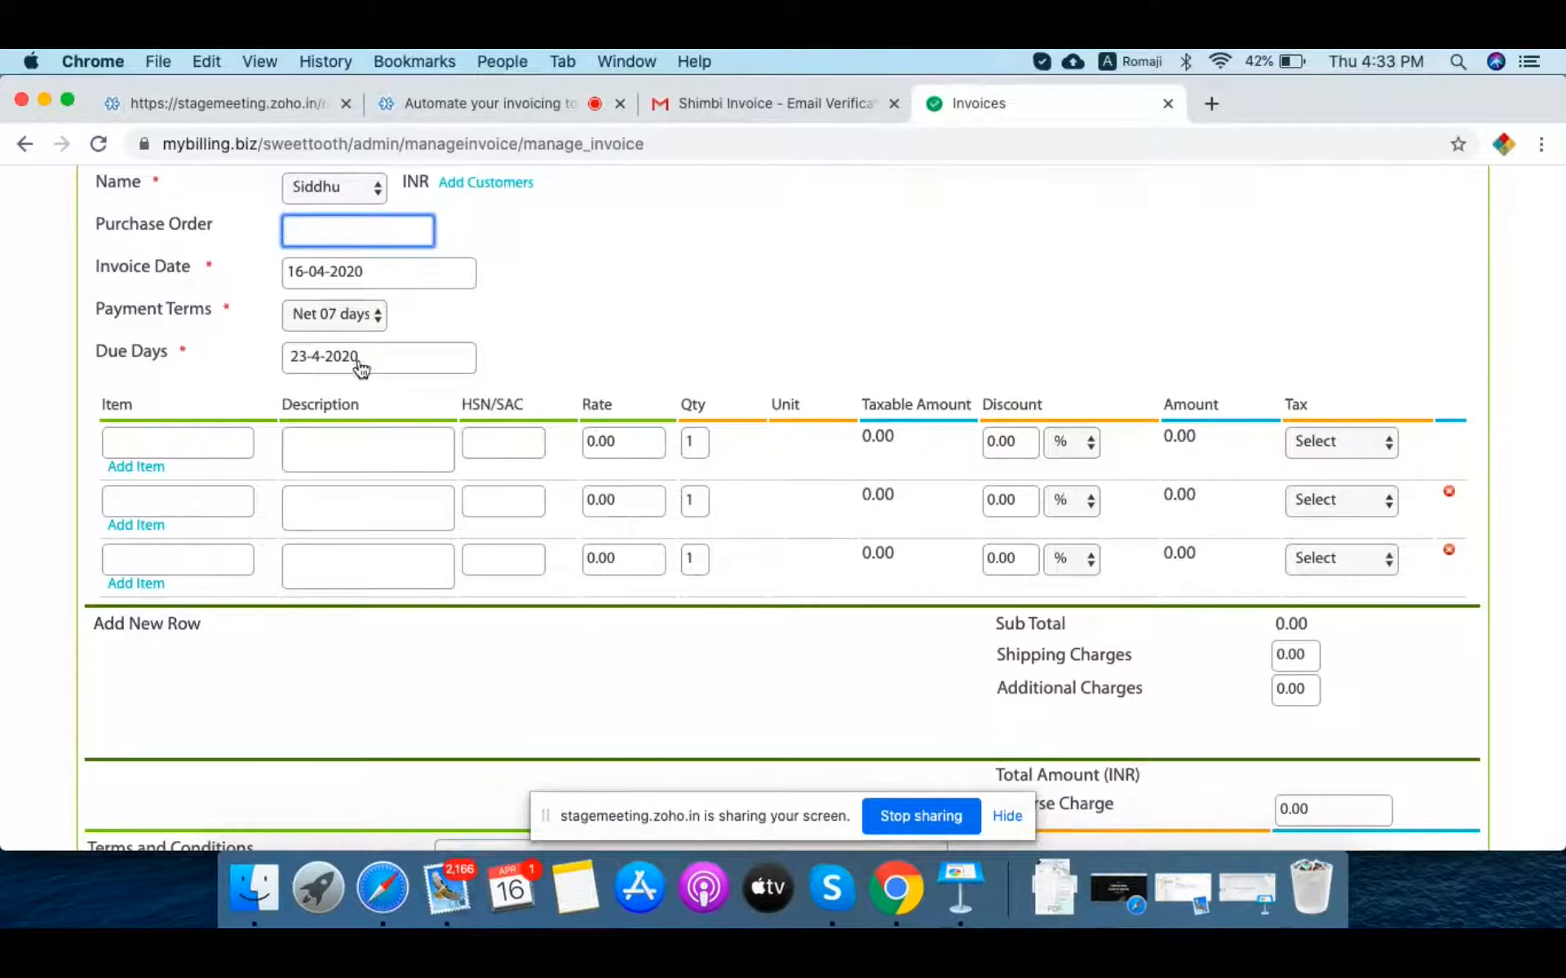
left_click(191, 444)
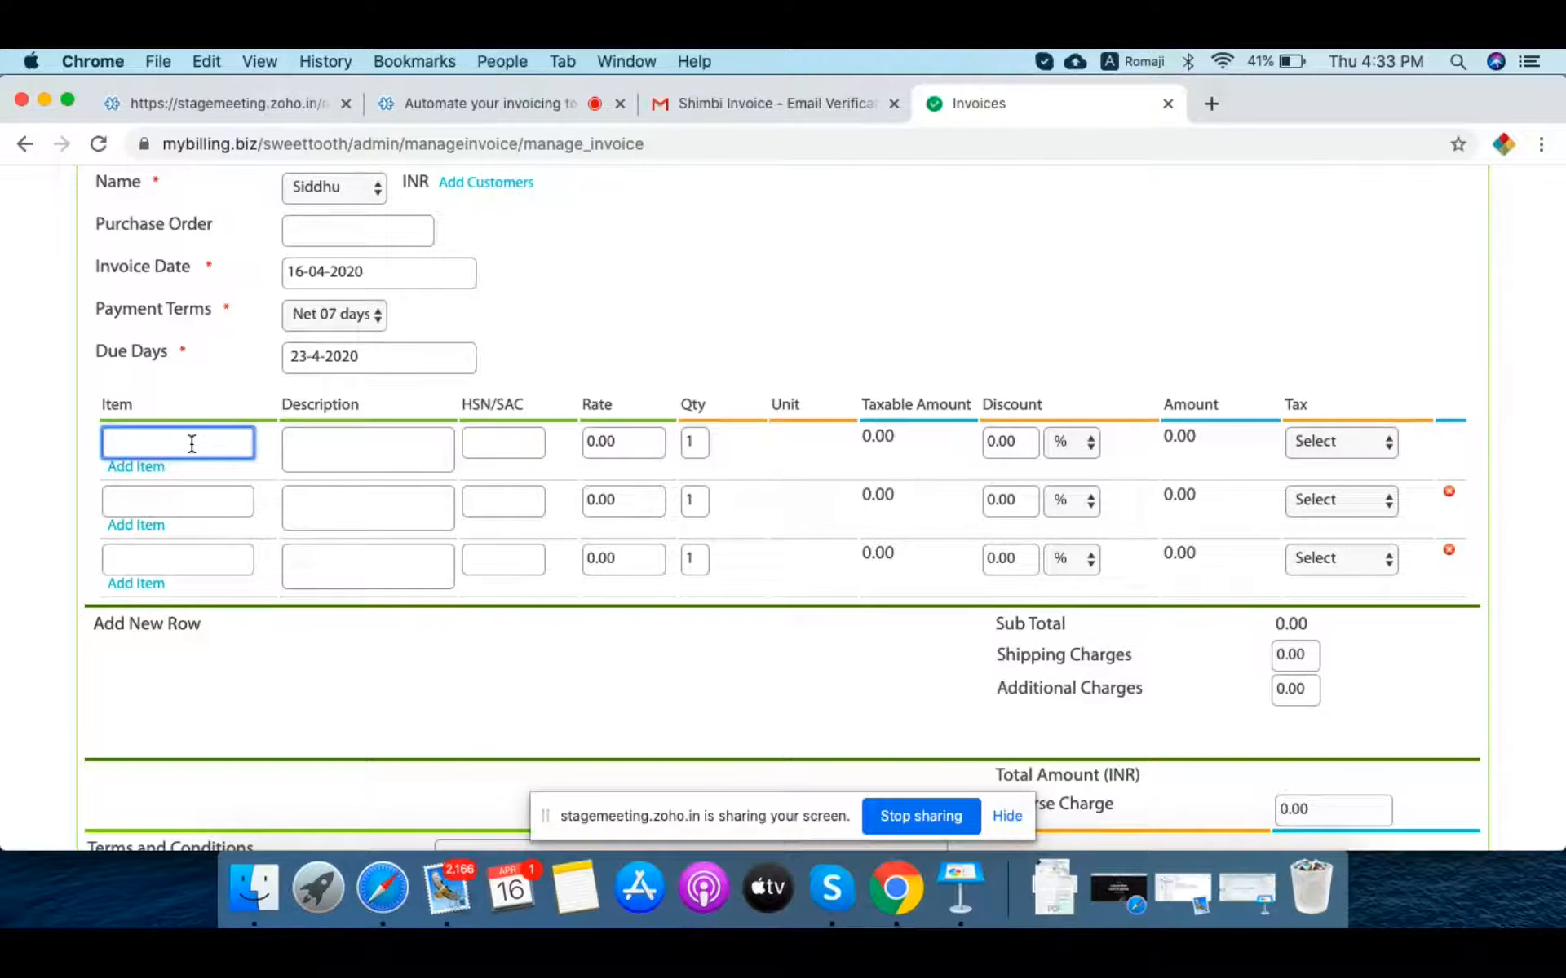
Step: Enter line 1 as Chocolate Cake, description 'Black rose 1 kg cake', rate 600
type("Chocalet")
right_click(143, 441)
left_click(191, 449)
type("Cake")
key("Tab")
key("Tab")
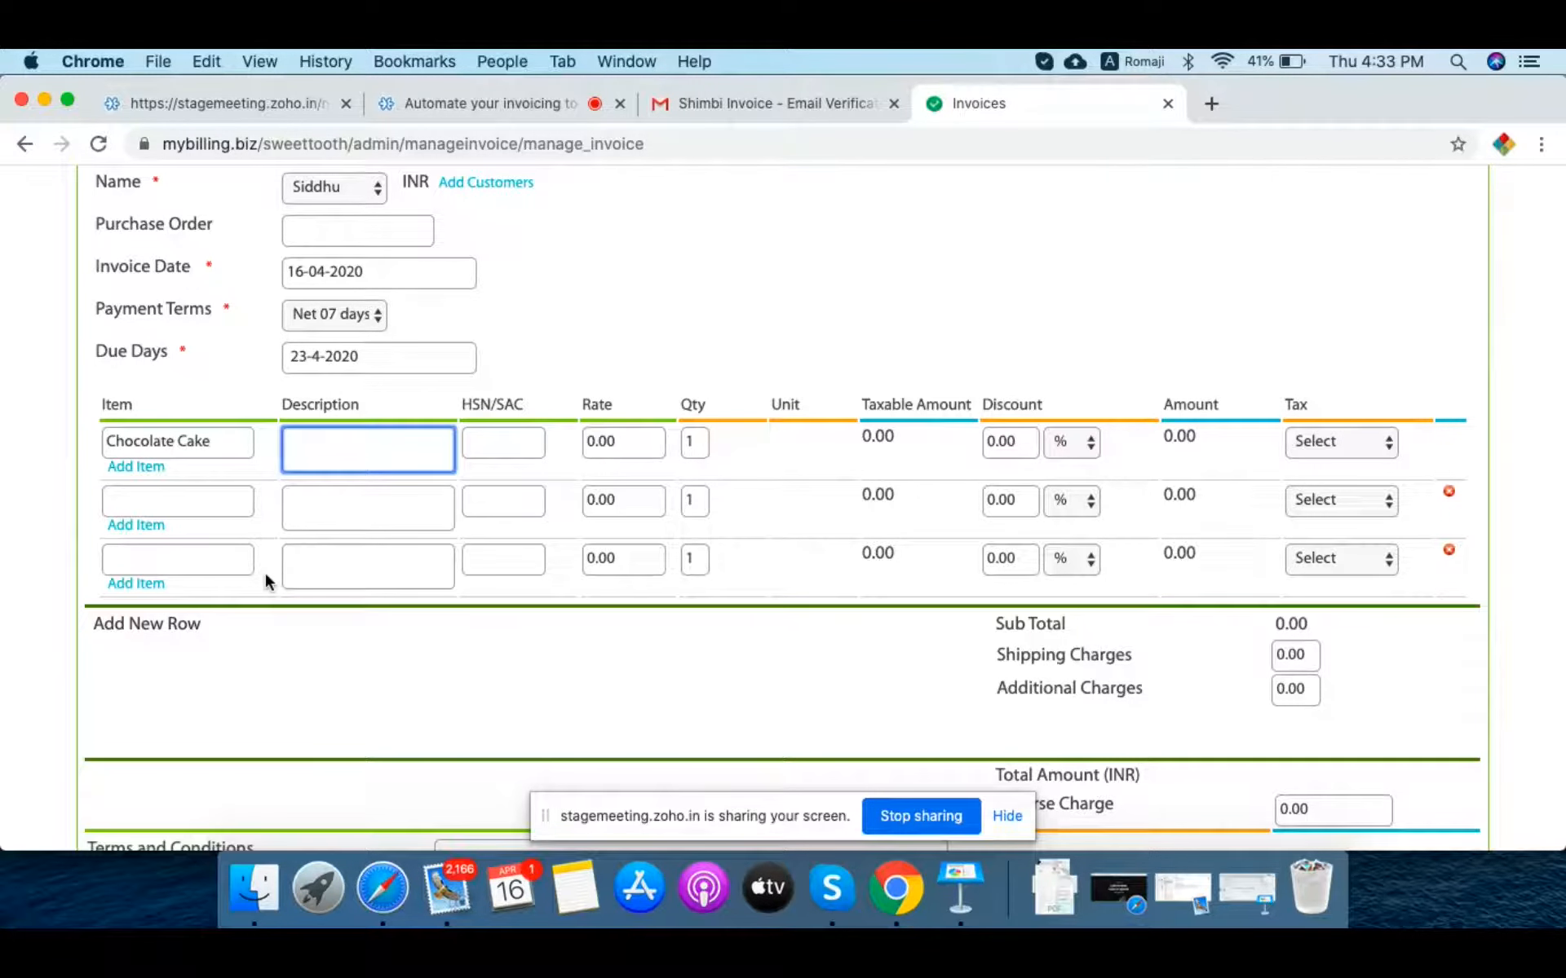
type("Black rose 1 kg cake")
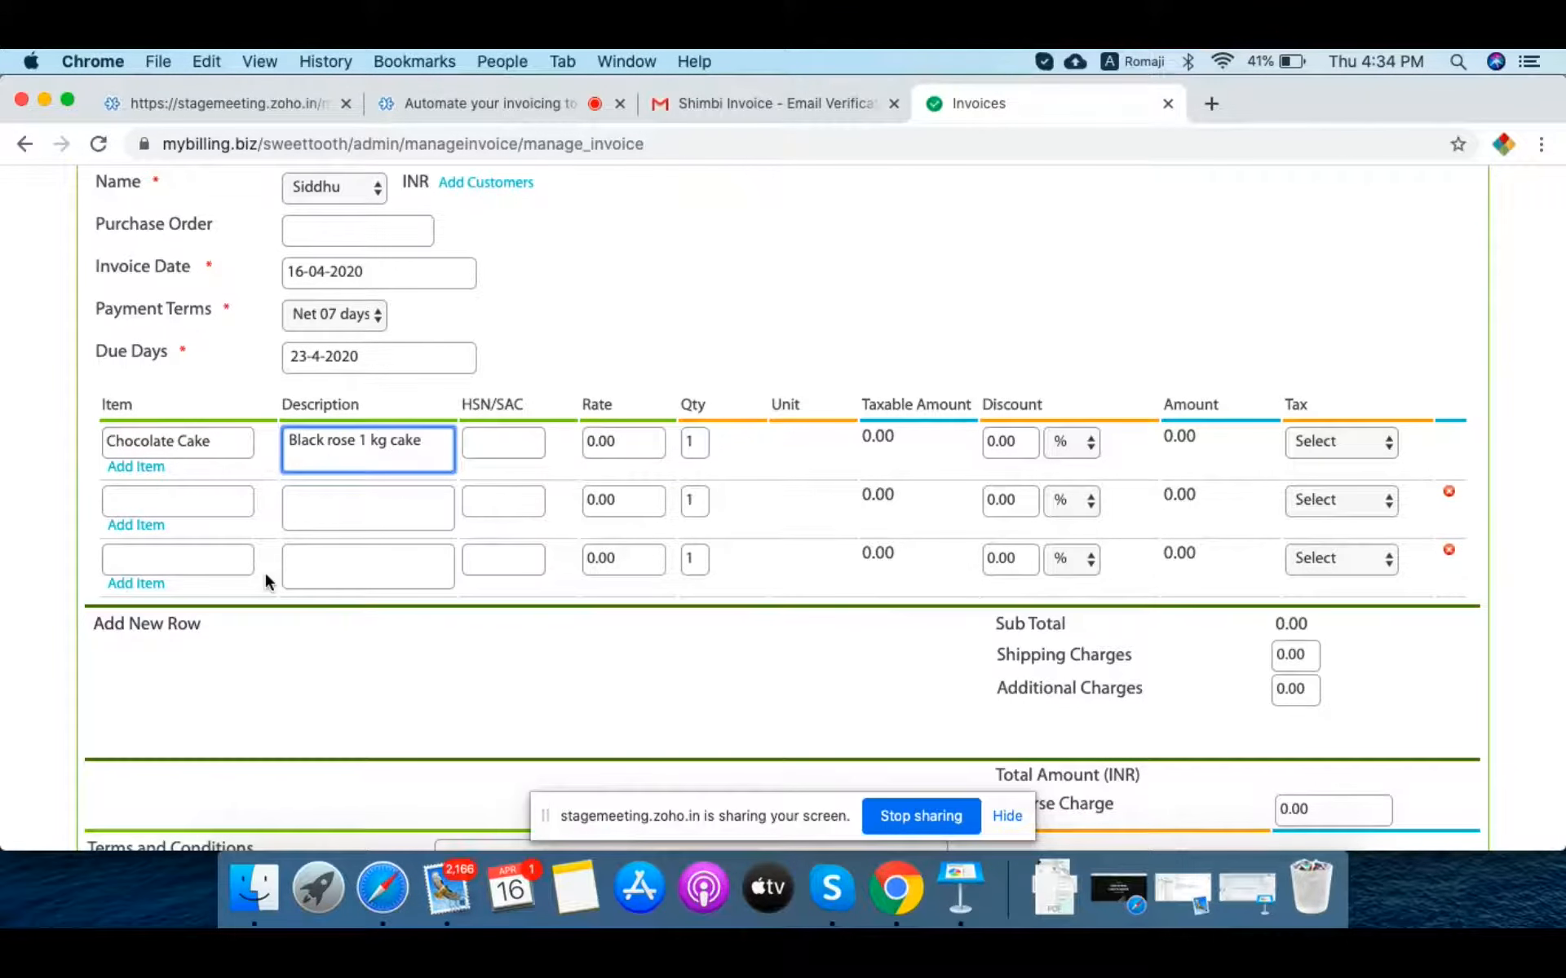
key("Tab")
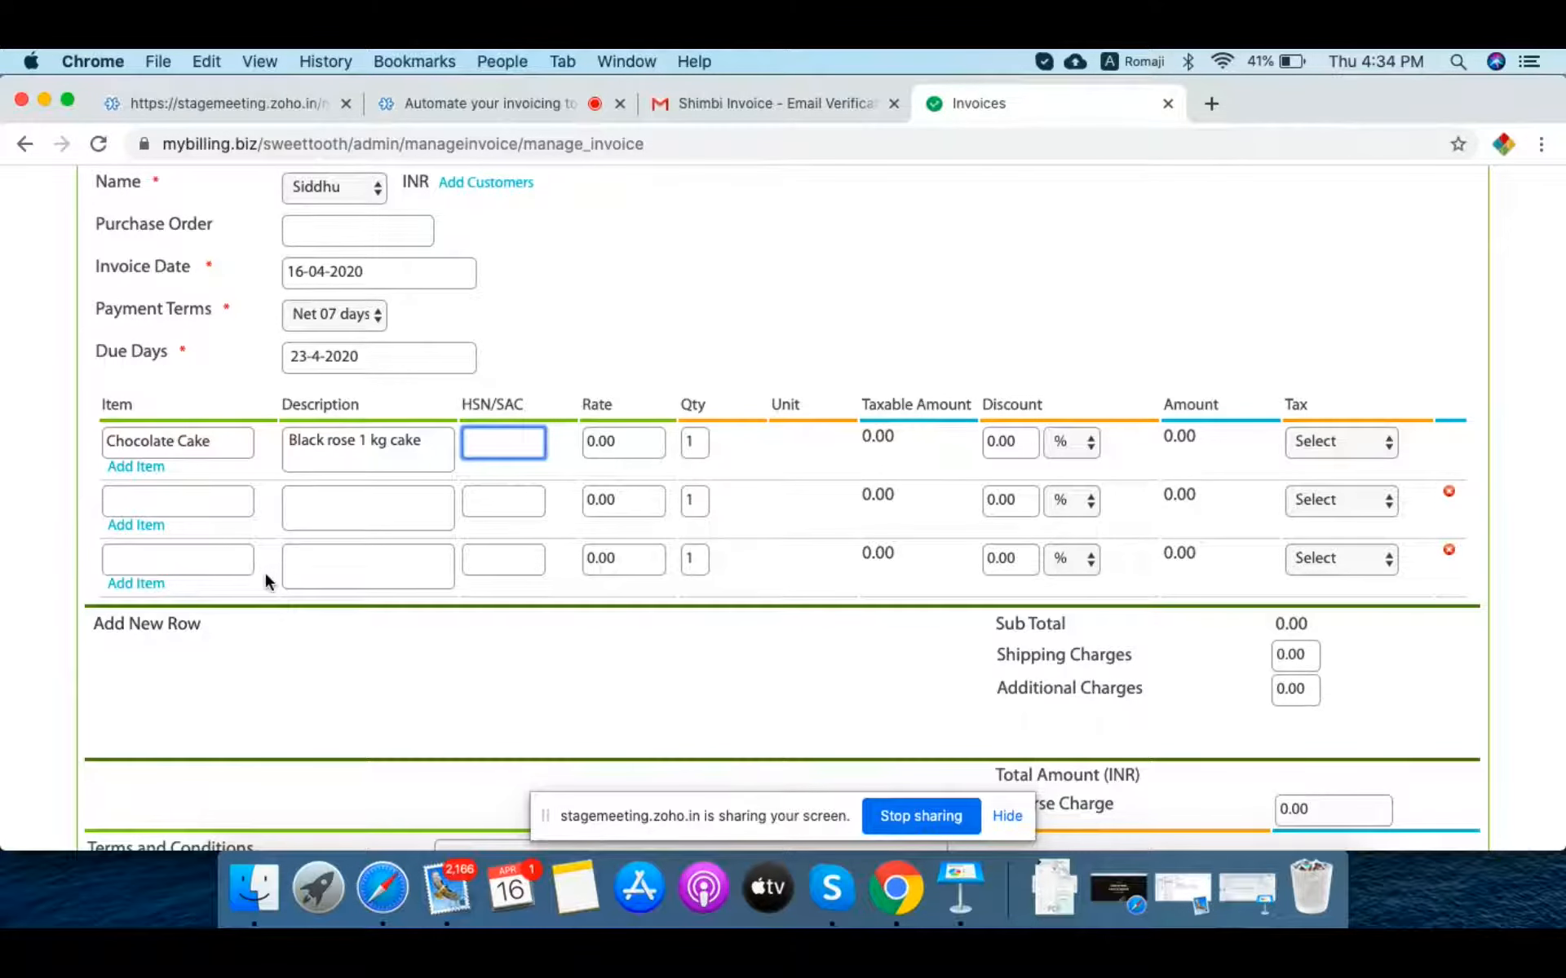
key("Tab")
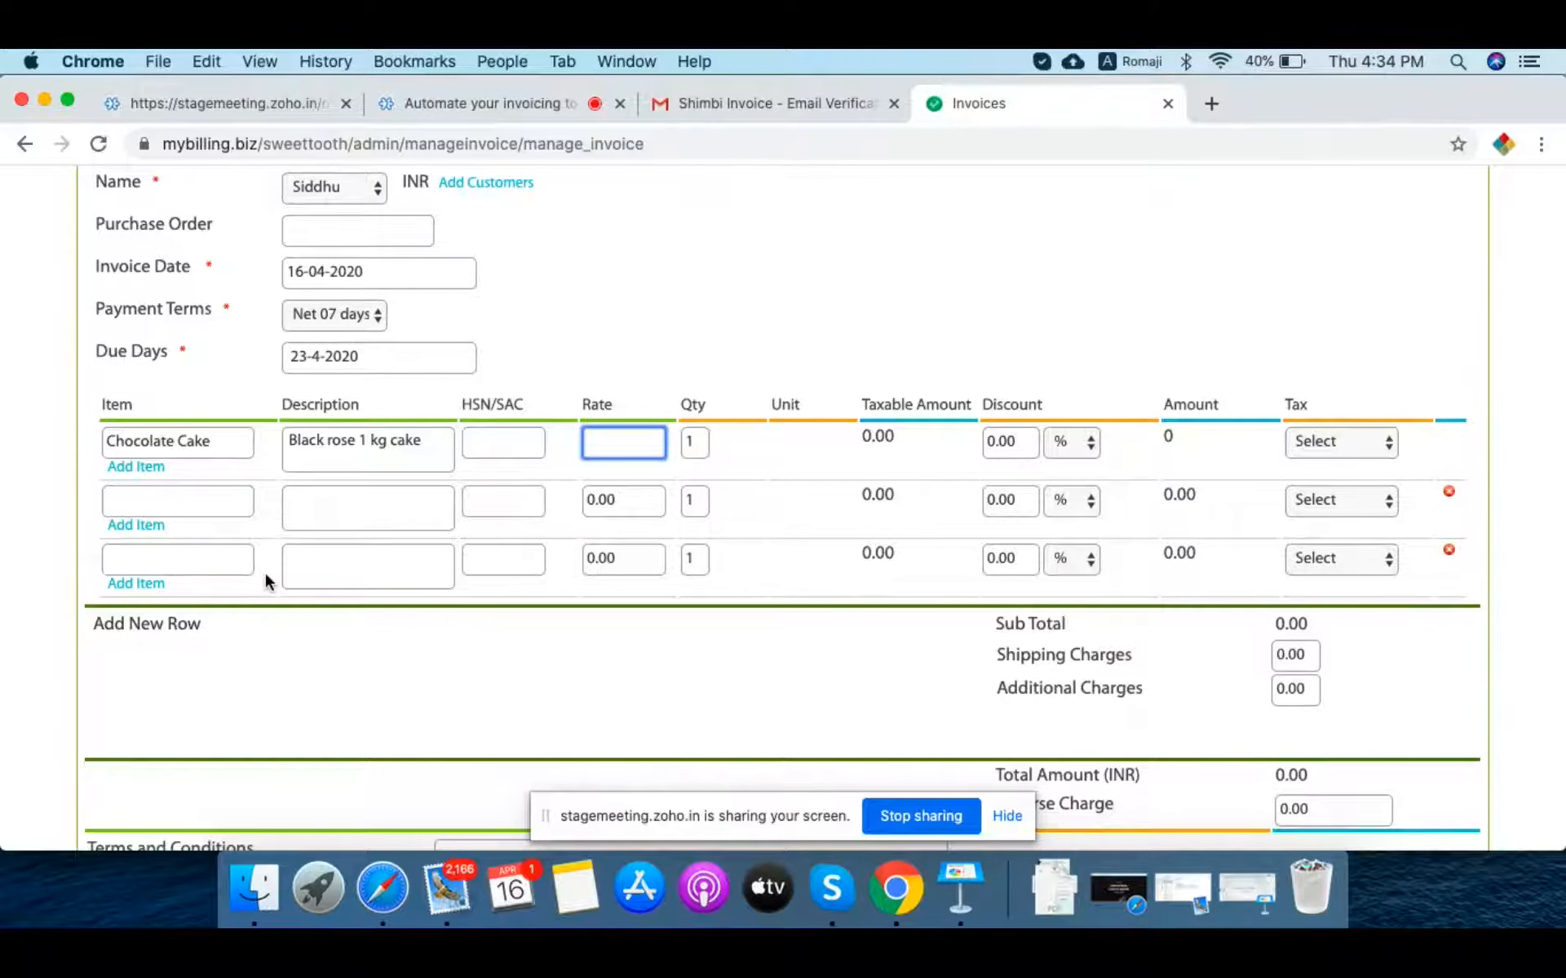
type("600")
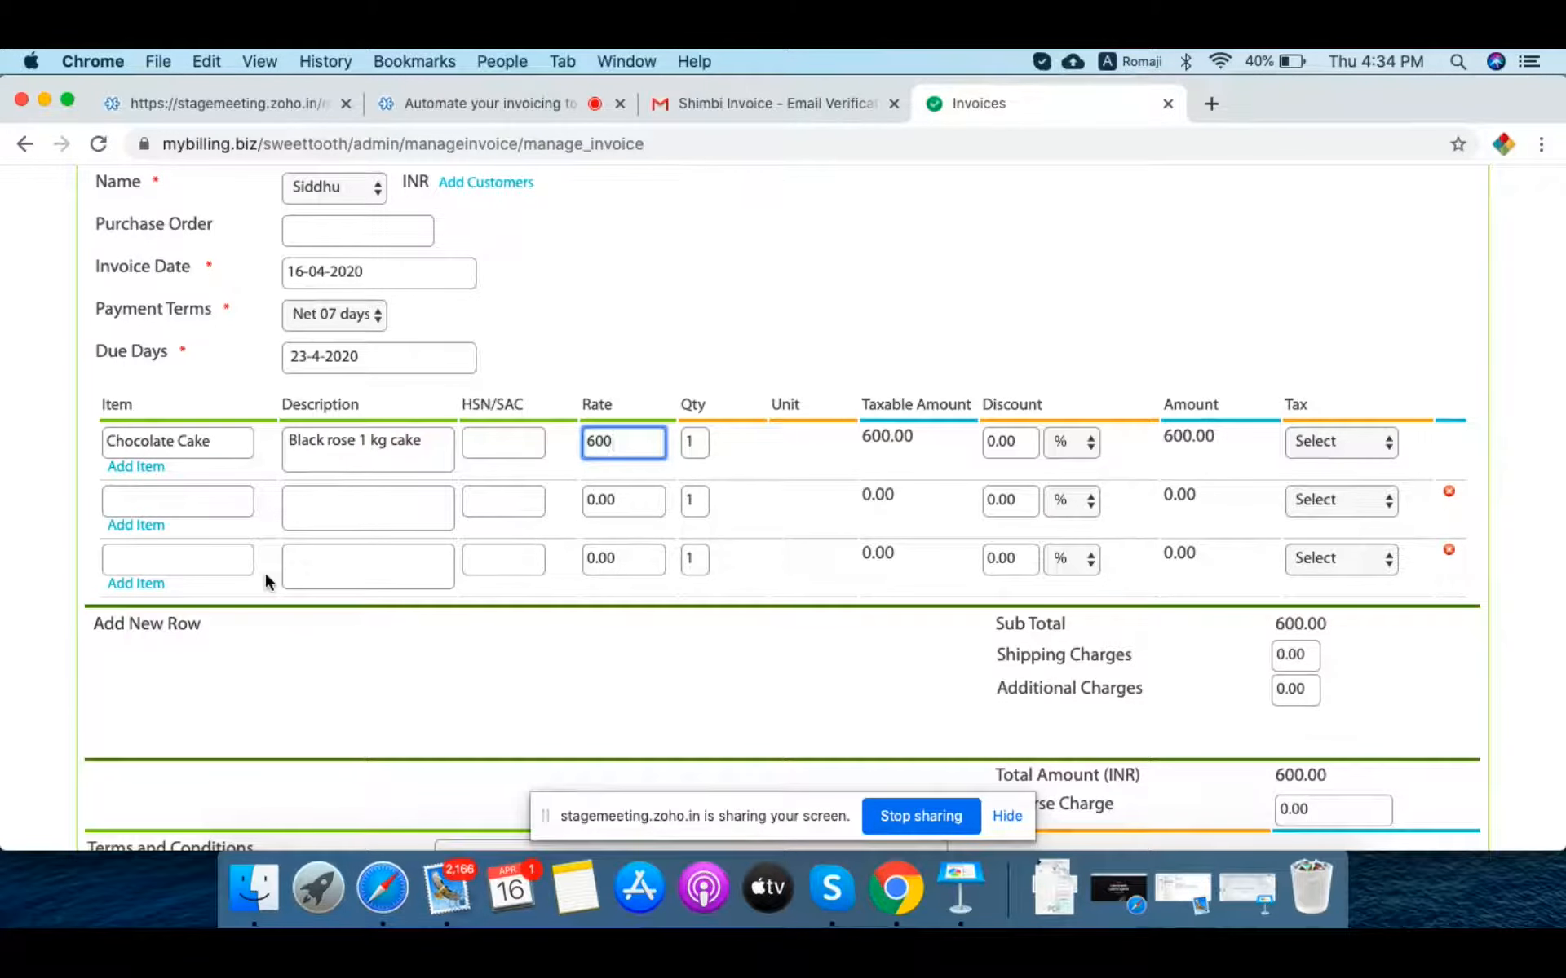
key("Tab")
key("Tab")
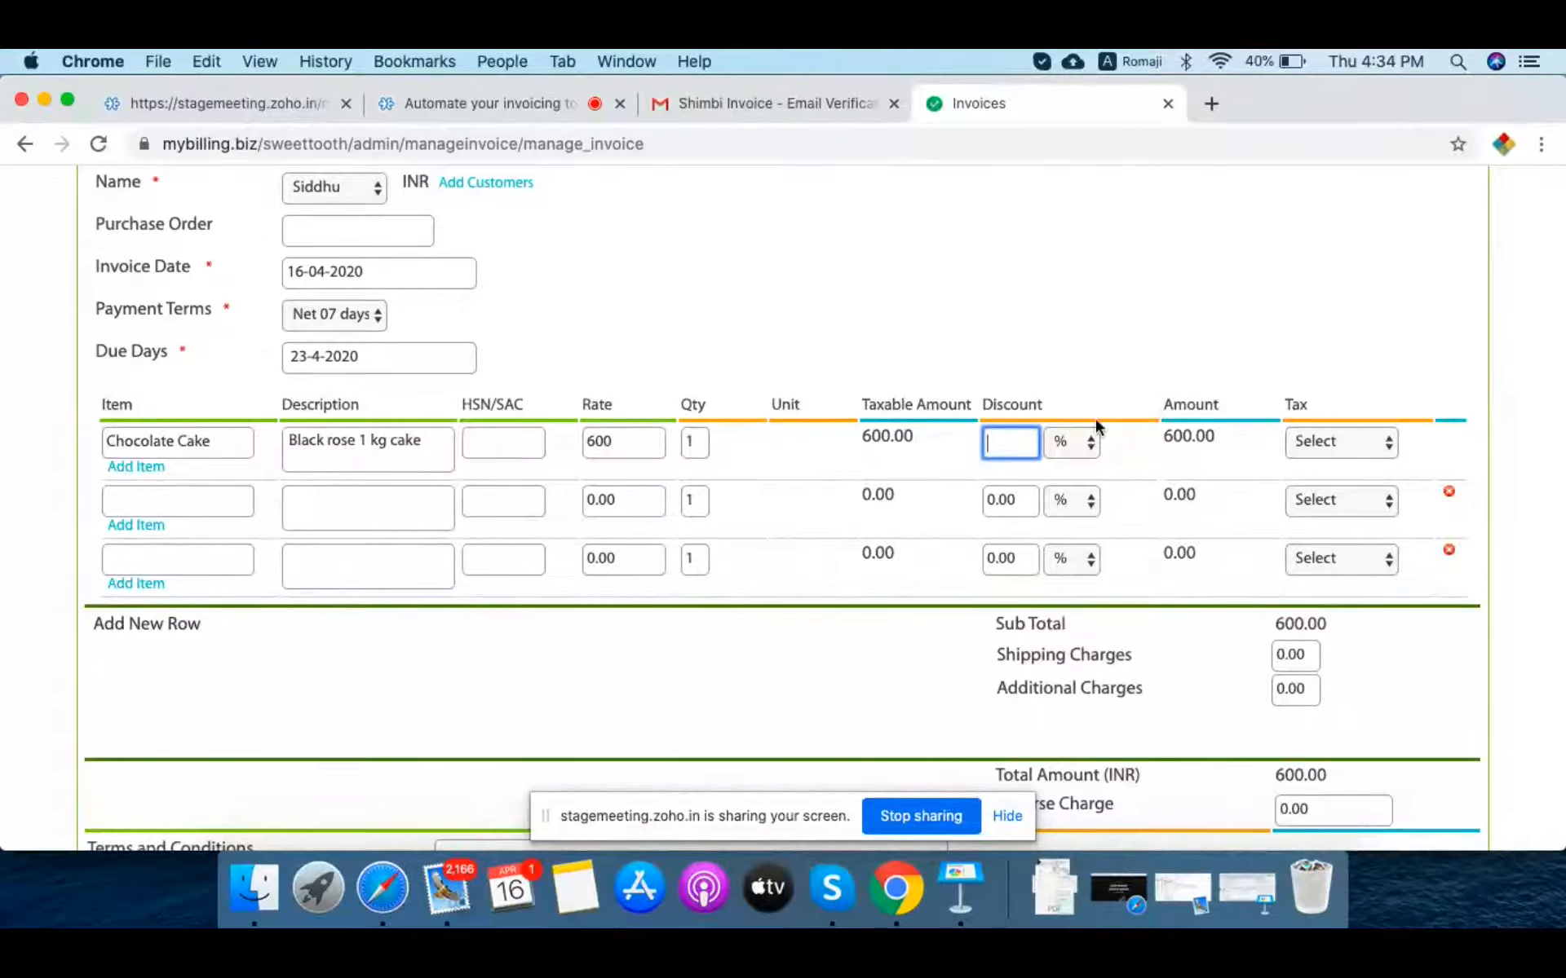
Step: Keep the discount as % and apply 12 % GST to the Chocolate Cake line
left_click(1084, 442)
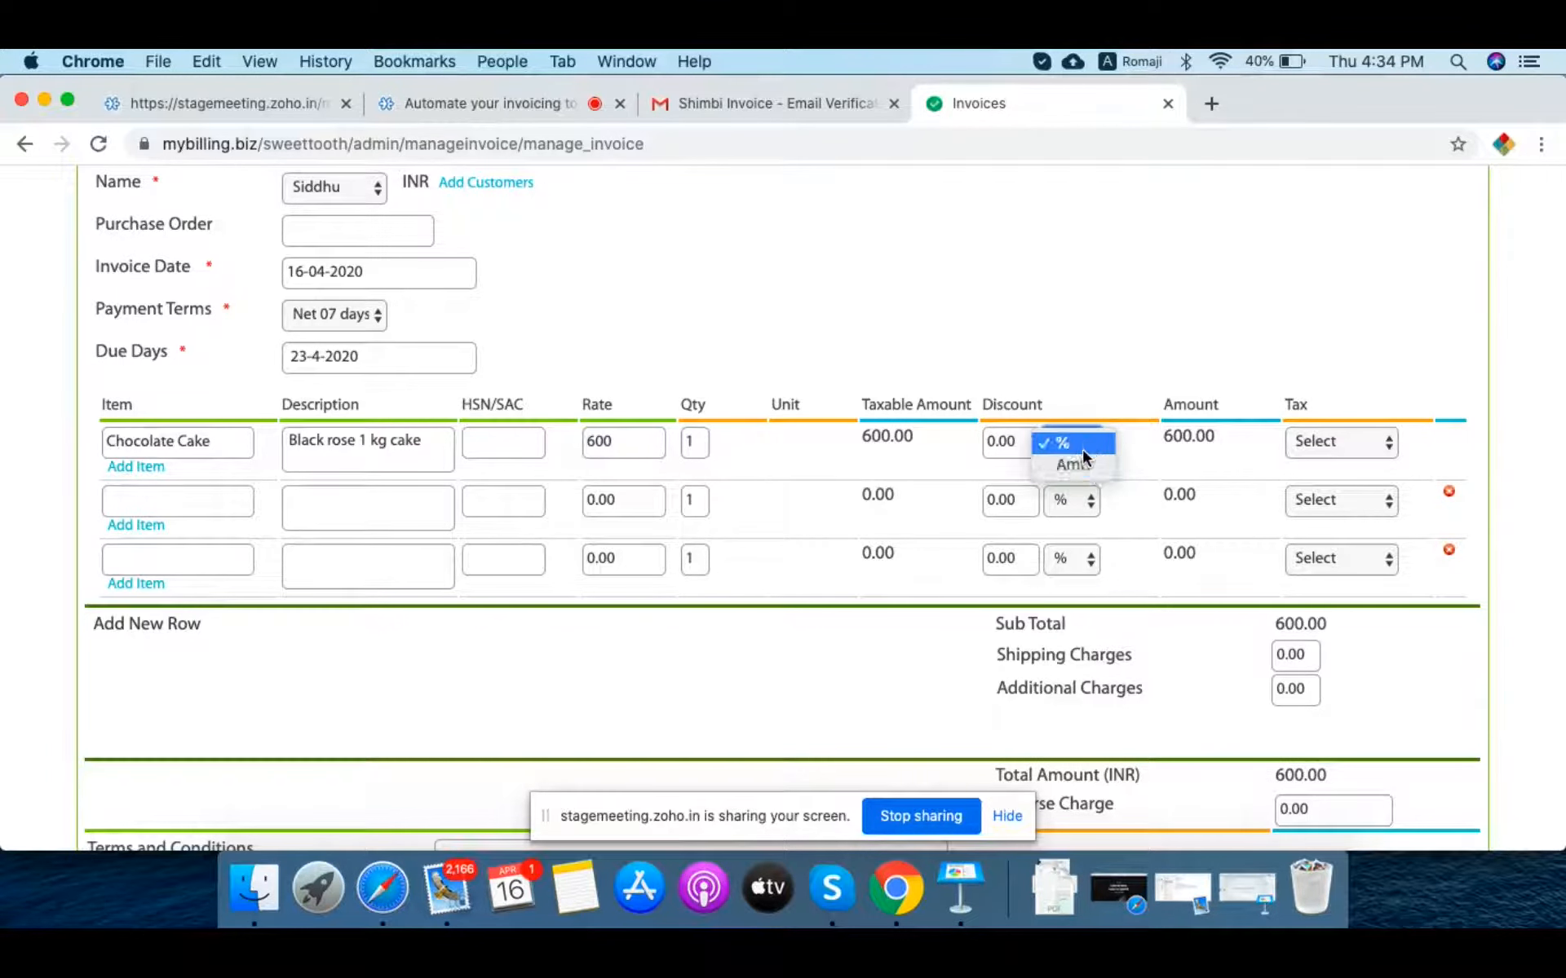
left_click(1075, 440)
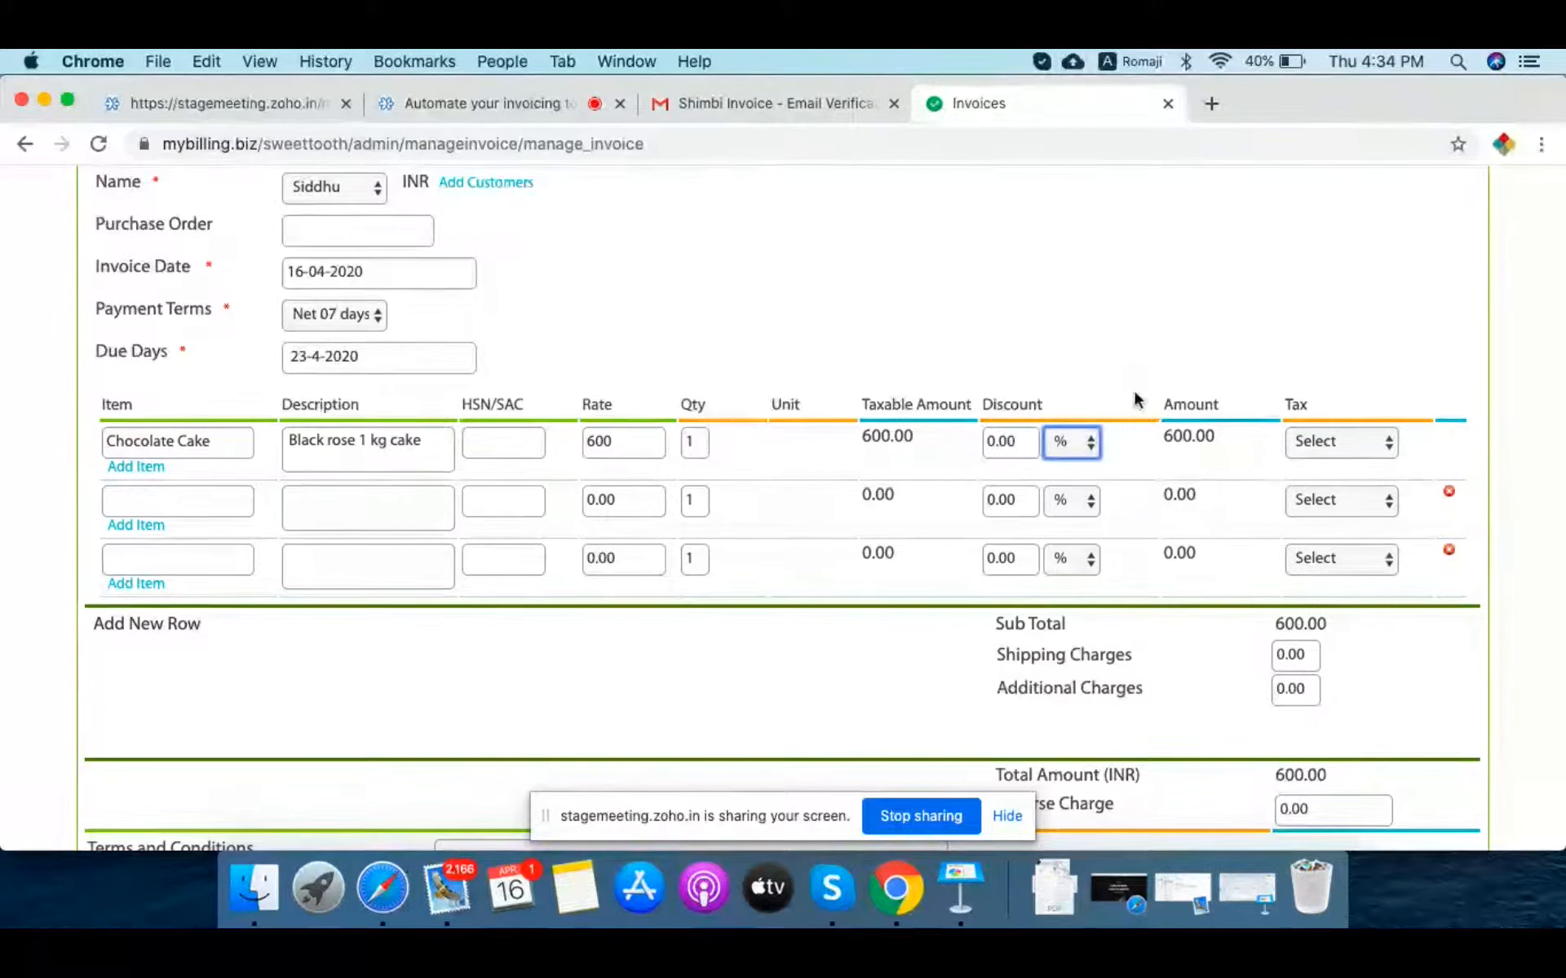
left_click(1339, 450)
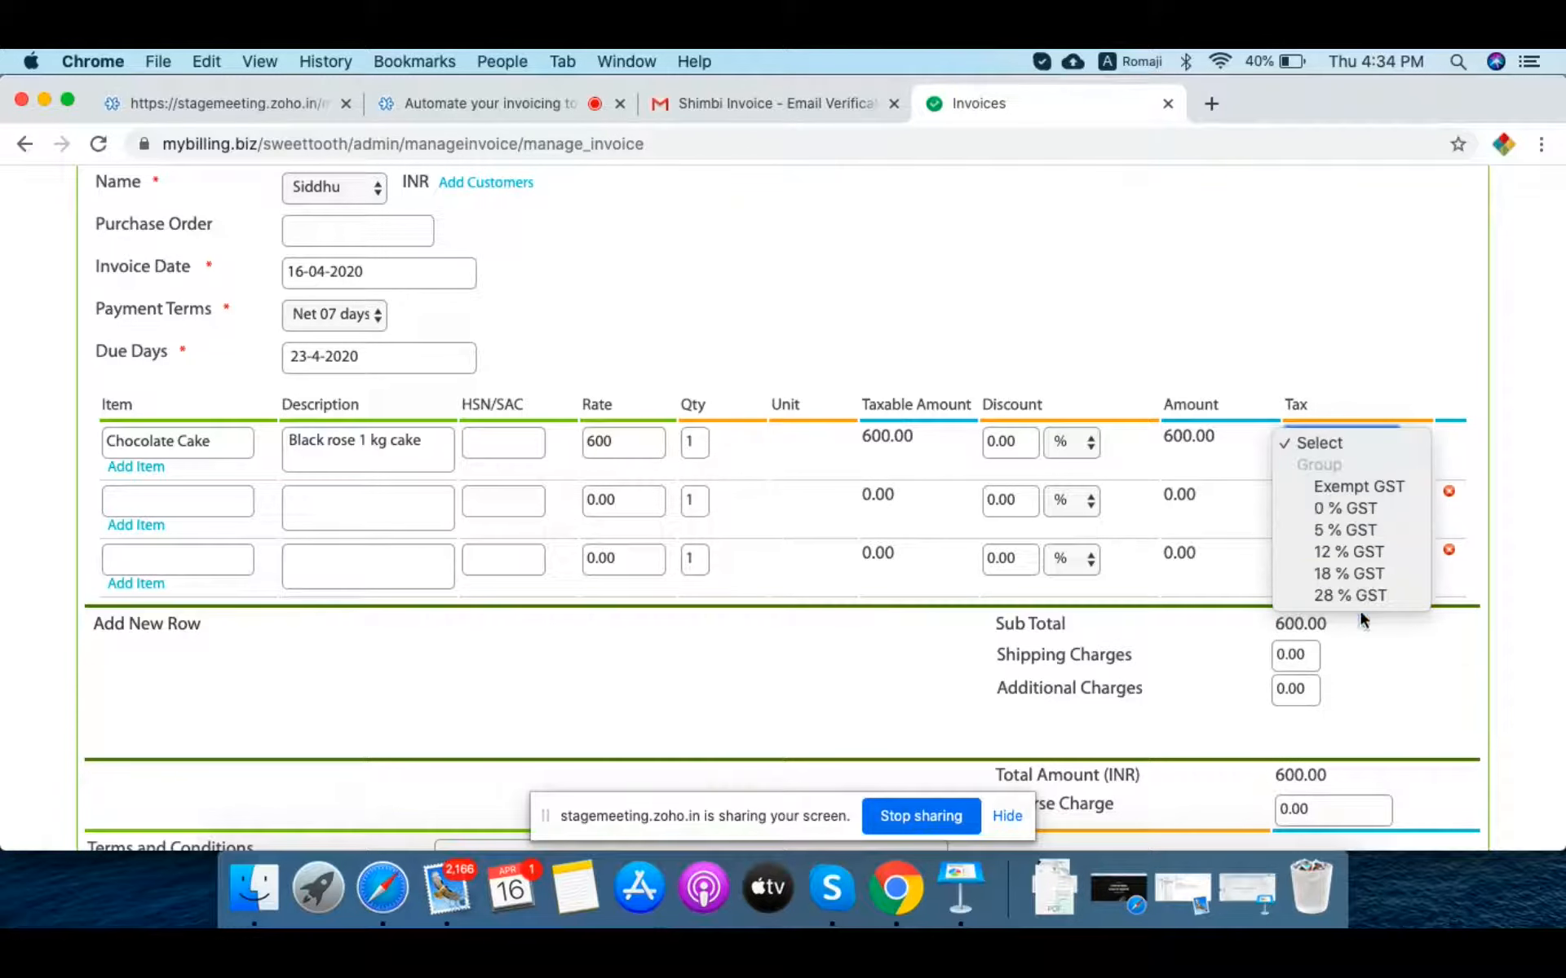
left_click(1353, 552)
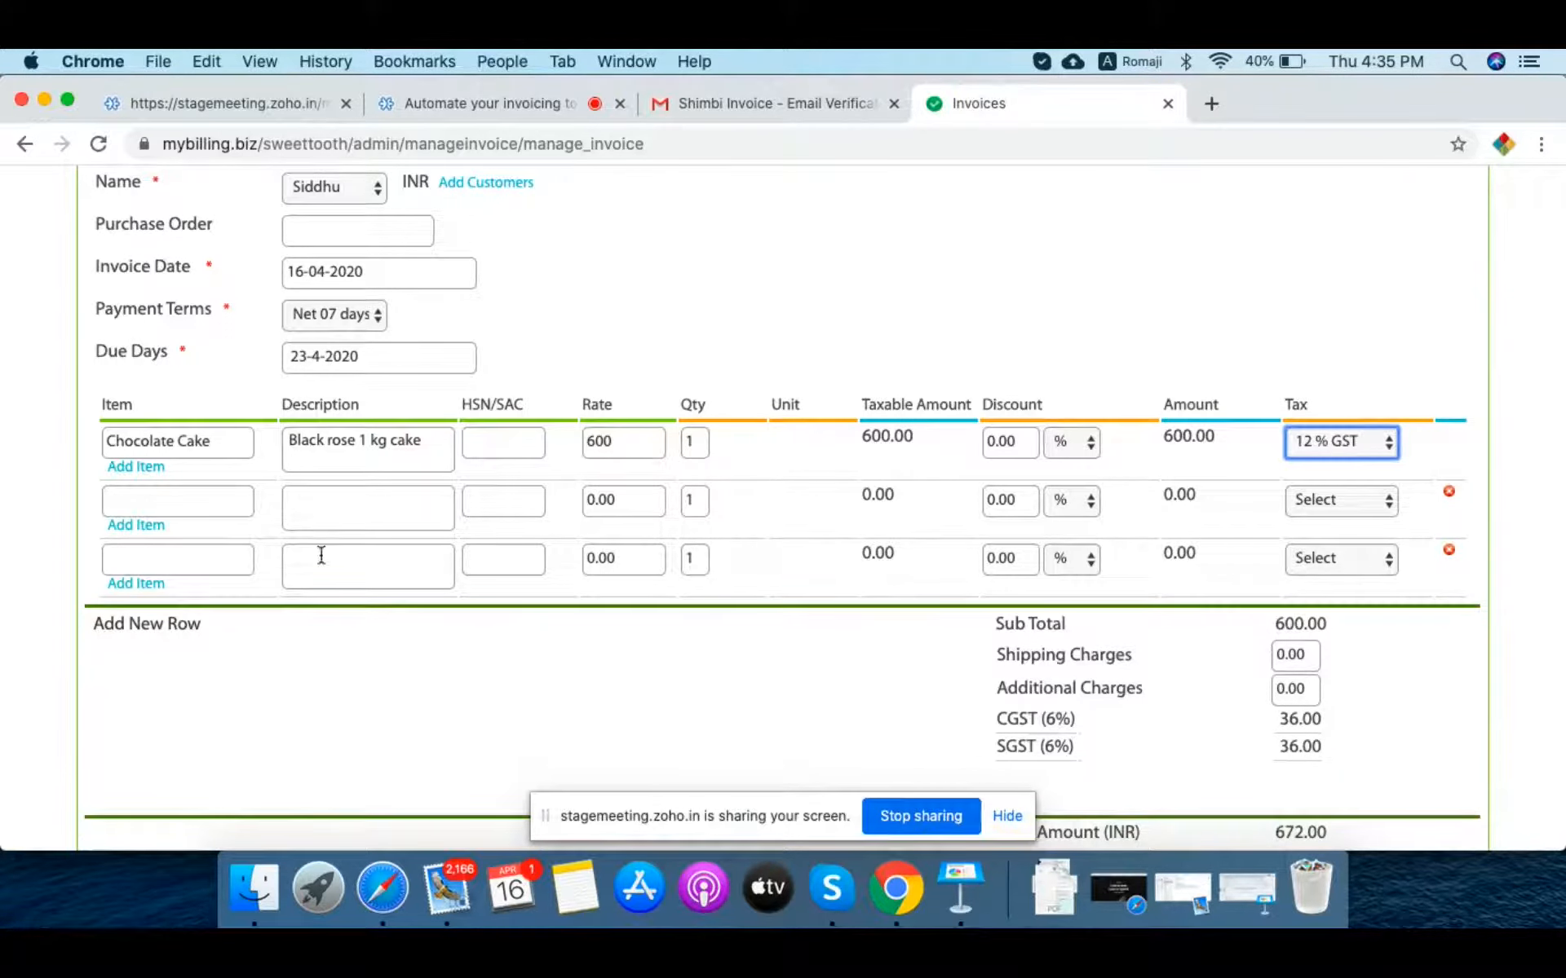
left_click(157, 511)
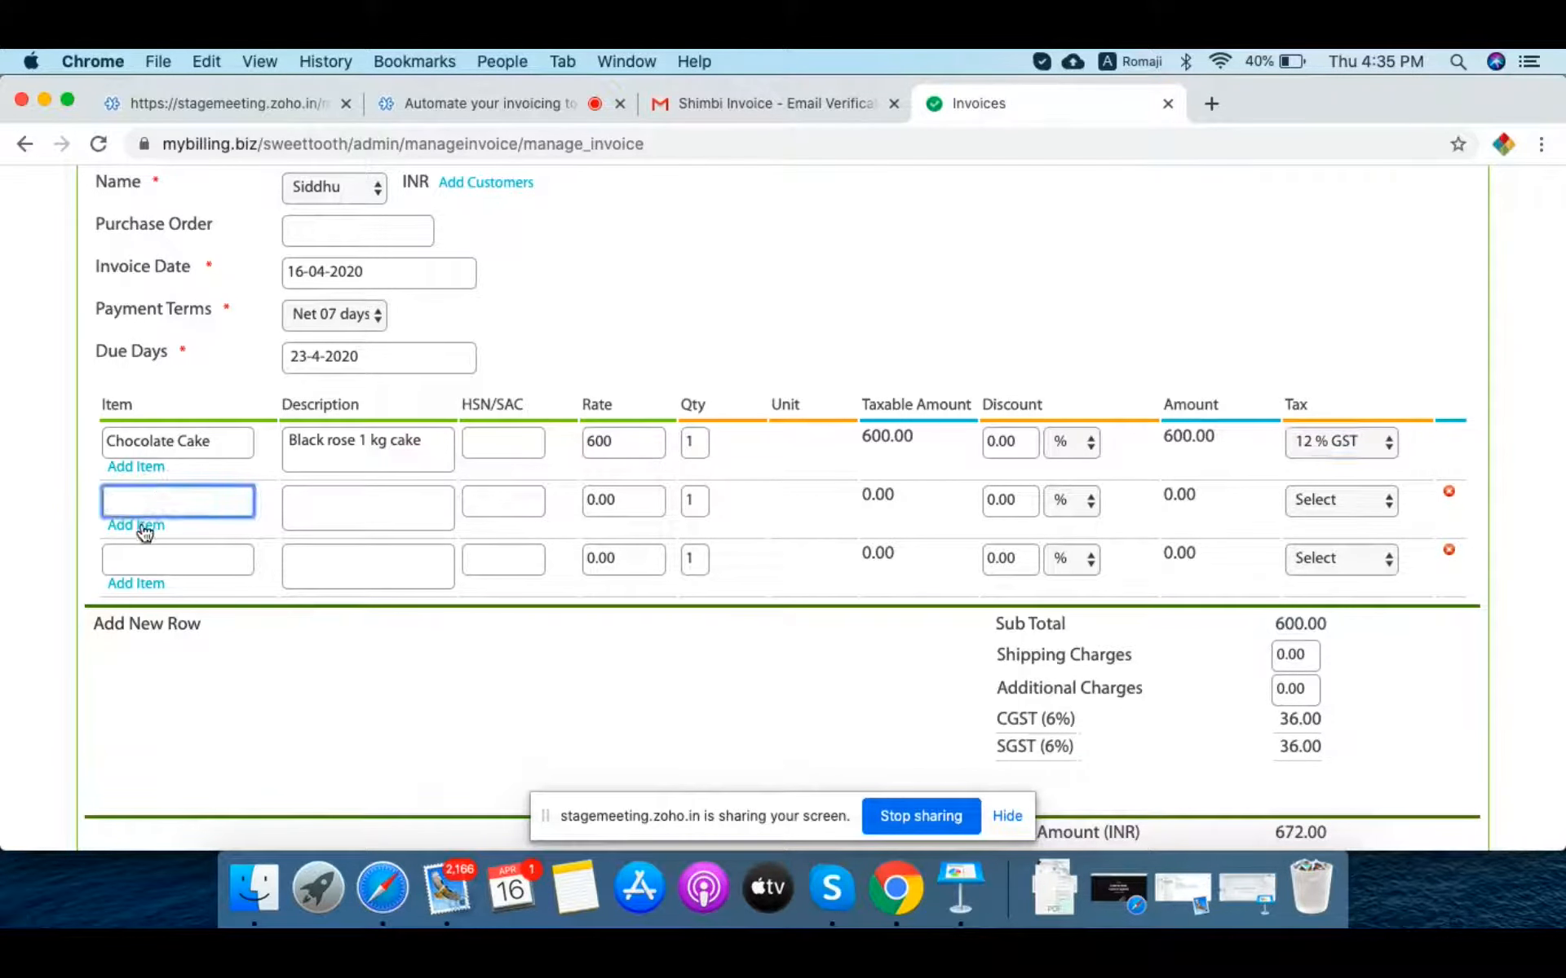
Step: Open the Add Item form from the second row's Item field
scroll(843, 315, "up", 5)
mouse_move(640, 275)
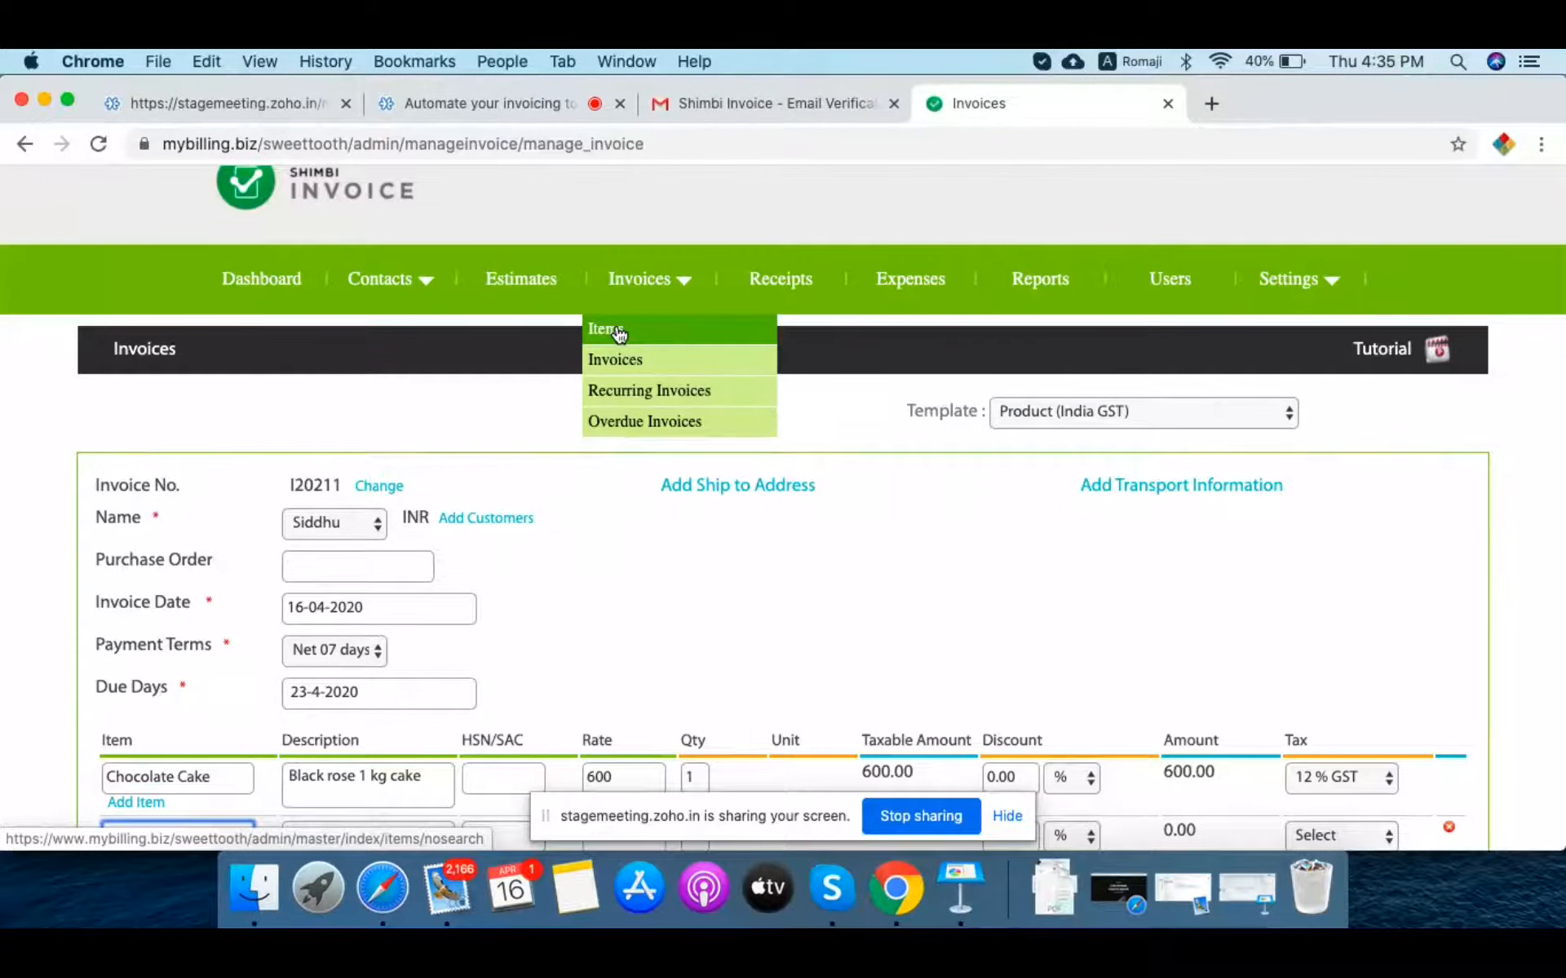
scroll(588, 601, "down", 3)
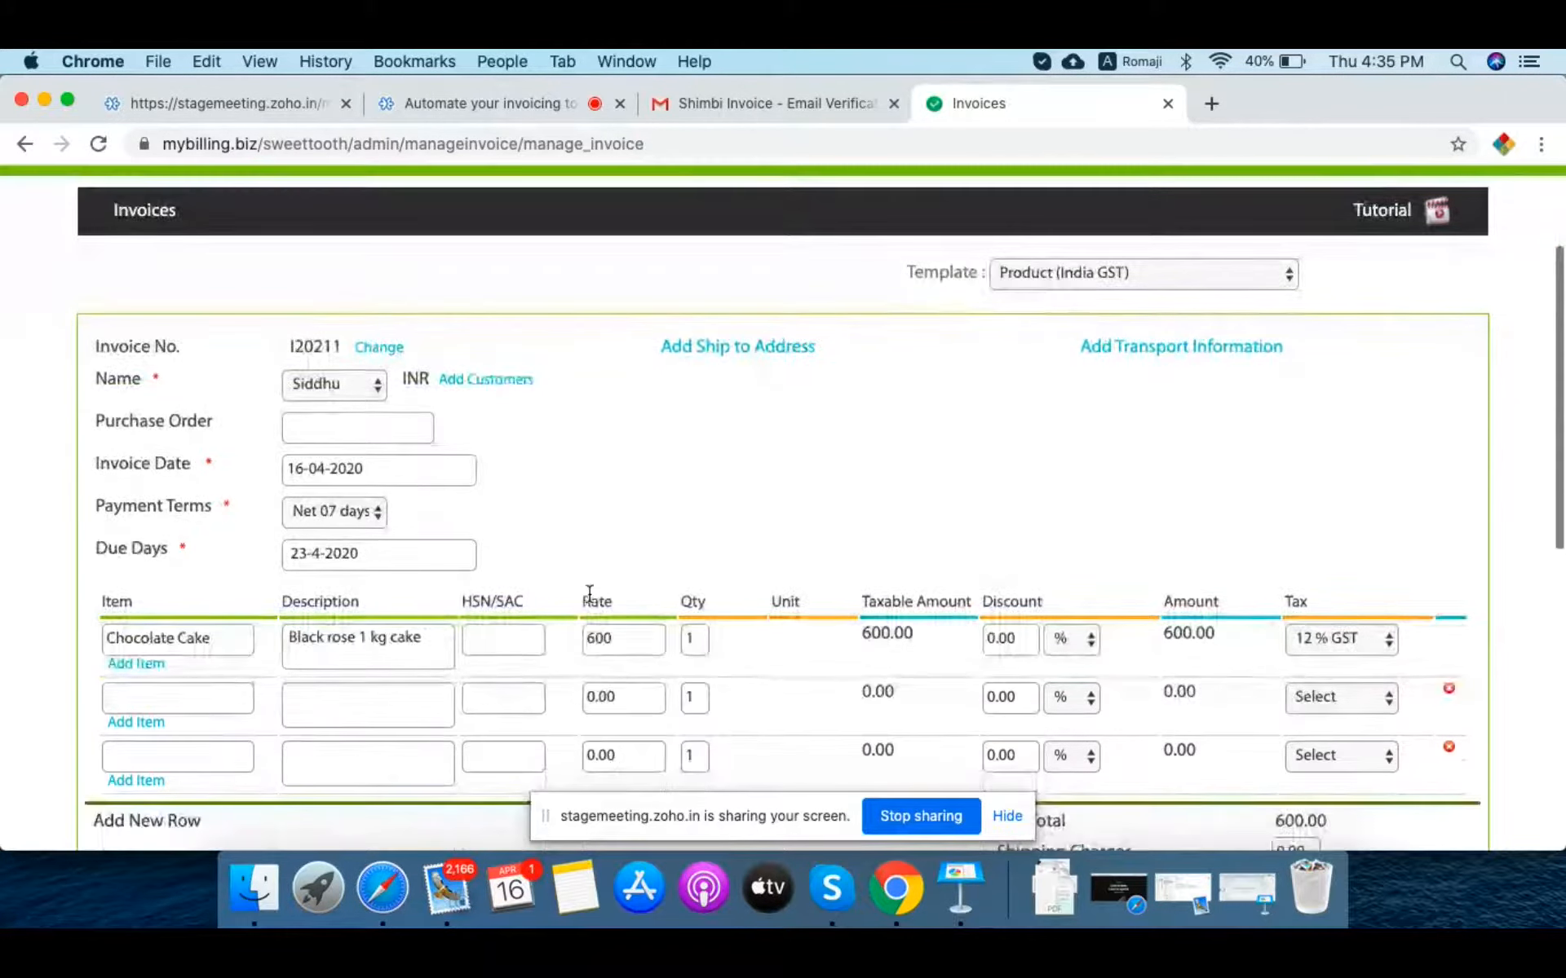
left_click(147, 703)
left_click(152, 723)
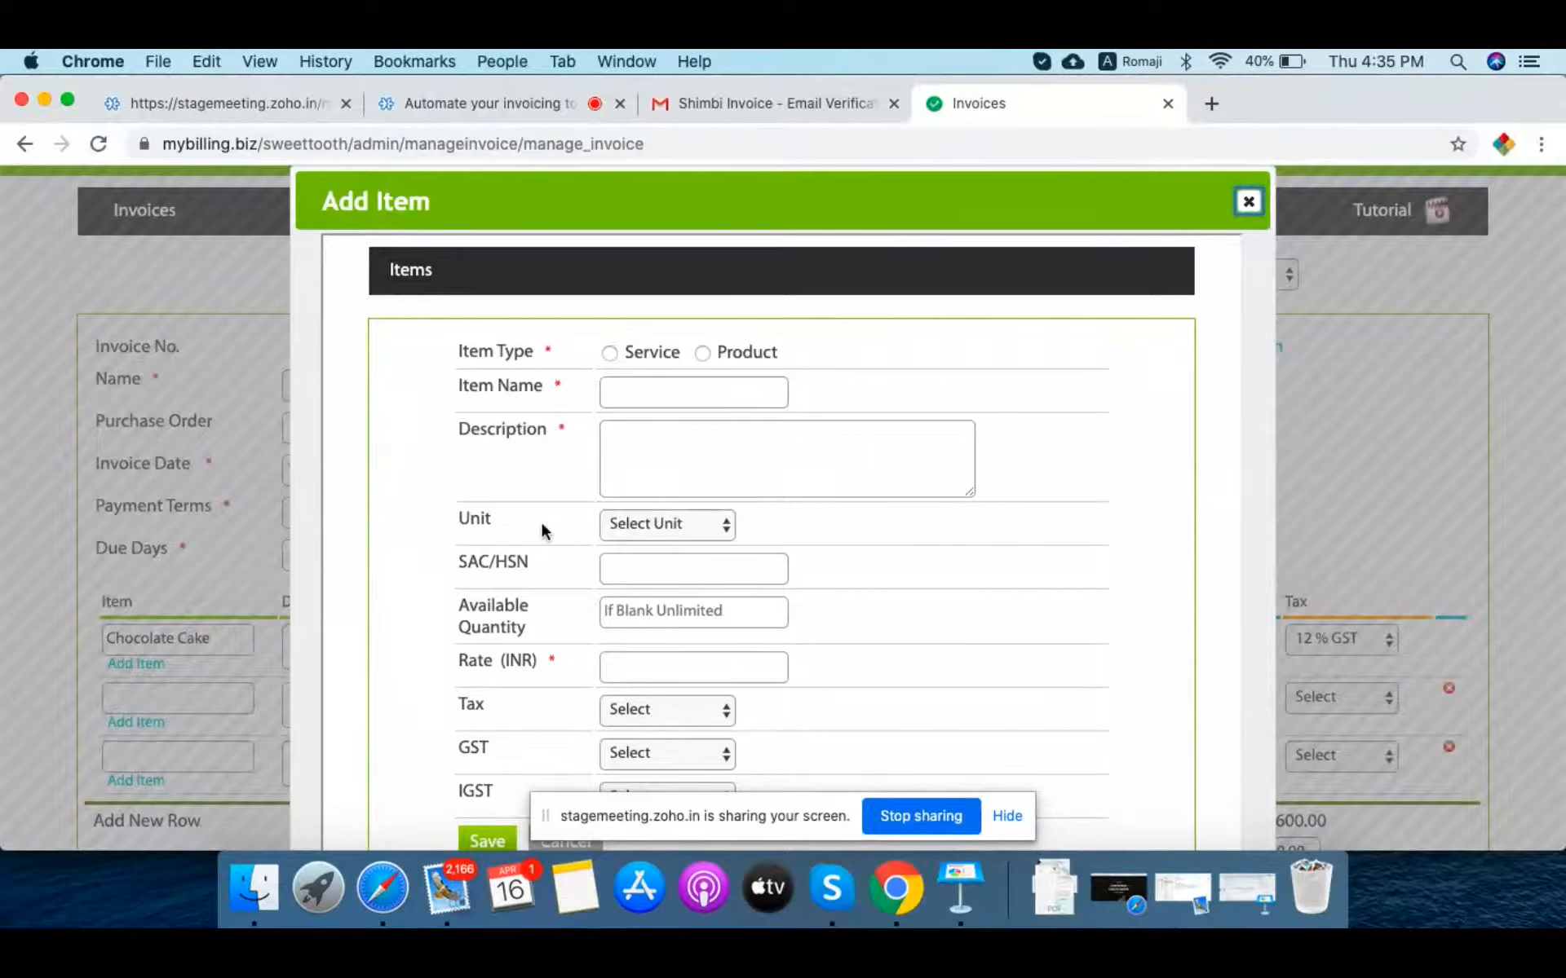
Step: Make the new item a Product named 'Pestry' with description 'Vanila Pinapal'
scroll(695, 558, "down", 2)
left_click(701, 266)
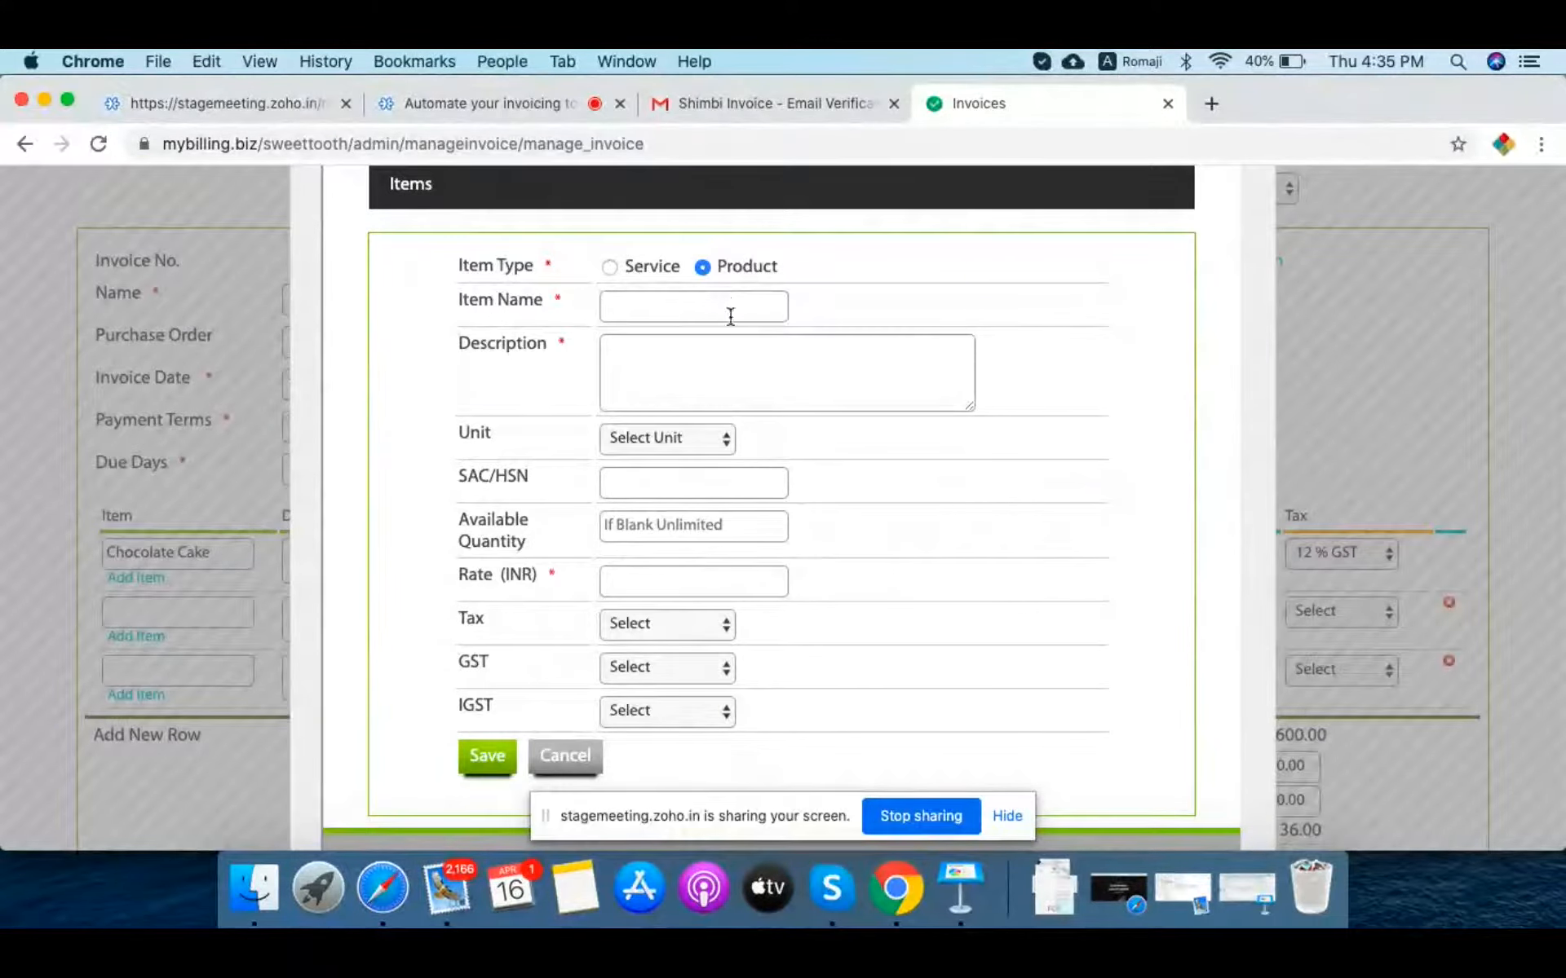
left_click(685, 303)
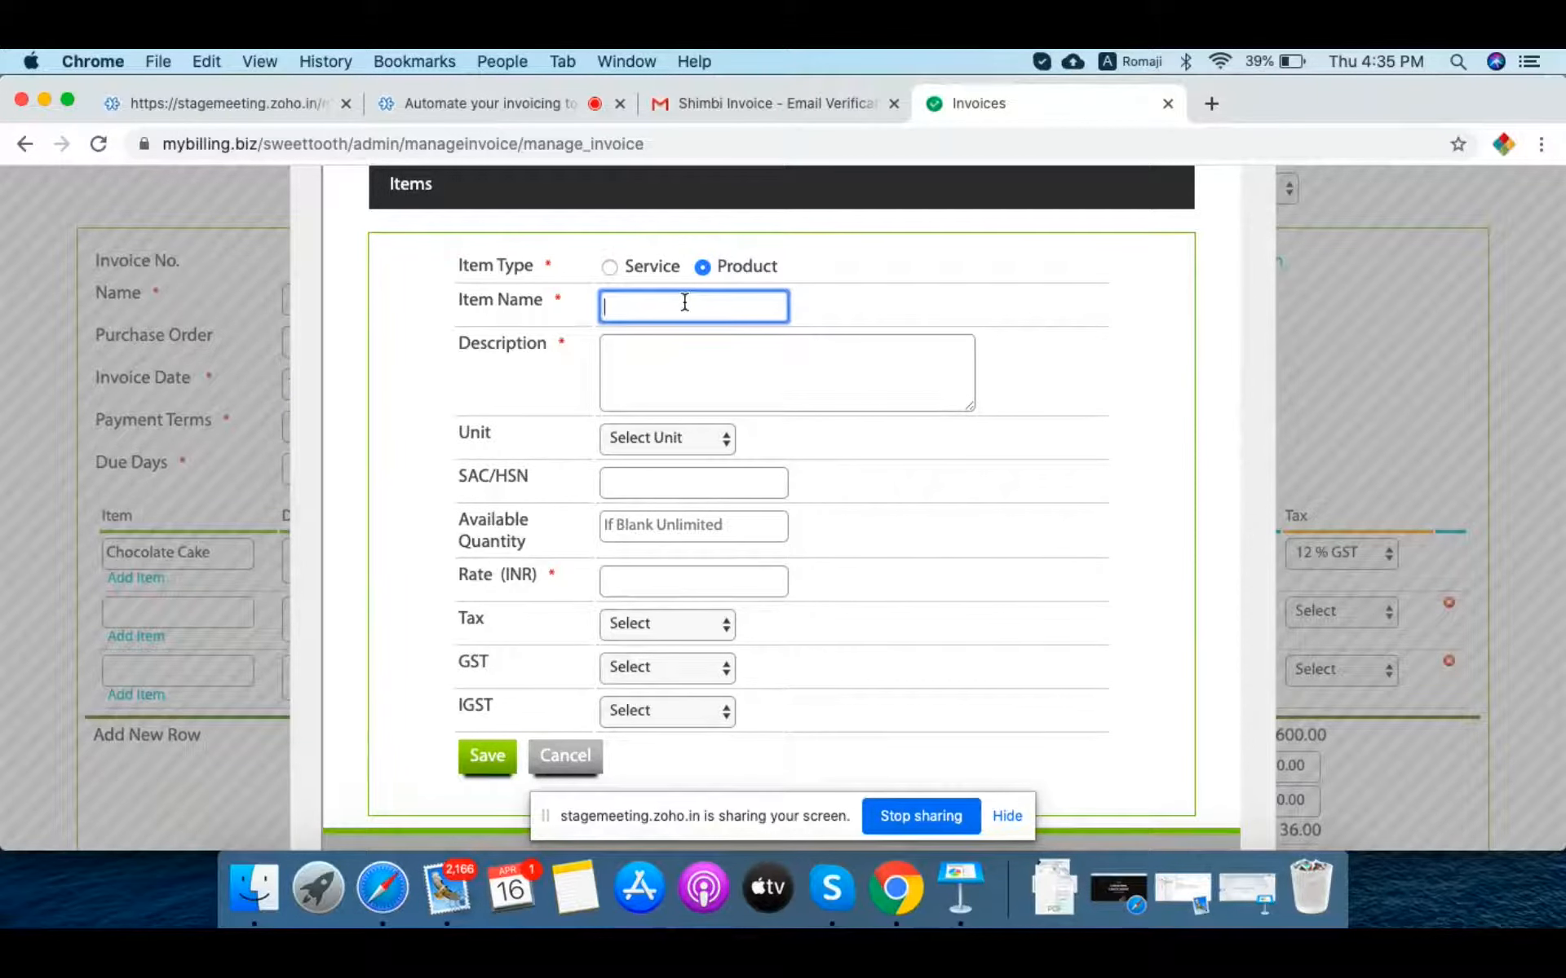
type("Pestry")
key("Tab")
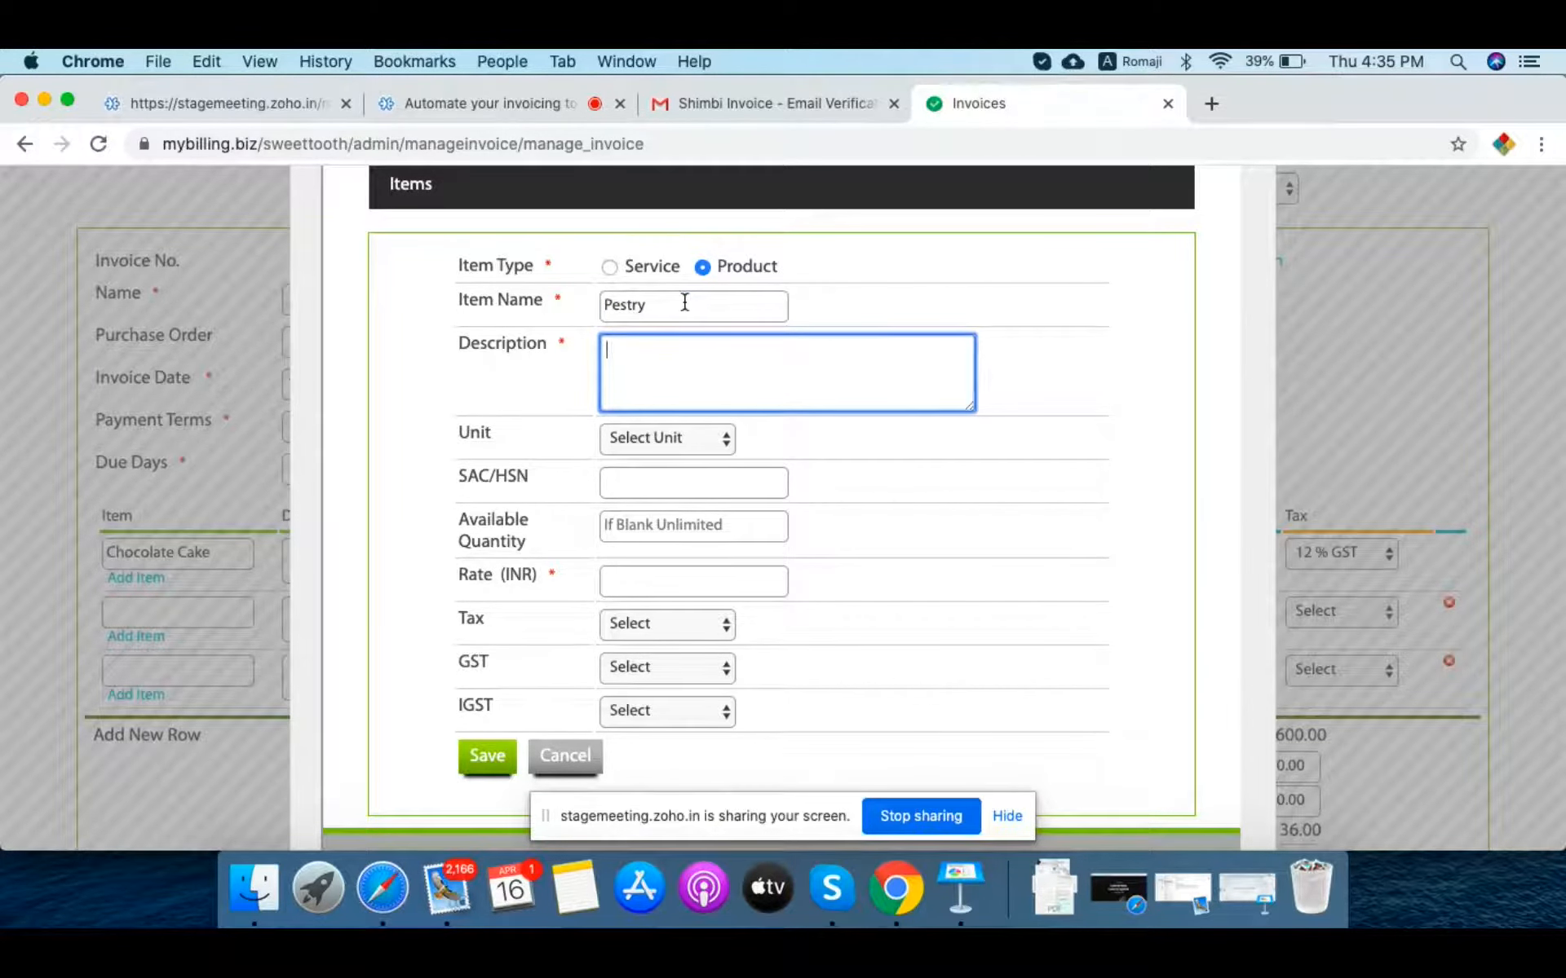
type("Vanila Pinapal")
Step: Leave the unit and SAC/HSN code unset and move on to the item's Rate field
key("Tab")
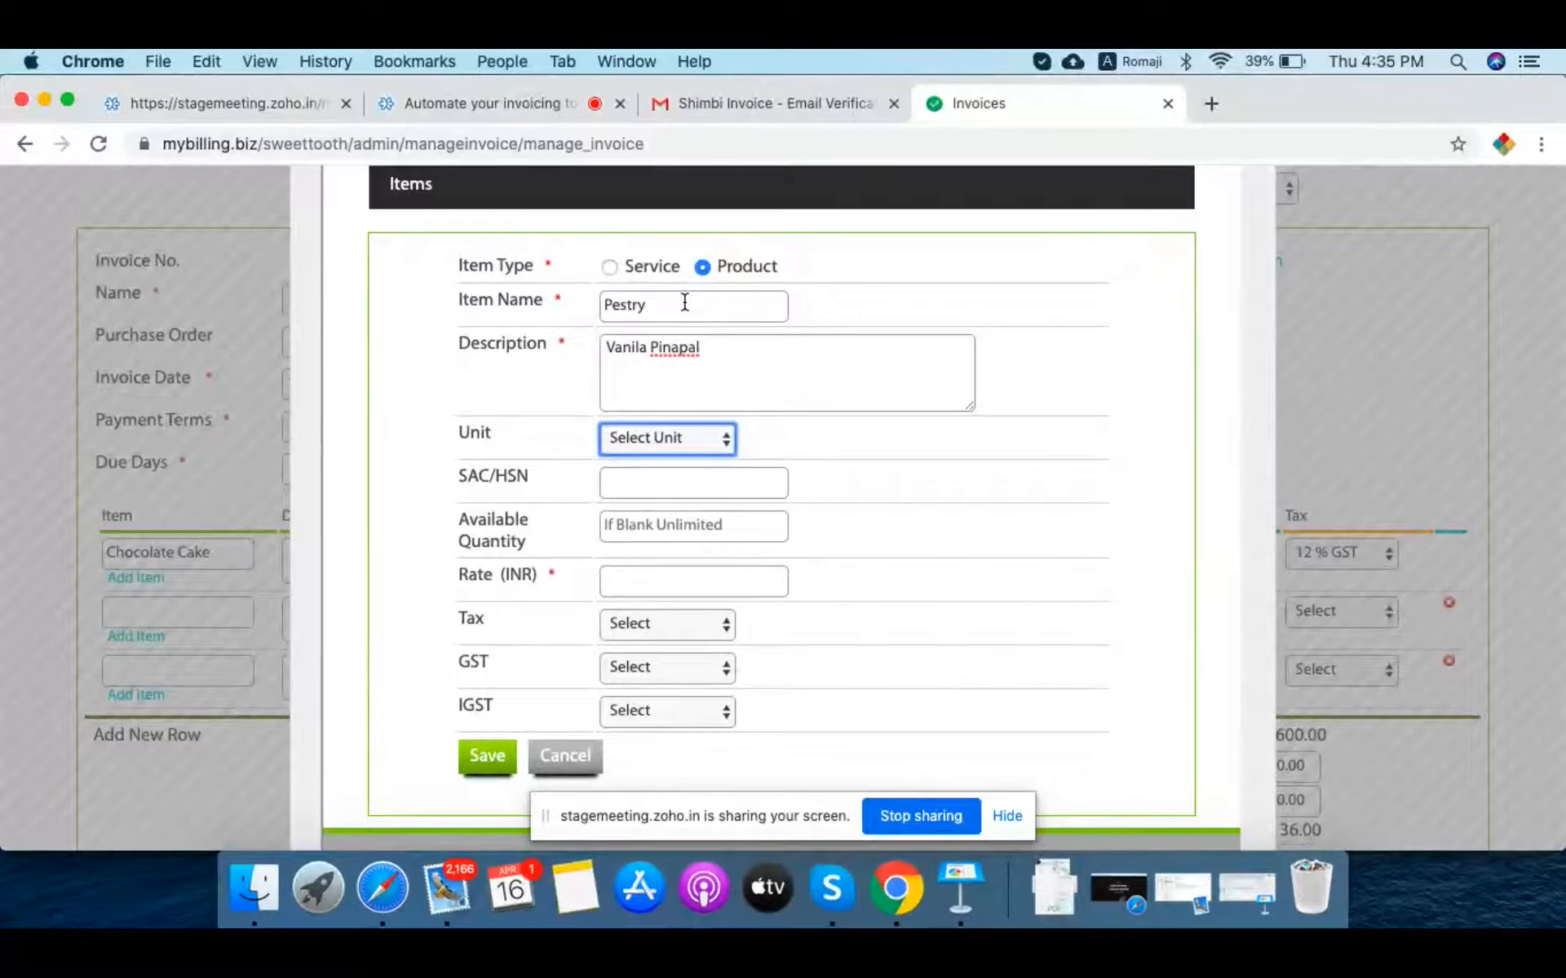
left_click(657, 438)
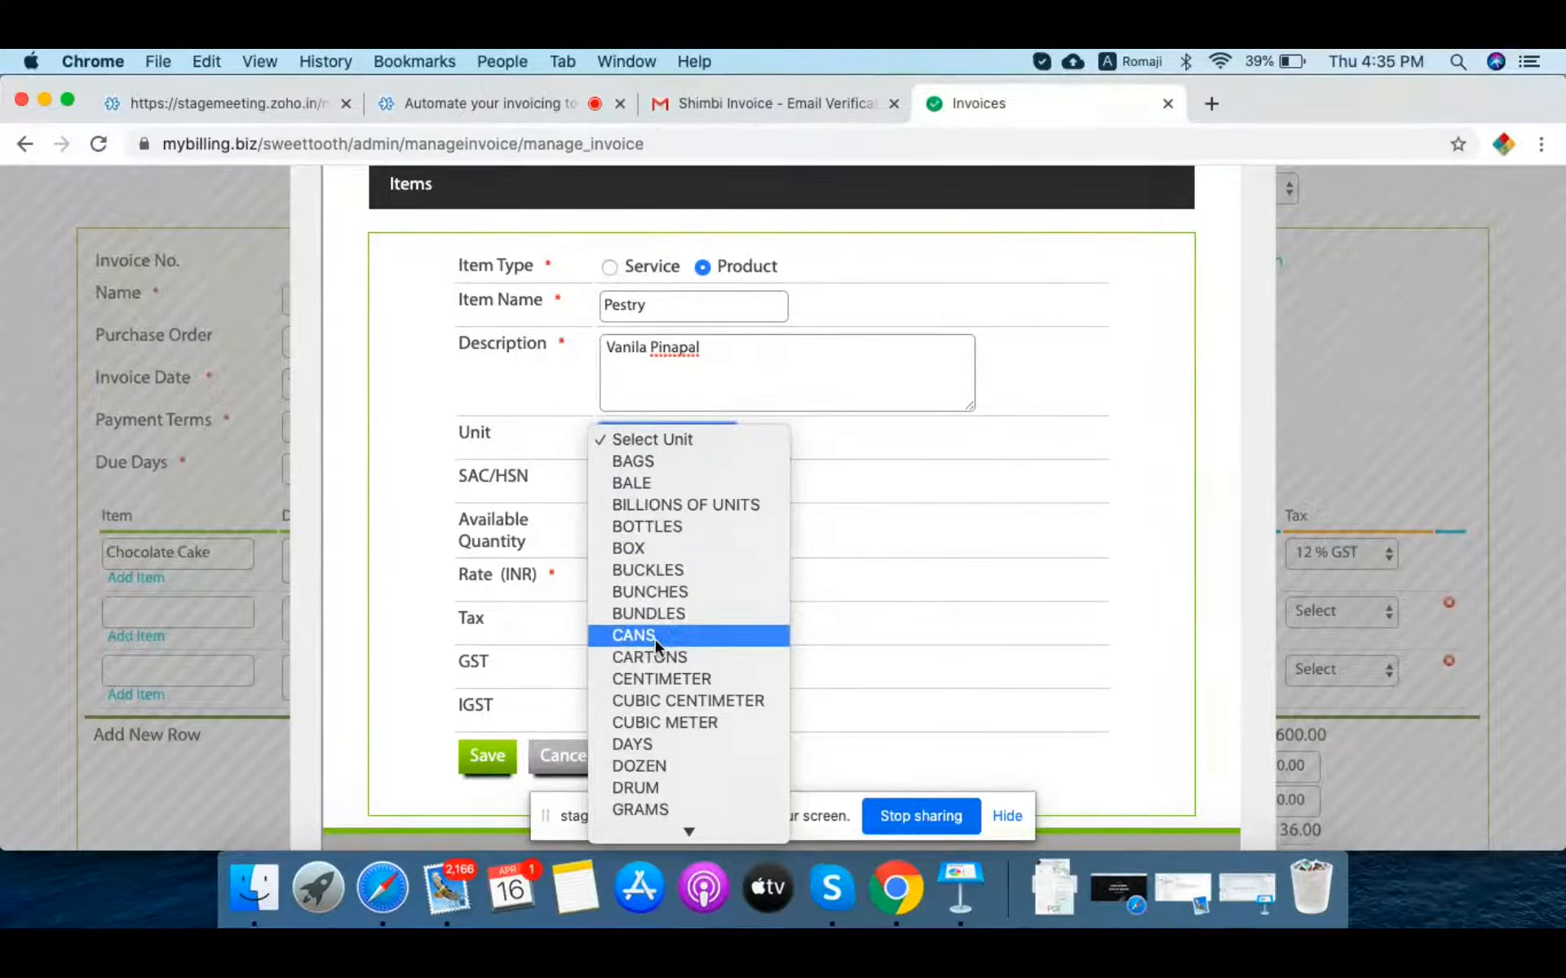
scroll(654, 640, "down", 6)
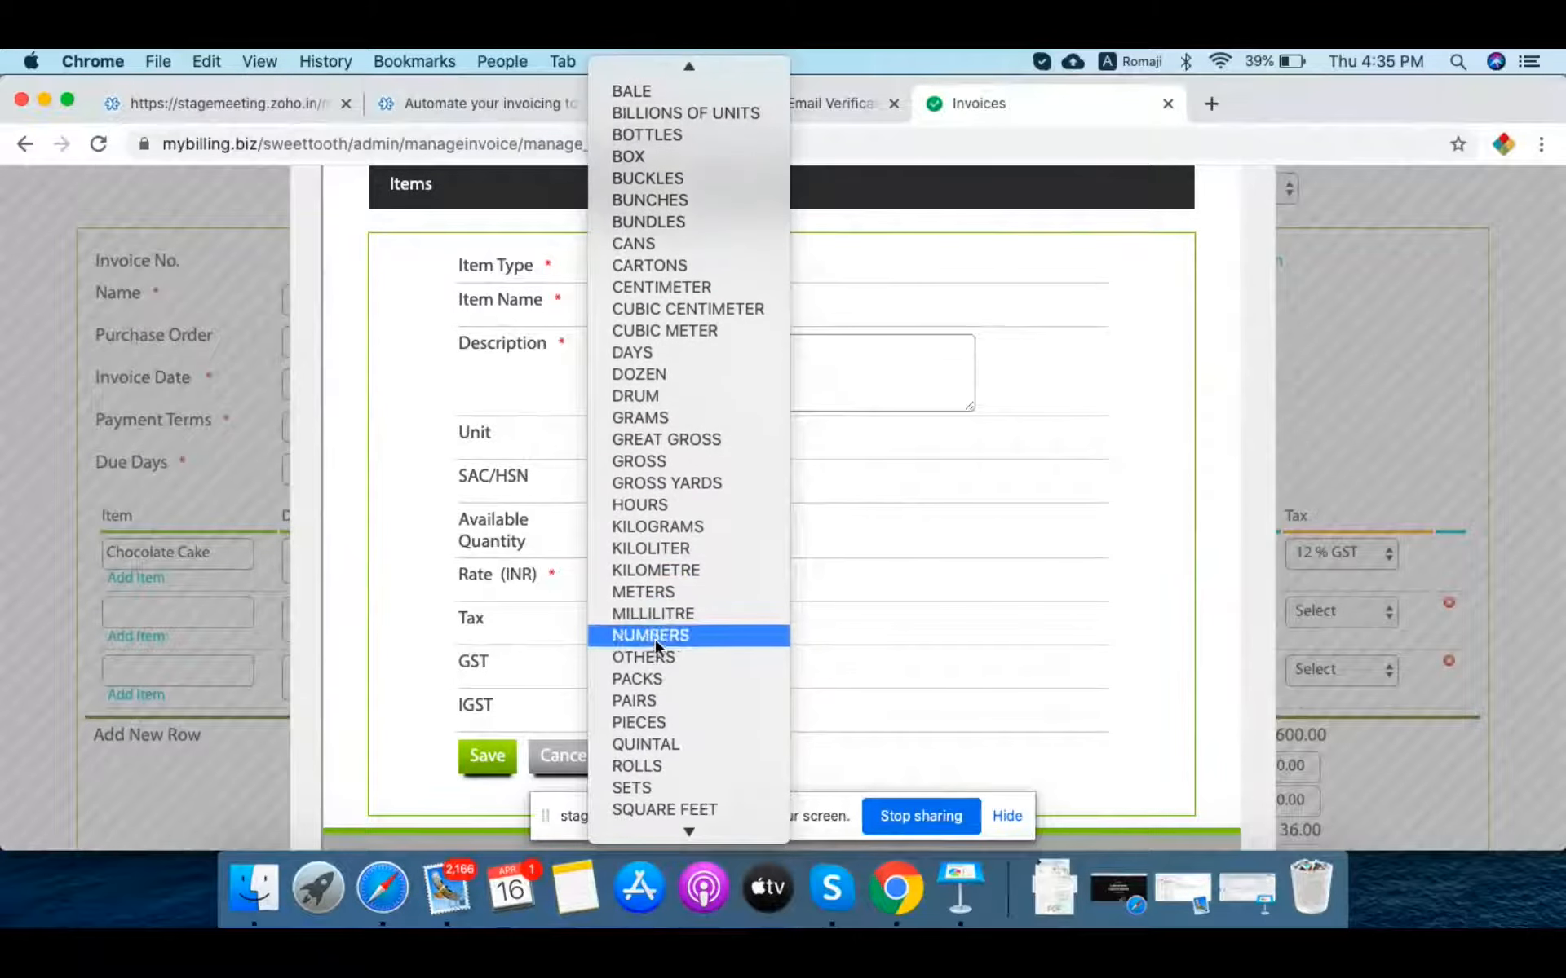
scroll(656, 644, "down", 1)
scroll(654, 640, "down", 4)
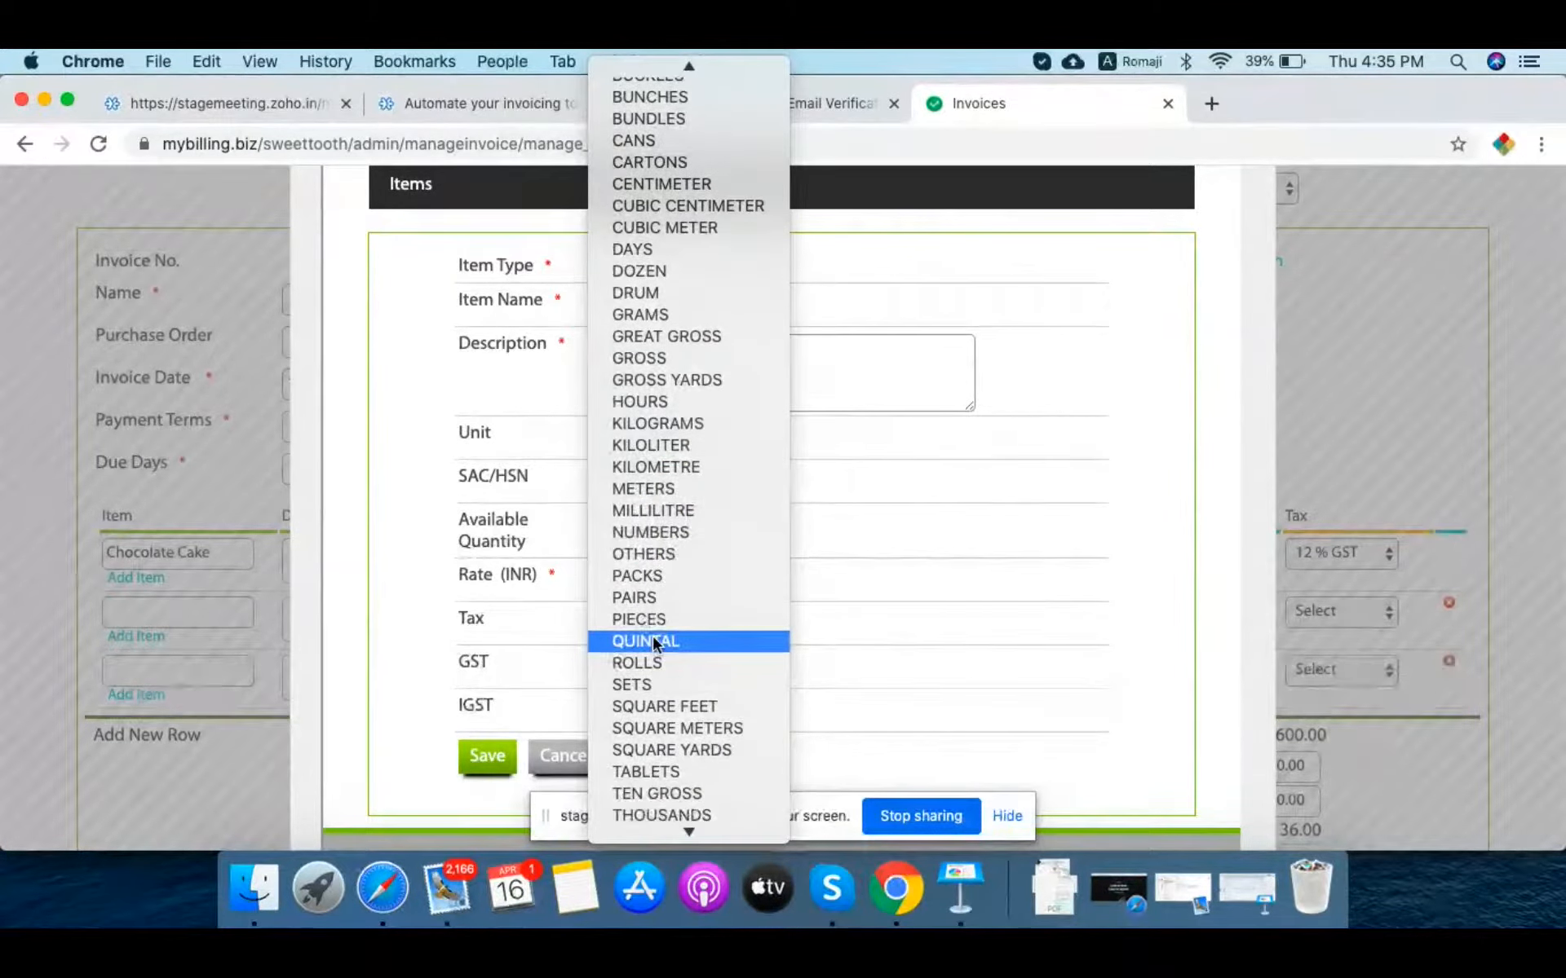
left_click(1057, 472)
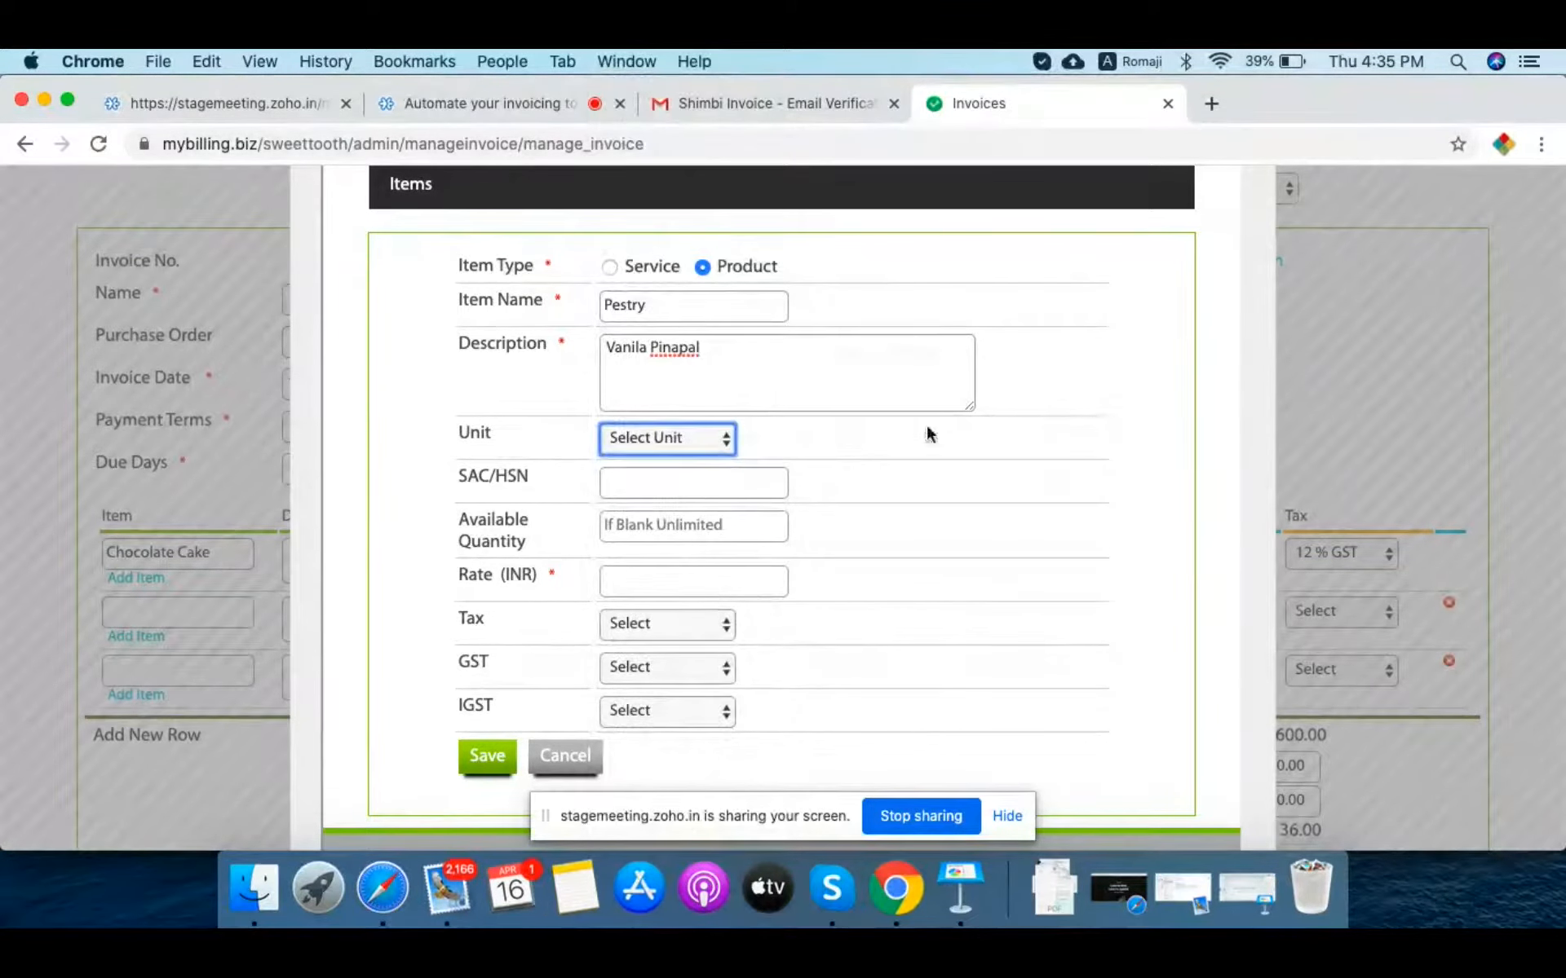
left_click(635, 481)
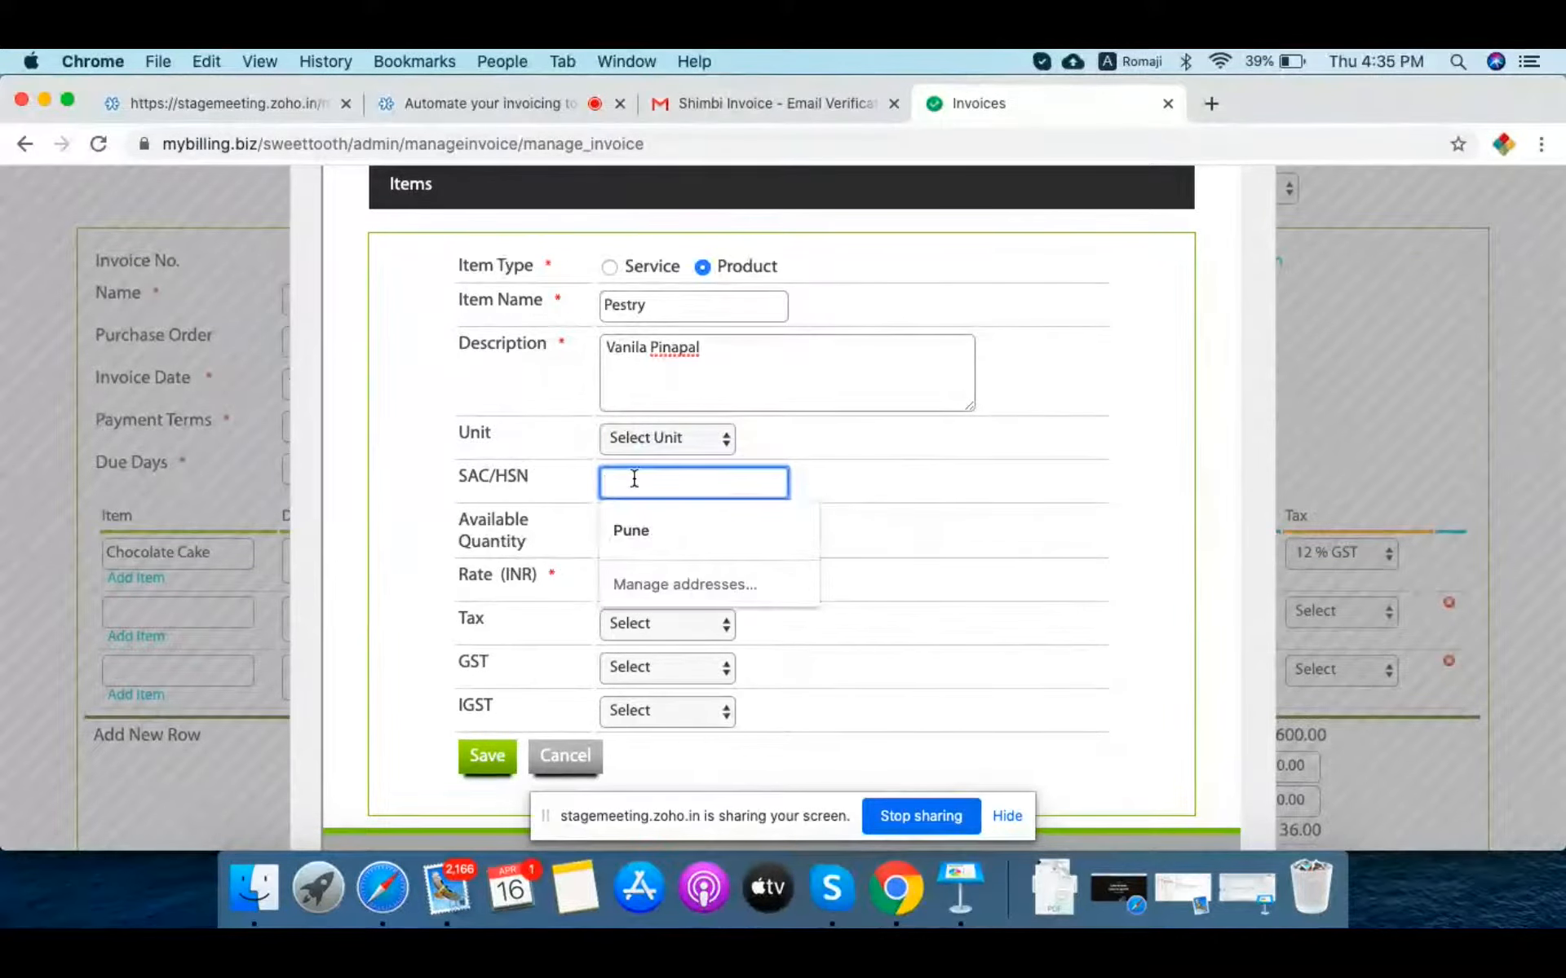
left_click(904, 490)
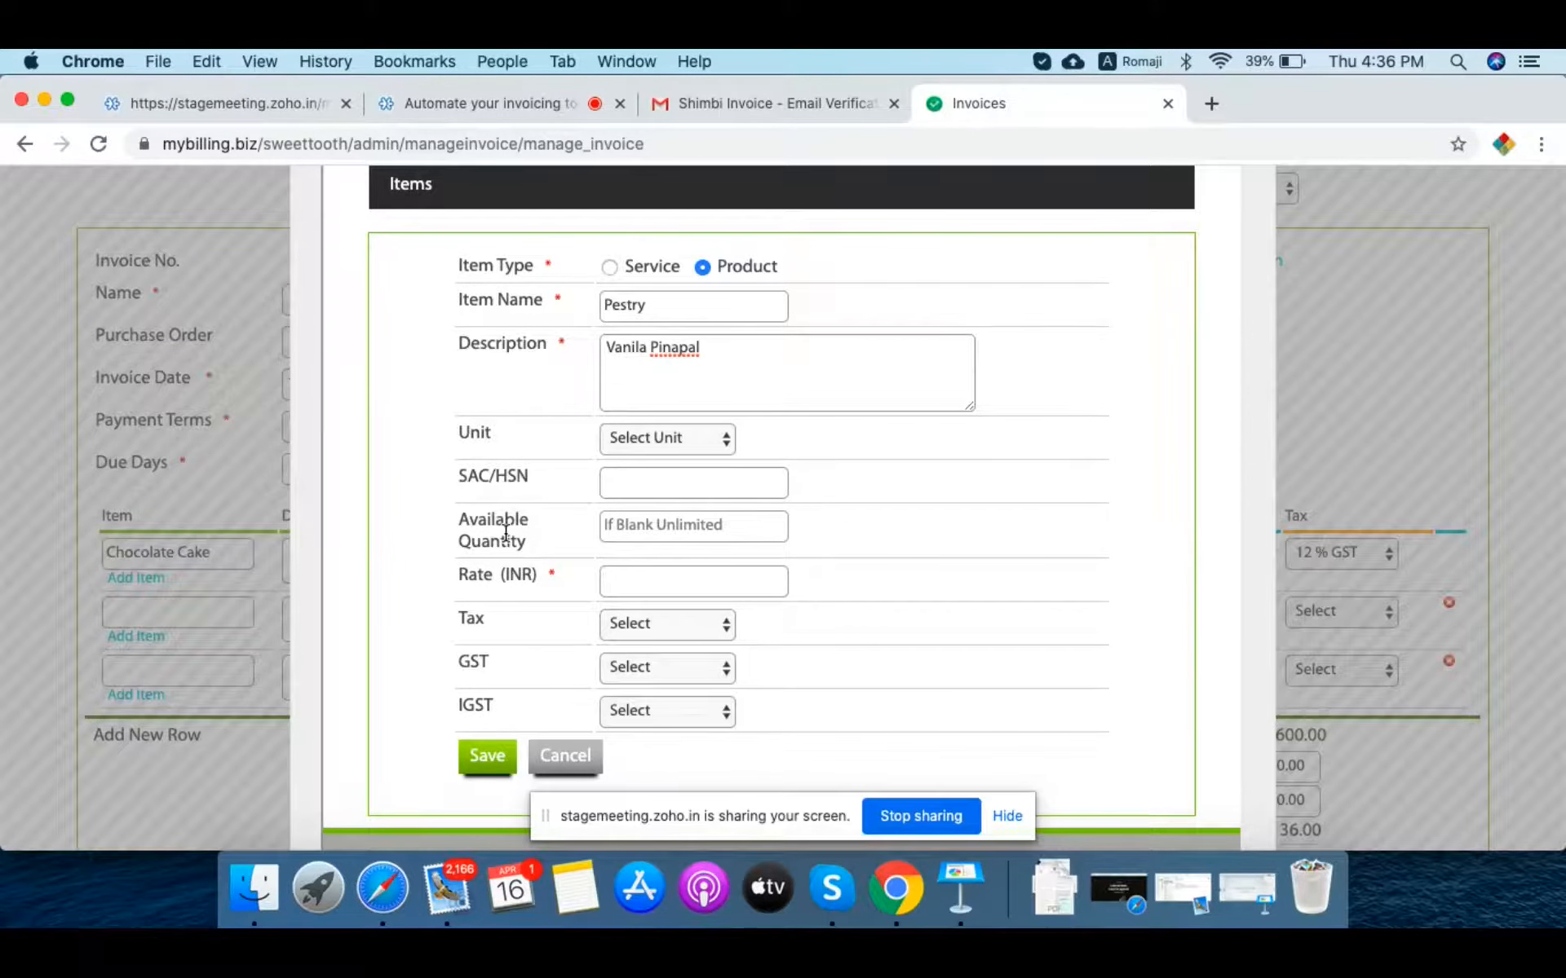
left_click(657, 580)
scroll(929, 608, "down", 2)
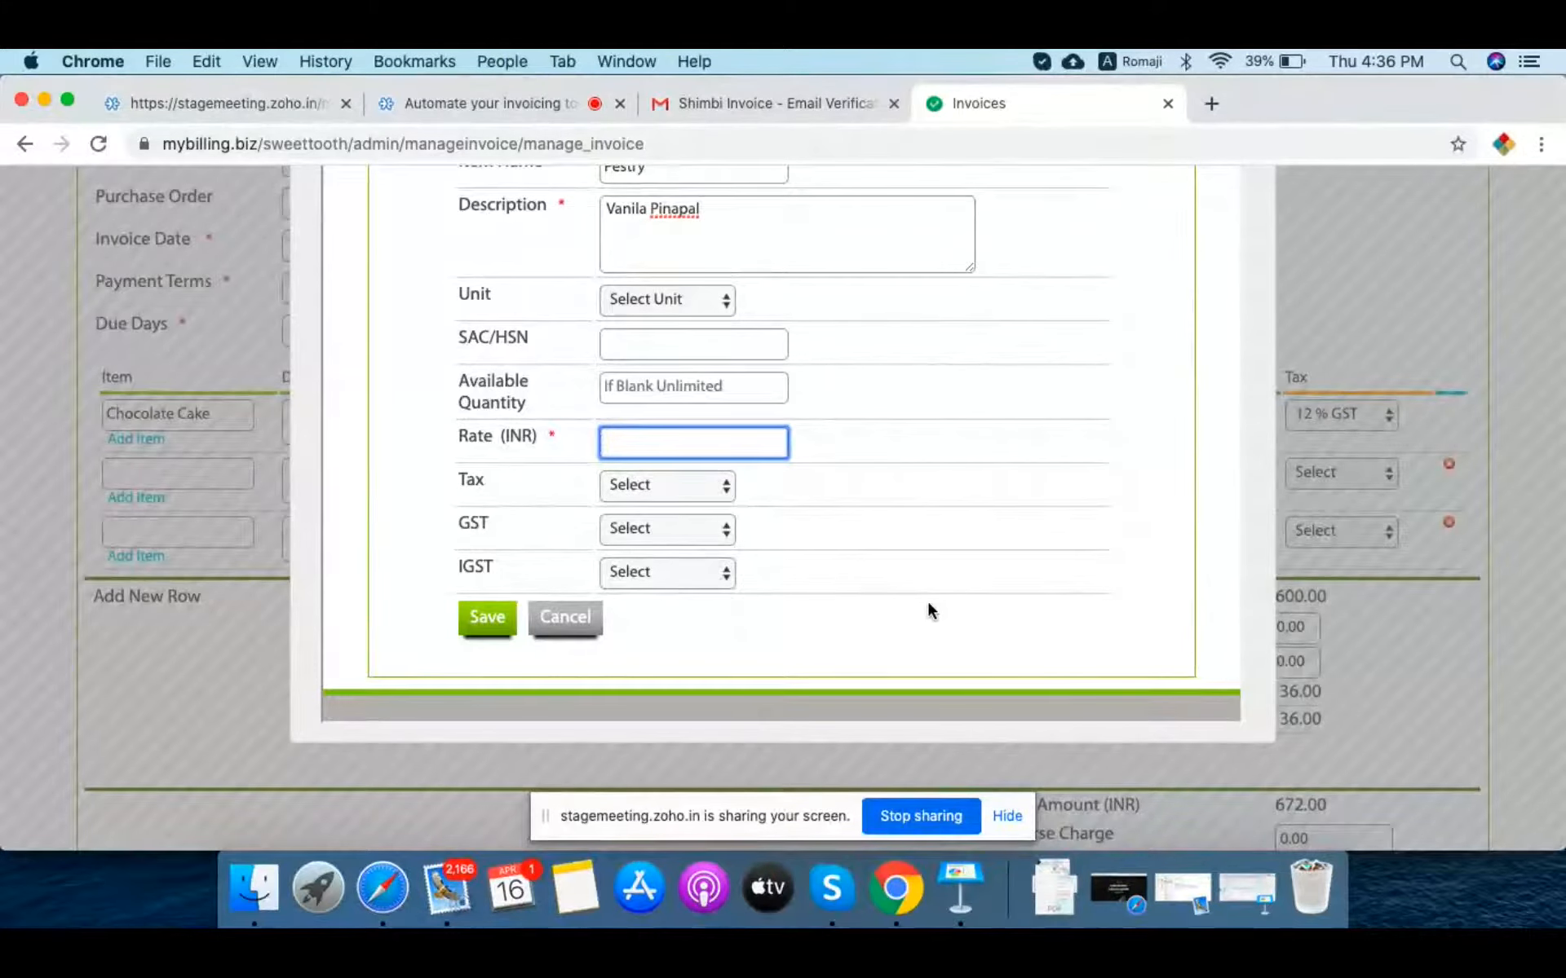
Step: Give Pestry rate 50 with 12 % GST and 12 % IGST, and save it to the invoice
type("50")
left_click(636, 530)
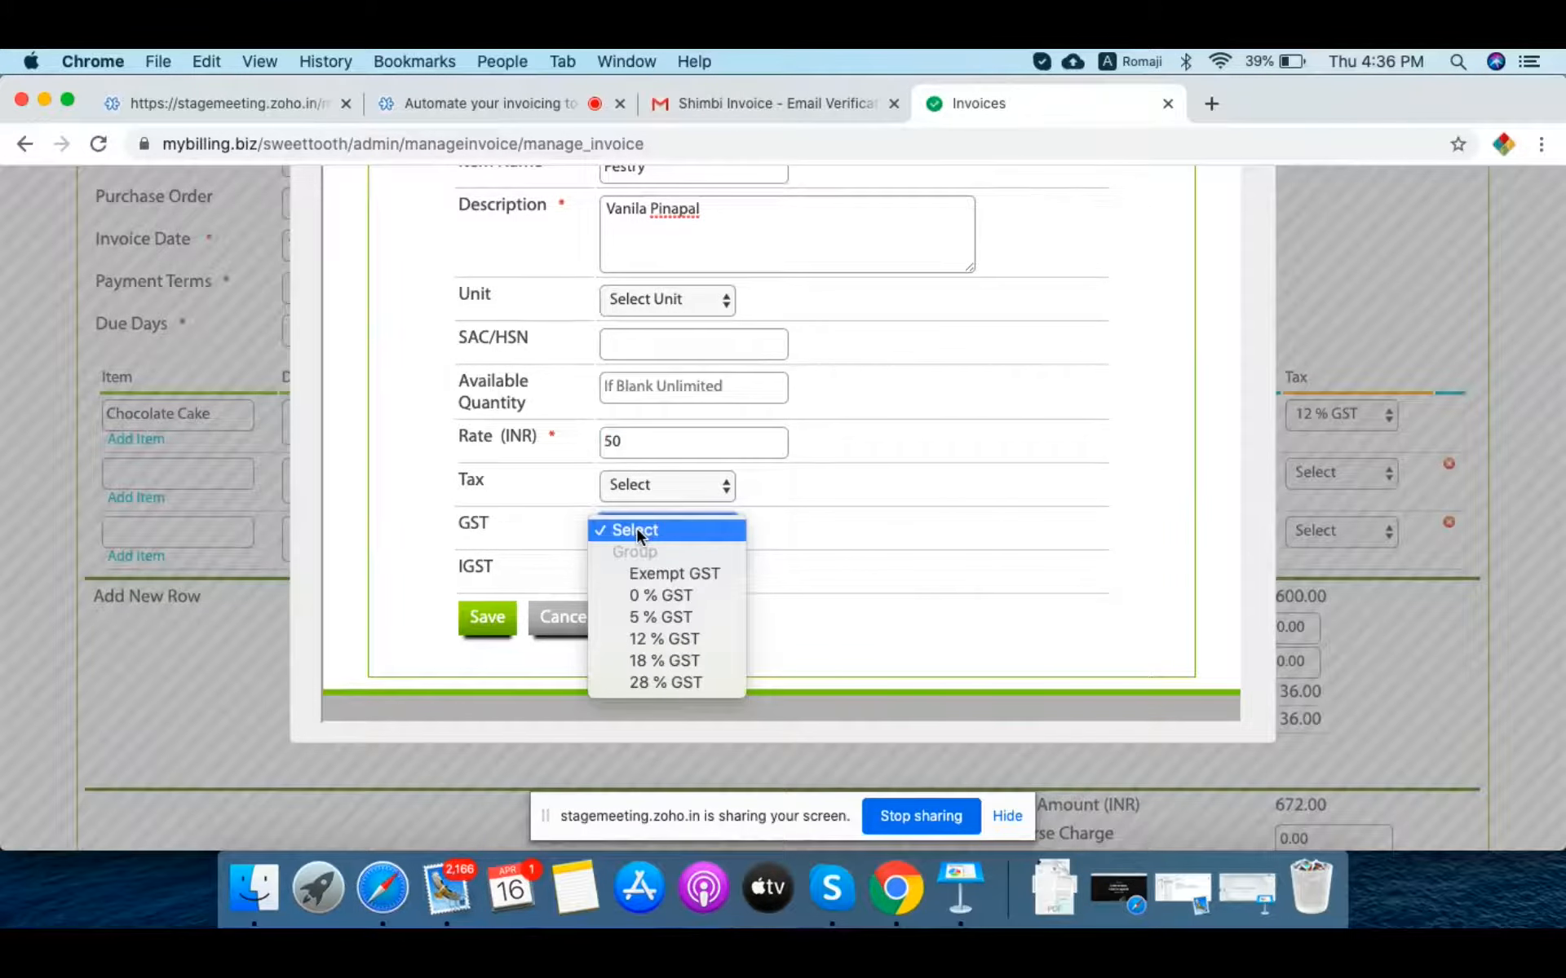
left_click(667, 634)
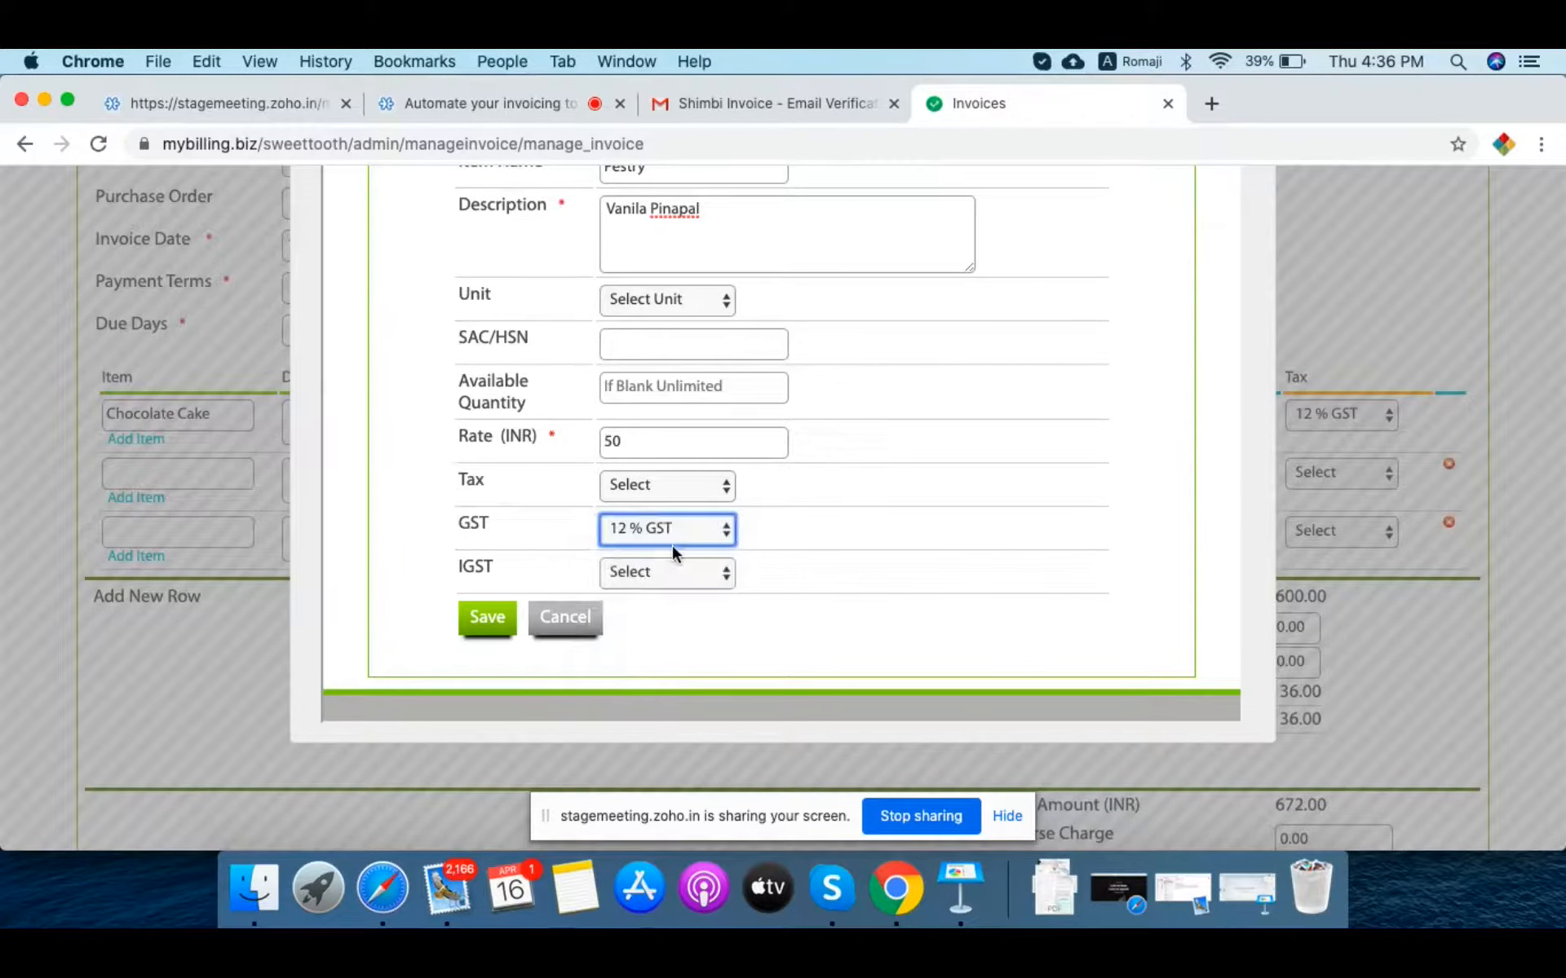
left_click(669, 569)
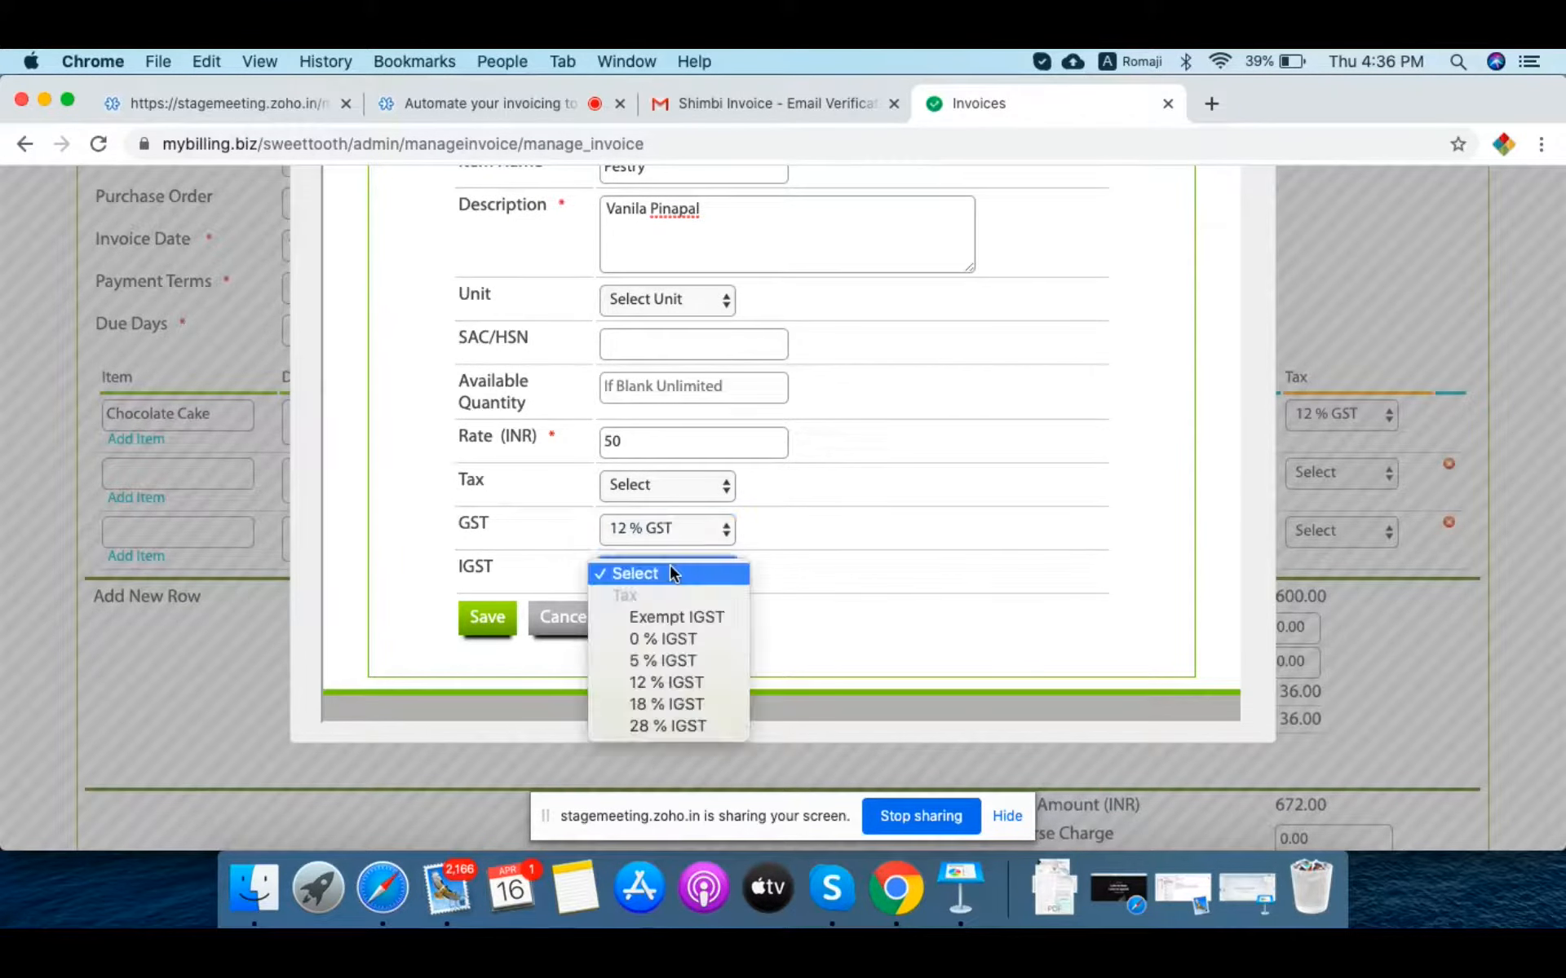
left_click(671, 682)
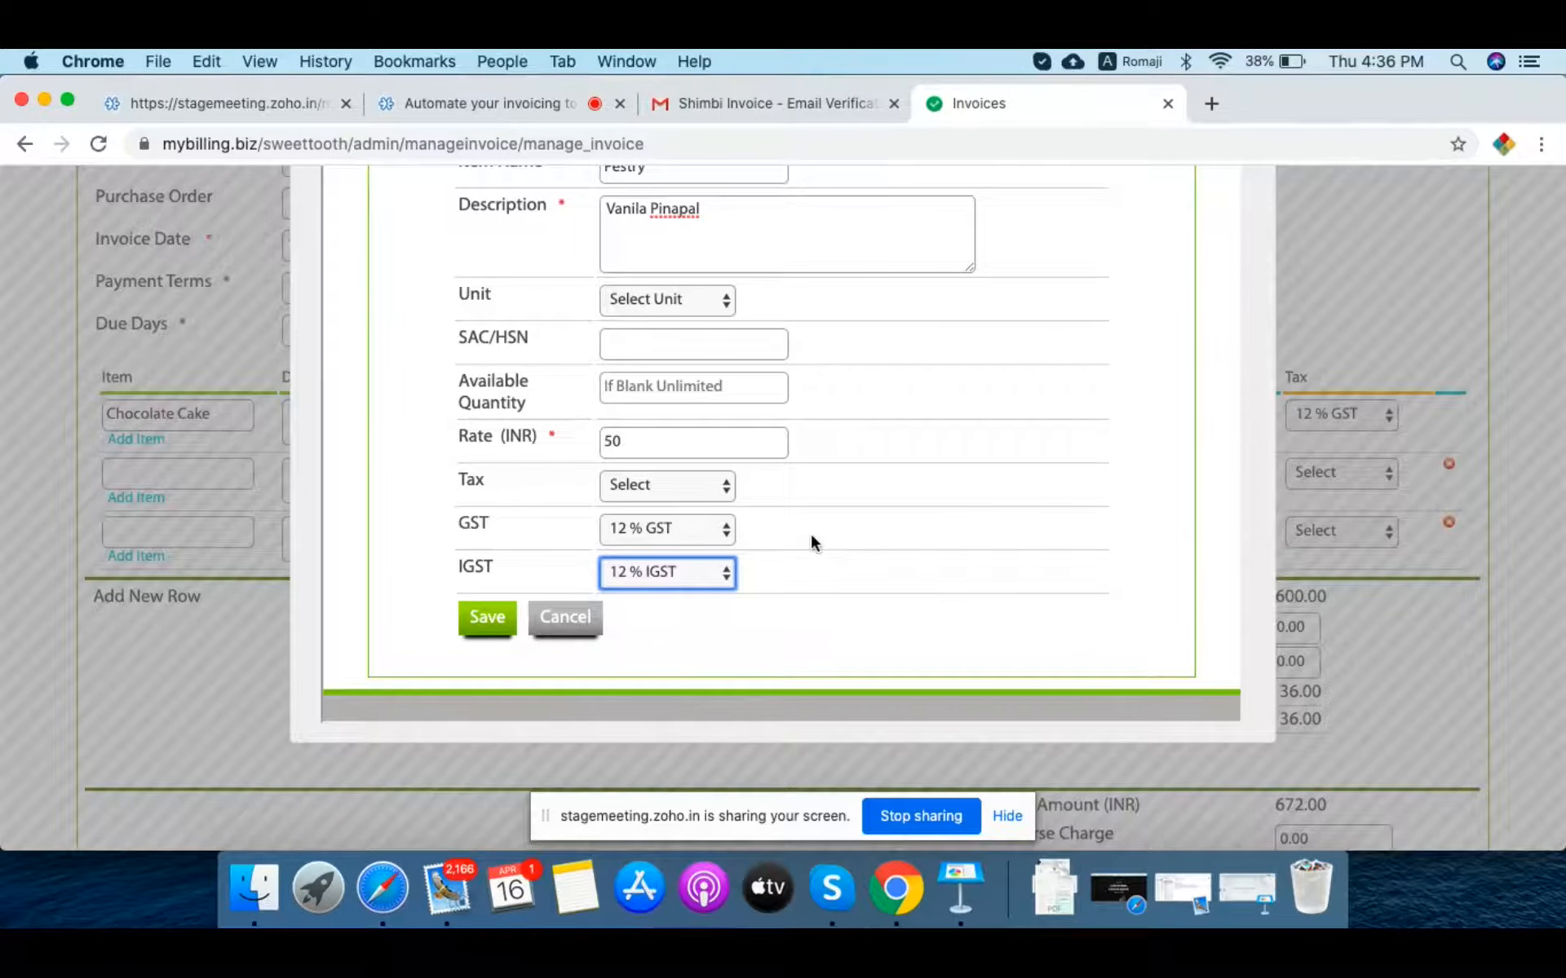
left_click(675, 485)
left_click(874, 494)
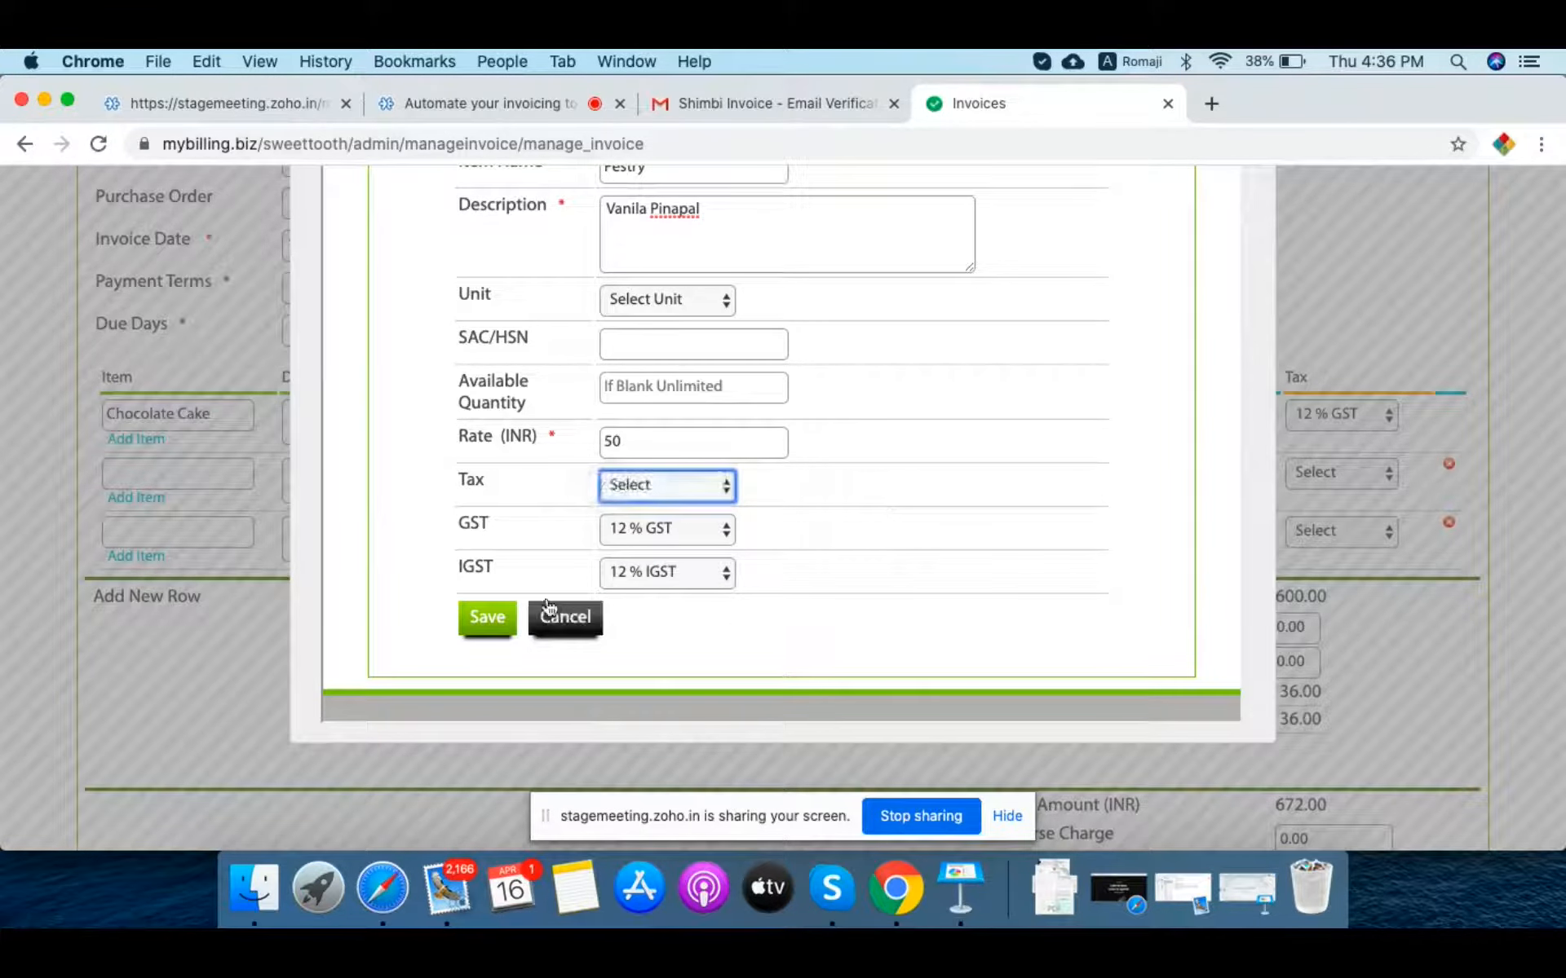
left_click(488, 622)
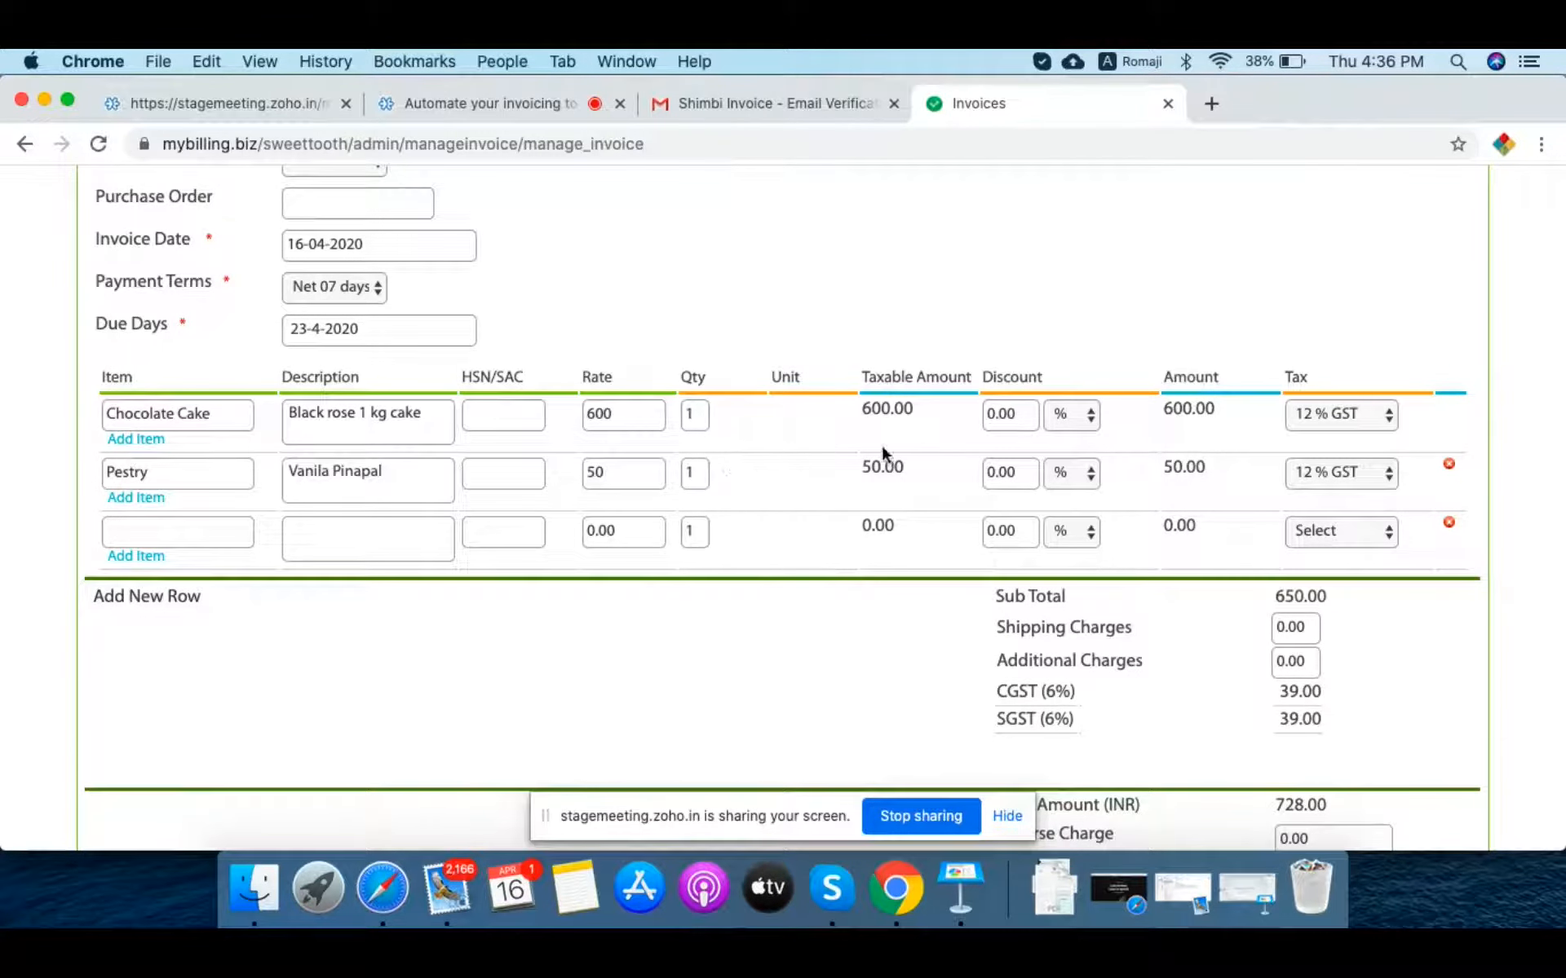
left_click(197, 533)
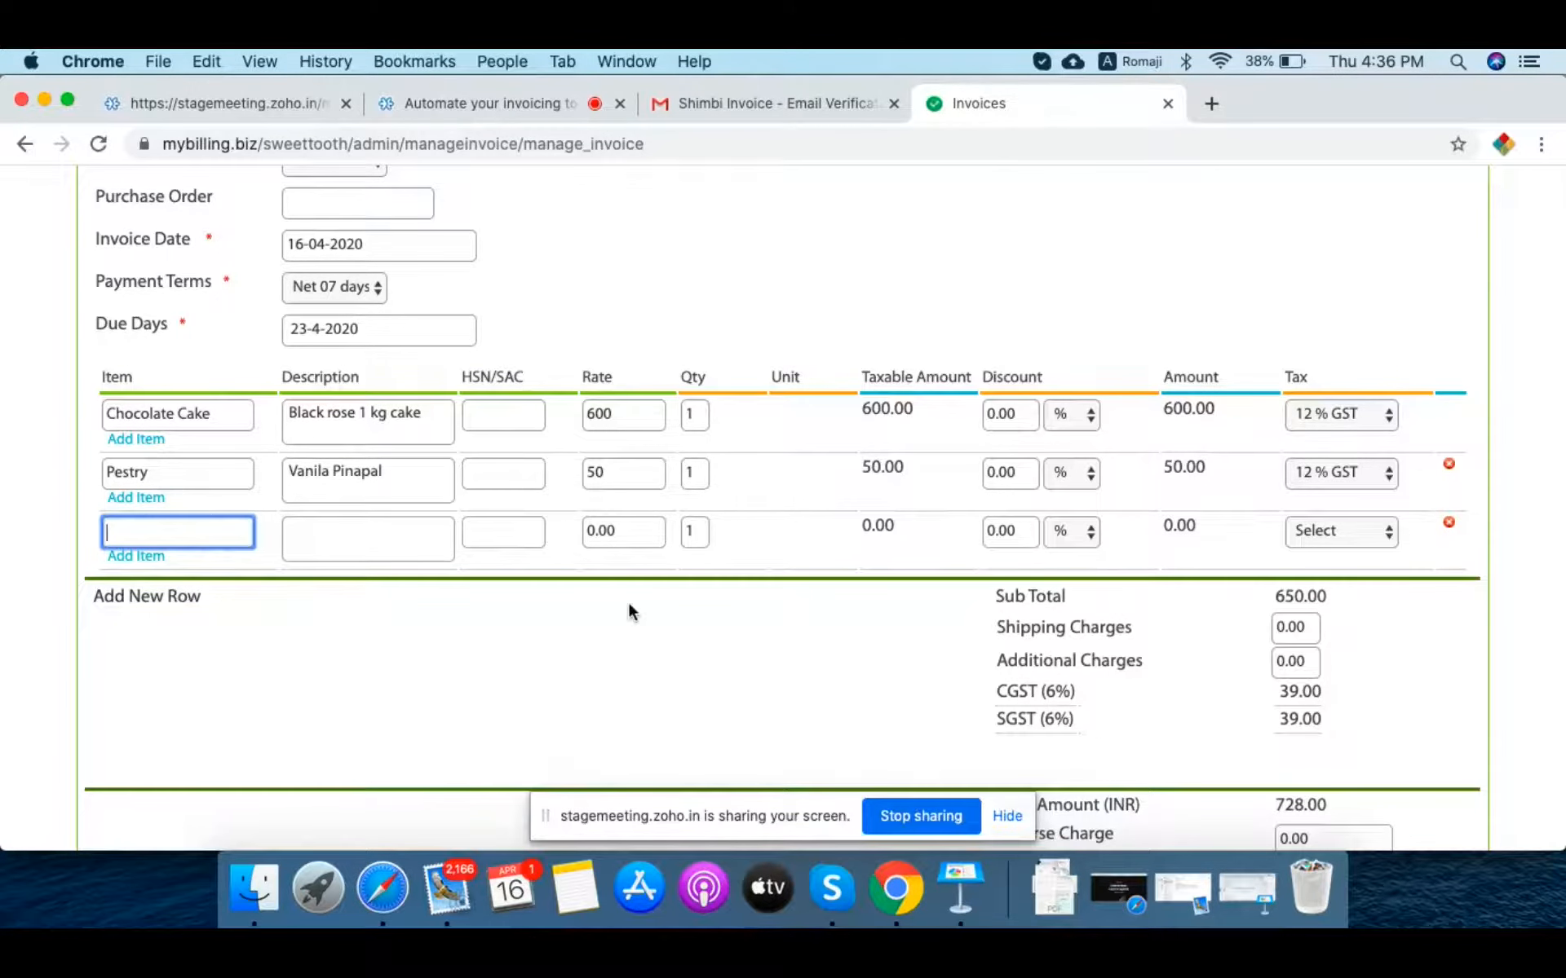
scroll(630, 610, "down", 2)
scroll(628, 602, "down", 1)
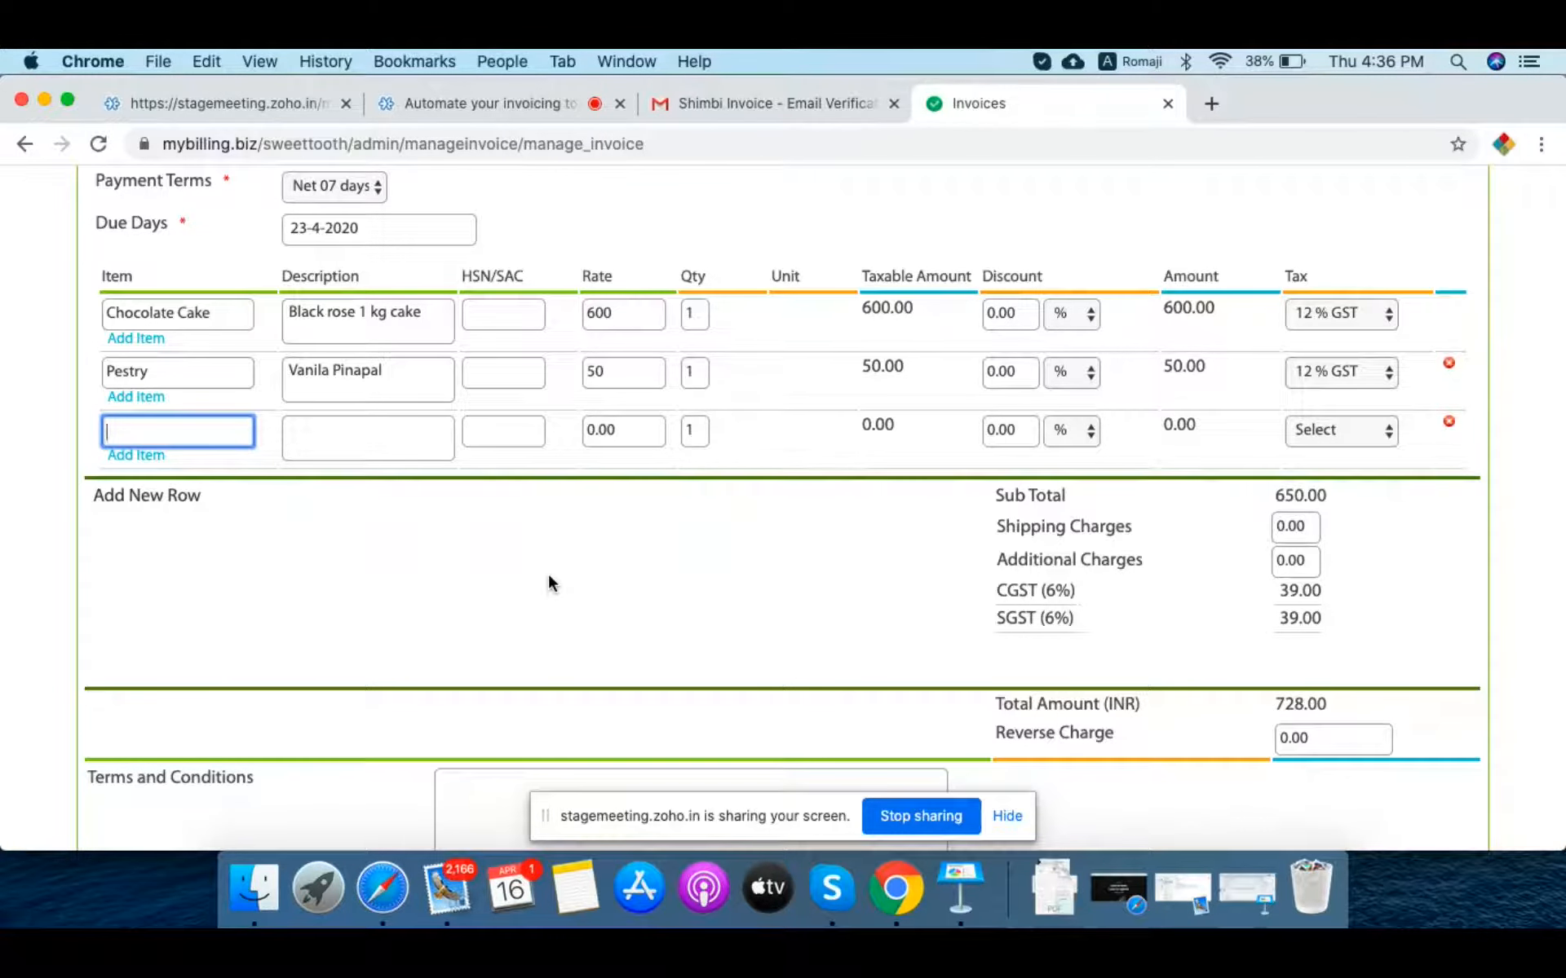
left_click(1302, 526)
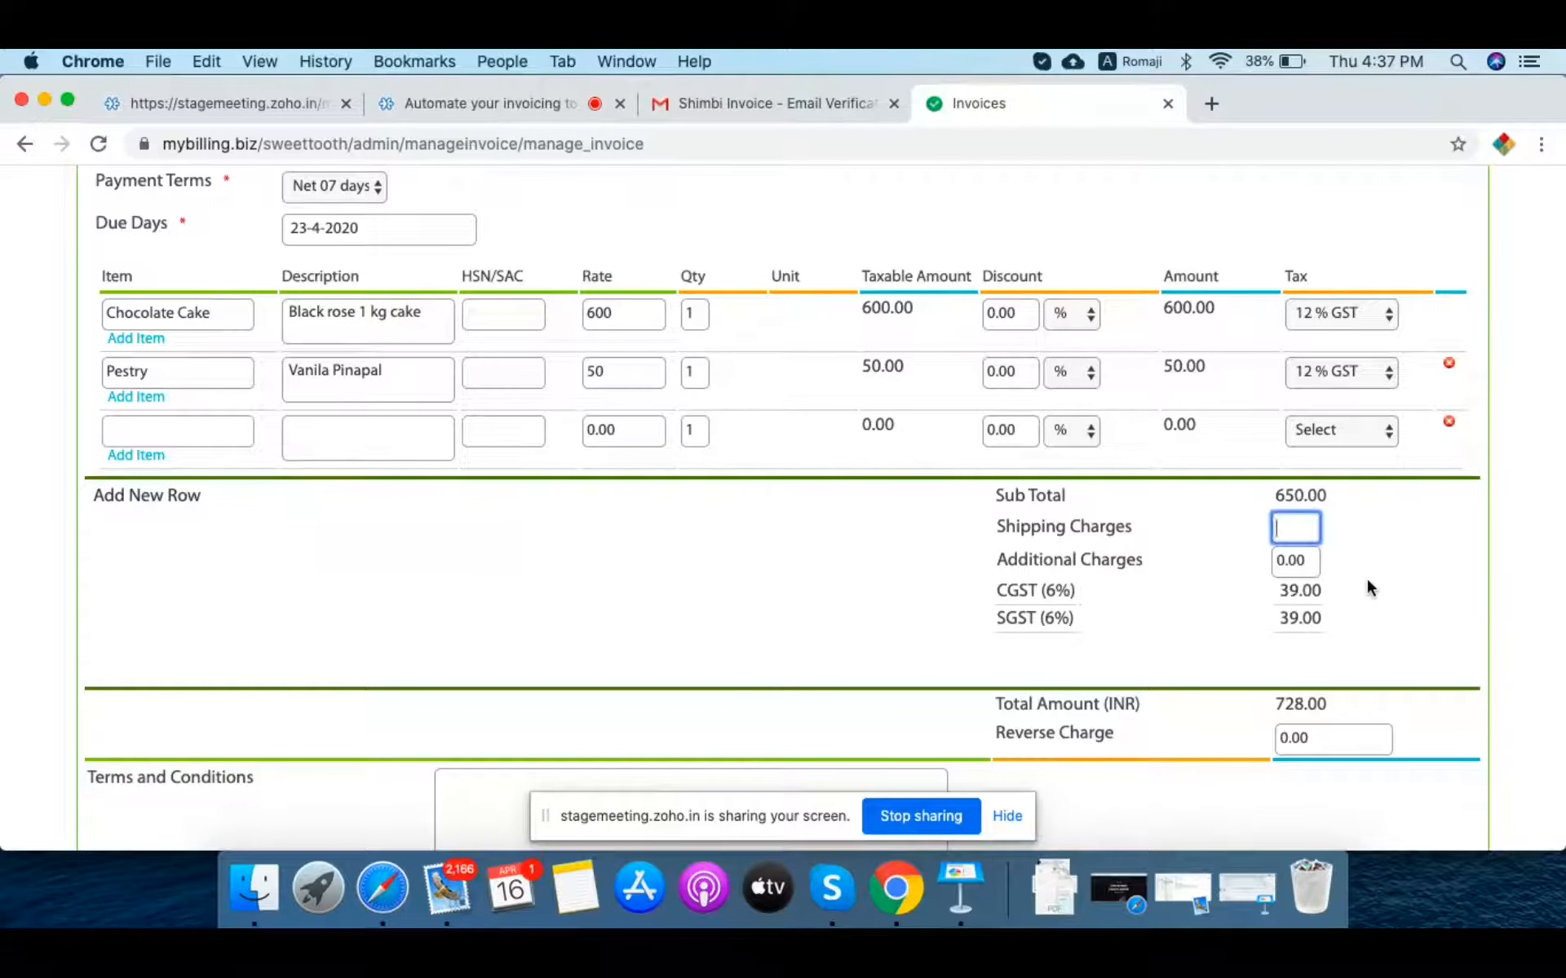
Step: Add a shipping charge of 30, bringing the invoice total to 758.00
type("30")
left_click(823, 575)
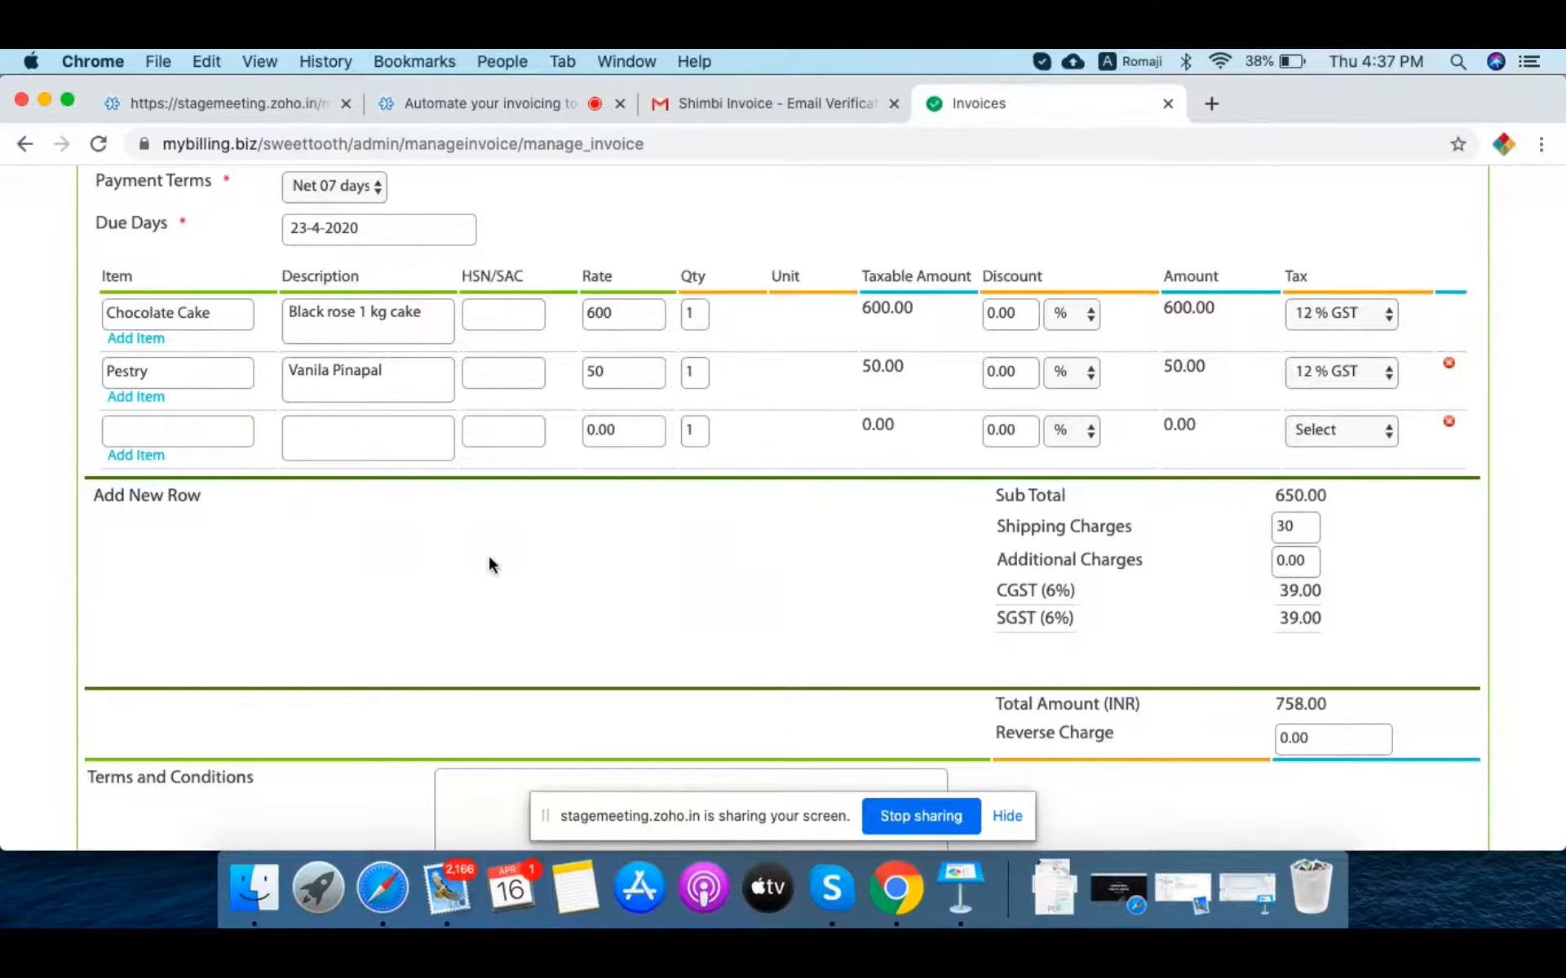
scroll(488, 553, "down", 5)
left_click(522, 490)
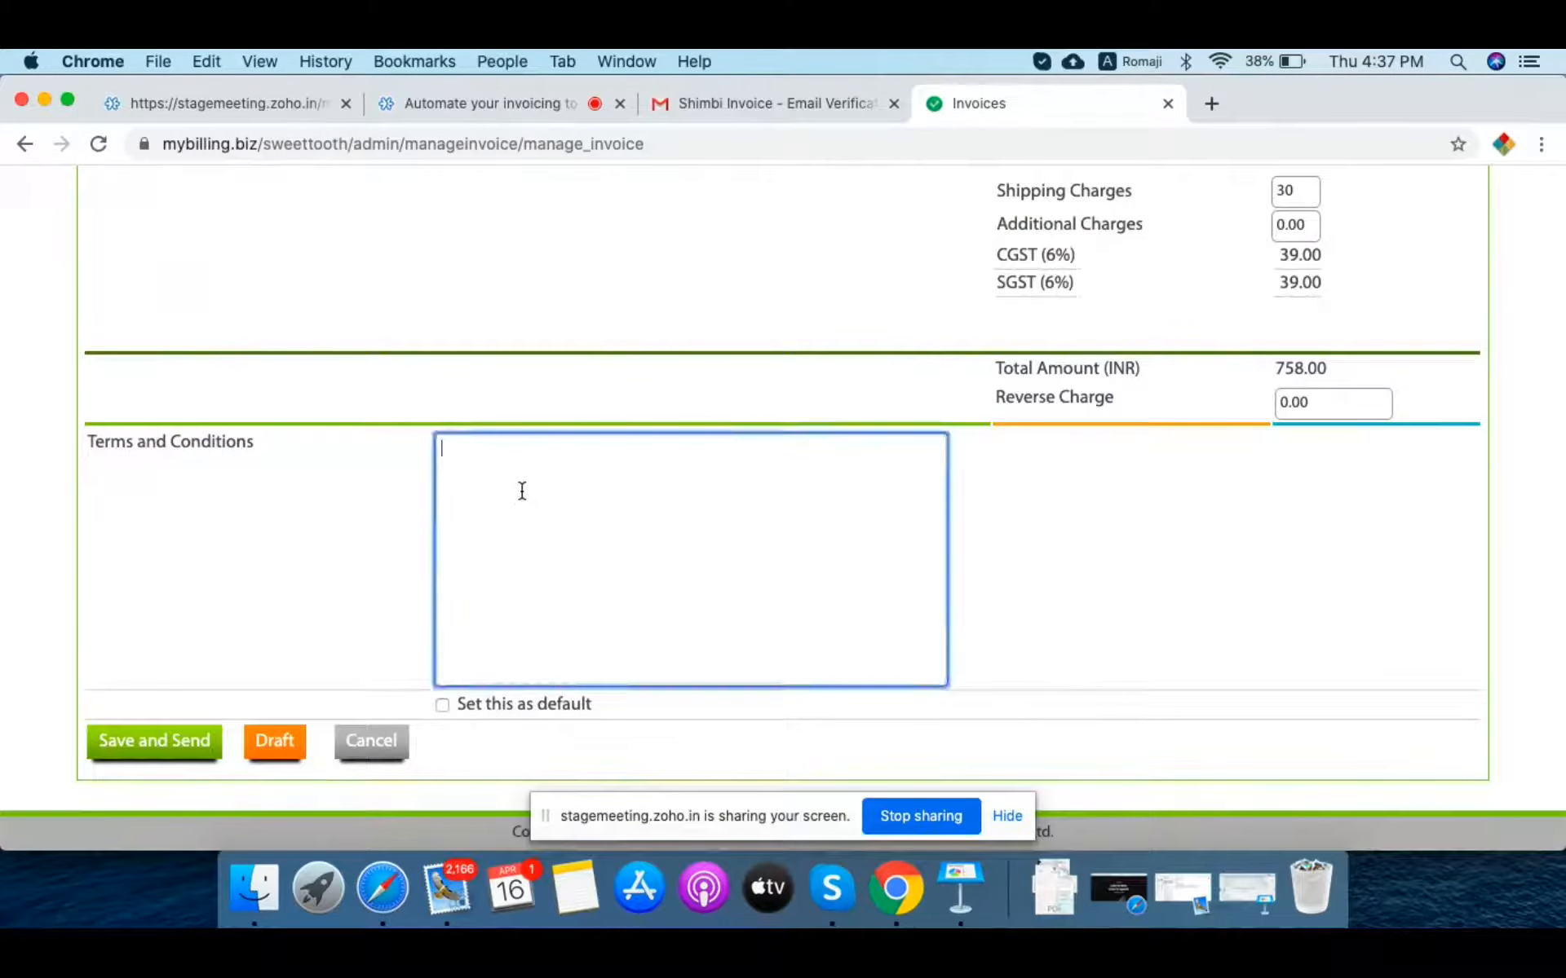
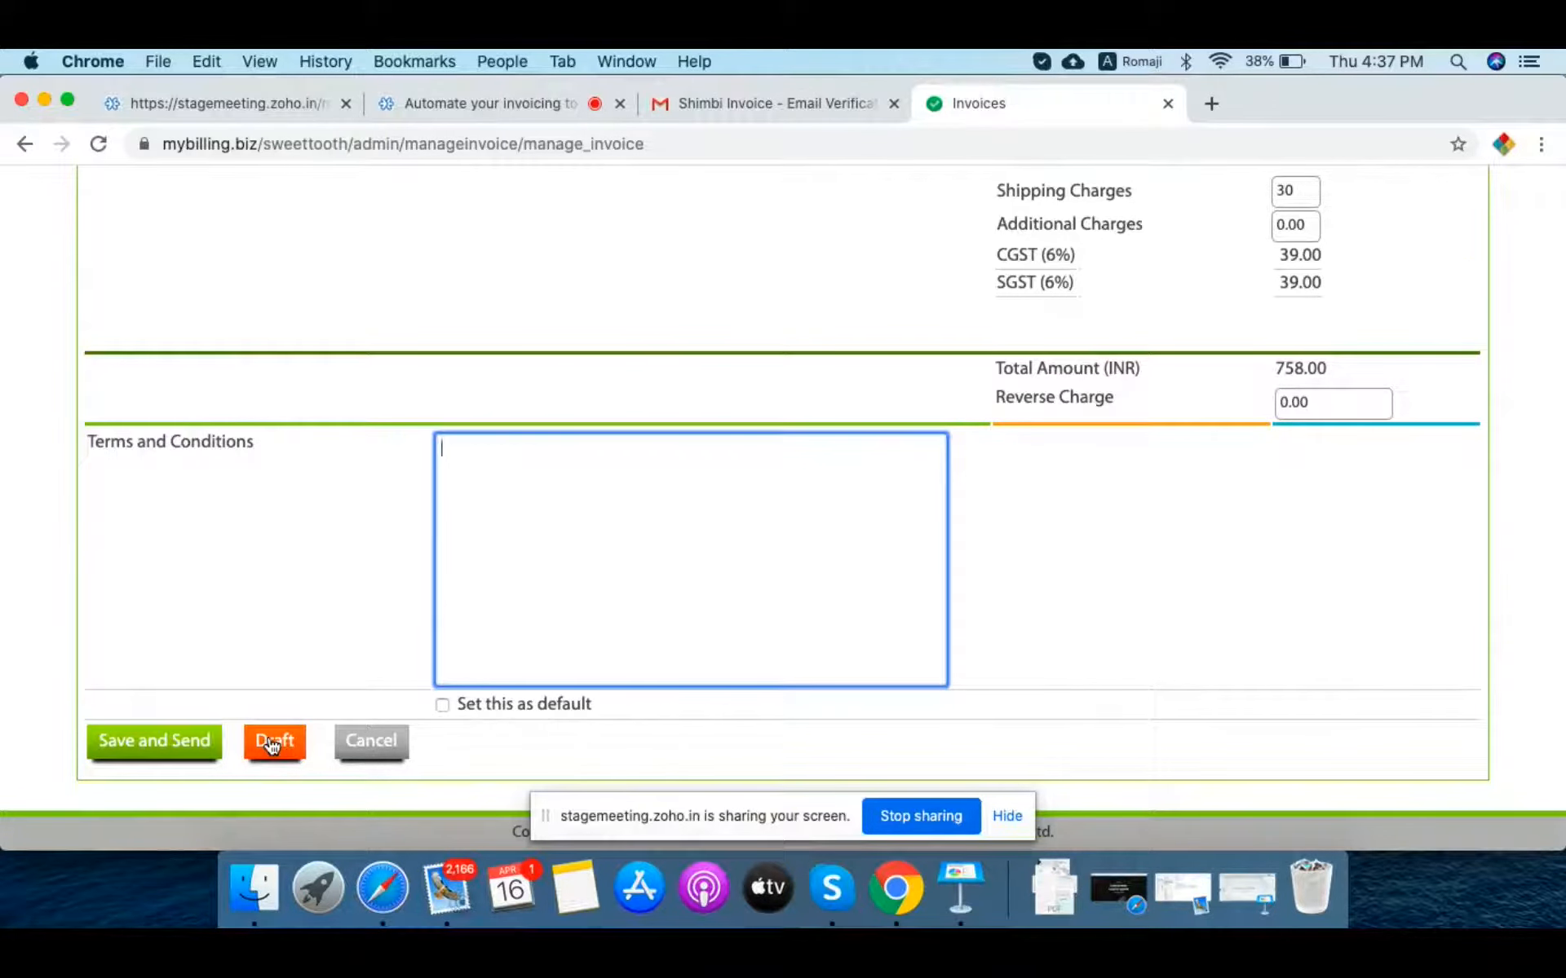
Step: Save the INR 758.00 invoice and send it to the customer
left_click(128, 744)
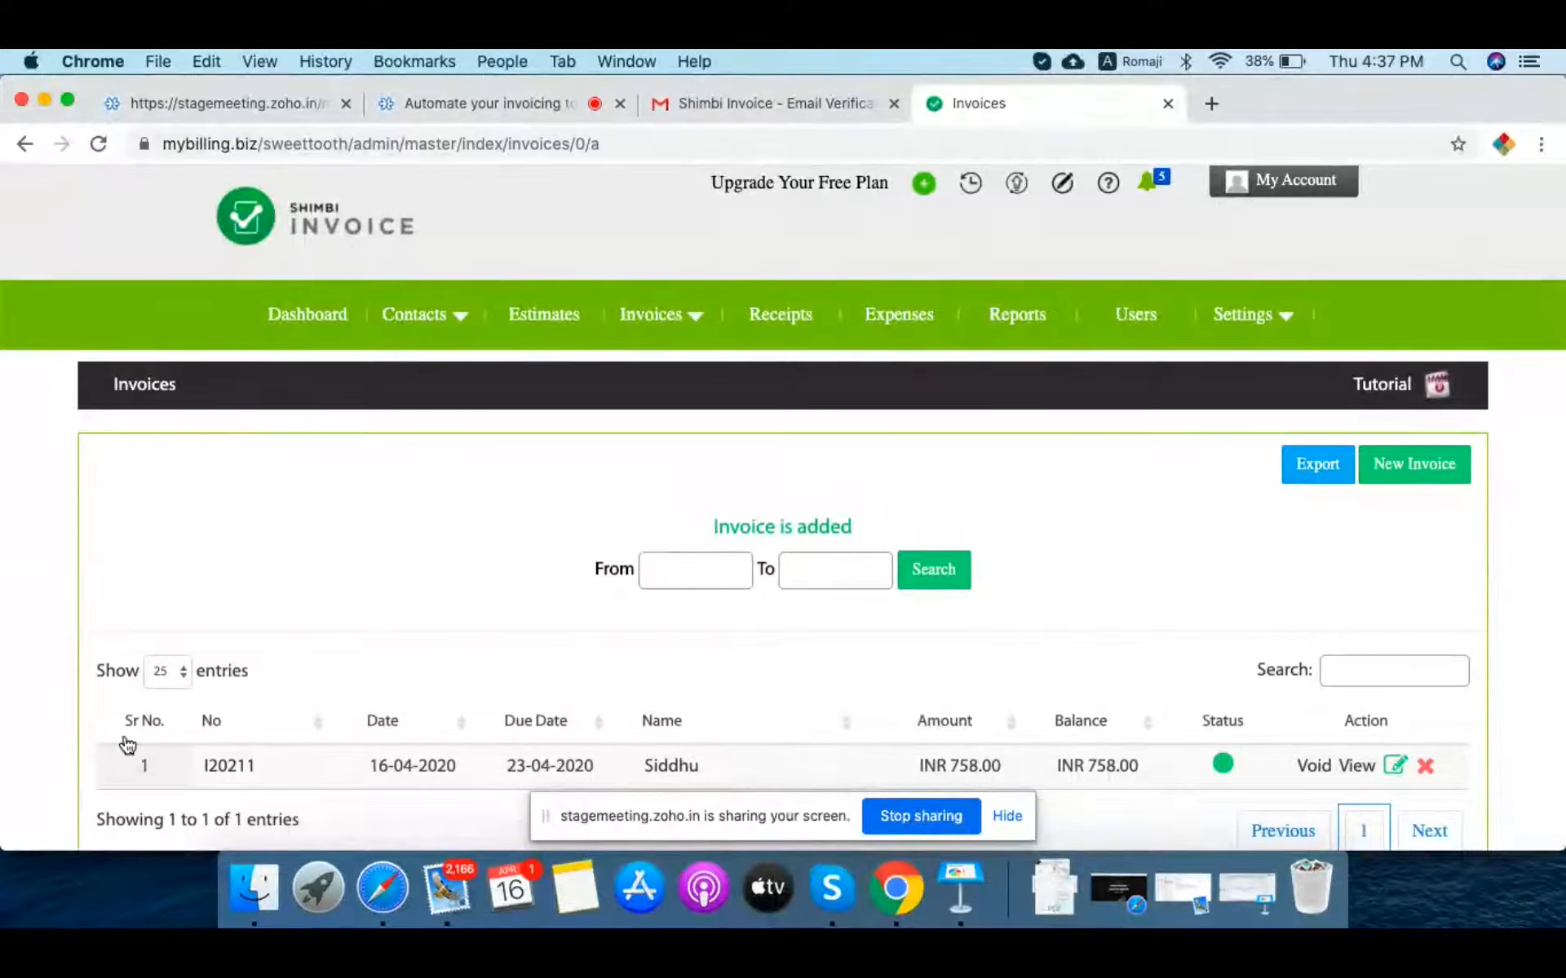
Step: Open invoice I20211 from the list and scroll through its Tax Invoice detail
scroll(439, 571, "down", 2)
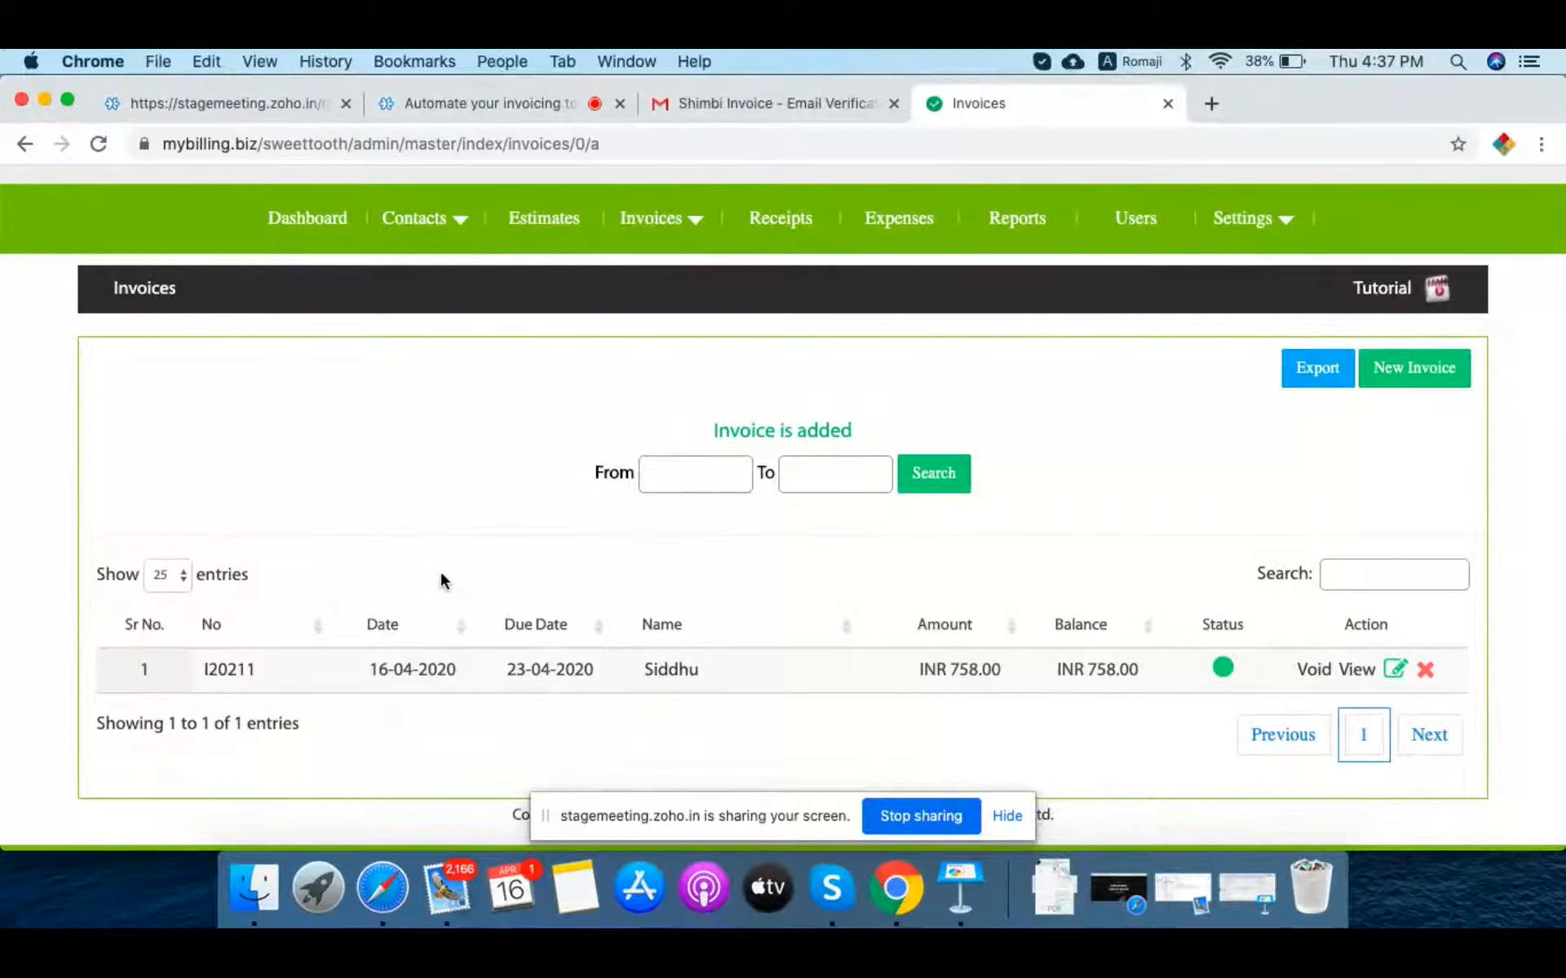
left_click(229, 670)
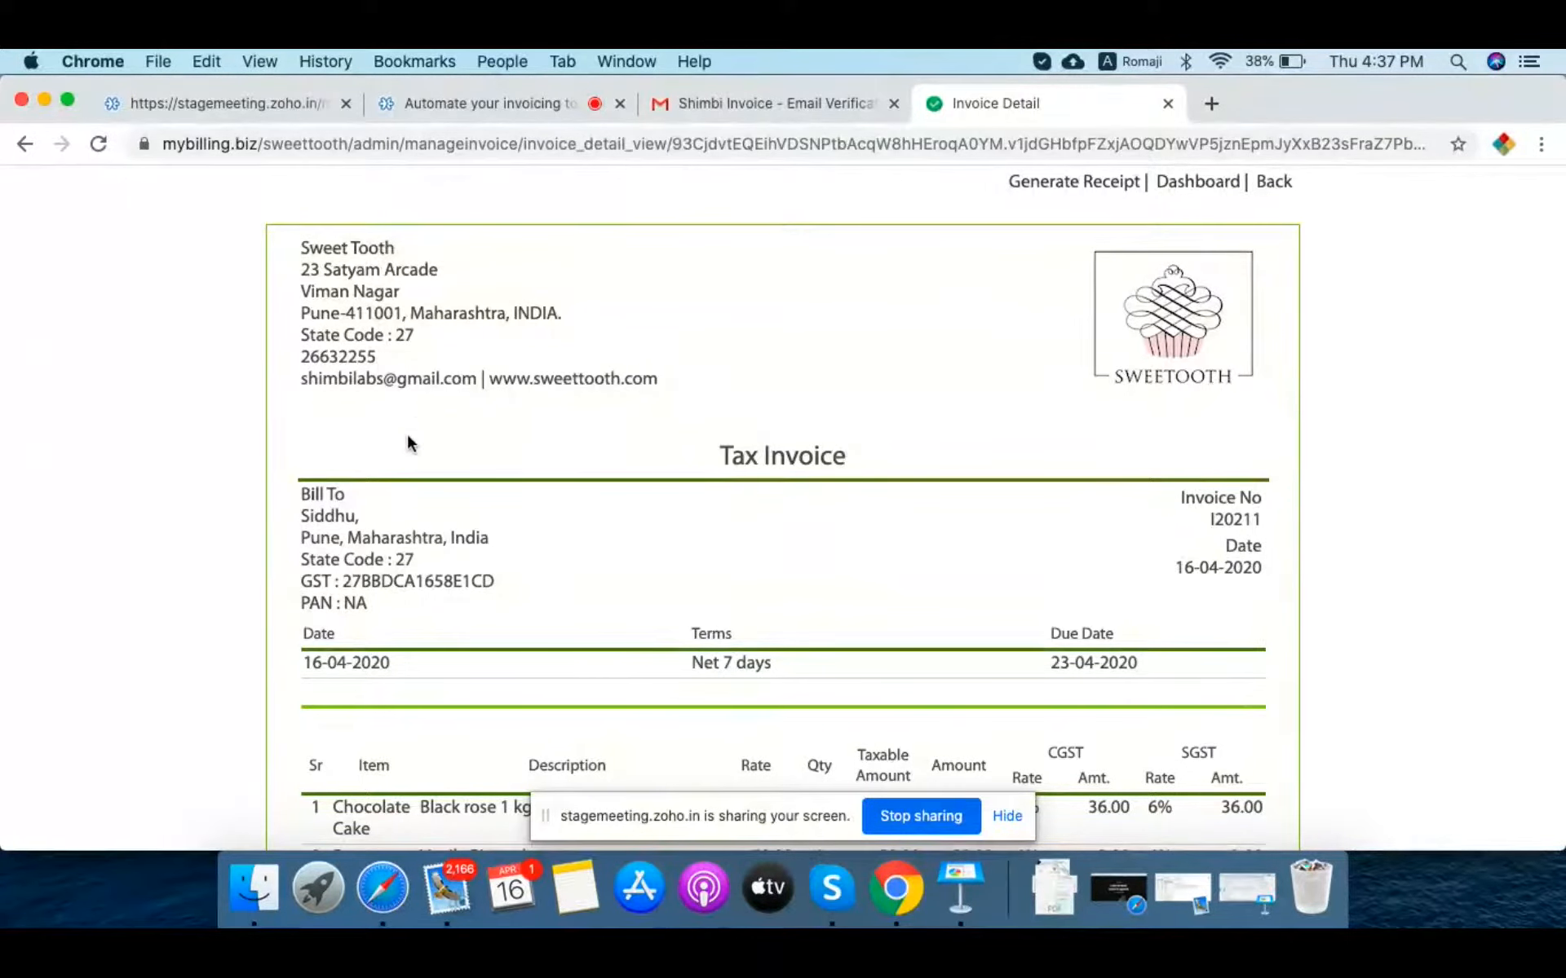
scroll(407, 443, "down", 5)
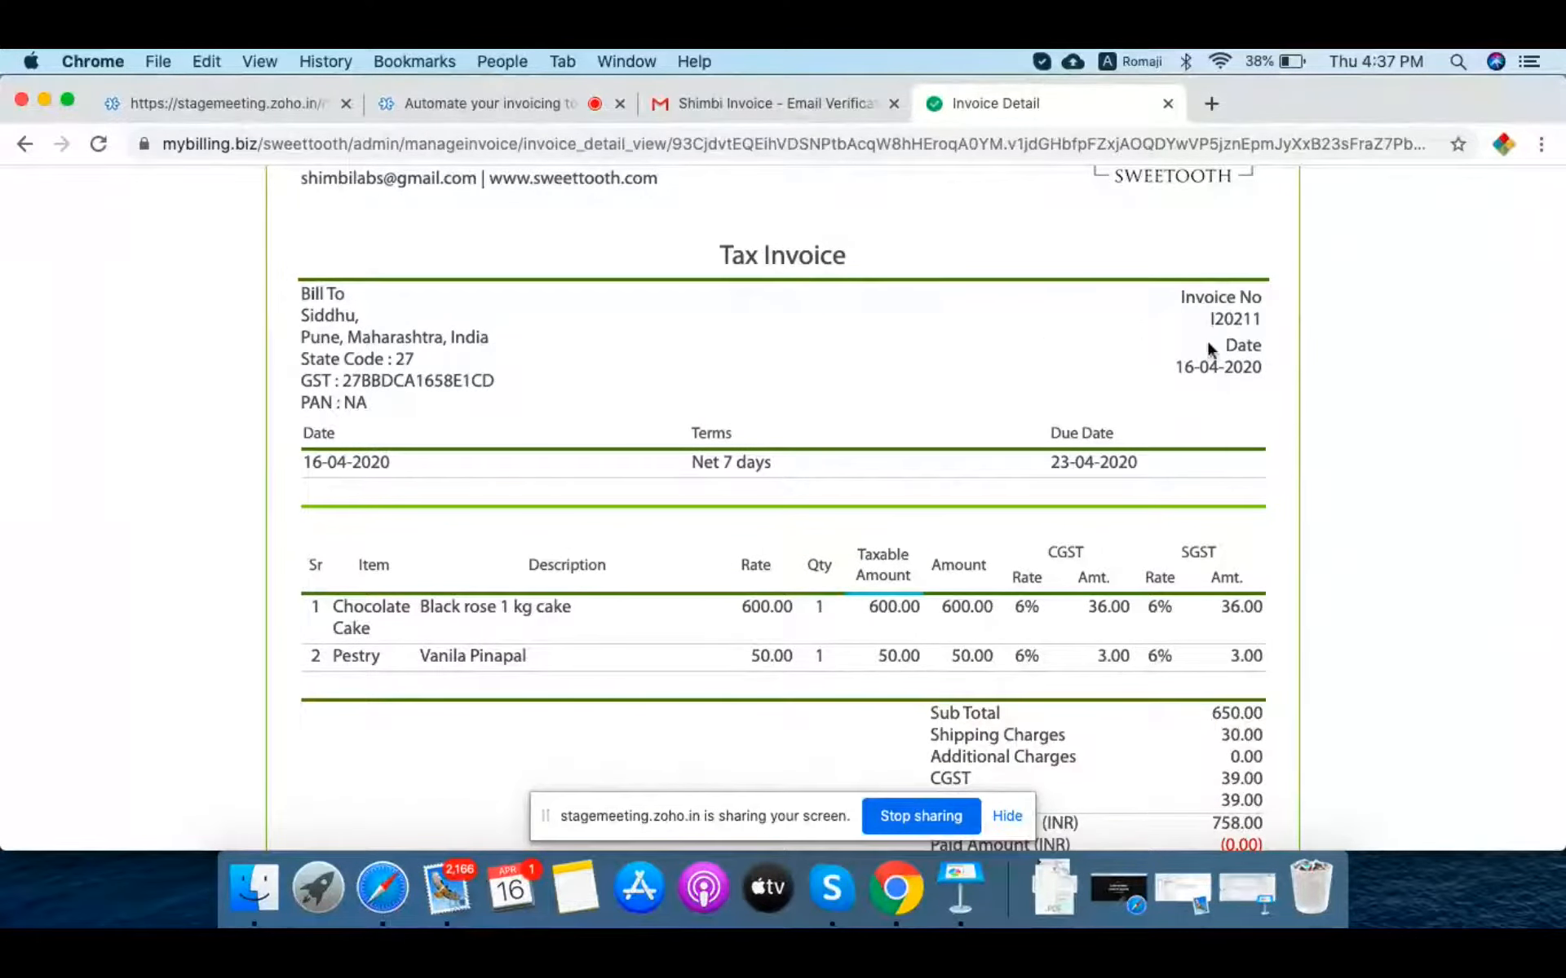
scroll(1238, 375, "down", 4)
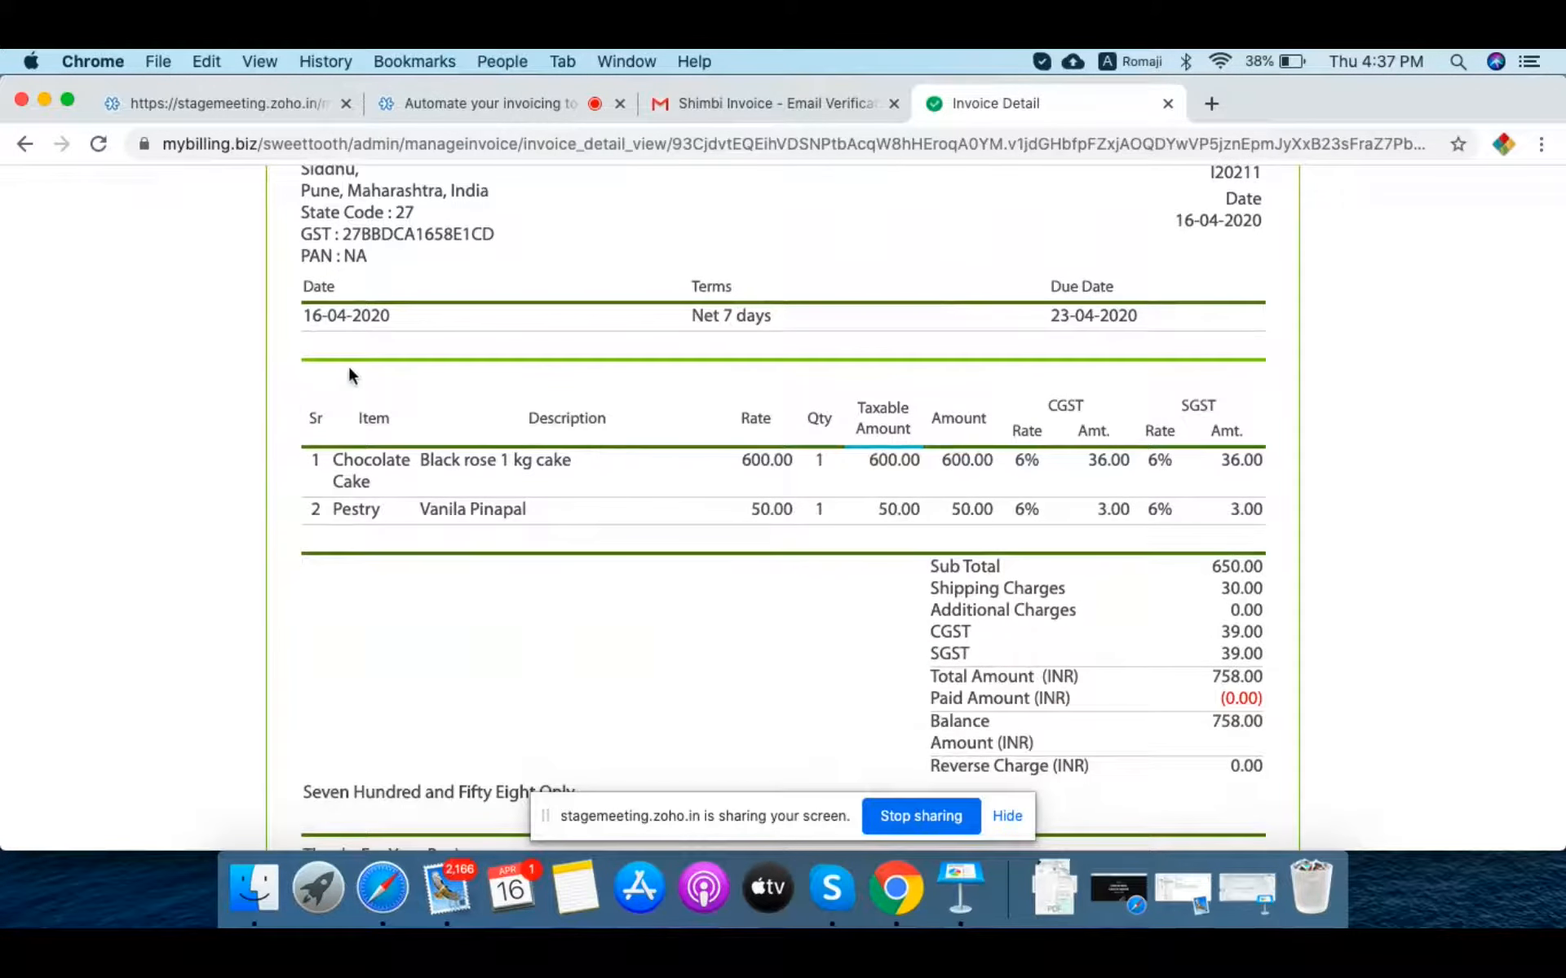
scroll(500, 500, "down", 4)
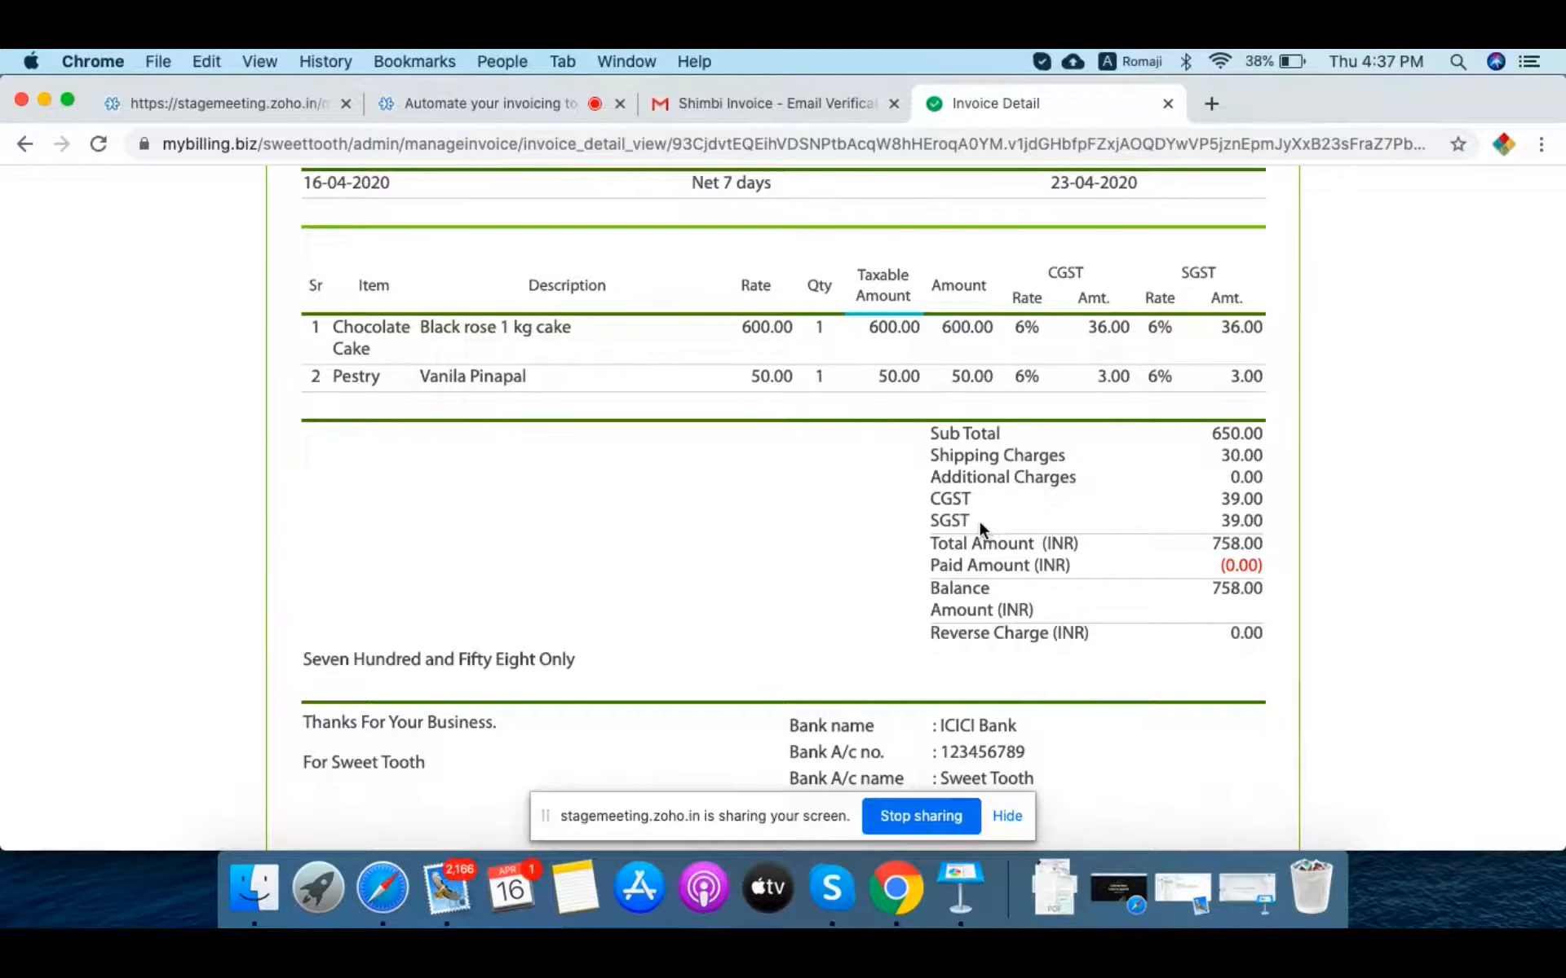
scroll(892, 730, "down", 3)
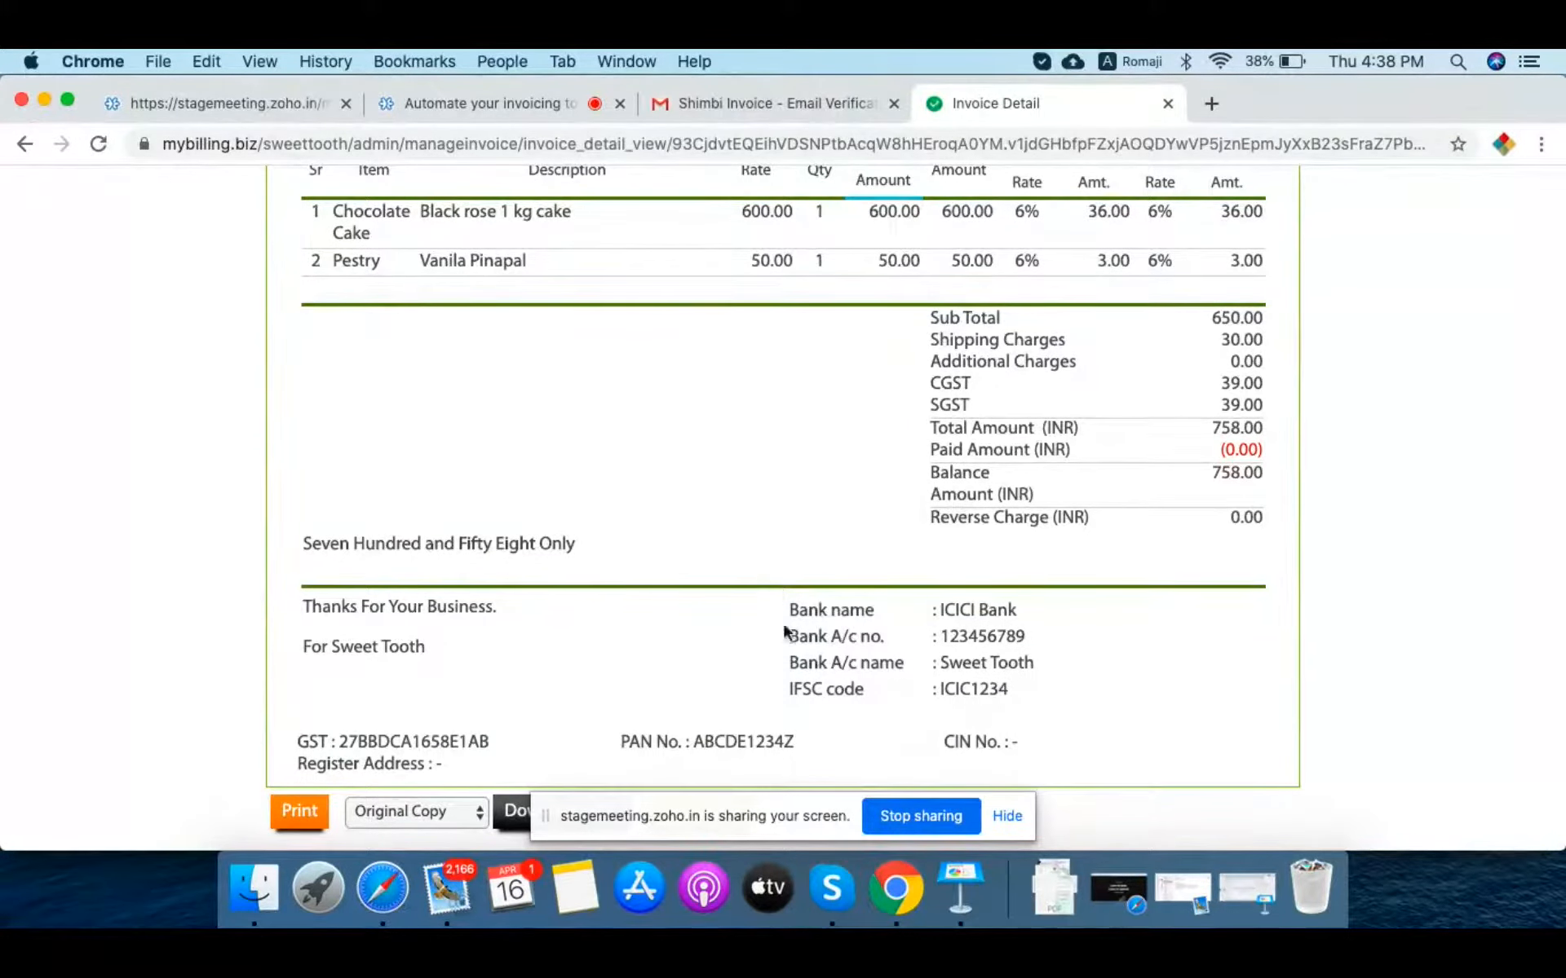
Step: Keep Original Copy as the invoice copy type and return to the page top
left_click_drag(618, 807, 1175, 697)
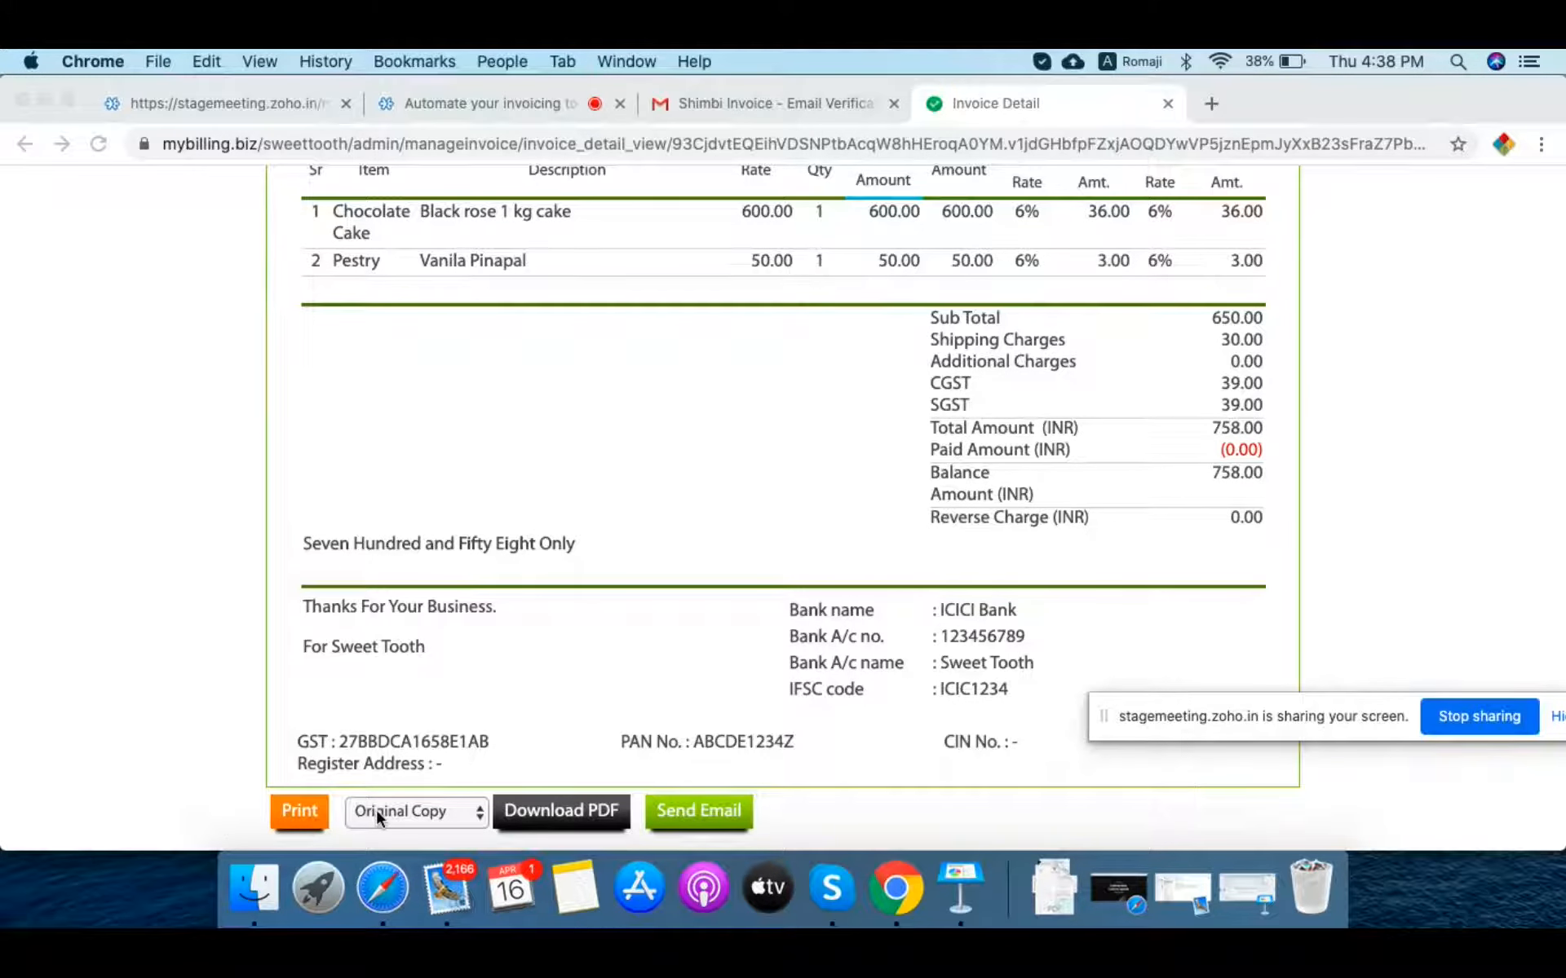
left_click(430, 814)
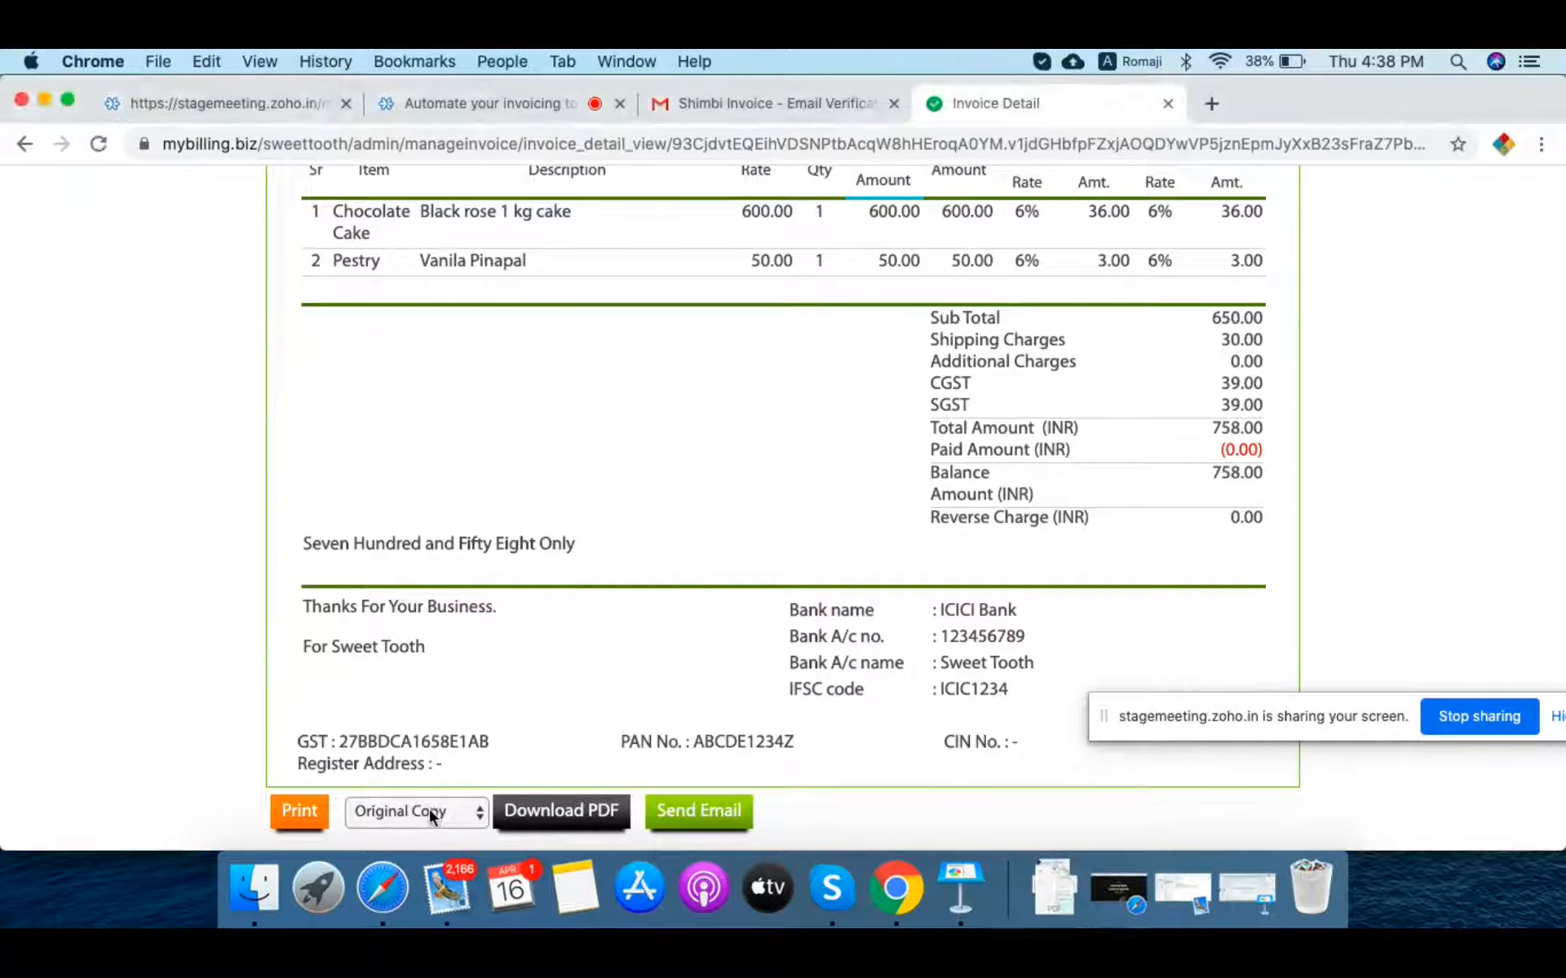
left_click(429, 809)
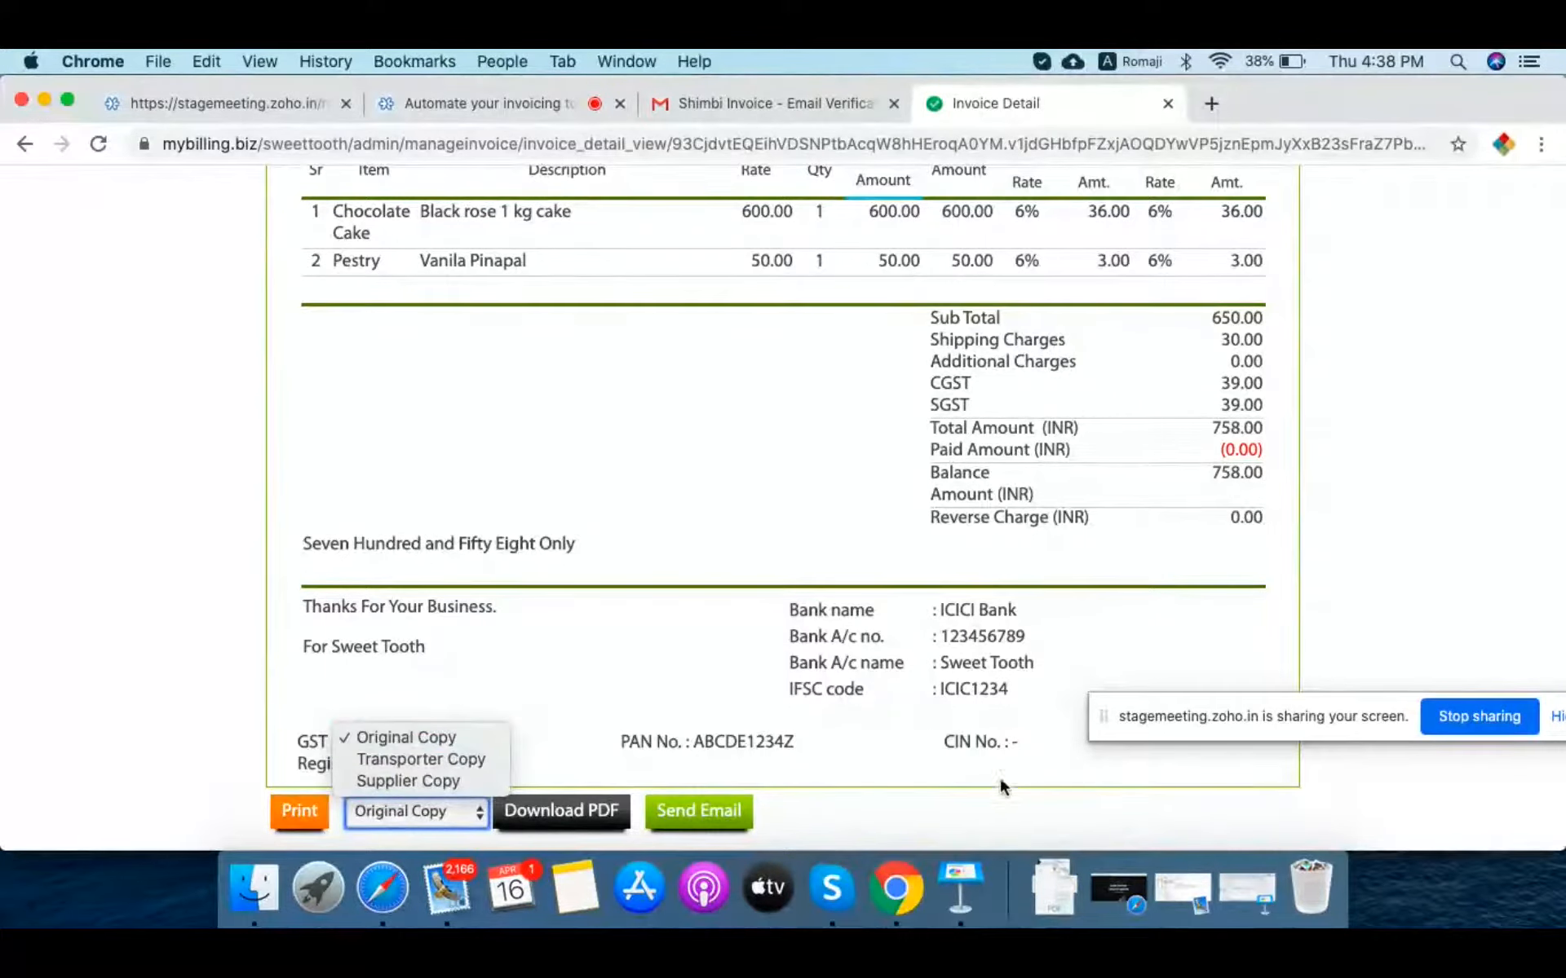
left_click(986, 809)
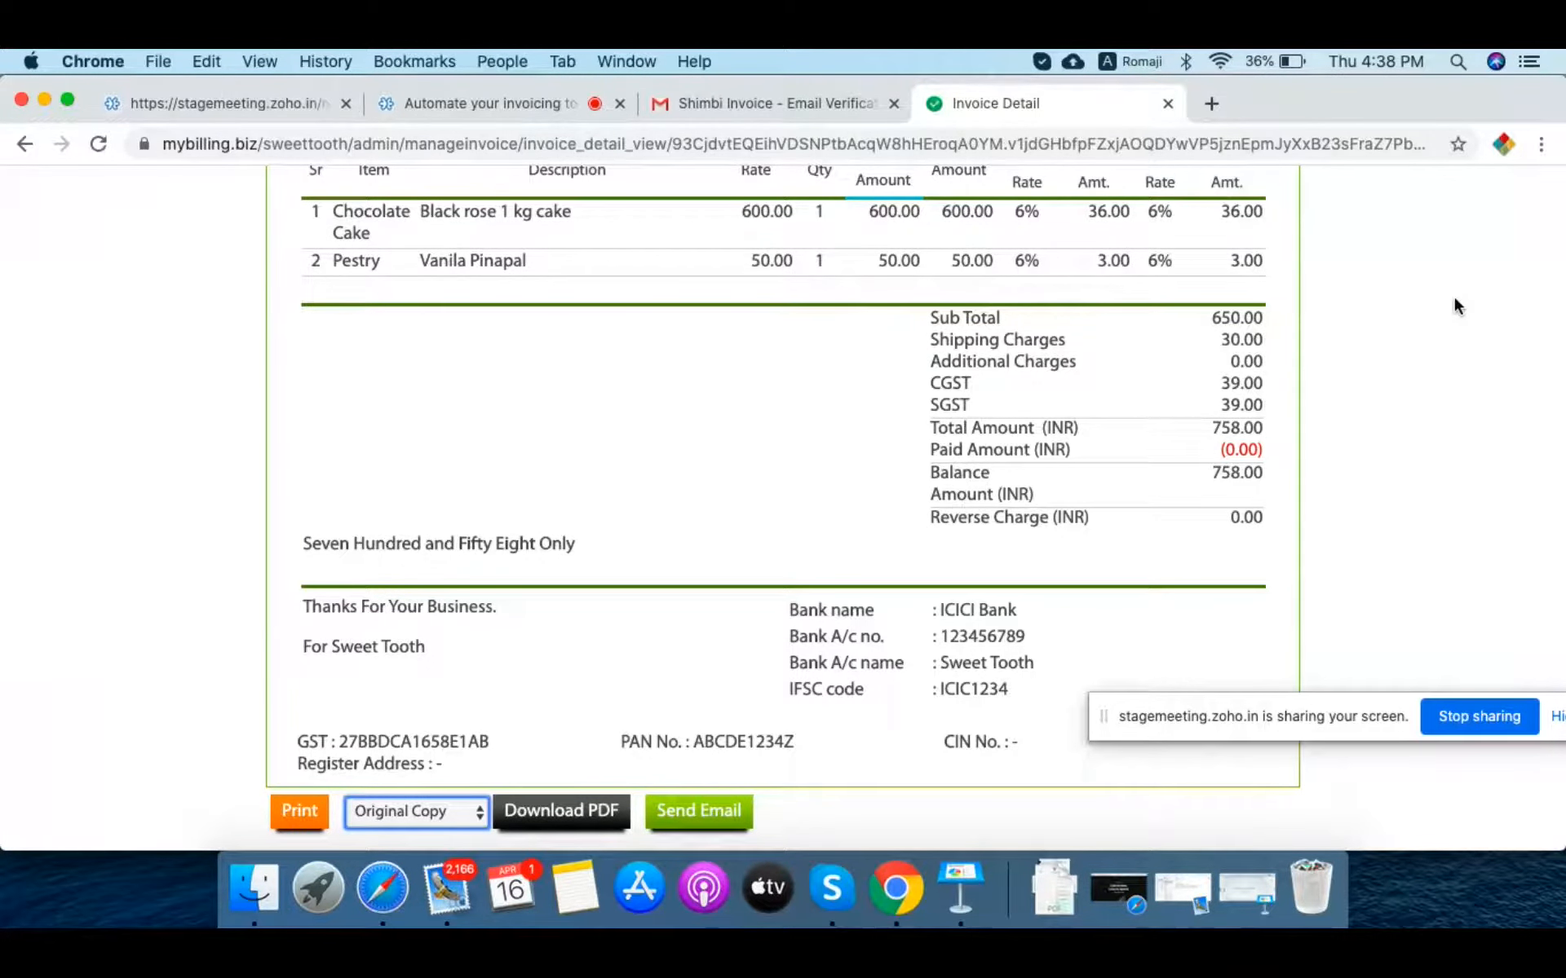
scroll(1288, 368, "up", 10)
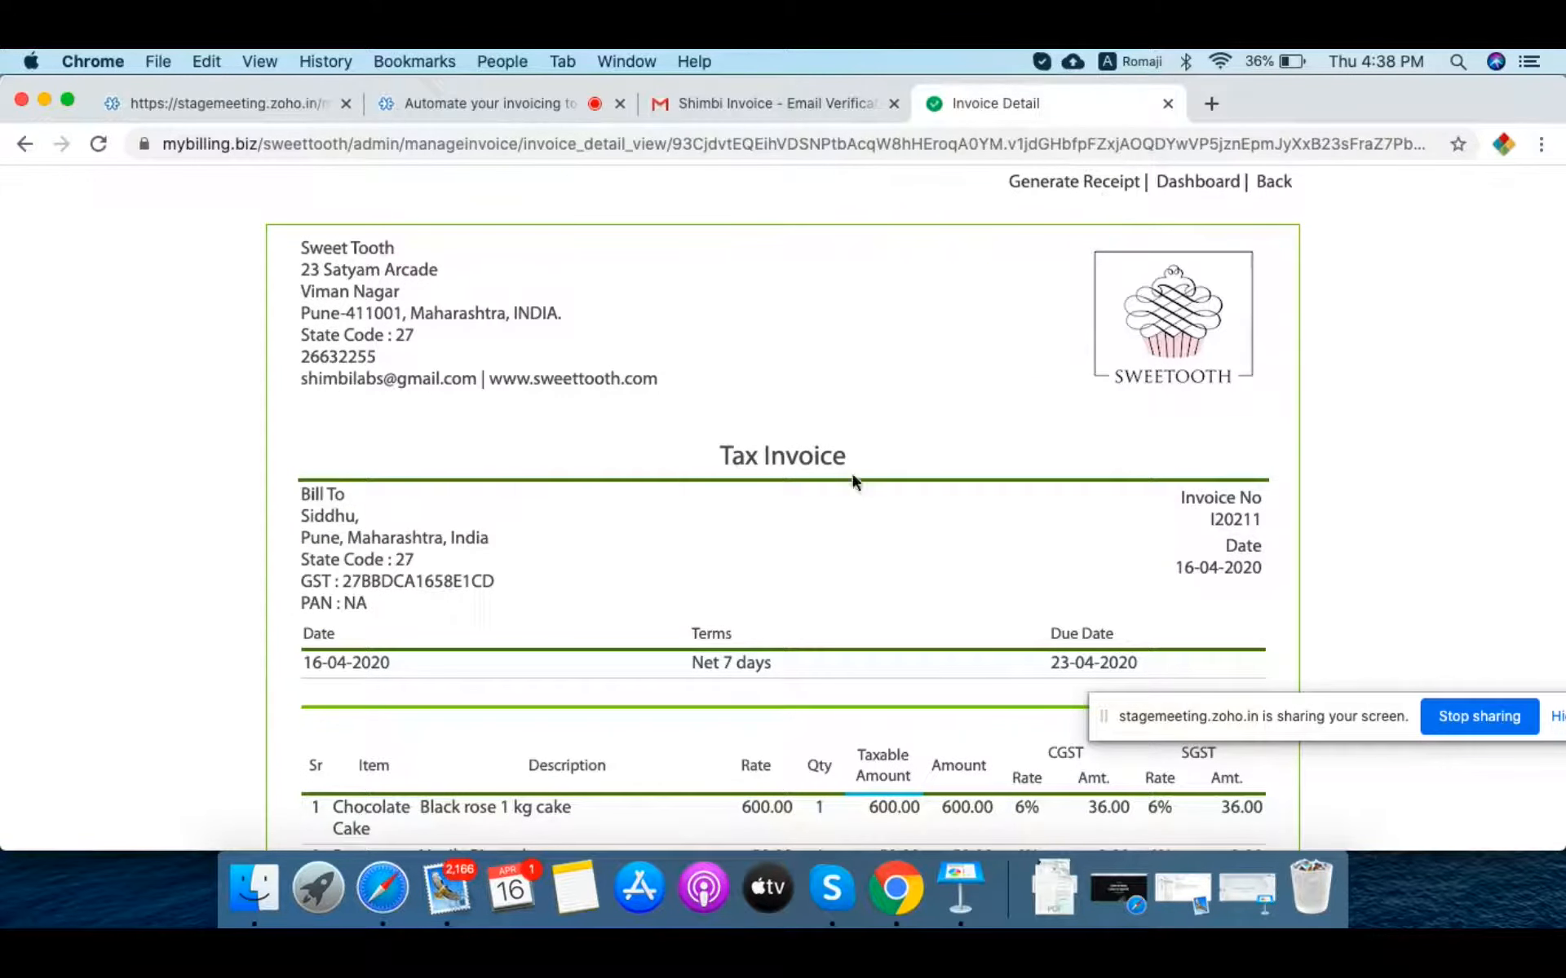
left_click(393, 891)
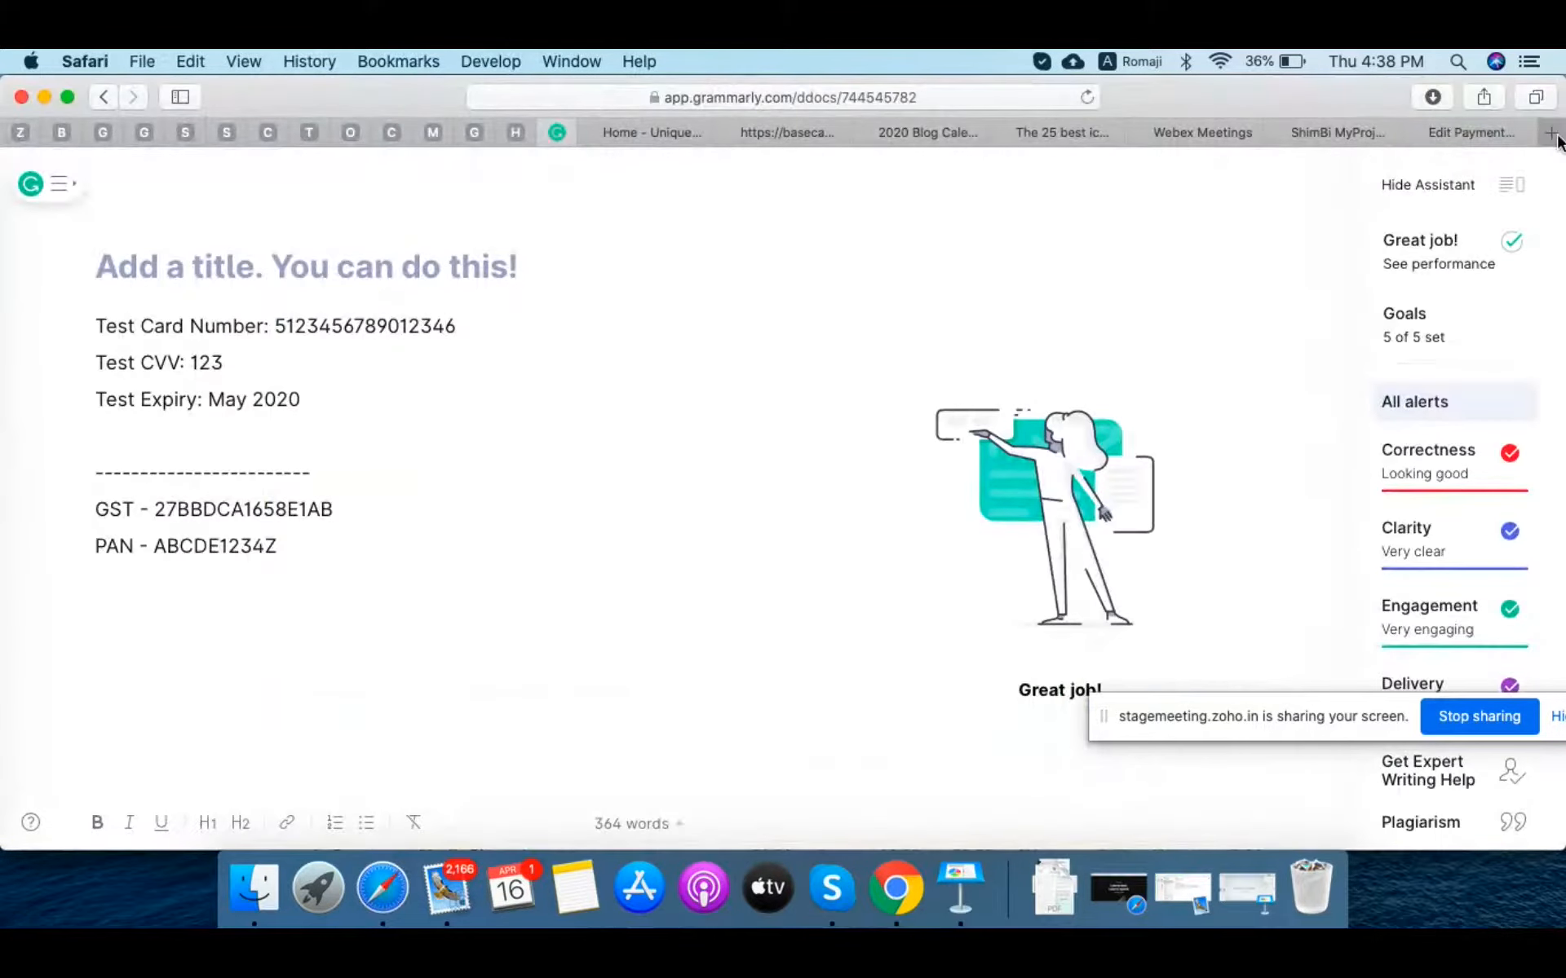
Step: Load Gmail in a new Safari tab and open Sweet Tooth's New Invoice Generated email
left_click(1554, 137)
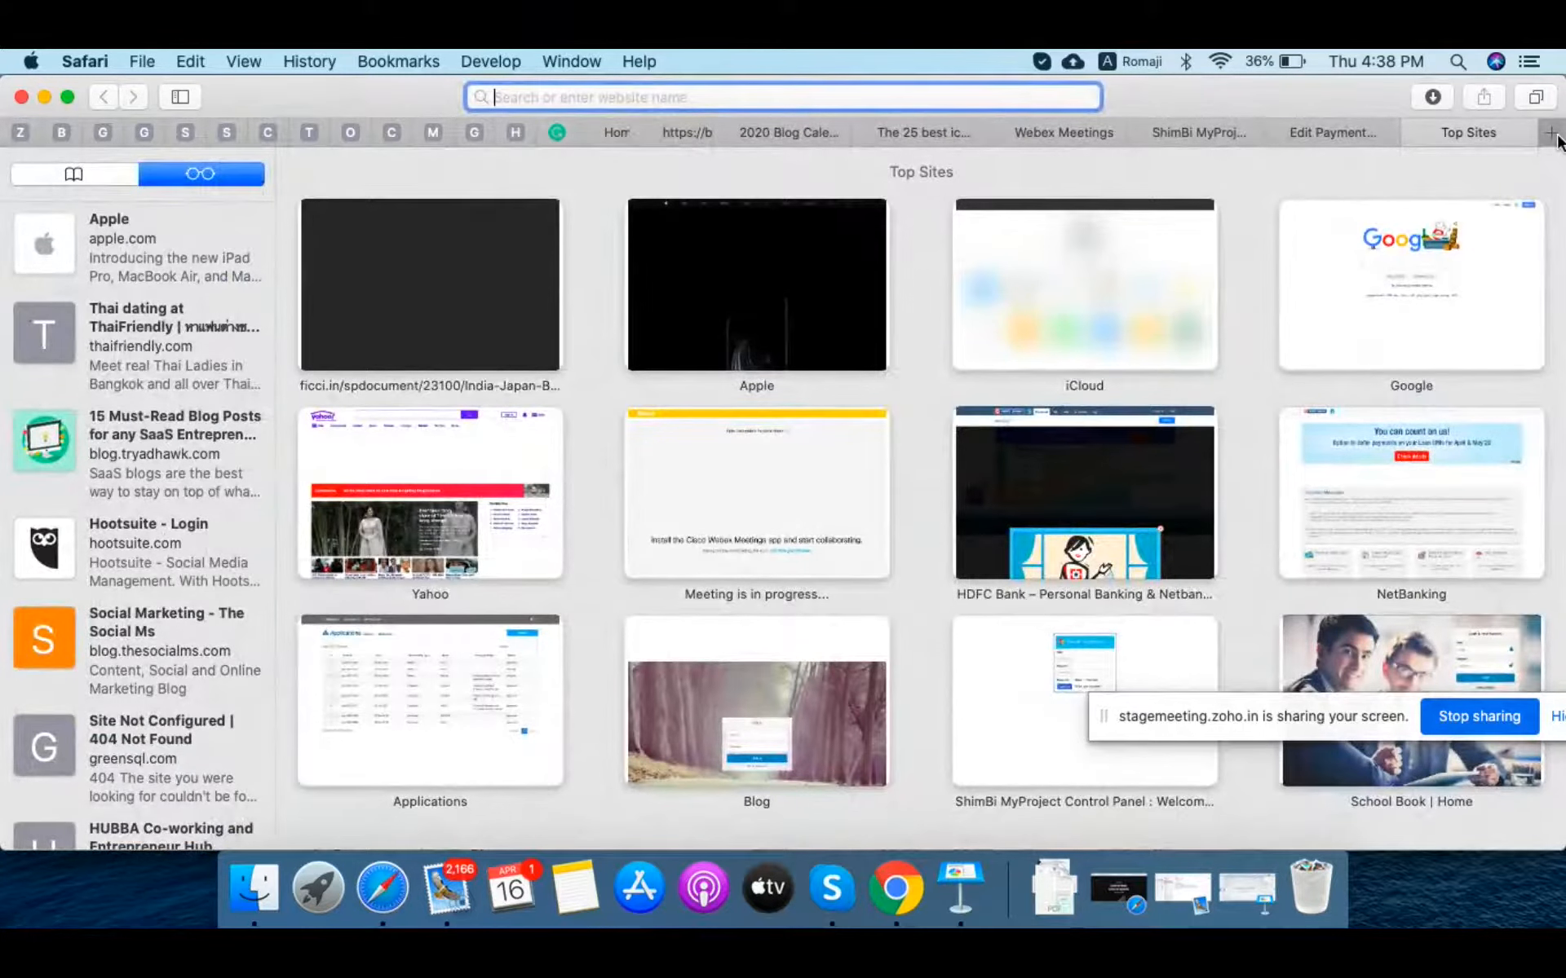
type("gma")
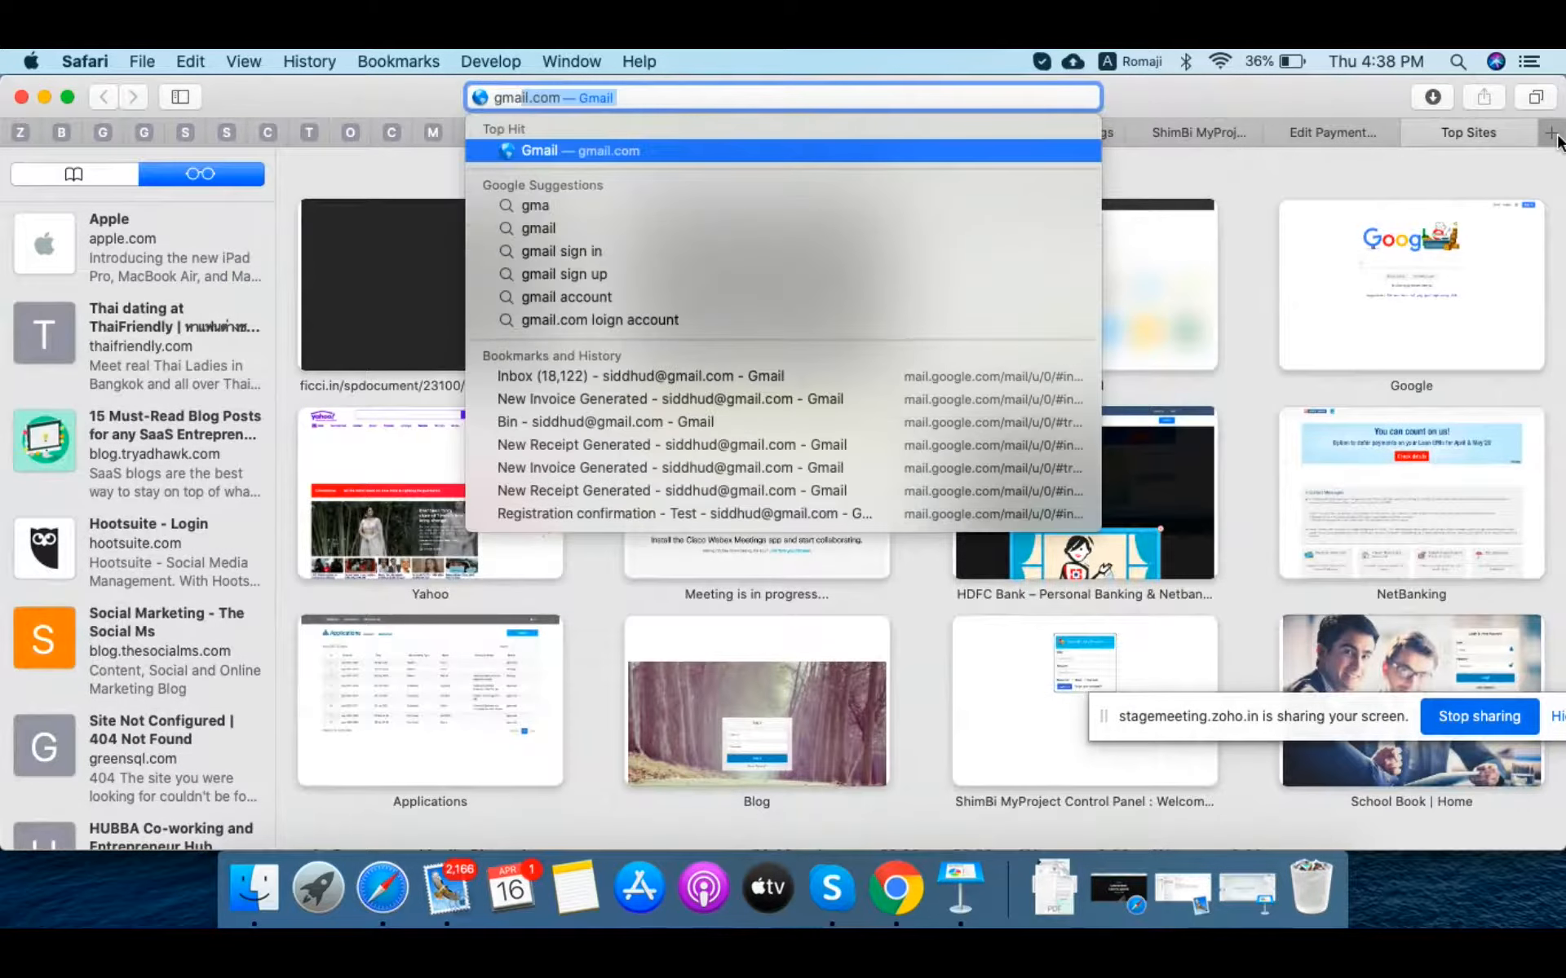
key("Return")
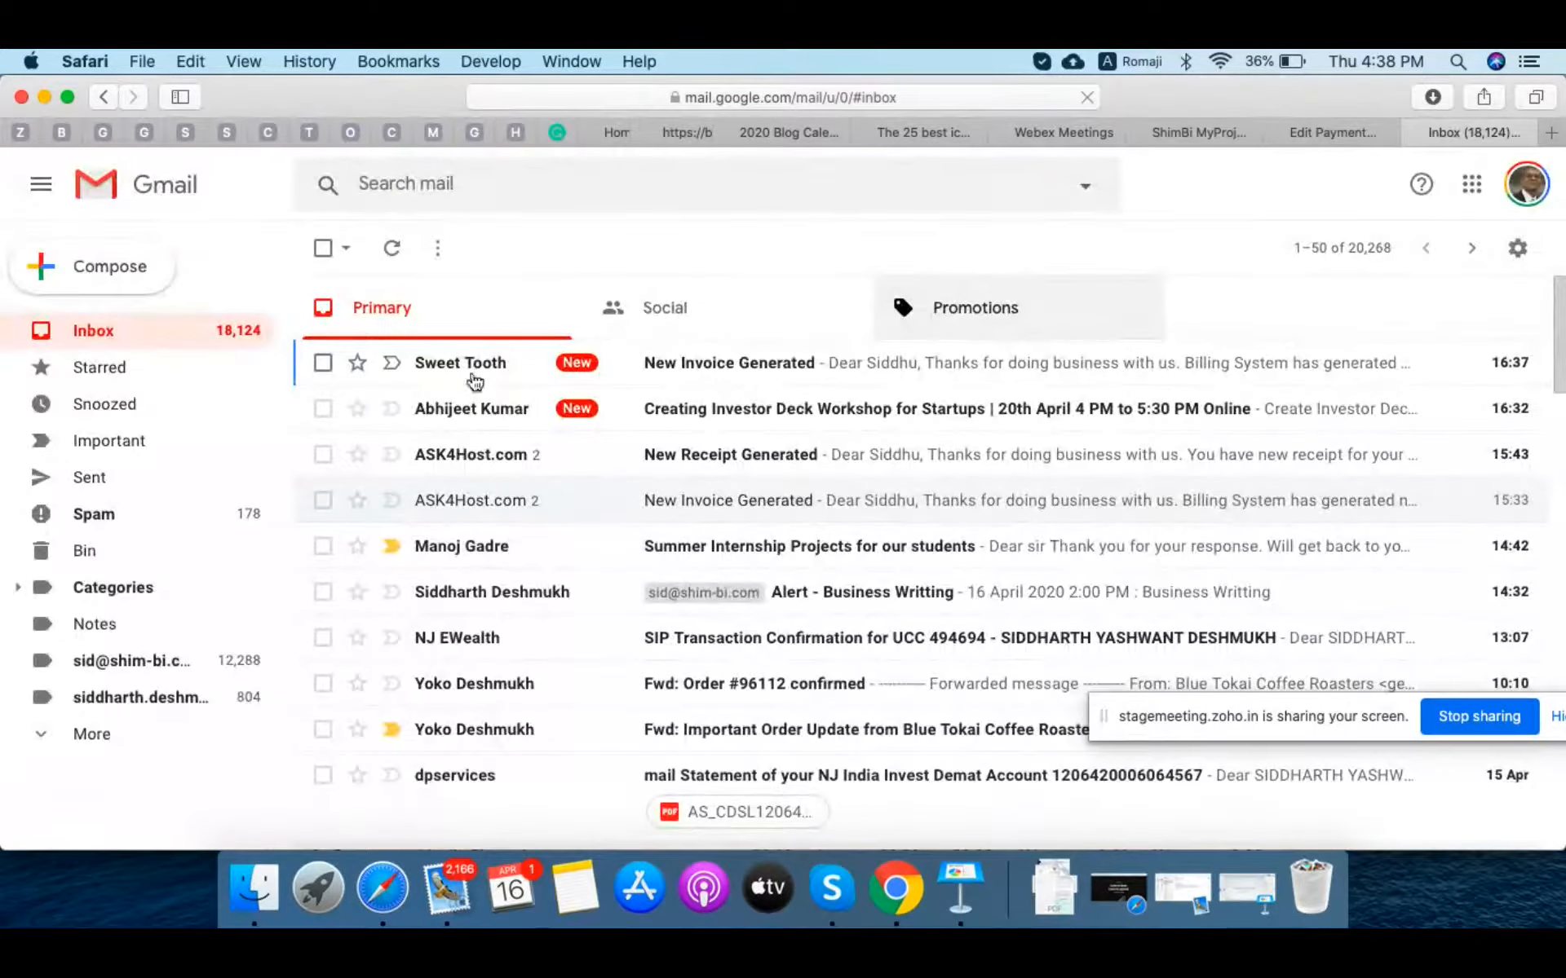
left_click(746, 365)
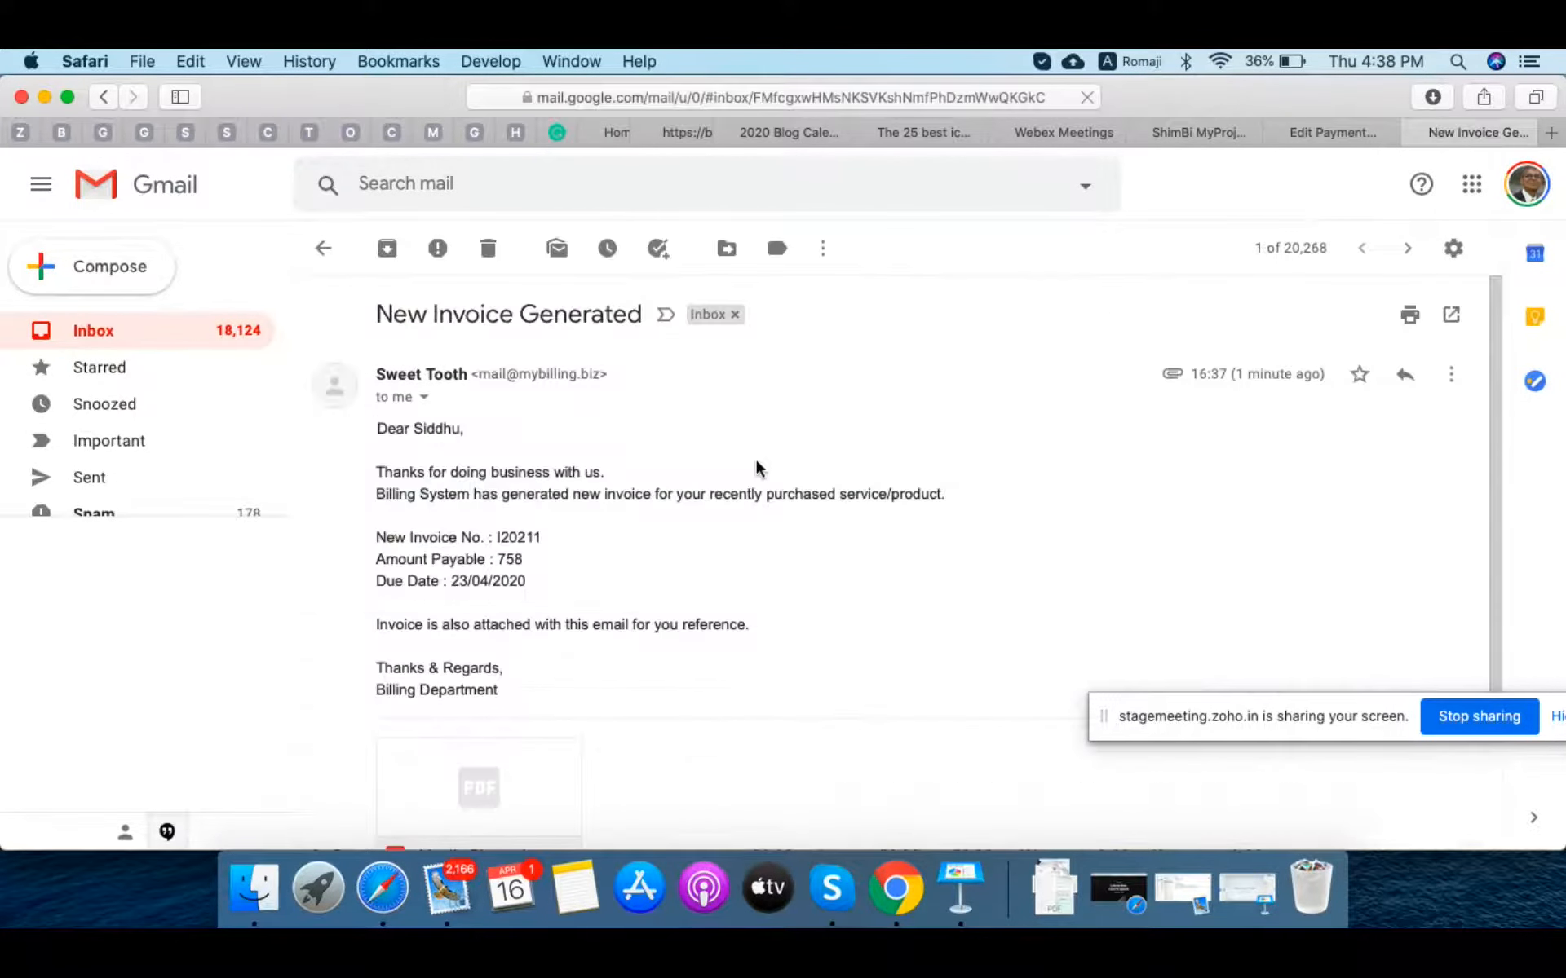
Step: Preview the attached I20211.pdf tax invoice, close it, and return to Chrome
scroll(830, 495, "down", 1)
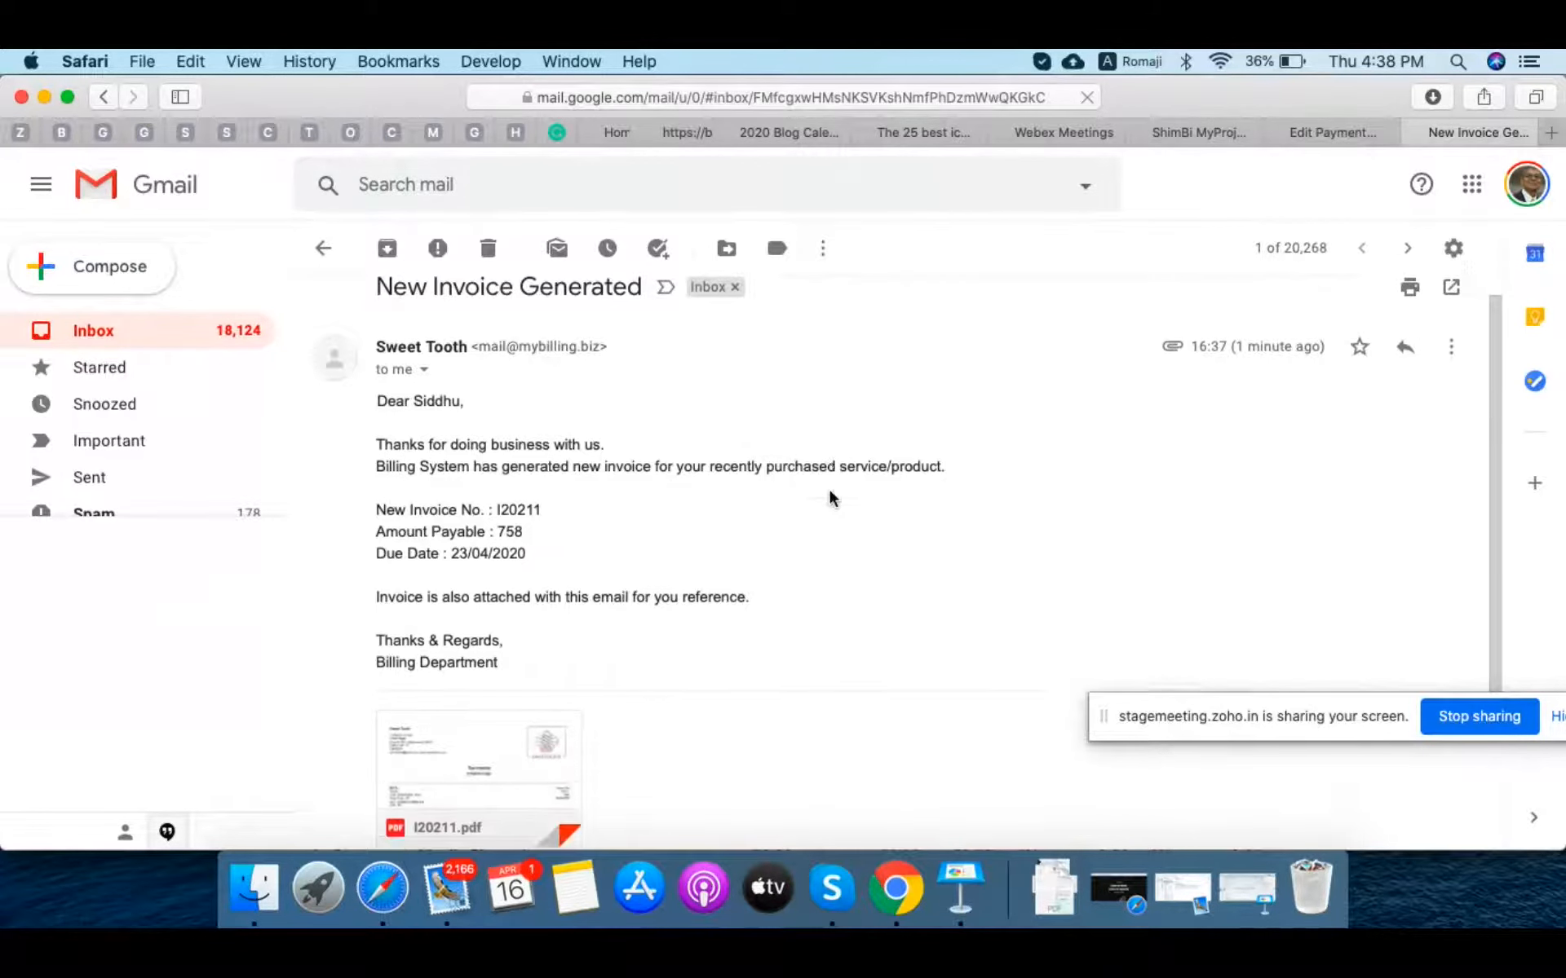
scroll(830, 491, "down", 5)
mouse_move(507, 587)
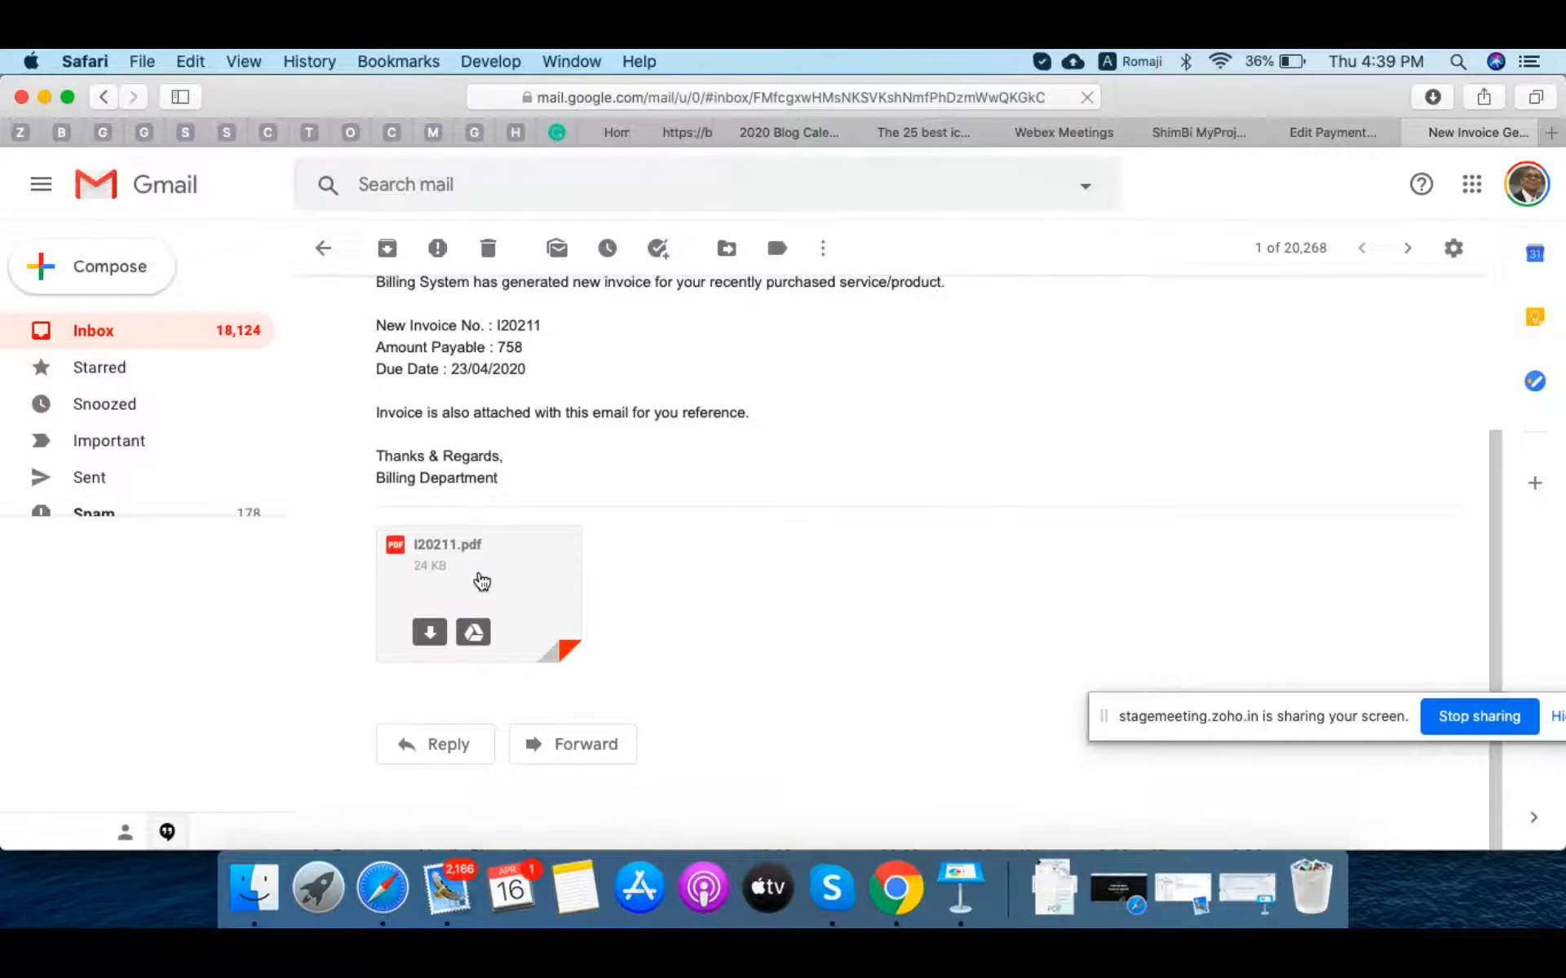
left_click(480, 578)
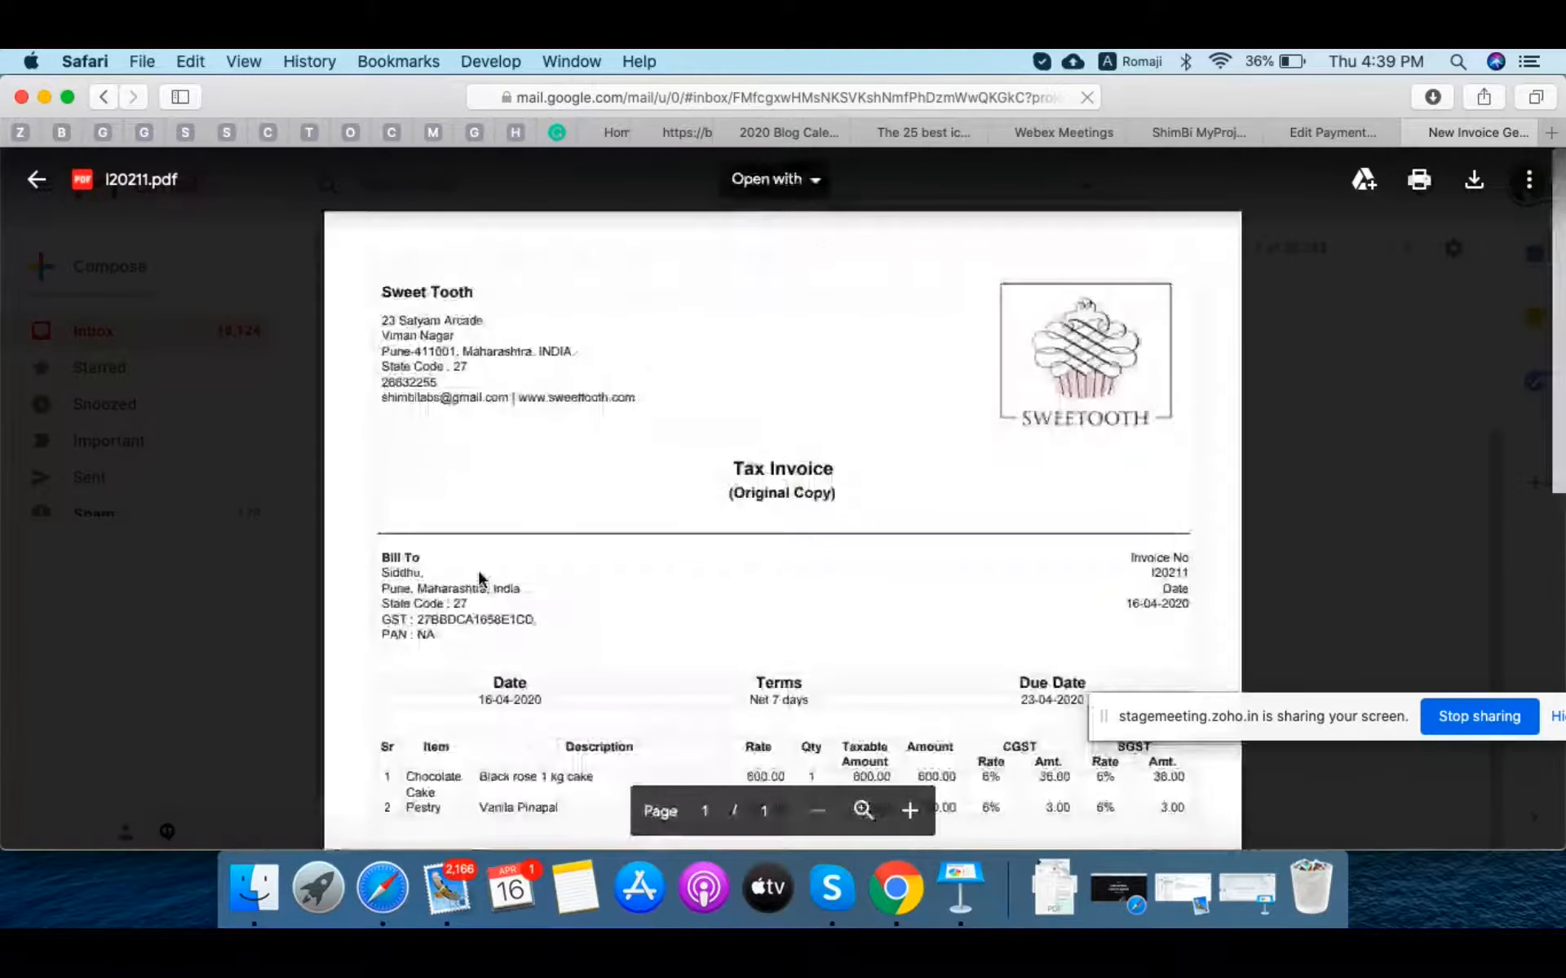
scroll(480, 571, "down", 10)
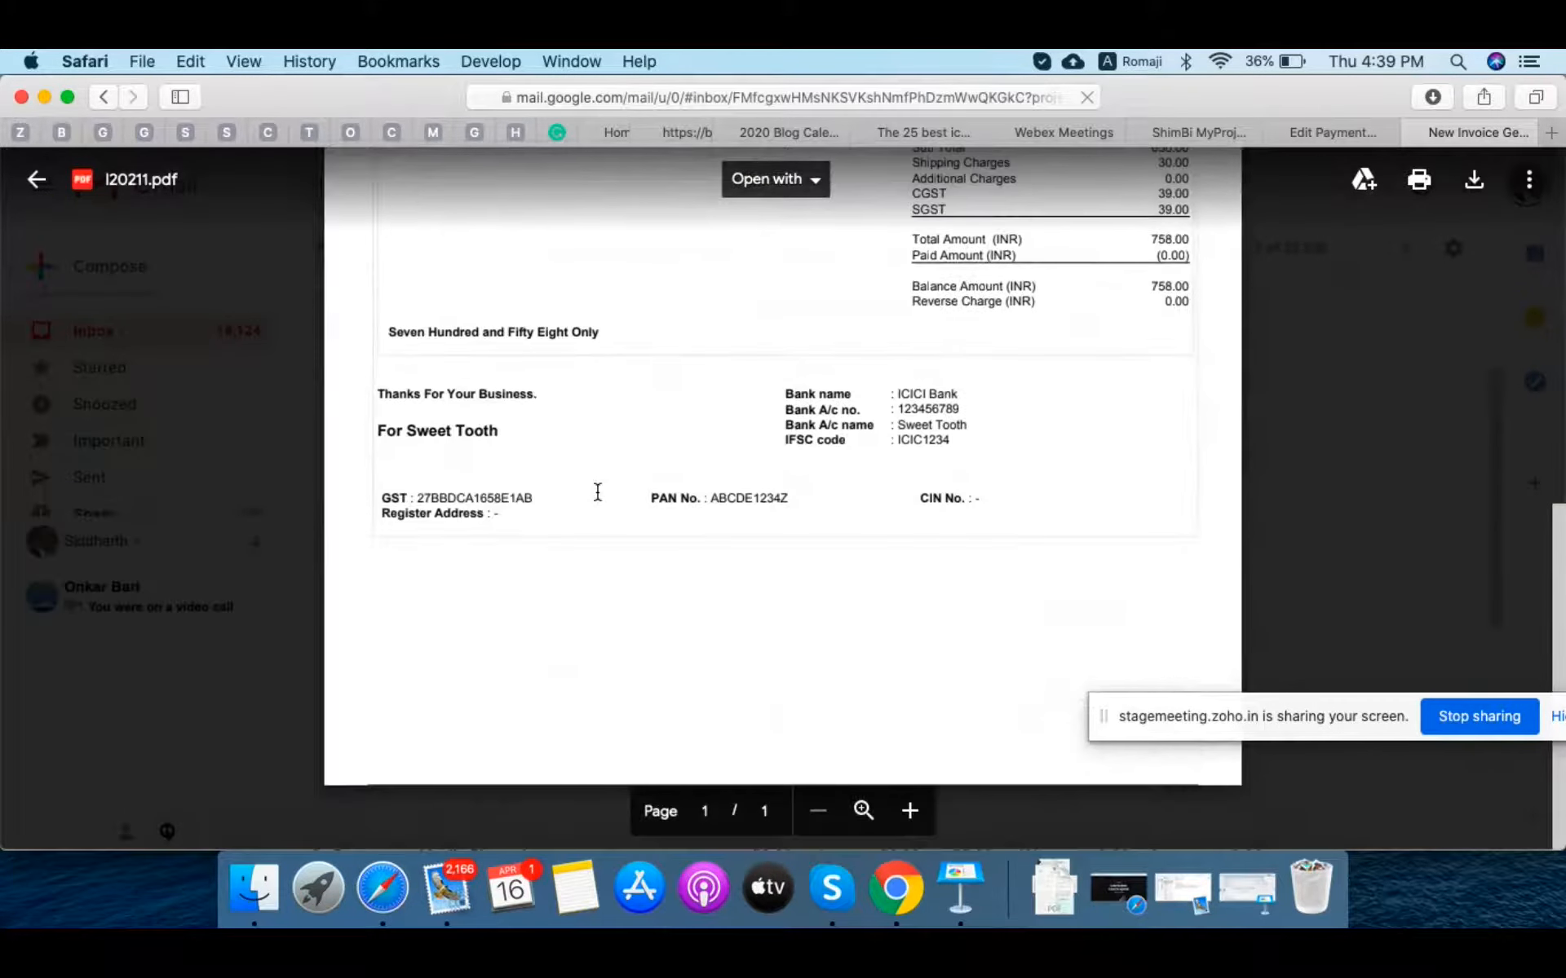
scroll(597, 492, "up", 10)
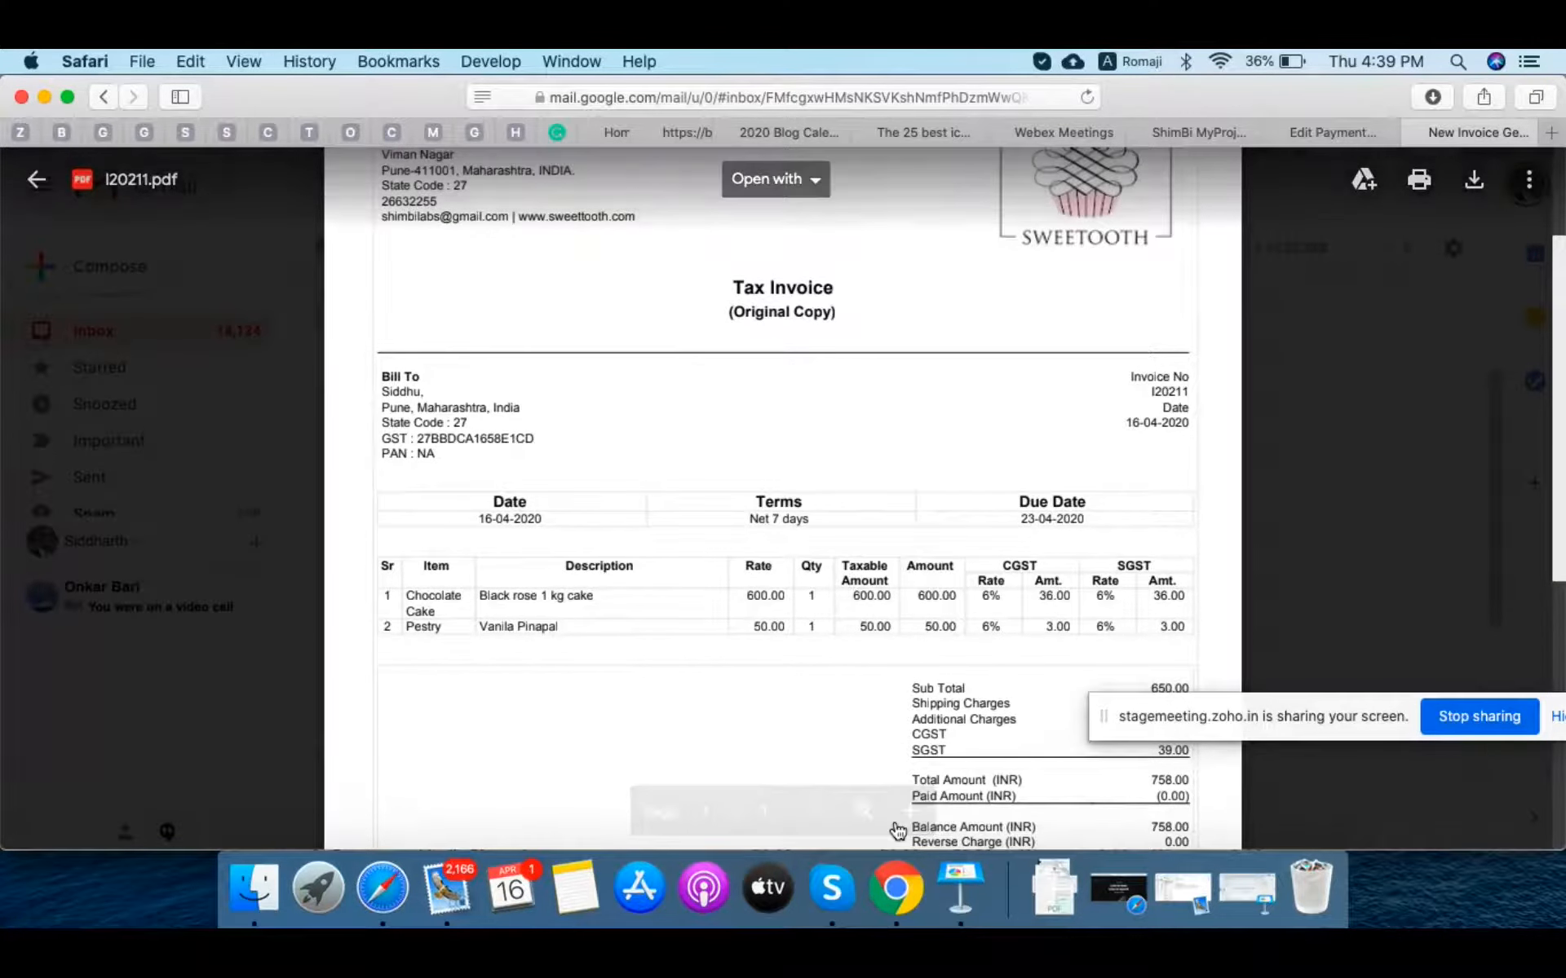
key("Escape")
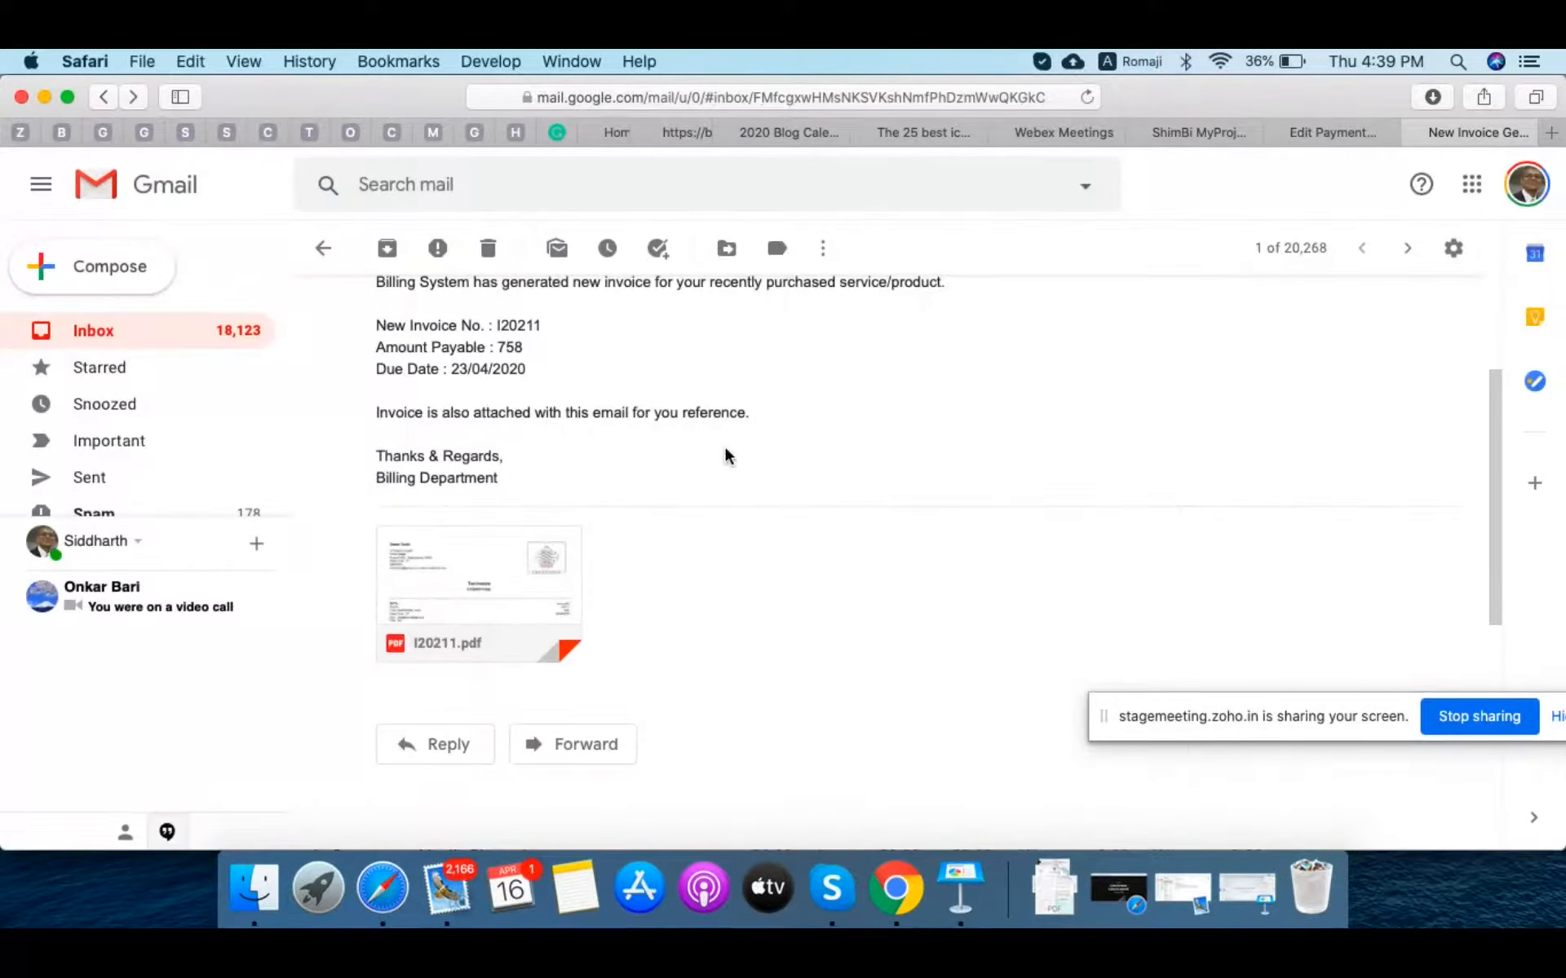
scroll(726, 455, "up", 3)
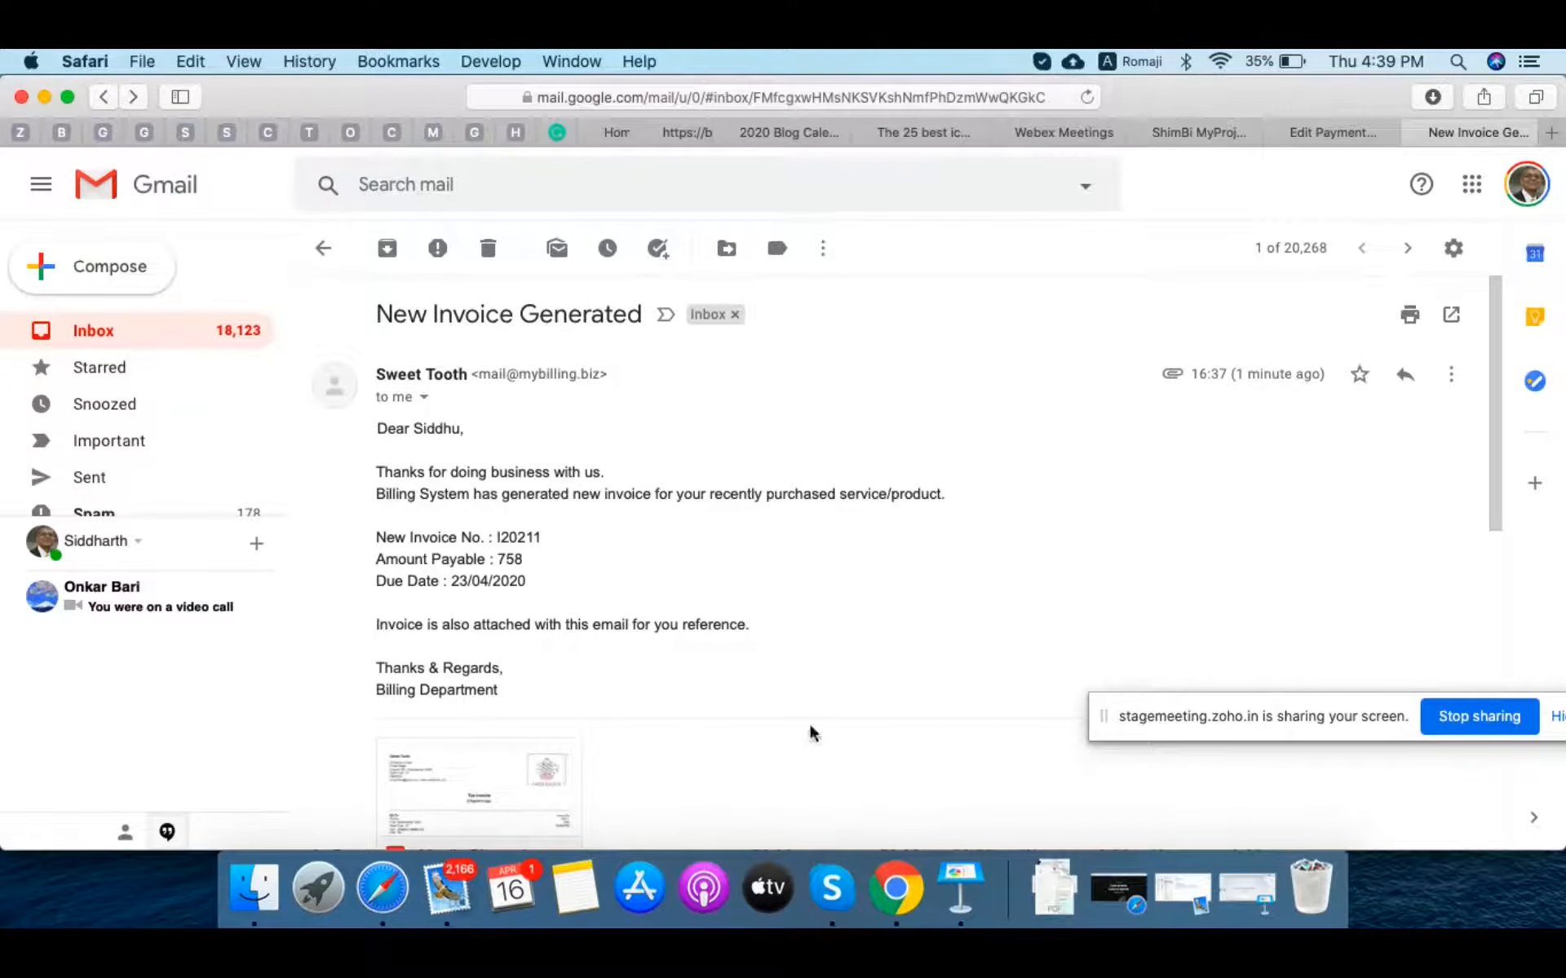
left_click(895, 893)
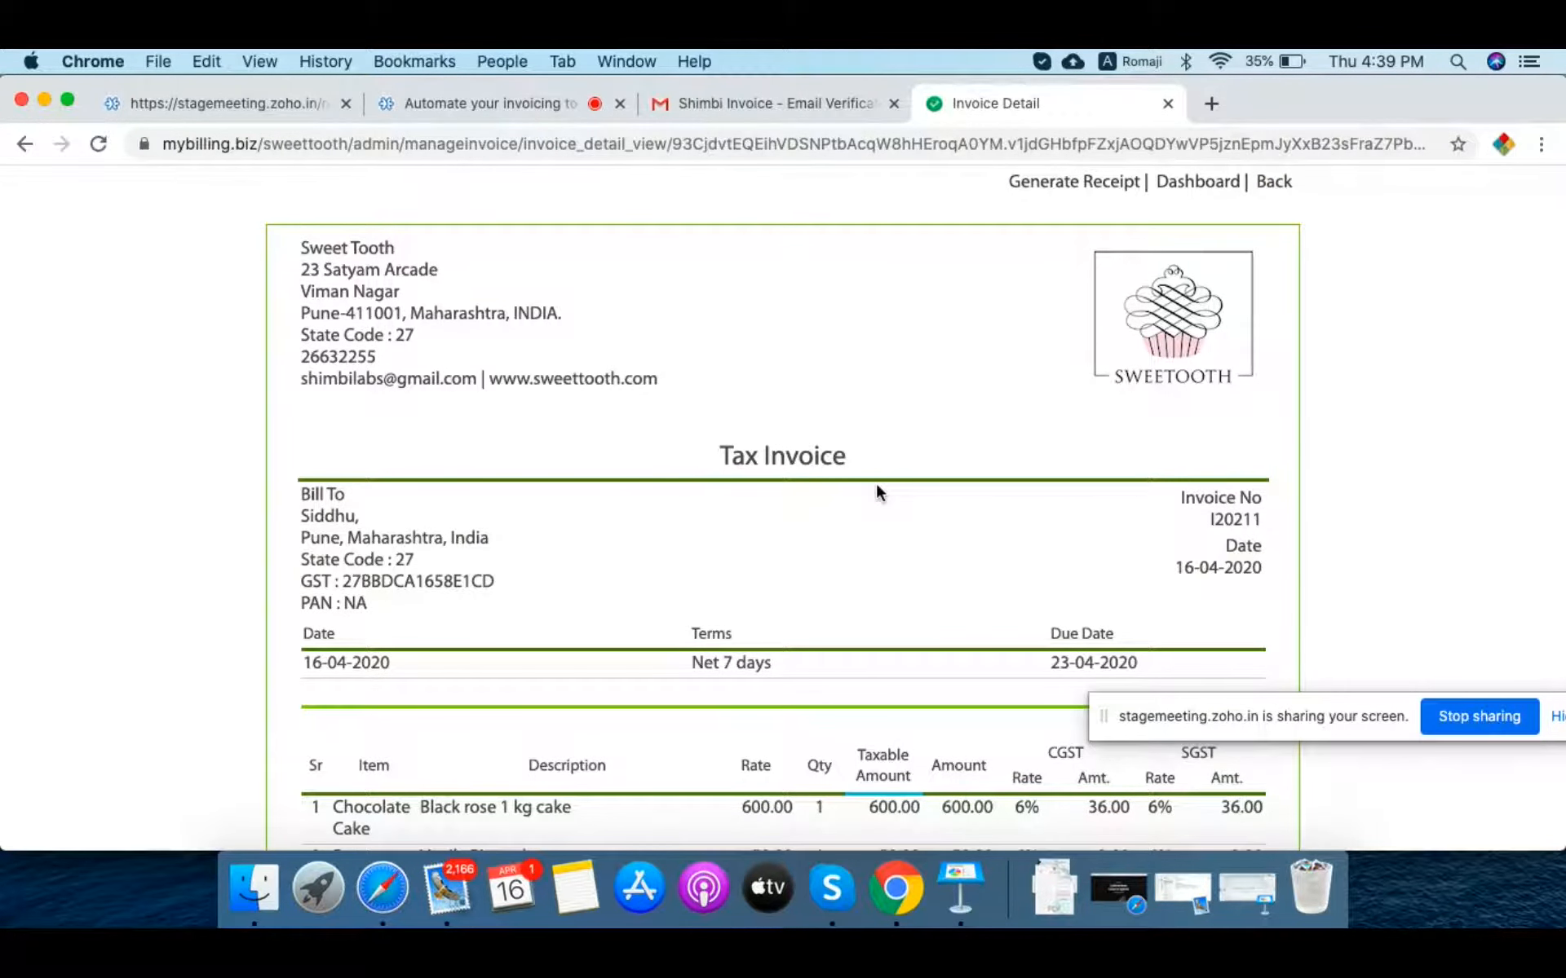
Step: Record a 758 INR cash receipt for invoice I20211 and save and send it
left_click(1076, 183)
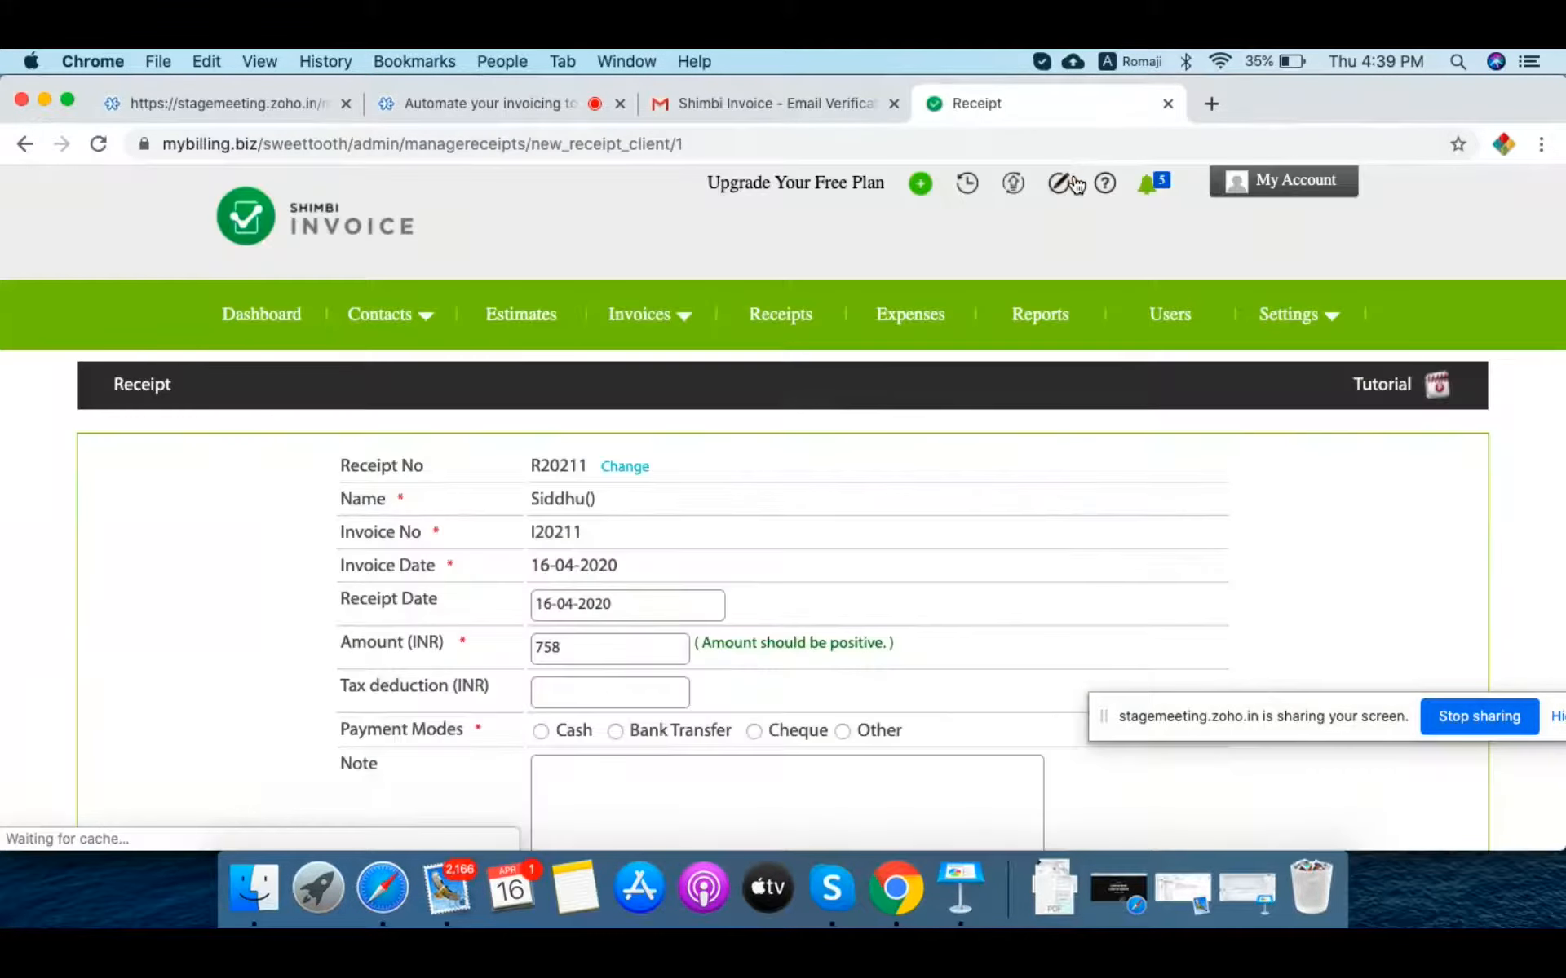
scroll(1019, 352, "down", 2)
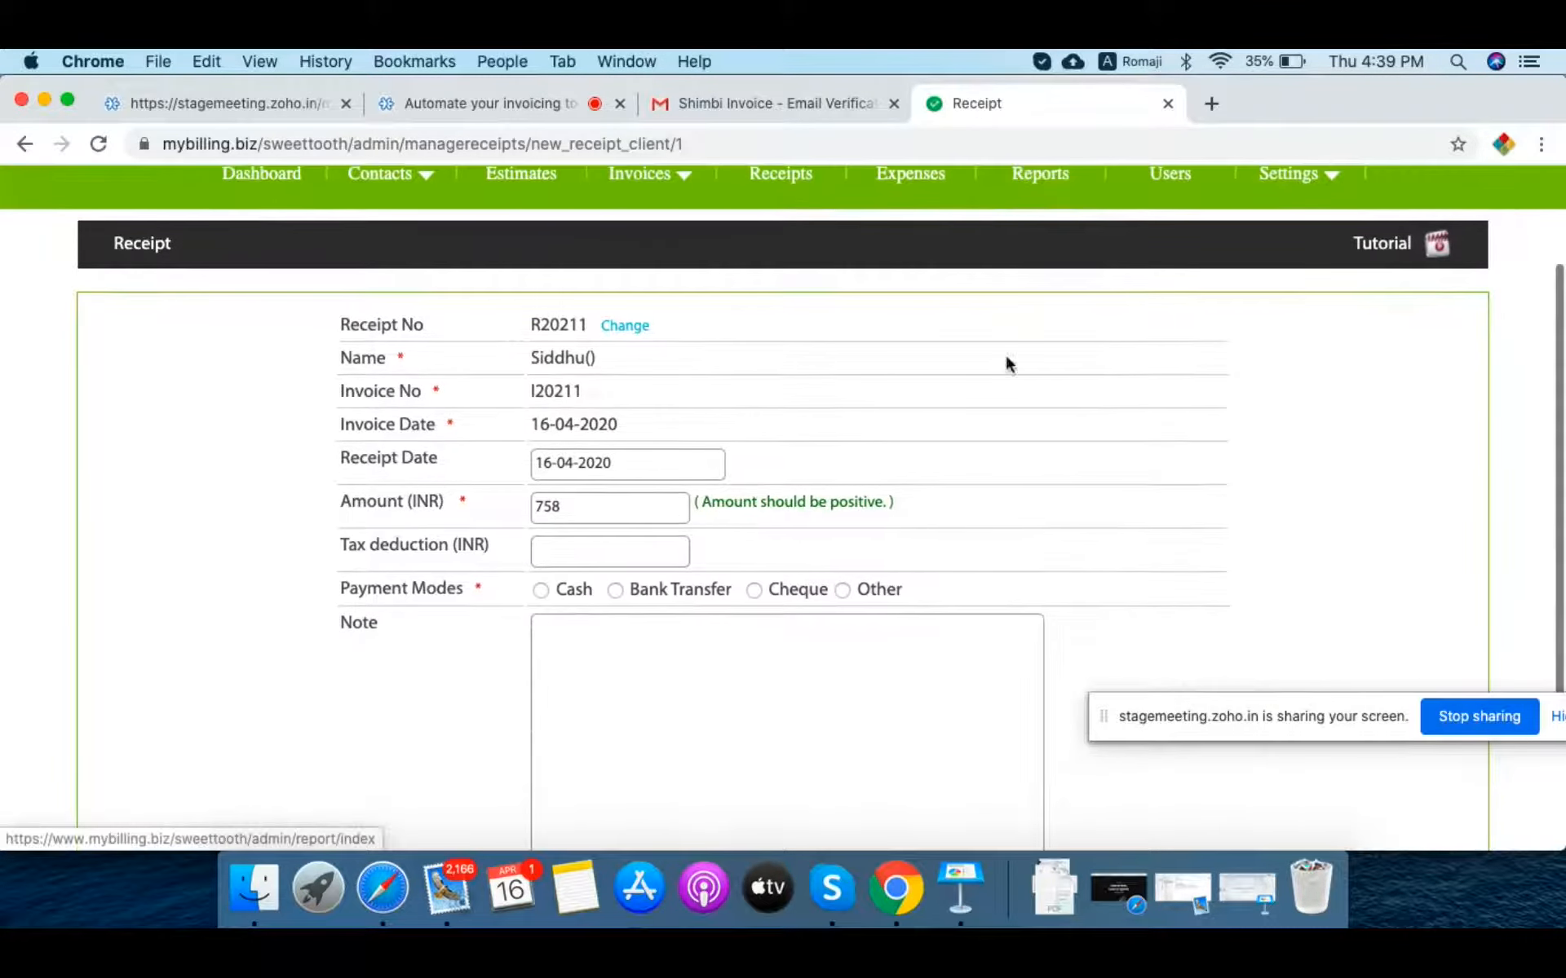
left_click(540, 590)
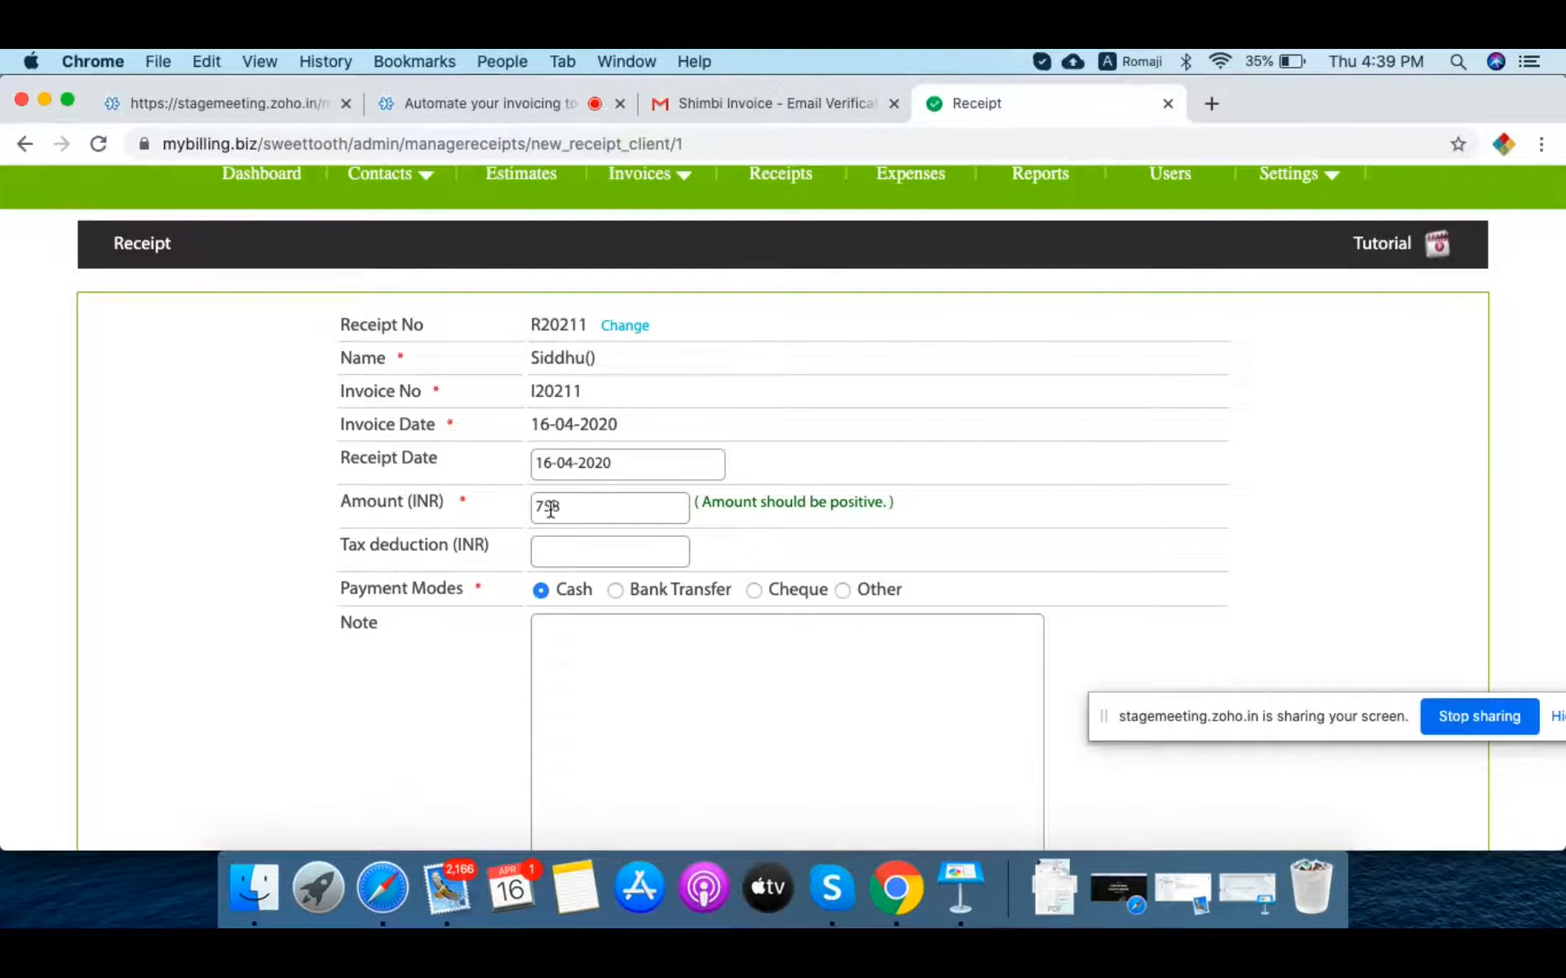
scroll(441, 613, "down", 2)
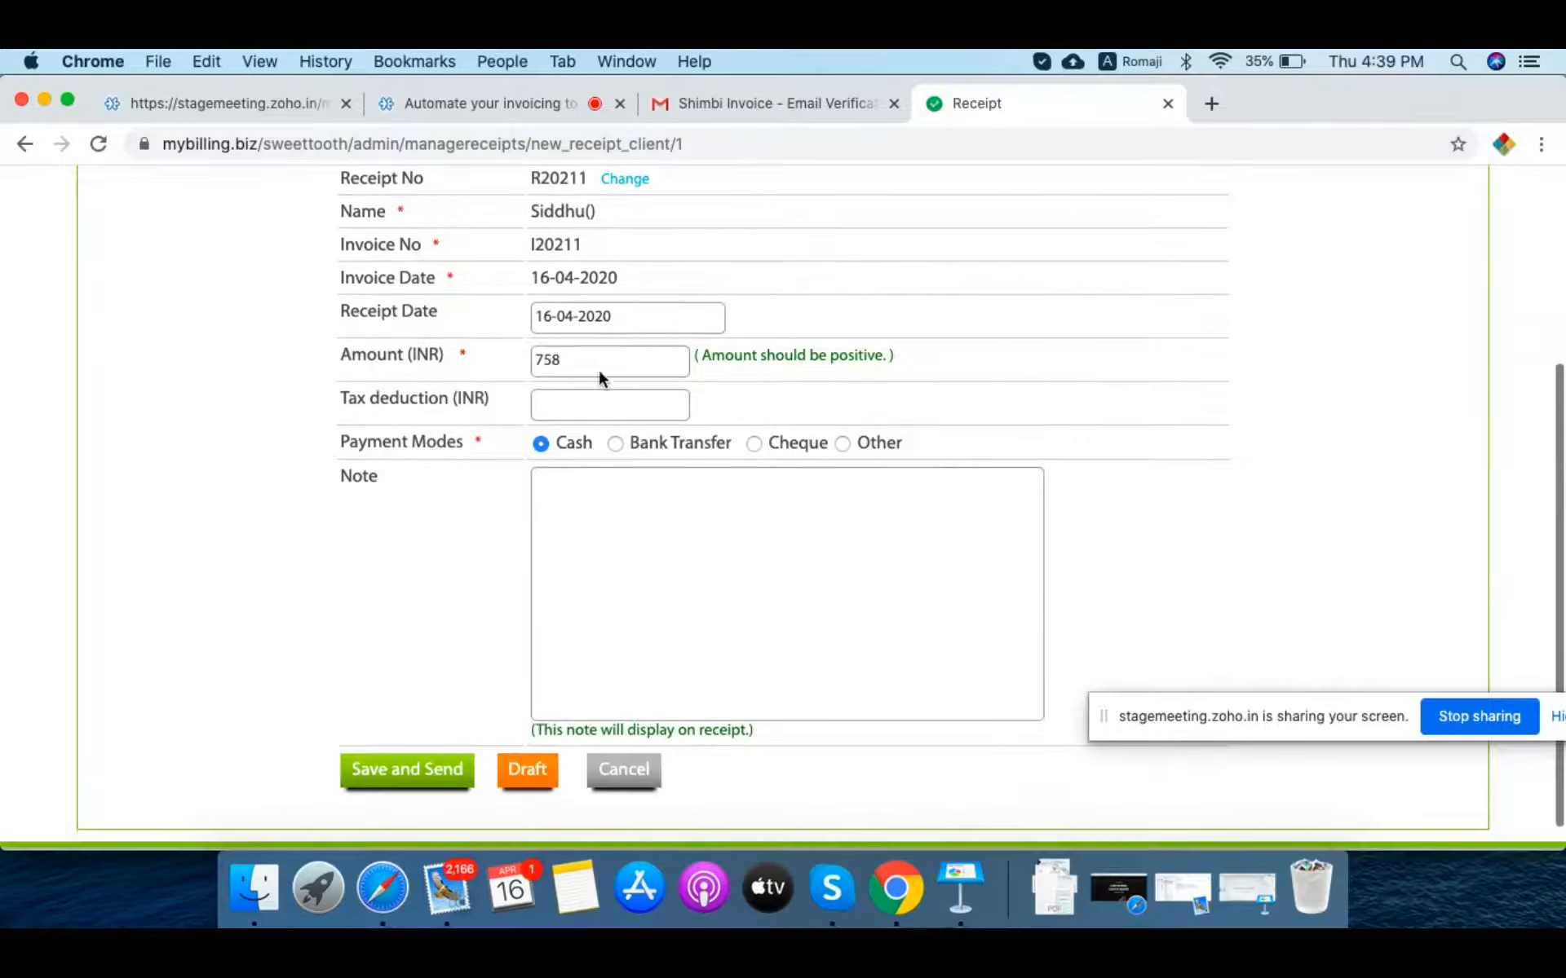
left_click(628, 355)
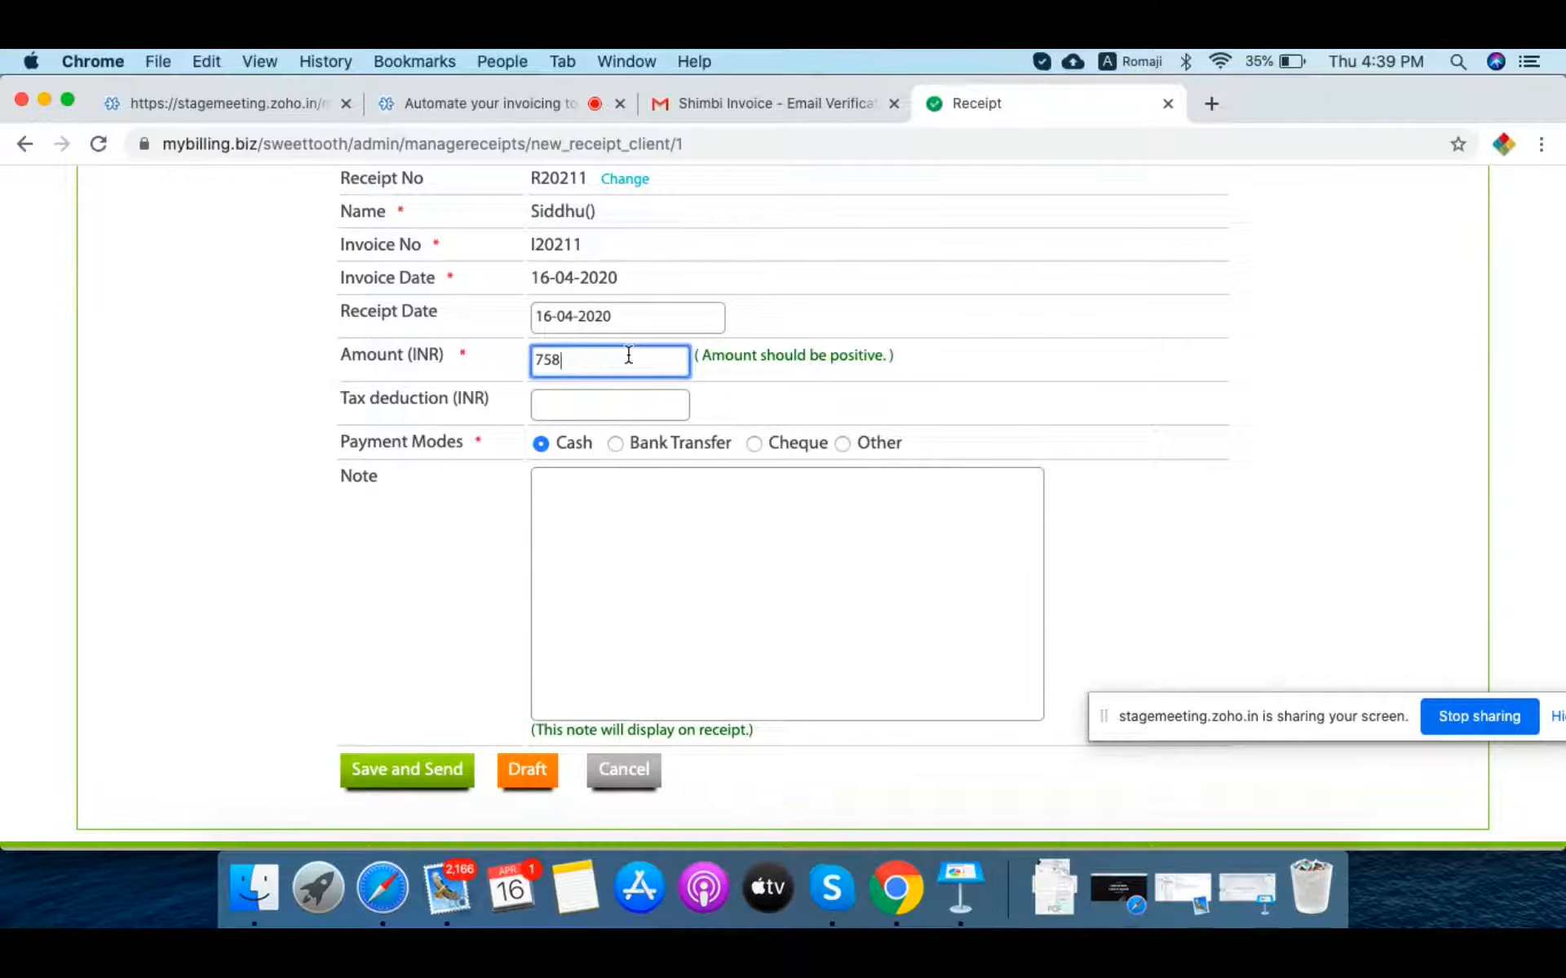
key("BackSpace")
key("BackSpace")
key("BackSpace")
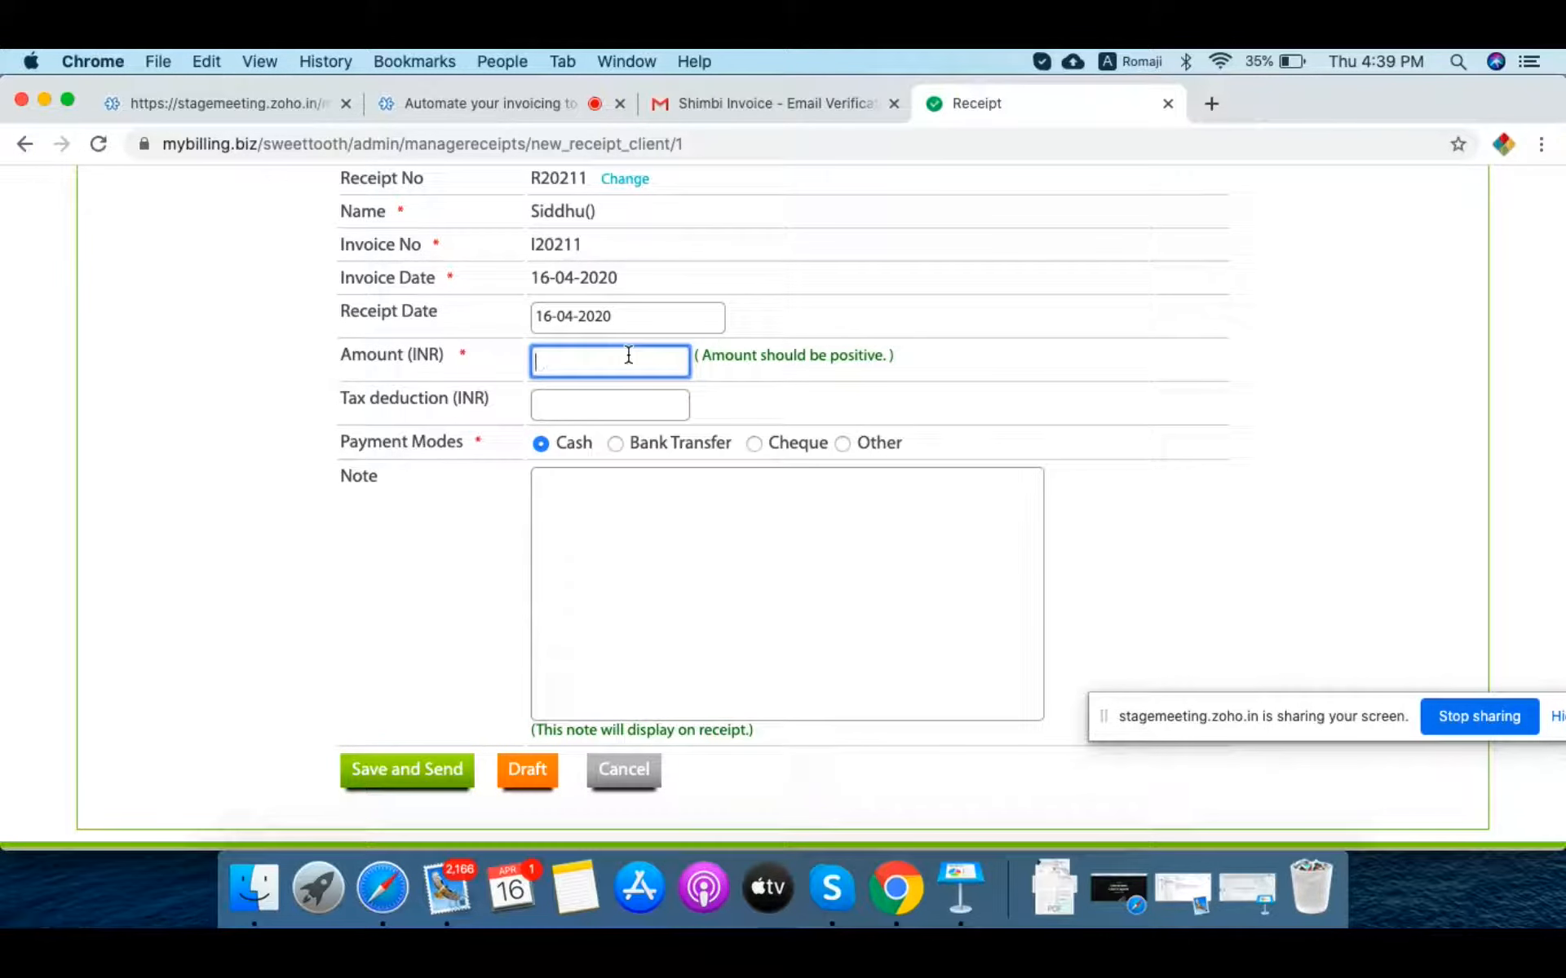
type("200")
key("BackSpace")
key("BackSpace")
key("BackSpace")
type("758")
left_click(419, 770)
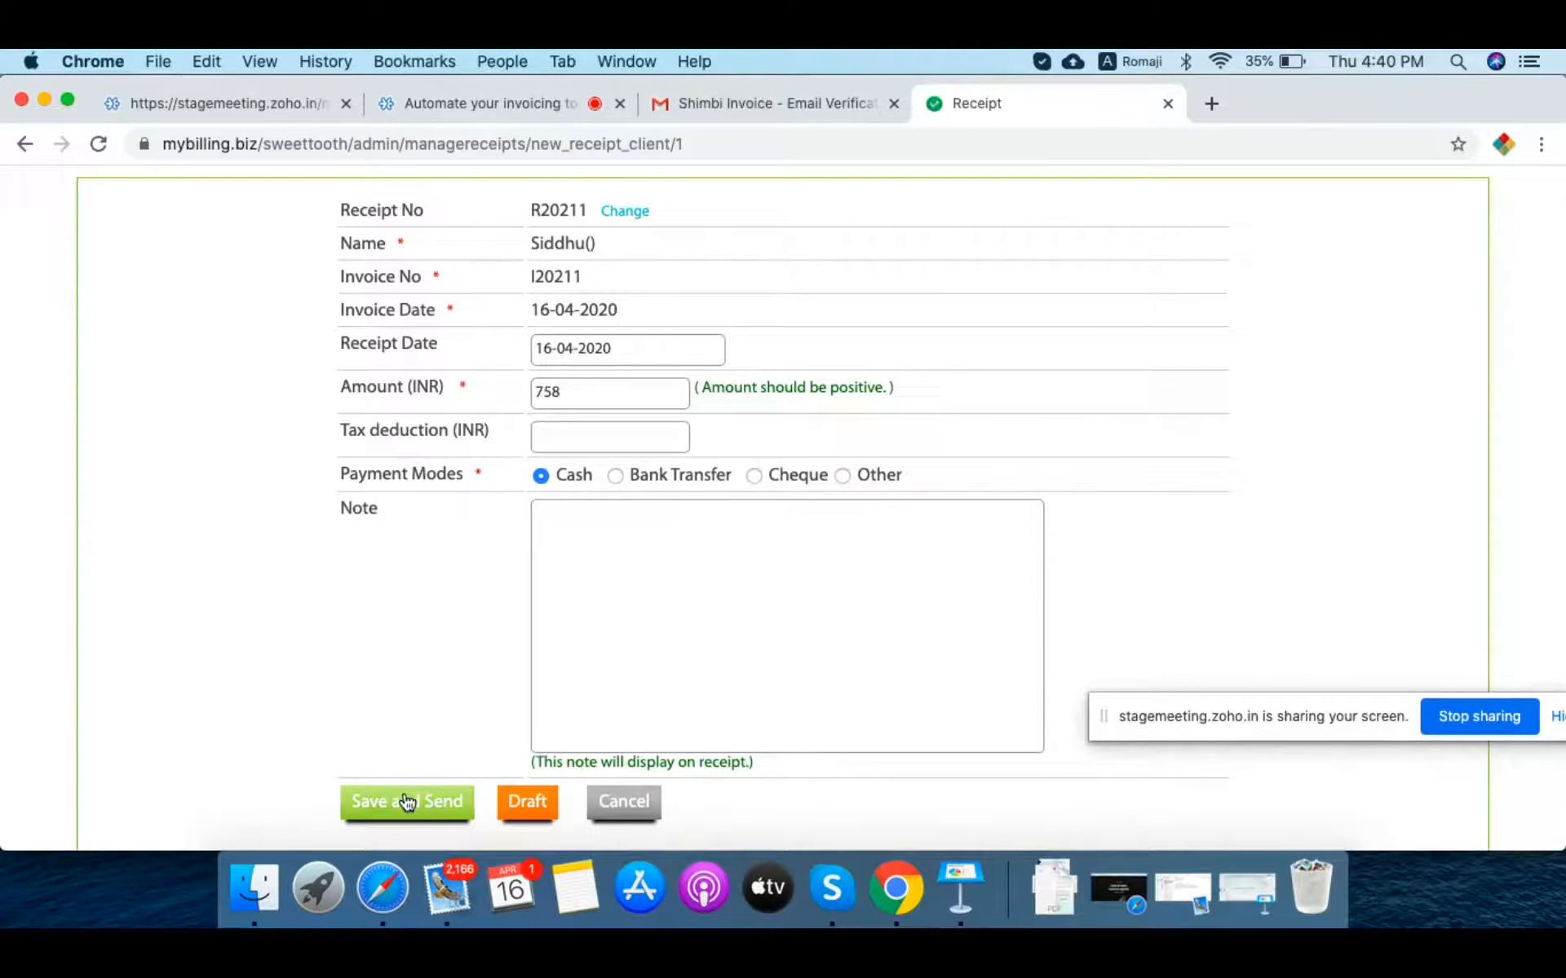
left_click(405, 802)
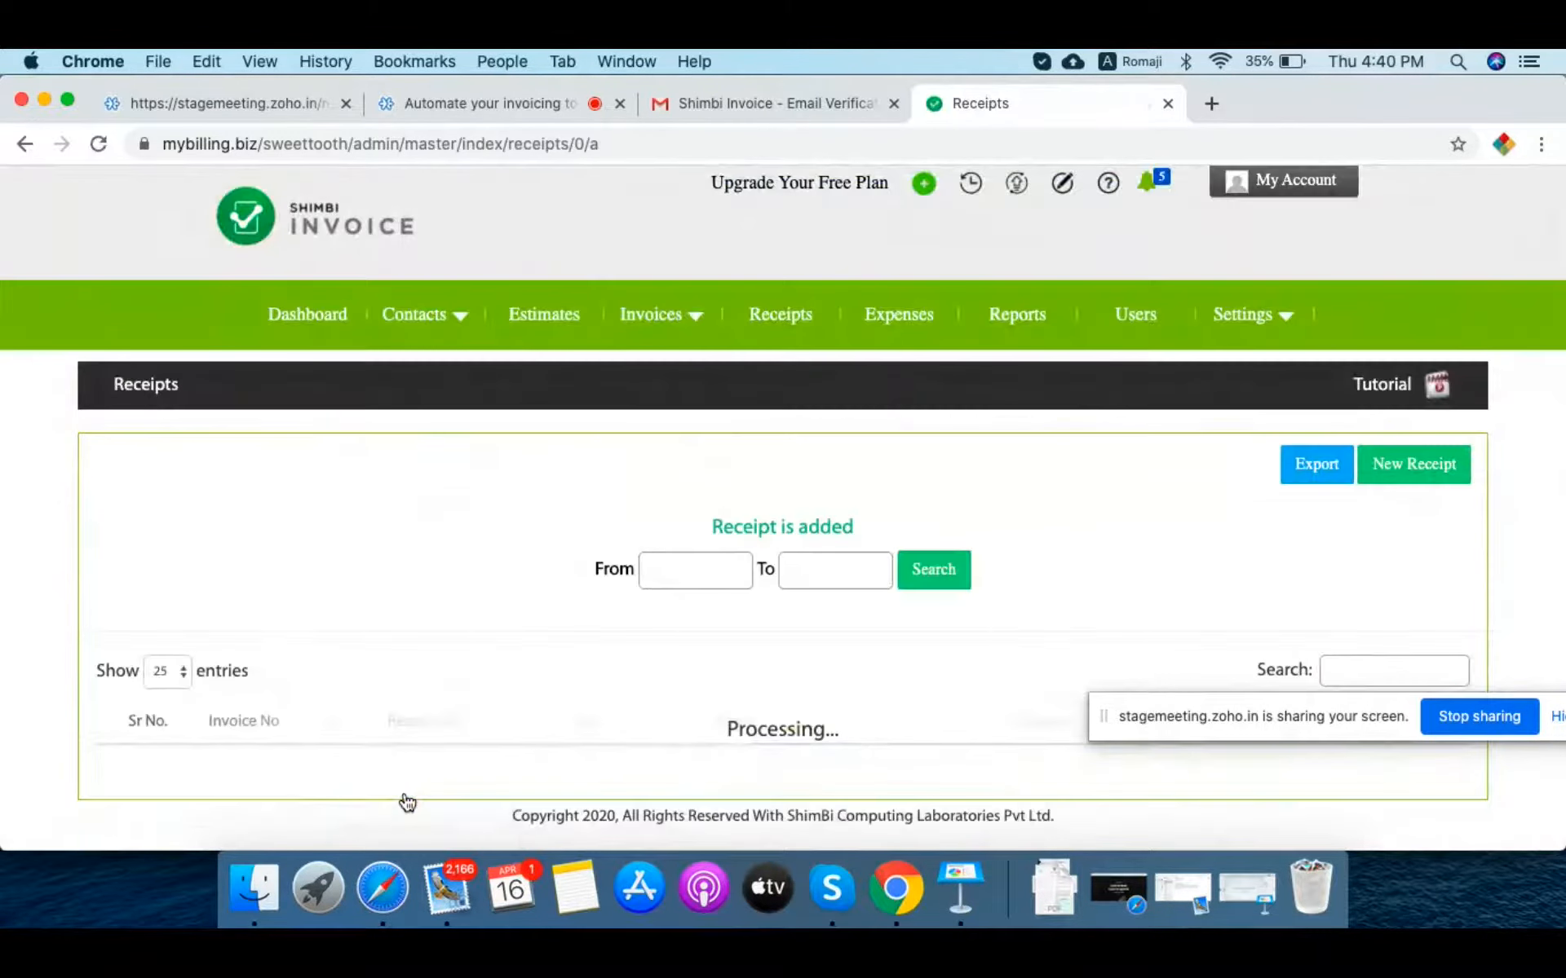
Step: View receipt R20211, then confirm invoice I20211 shows Paid with a 0.00 balance
scroll(407, 803, "down", 3)
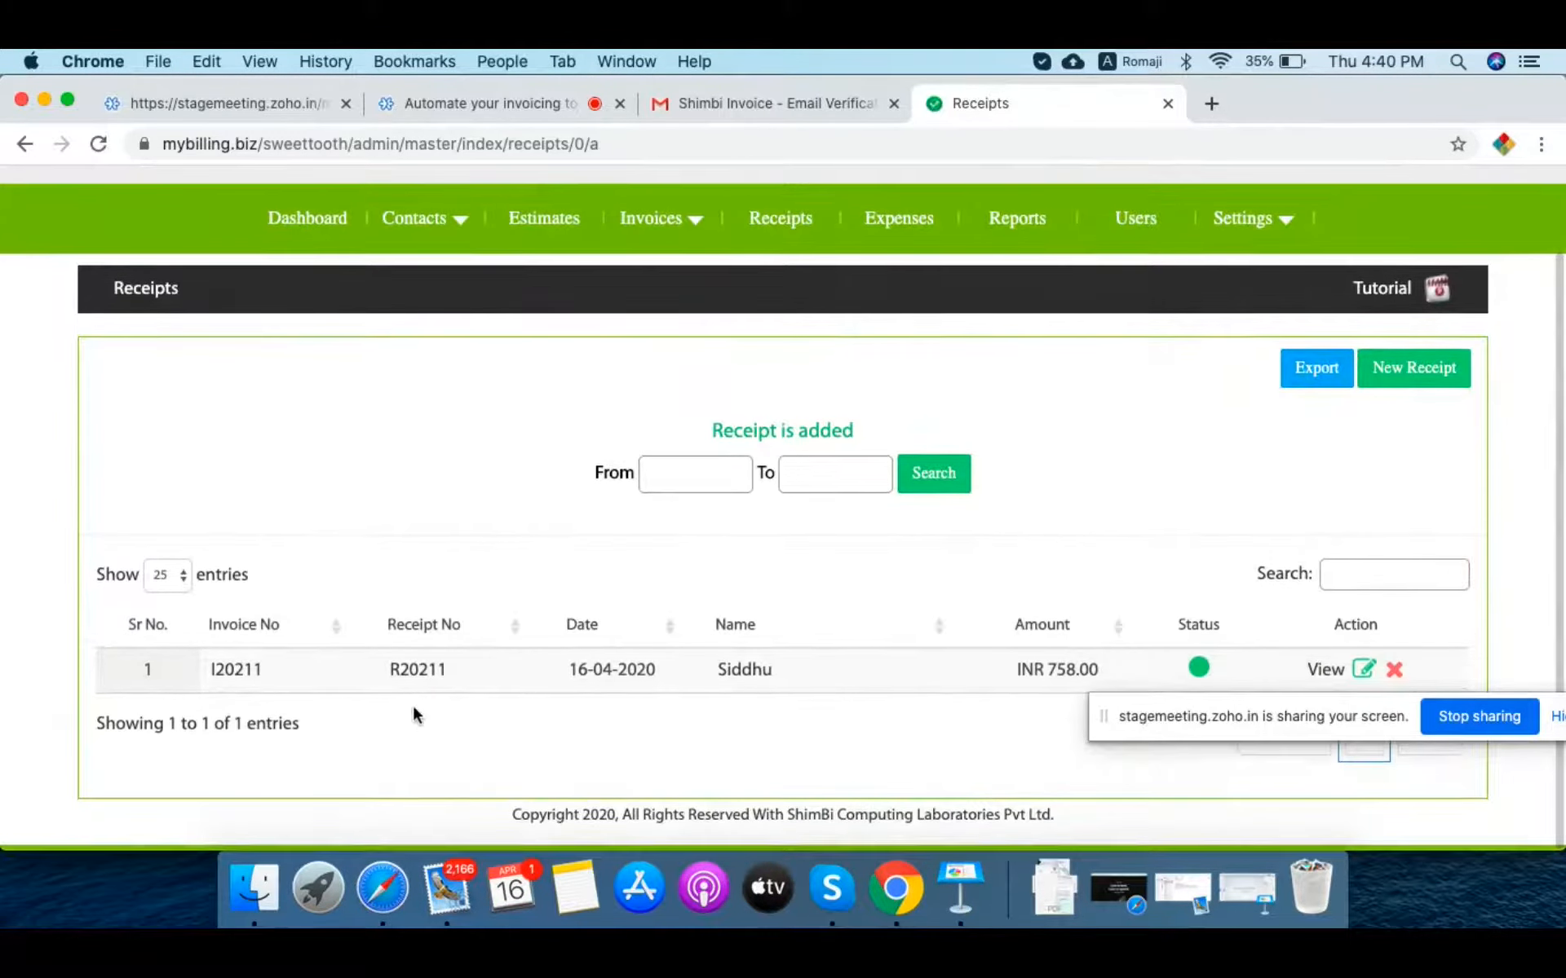
left_click(418, 672)
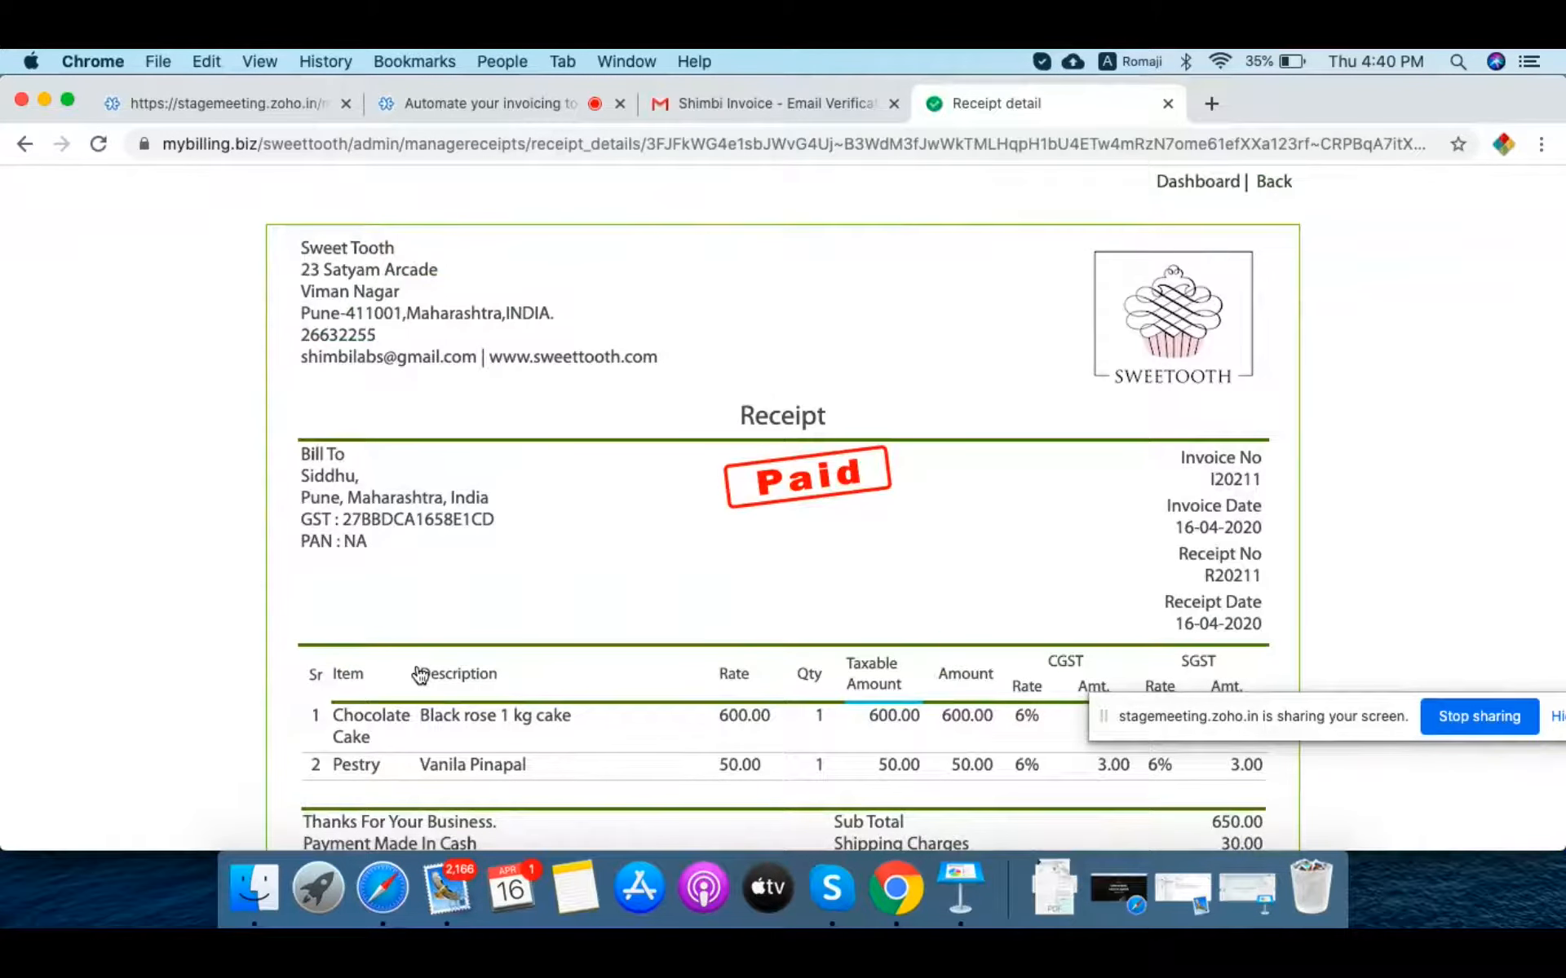
left_click(1274, 183)
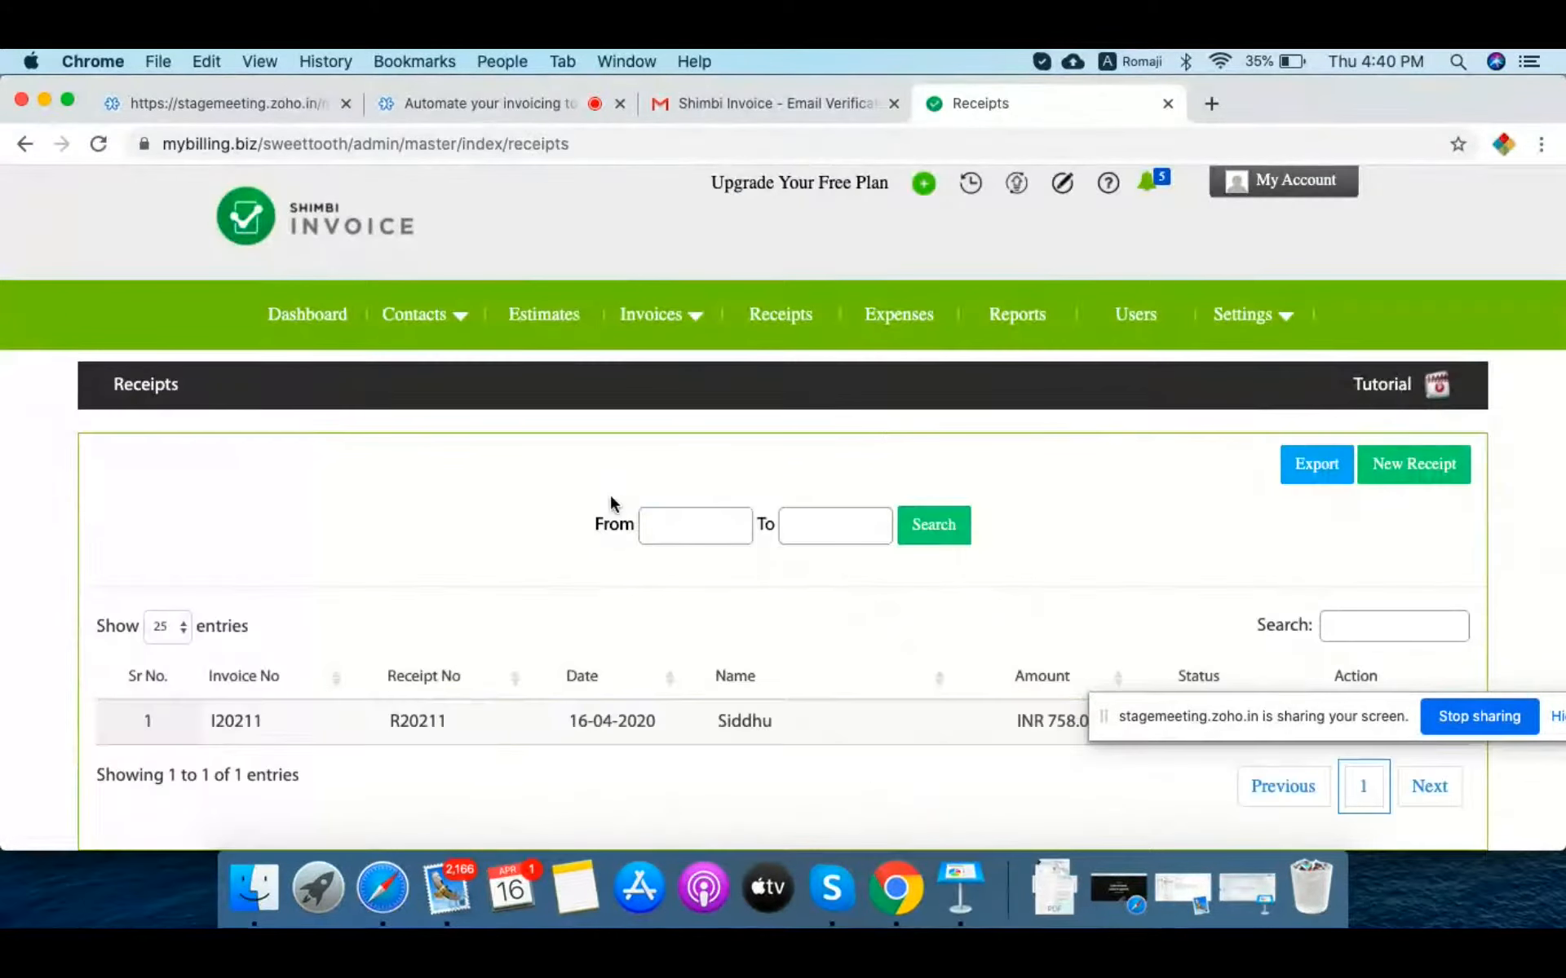
mouse_move(659, 310)
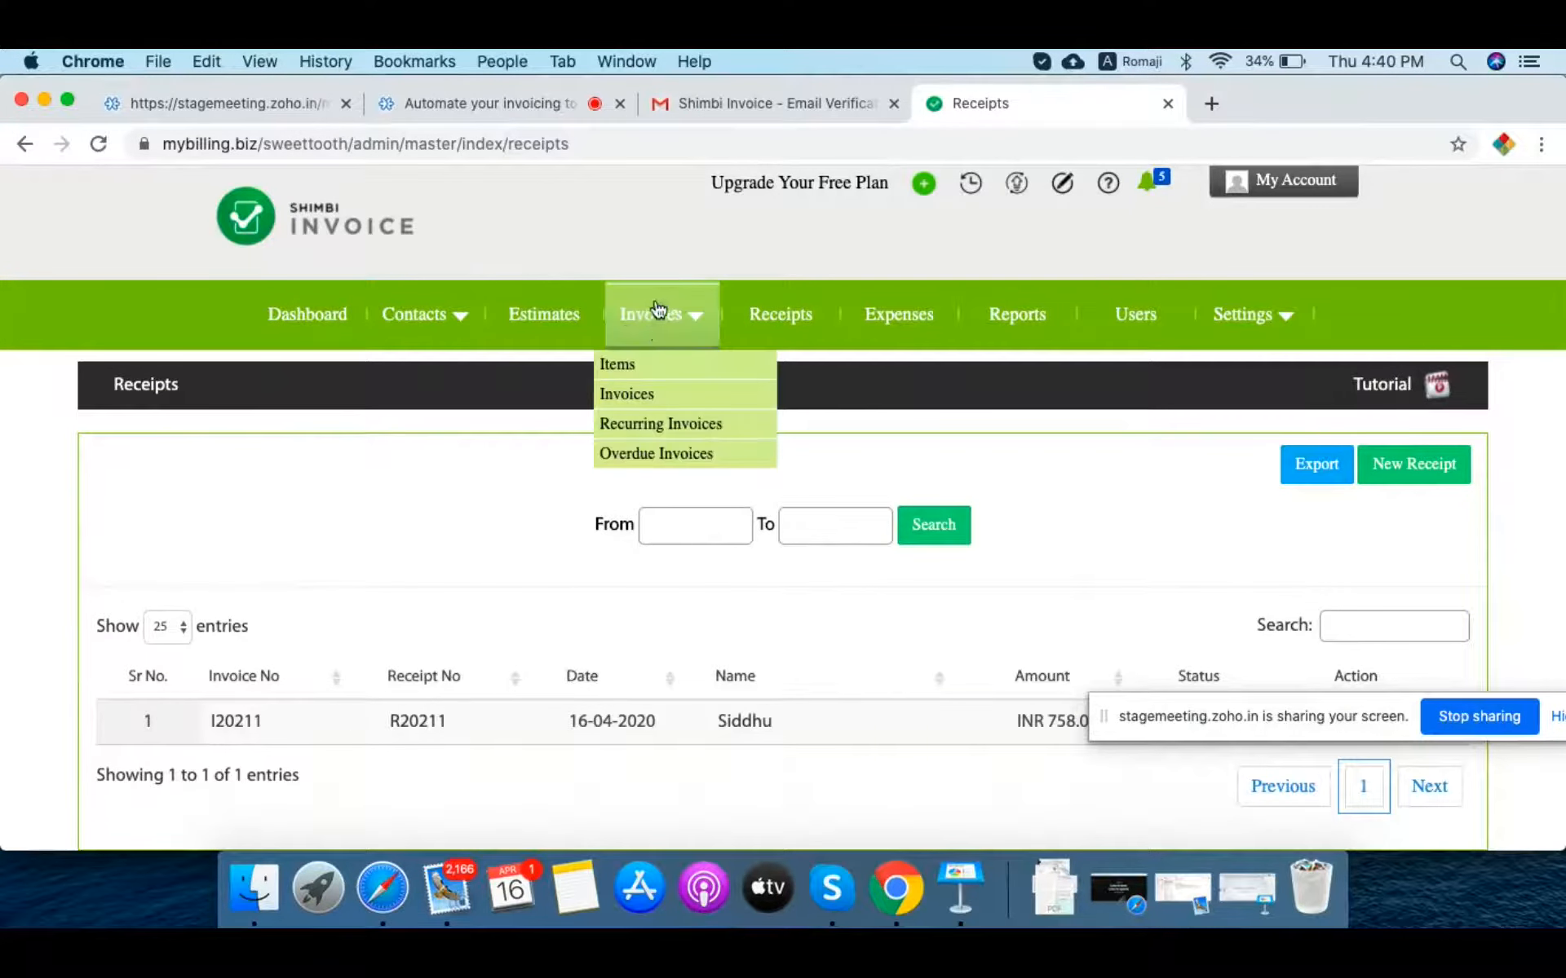
left_click(232, 725)
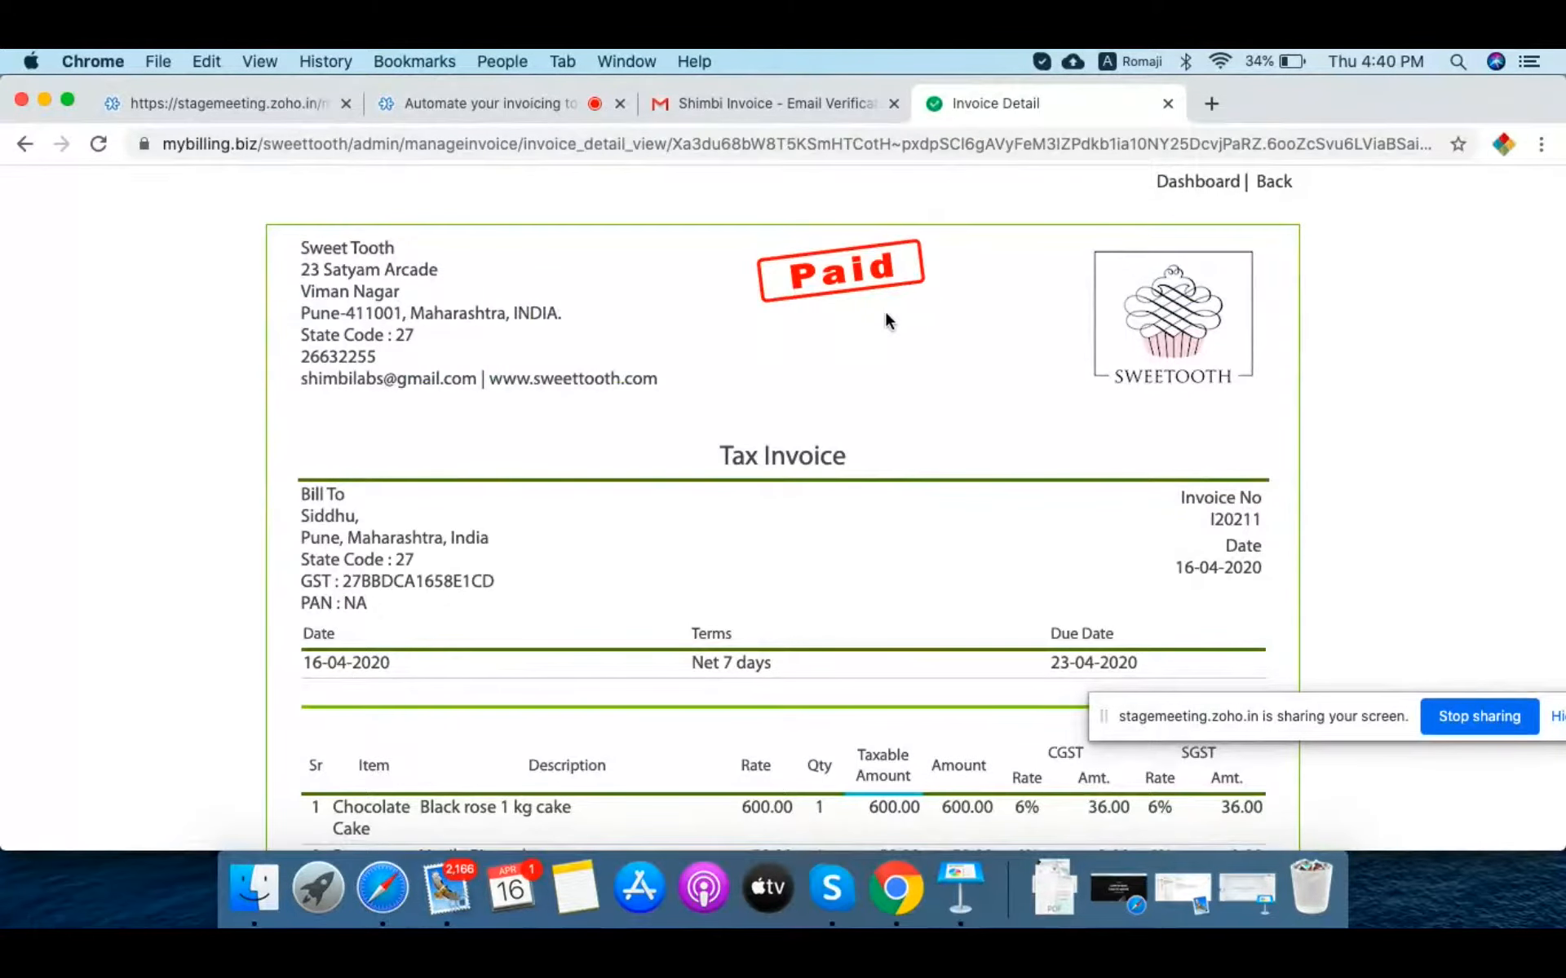
scroll(884, 433, "down", 15)
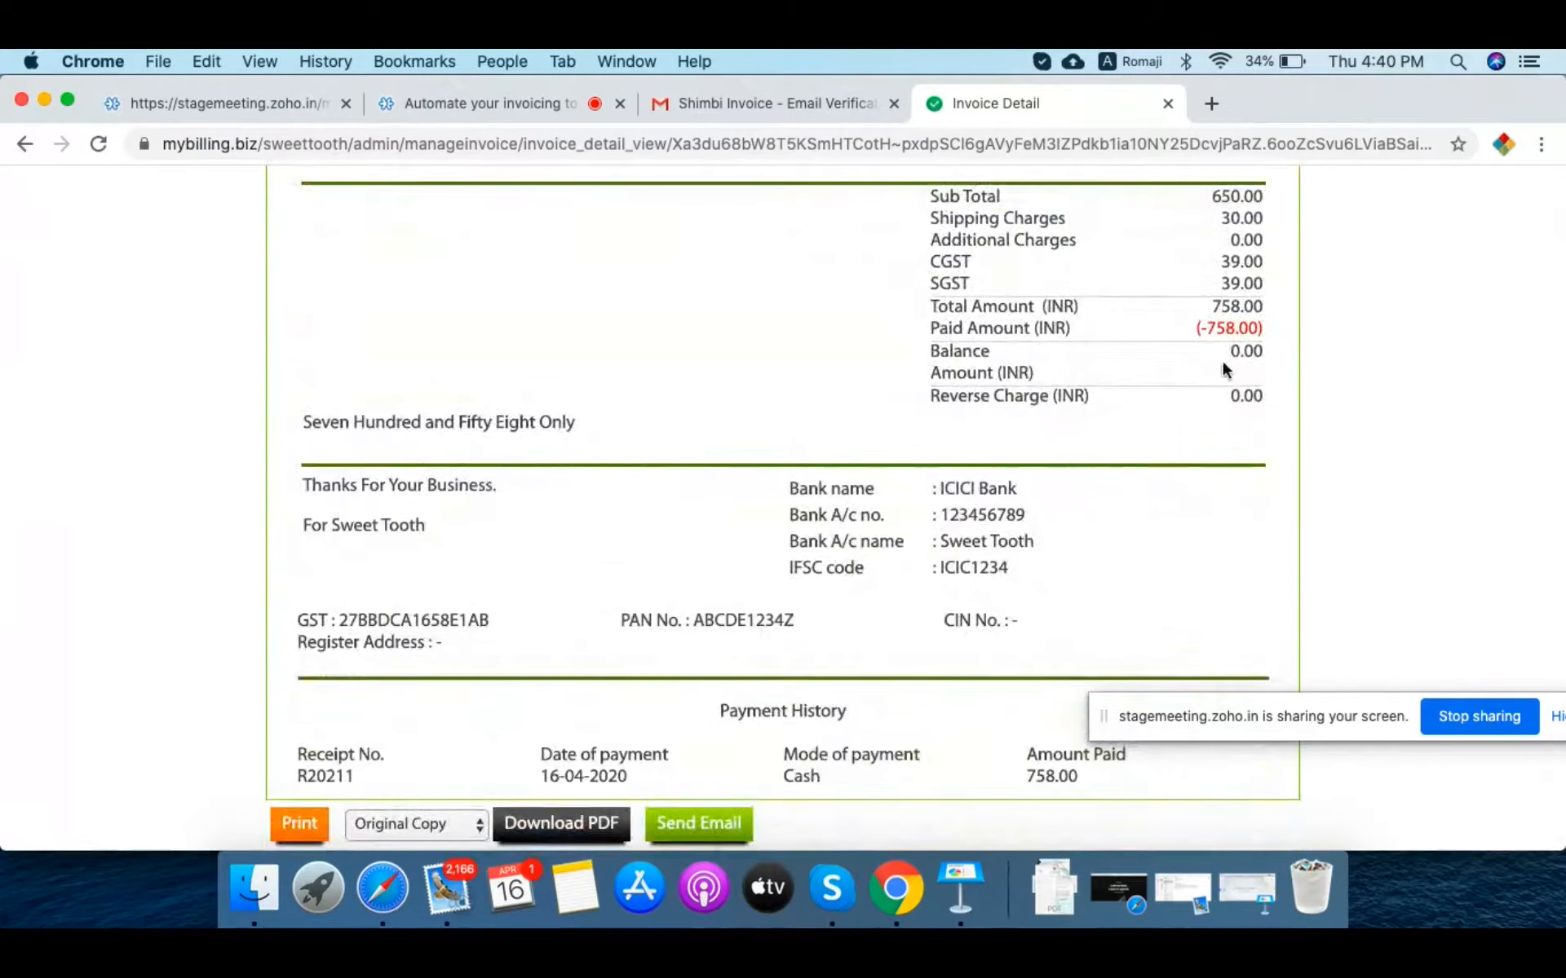
scroll(1035, 554, "down", 1)
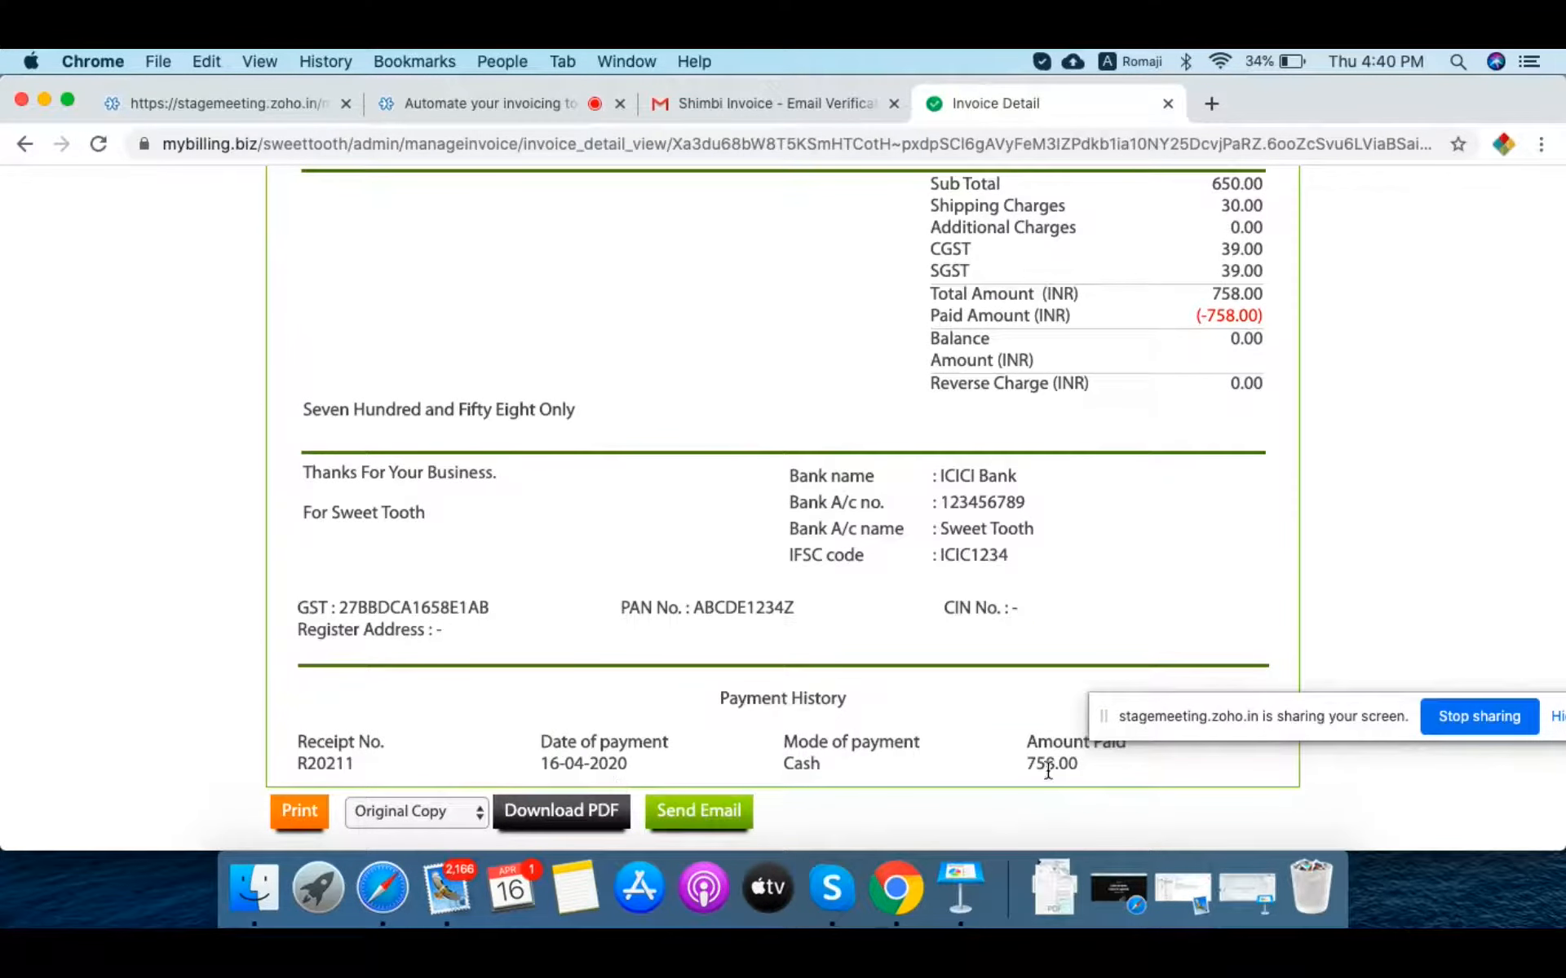
scroll(762, 419, "up", 10)
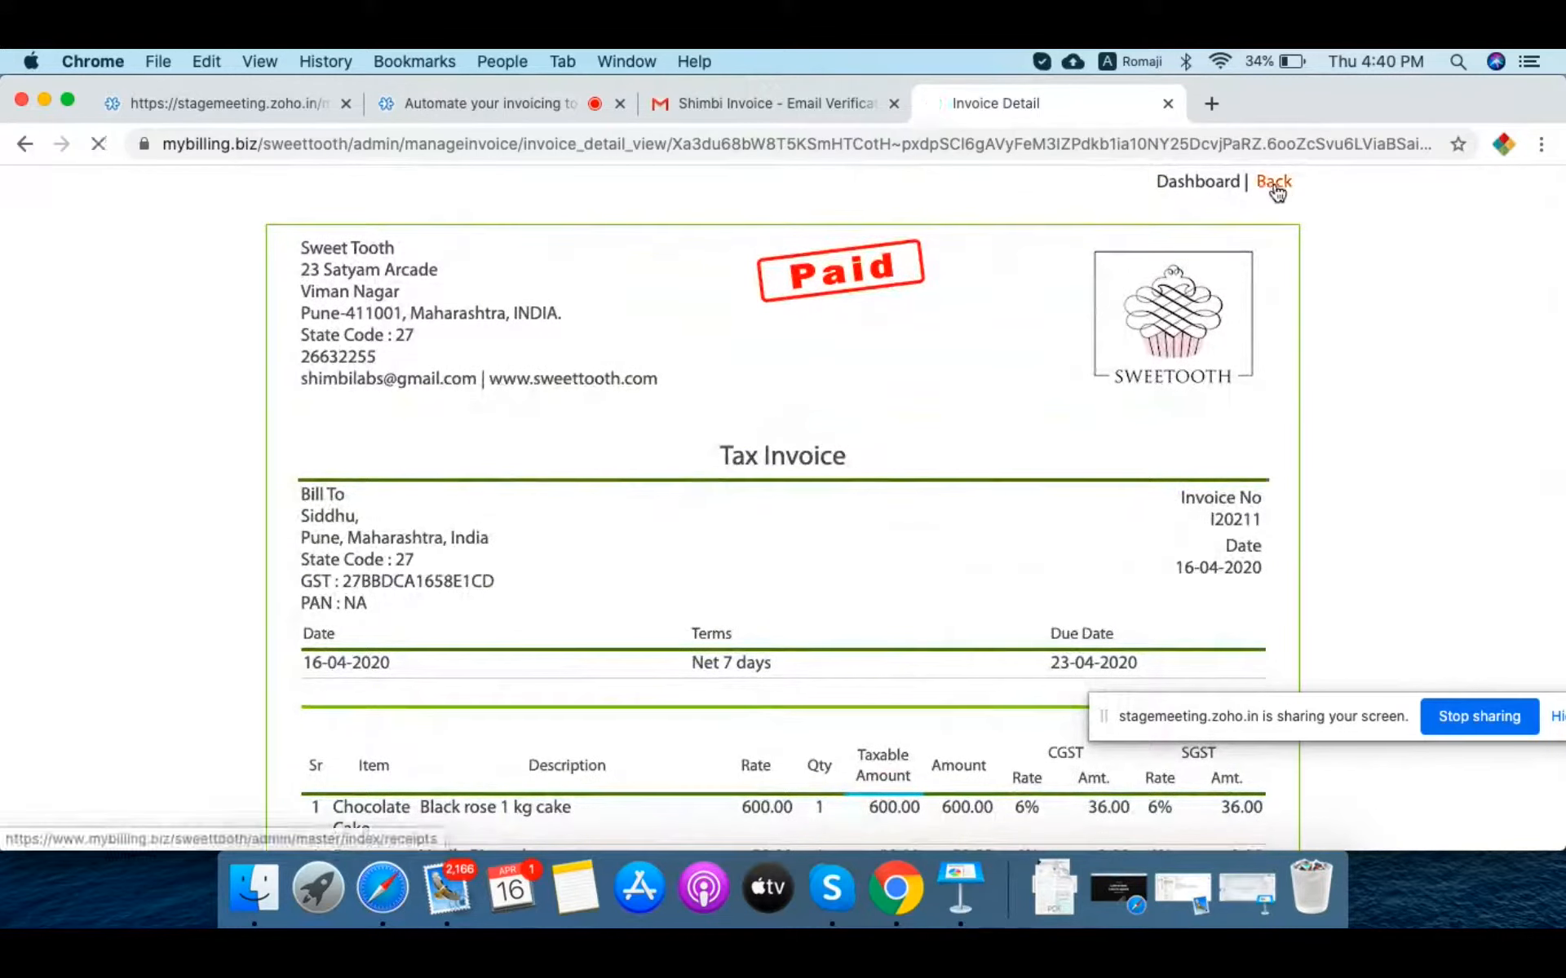
Step: Return to the receipts list and view the Payment Gateways settings
left_click(1274, 186)
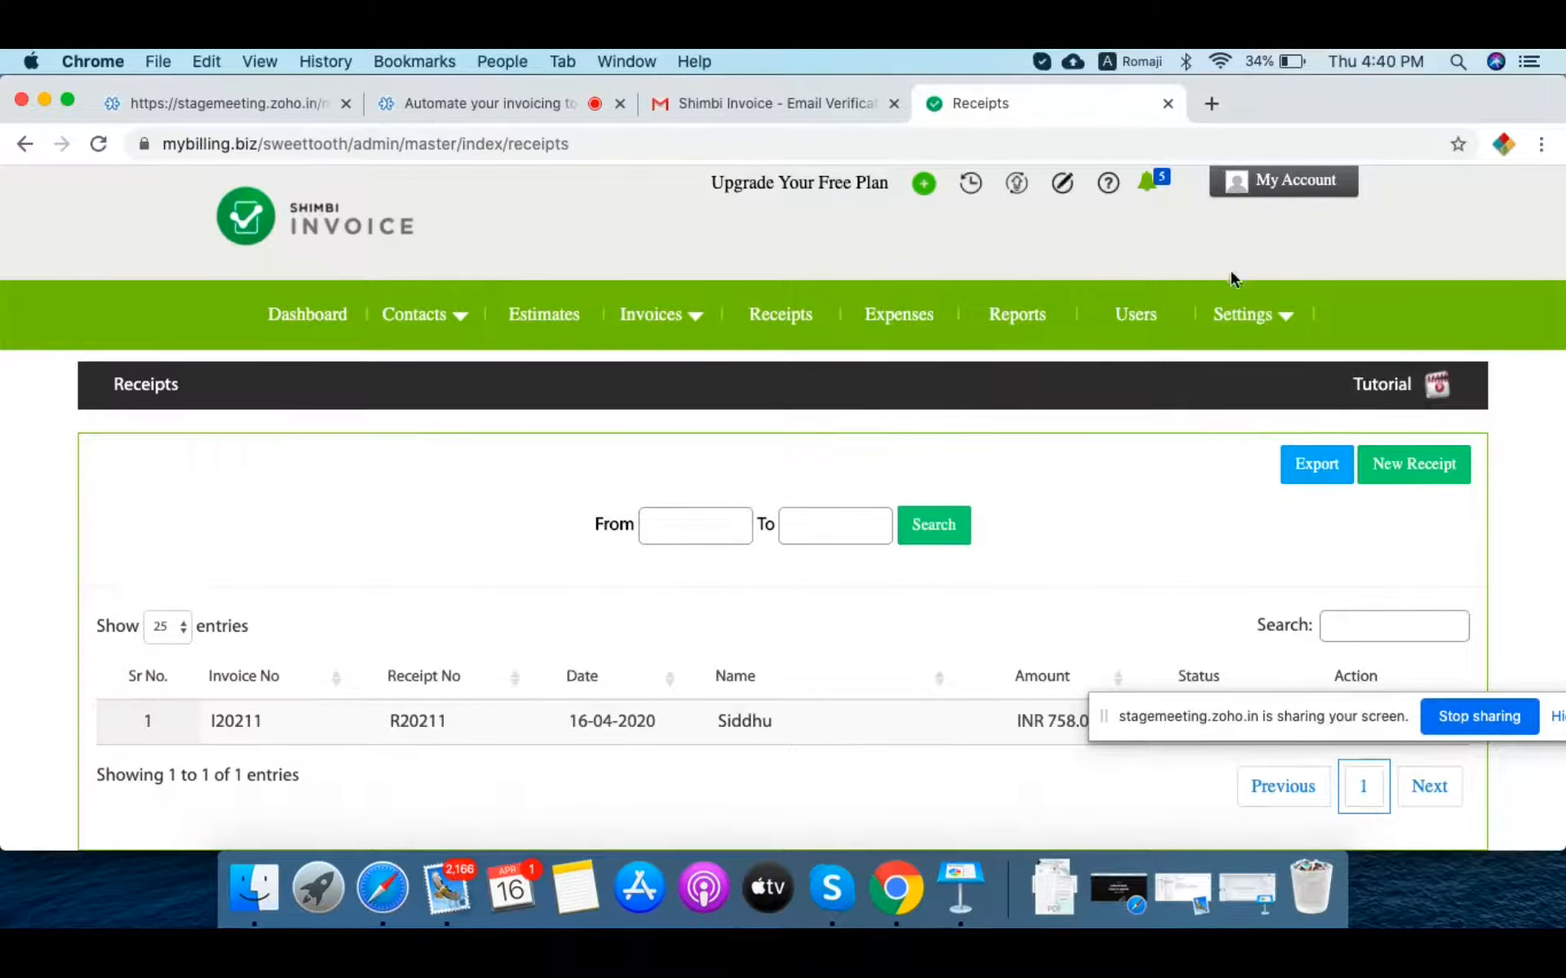
mouse_move(1248, 321)
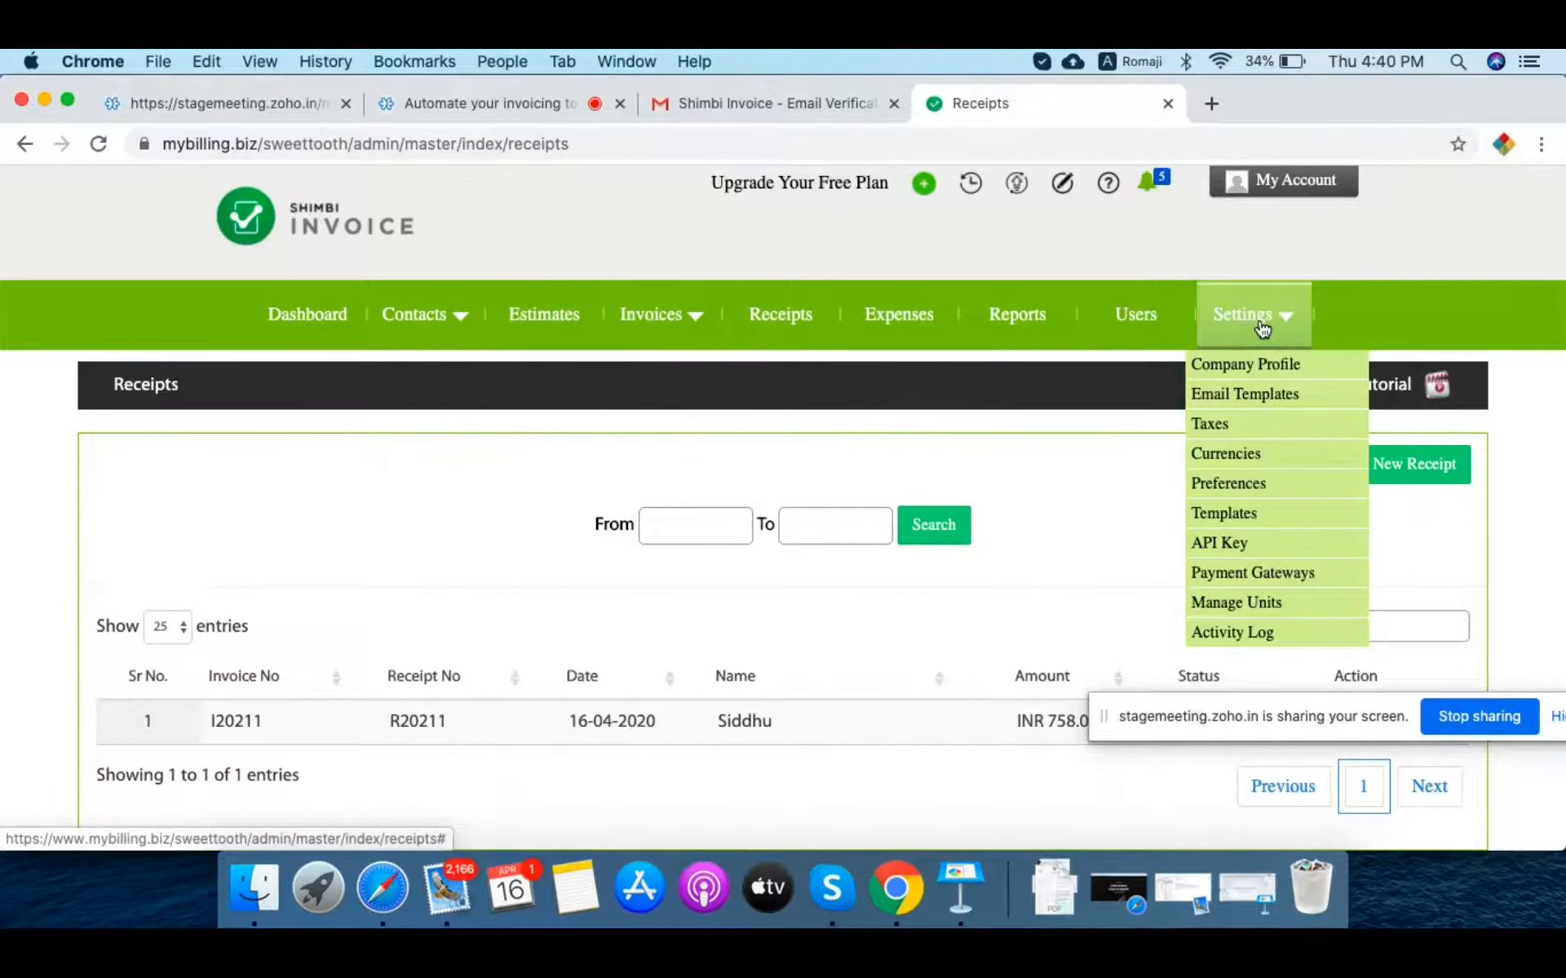
left_click(1265, 577)
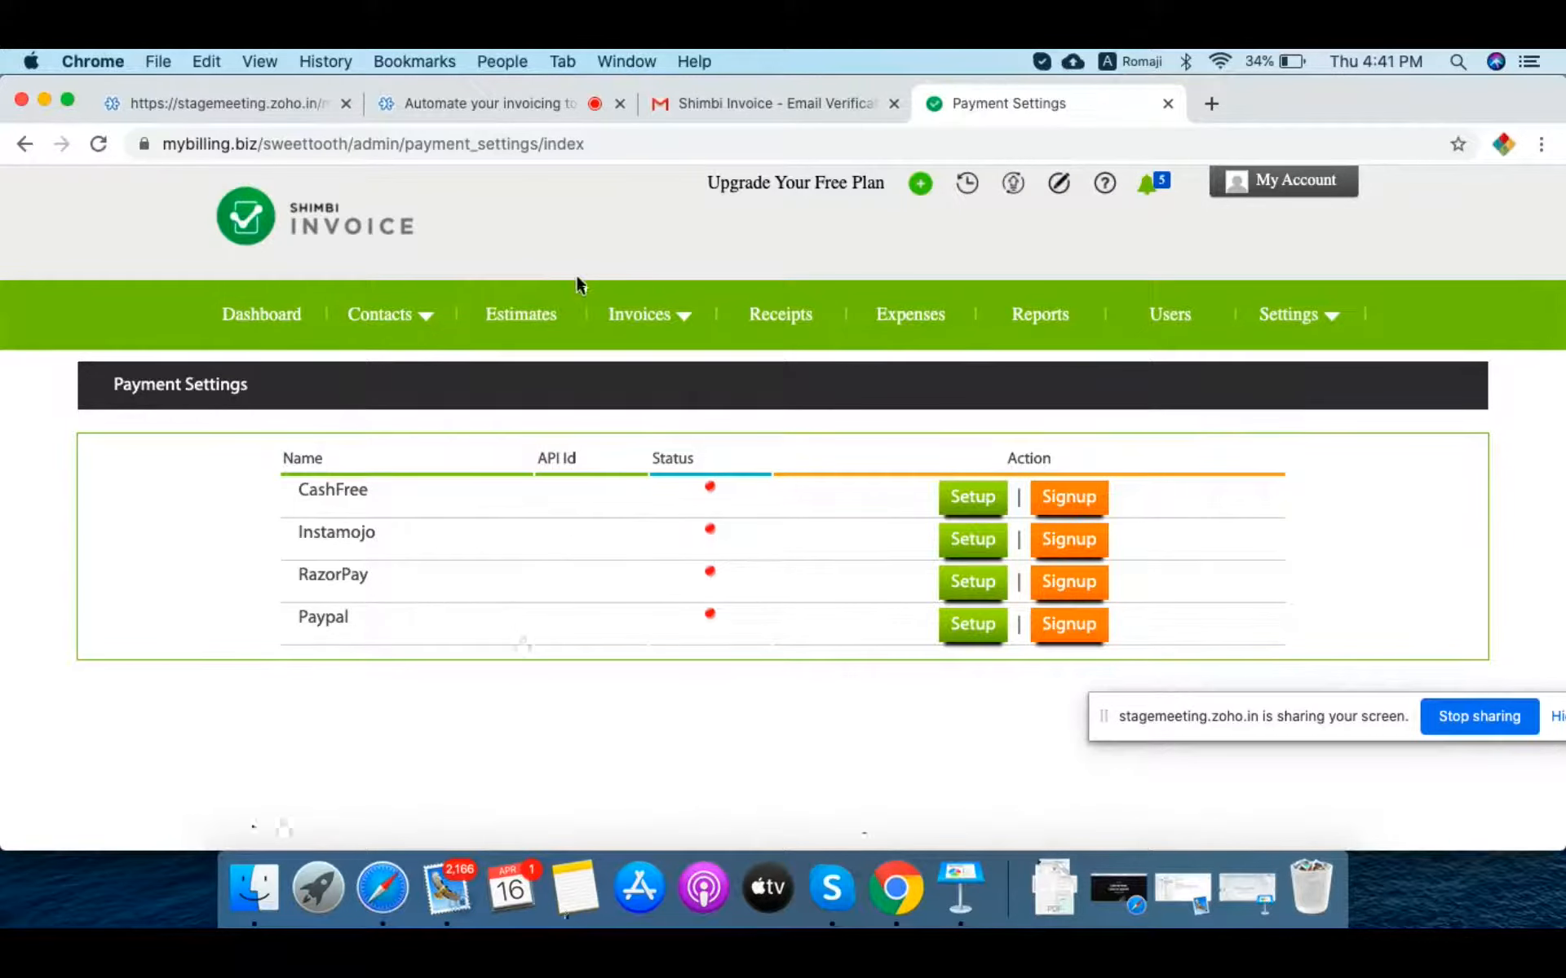
mouse_move(590, 295)
mouse_move(408, 321)
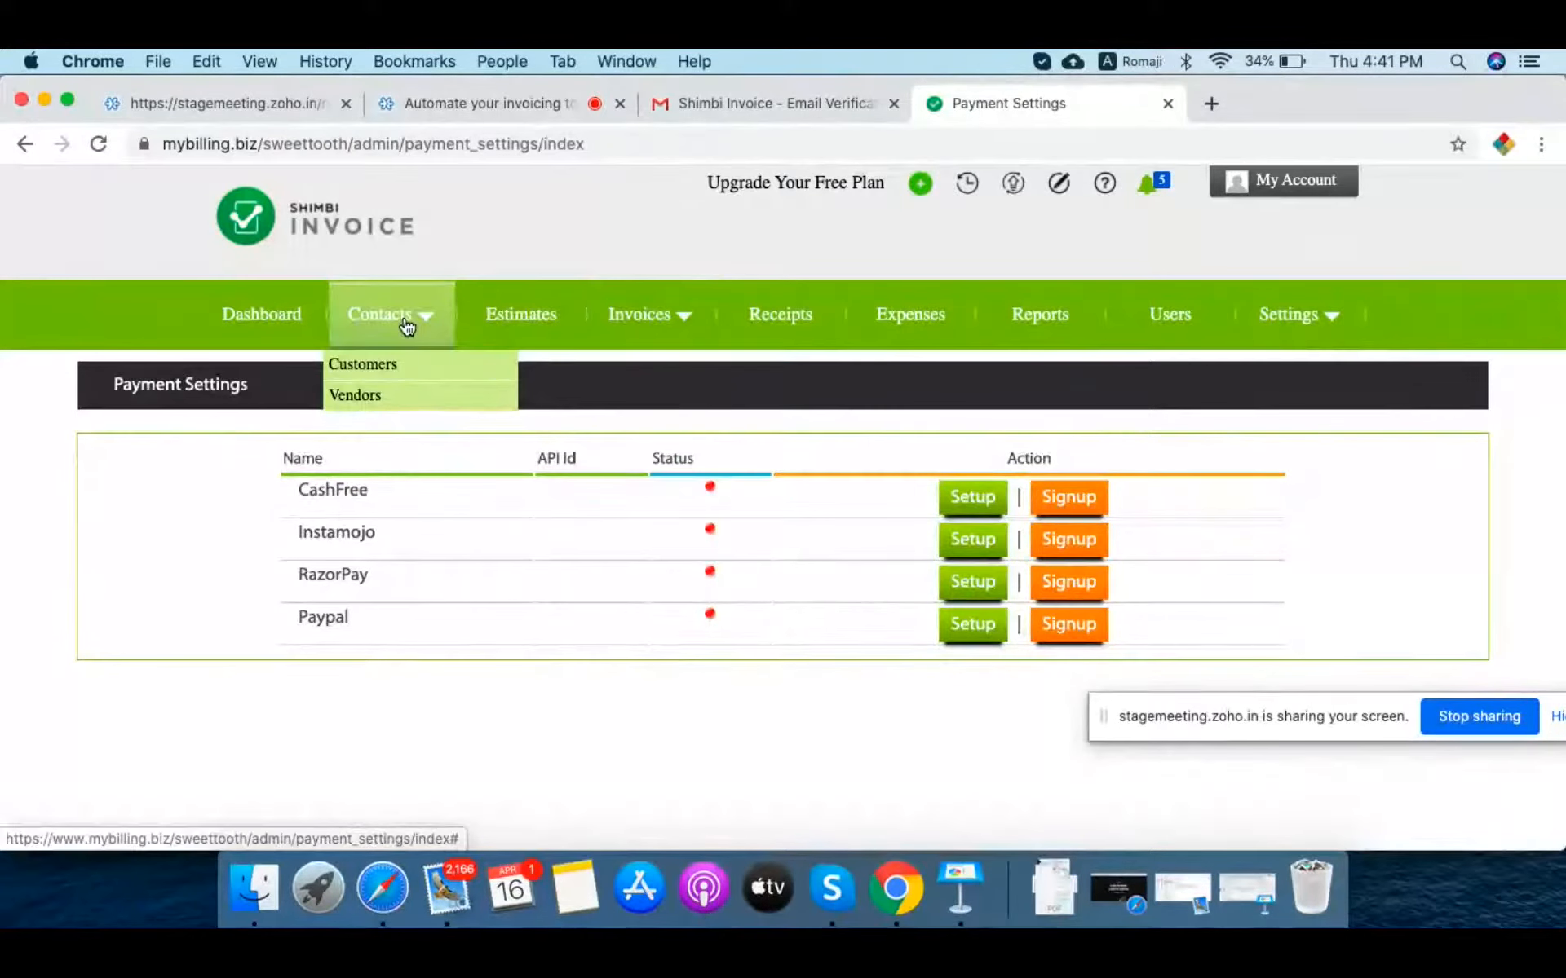
Step: Look over the Customers list, then view the empty Estimates list
left_click(374, 368)
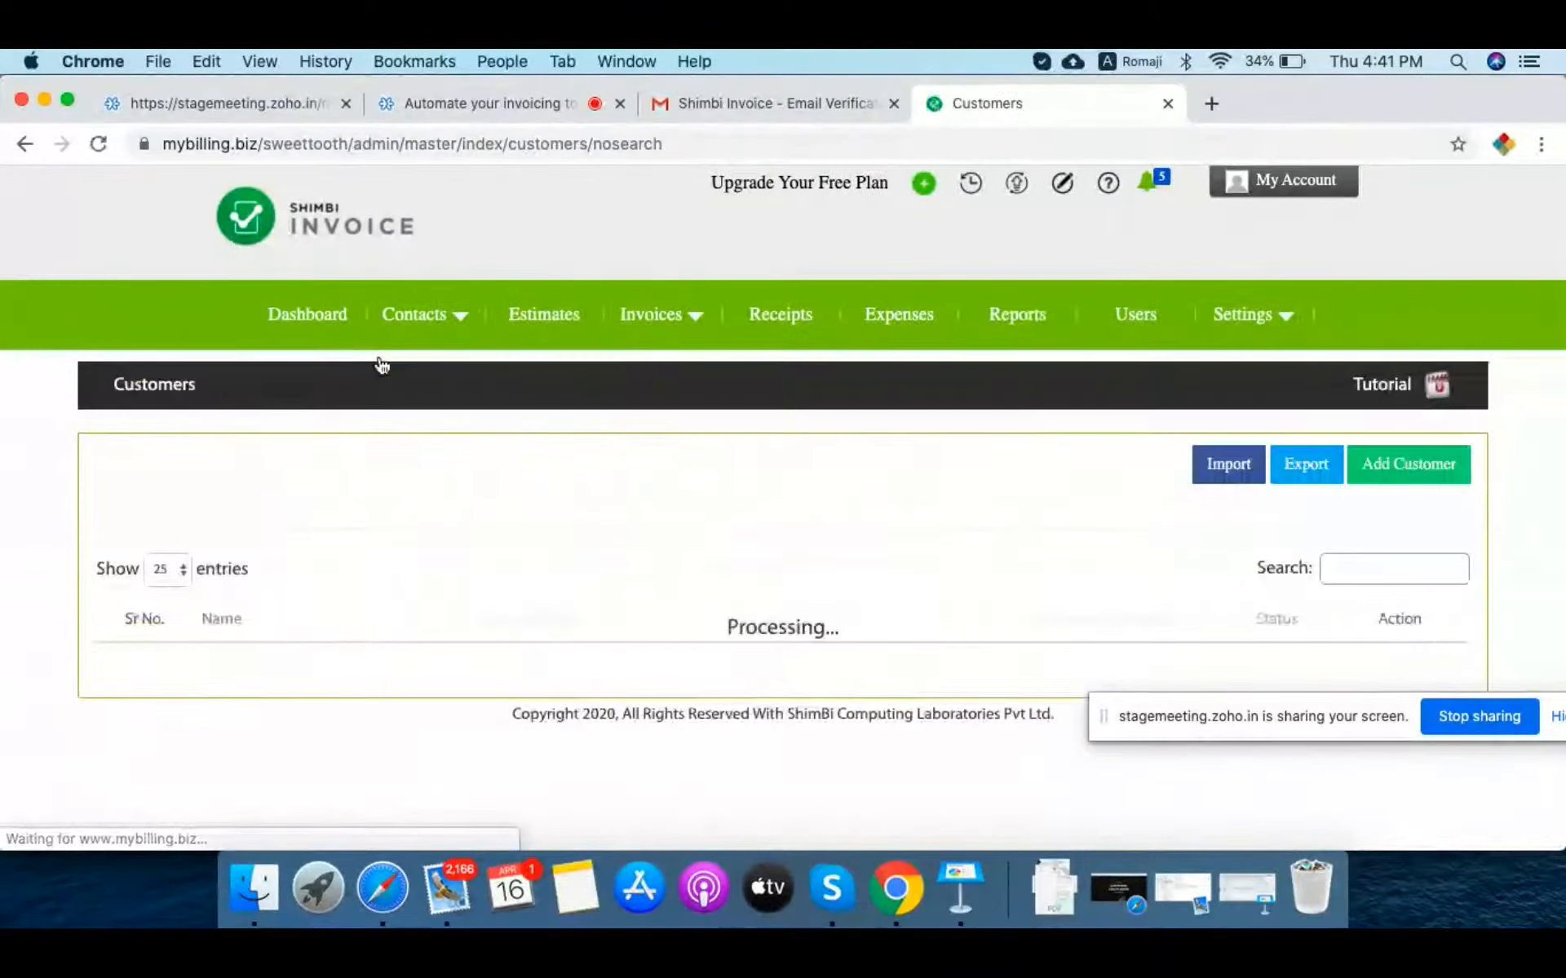
scroll(530, 584, "down", 1)
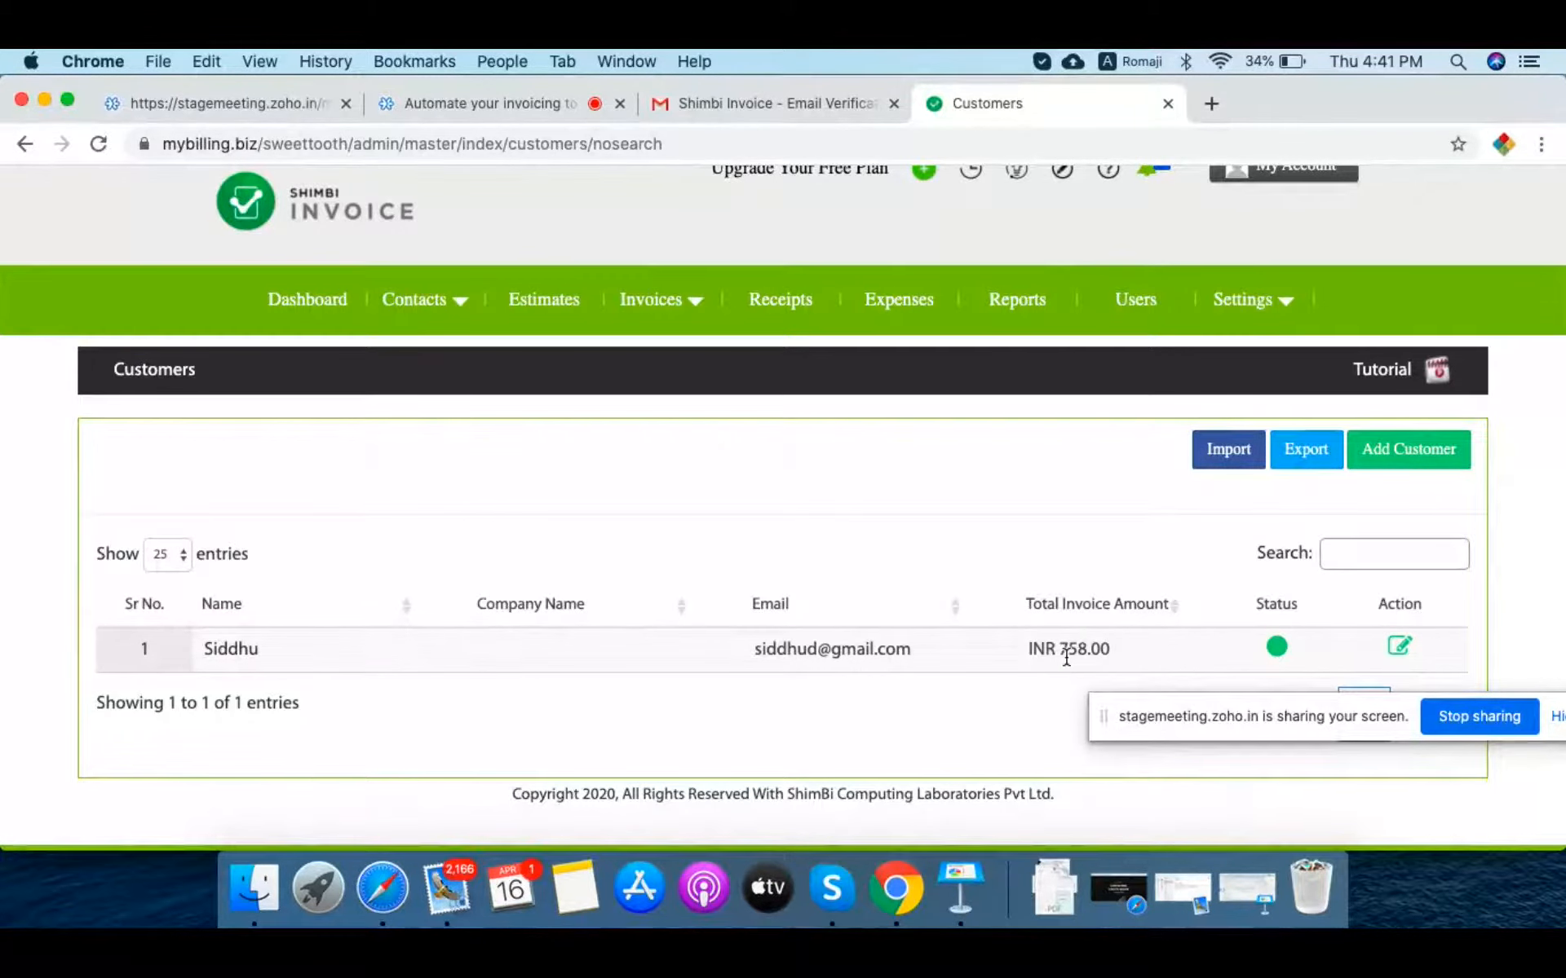
left_click(524, 306)
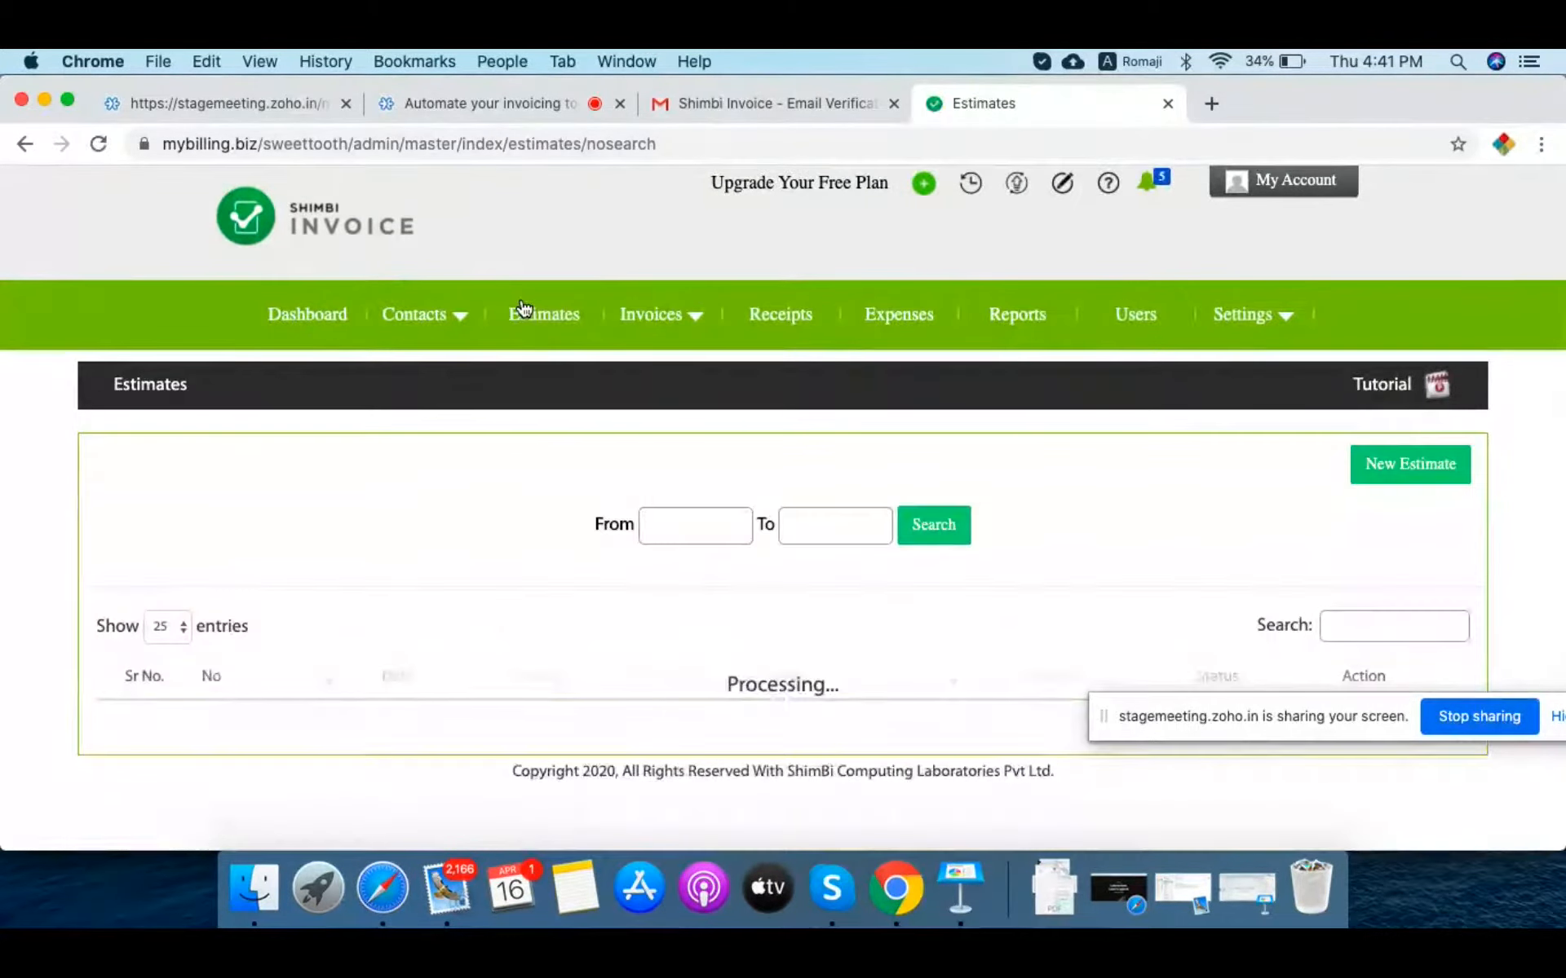
scroll(527, 477, "down", 1)
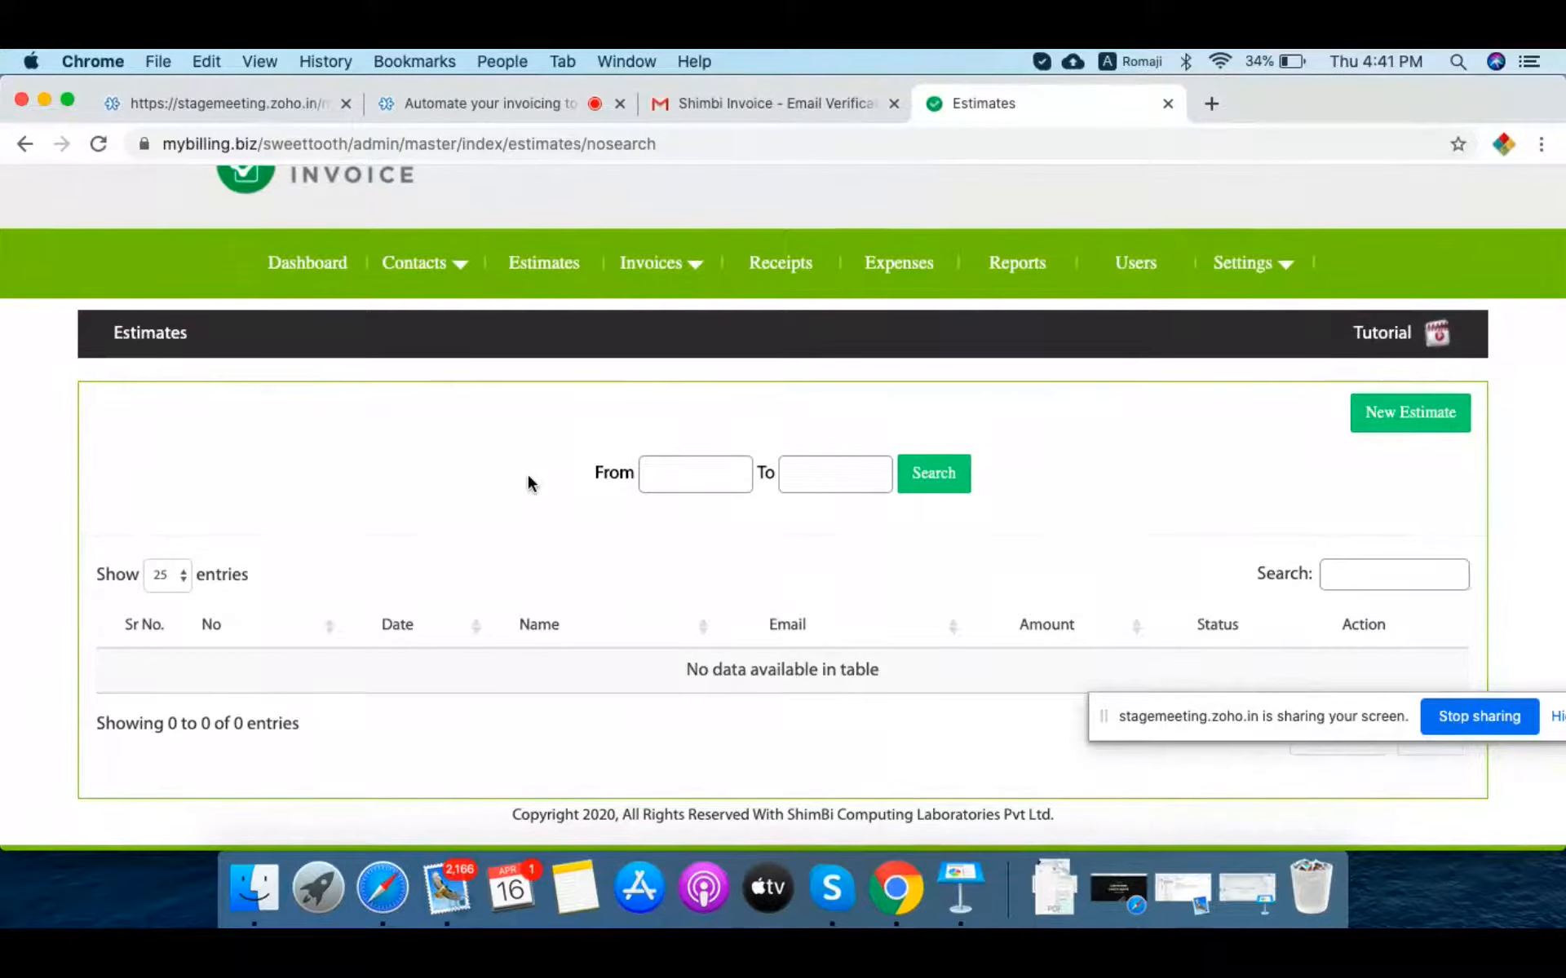
Step: Start new estimate E20211 billed to the existing customer
left_click(1385, 416)
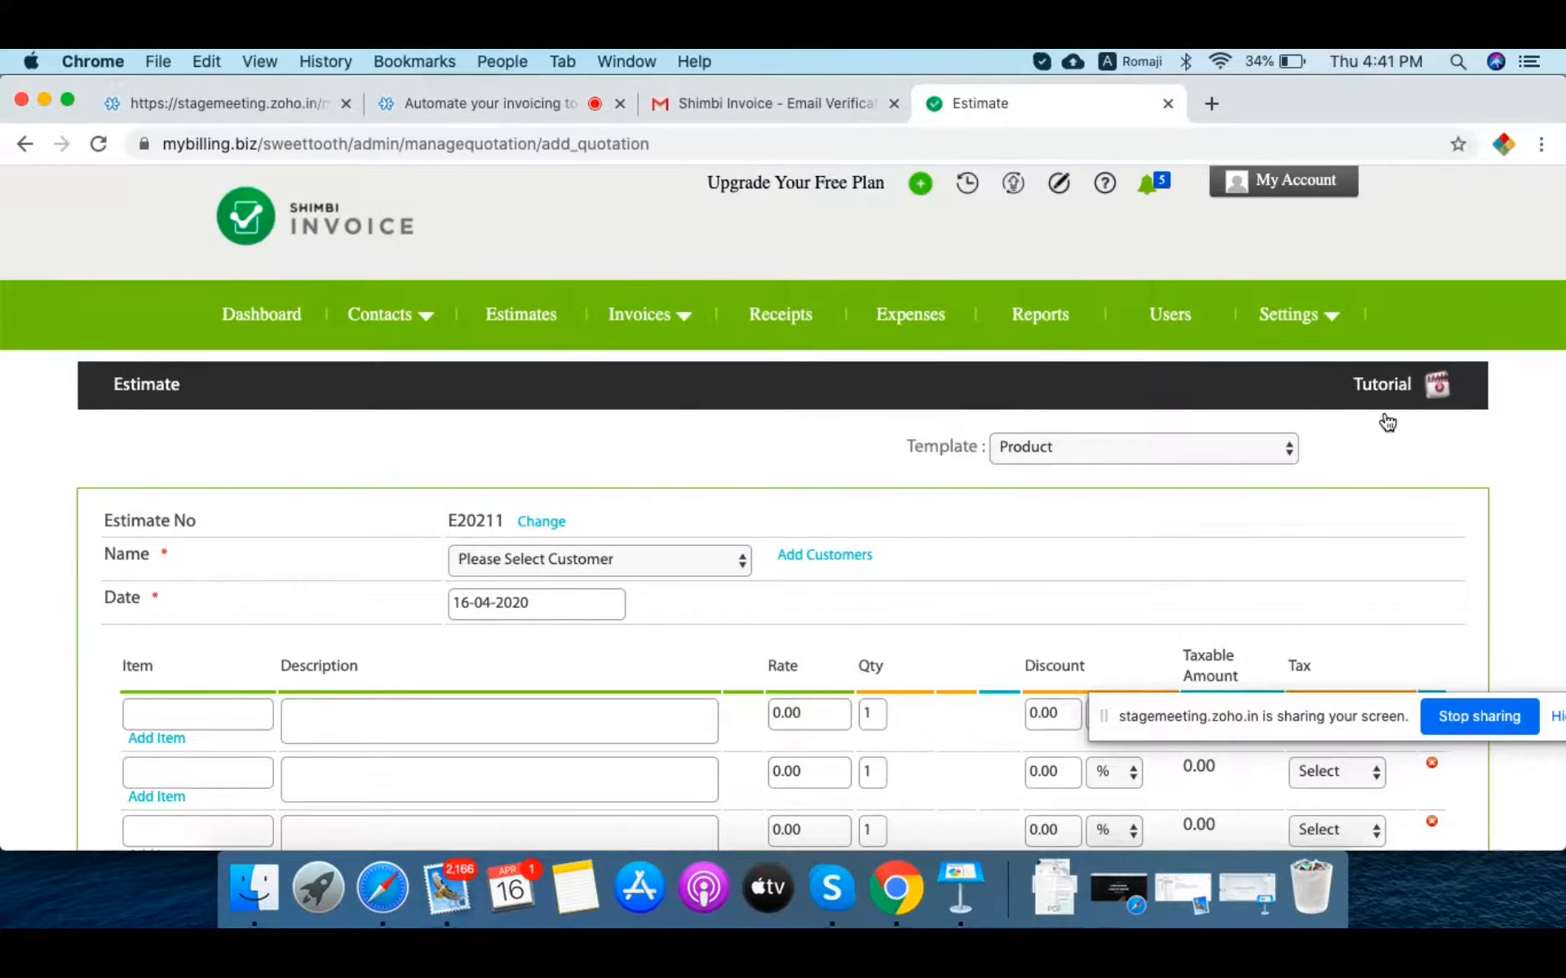
scroll(967, 577, "down", 3)
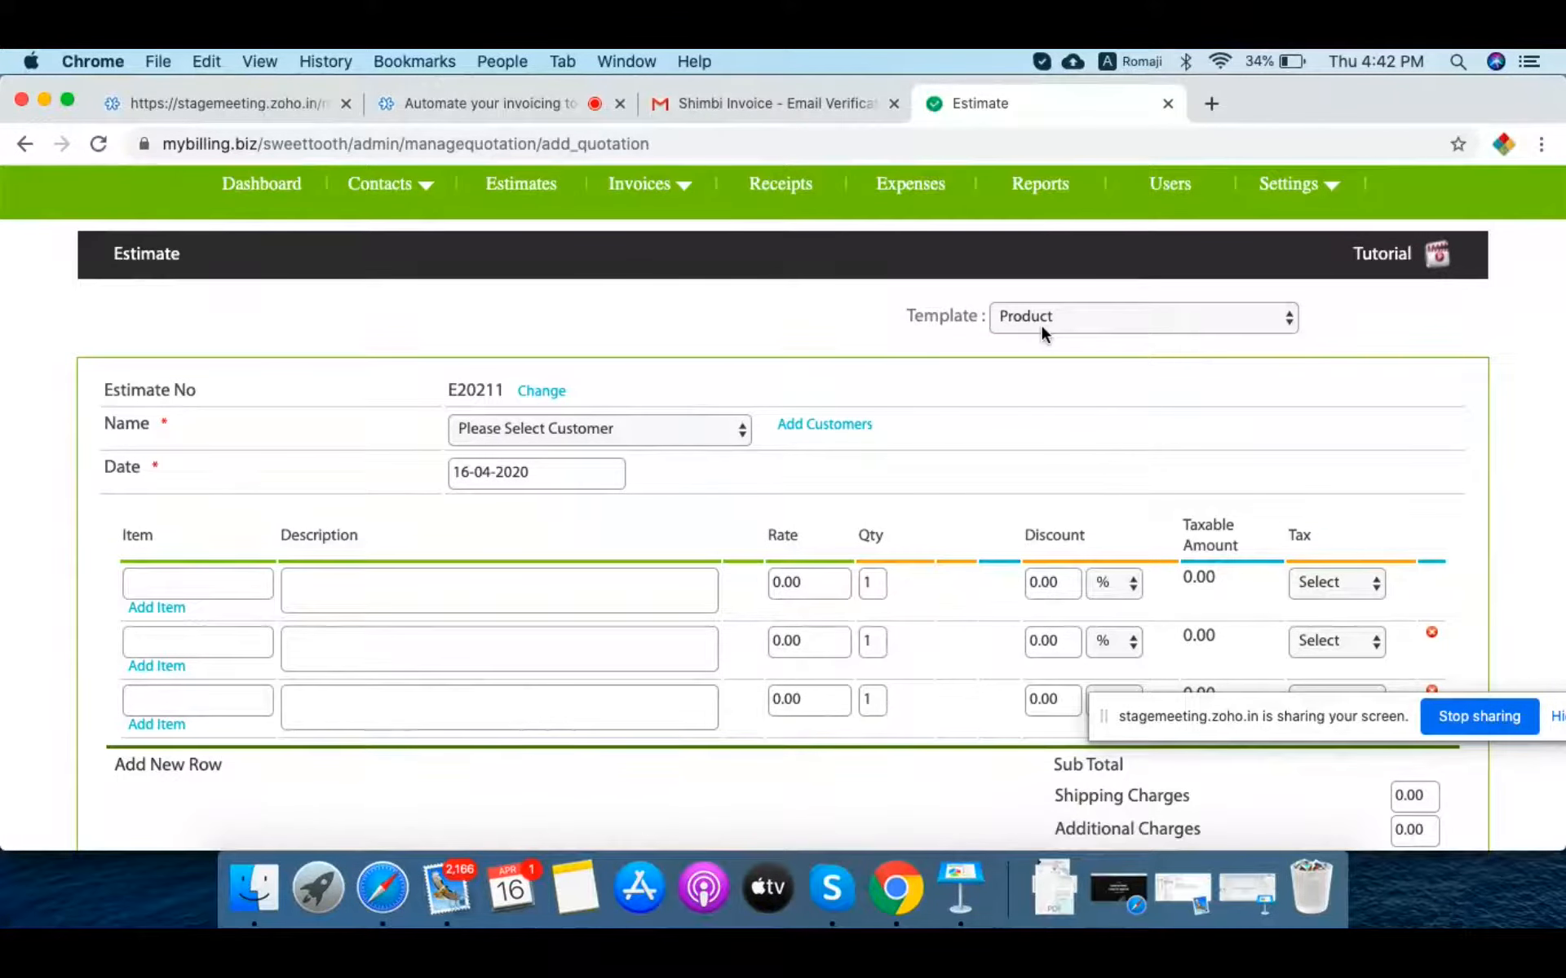
left_click(657, 428)
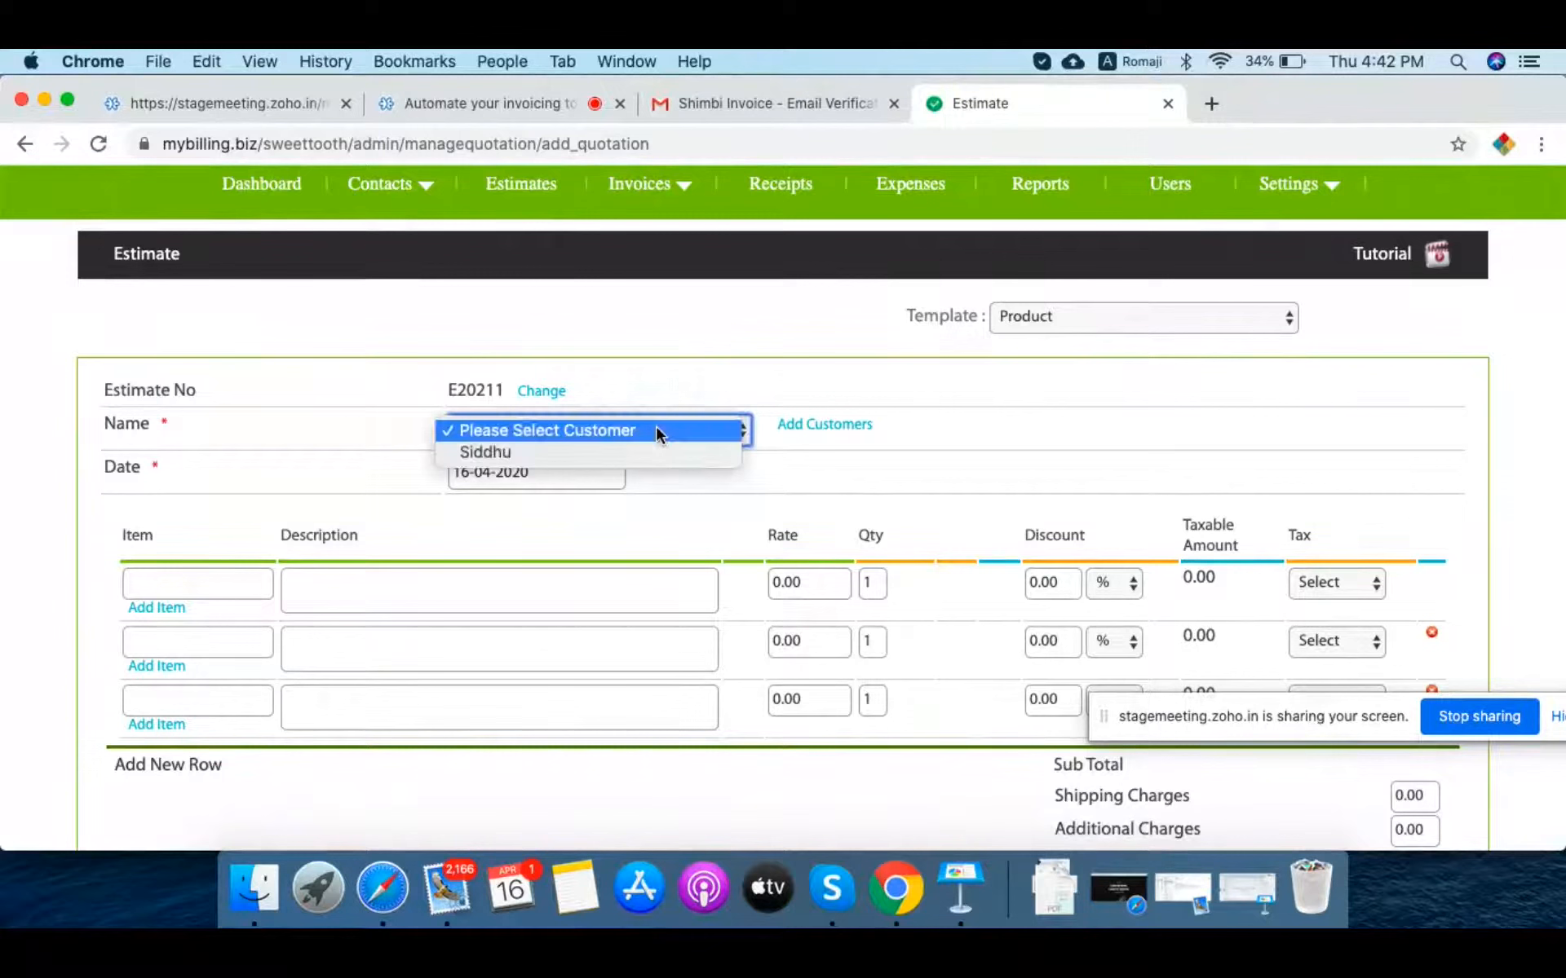
left_click(621, 451)
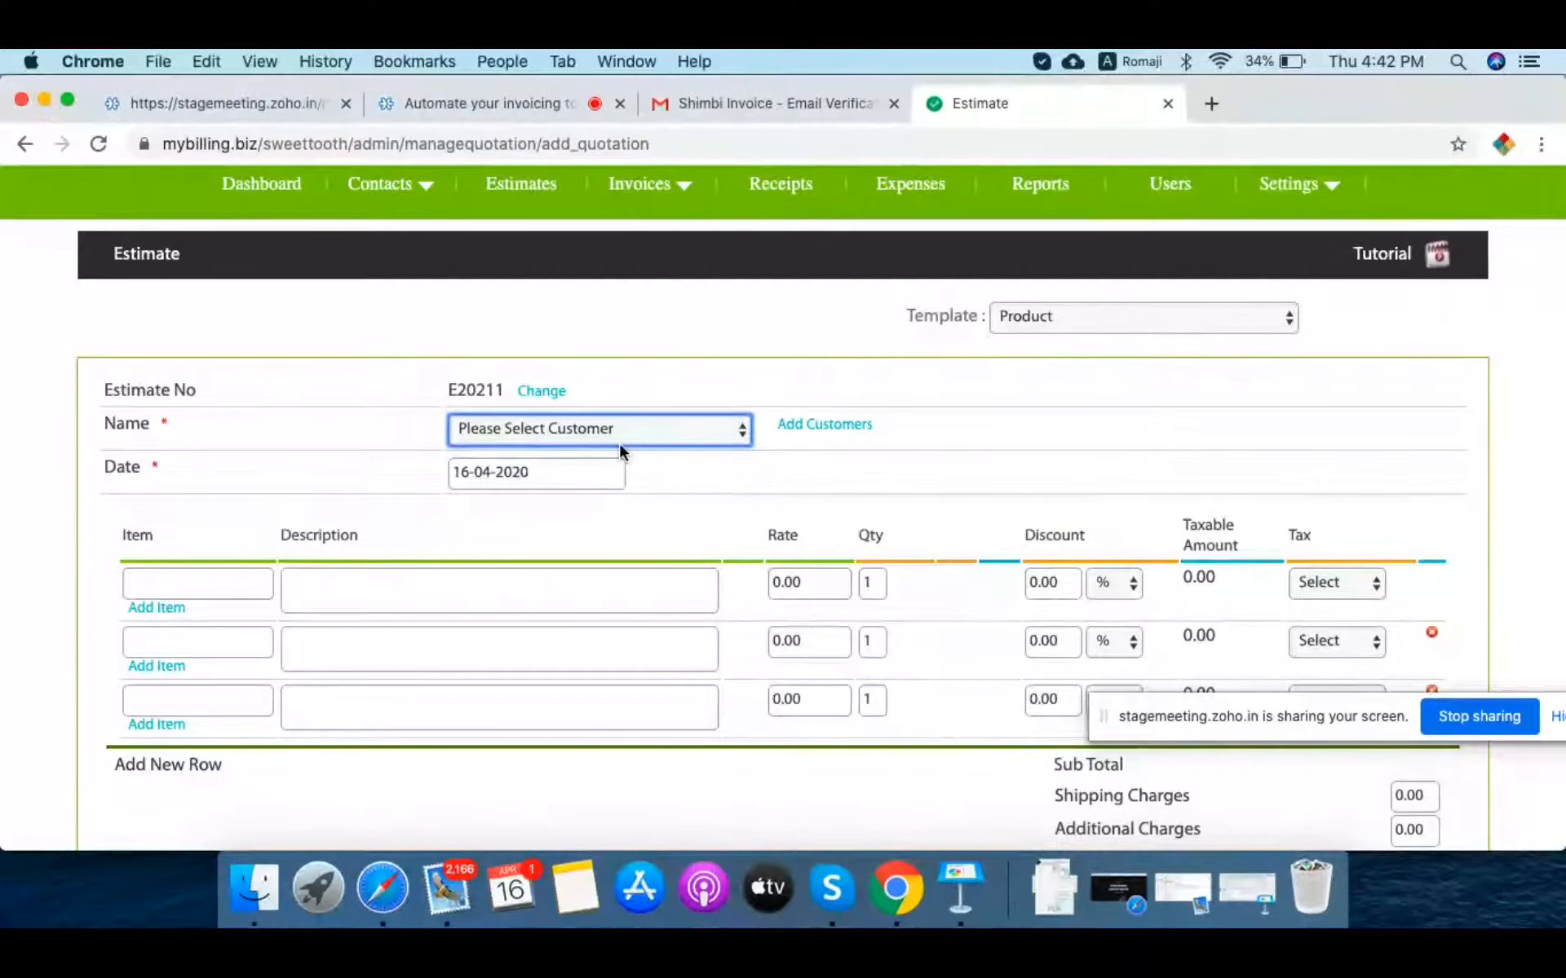
Step: Leave the estimate template as Product and go to Settings > Templates
left_click(1088, 320)
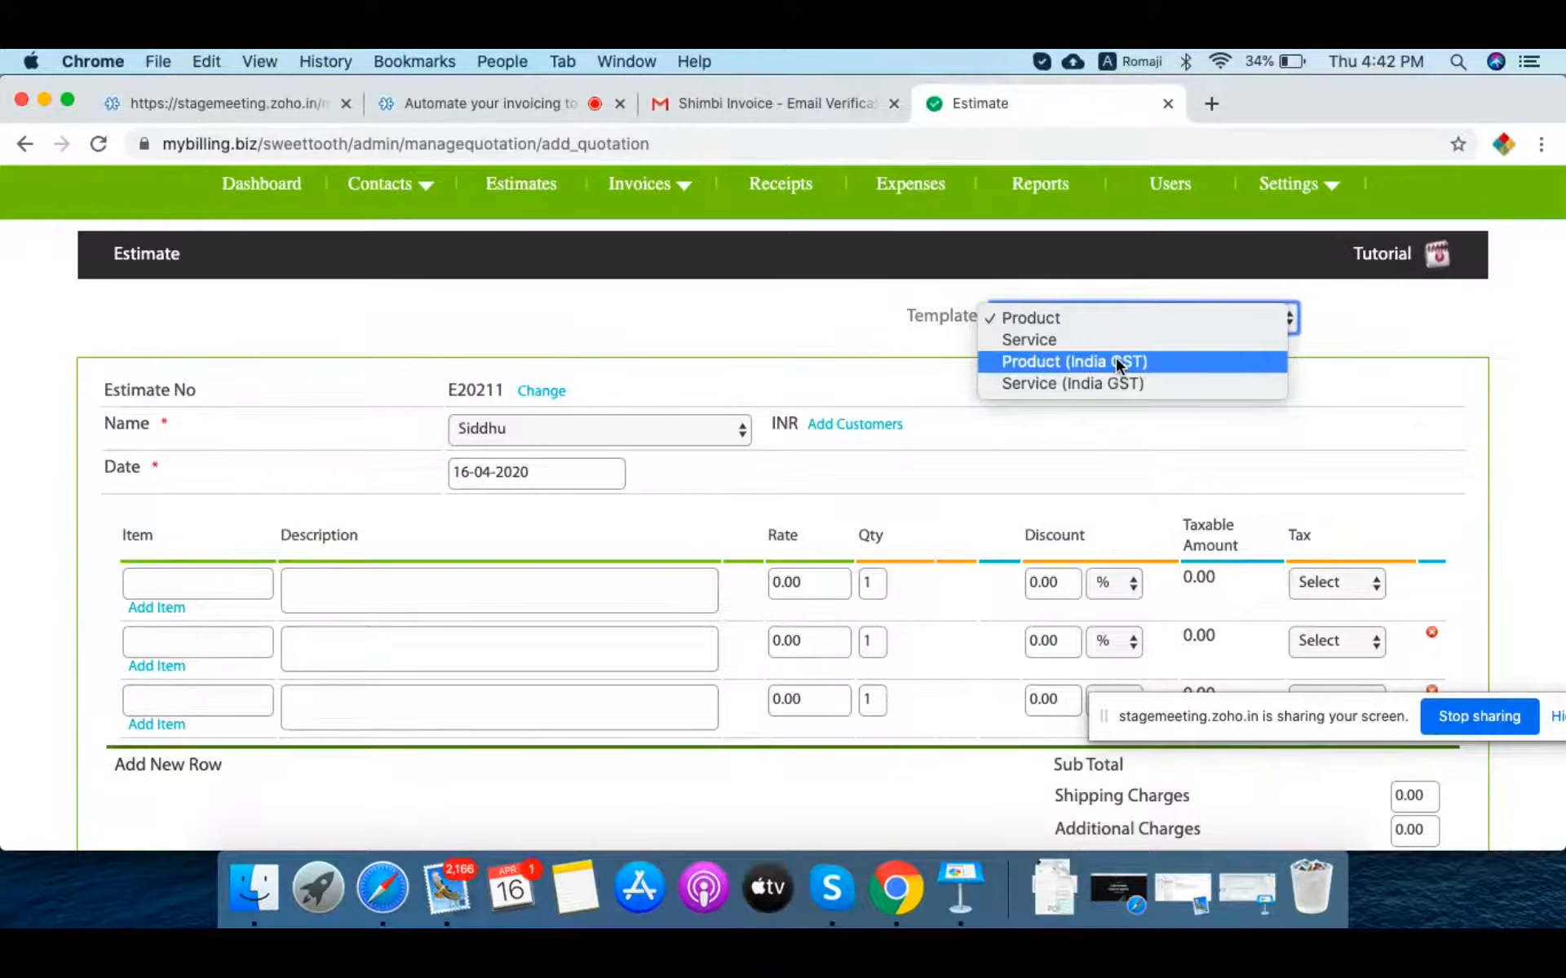
left_click(825, 306)
scroll(822, 310, "up", 3)
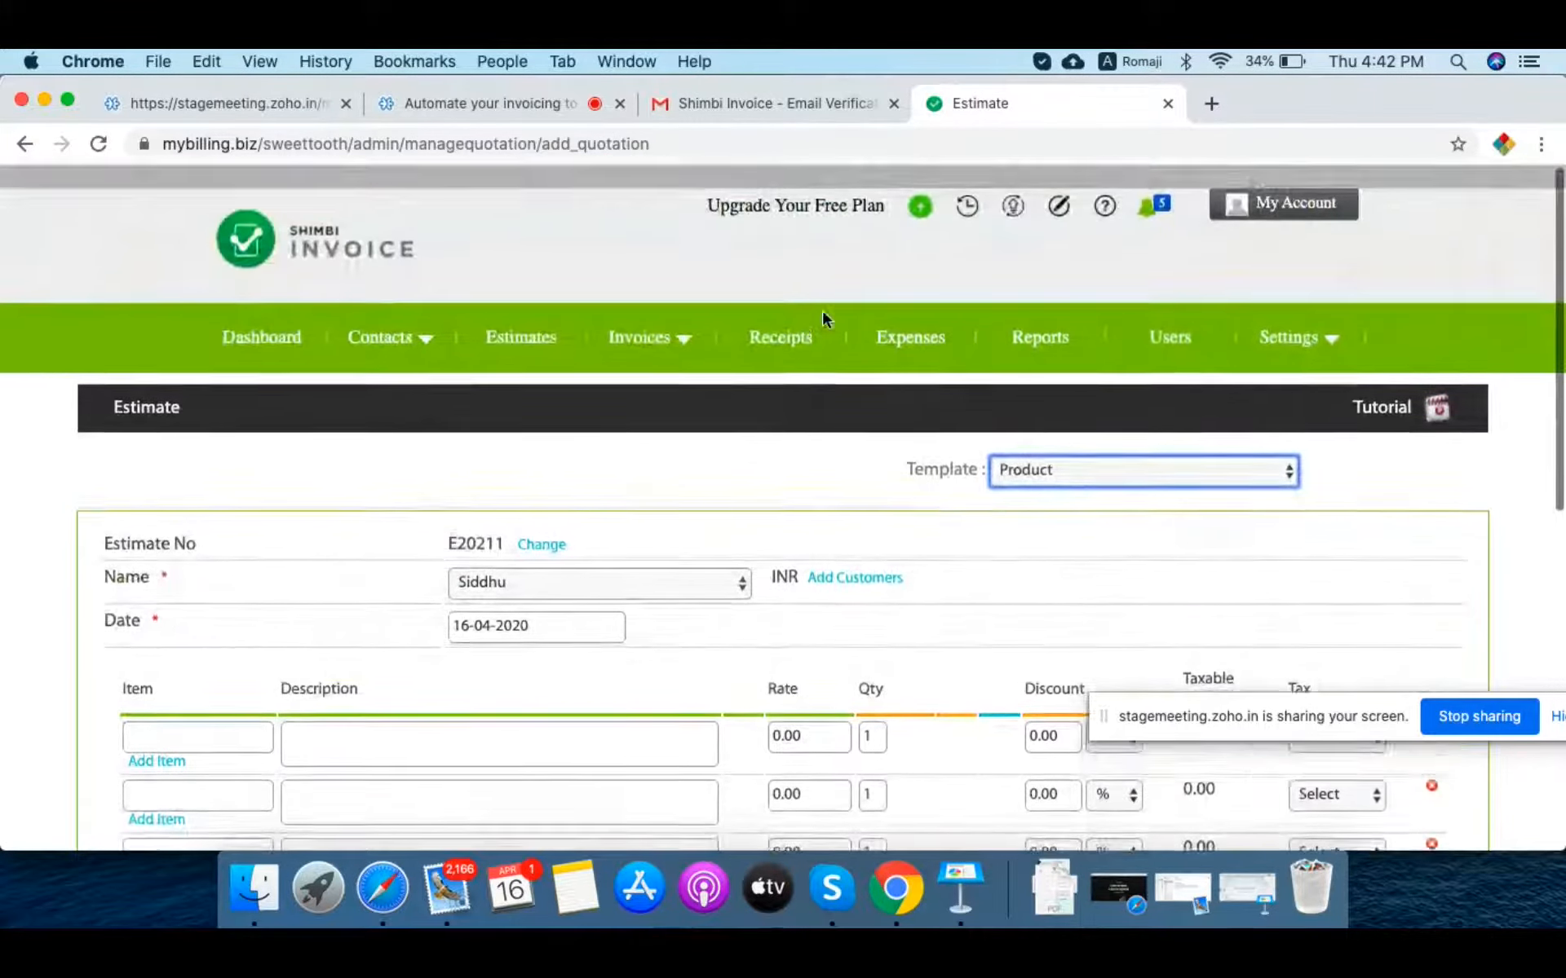
scroll(822, 310, "down", 1)
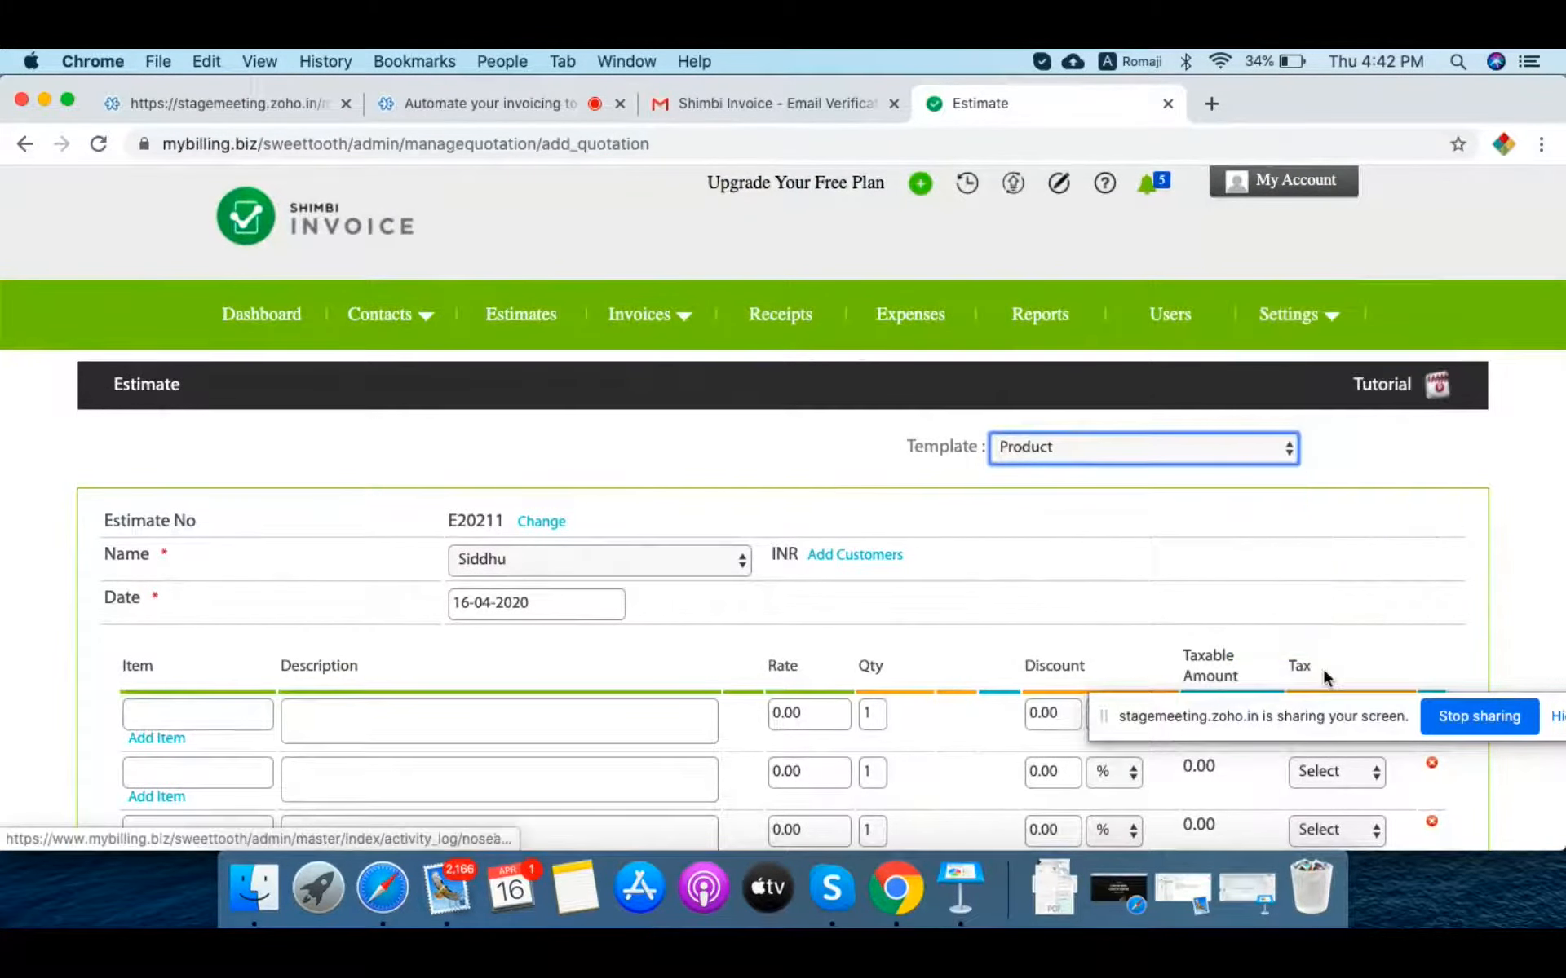
mouse_move(1288, 314)
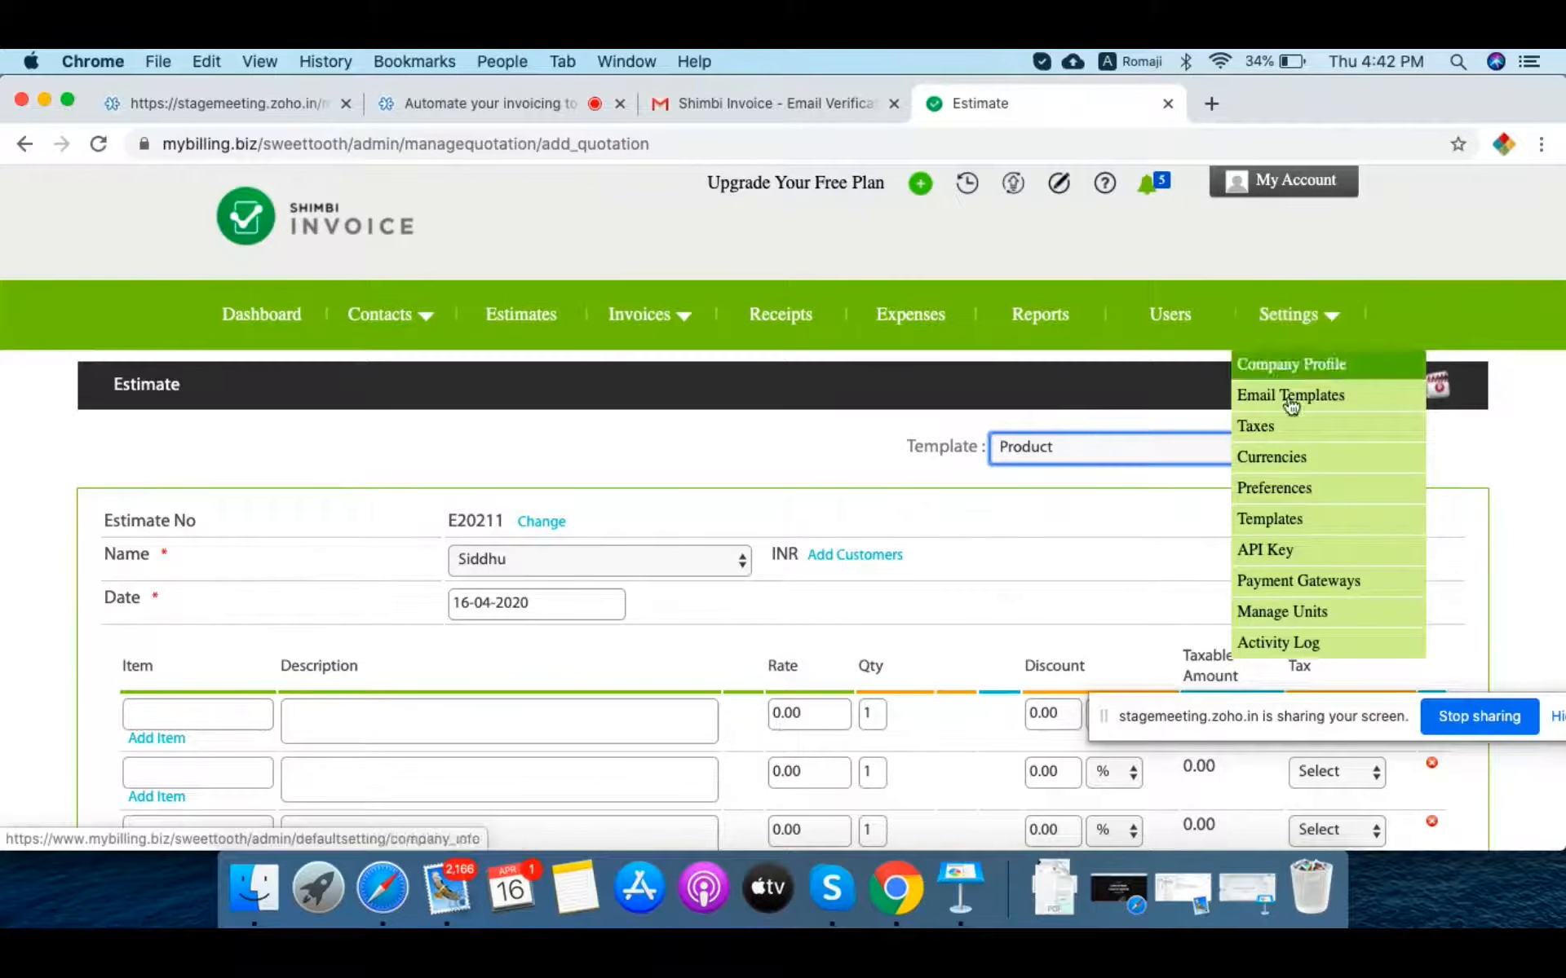
left_click(1271, 522)
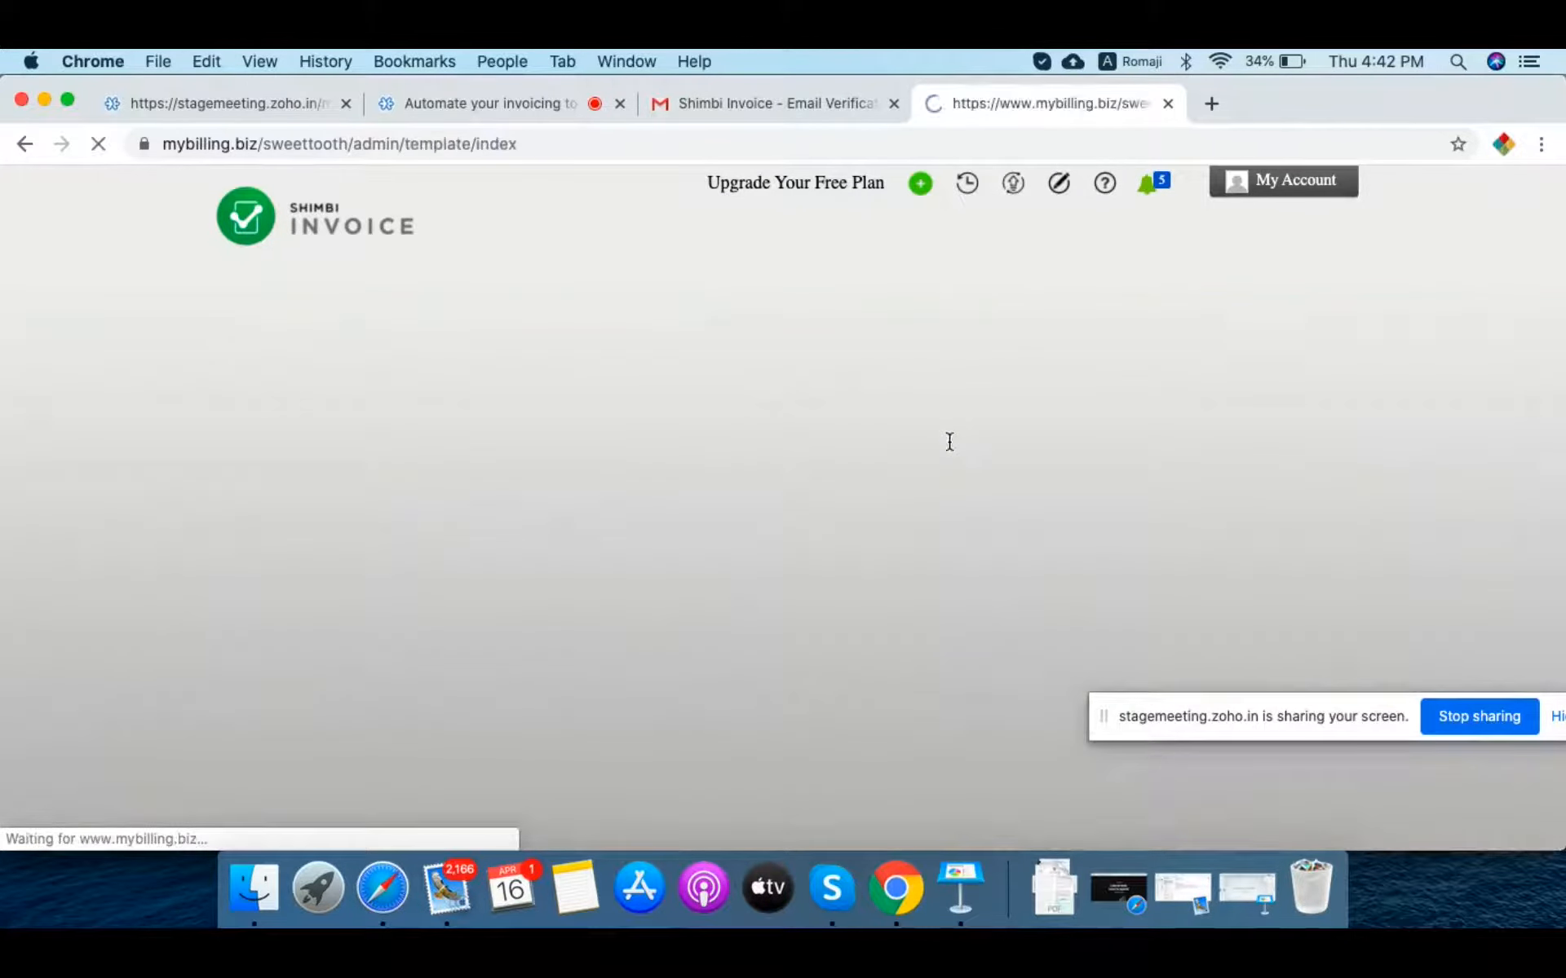
Step: Save Service (India GST) as the template and start a fresh estimate E20211
scroll(812, 530, "down", 2)
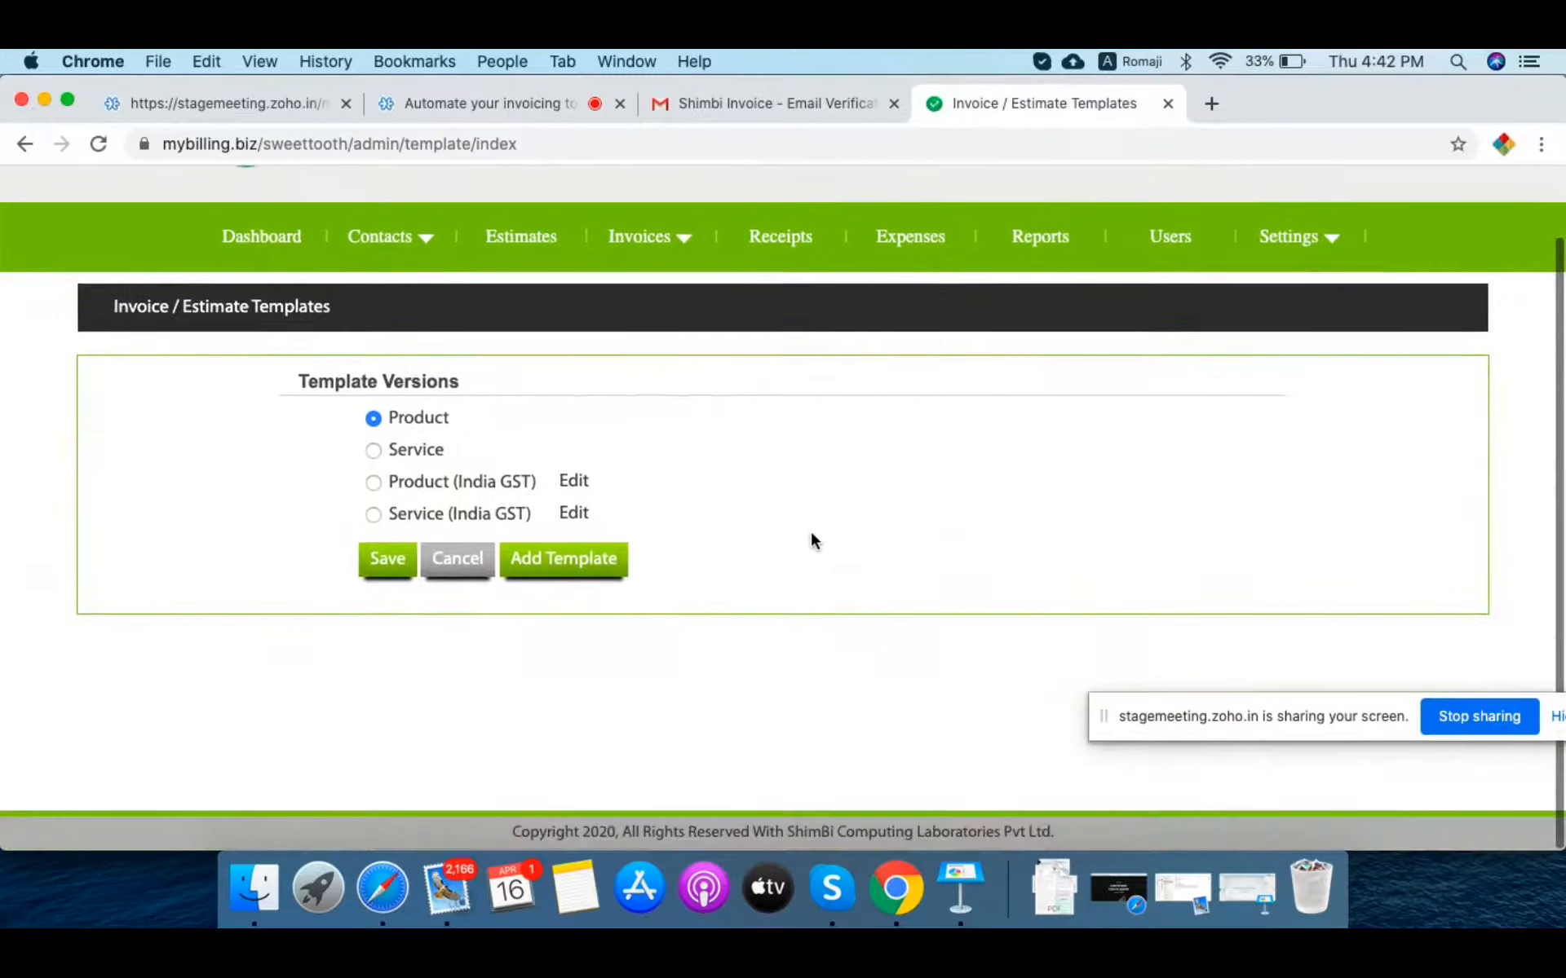
left_click(372, 483)
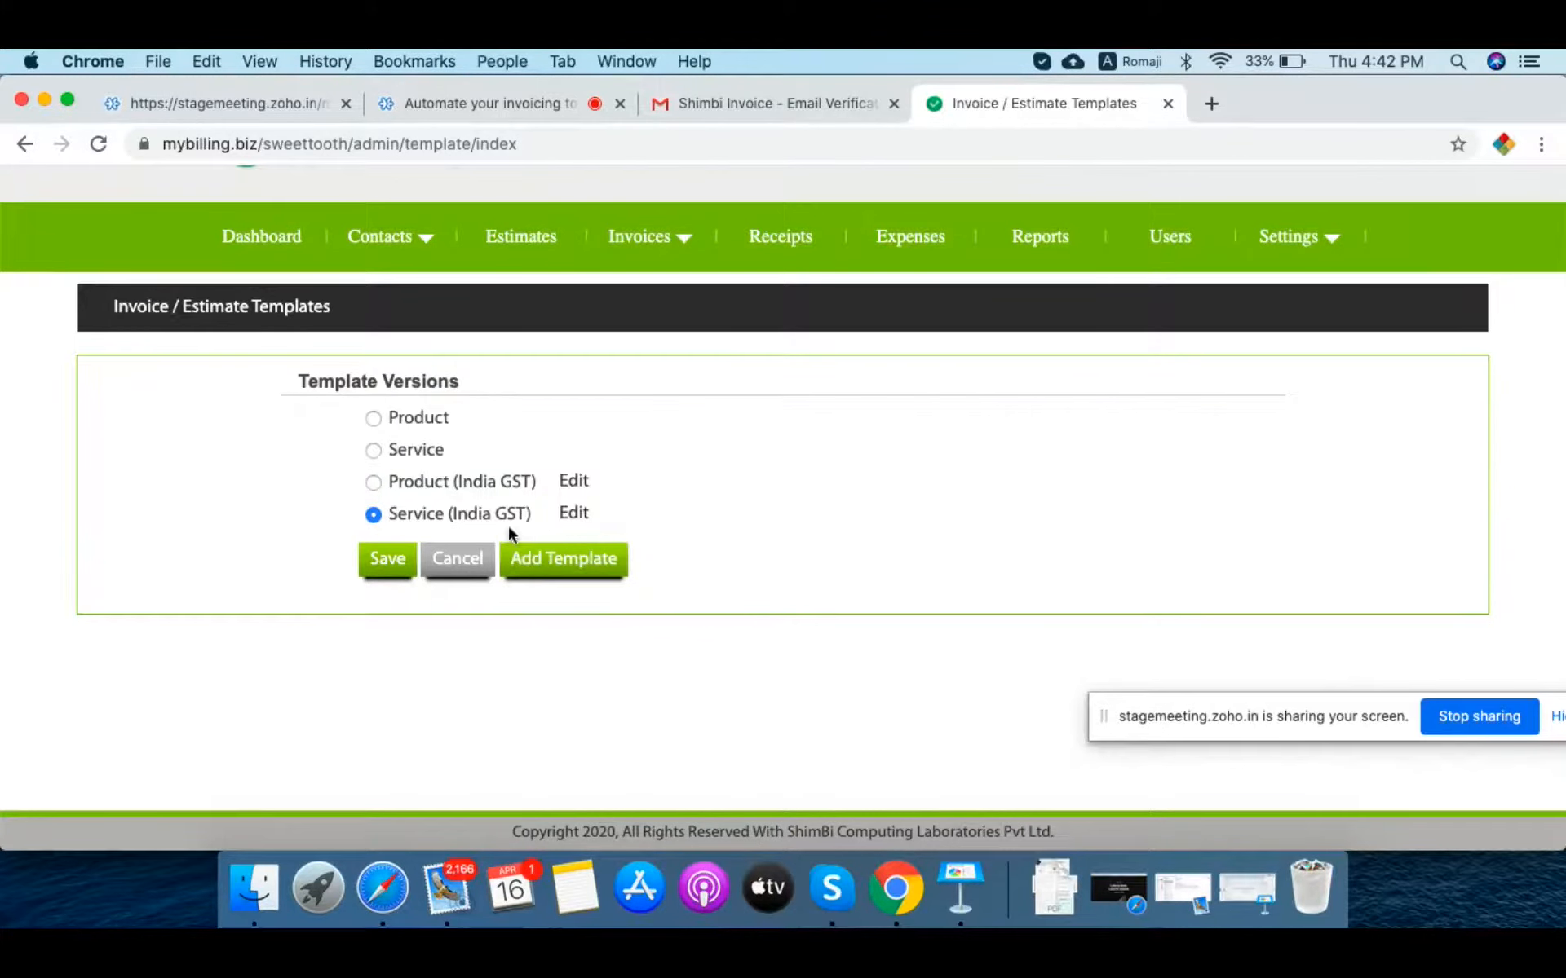
left_click(393, 559)
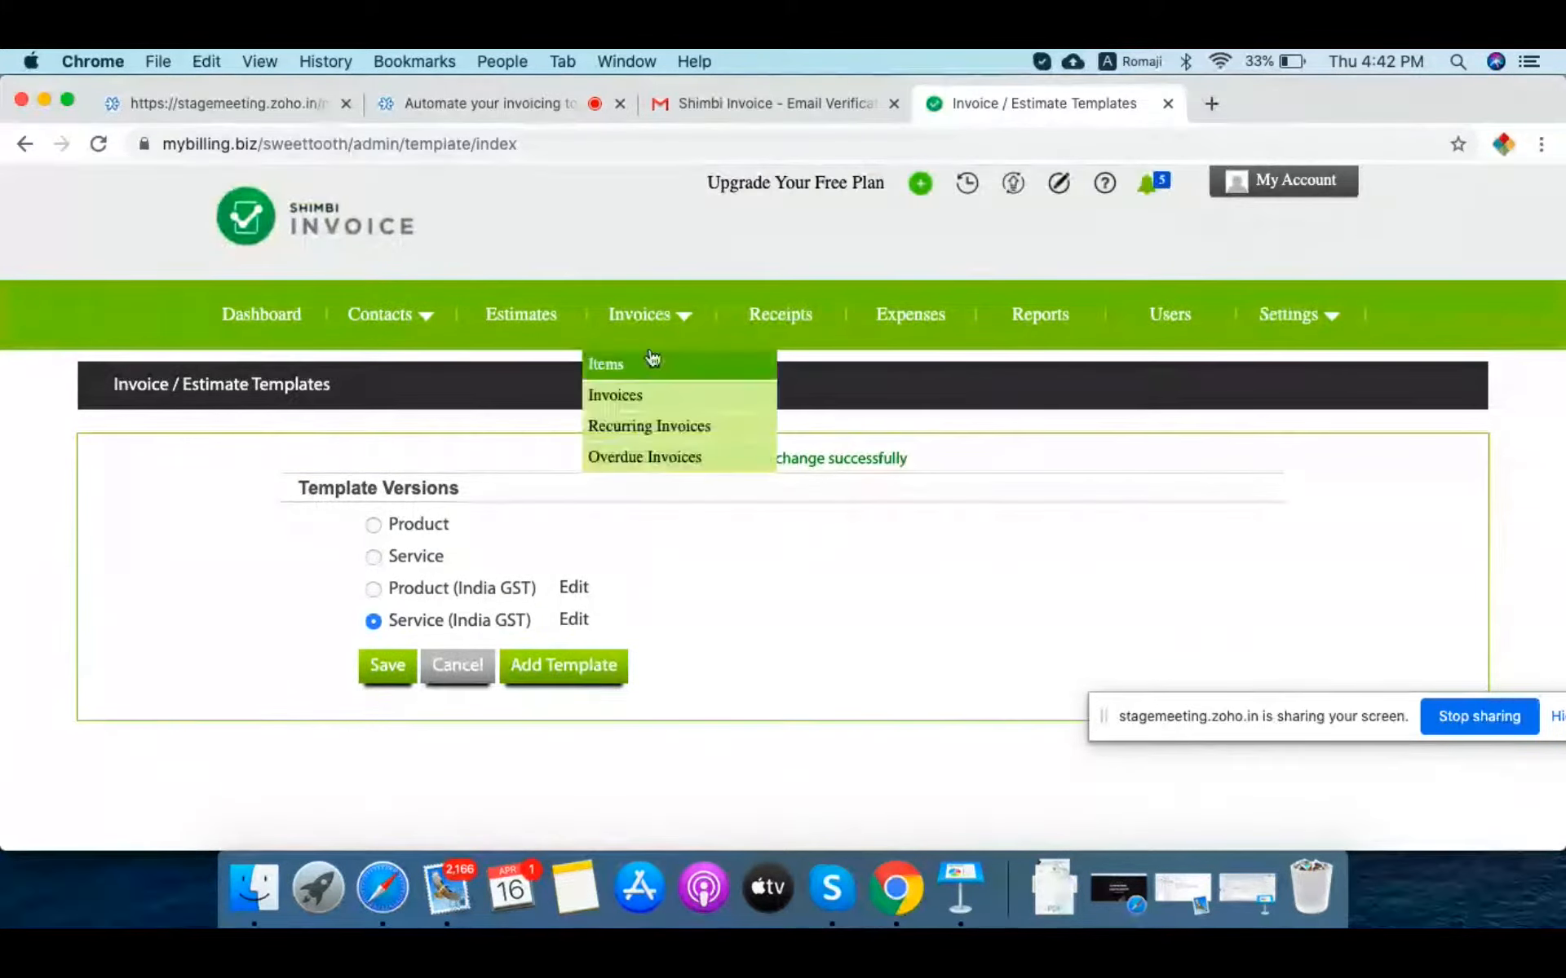
left_click(526, 318)
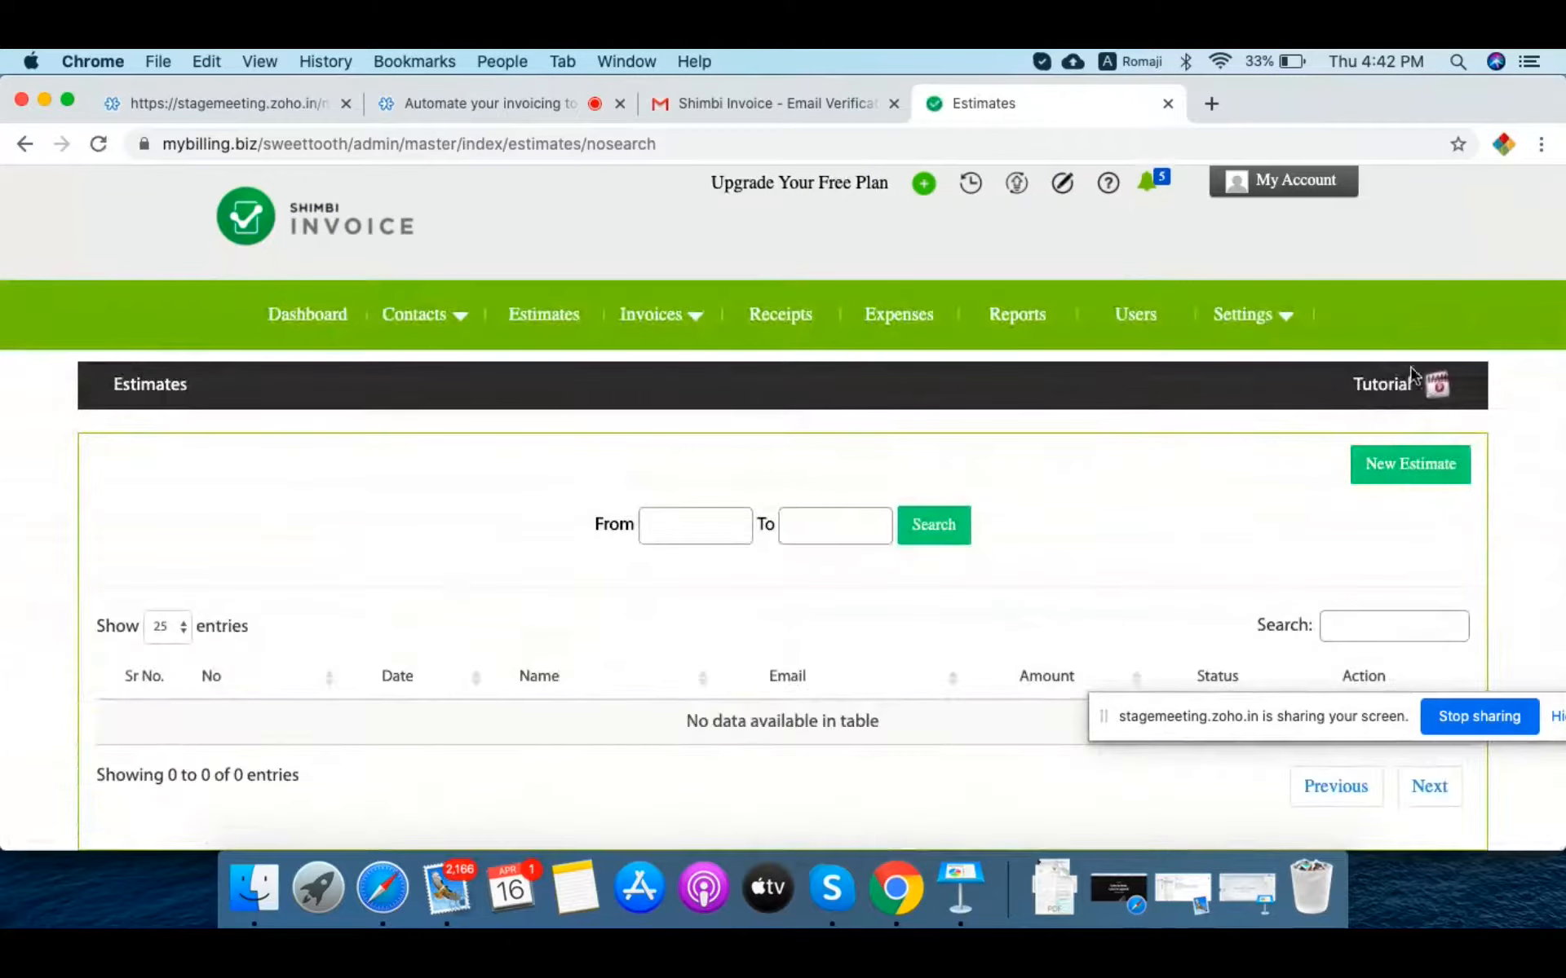
left_click(1419, 465)
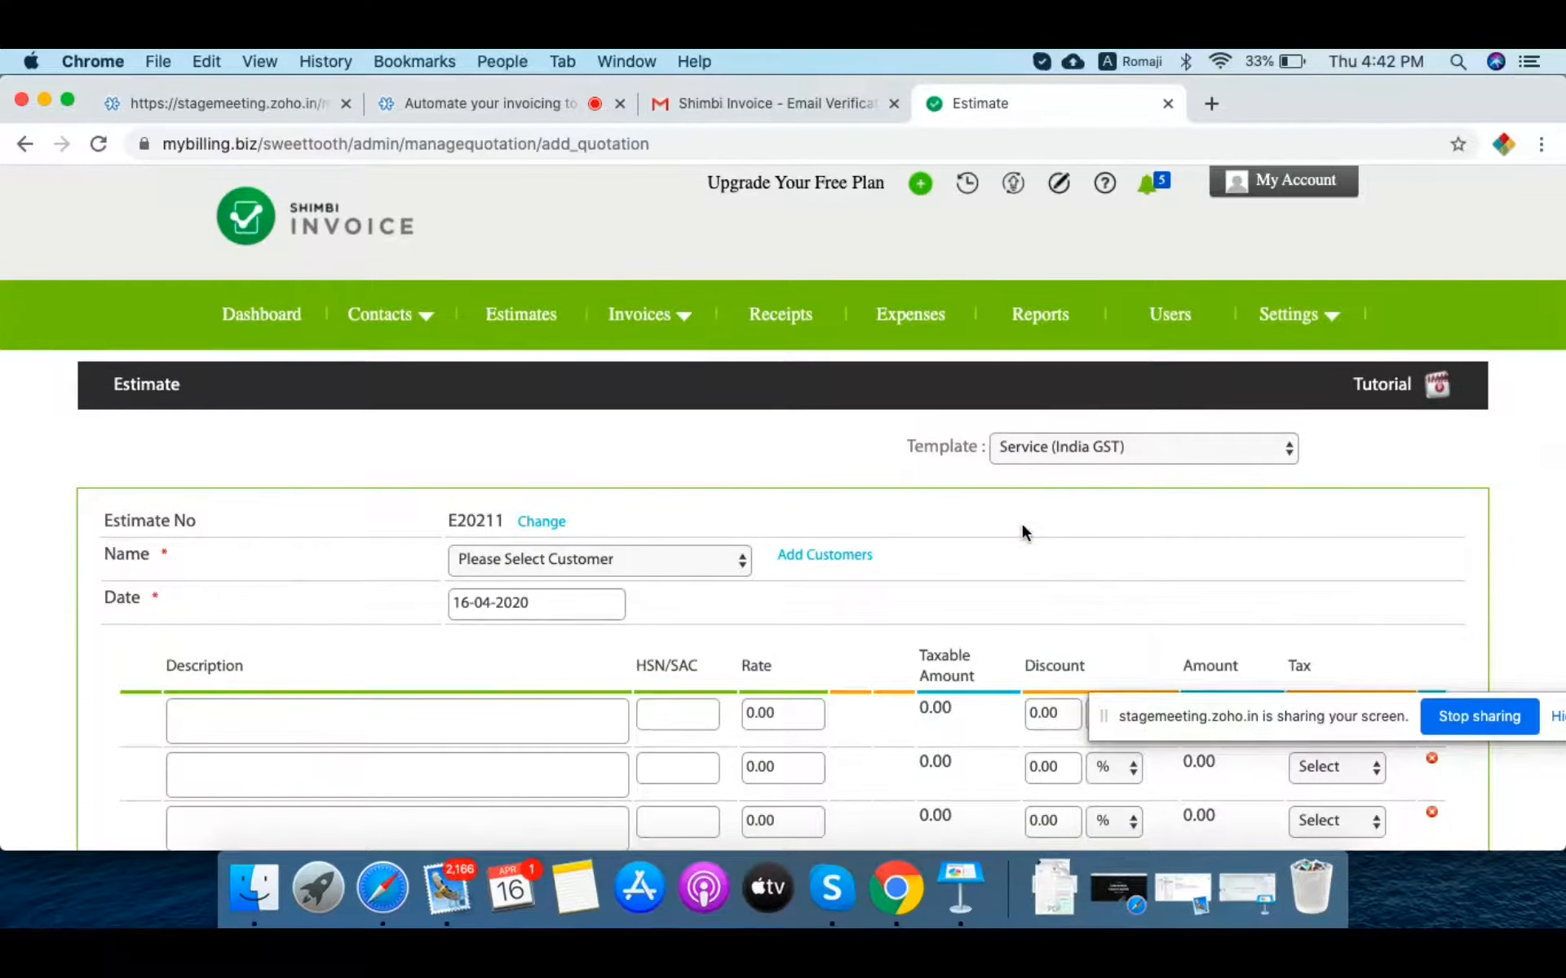
Step: Enter 'Large Fruit Cake of 5 KG on 4th May 2020' as the first line's description
scroll(1023, 526, "down", 3)
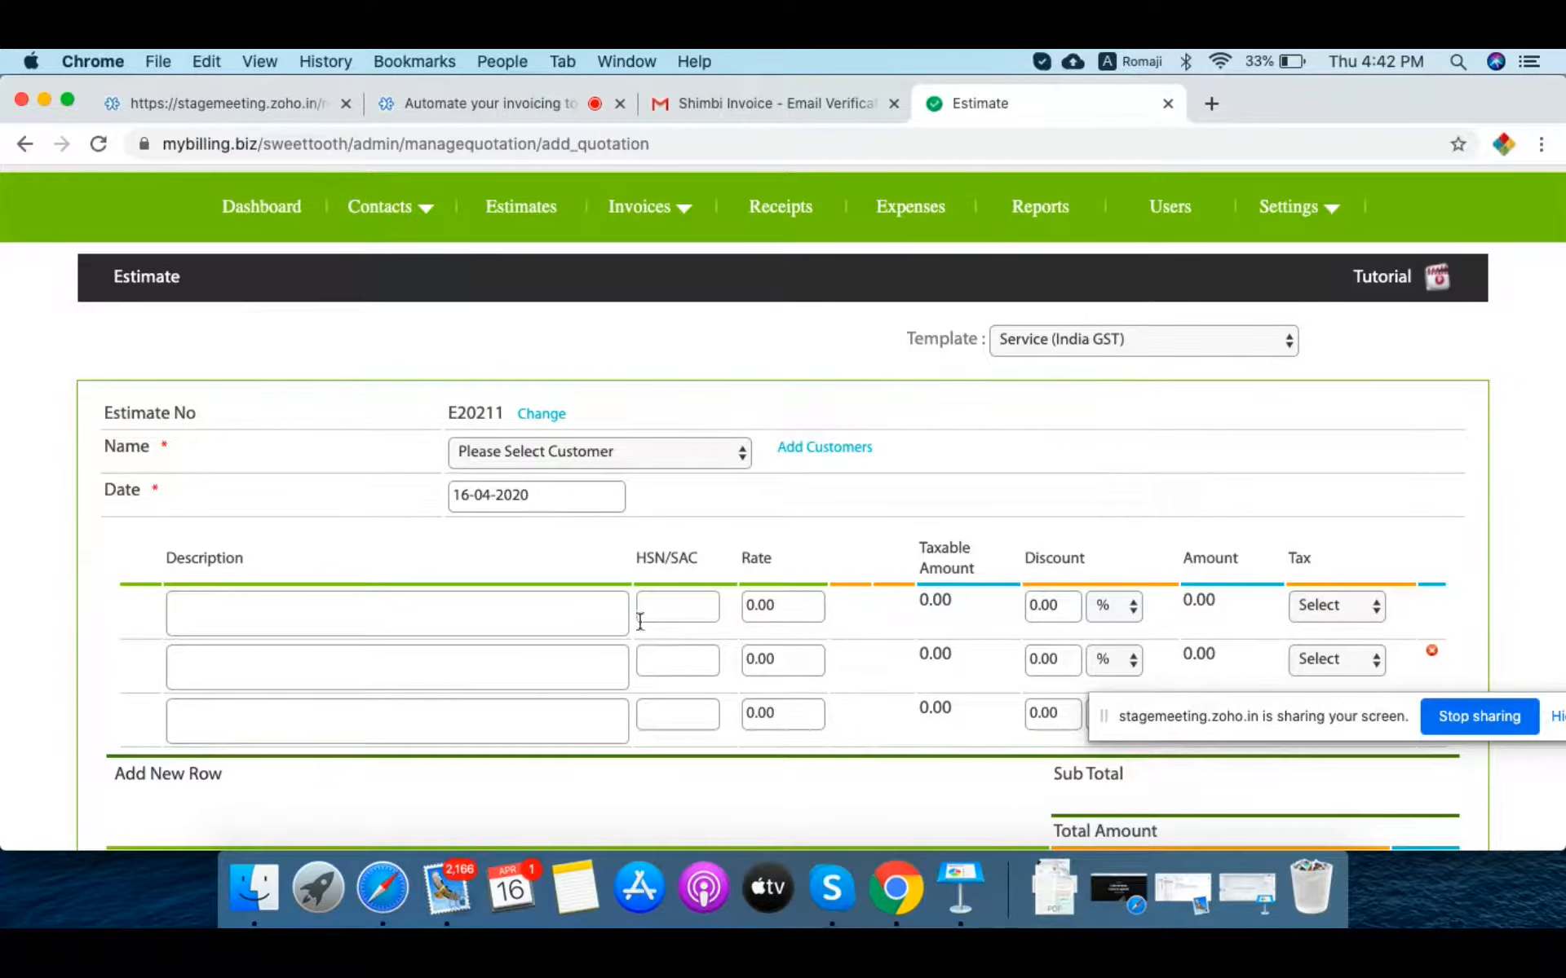
mouse_move(1329, 232)
scroll(307, 657, "down", 3)
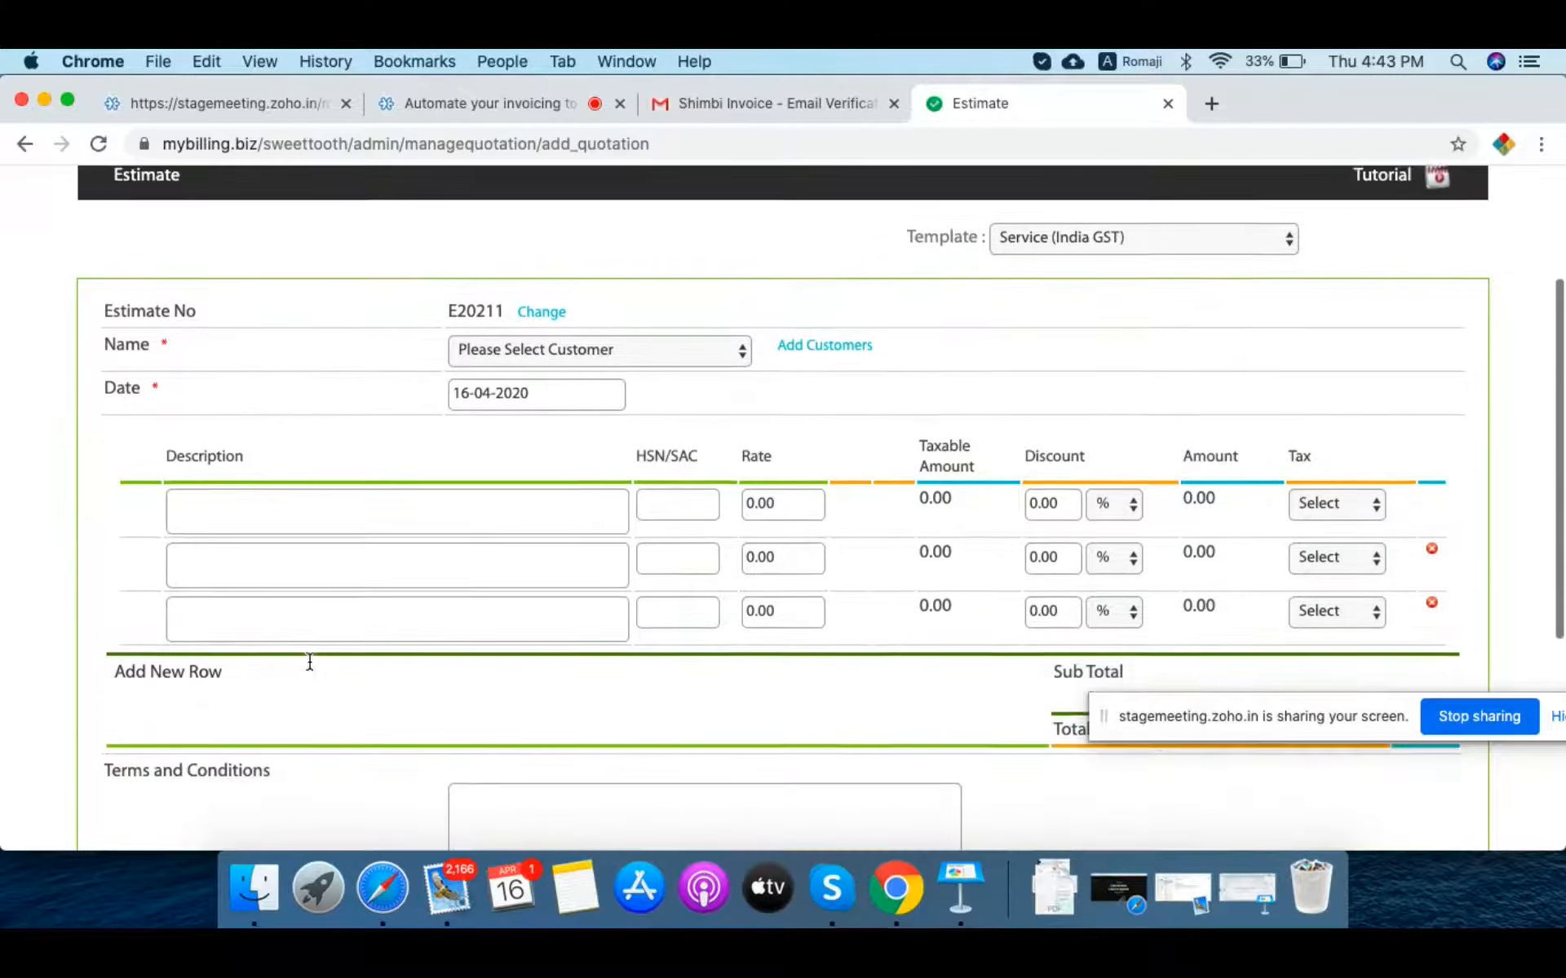
left_click(252, 504)
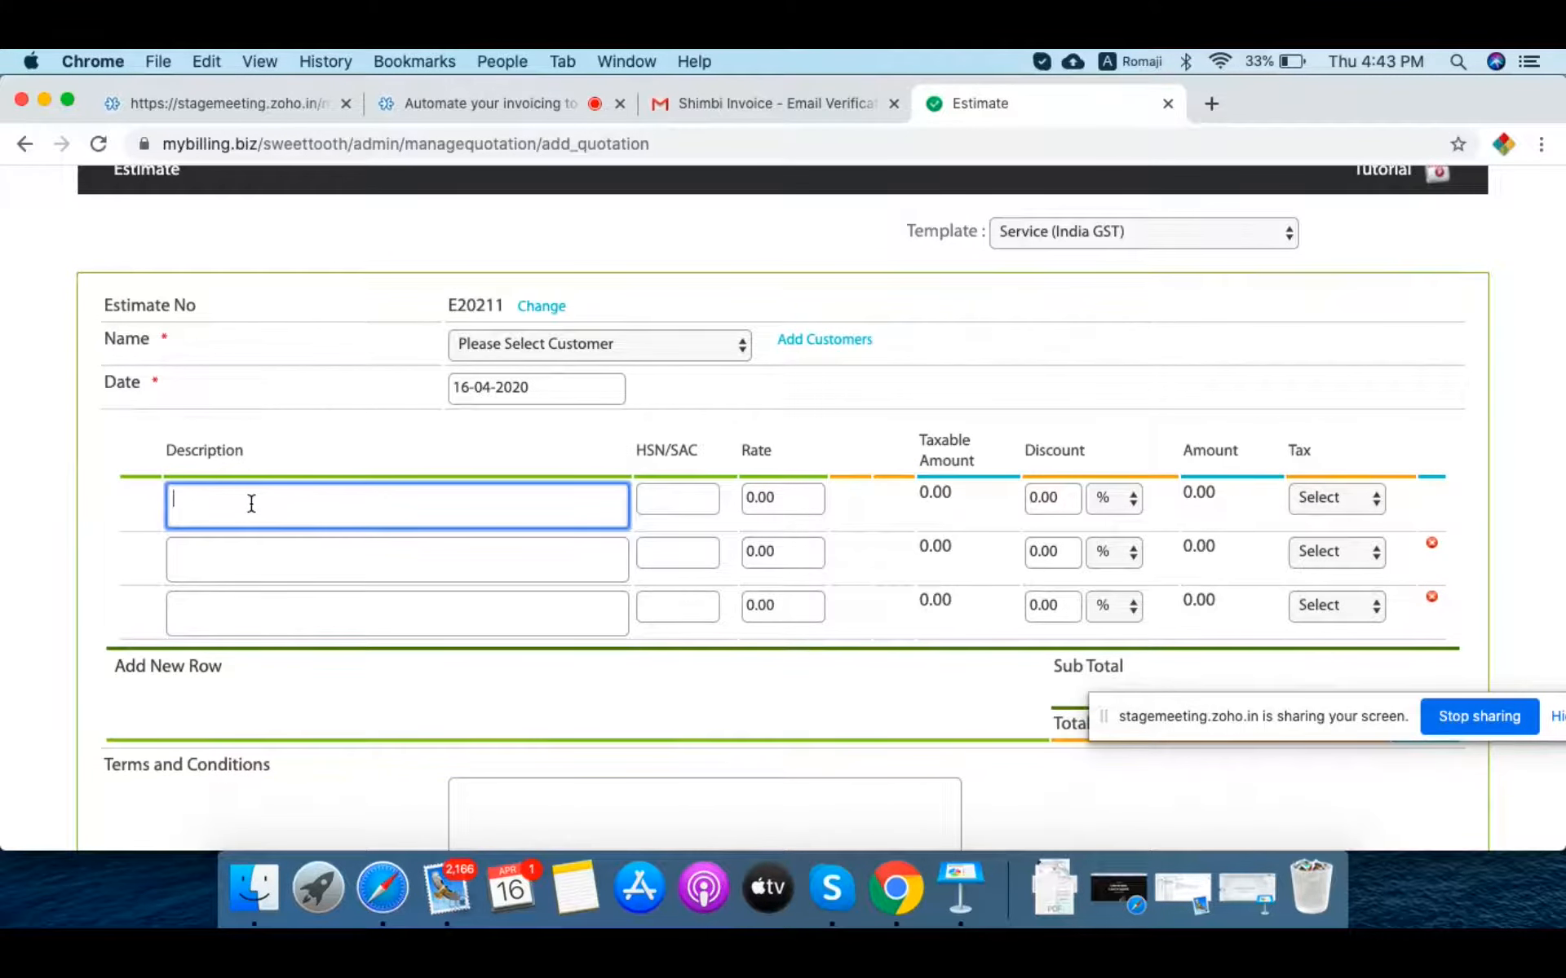
type("Large Fruit Cake of 5 KG on 24")
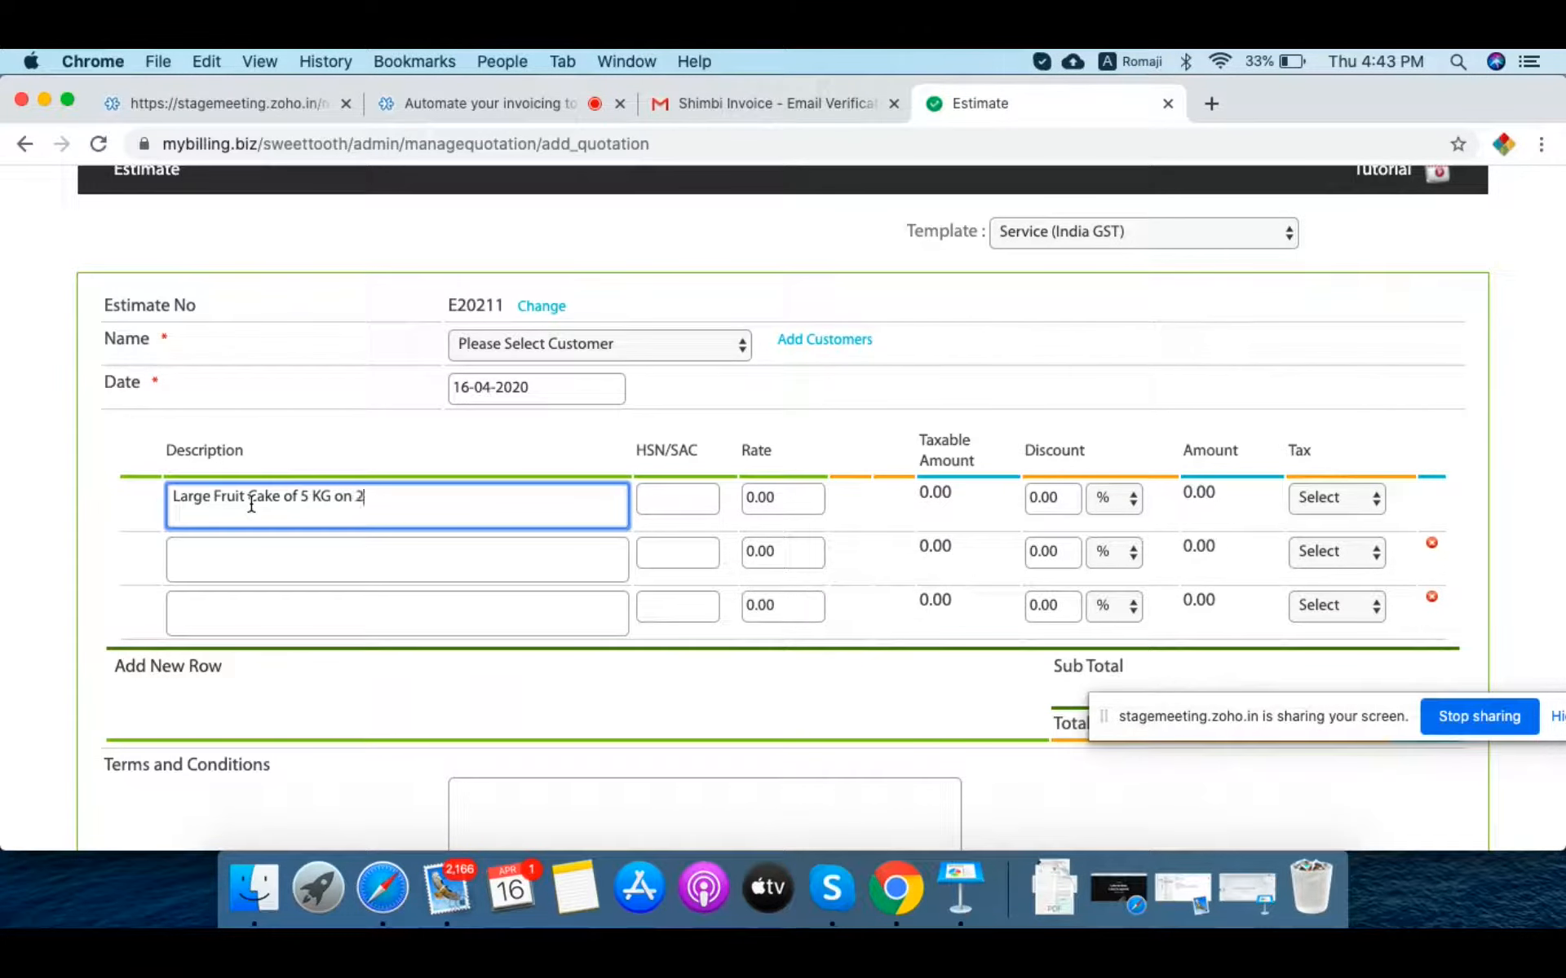
key("BackSpace")
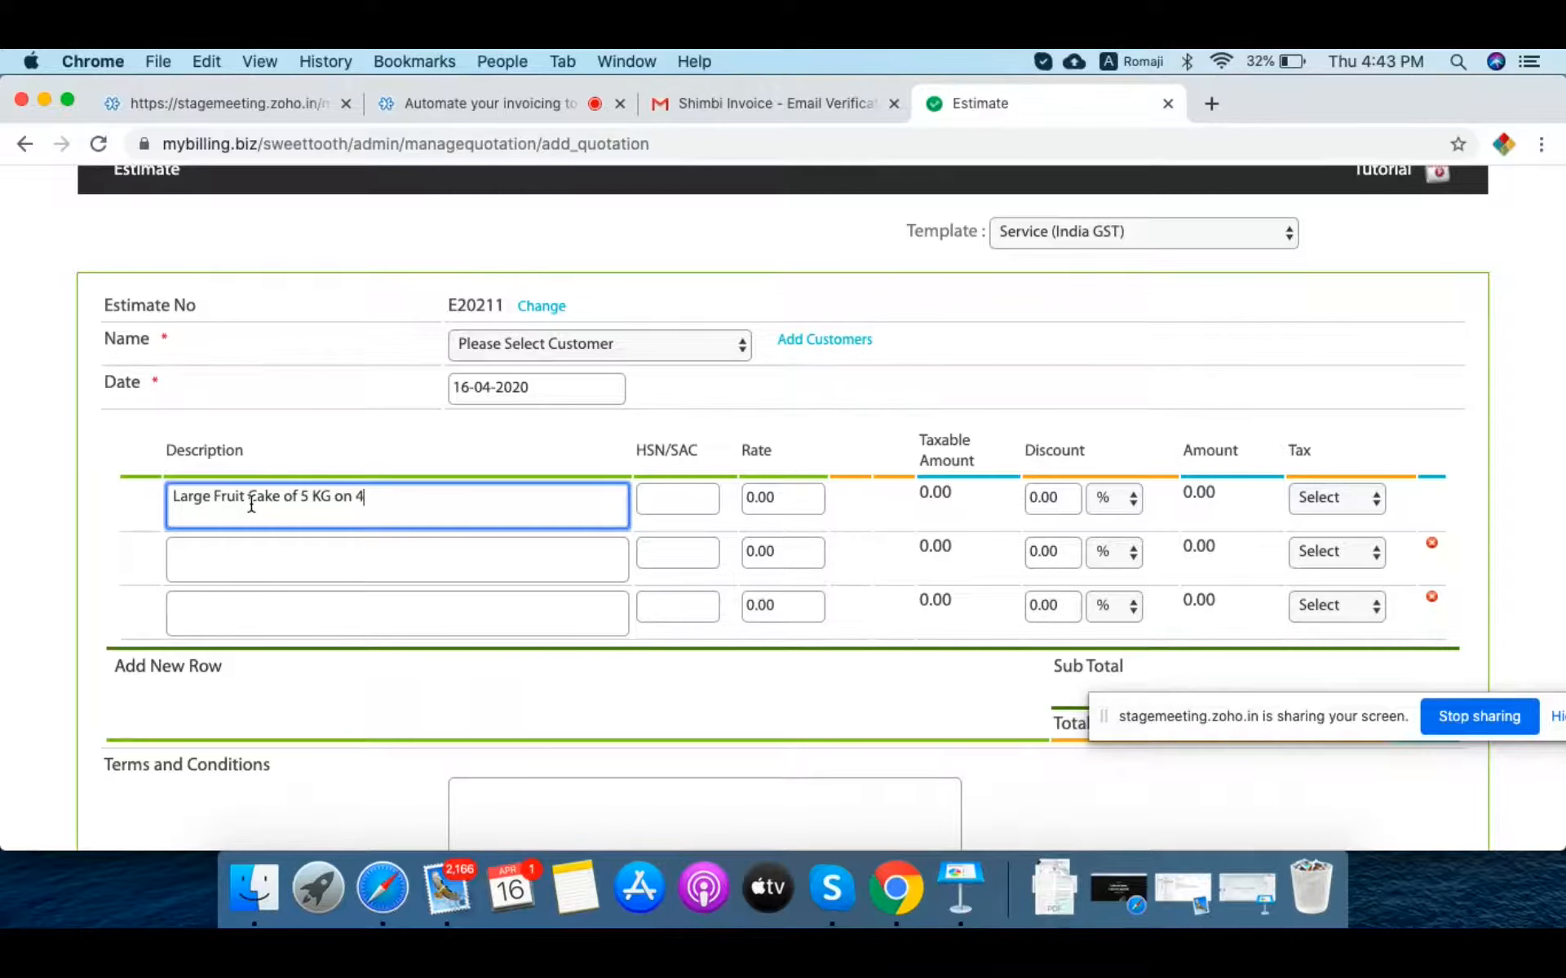
type("th May 2020")
Step: Set the first line's rate to 5000 and discount to 5%, giving 4750.00
key("Tab")
key("Tab")
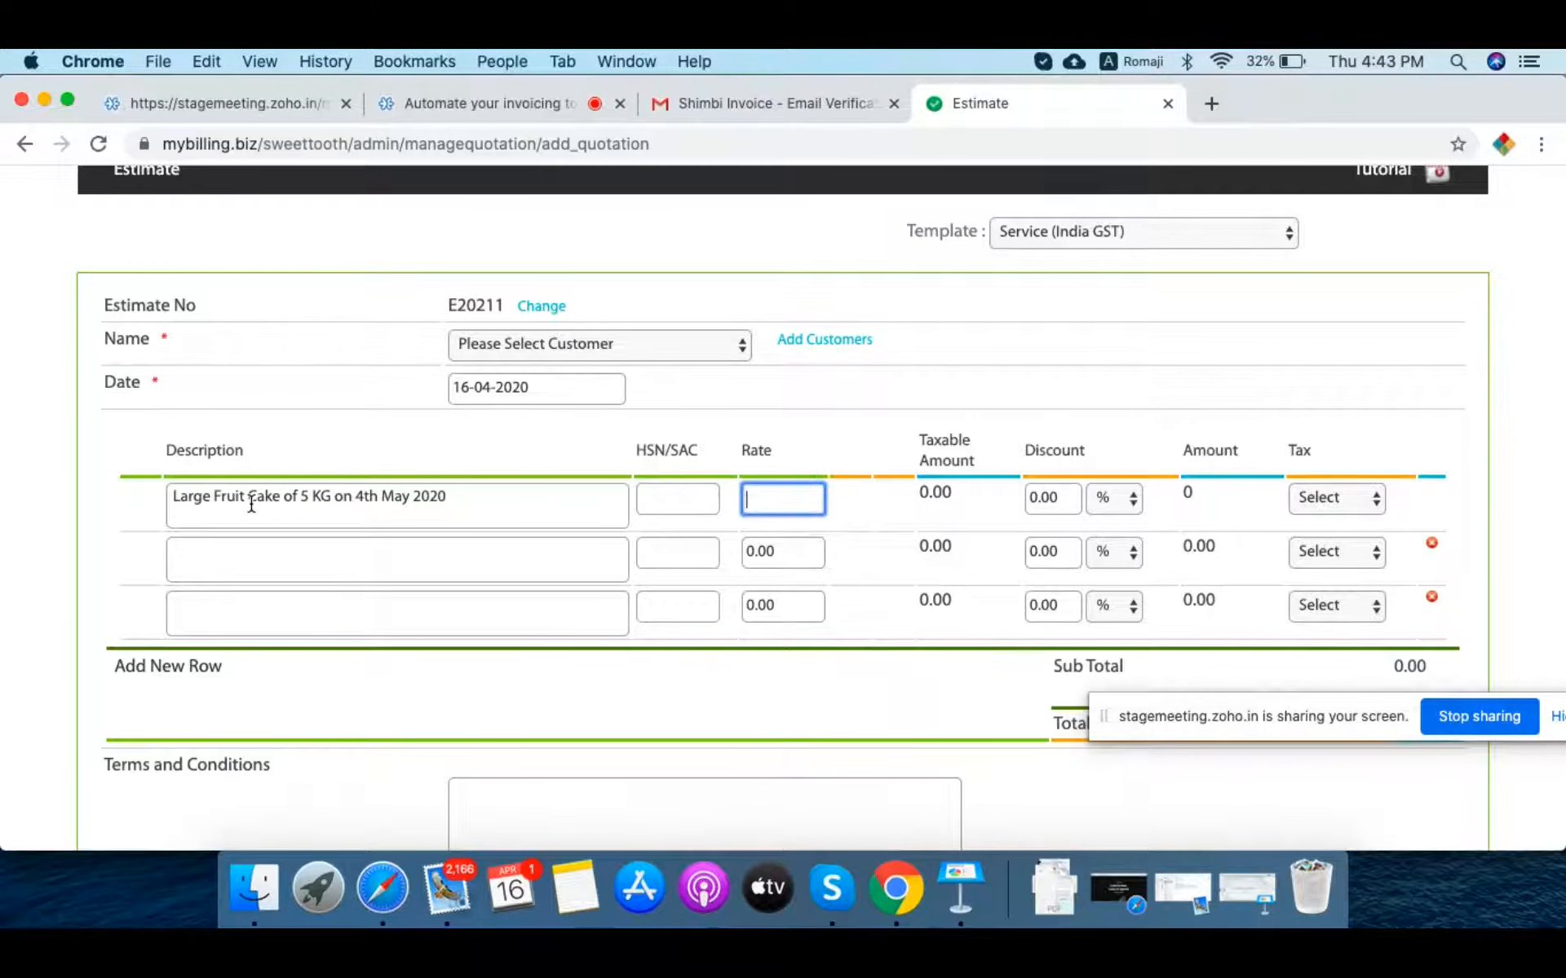
type("5000")
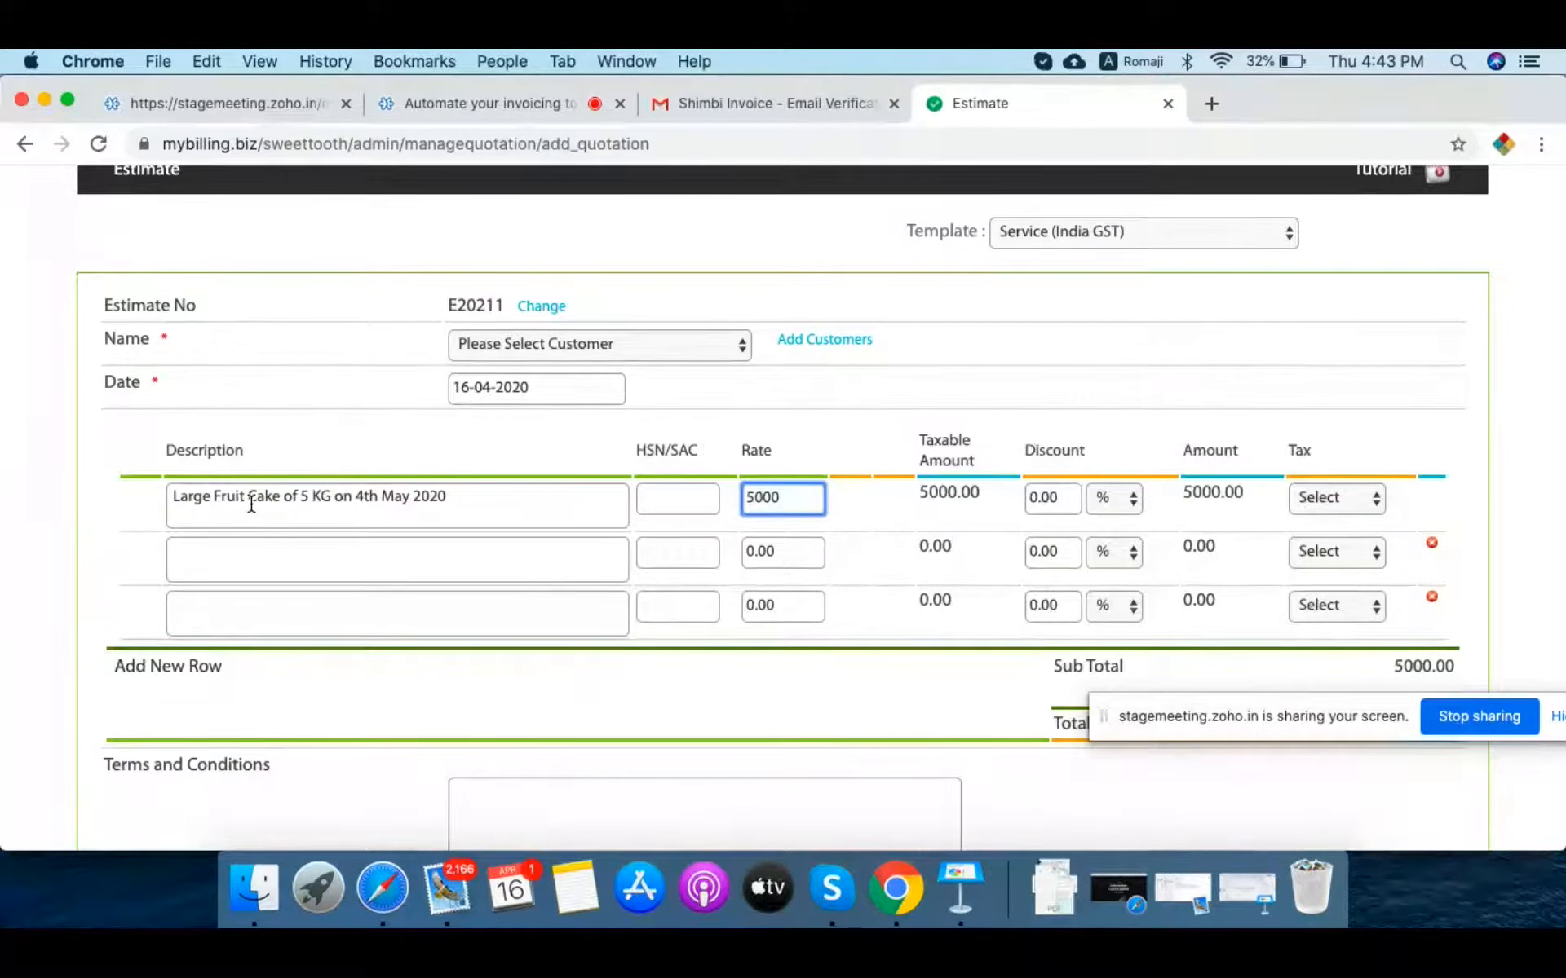
key("Tab")
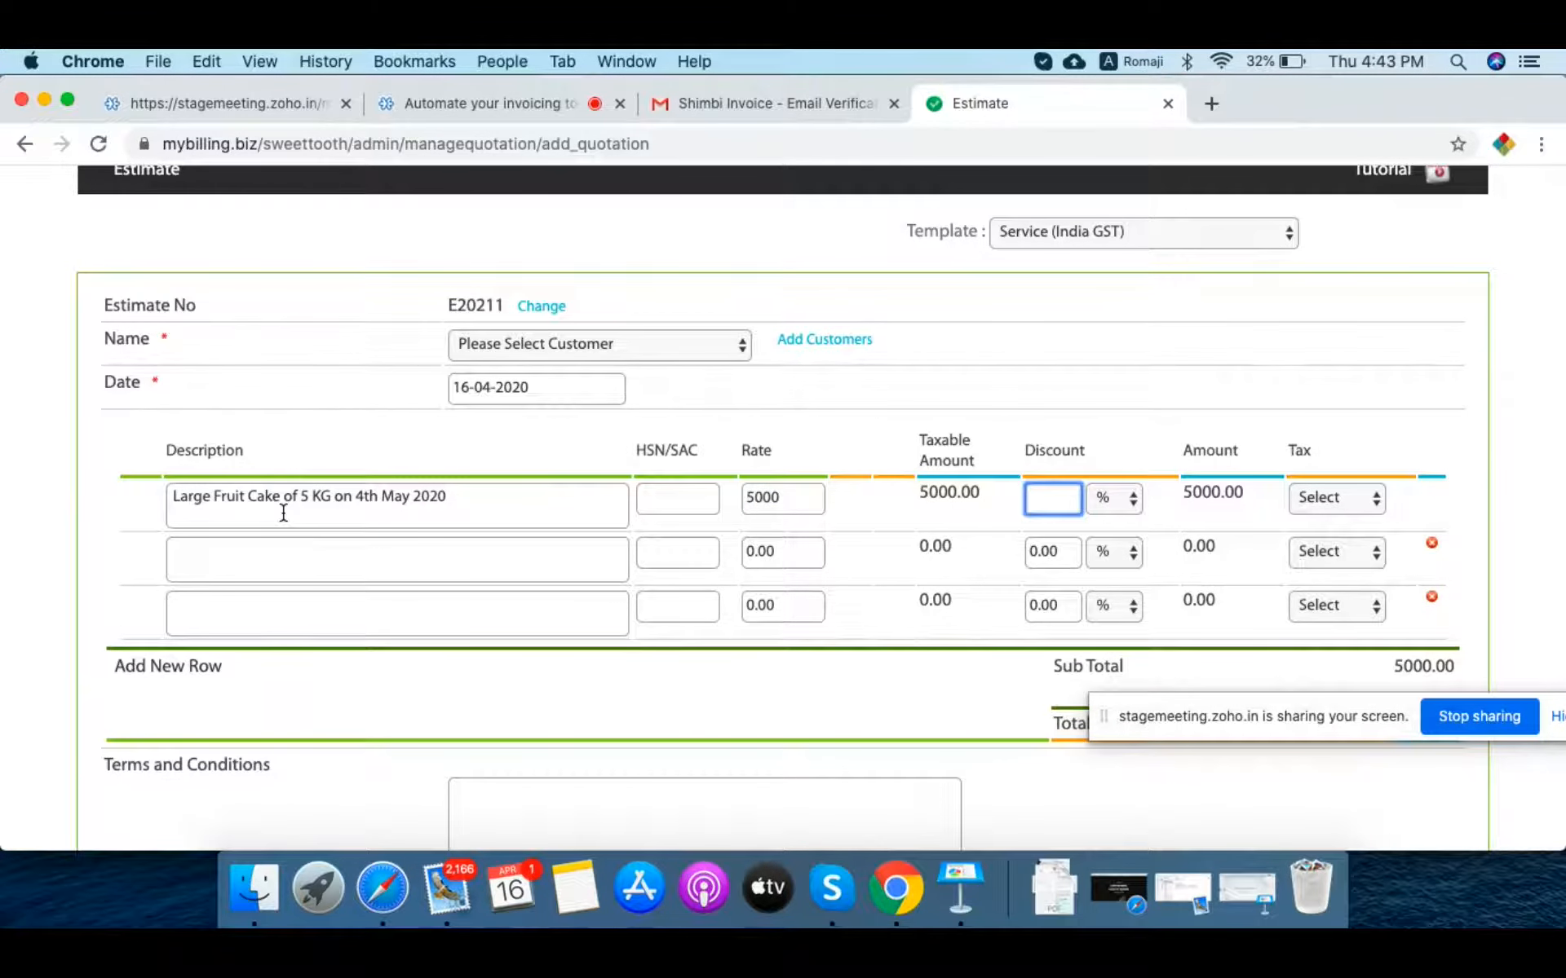
type("5")
left_click(1030, 353)
Step: Apply 12 % IGST tax to the estimate's first line
scroll(1030, 352, "down", 3)
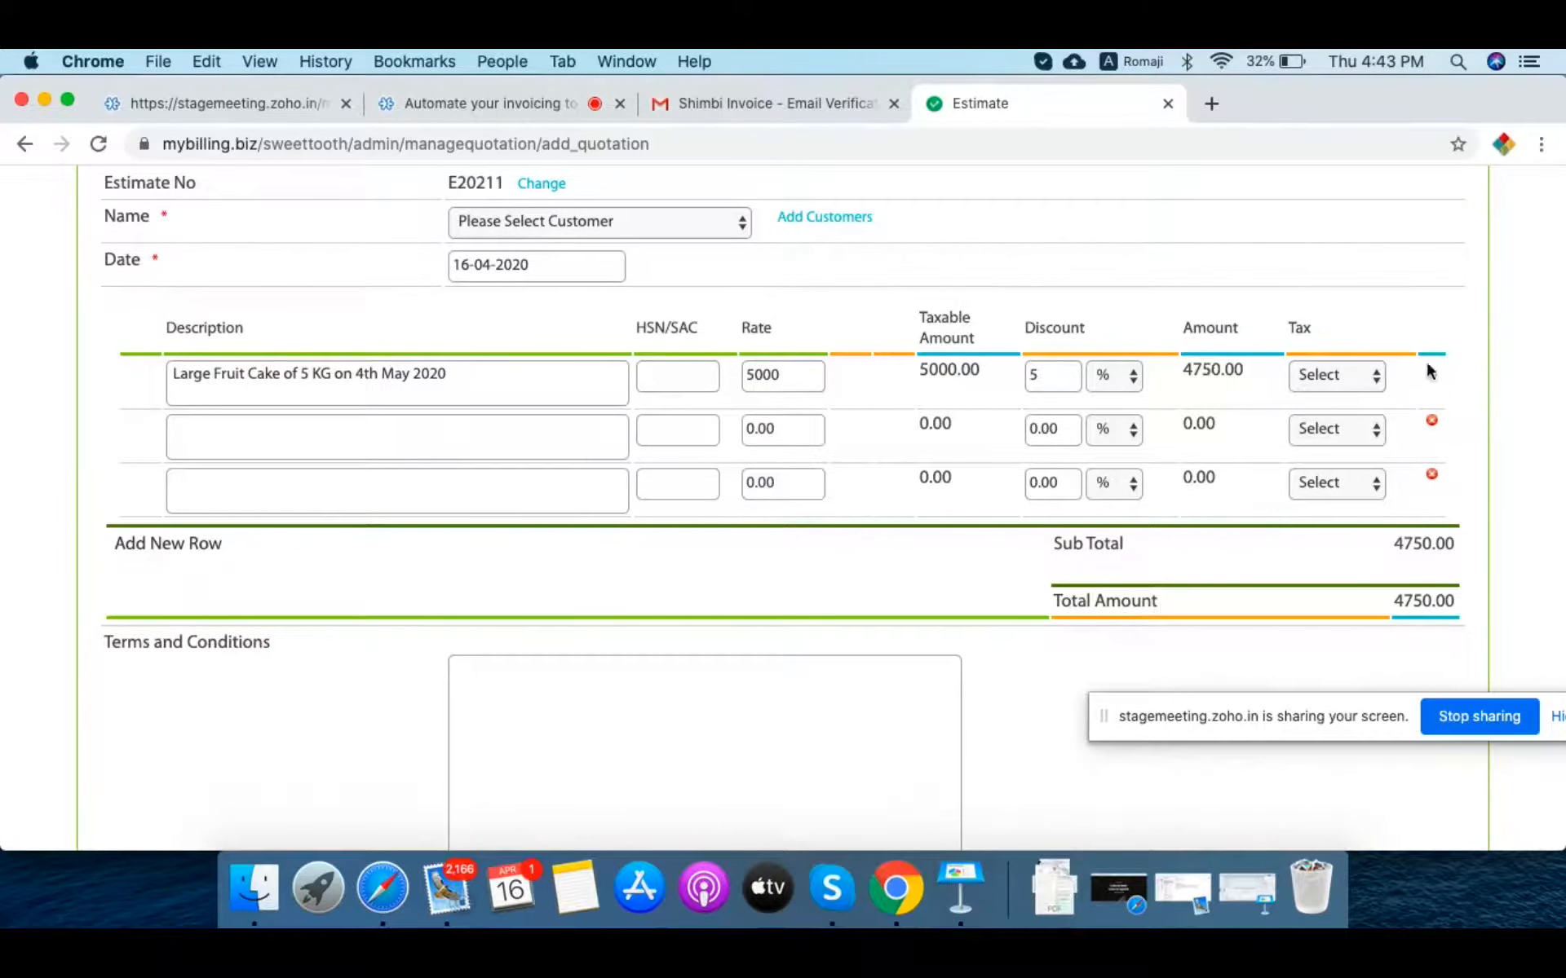
left_click(1335, 376)
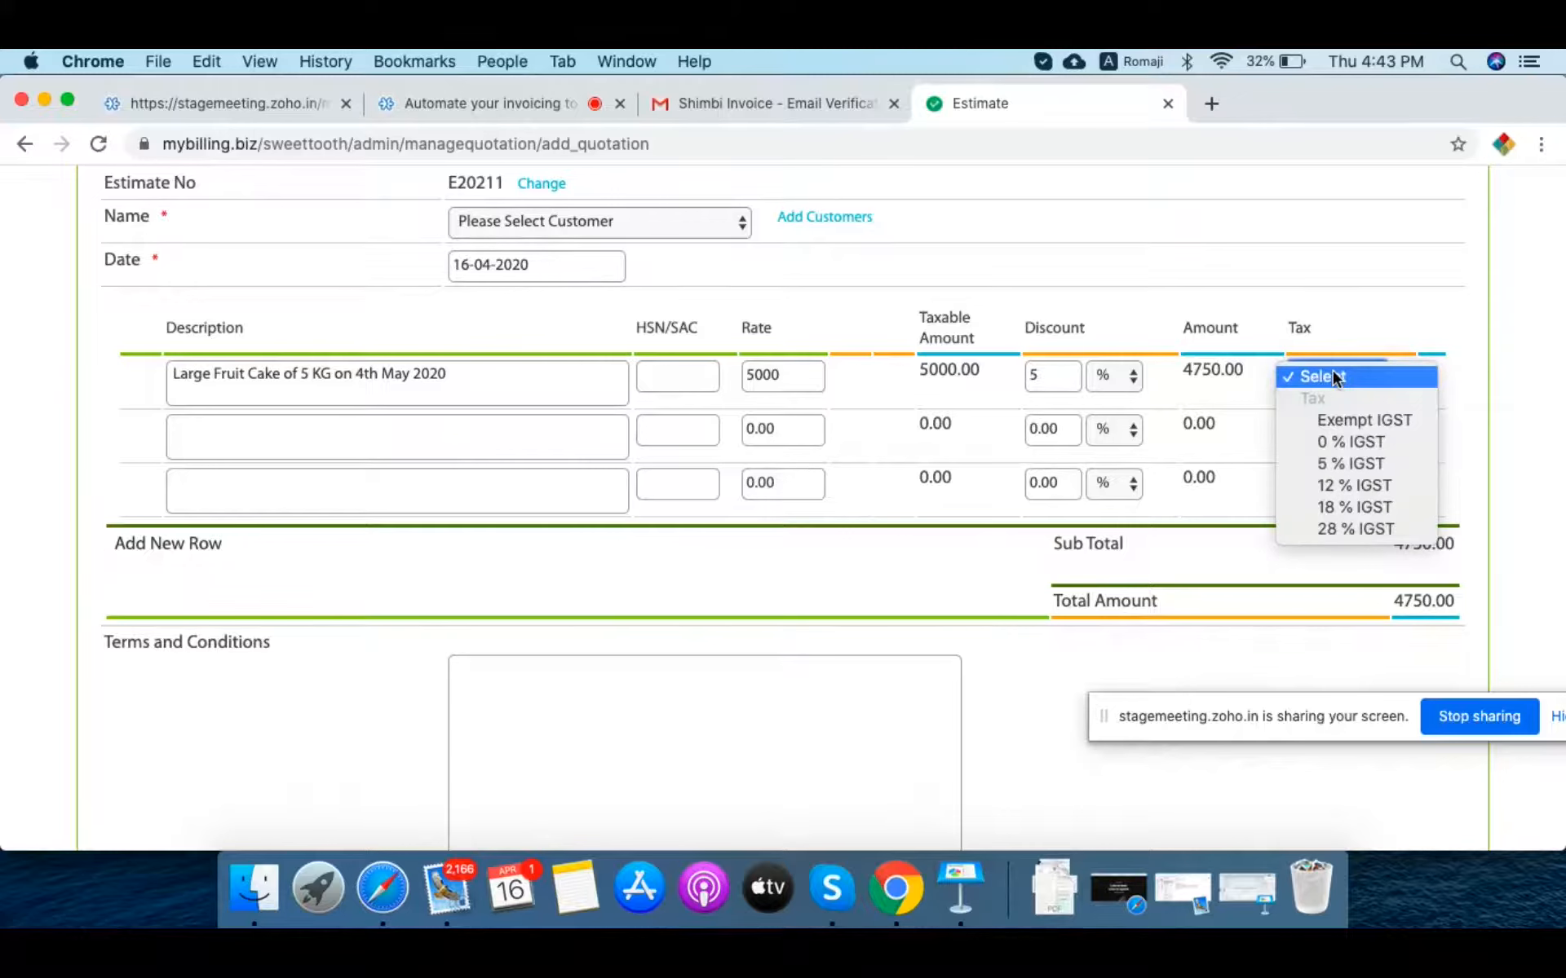
left_click(1365, 489)
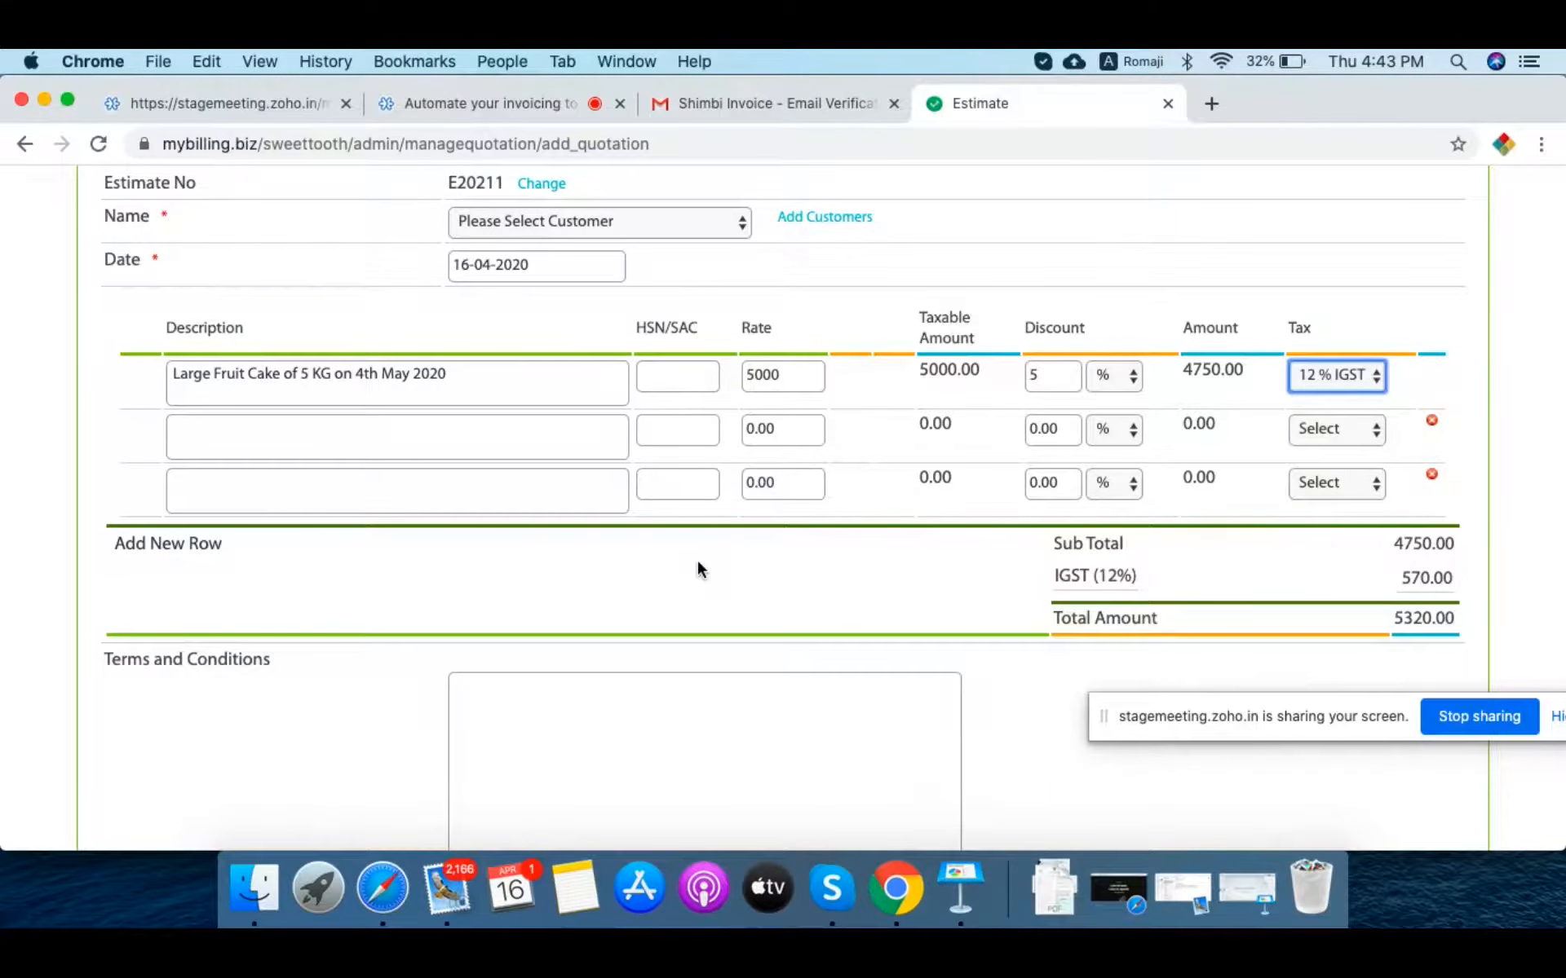
Step: Assign the existing customer to the estimate and save and send it
scroll(697, 569, "down", 5)
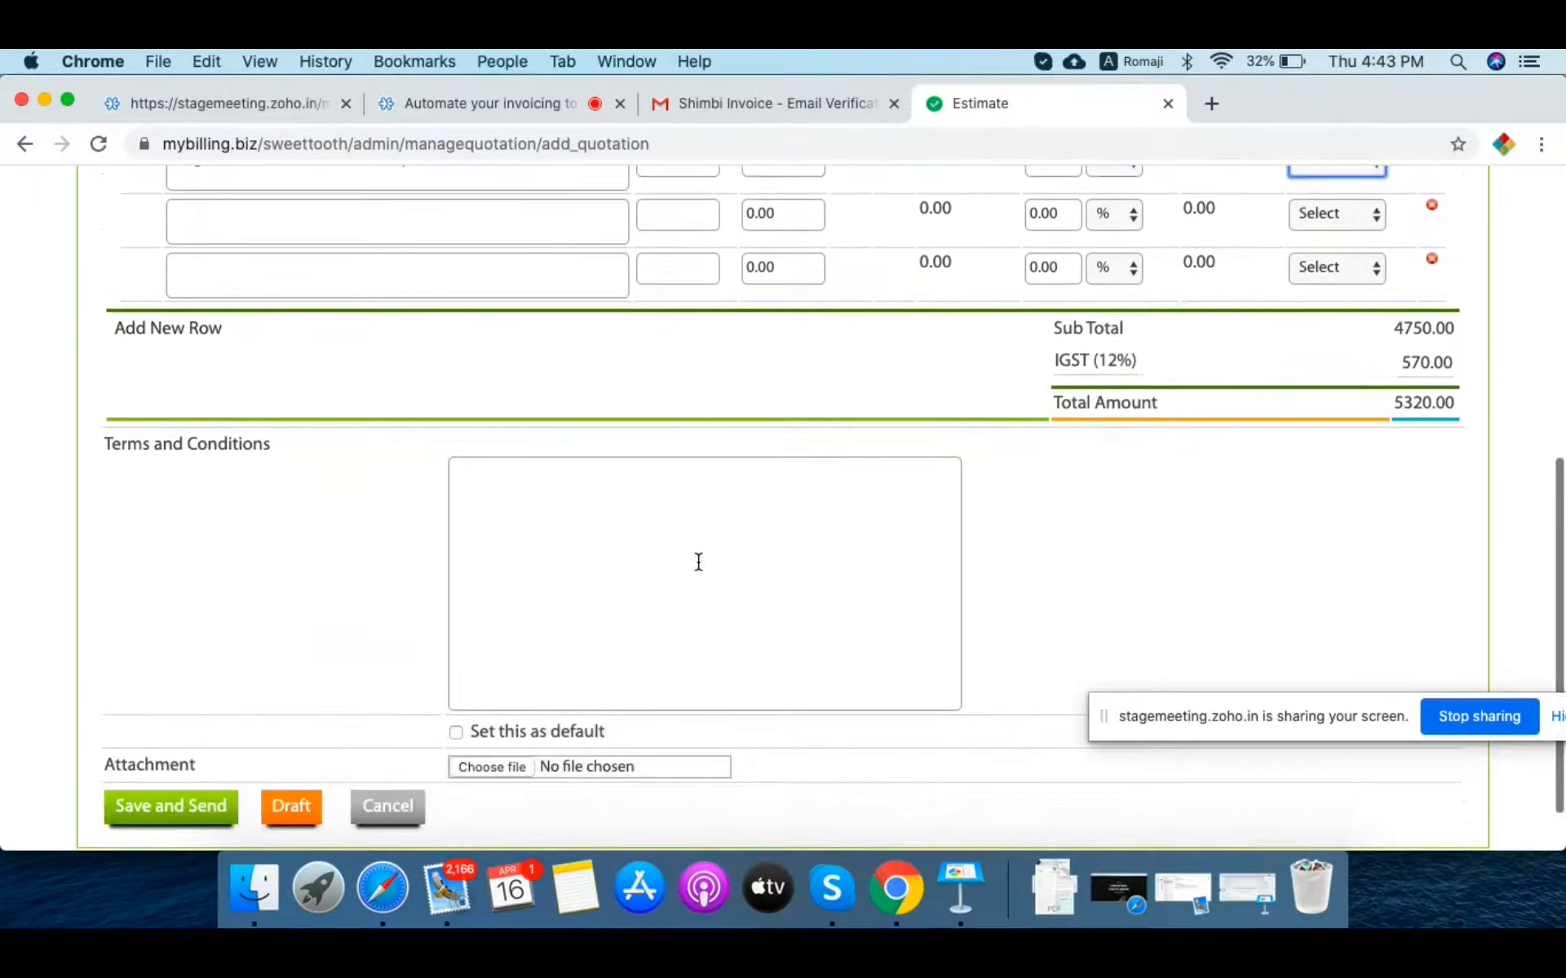
scroll(698, 562, "down", 2)
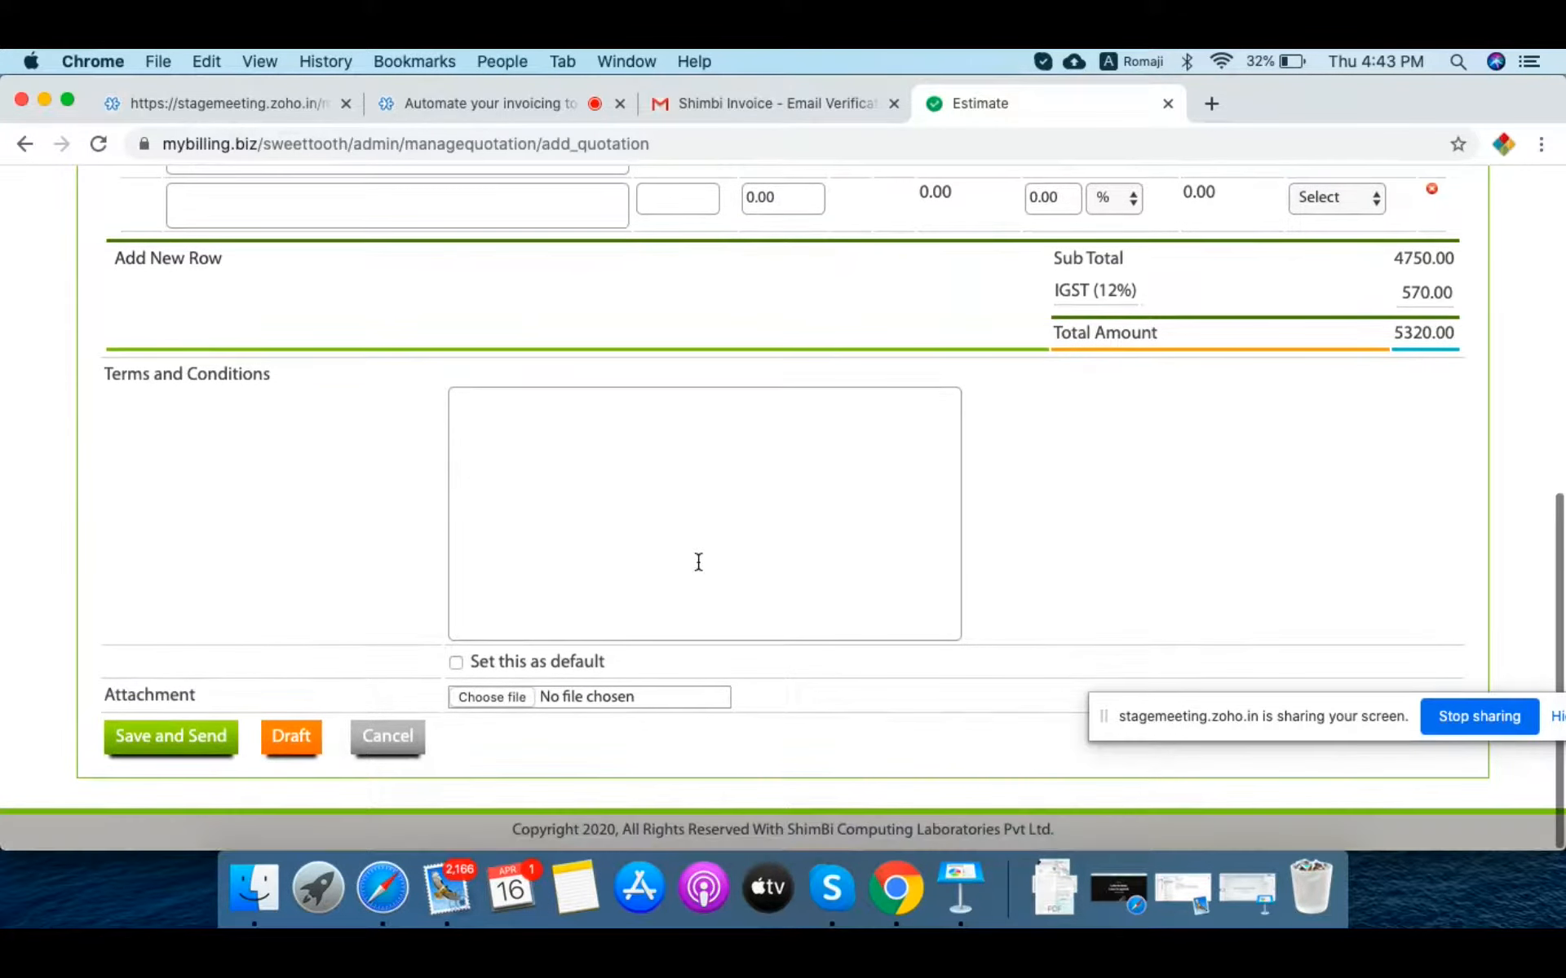
left_click(180, 737)
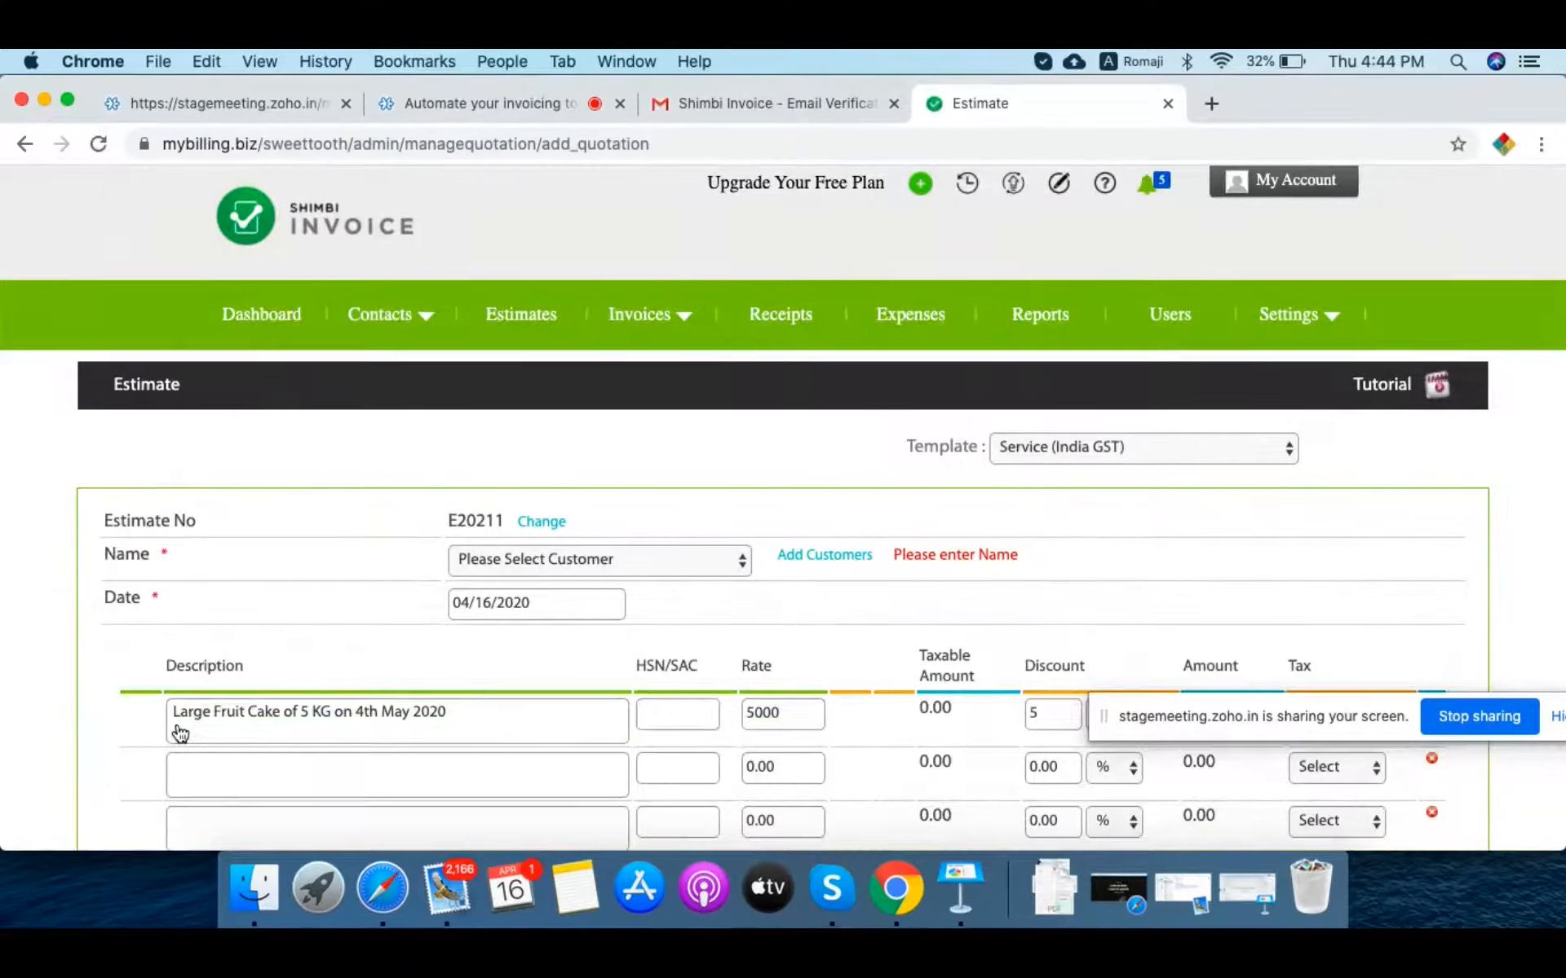
left_click(614, 553)
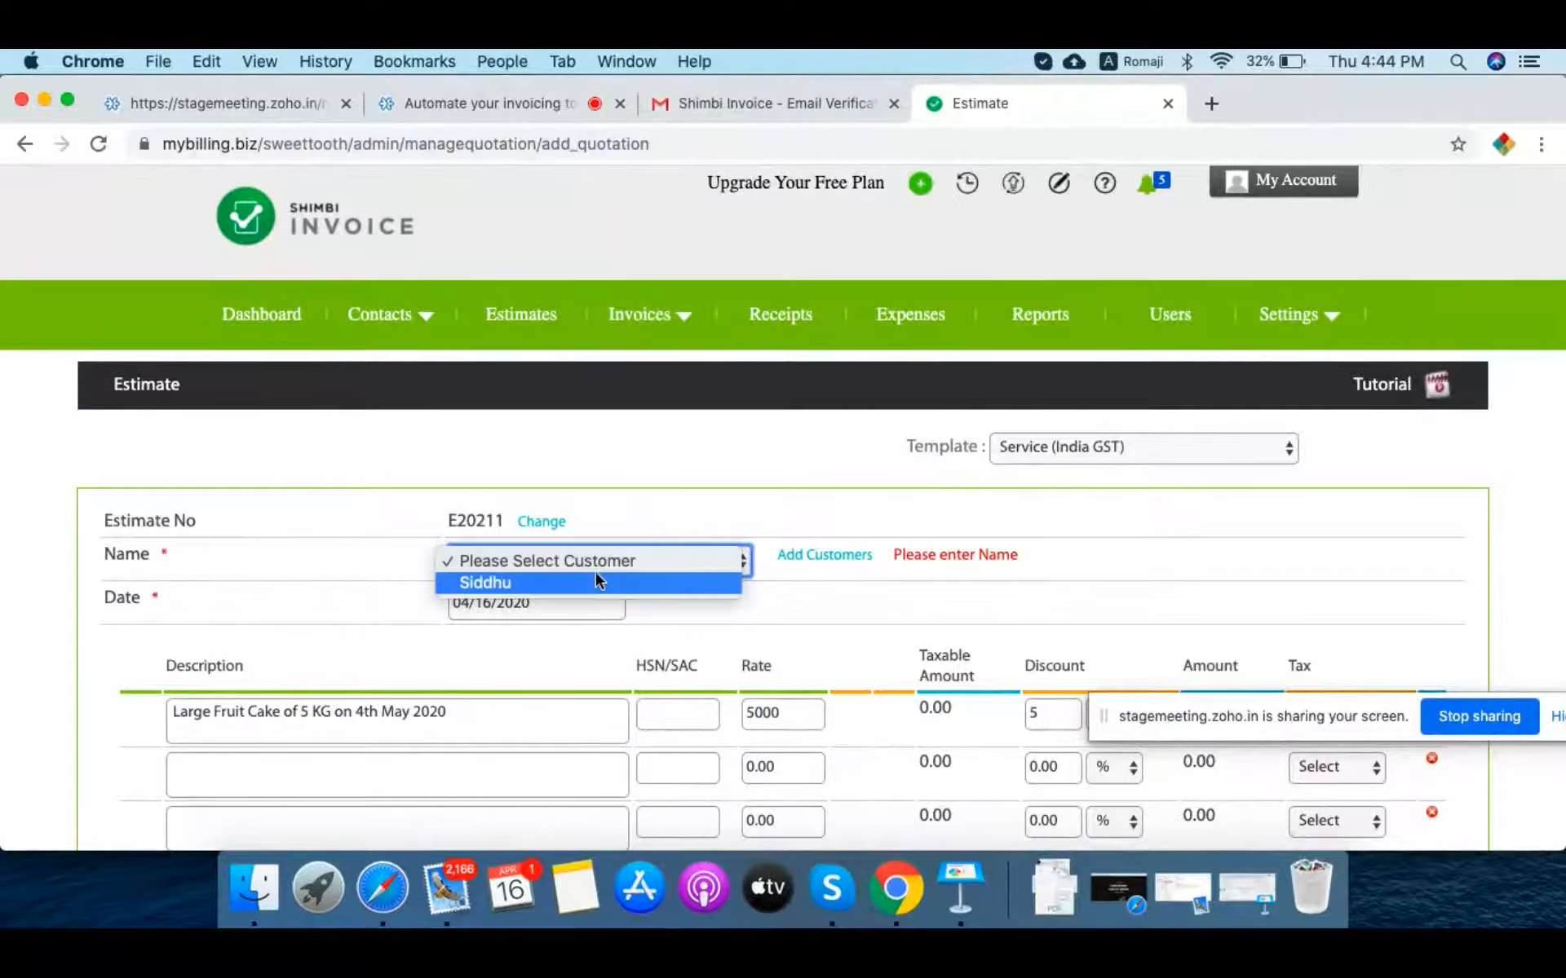
left_click(598, 584)
scroll(301, 581, "down", 2)
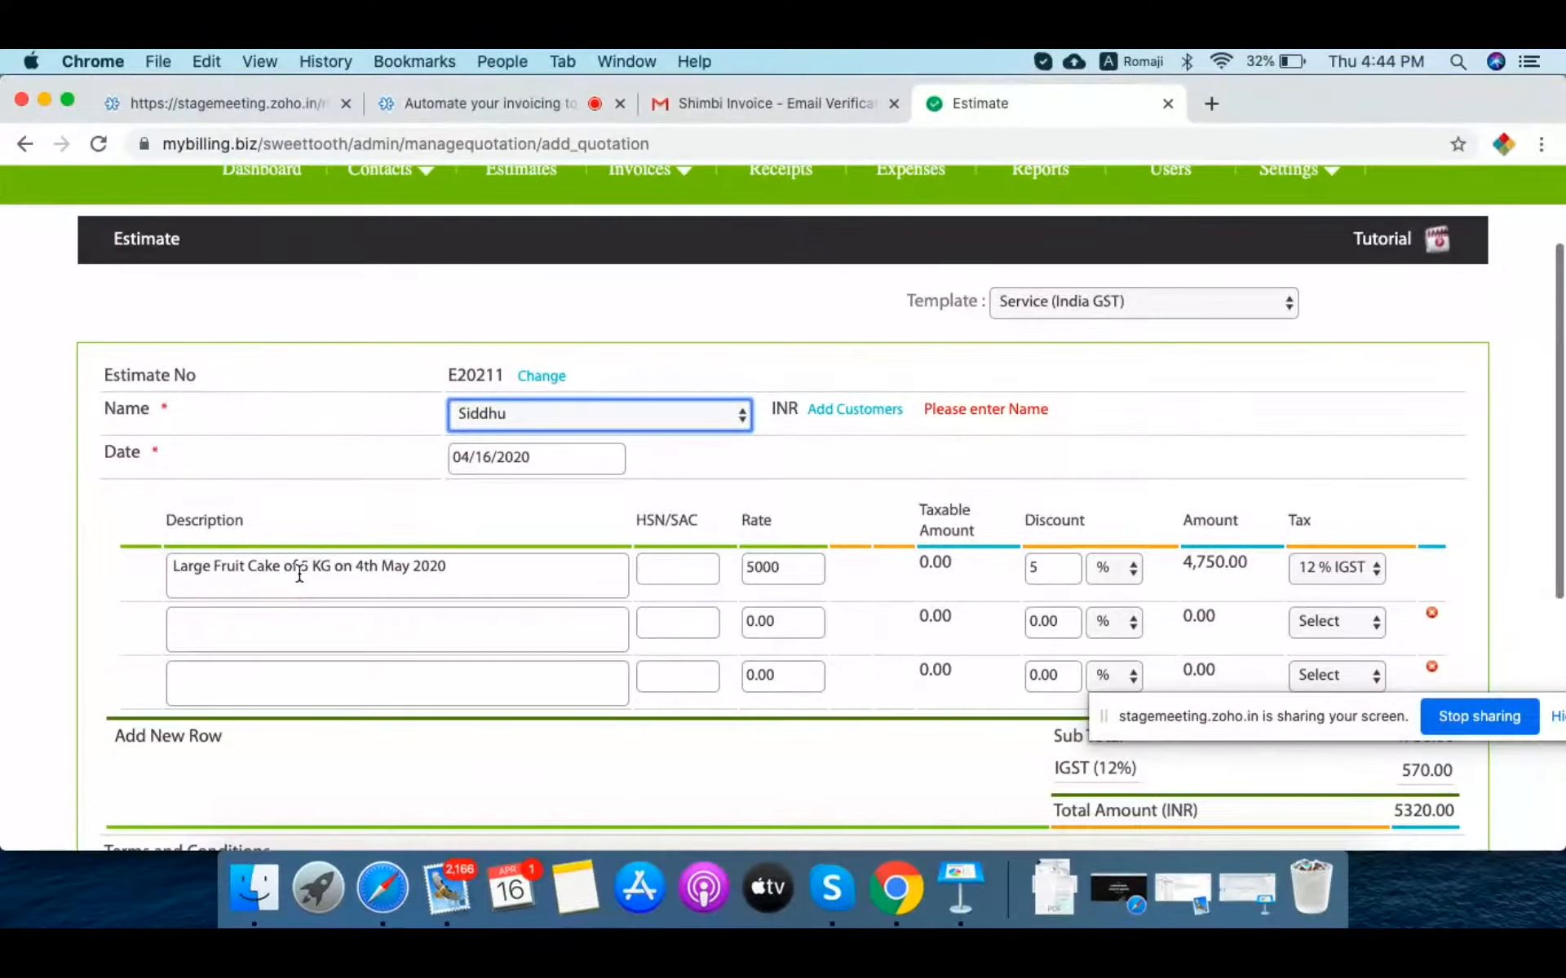
scroll(302, 580, "down", 6)
scroll(298, 579, "up", 3)
scroll(299, 579, "down", 3)
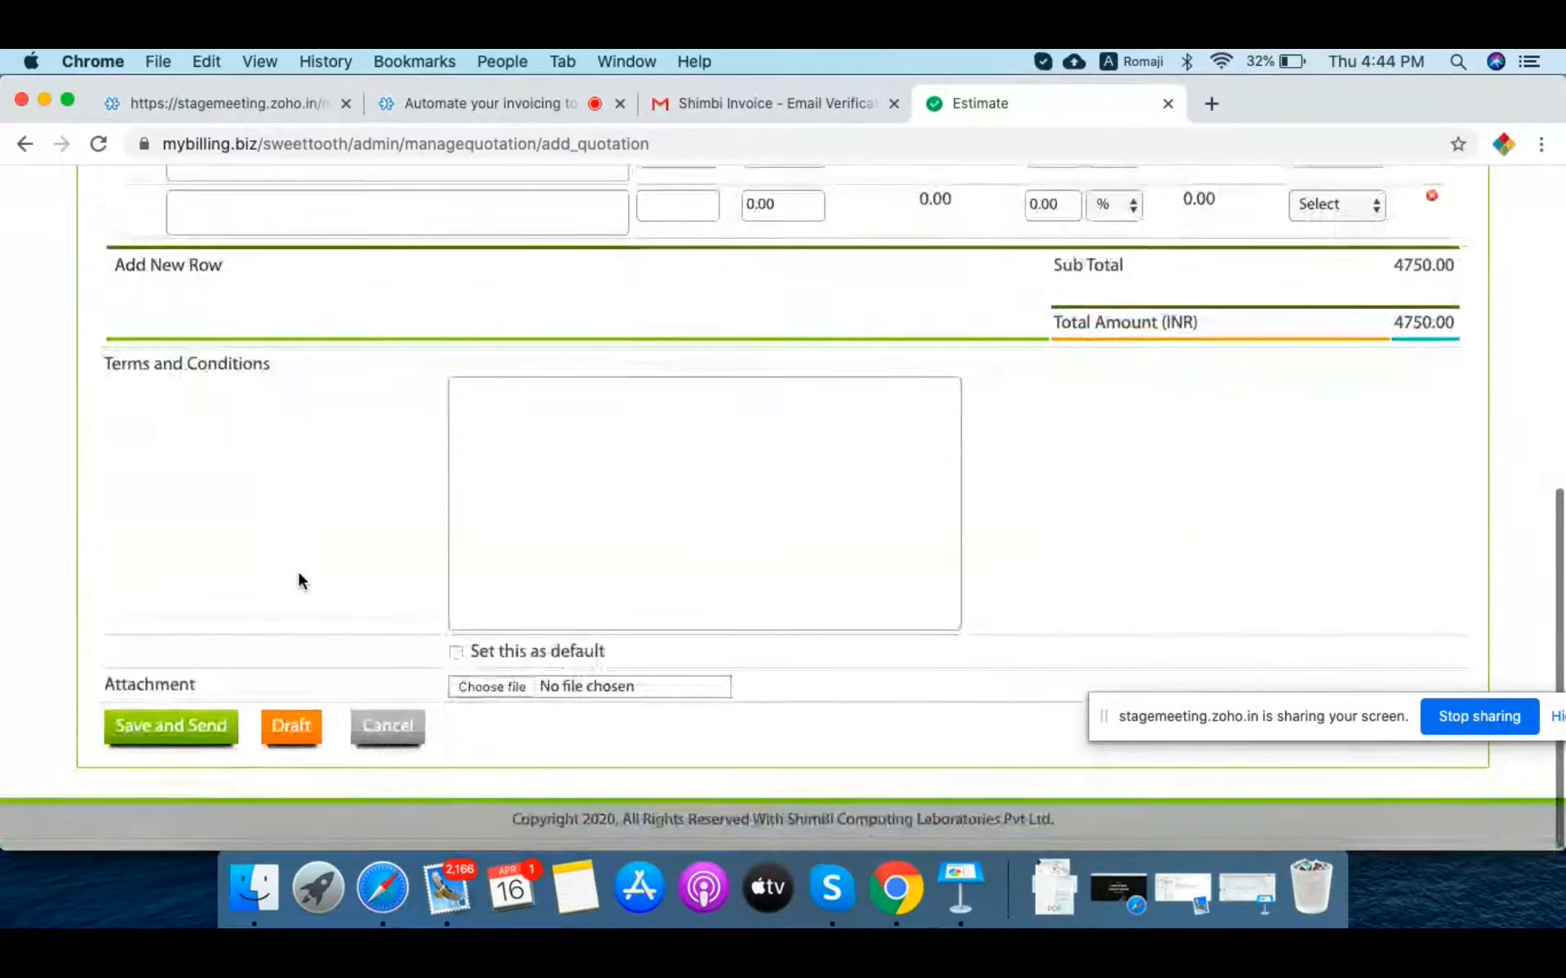
left_click(169, 744)
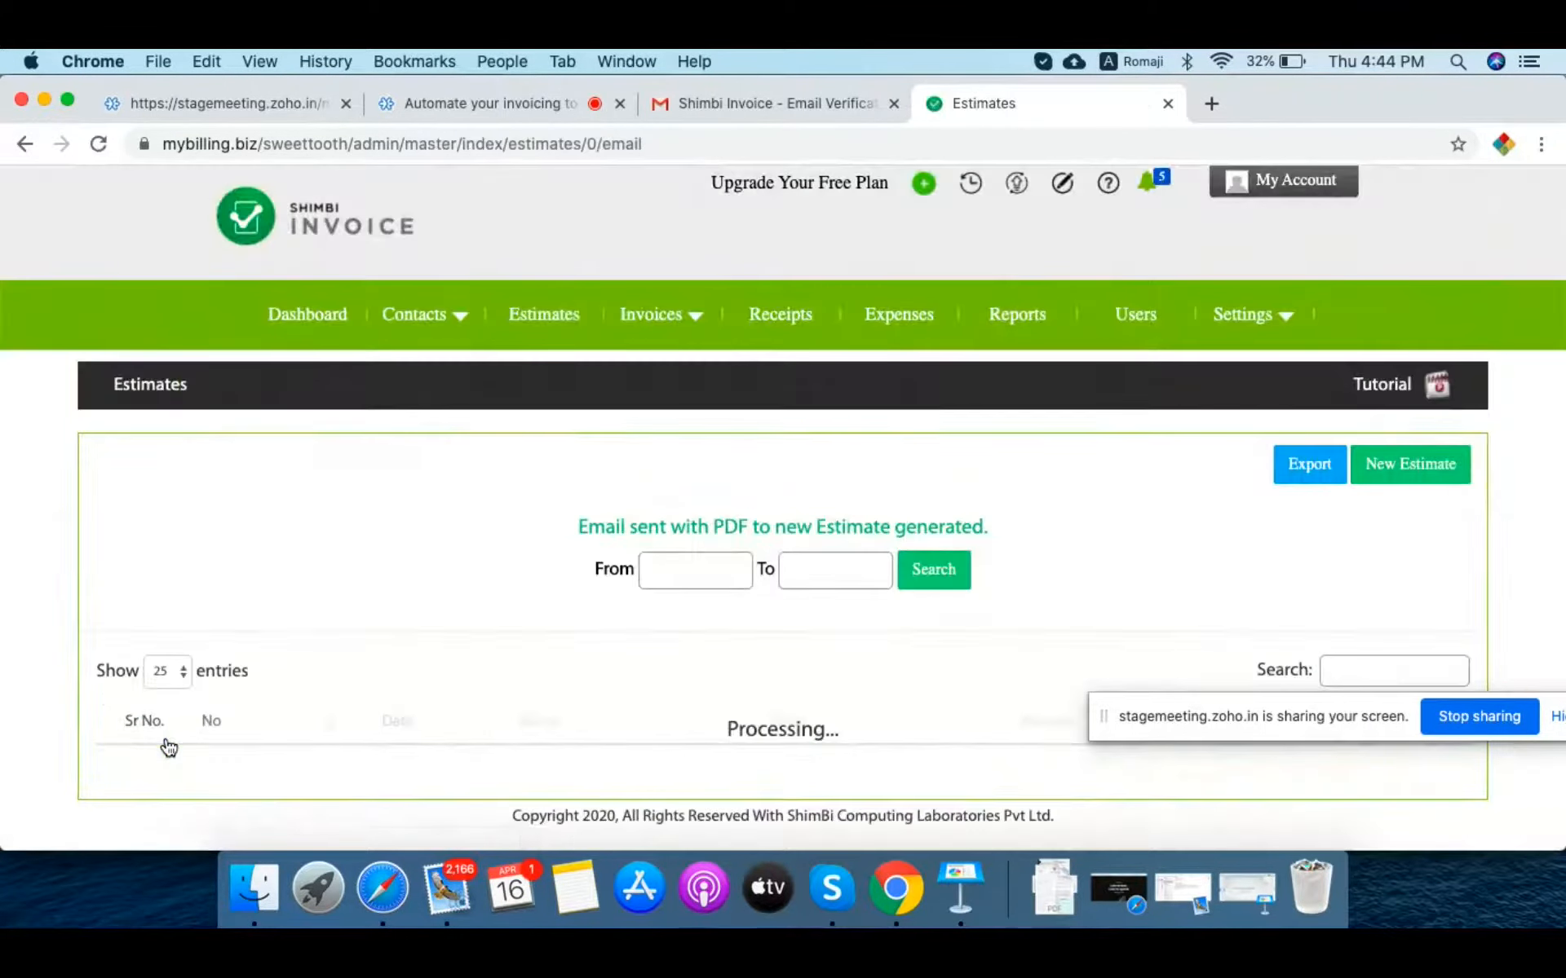
Step: Open saved estimate E20211V1 and review its 4,750.00 detail page down to the Print buttons
scroll(228, 668, "down", 2)
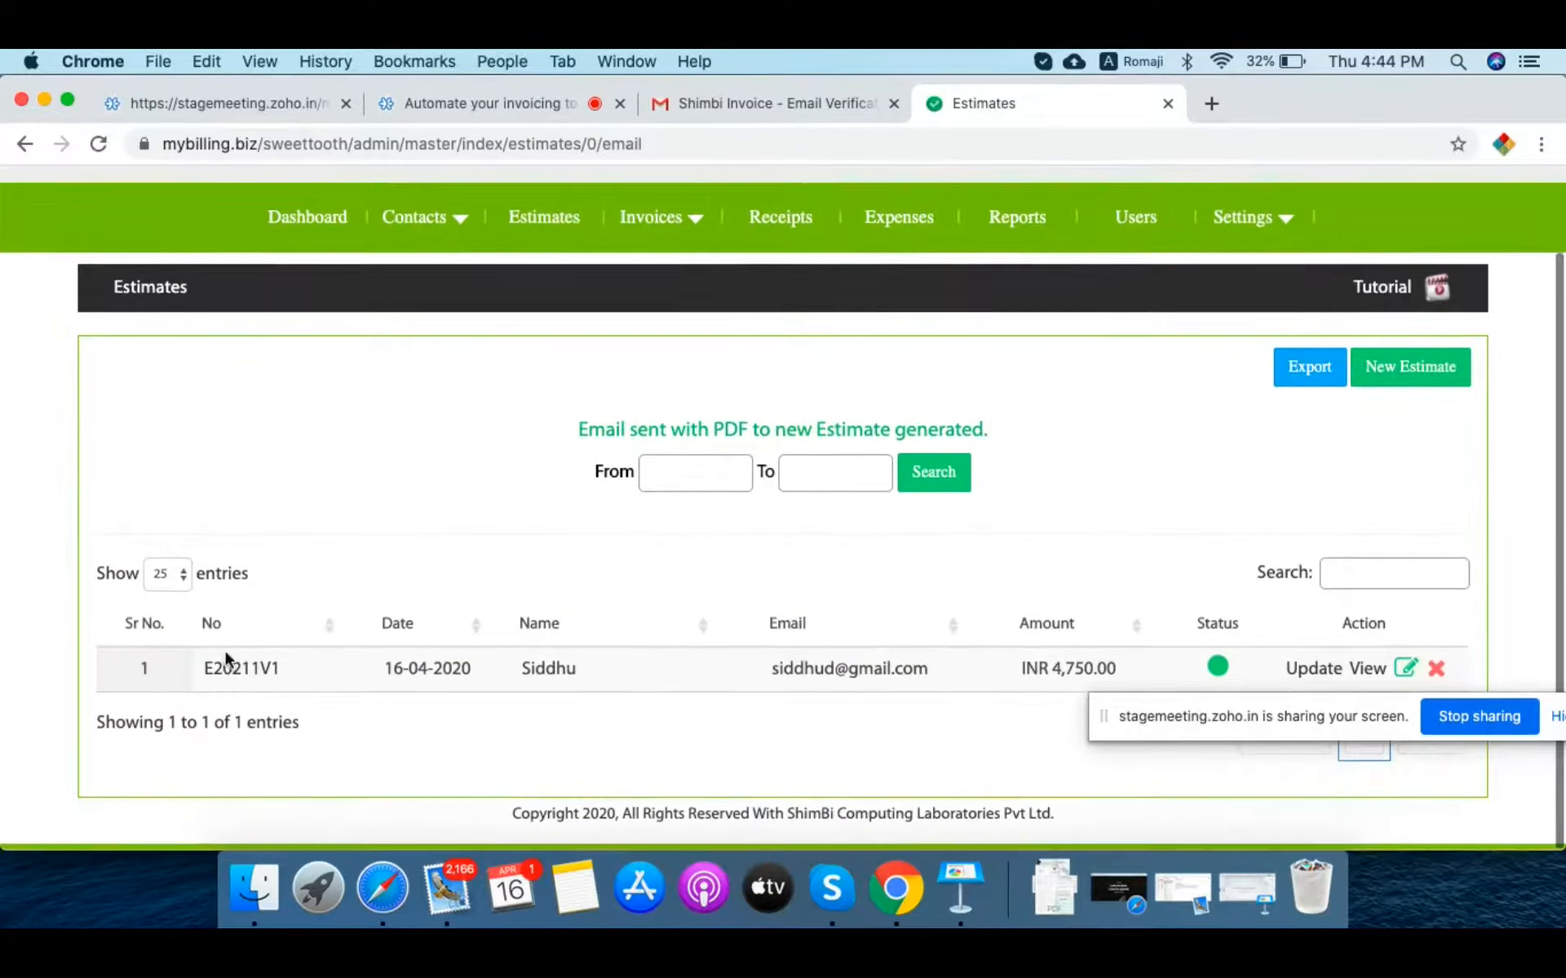
left_click(228, 668)
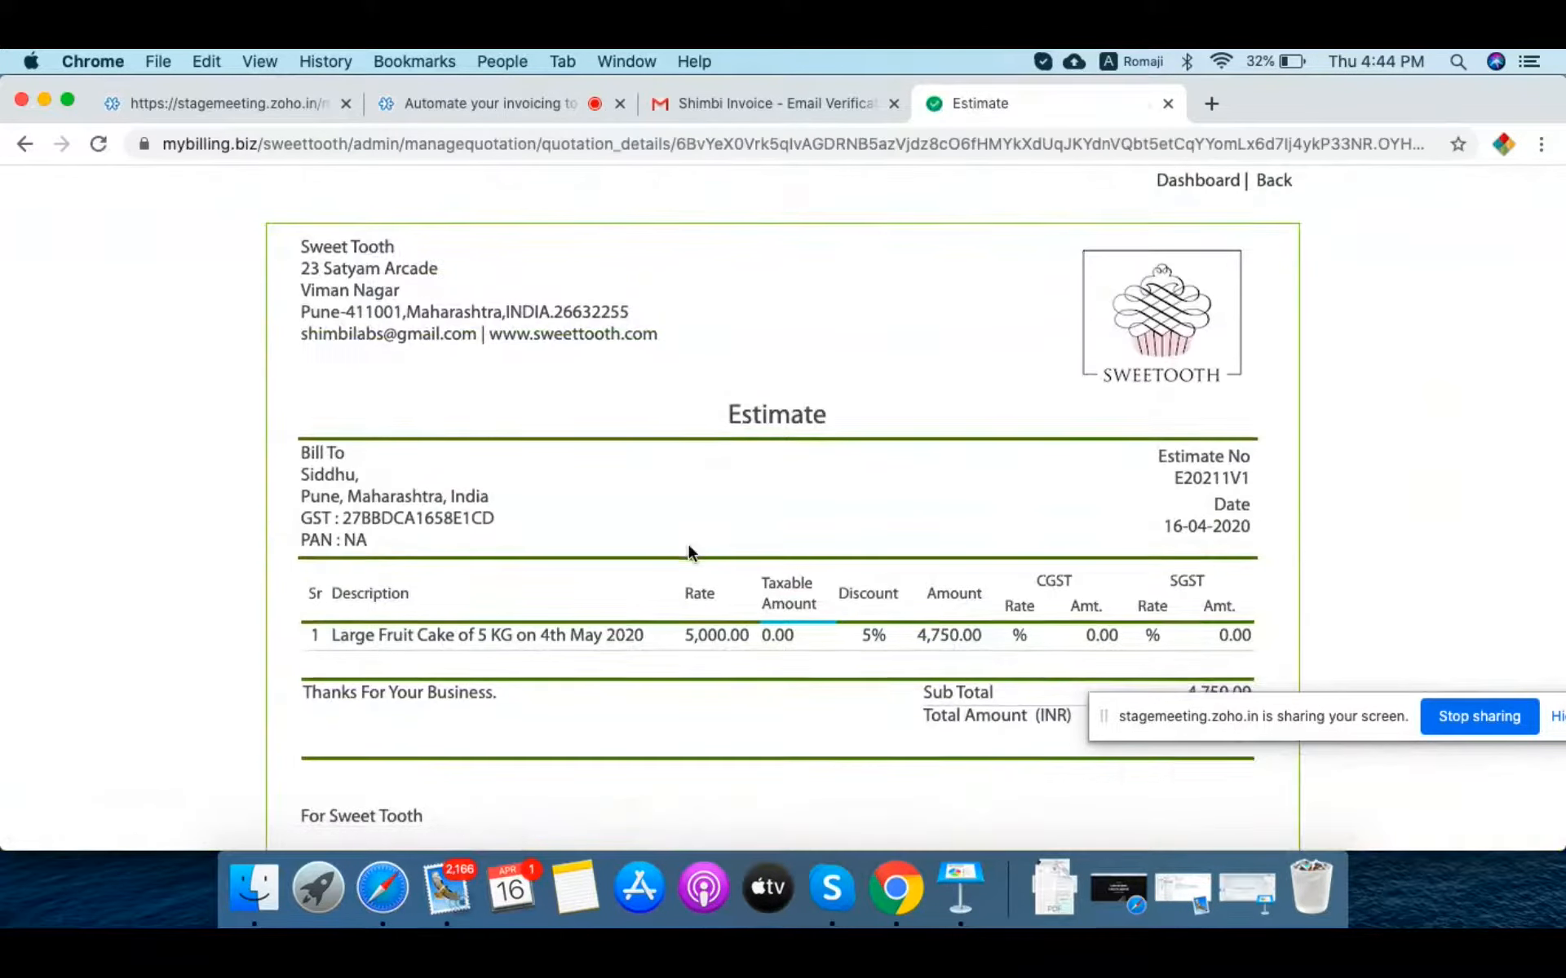
scroll(687, 543, "down", 1)
scroll(804, 424, "down", 2)
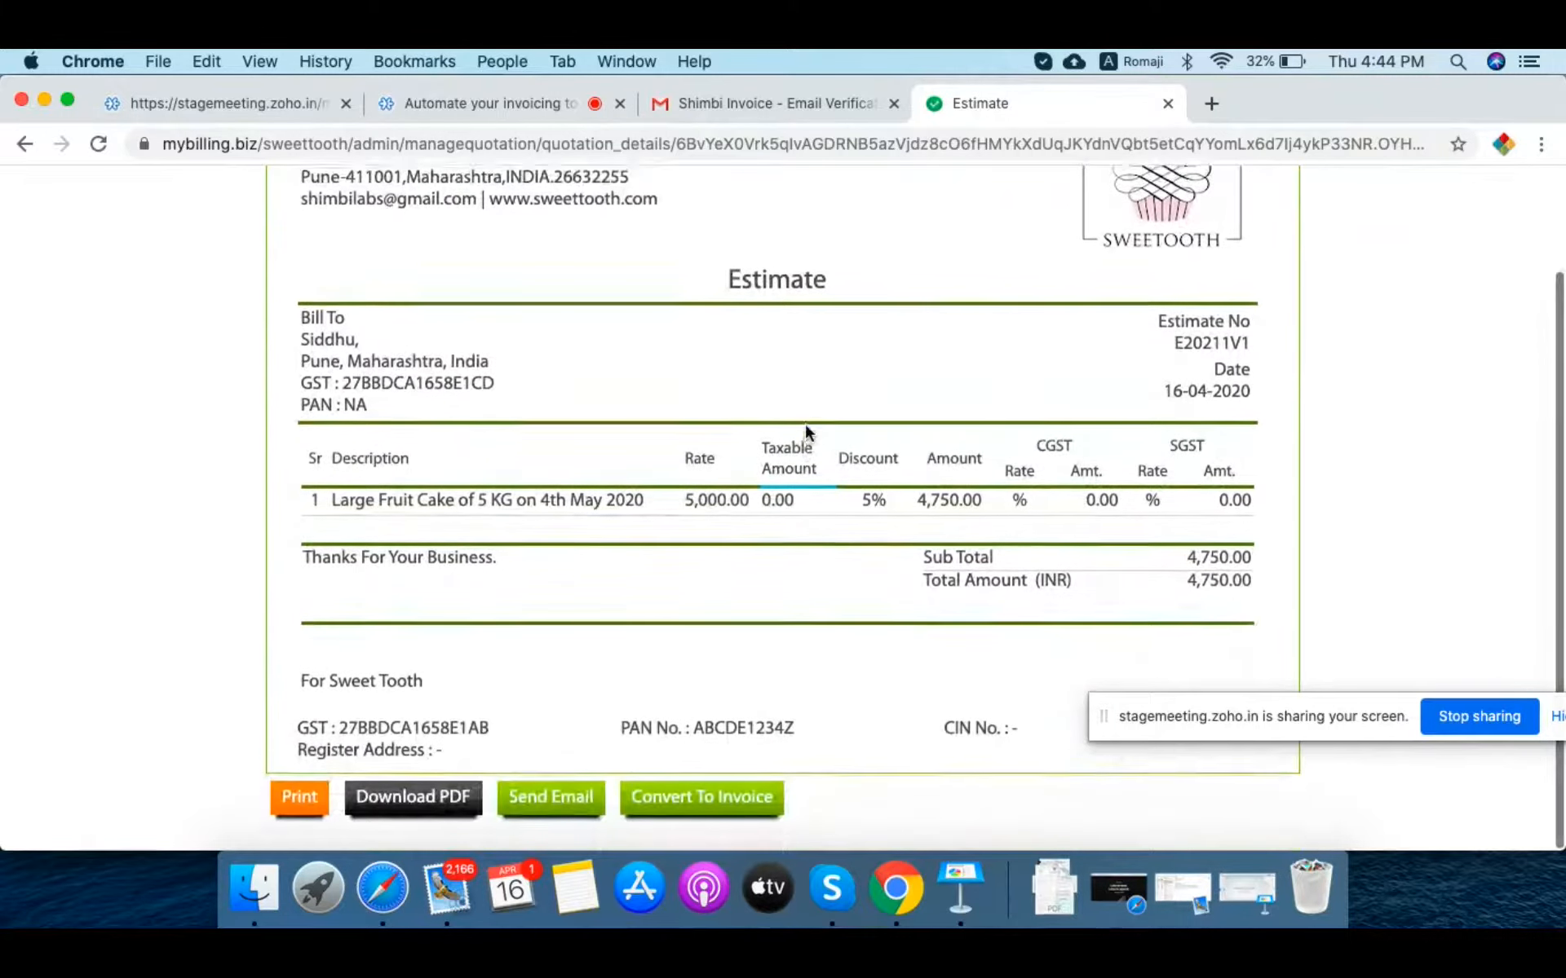
scroll(805, 423, "up", 2)
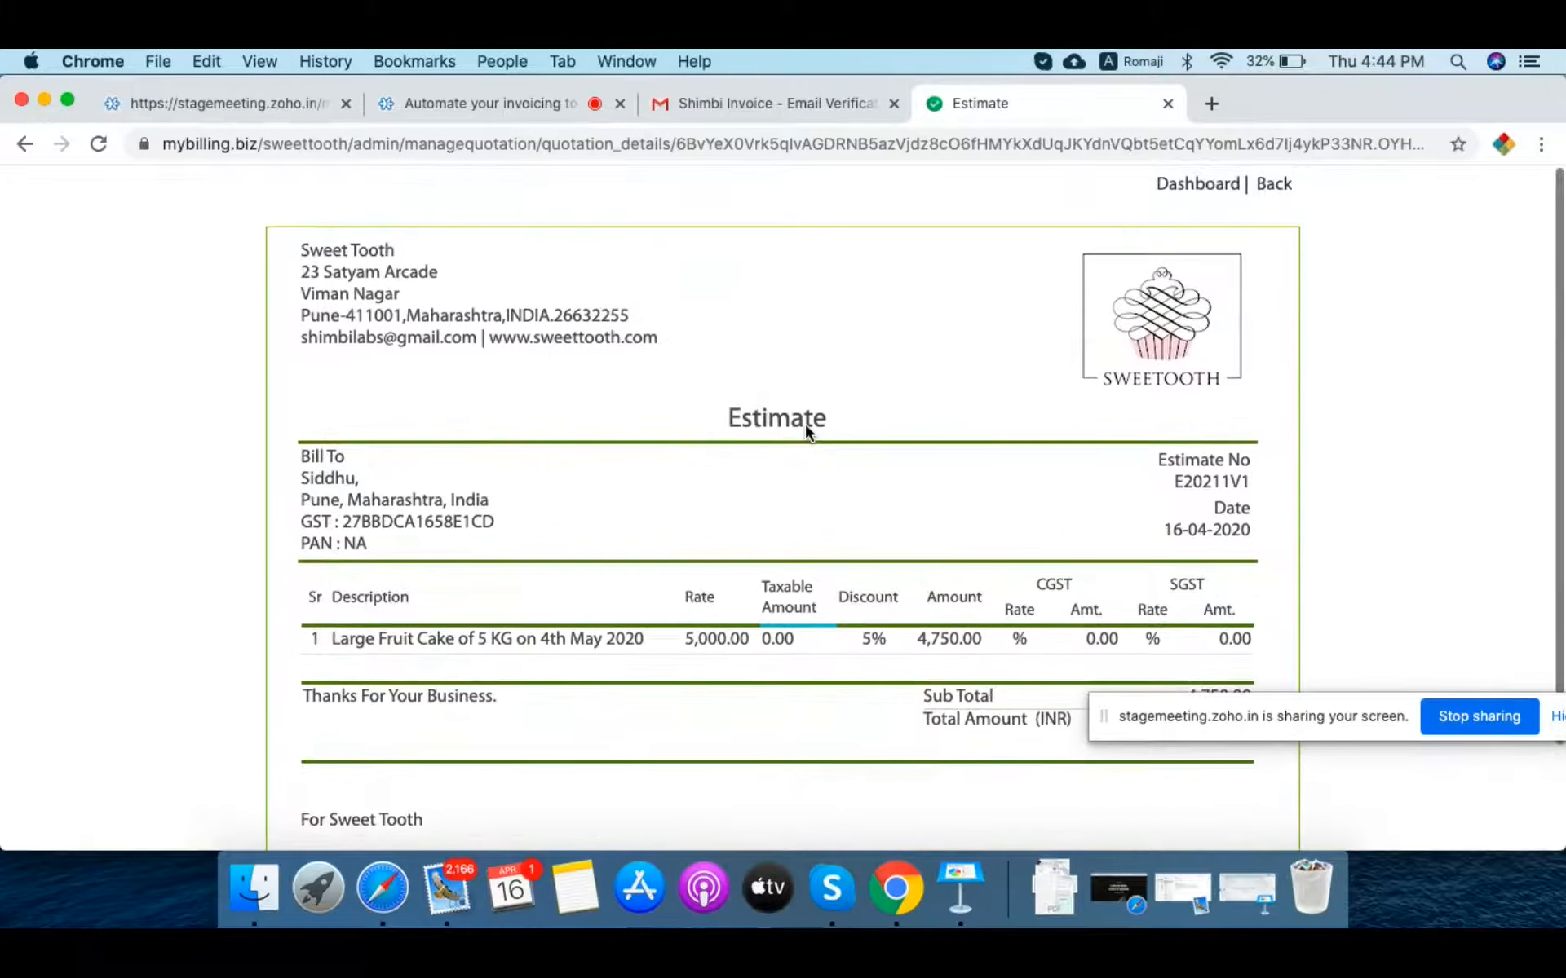
scroll(804, 423, "down", 2)
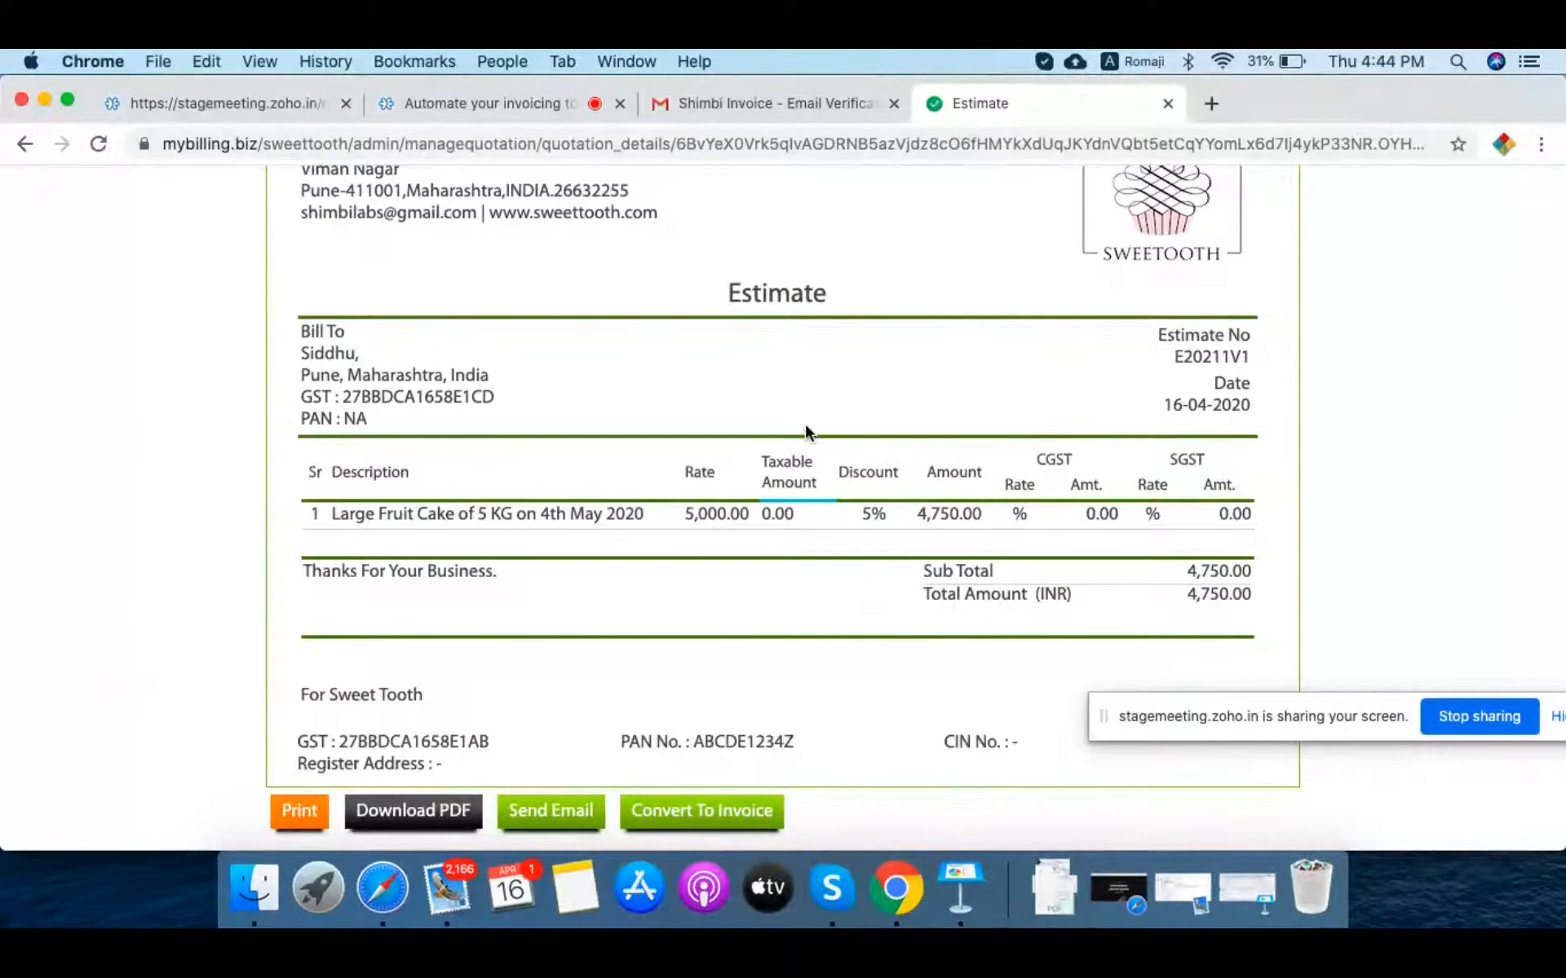
Step: Convert estimate E20211V1 into a new invoice
left_click(715, 813)
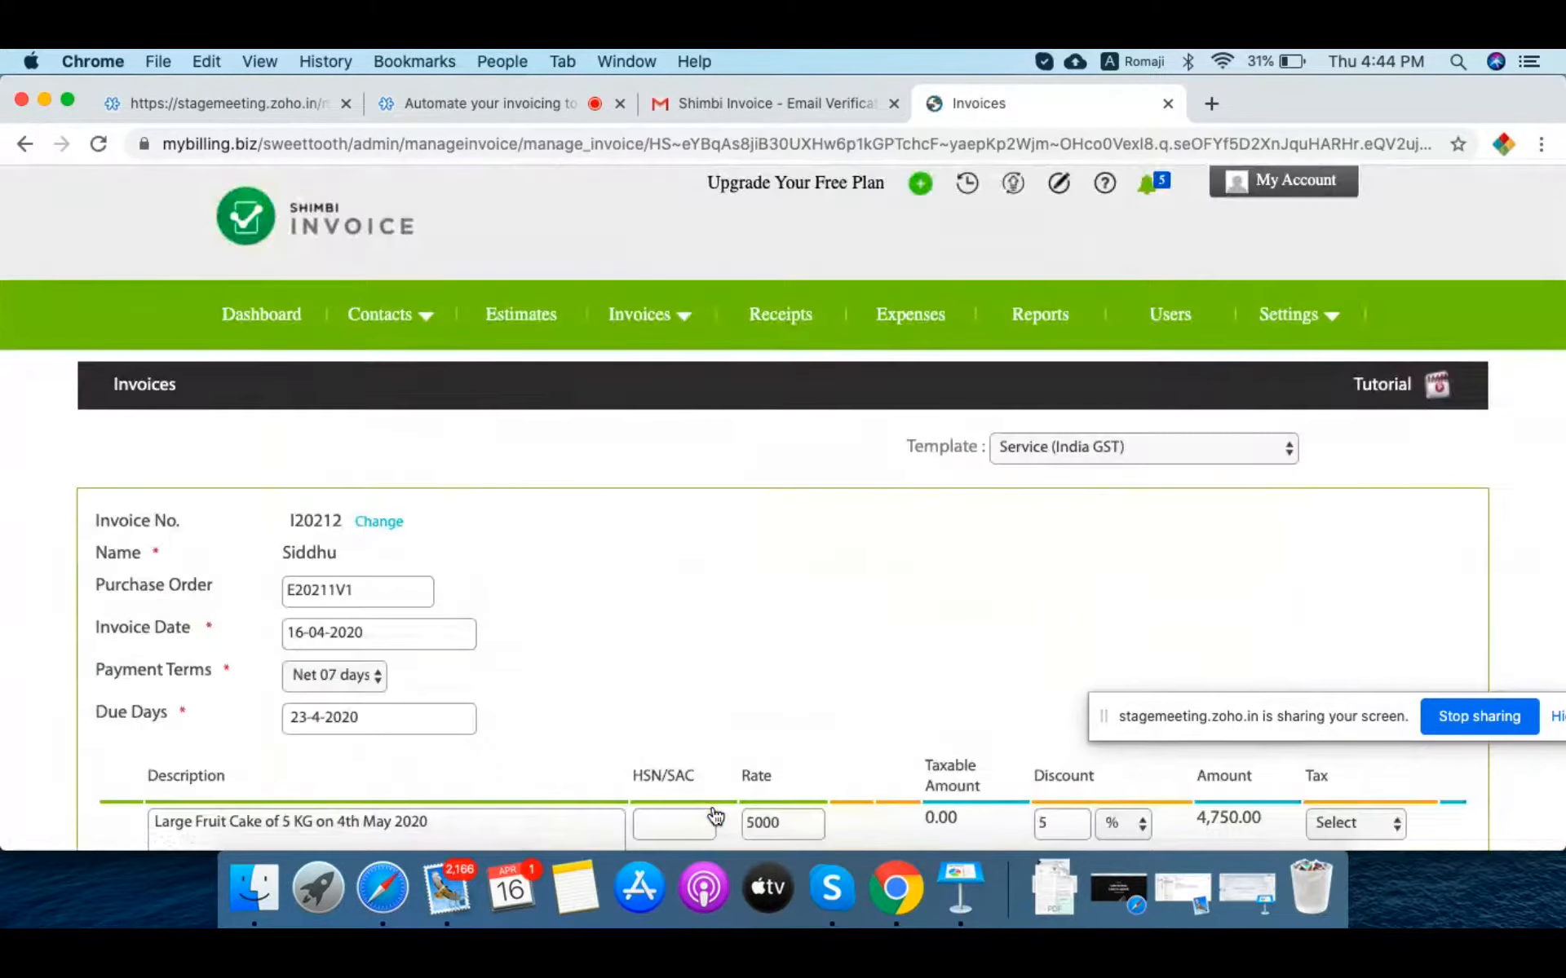
scroll(674, 653, "down", 3)
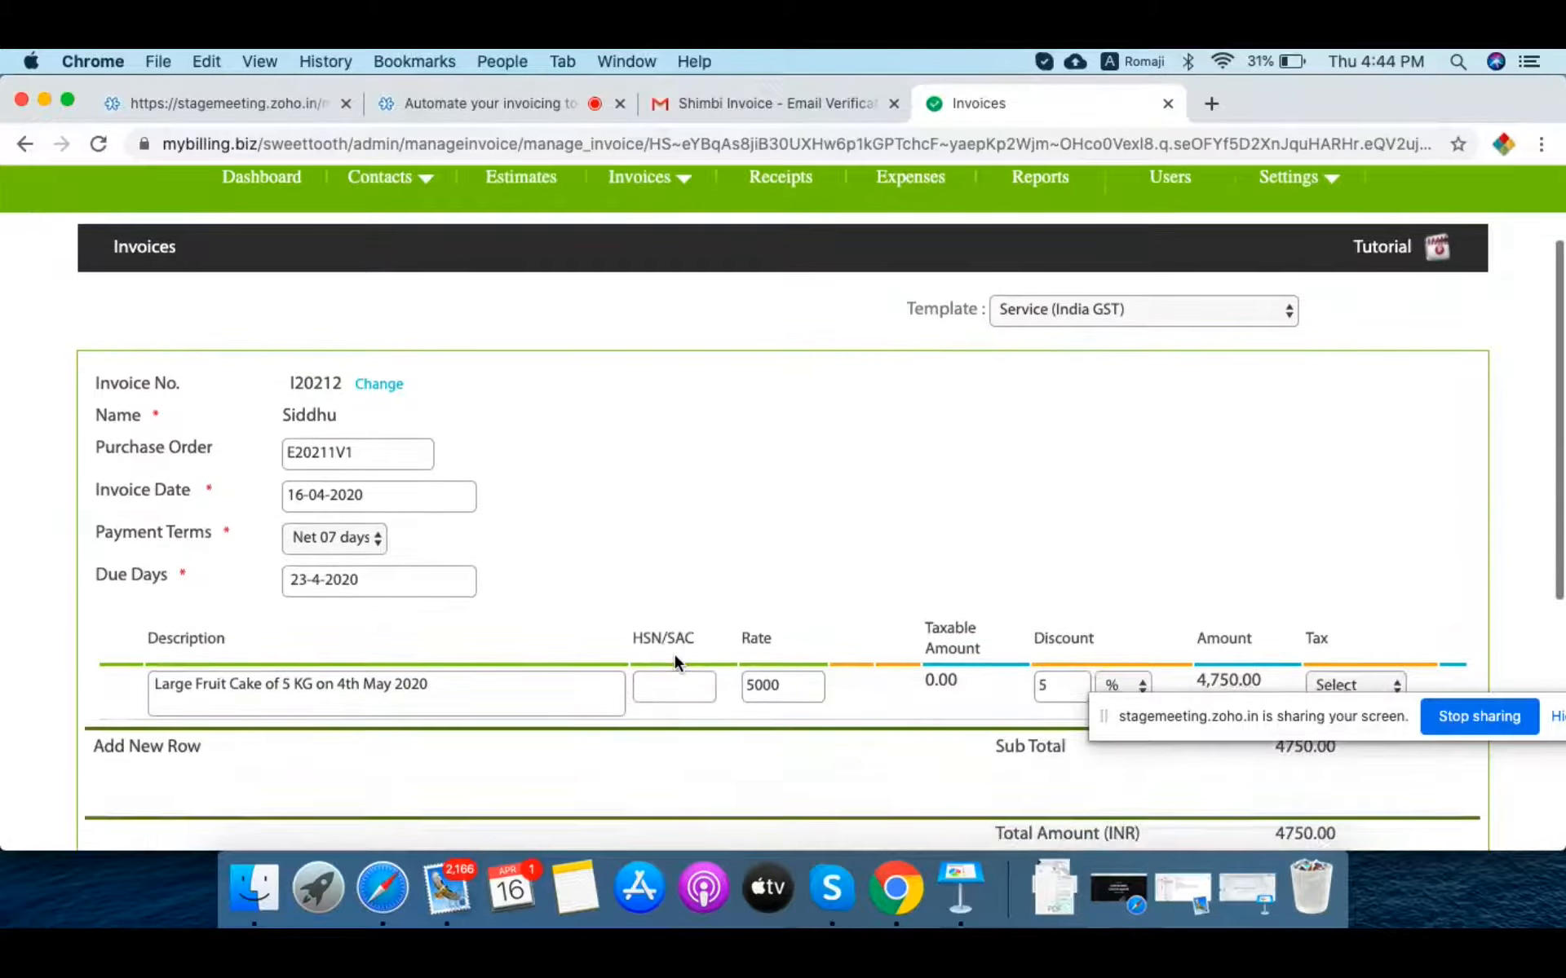
scroll(675, 657, "down", 3)
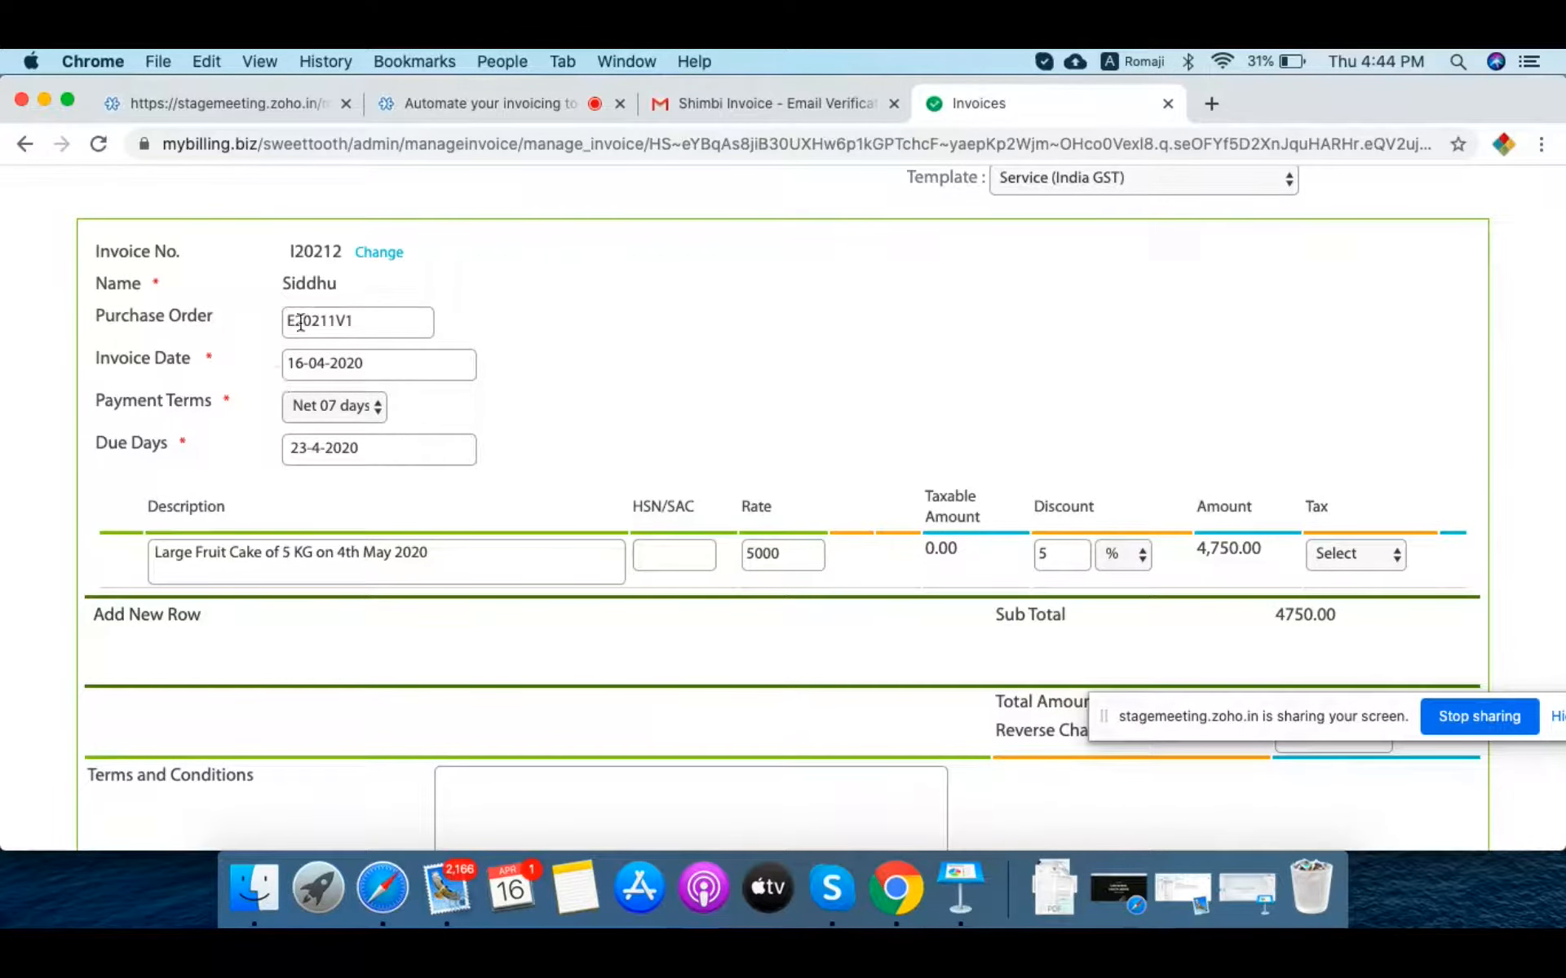
scroll(745, 273, "down", 4)
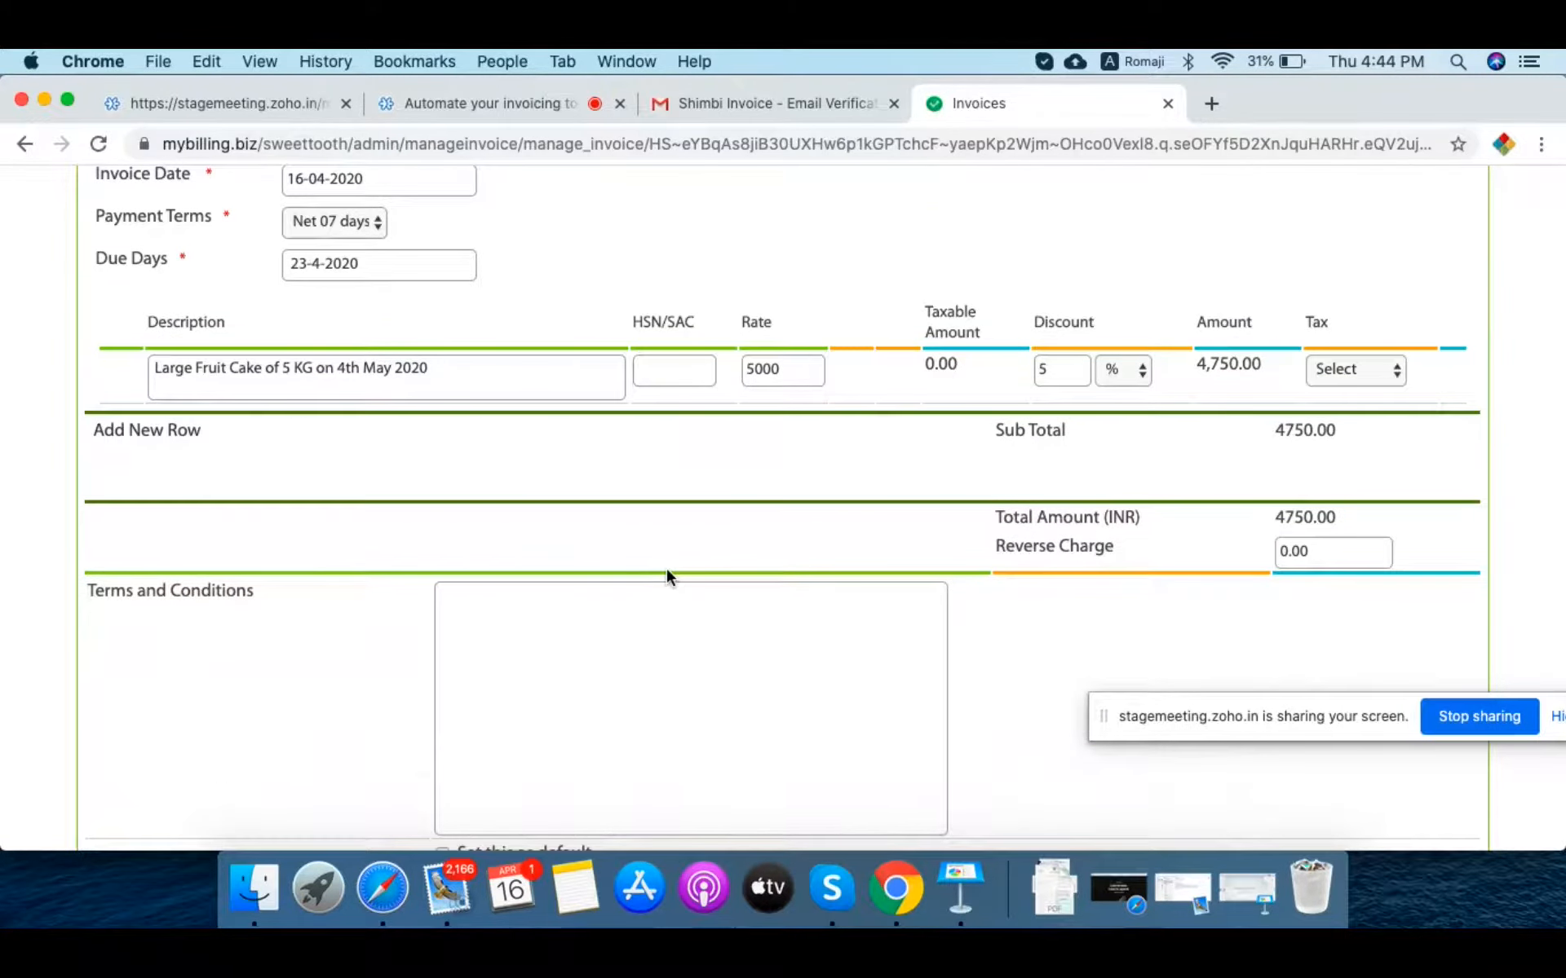
scroll(667, 567, "down", 2)
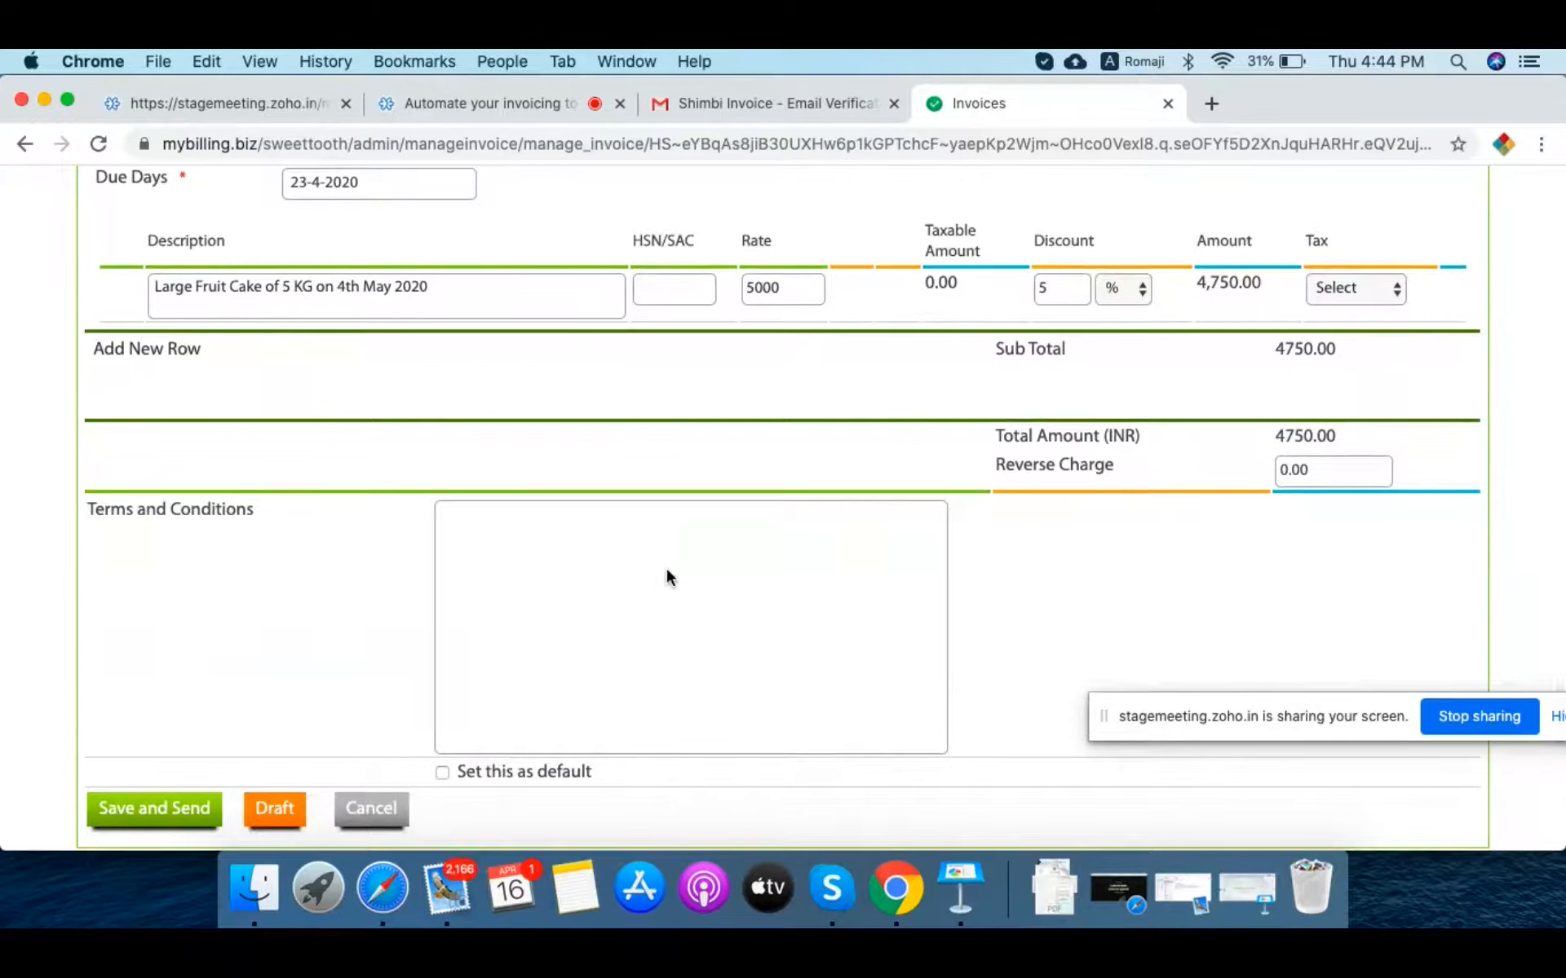
Step: Apply 12 % GST to the cake line and save invoice I20212 totalling 5,320.00
left_click(1358, 281)
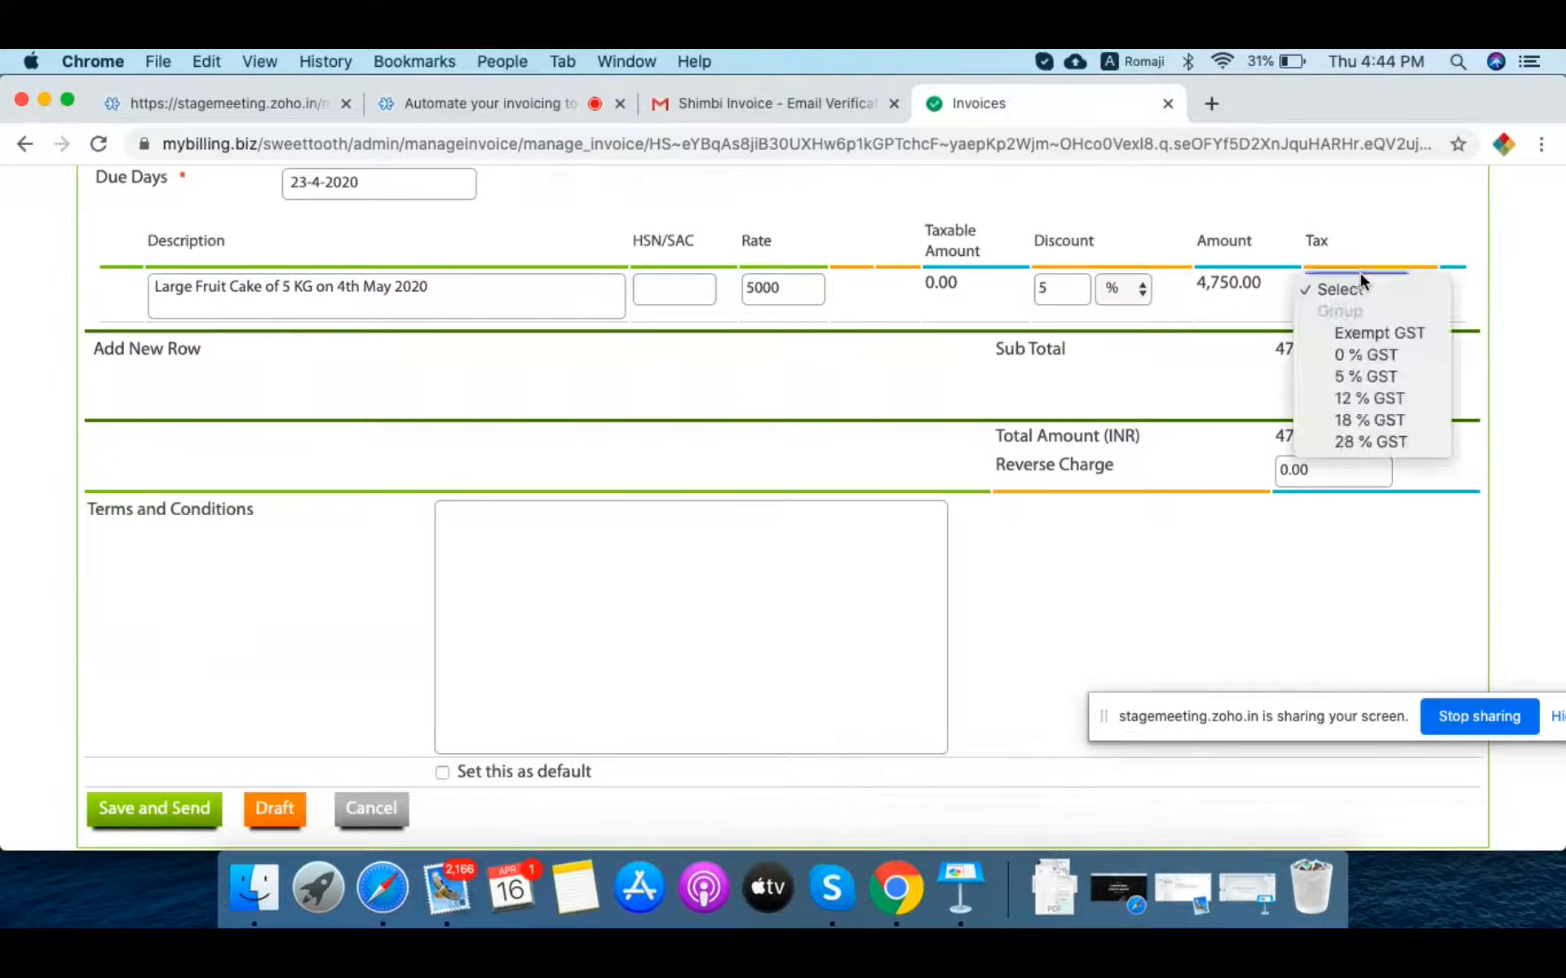
left_click(1388, 400)
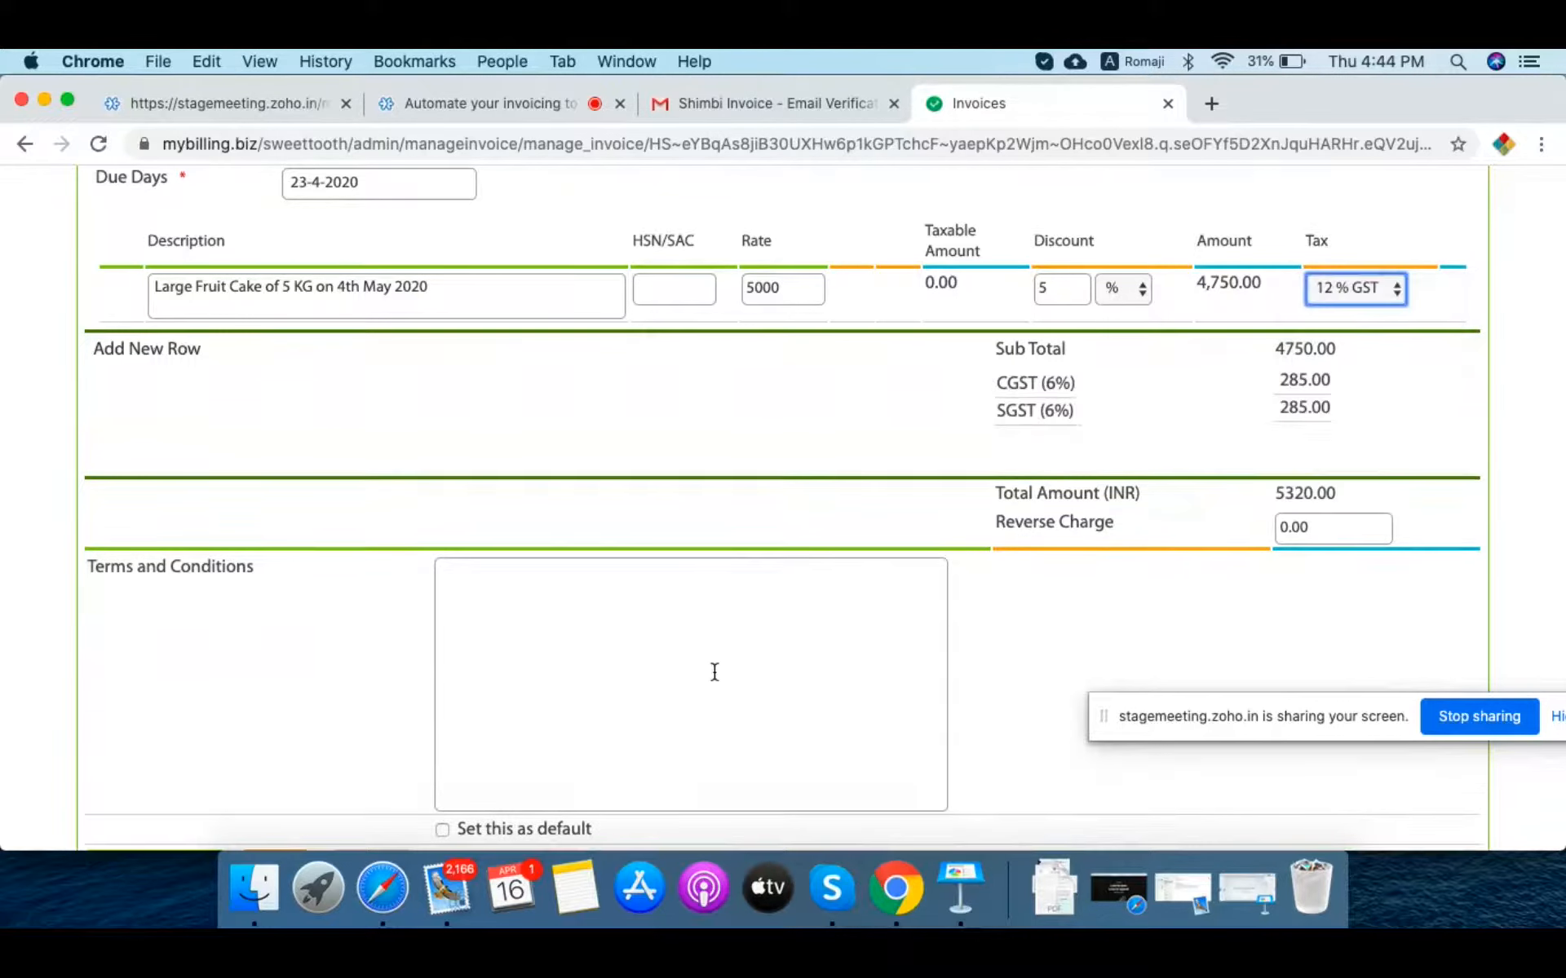
scroll(715, 672, "down", 2)
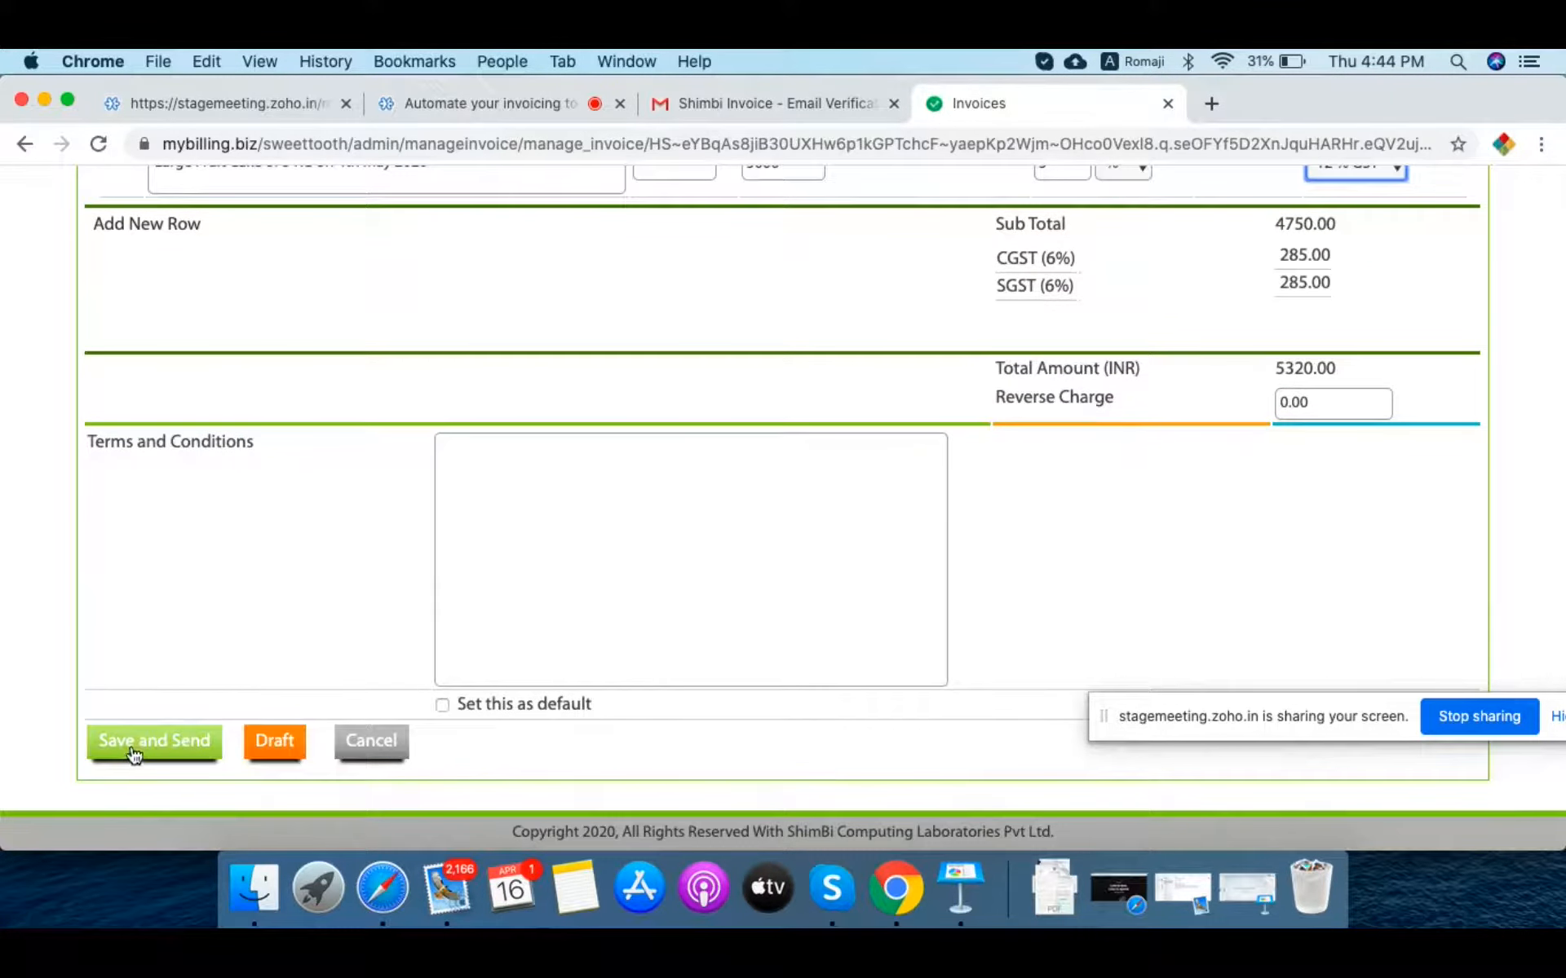
left_click(133, 751)
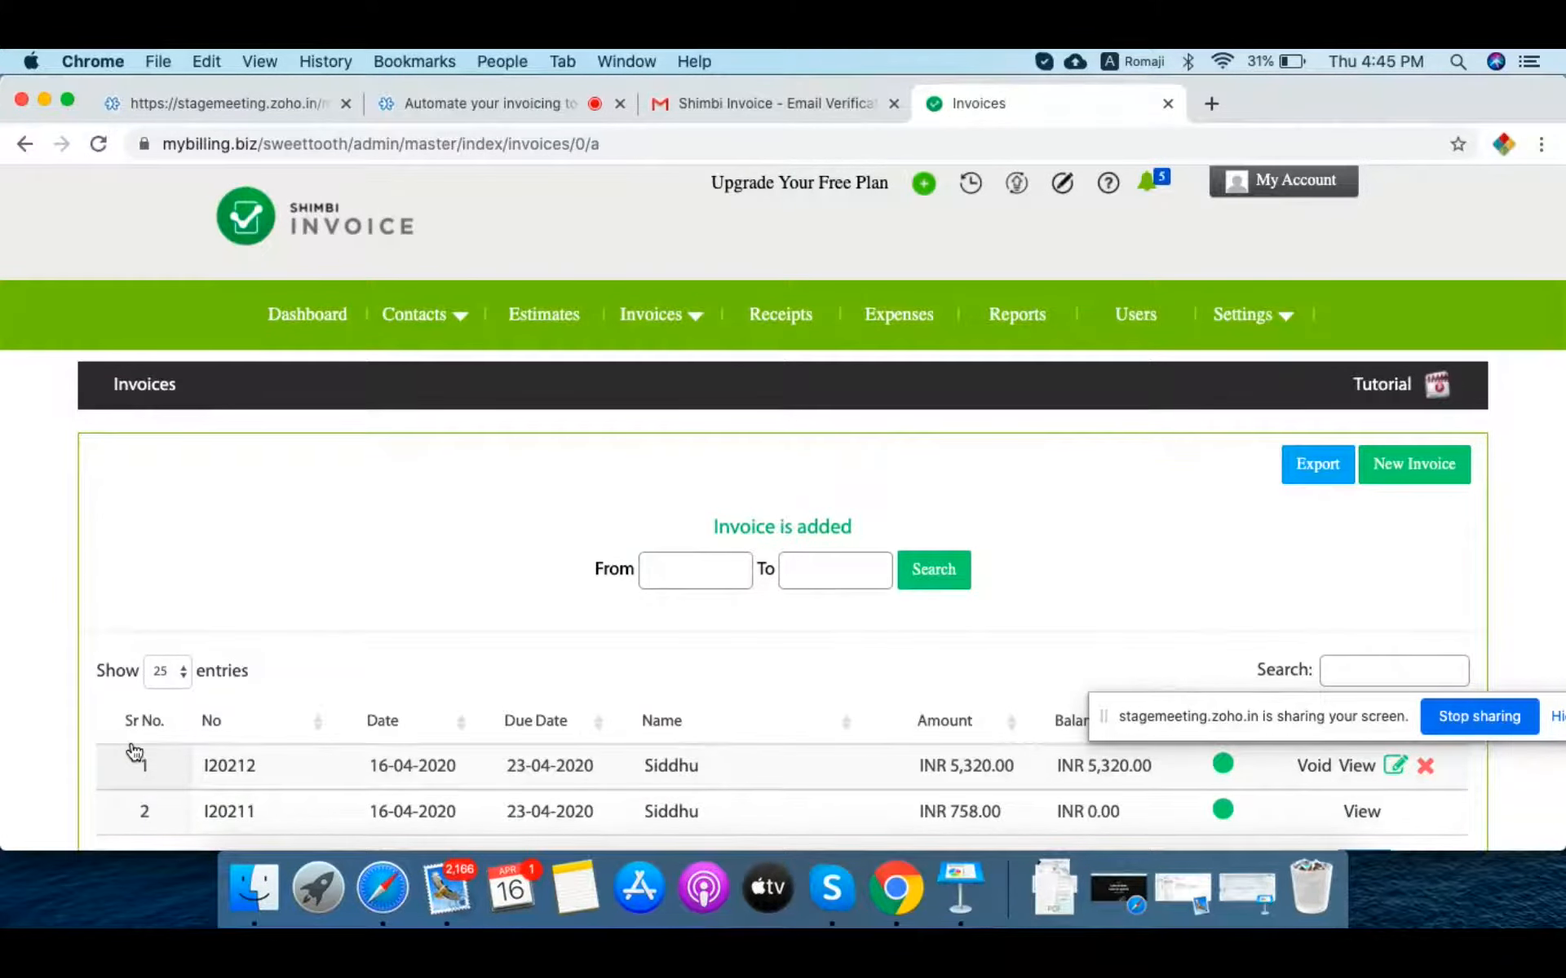
Step: Review invoices I20212 and I20211 in the list, then open the Invoices menu
scroll(132, 751, "down", 3)
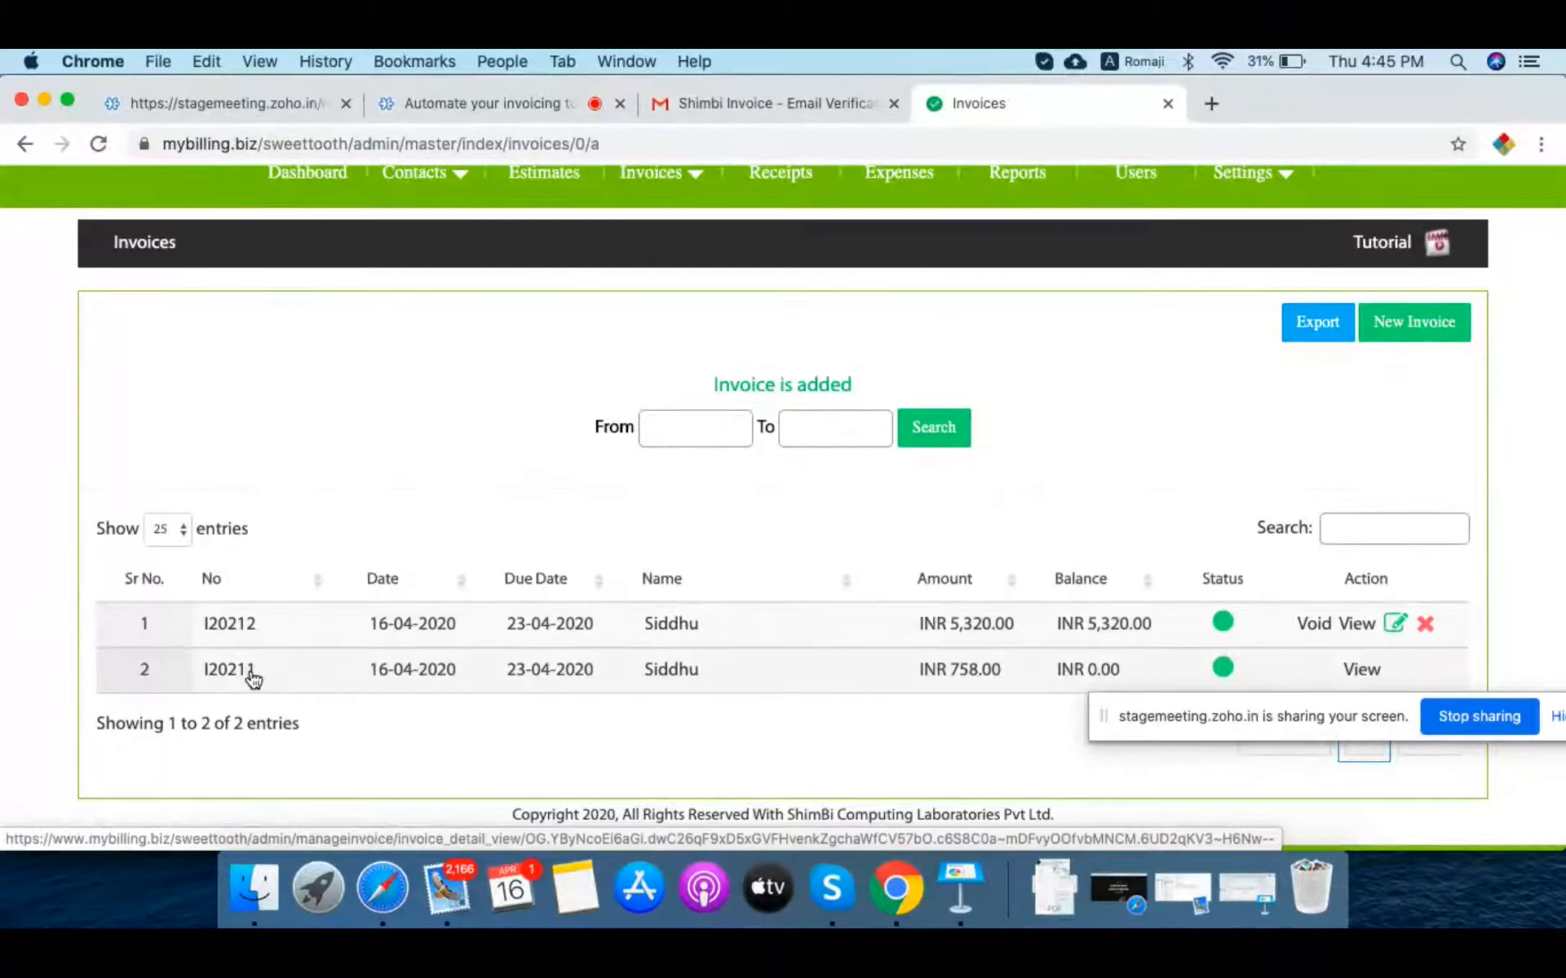
scroll(253, 679, "up", 2)
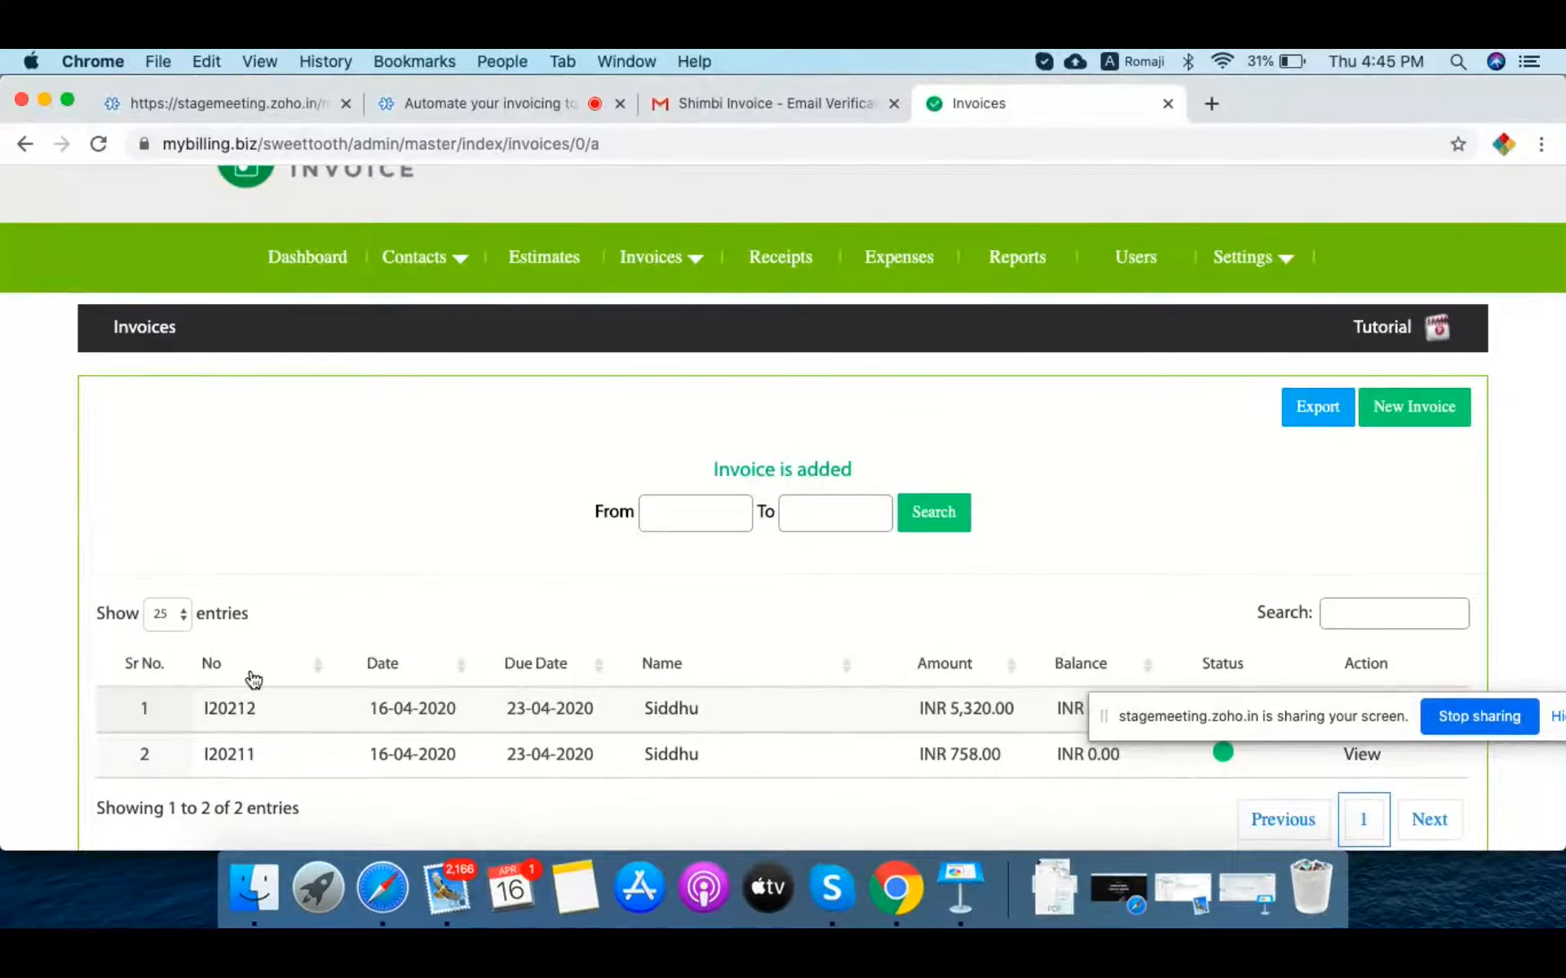
left_click(653, 279)
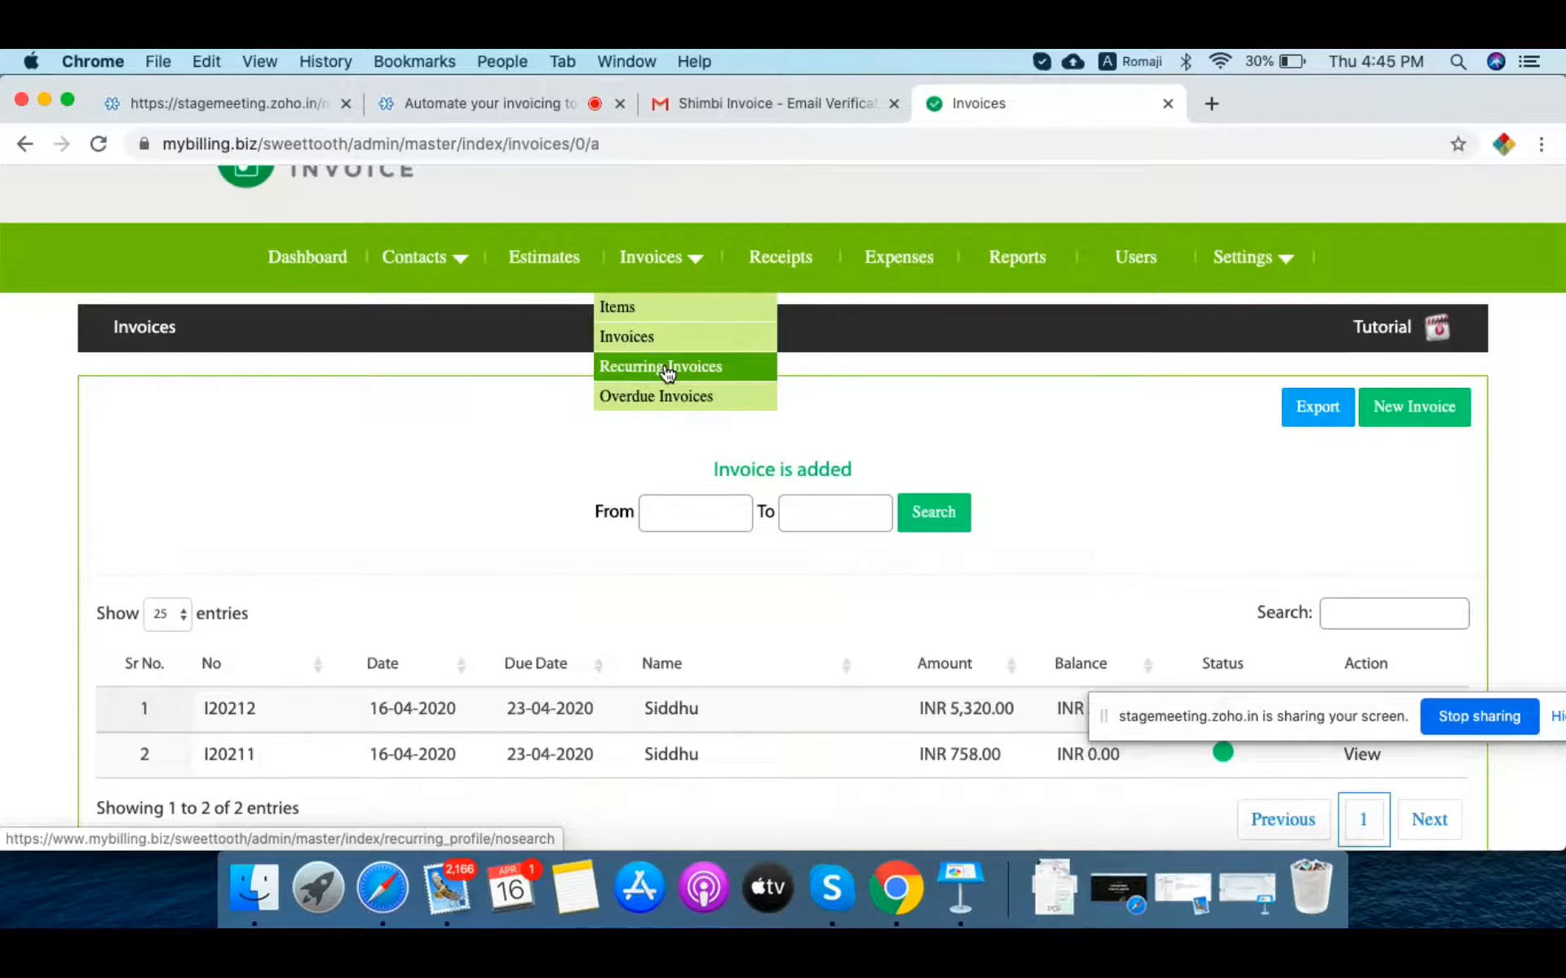
Step: Start a new recurring invoice with profile name 'Shimbi'
left_click(667, 368)
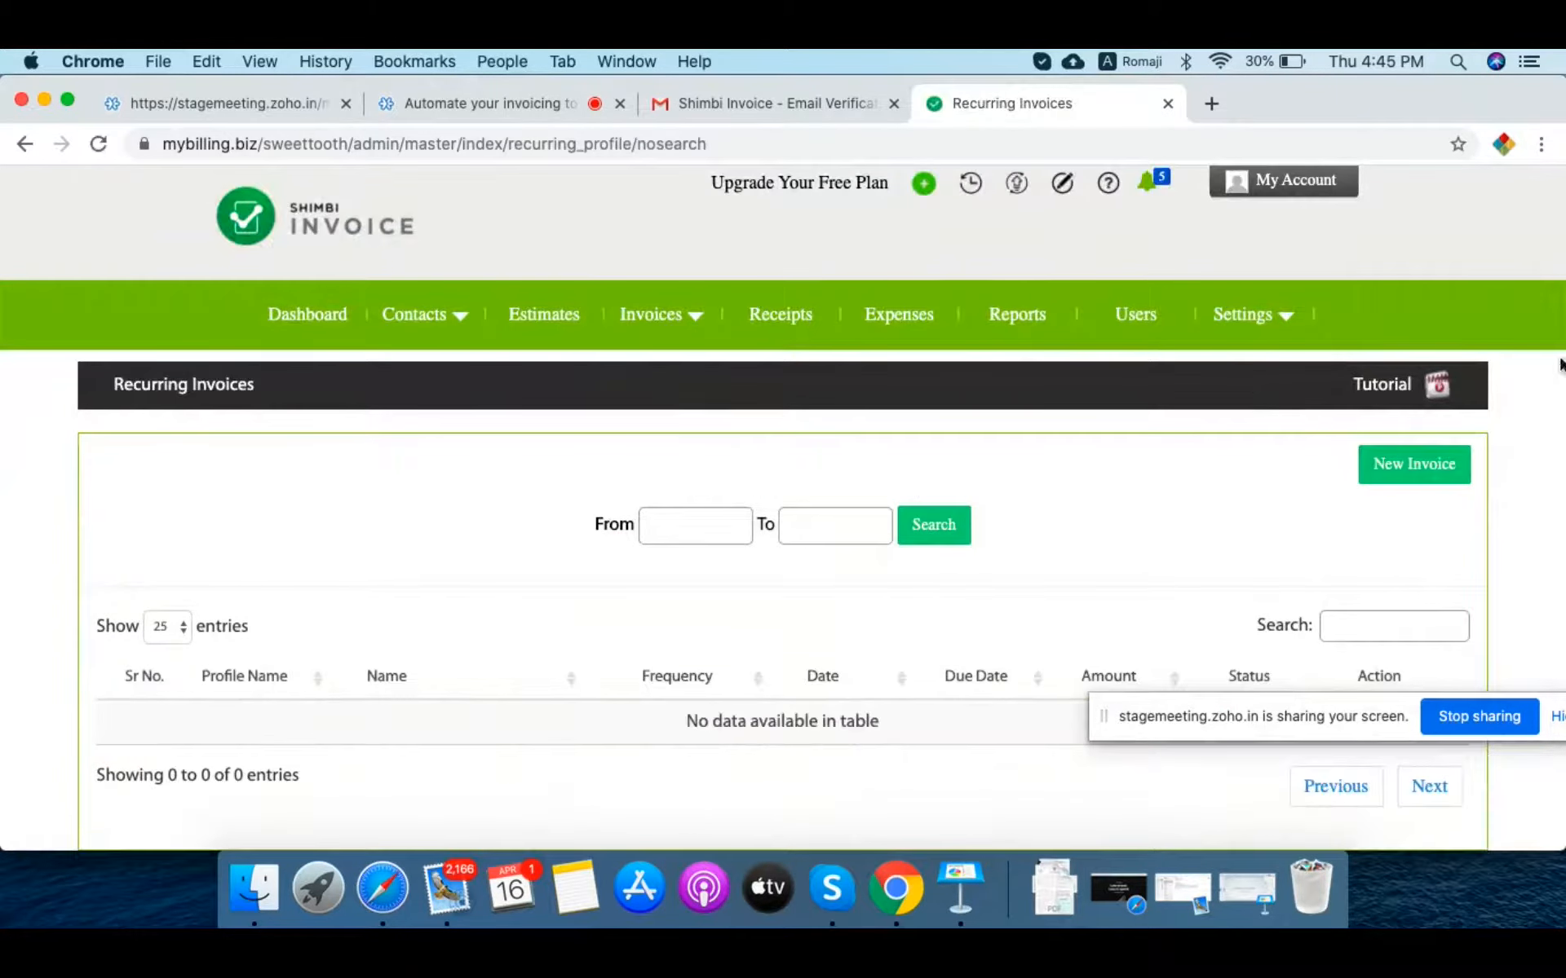
left_click(1423, 463)
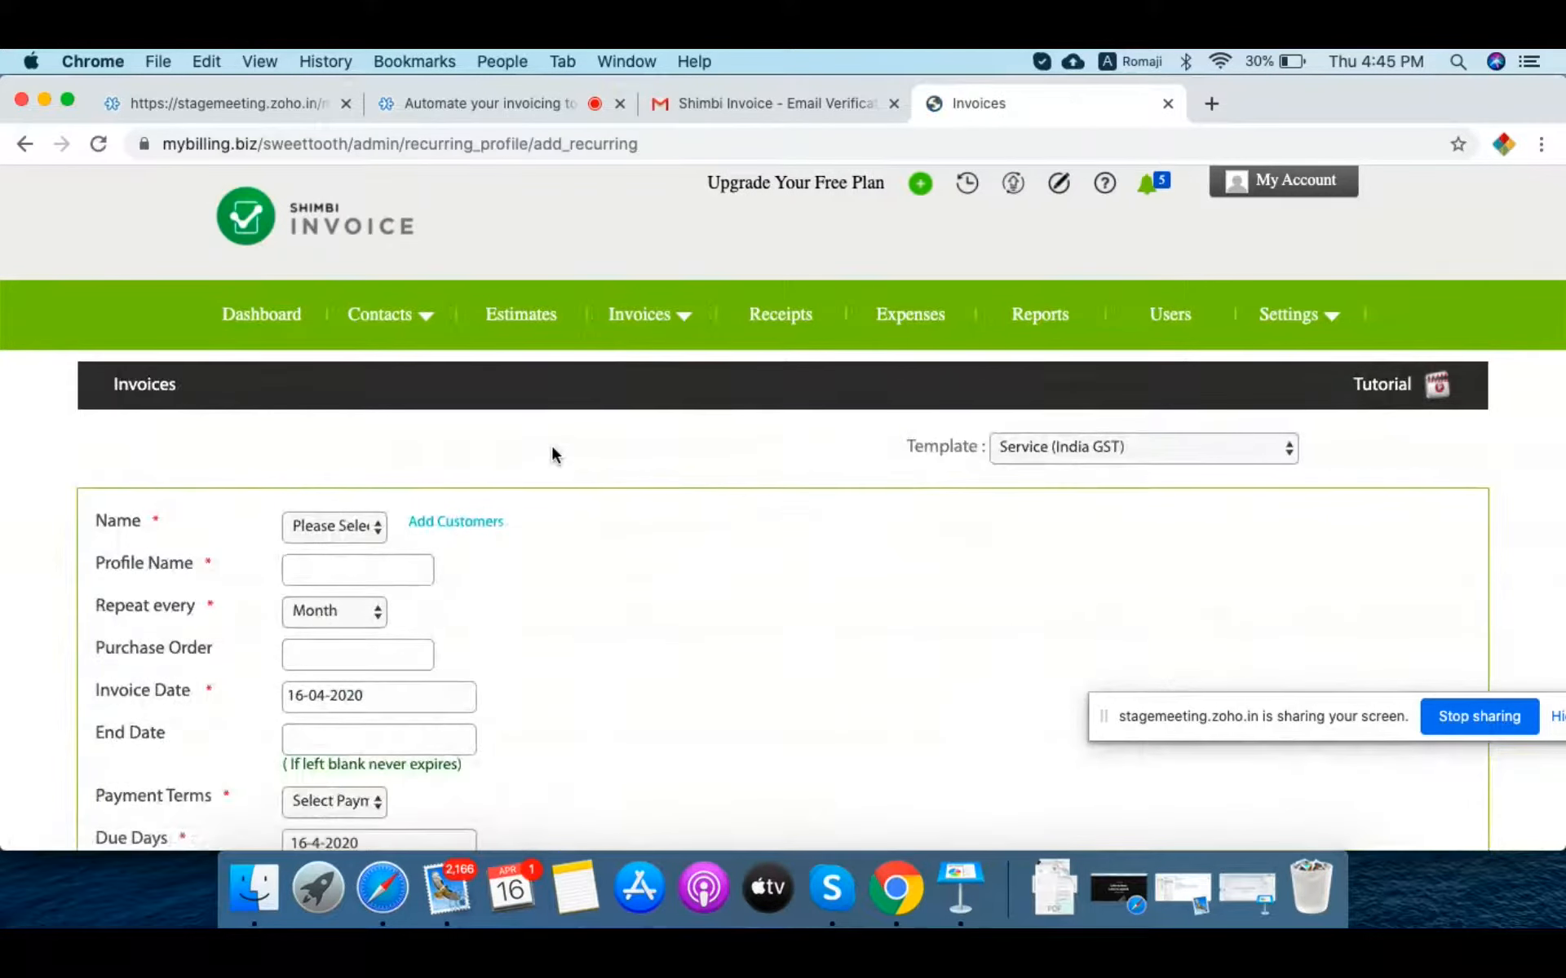
scroll(636, 563, "down", 3)
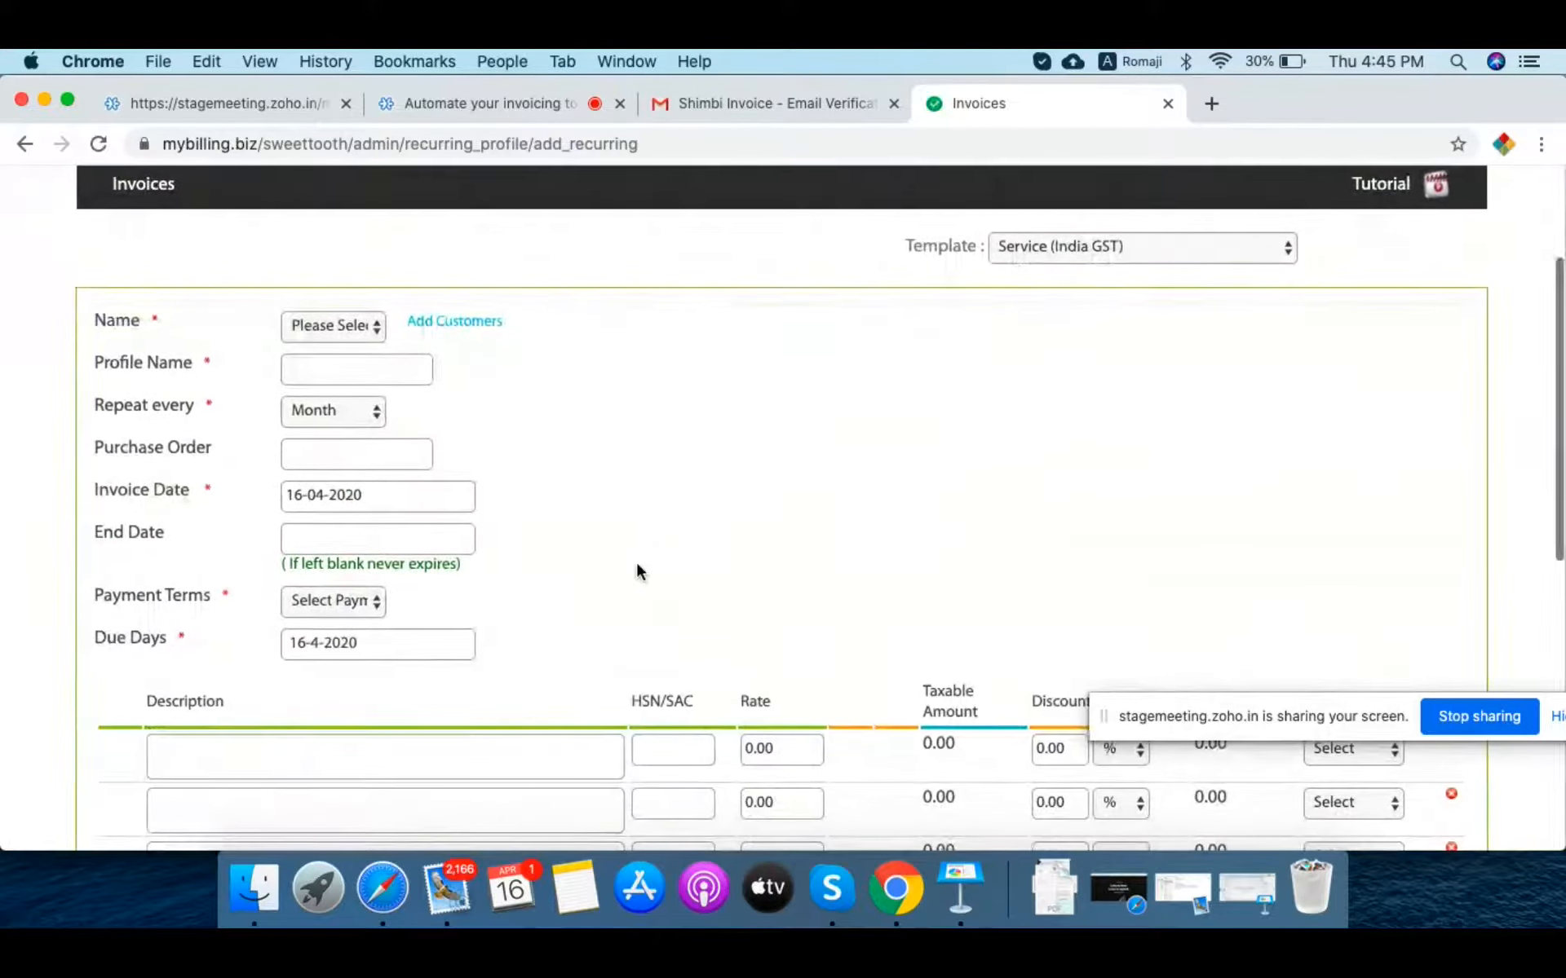
left_click(345, 370)
type("Shimbi")
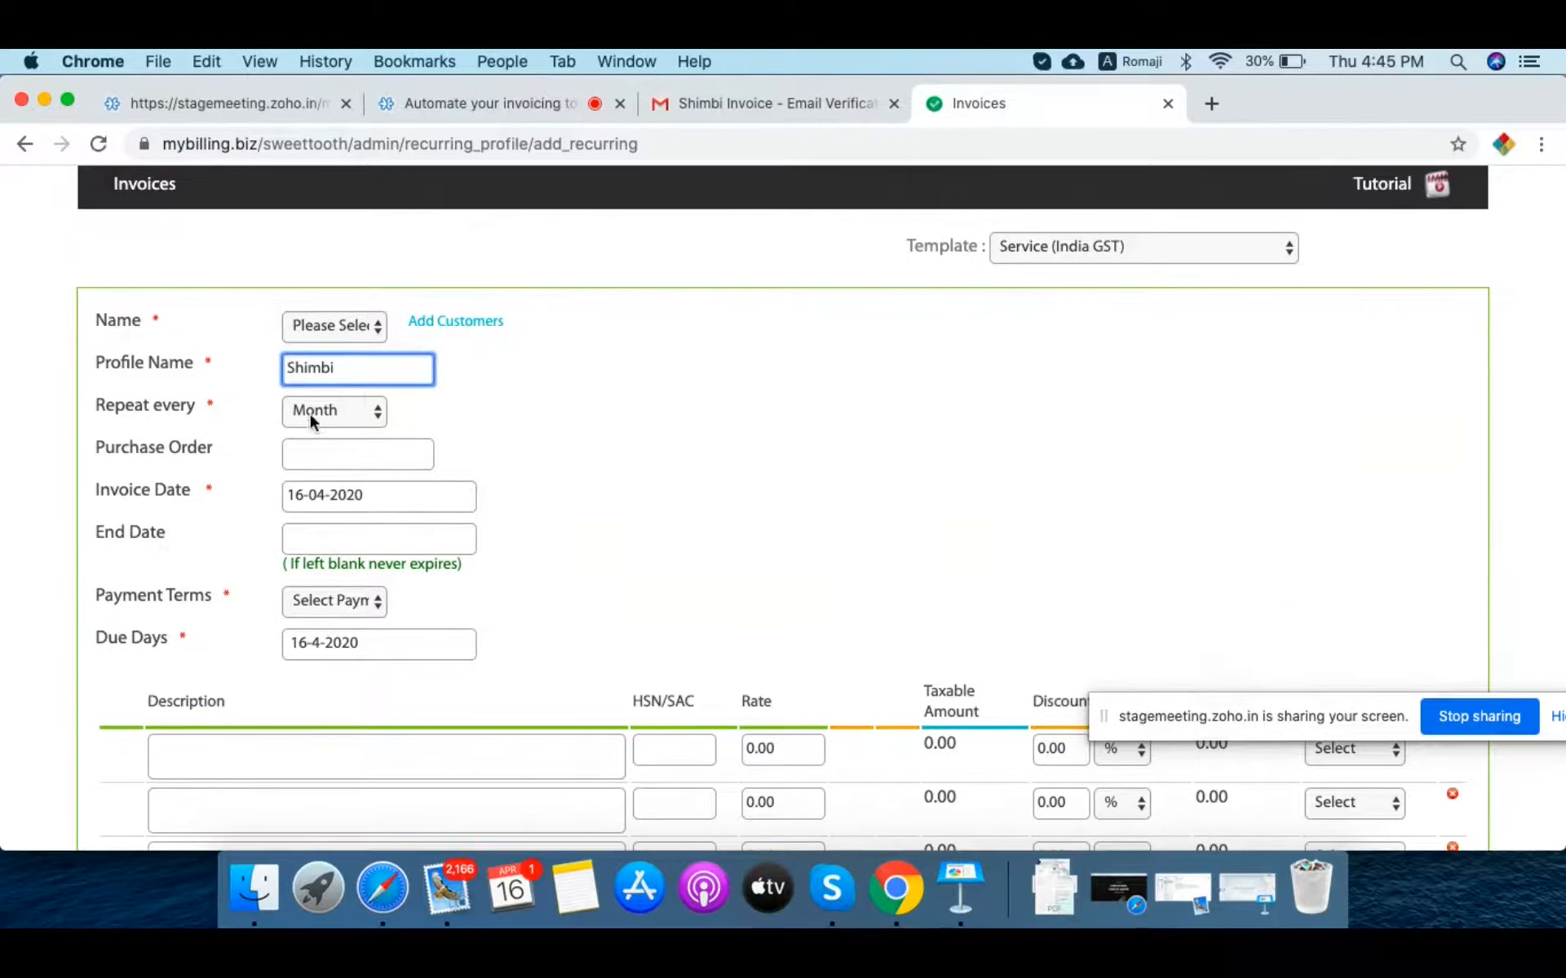
Step: Set the recurring invoice date to 01-05-2020
scroll(522, 437, "down", 2)
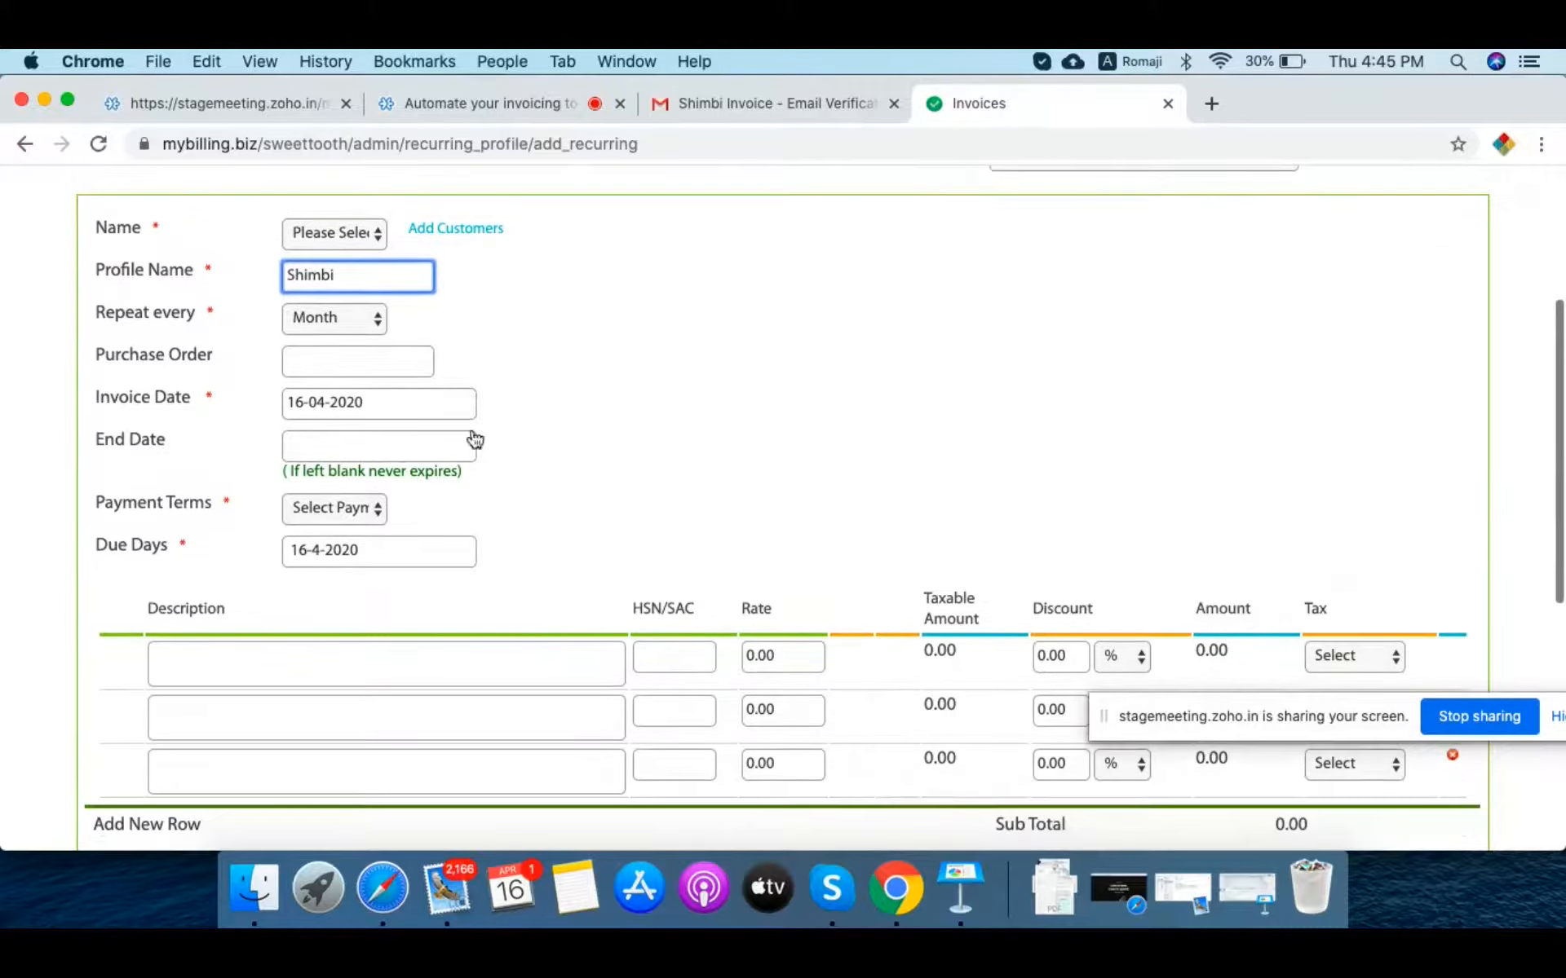
left_click(335, 365)
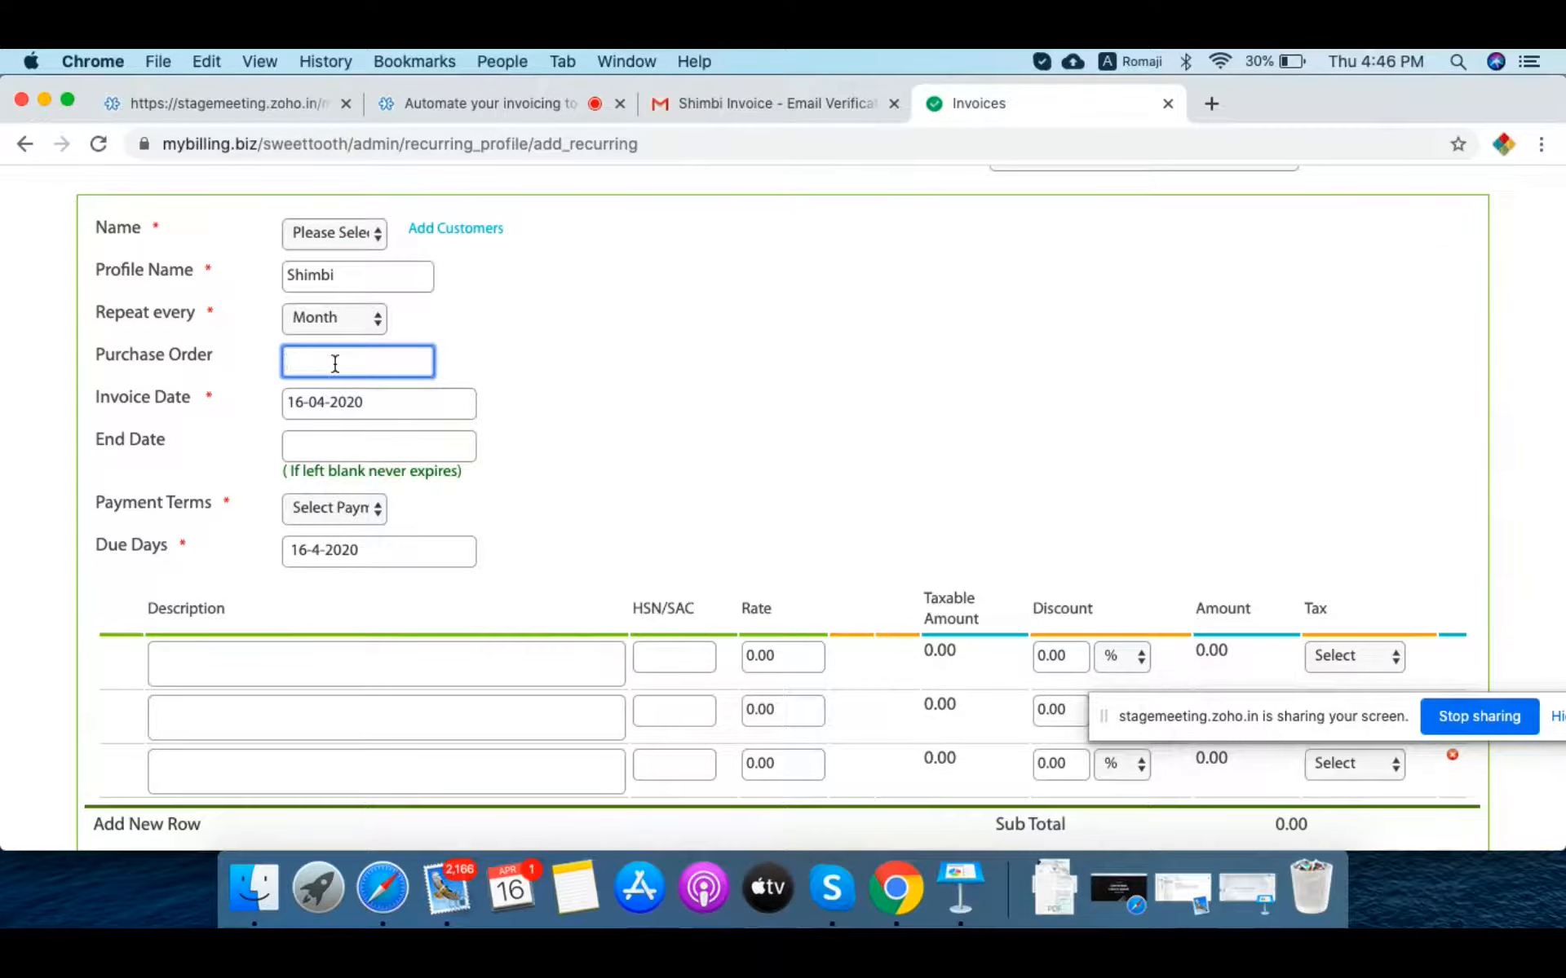
scroll(578, 412, "down", 2)
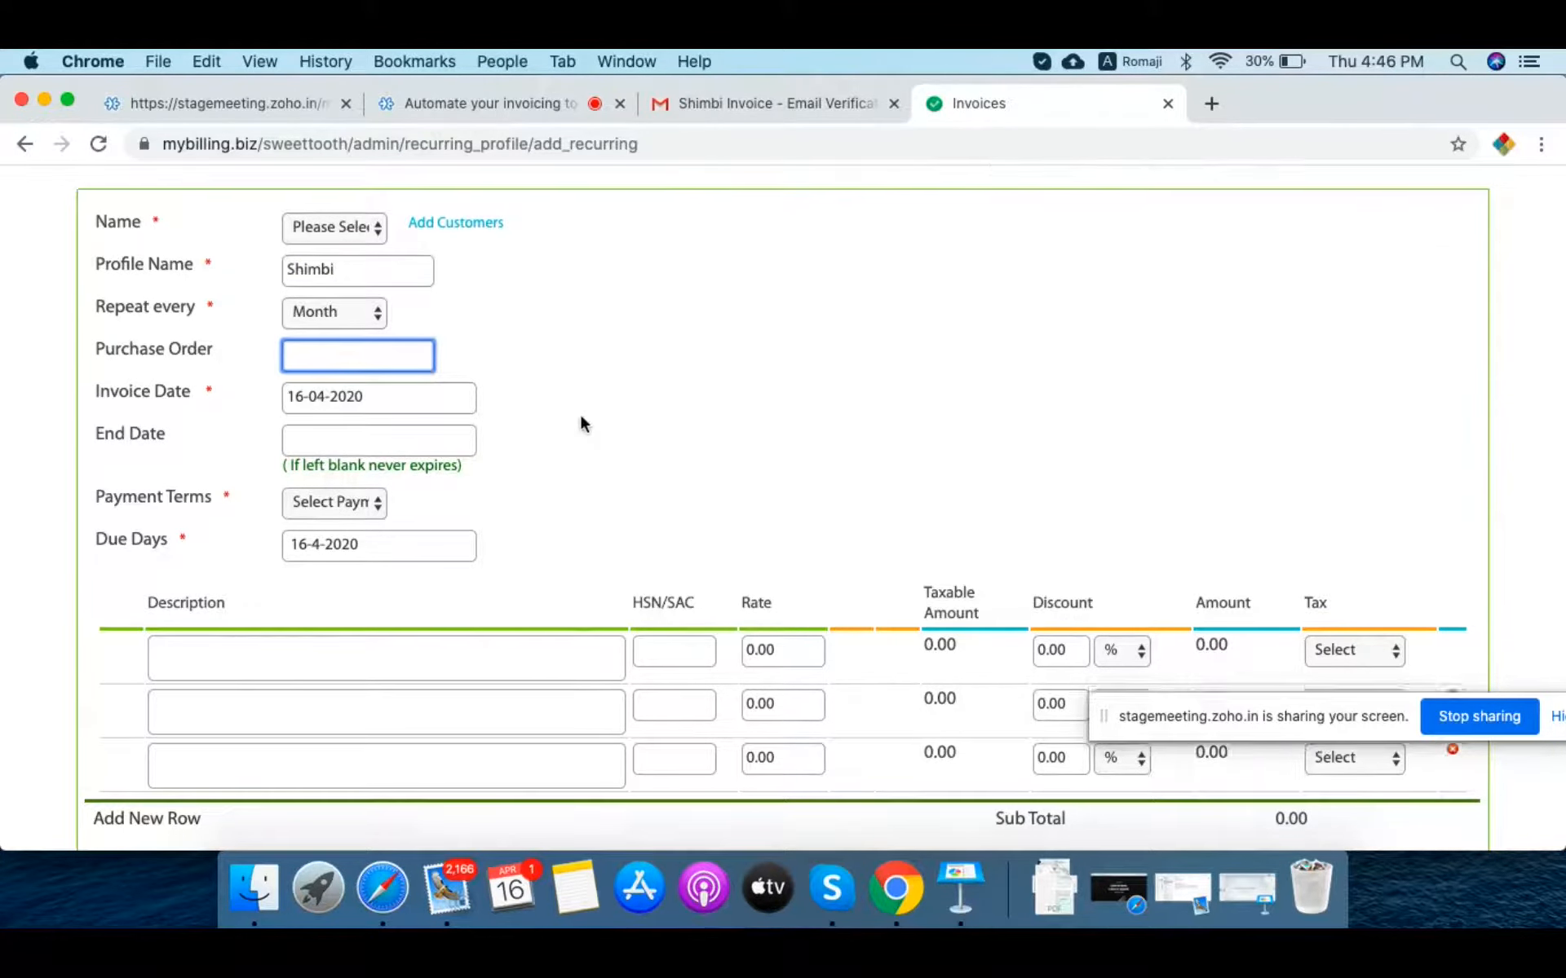
left_click(340, 336)
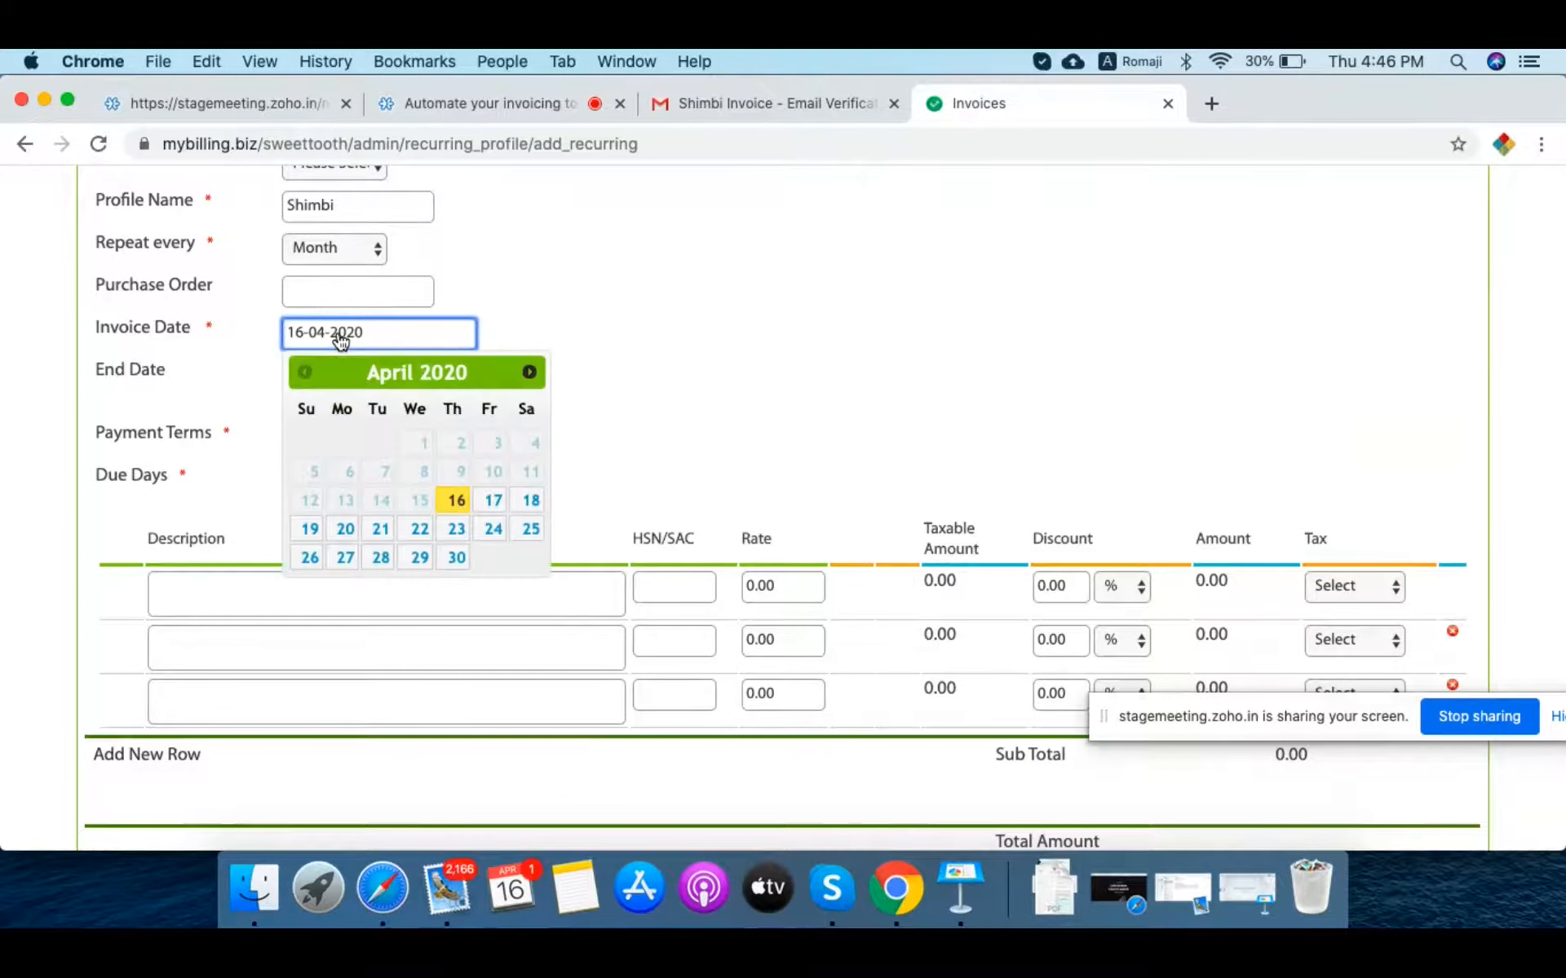
left_click(494, 506)
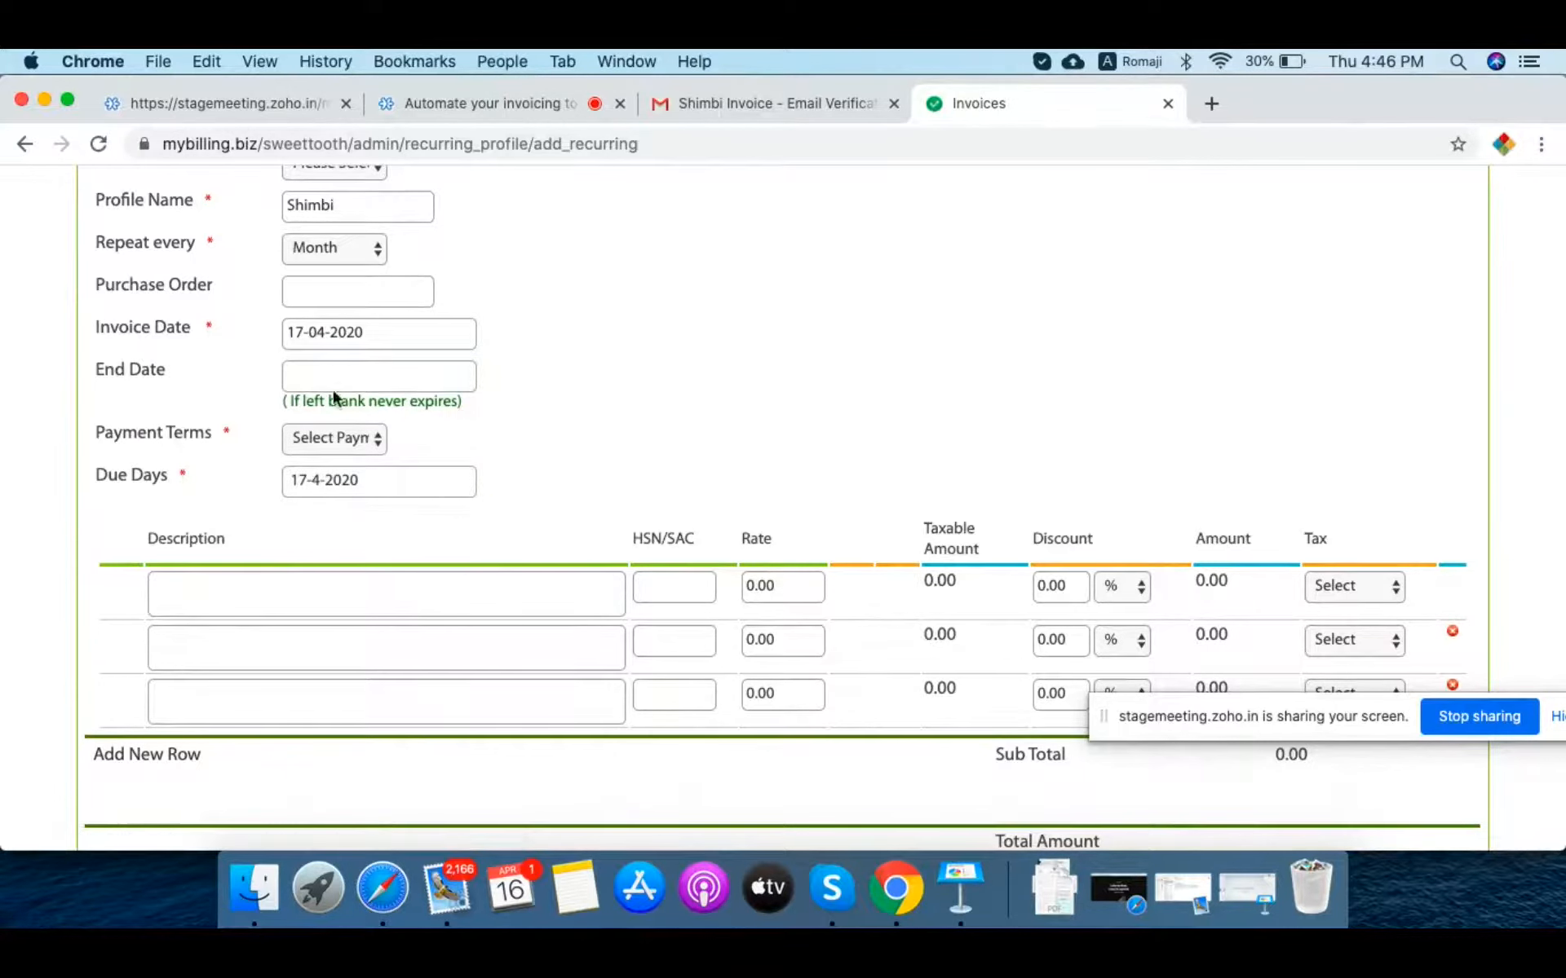
left_click(307, 339)
left_click(530, 371)
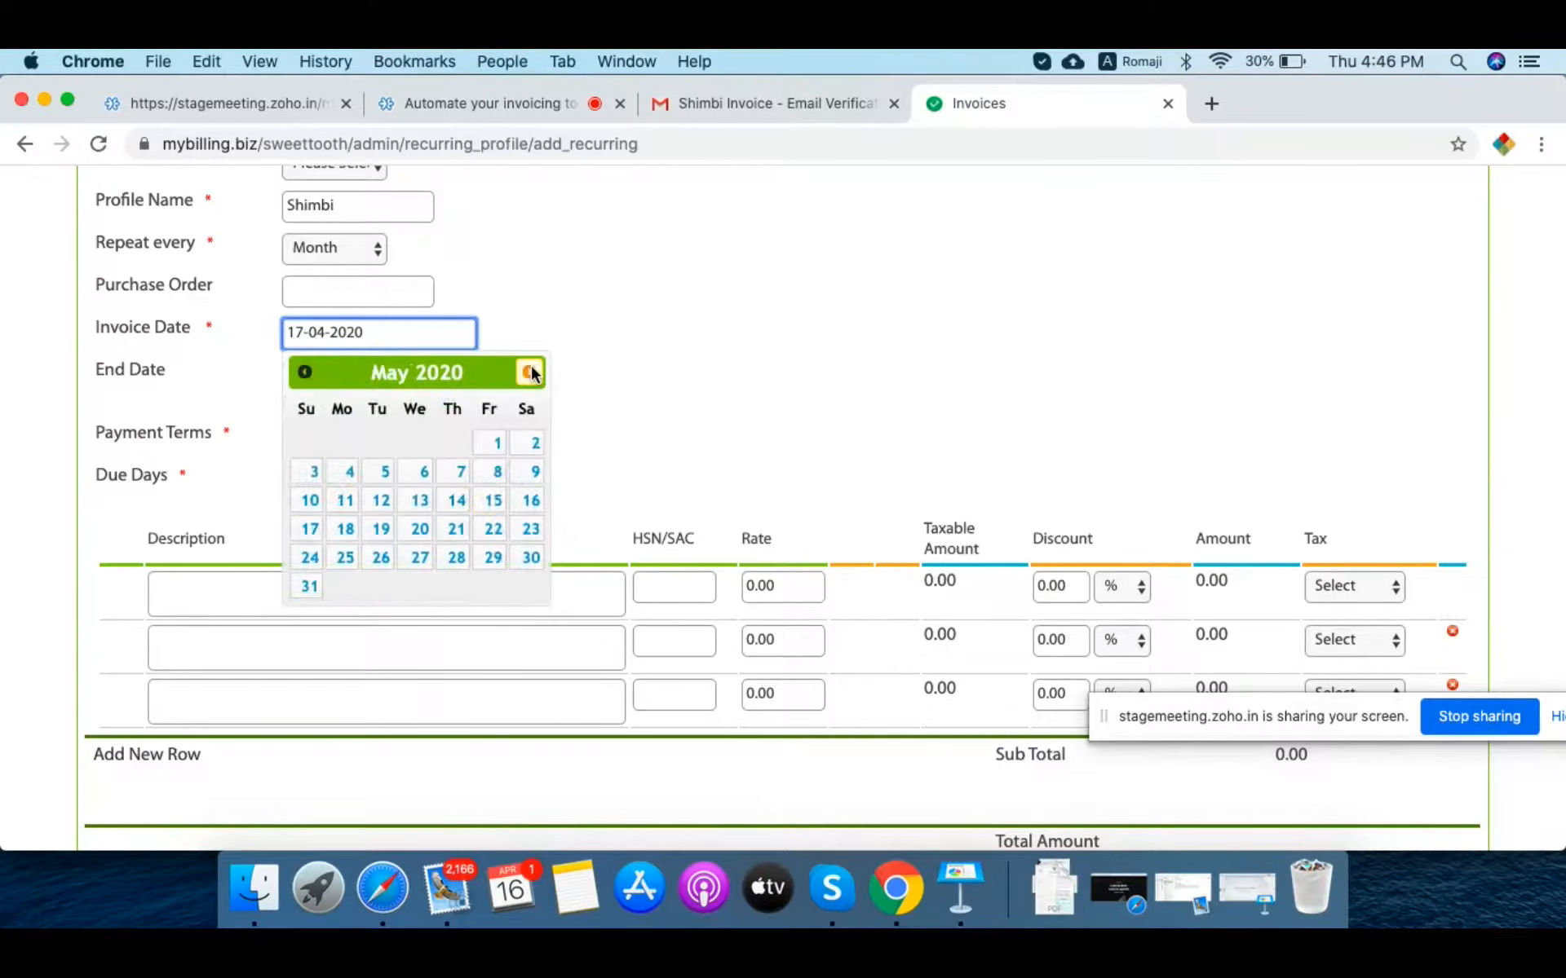
left_click(499, 443)
scroll(702, 444, "down", 3)
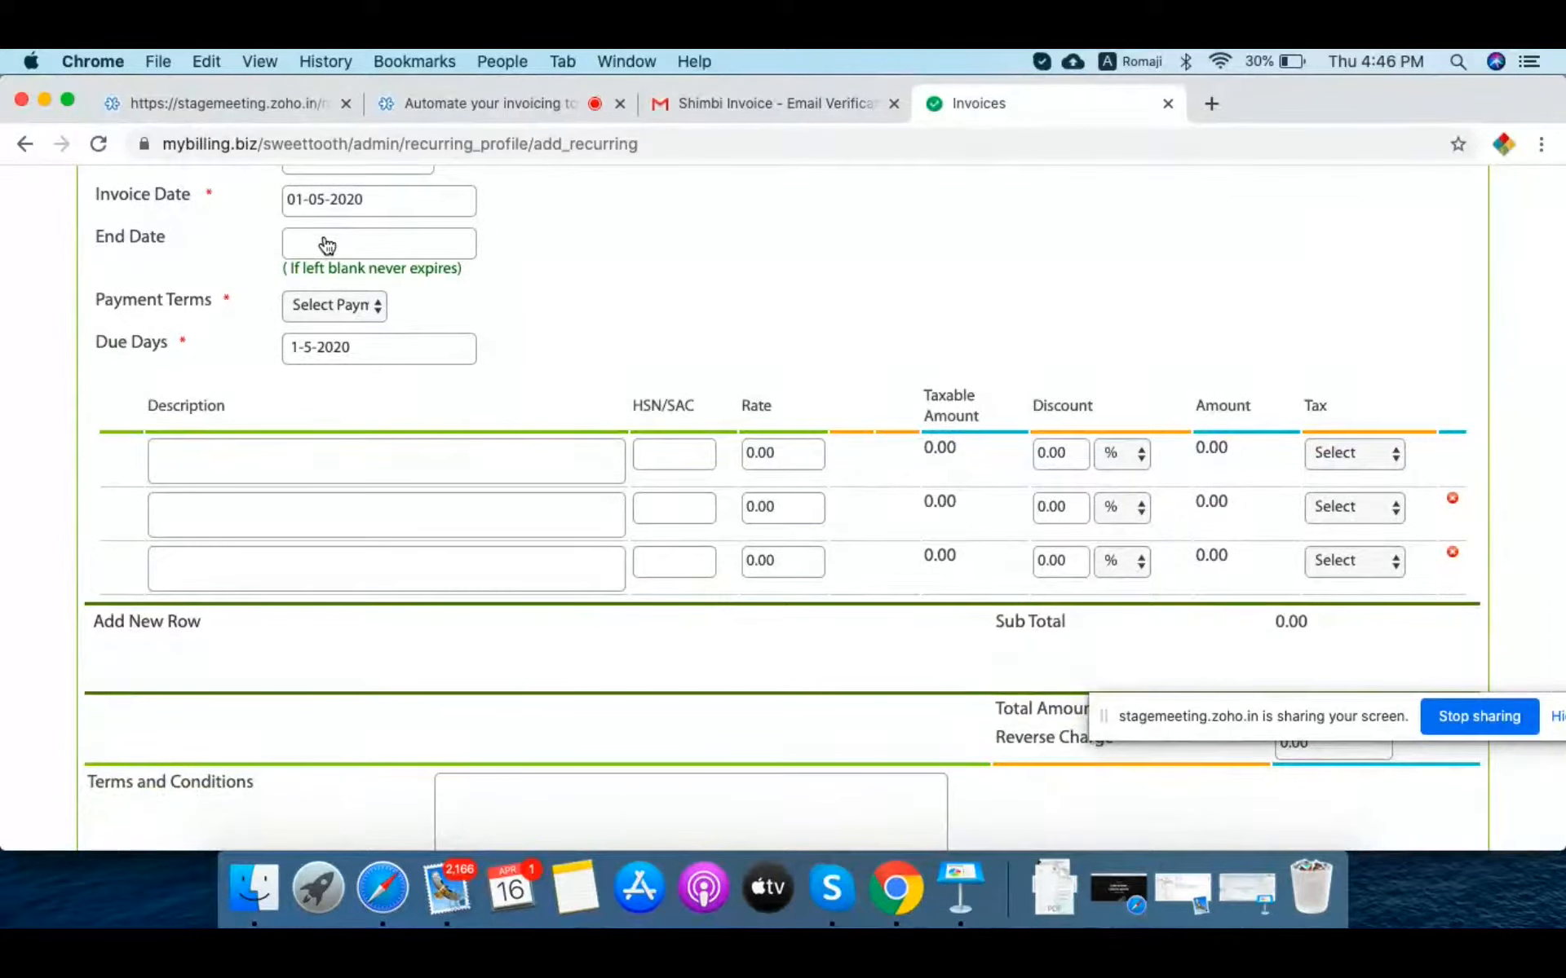
Step: Choose Net 15 days payment terms, then leave the draft for the Expenses page
left_click(347, 307)
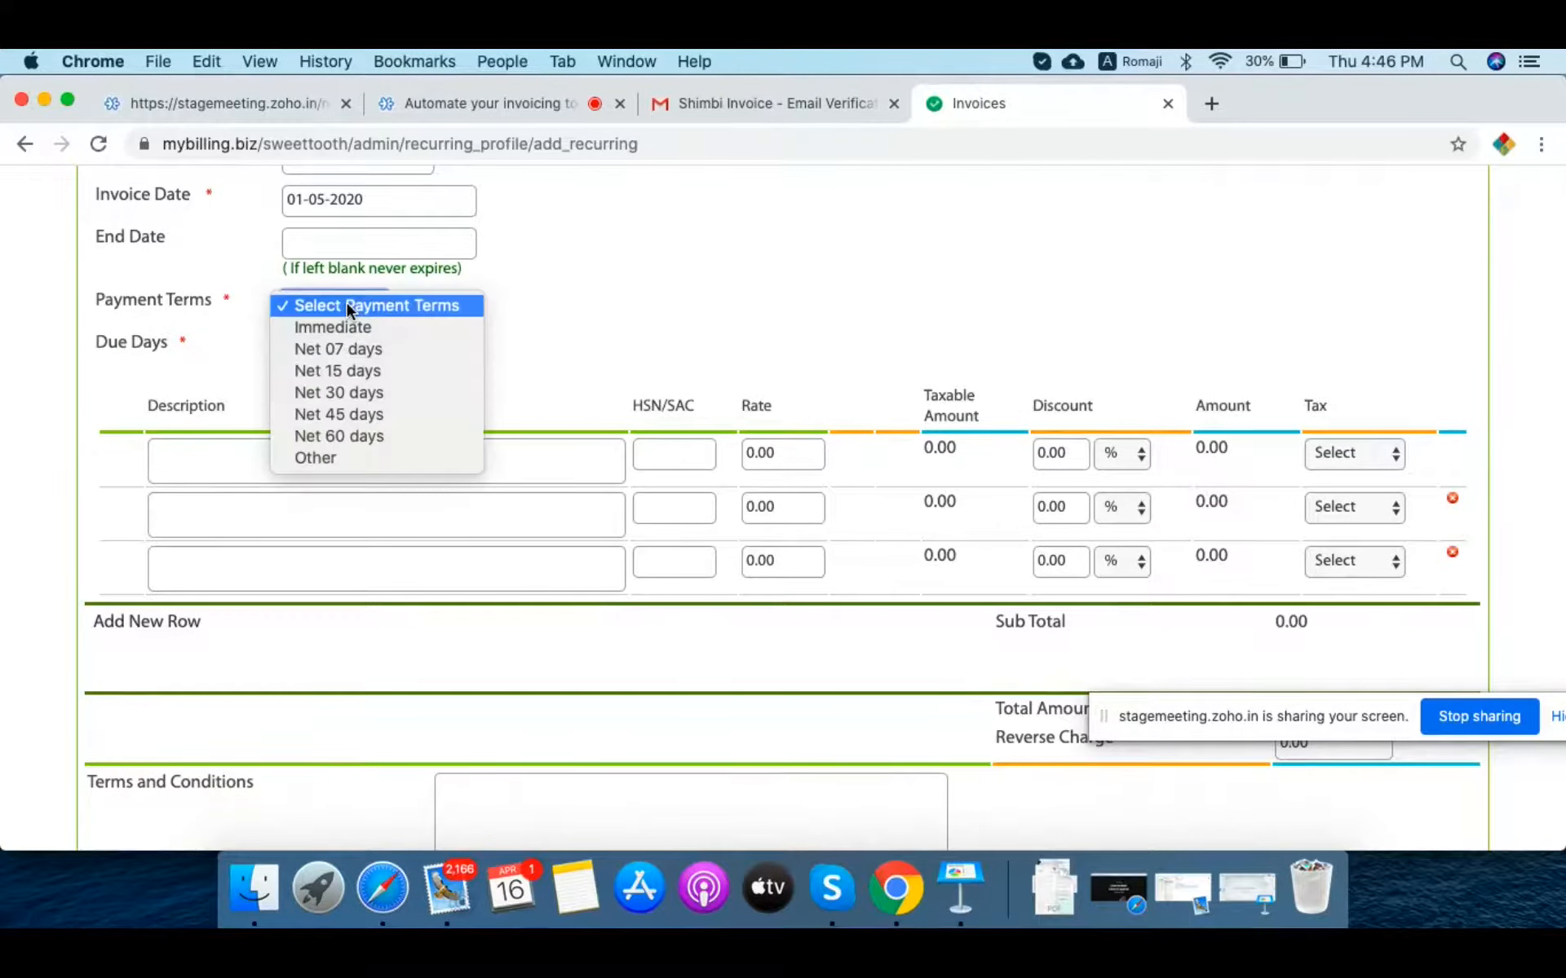
left_click(356, 370)
scroll(536, 355, "down", 2)
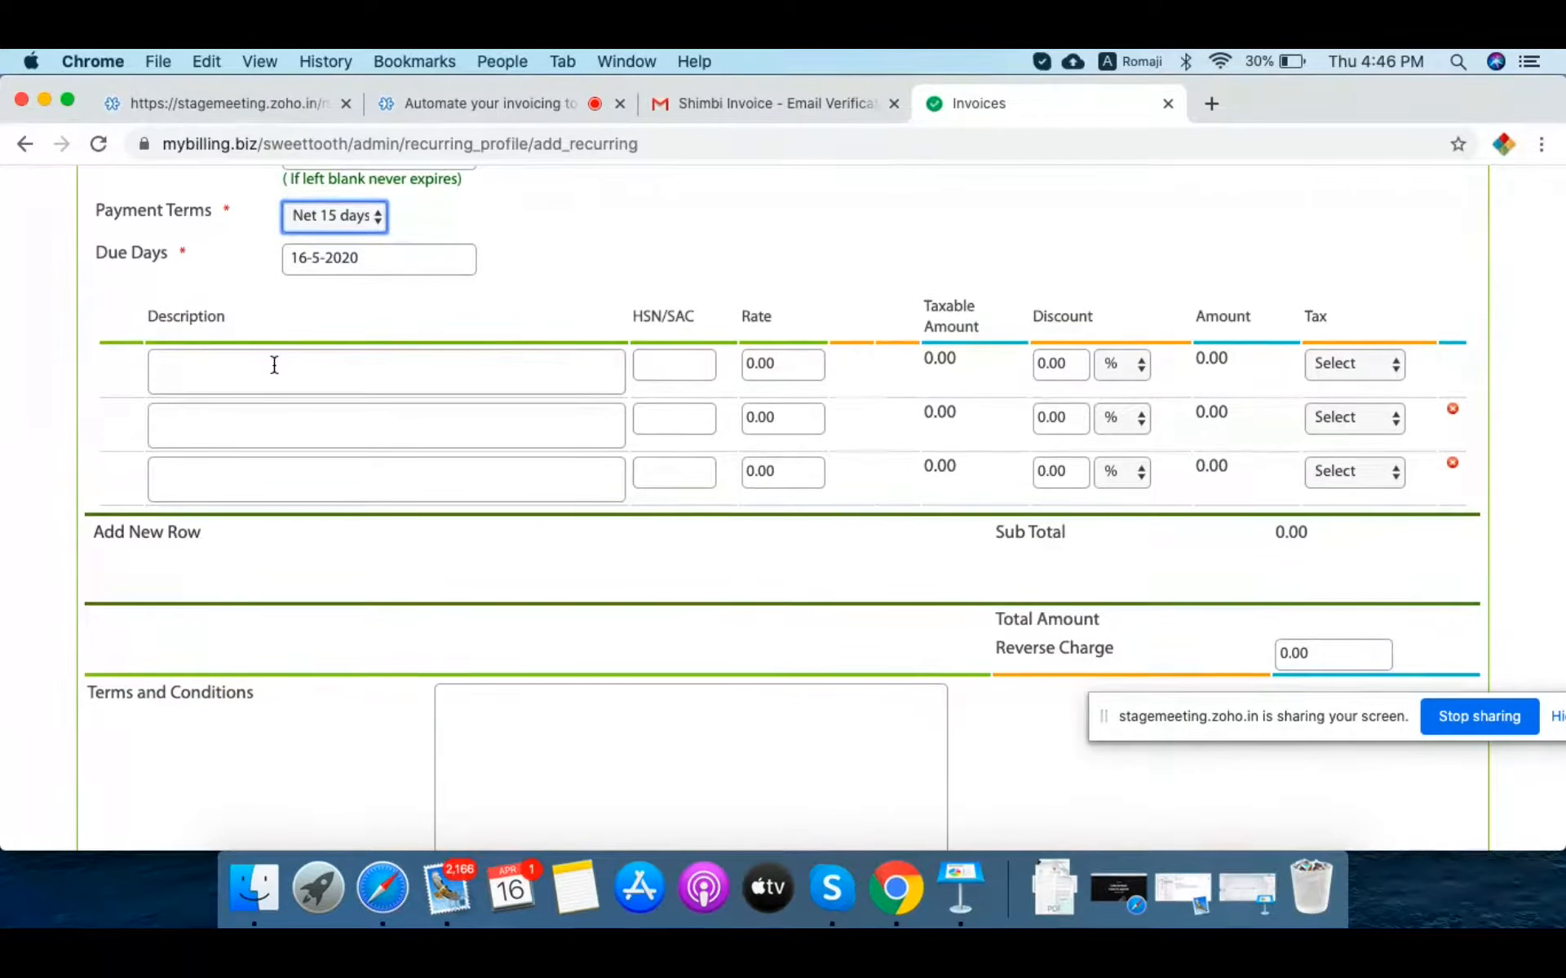
scroll(577, 644, "down", 5)
scroll(581, 627, "up", 4)
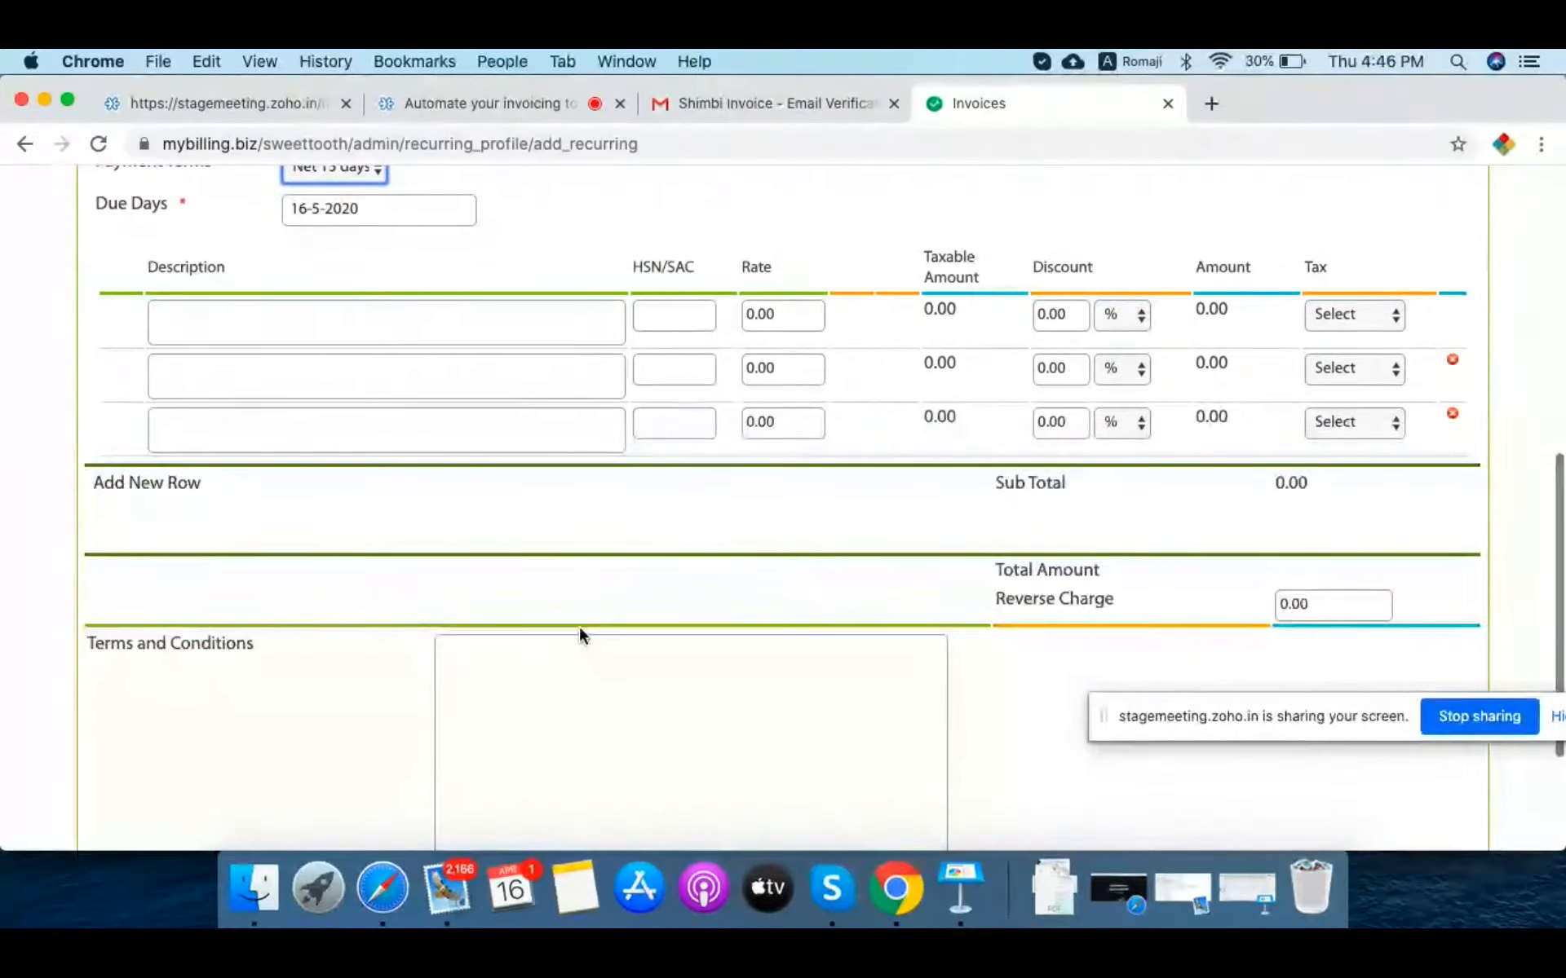
scroll(581, 628, "up", 8)
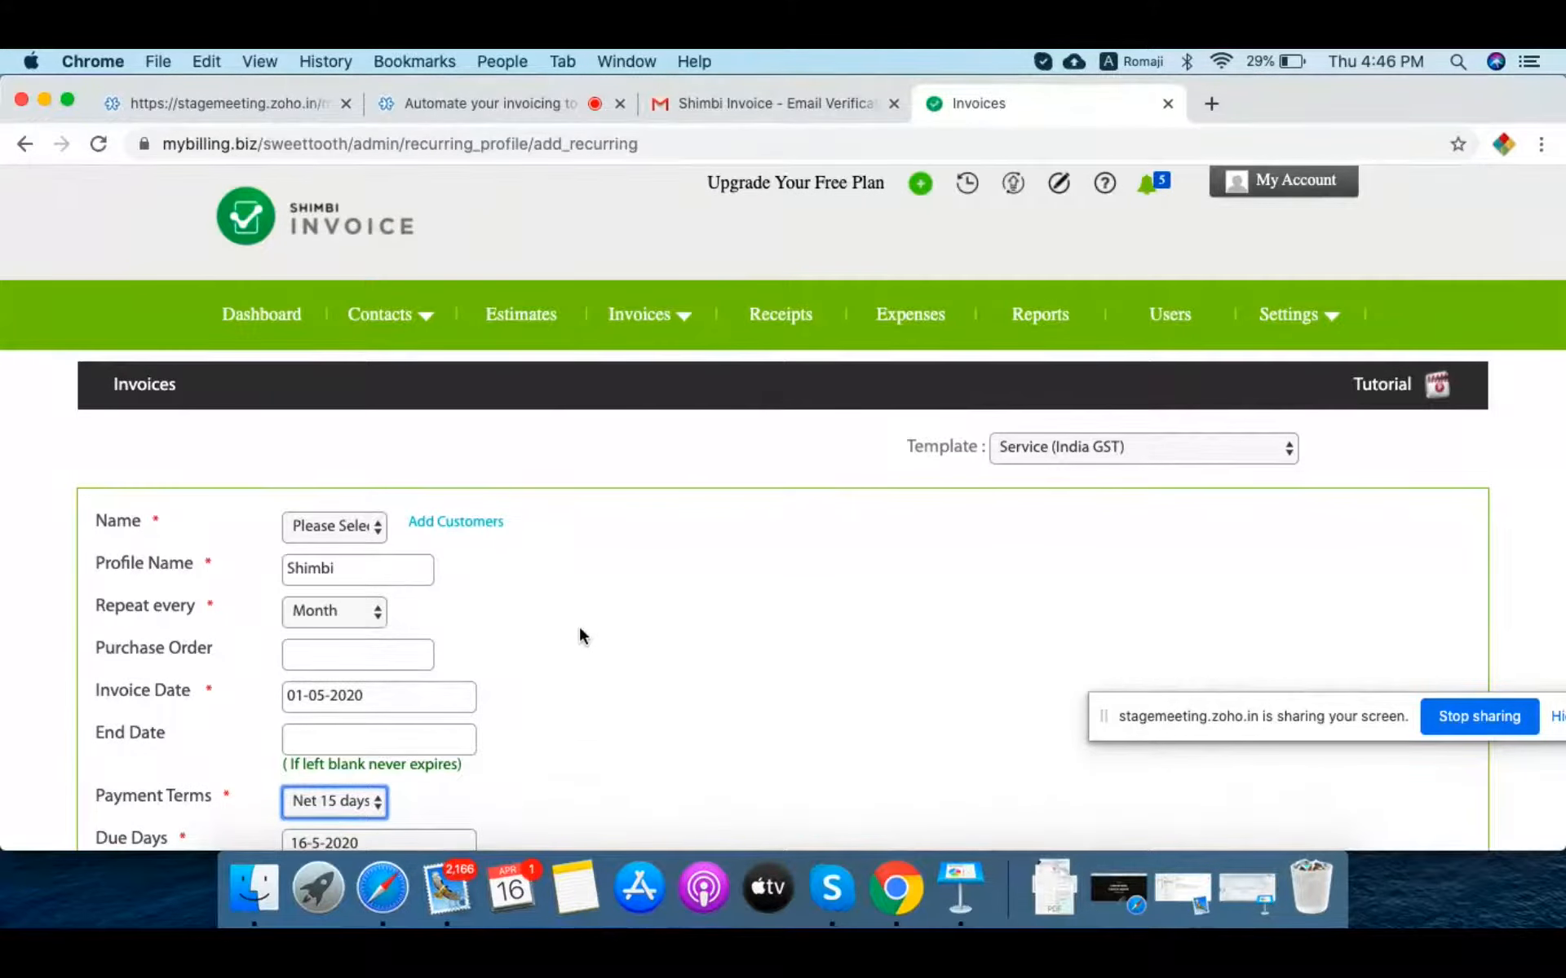
scroll(579, 623, "down", 4)
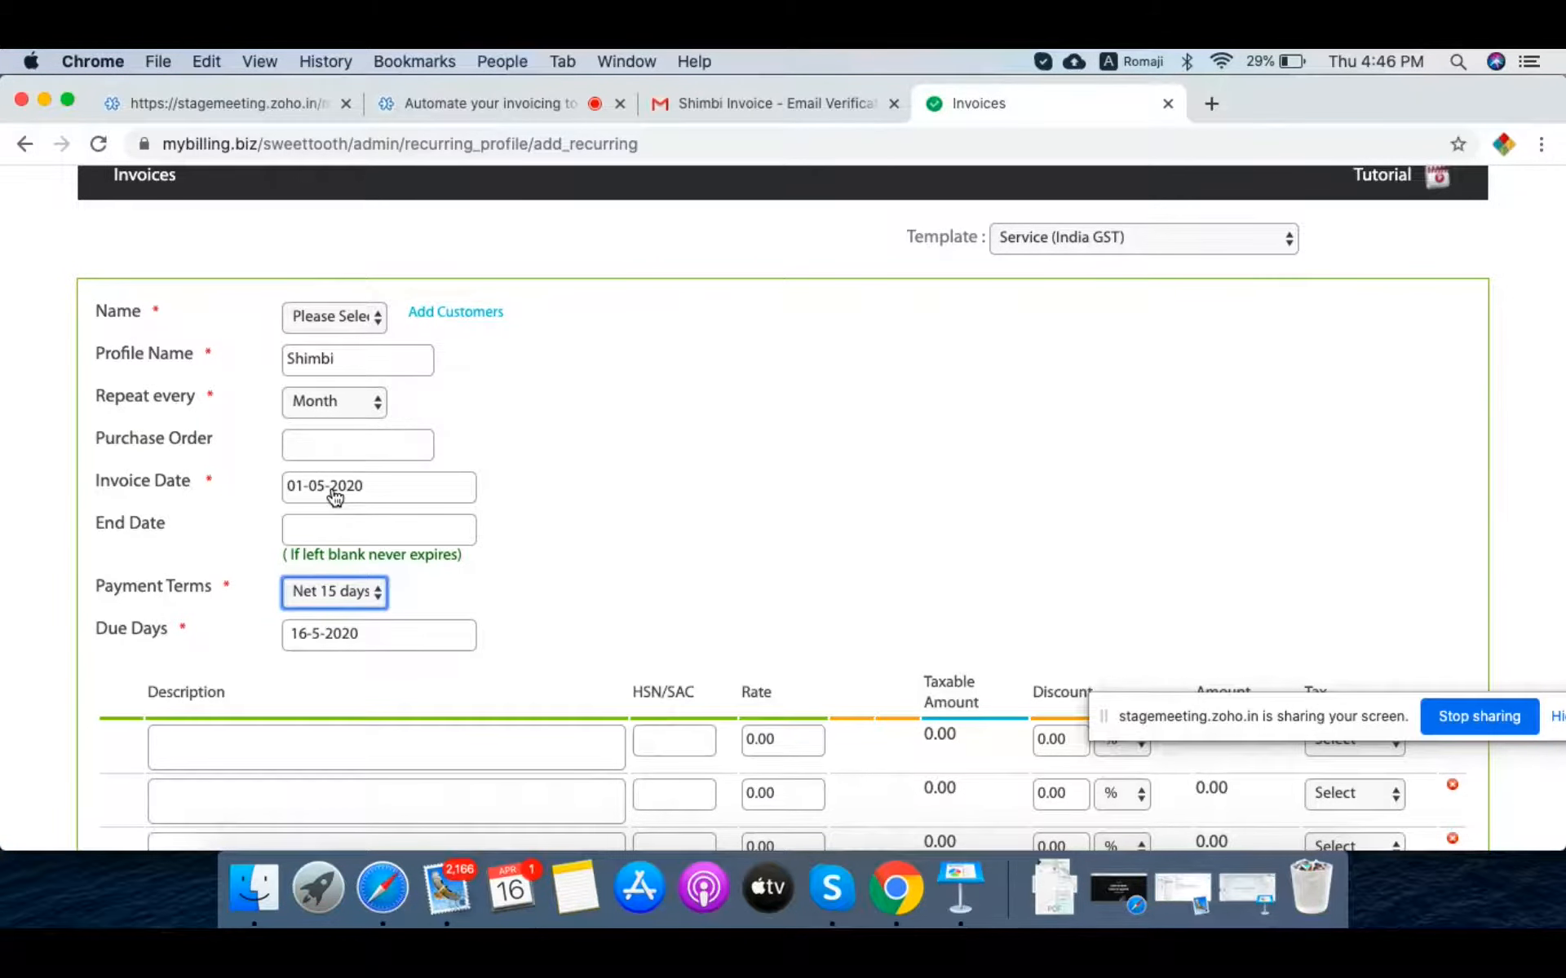
scroll(682, 494, "up", 5)
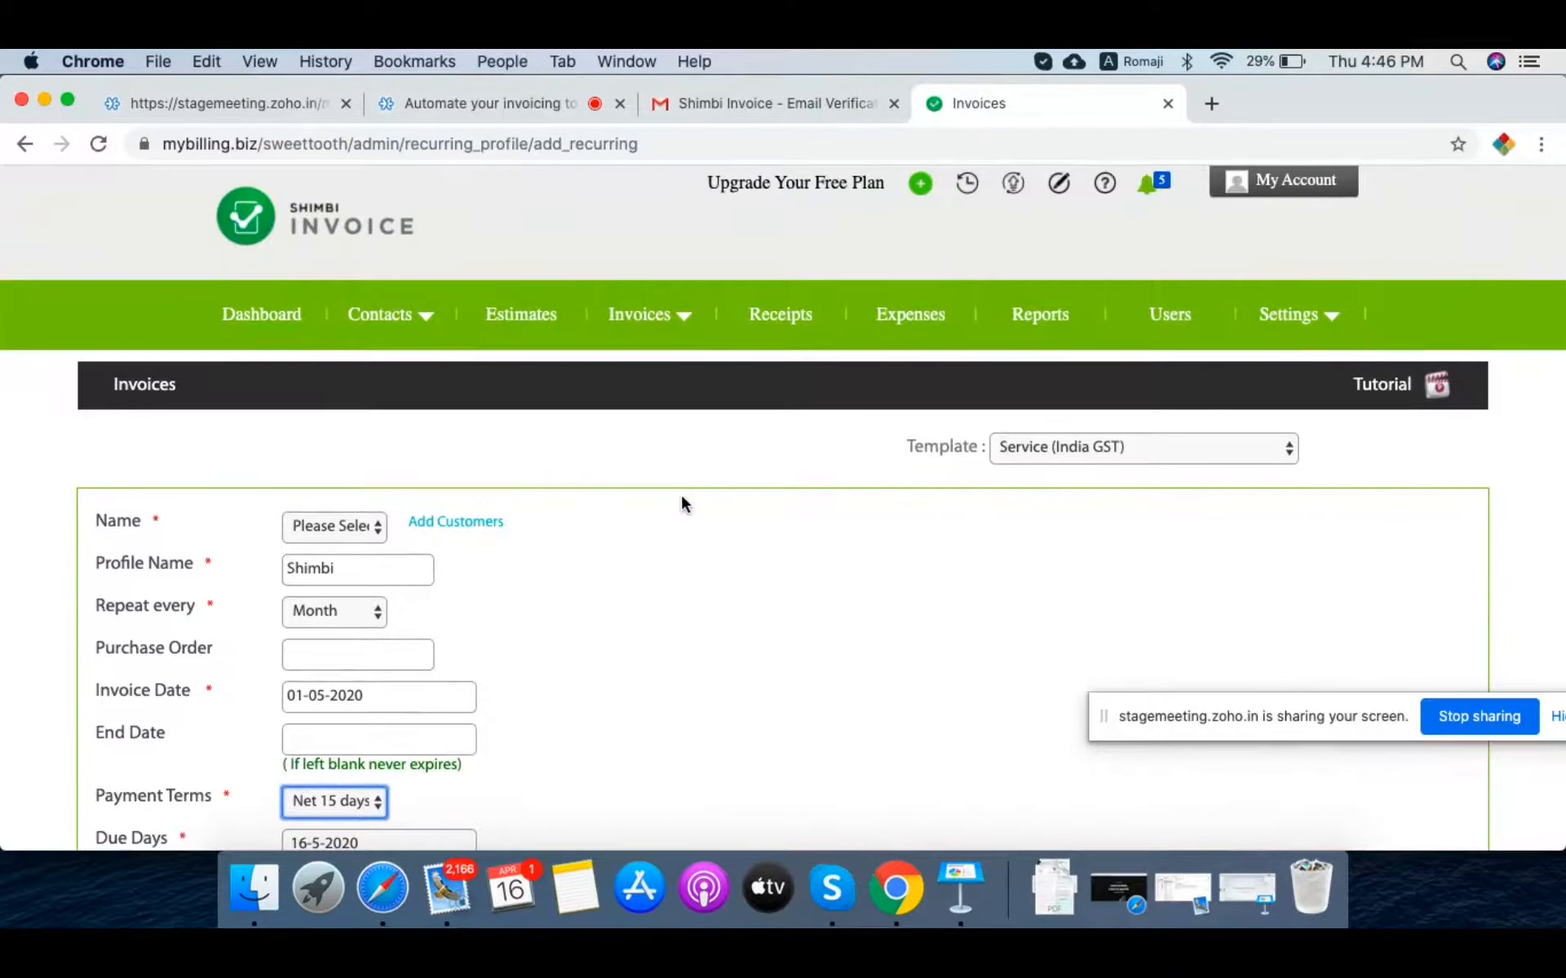
left_click(917, 320)
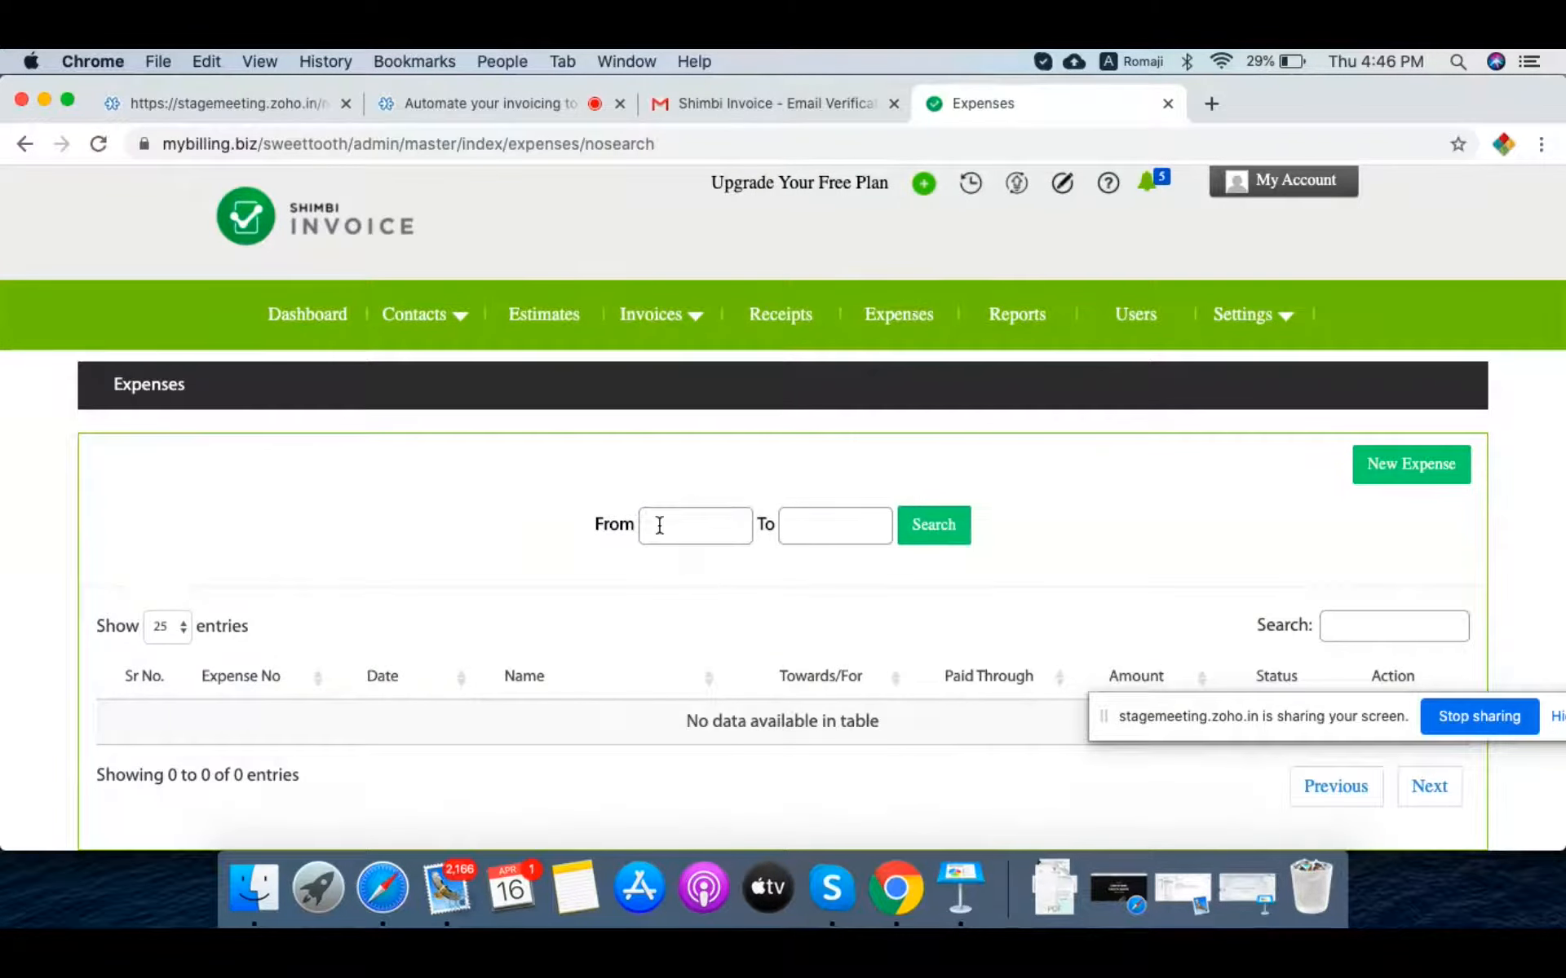
Step: Start new expense EXP20211 and check its blank form and existing vendor list
scroll(659, 526, "down", 1)
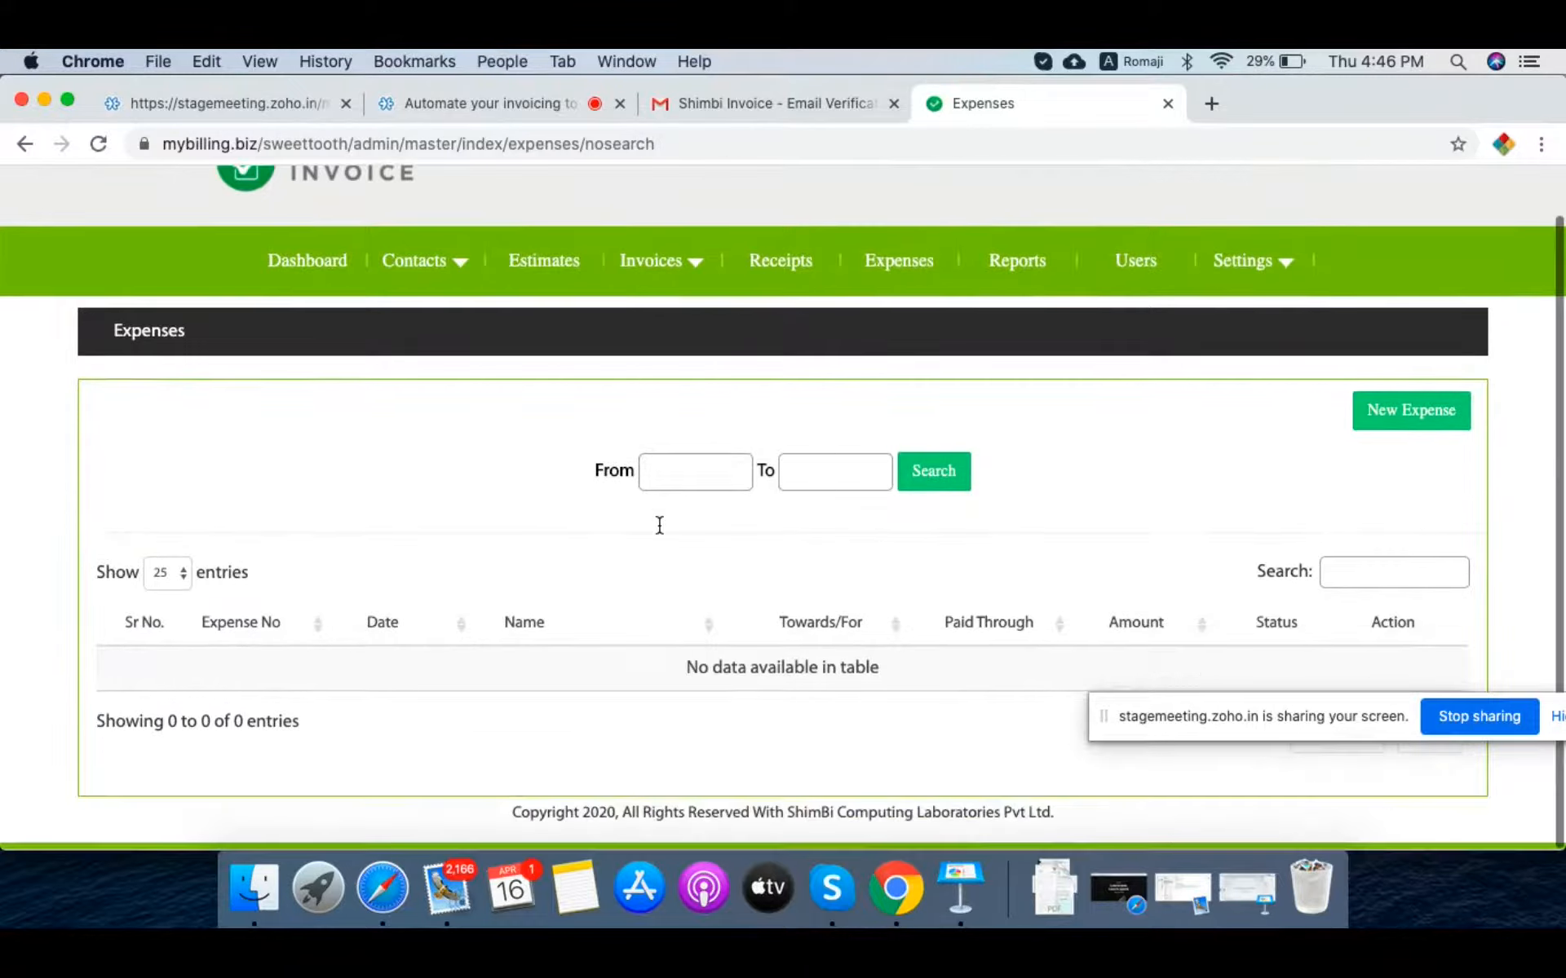
left_click(1386, 425)
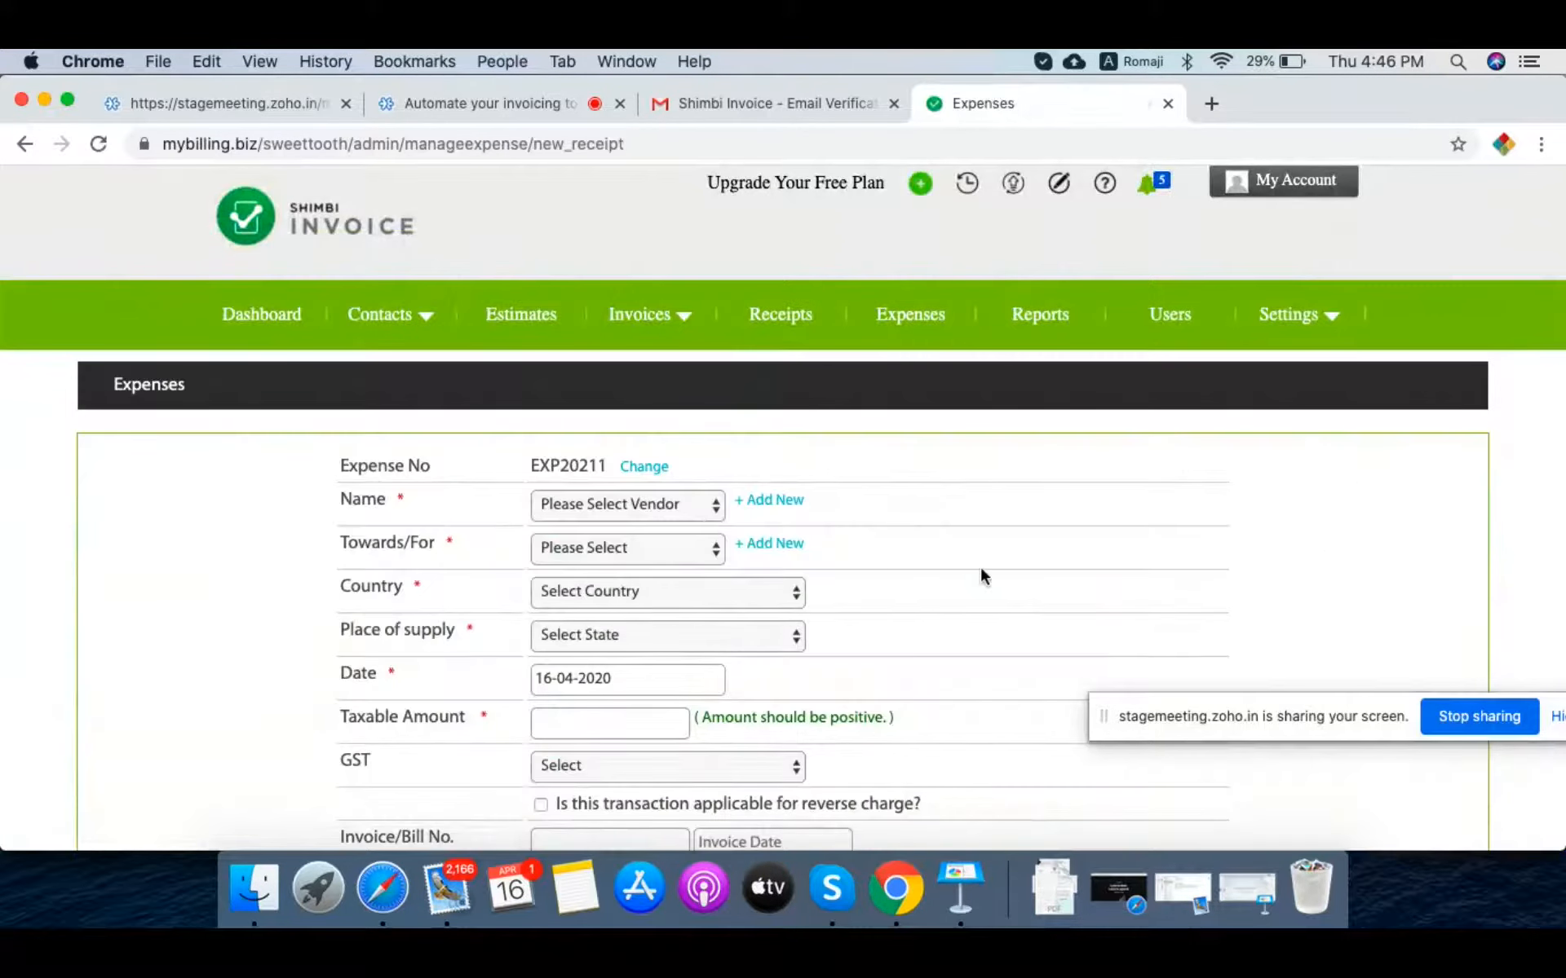
scroll(982, 576, "down", 4)
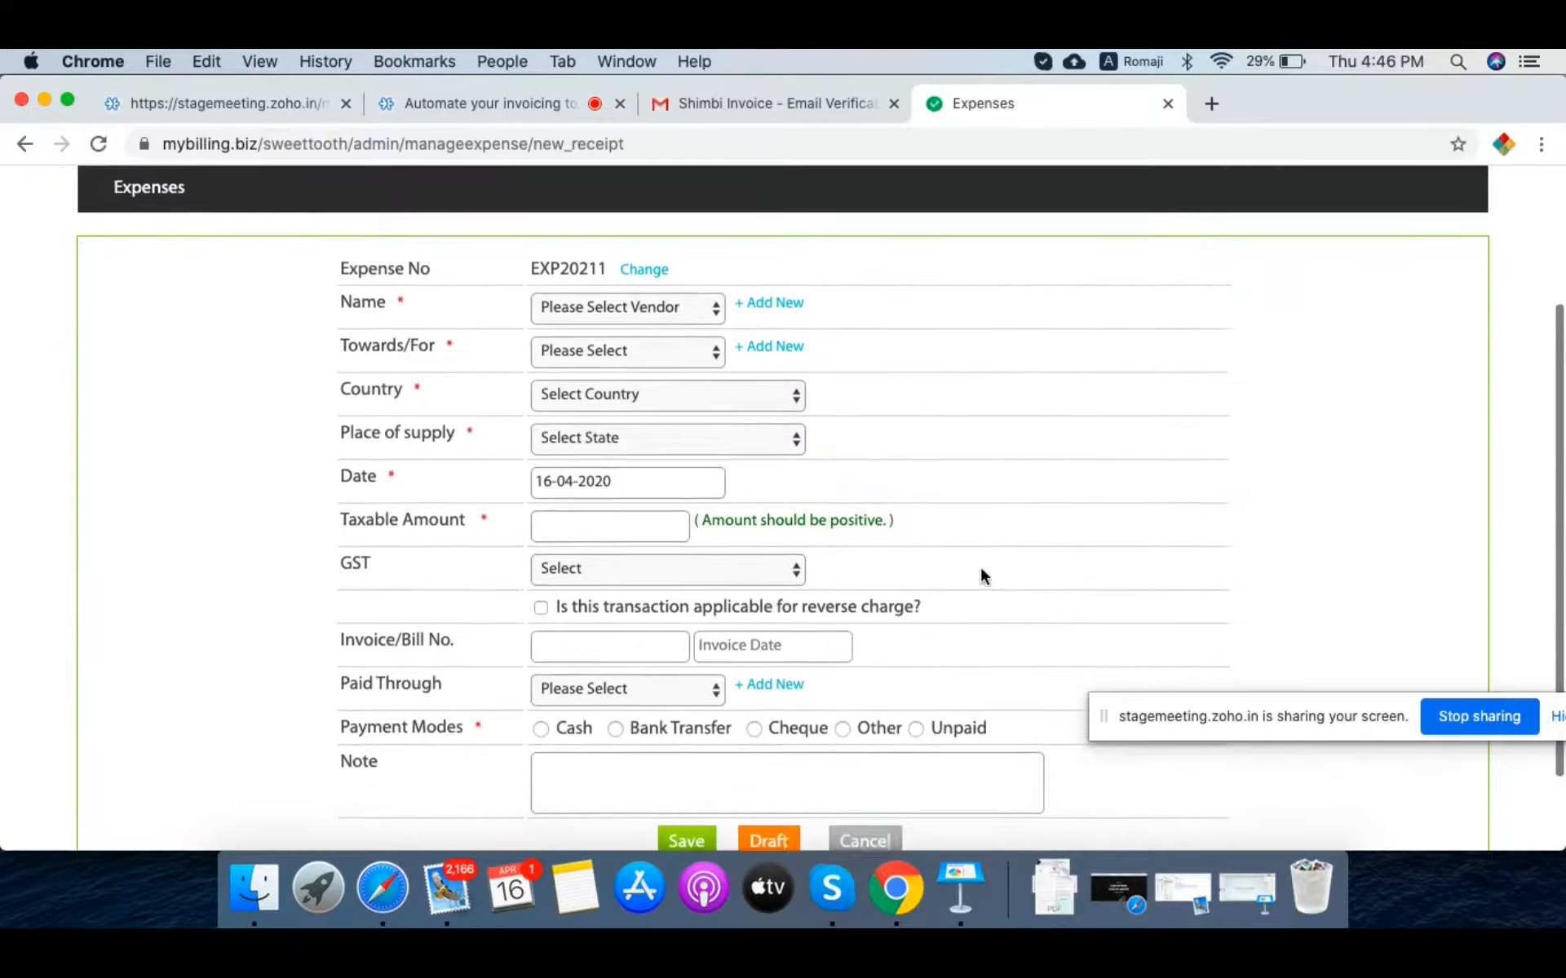
scroll(980, 576, "up", 1)
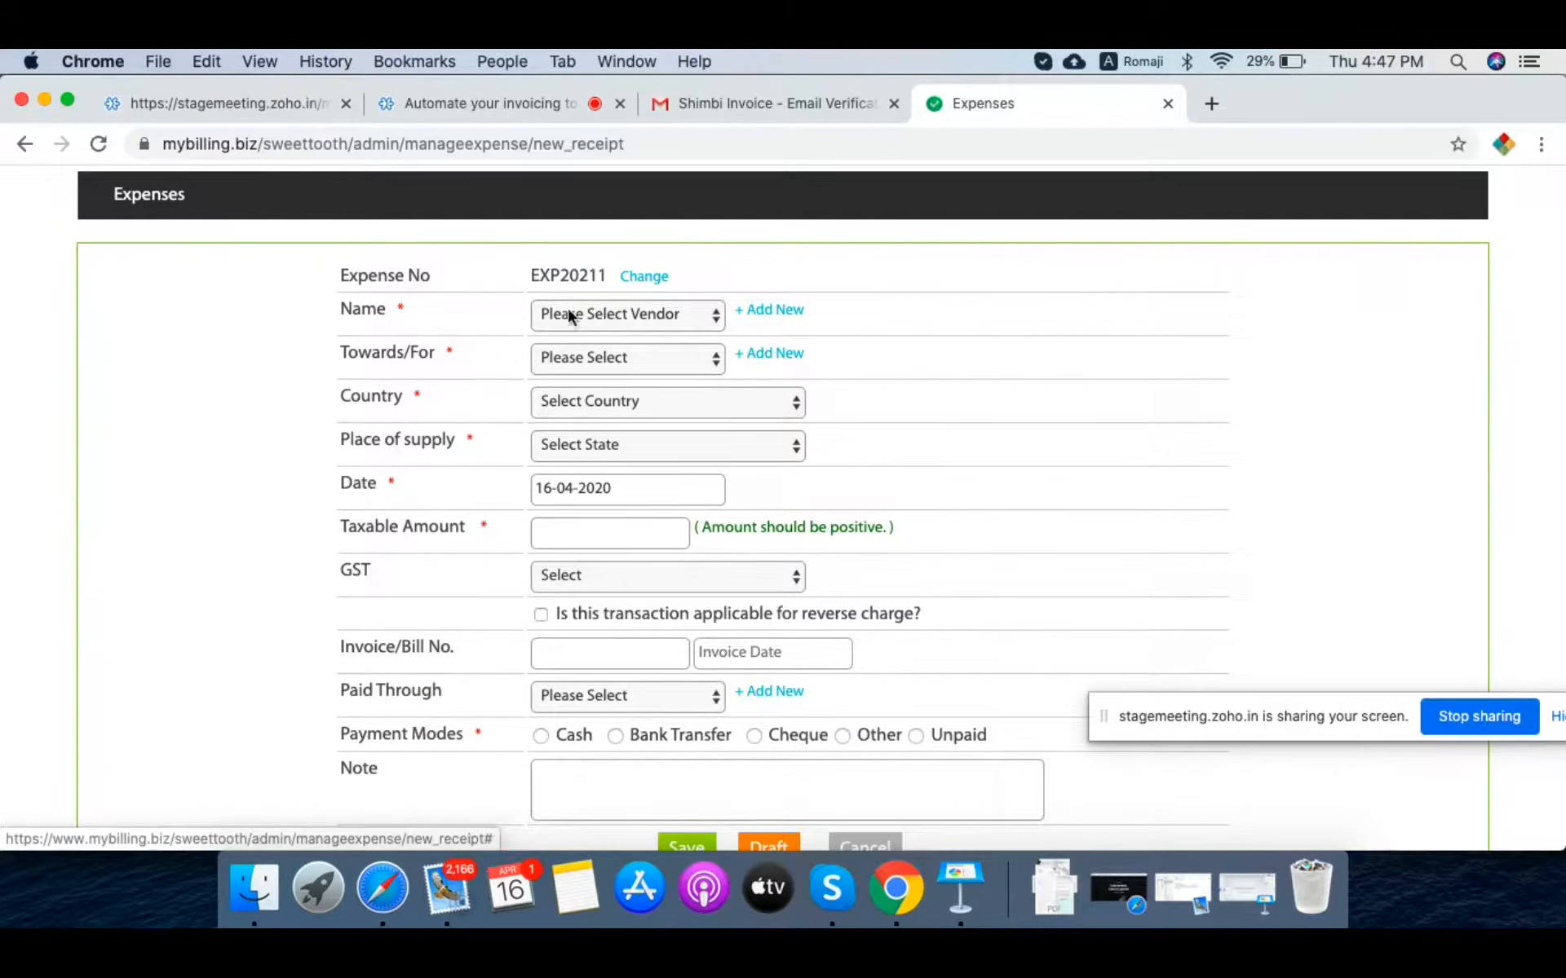
left_click(595, 318)
Step: Add and save a new India/Maharashtra INR vendor with e-mail, name and display name filled in
left_click(1039, 336)
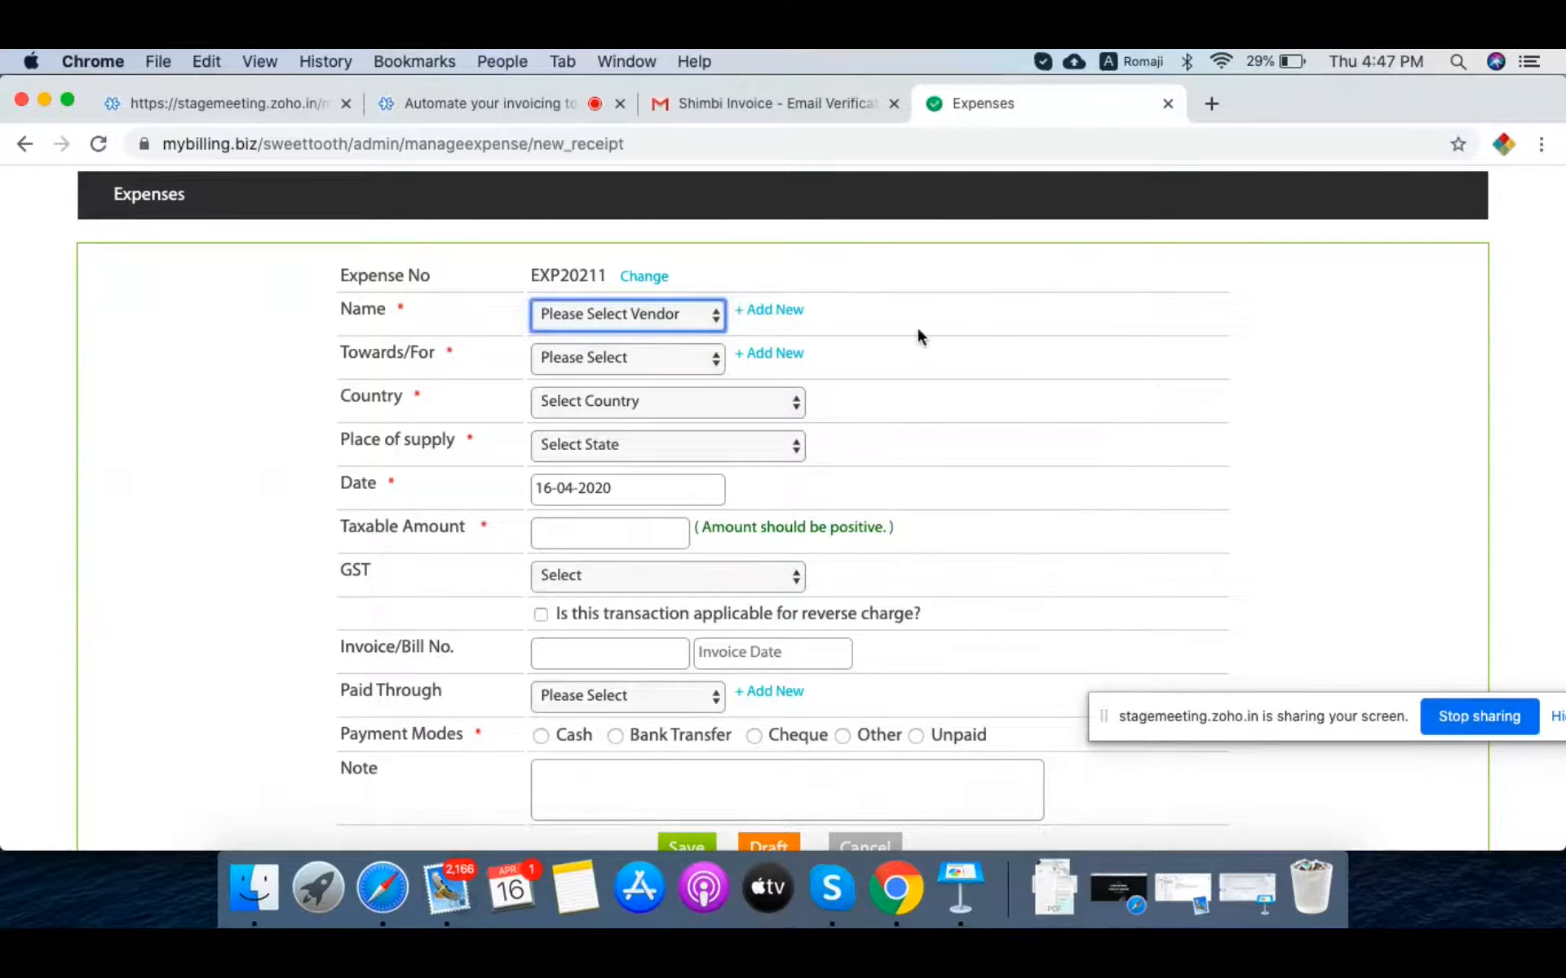
left_click(779, 309)
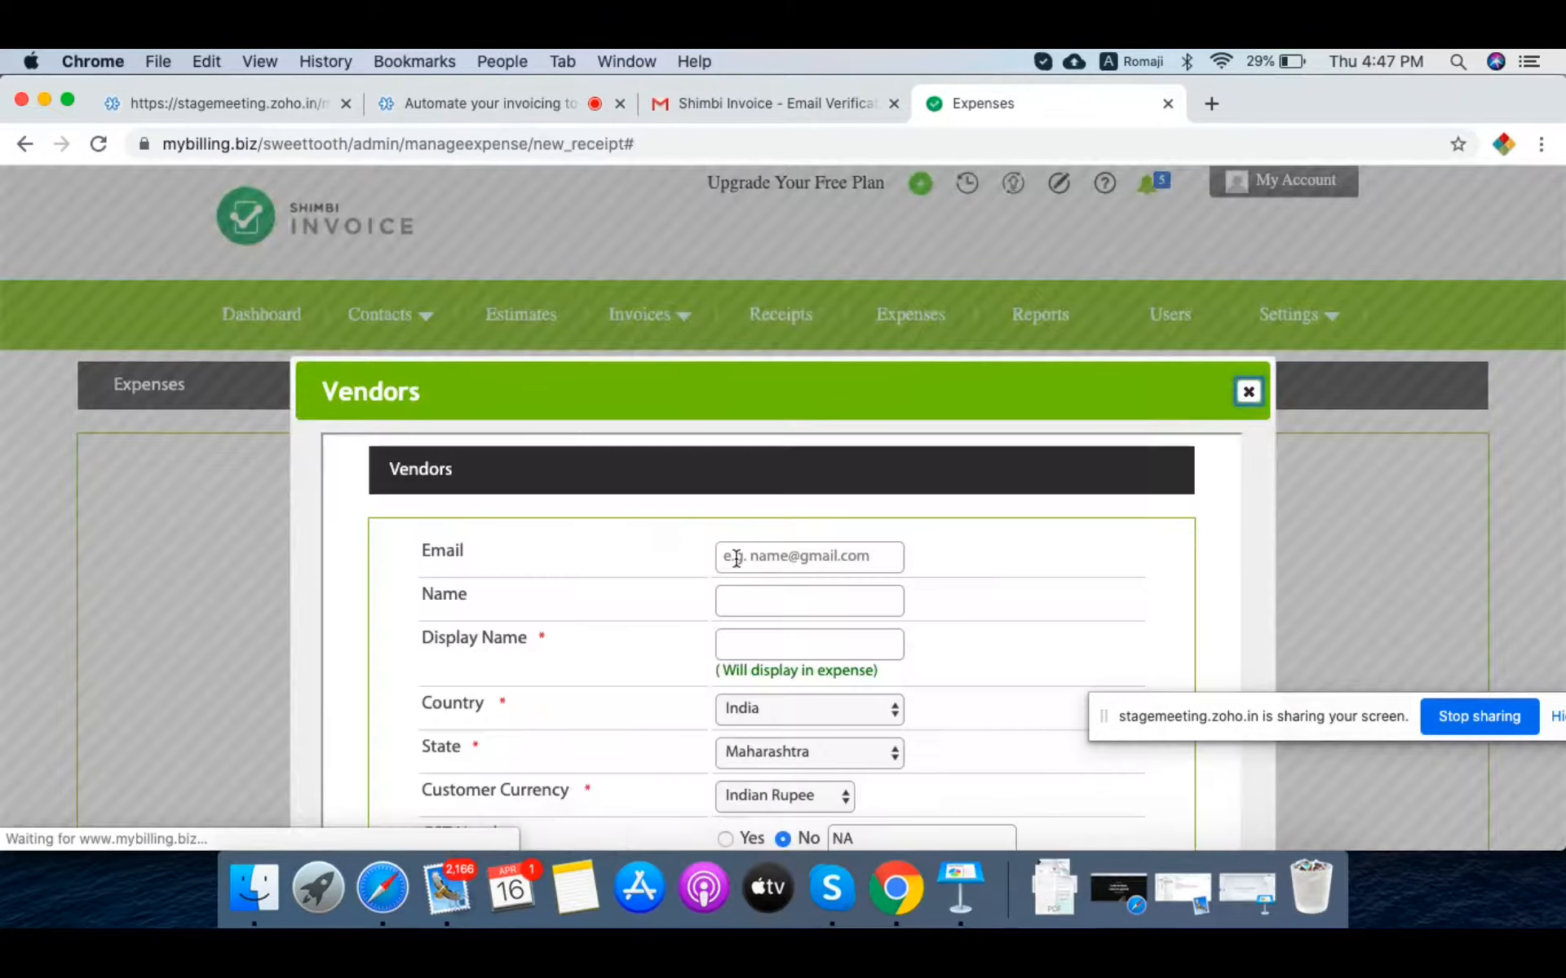
scroll(736, 559, "down", 3)
scroll(735, 562, "down", 1)
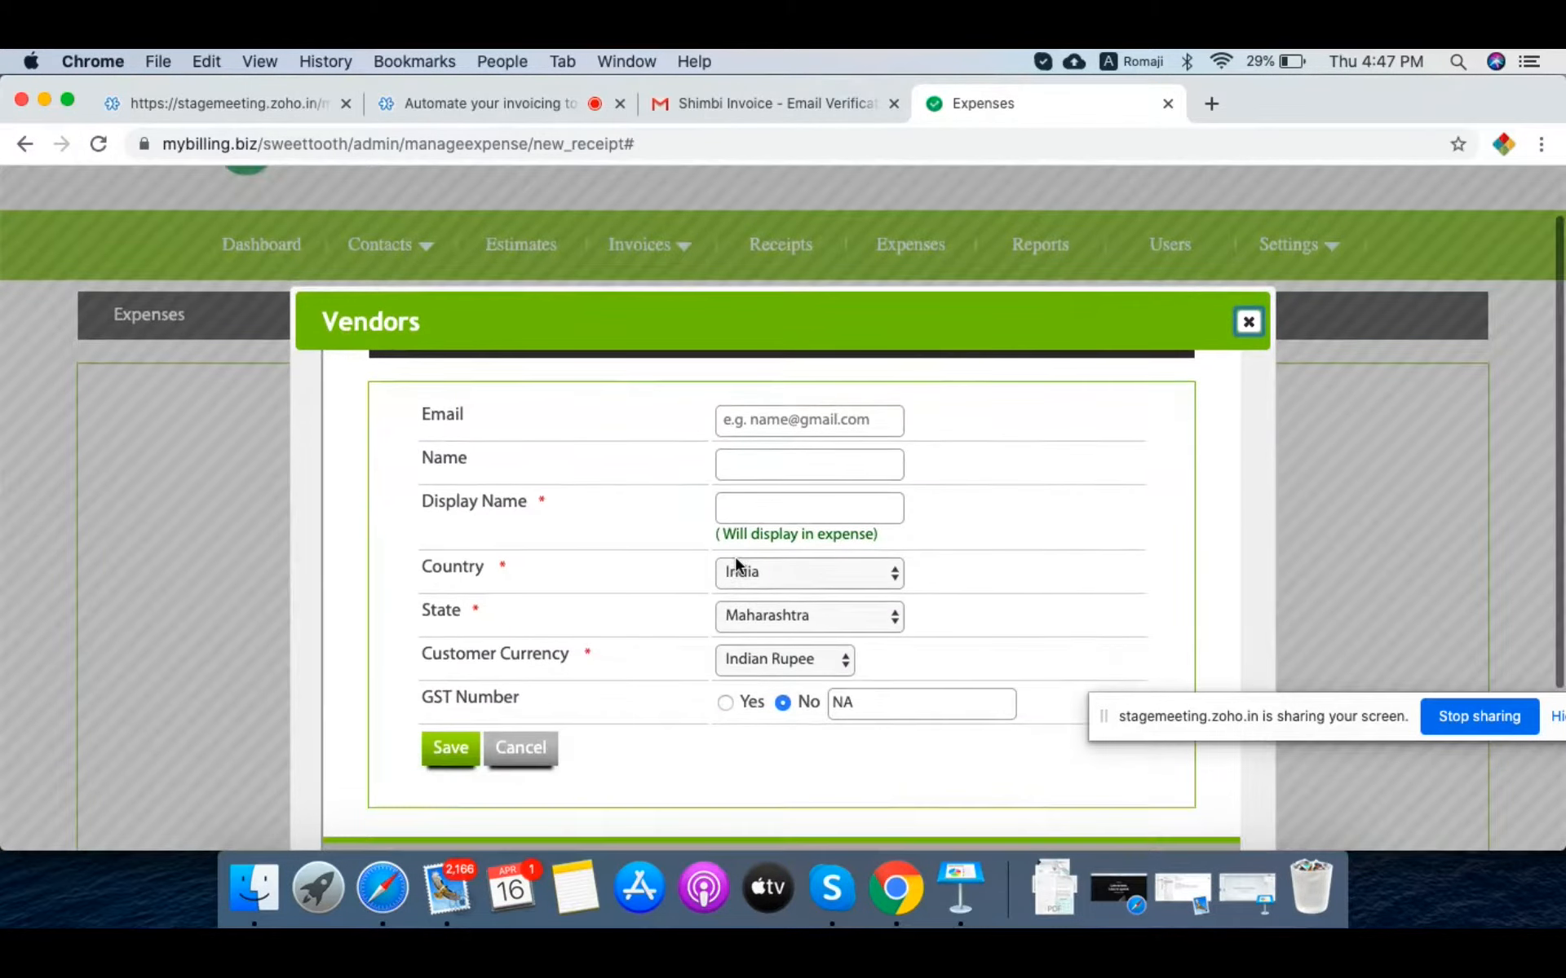
left_click(802, 409)
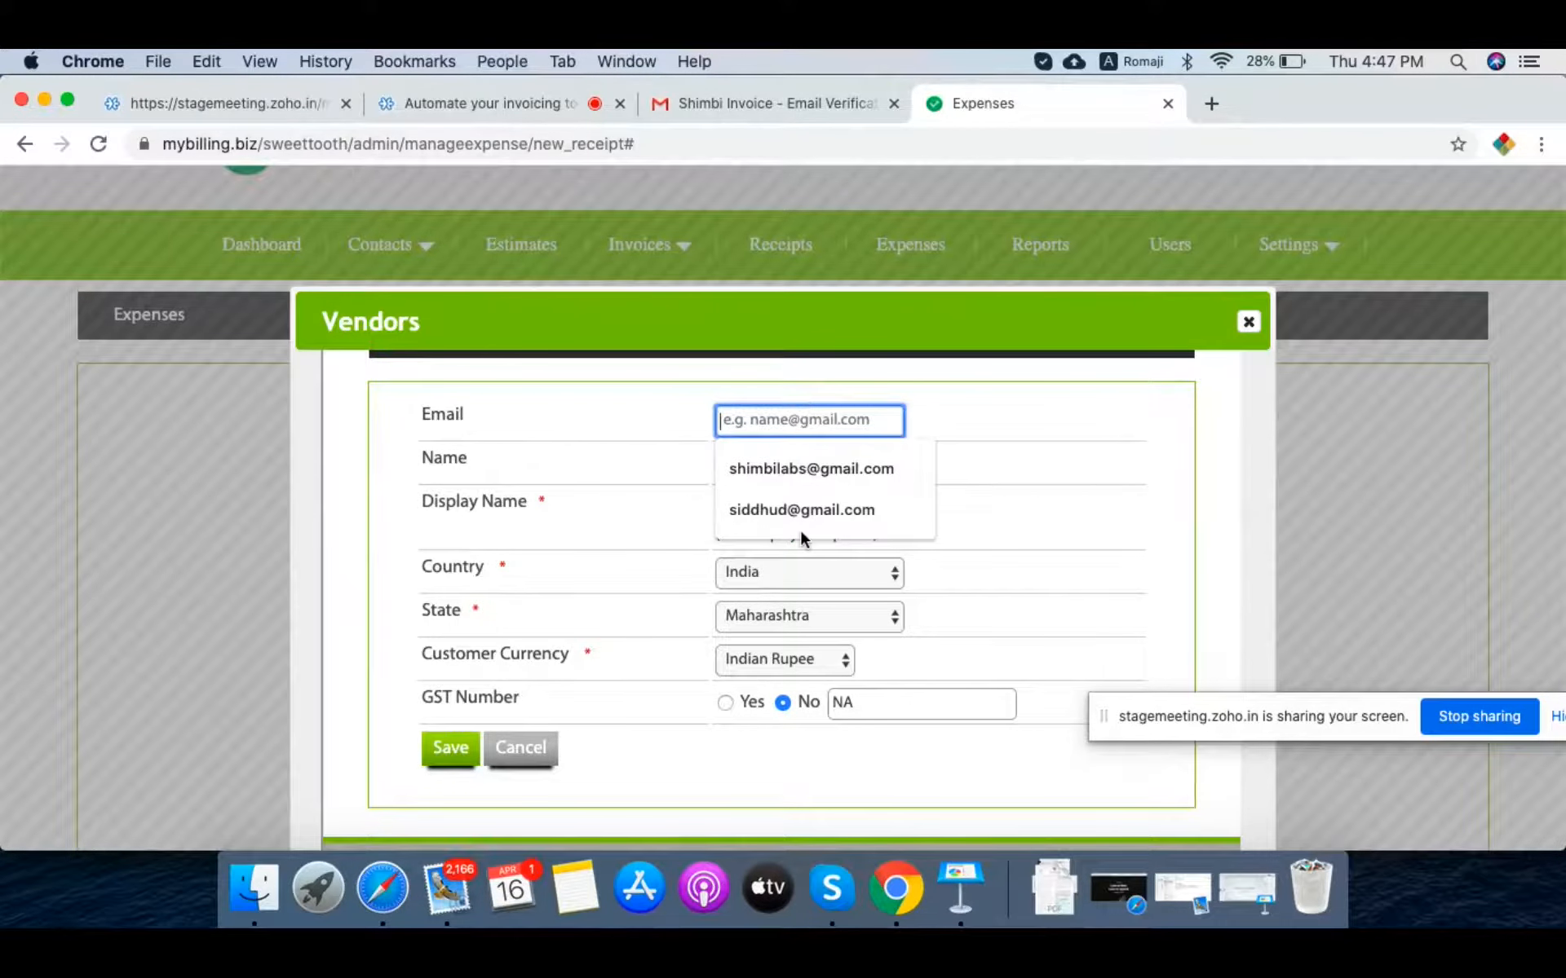
left_click(793, 507)
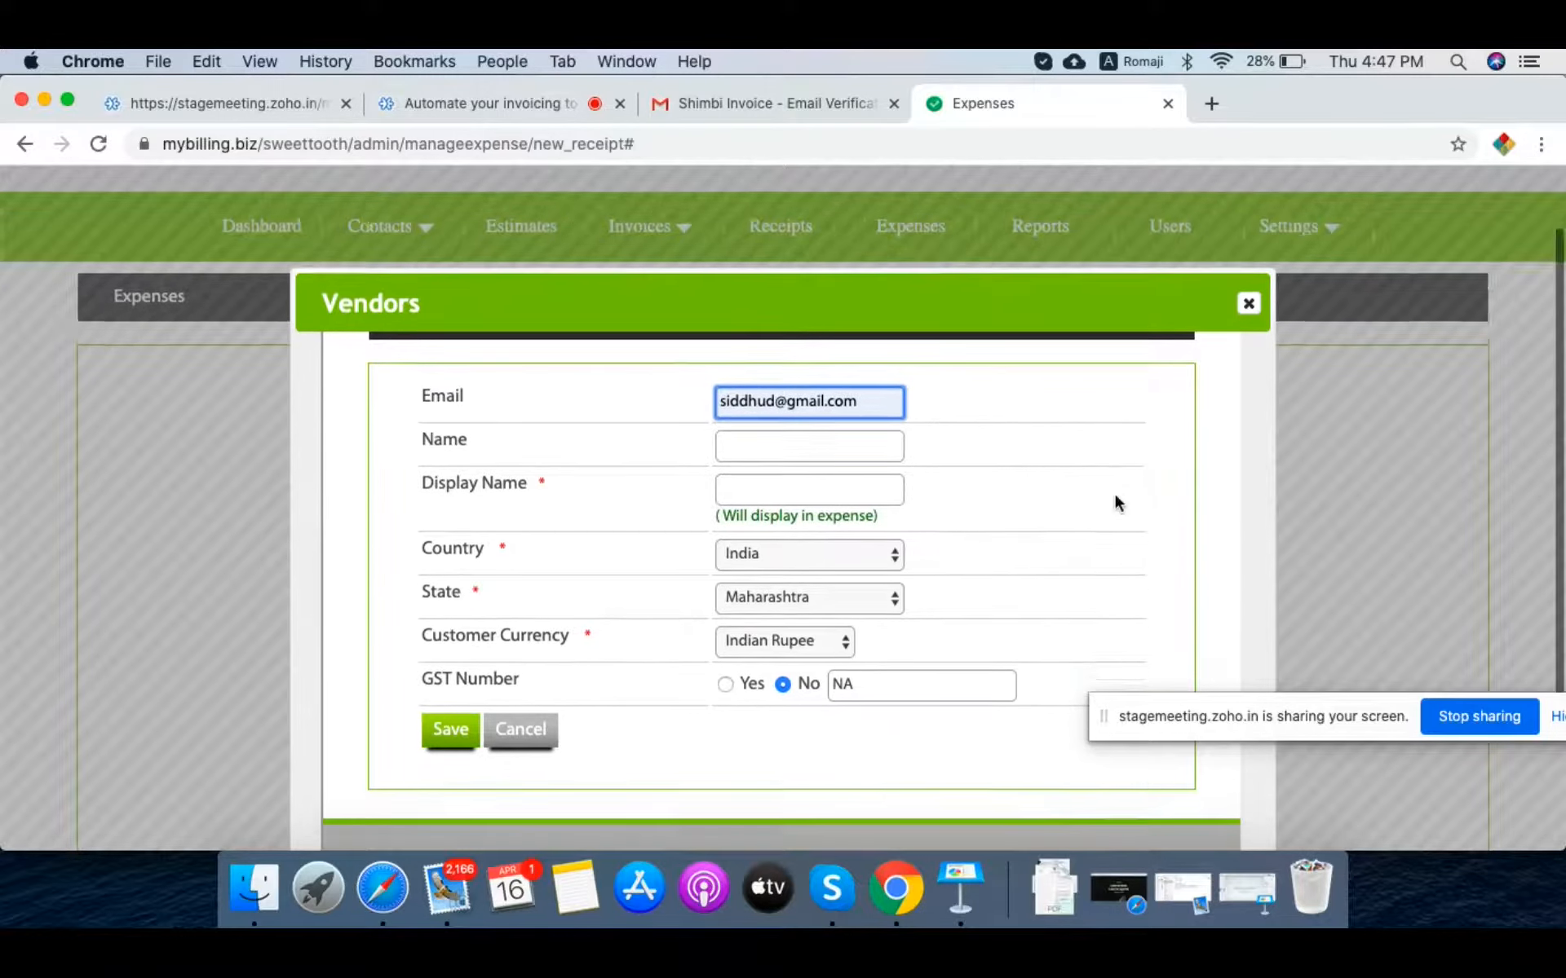
scroll(1114, 500, "down", 5)
left_click(754, 292)
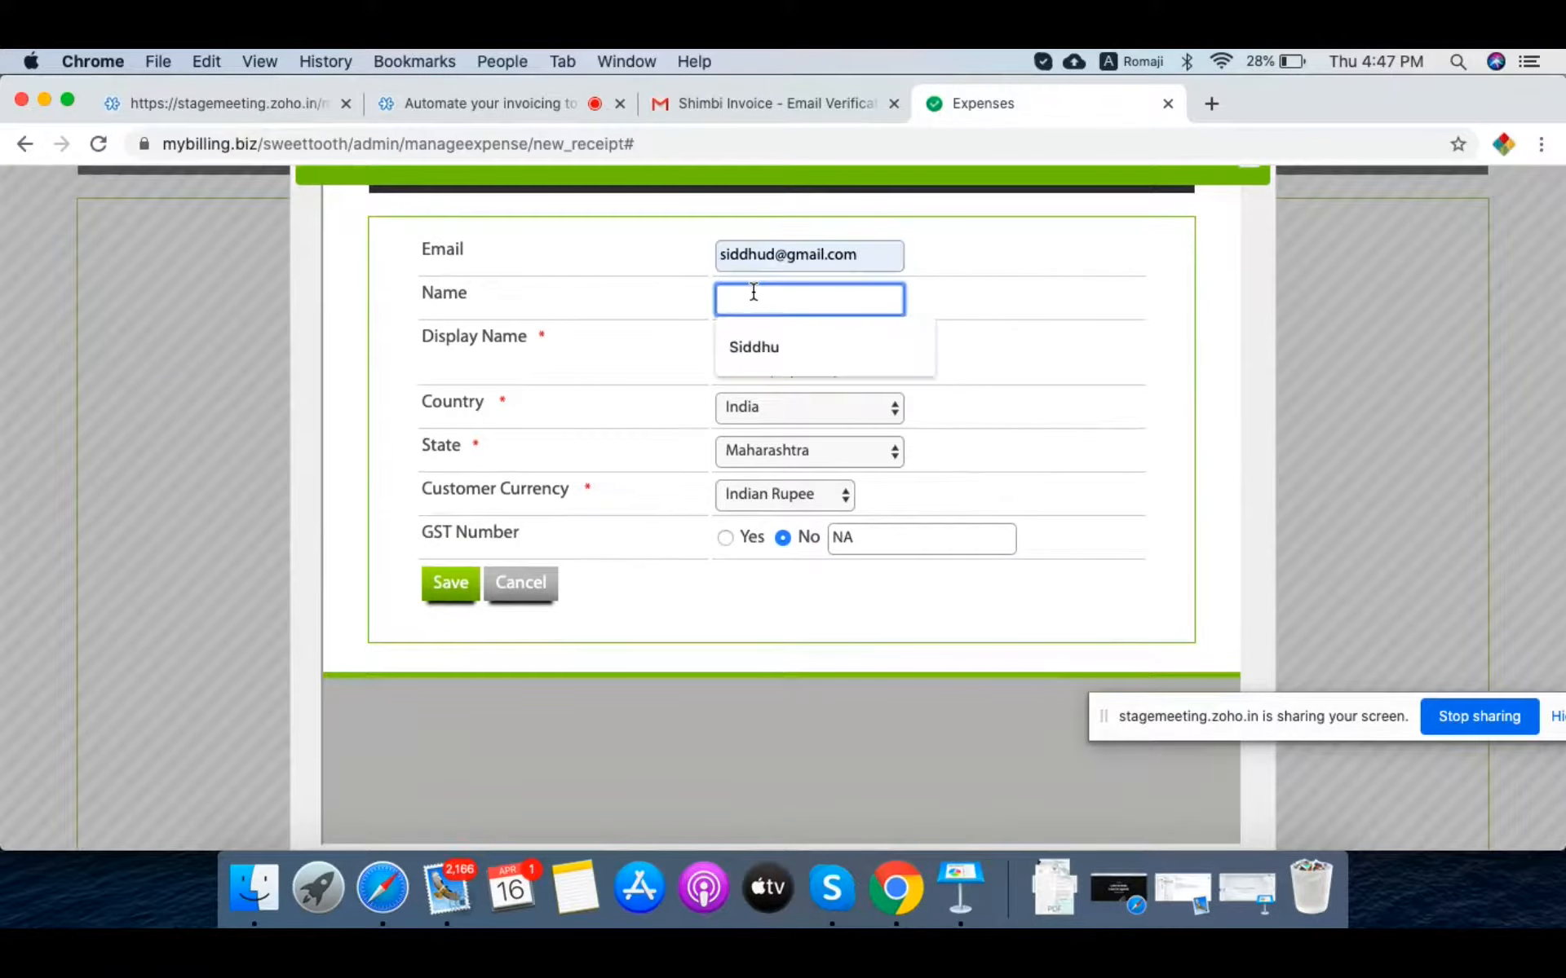
left_click(758, 347)
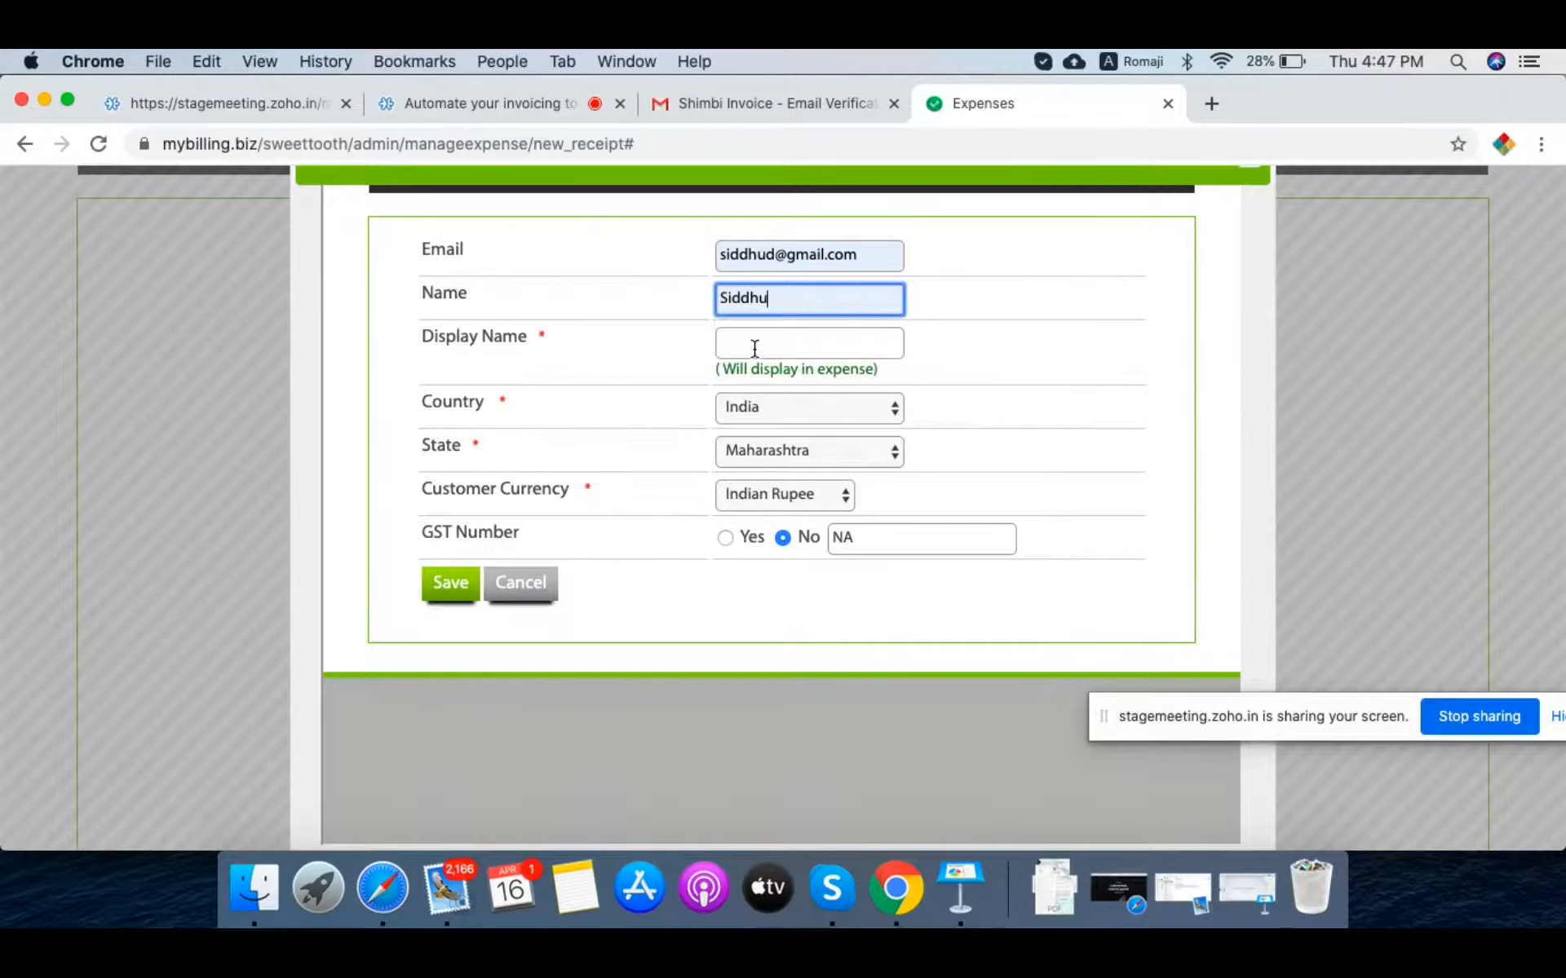
left_click(767, 347)
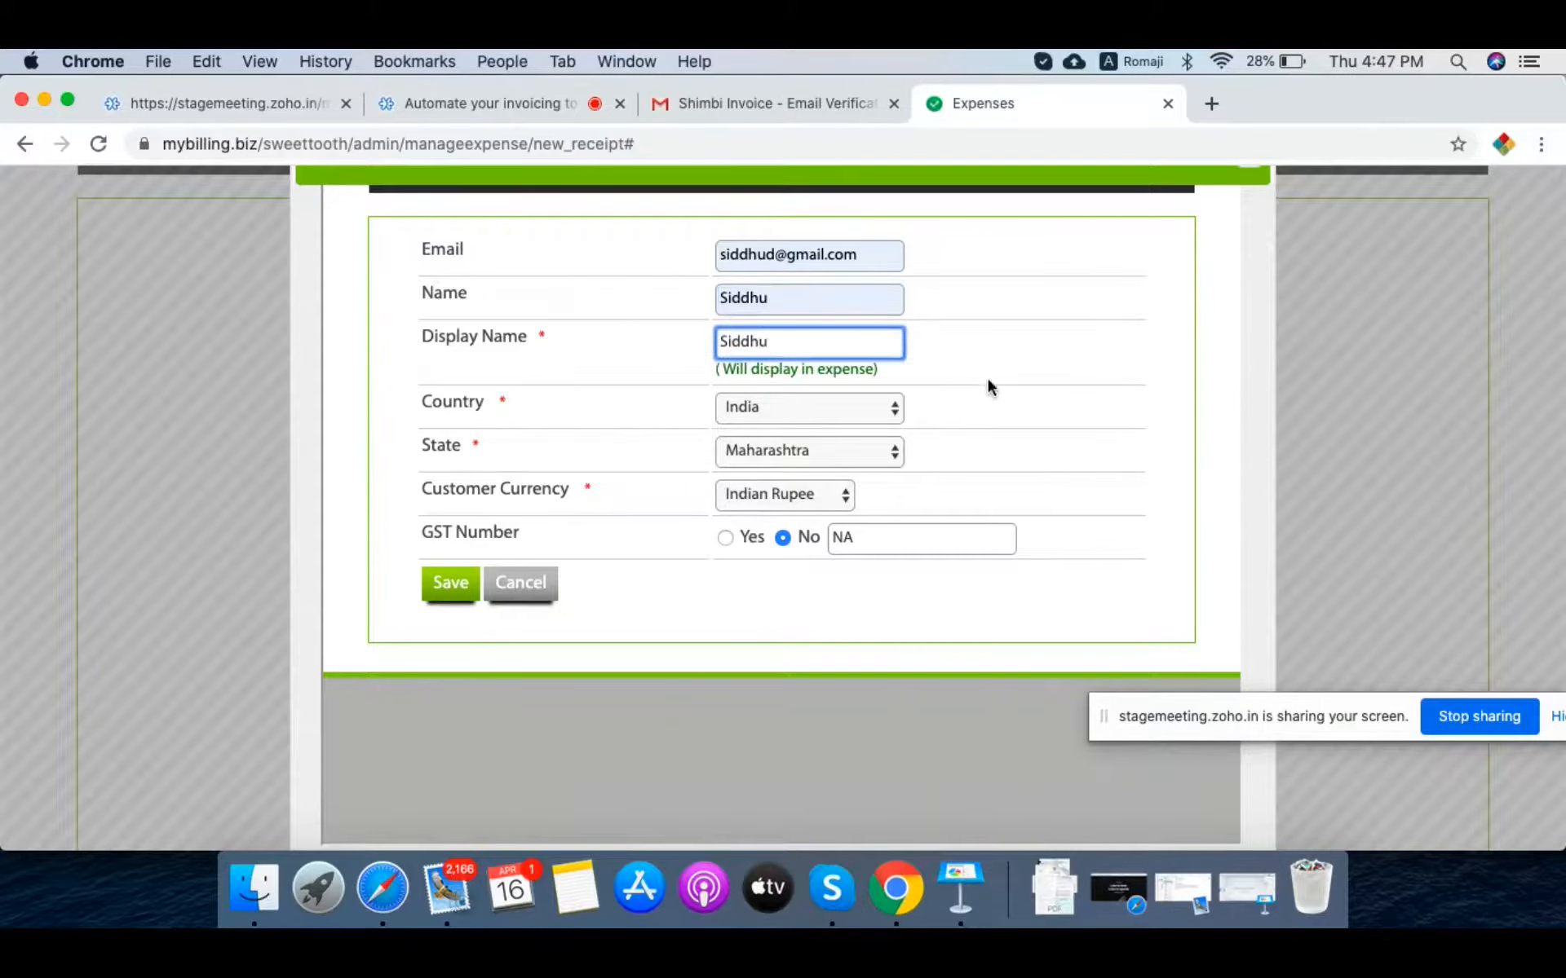
scroll(1030, 384, "down", 2)
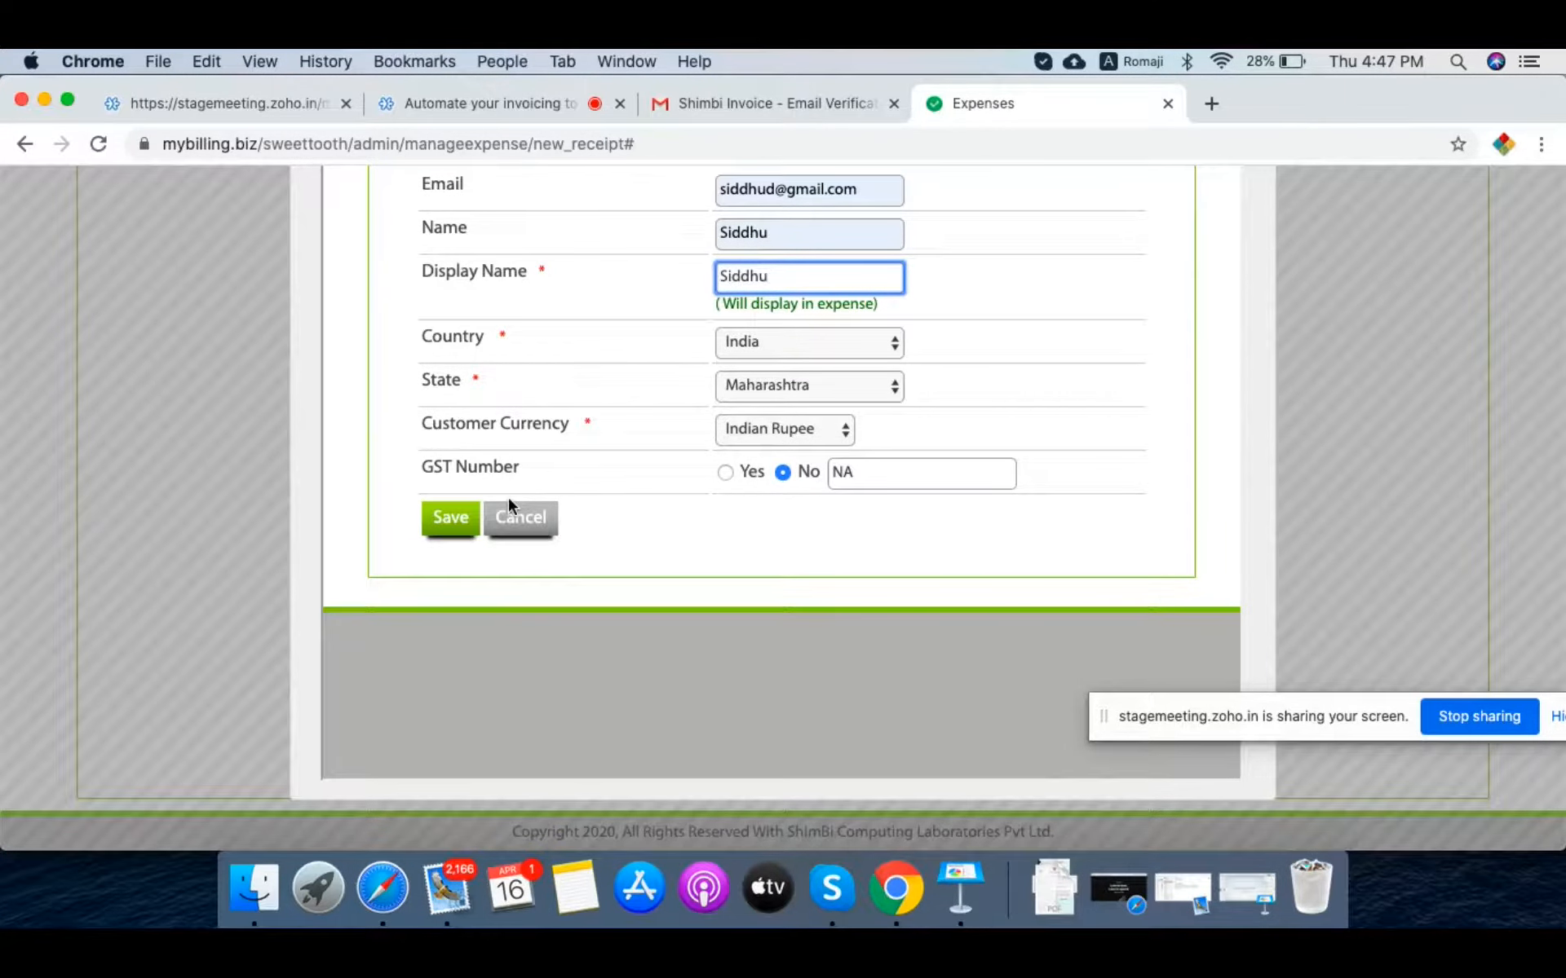
left_click(441, 524)
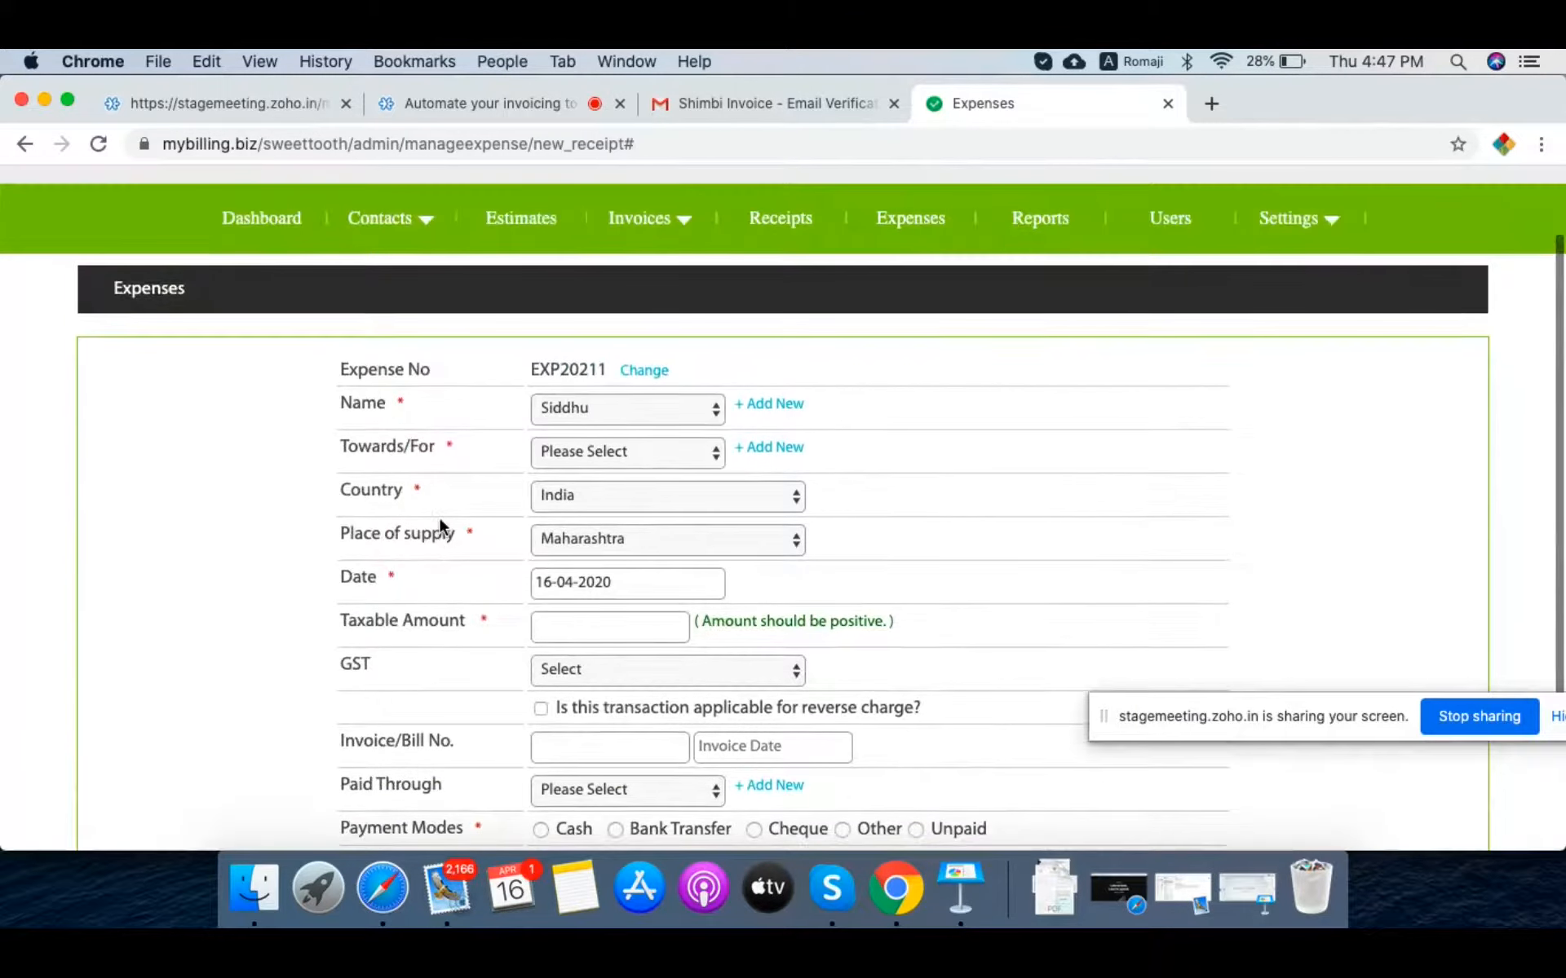
Step: Create the Towards/For category 'Printing Papers' and set it on the expense
scroll(440, 520, "down", 3)
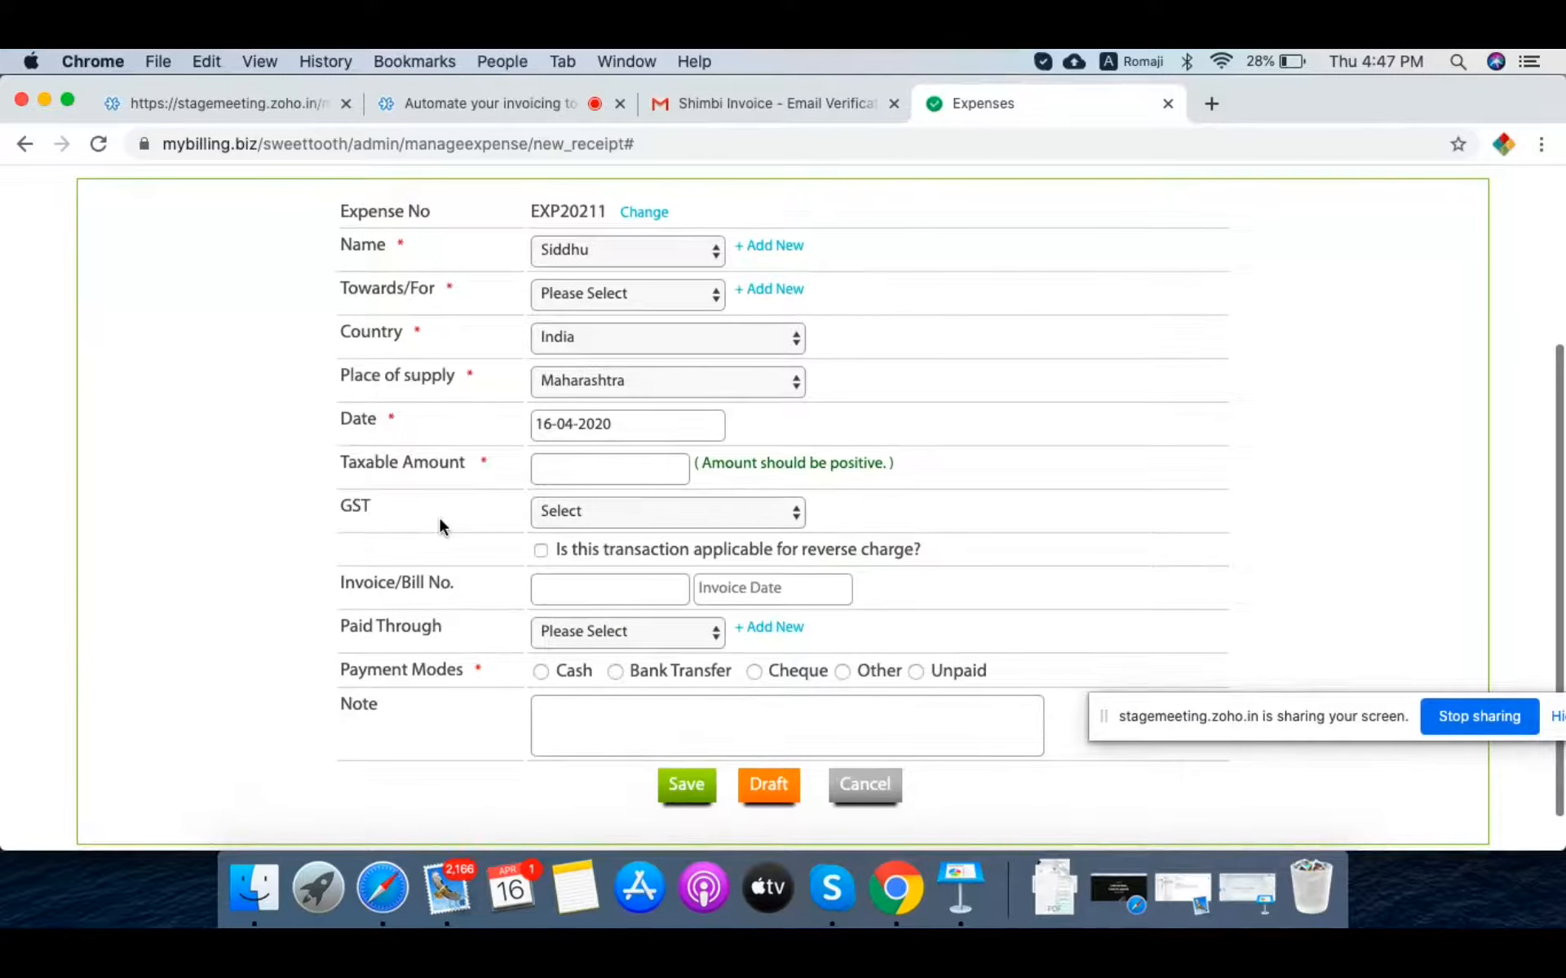
left_click(625, 291)
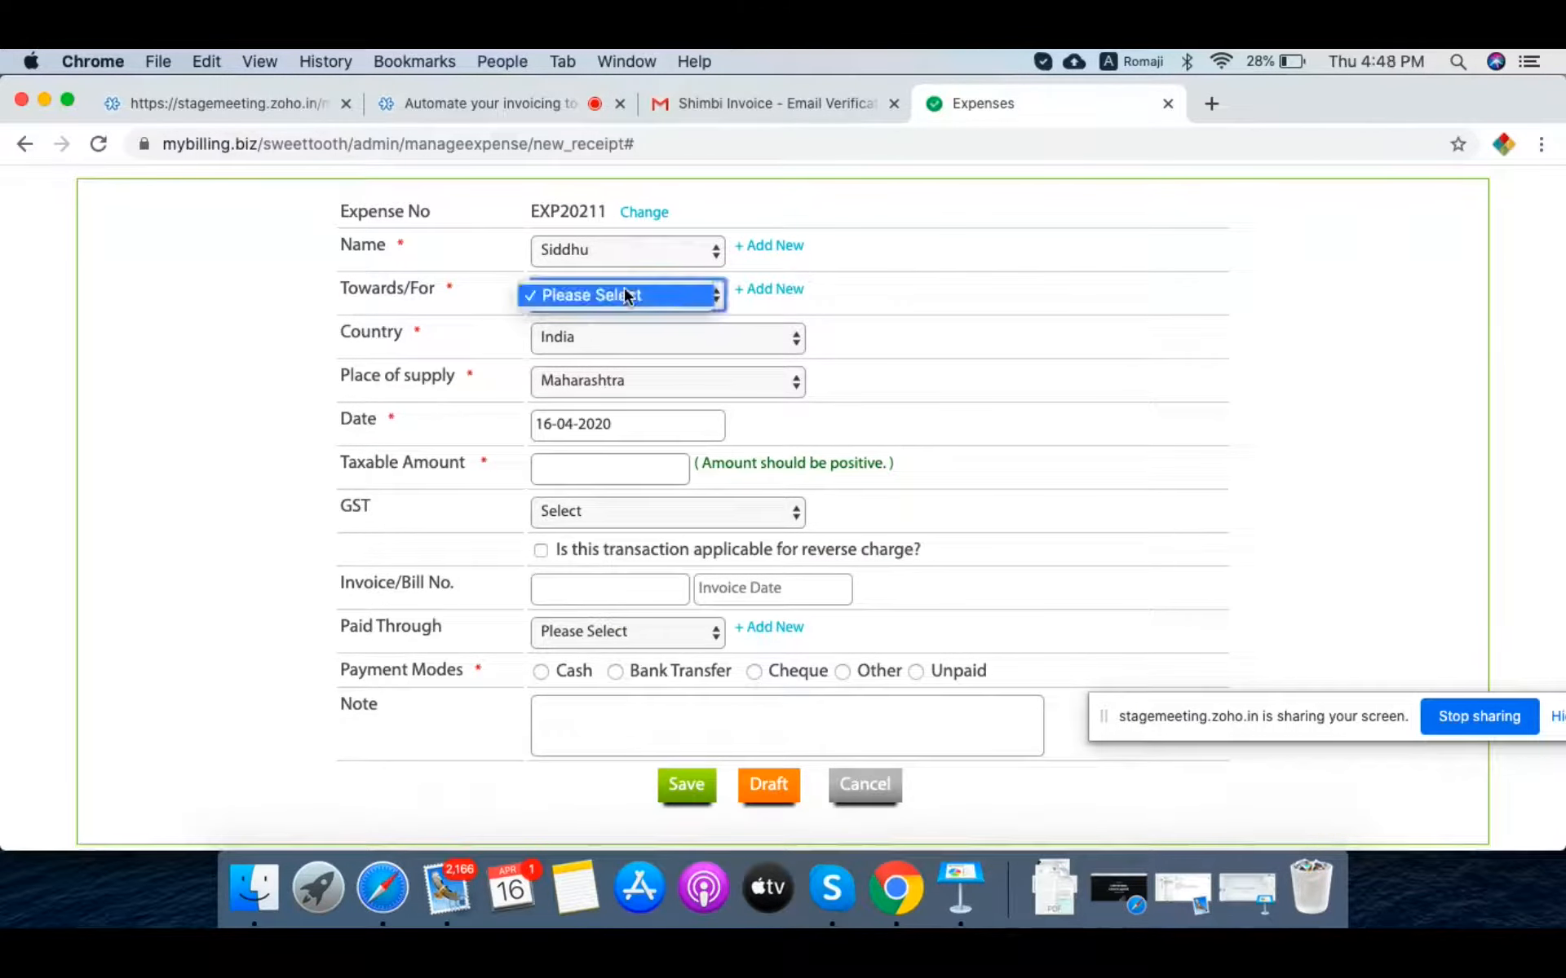
left_click(1074, 289)
left_click(785, 288)
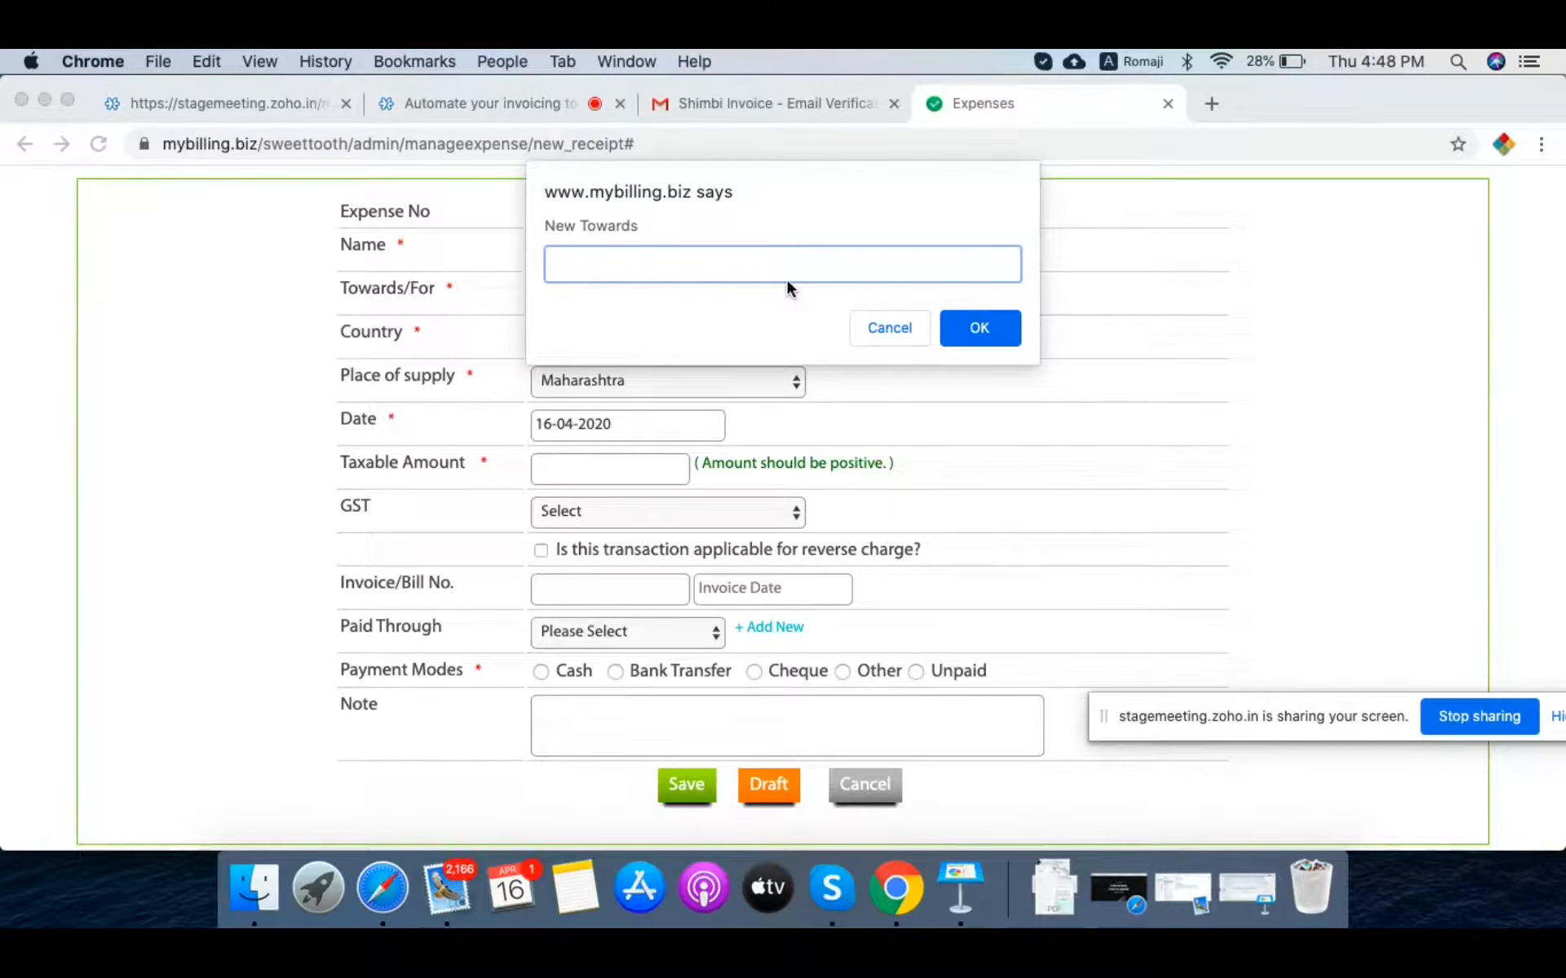
type("Printing papers")
key("Left")
key("Left")
key("Left")
key("BackSpace")
type("P")
left_click(988, 325)
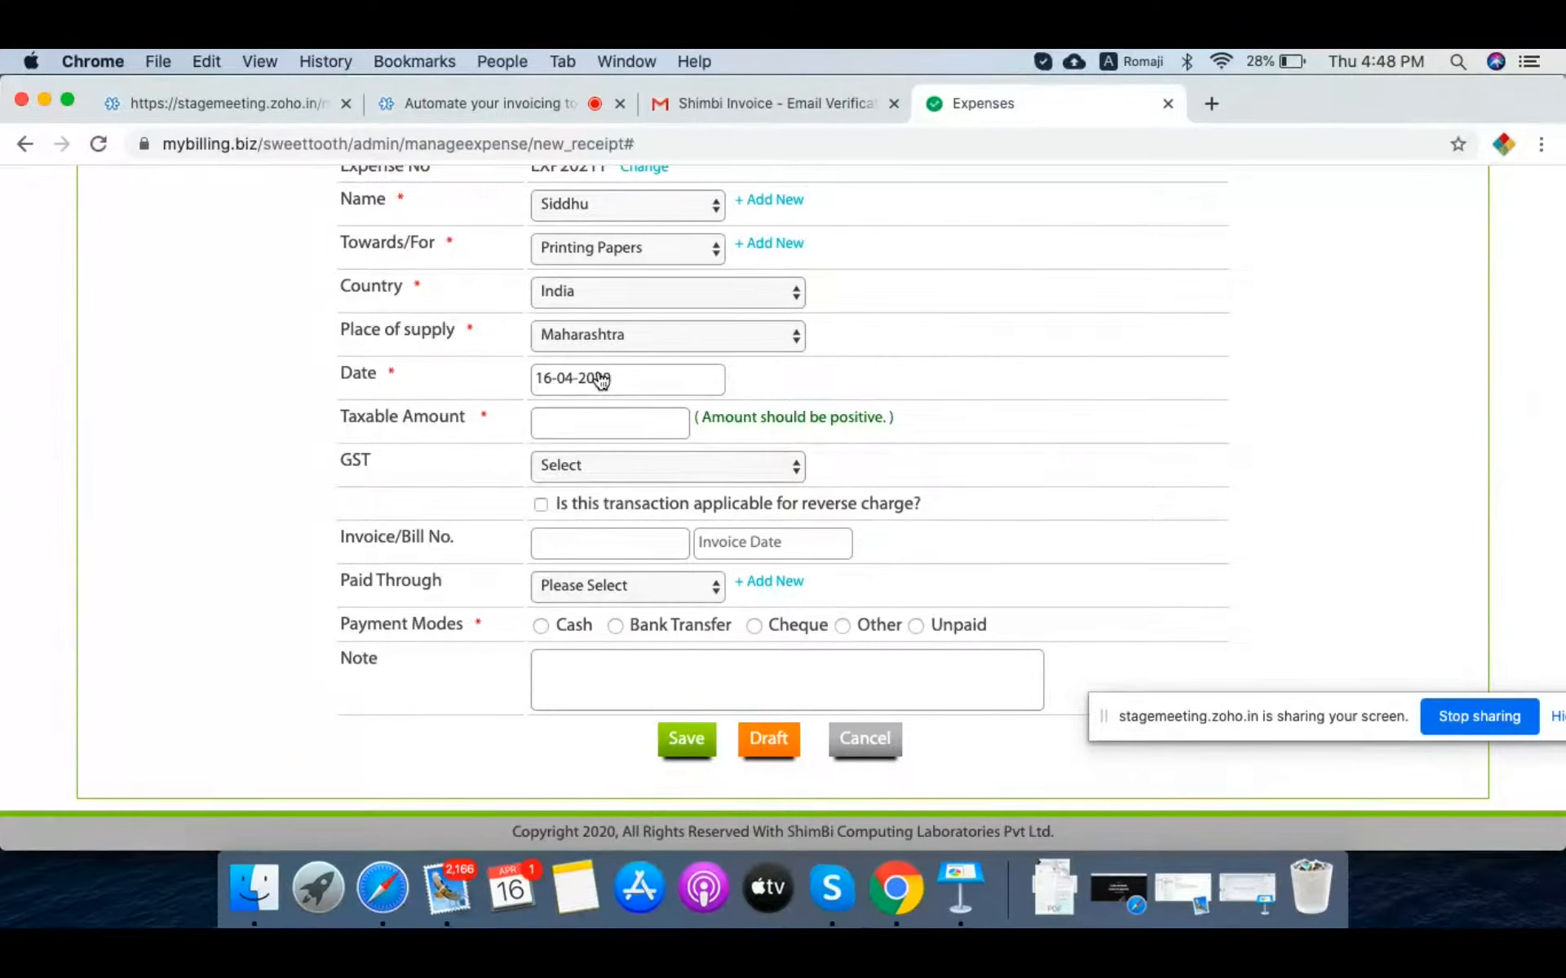
Step: Set the expense's taxable amount to 500 with 18 % GST, totalling 590.00
left_click(590, 427)
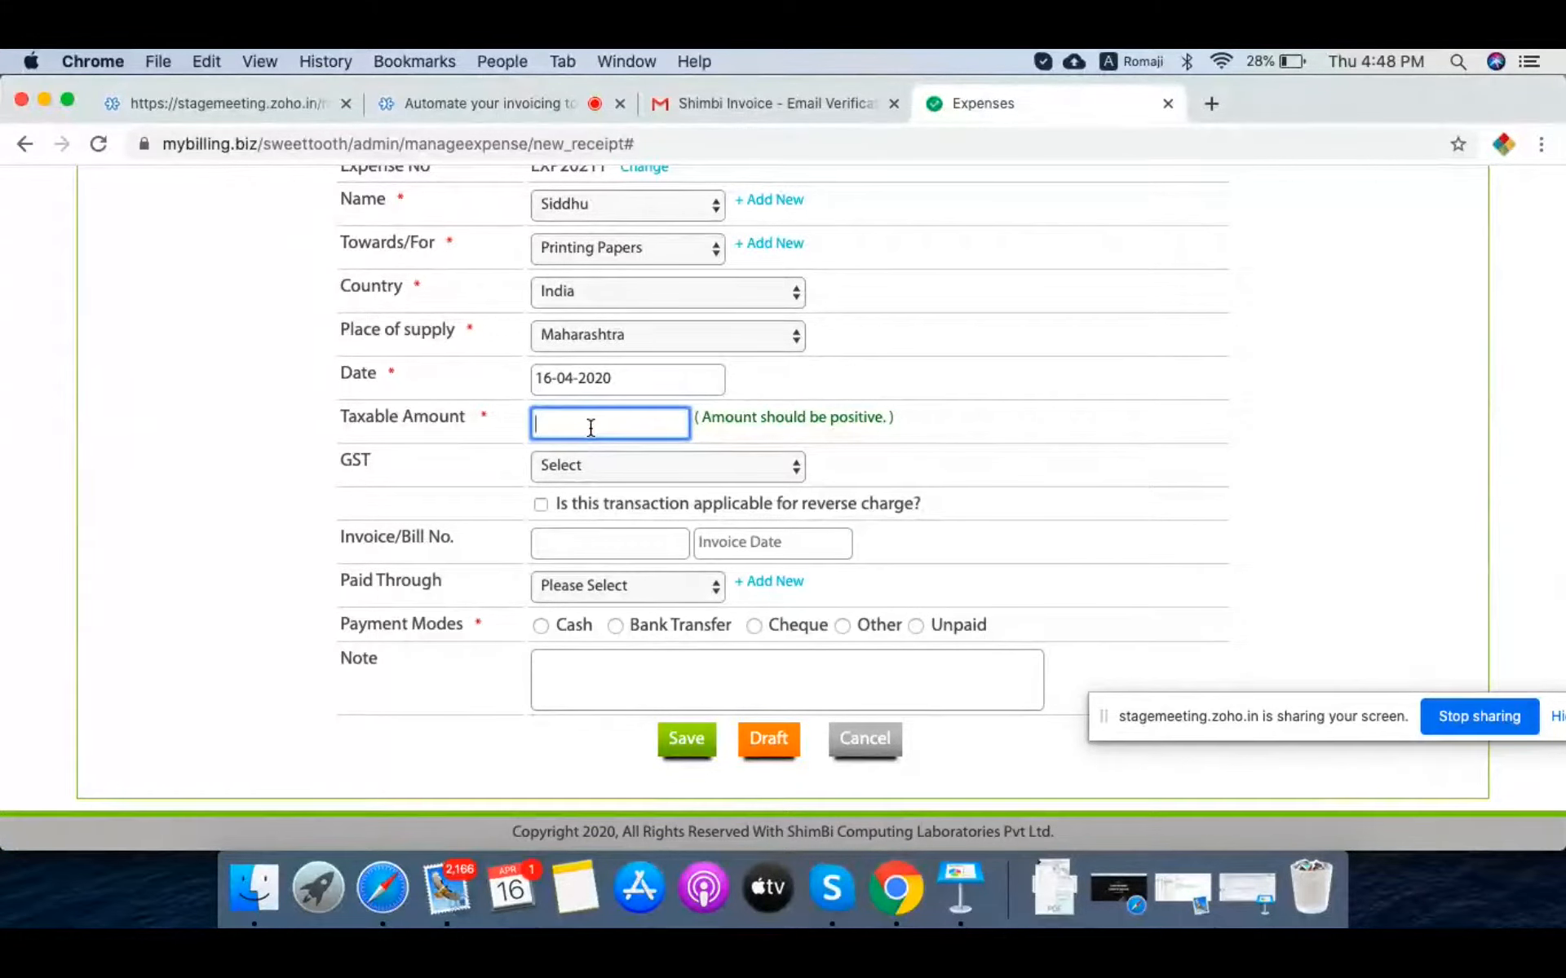
type("500")
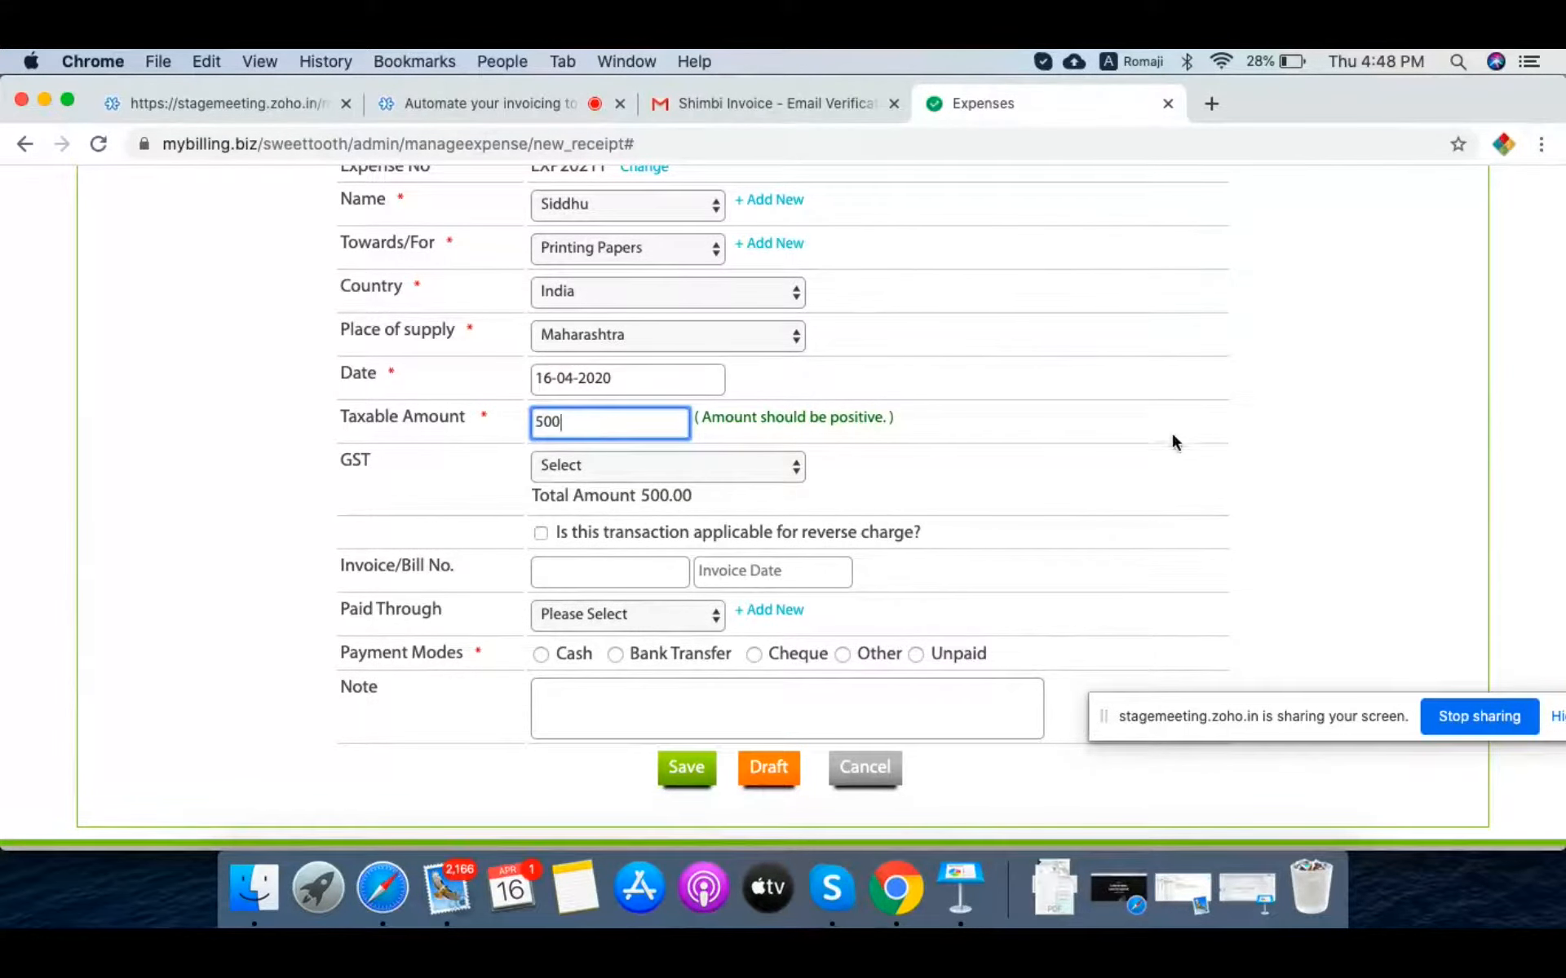
left_click(760, 467)
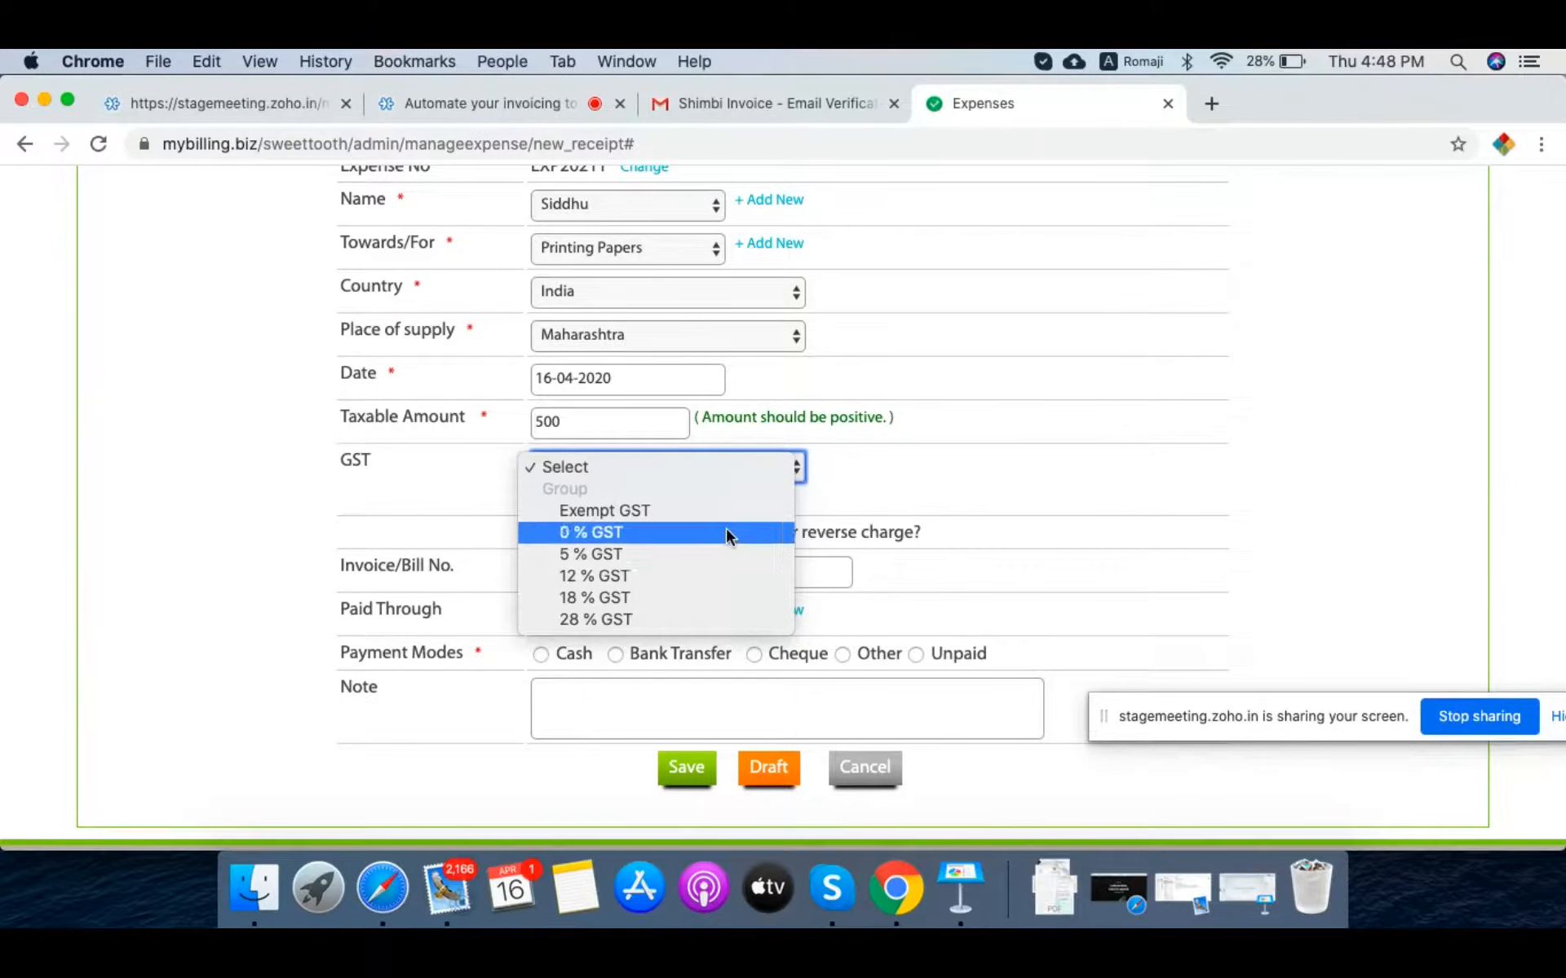
left_click(701, 597)
Step: Enter bill number B123 with invoice date 14-04-2020
scroll(1171, 500, "down", 2)
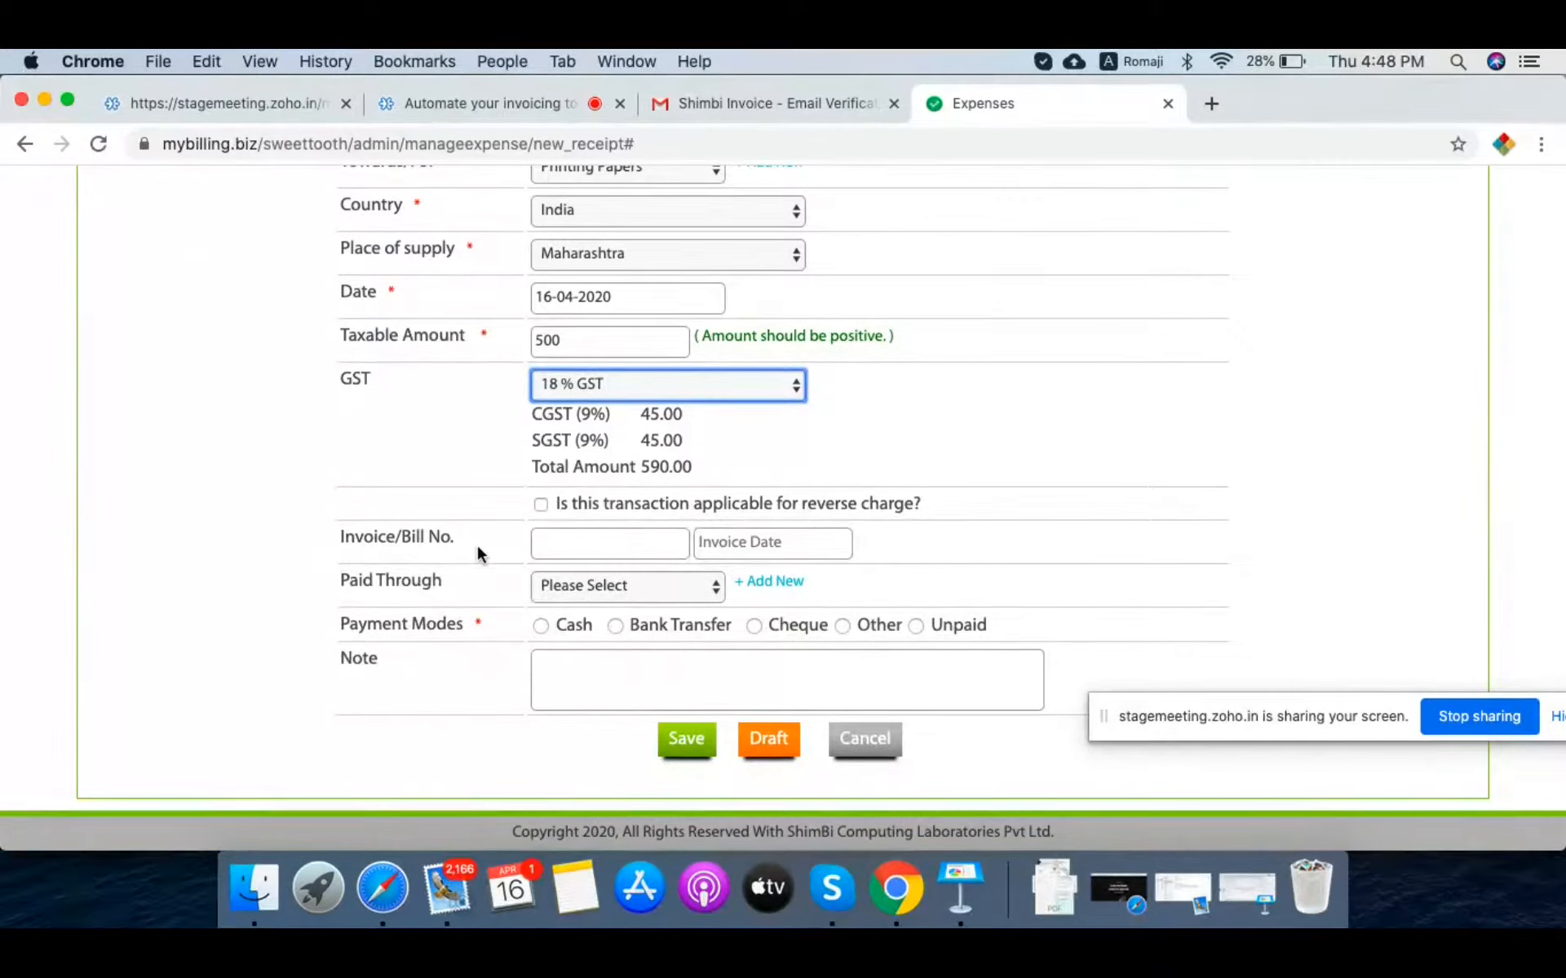
left_click(564, 540)
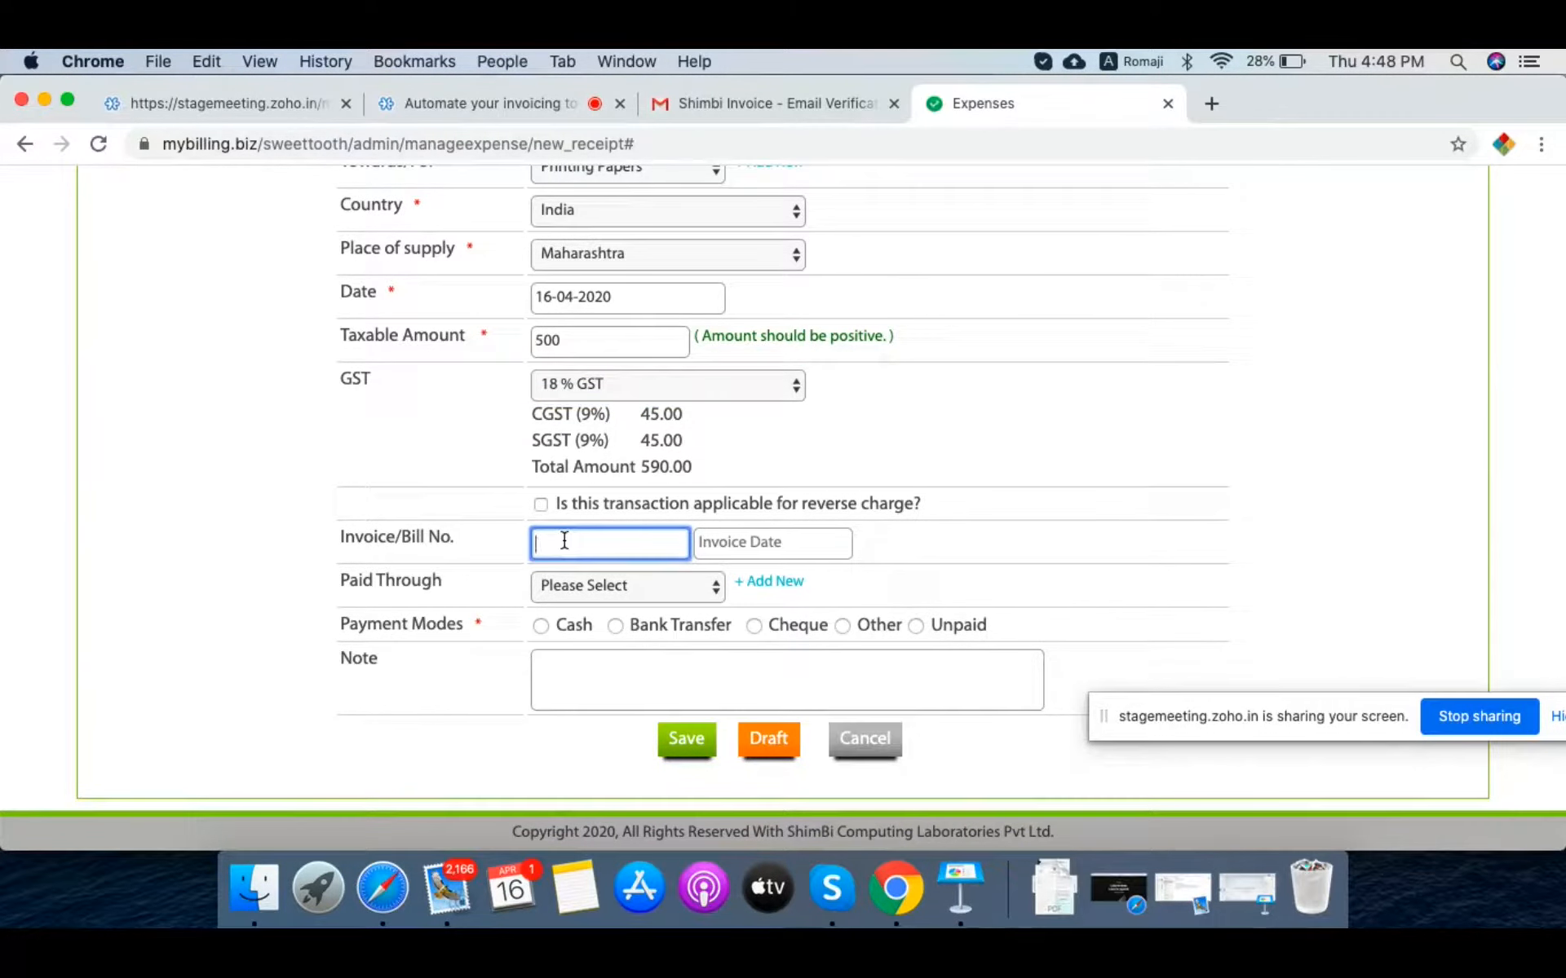
type("B123")
left_click(743, 551)
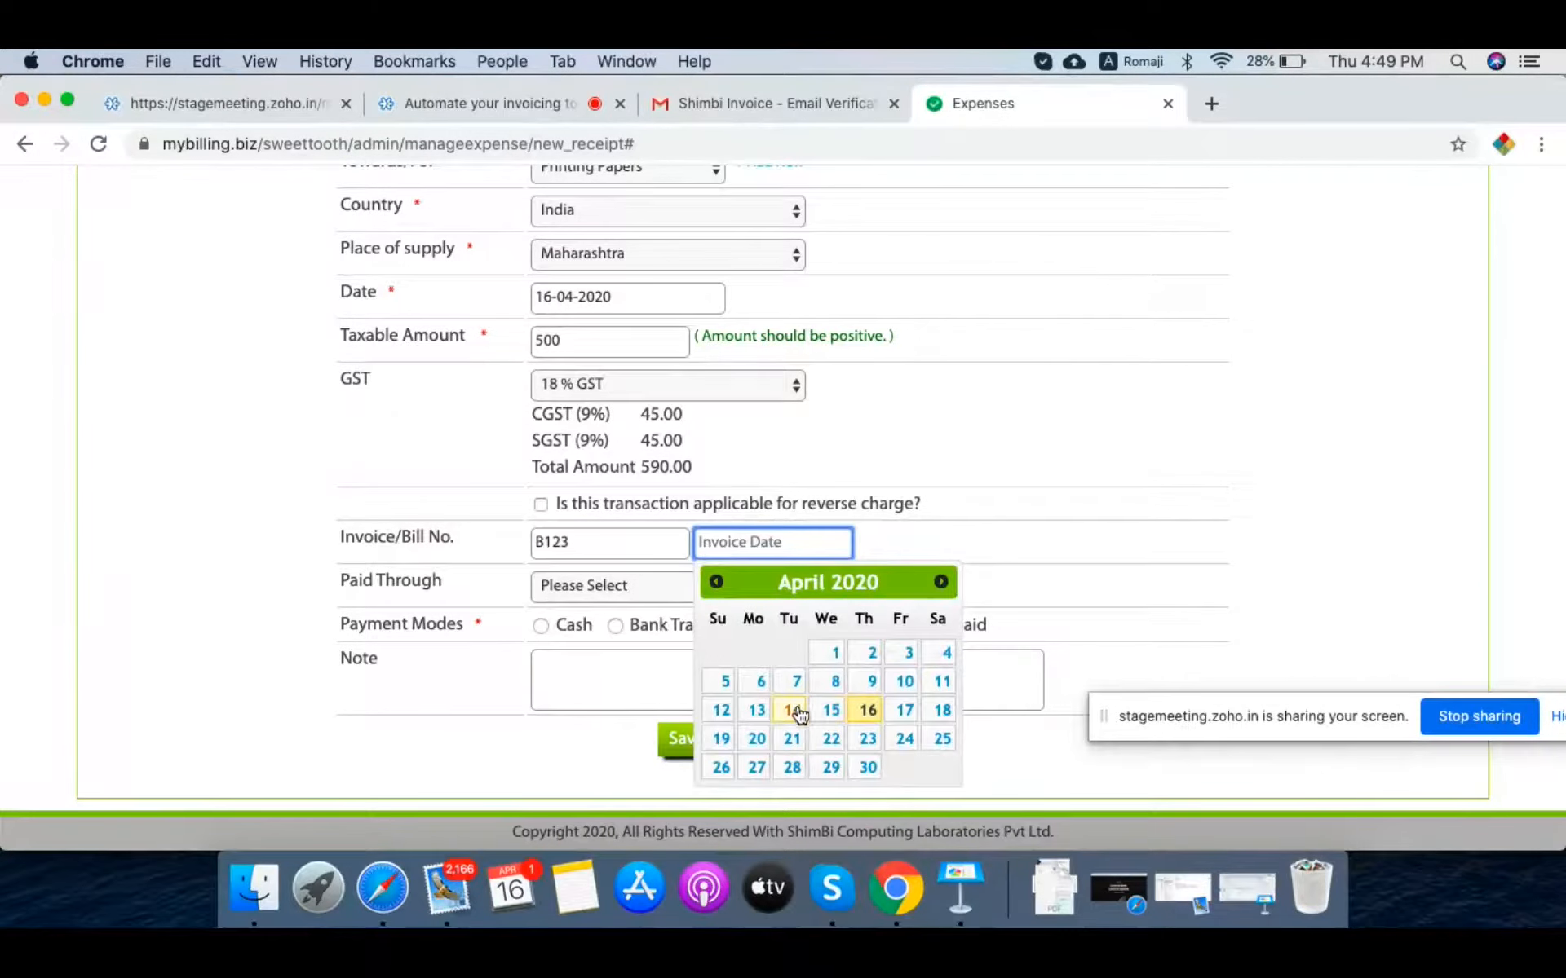
left_click(795, 710)
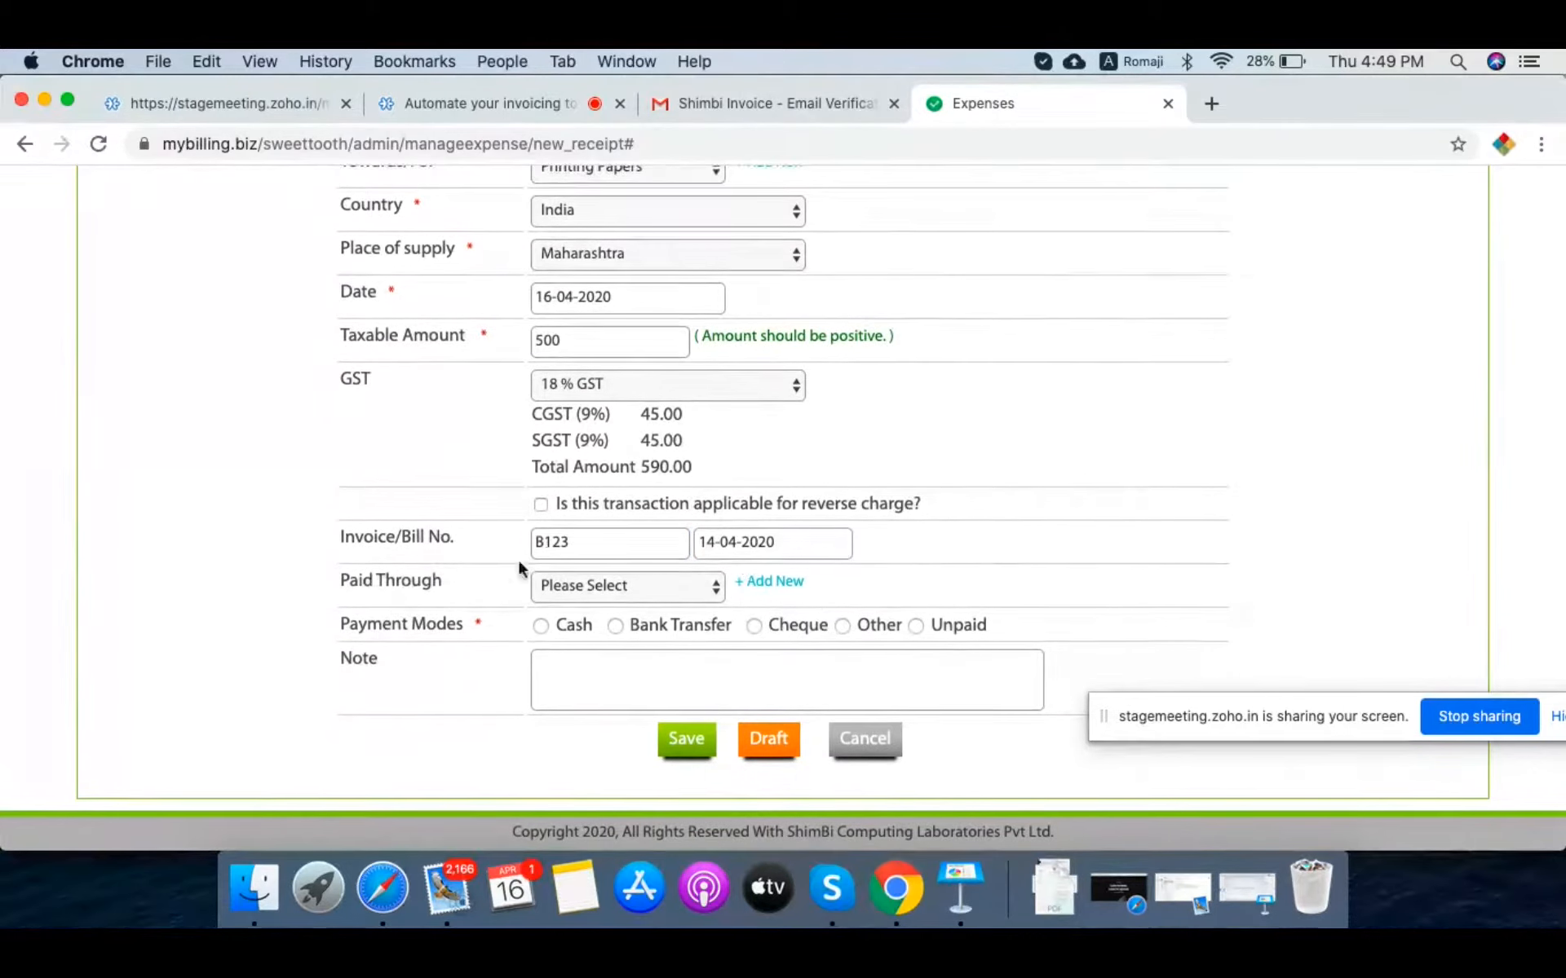
Step: Add Petty Cash as a new Paid Through source for the expense
left_click(573, 585)
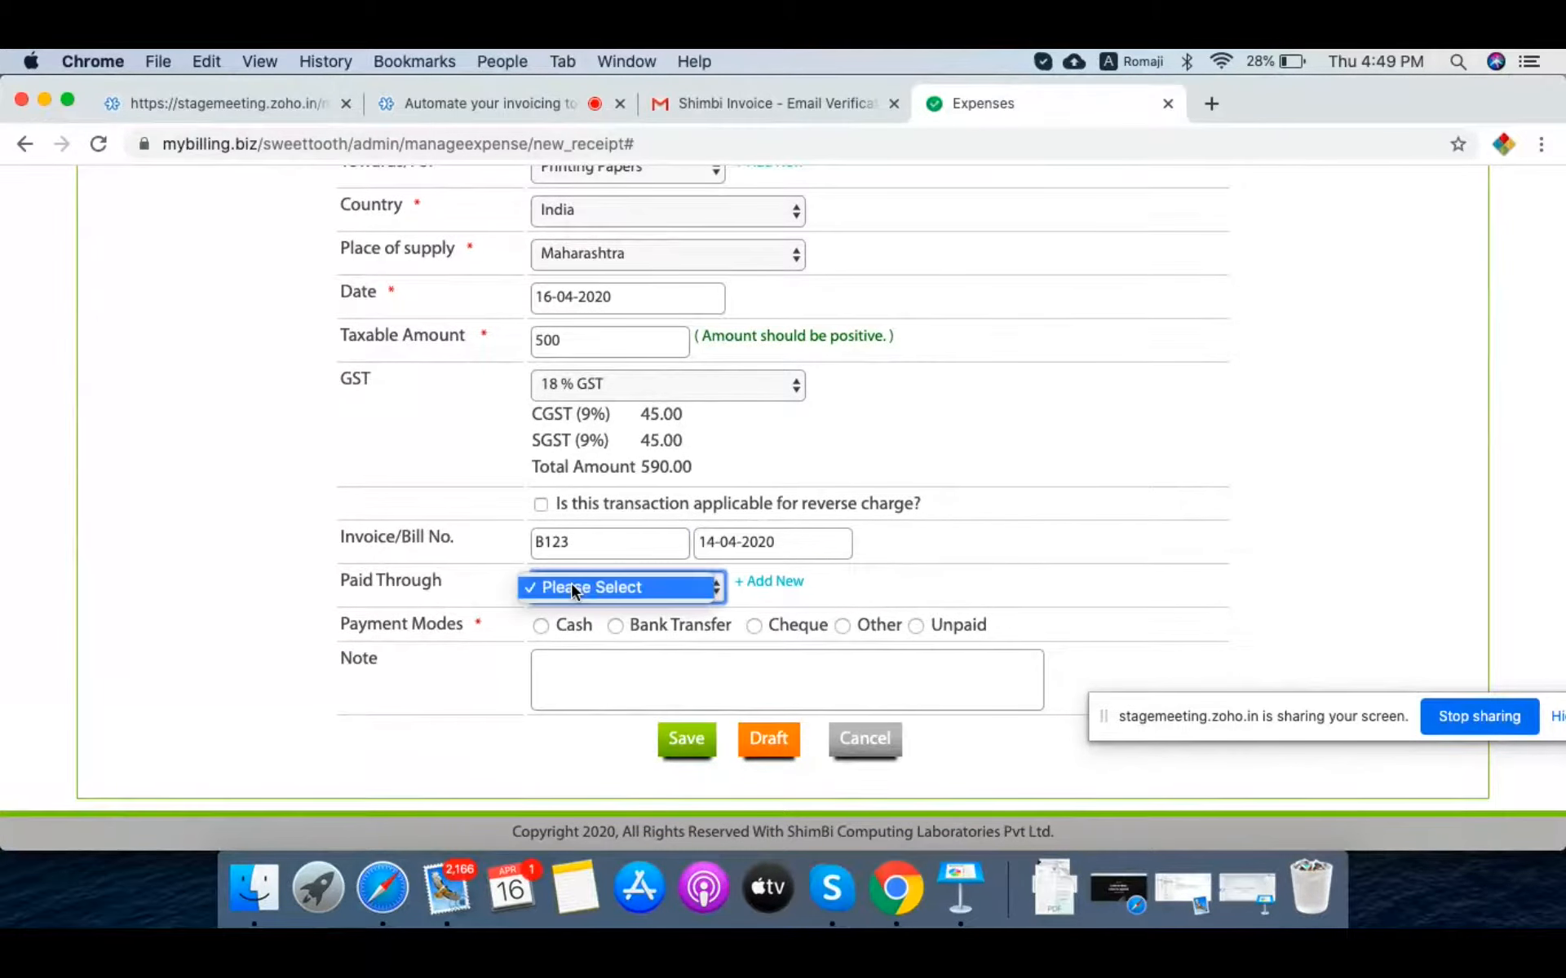
left_click(1143, 533)
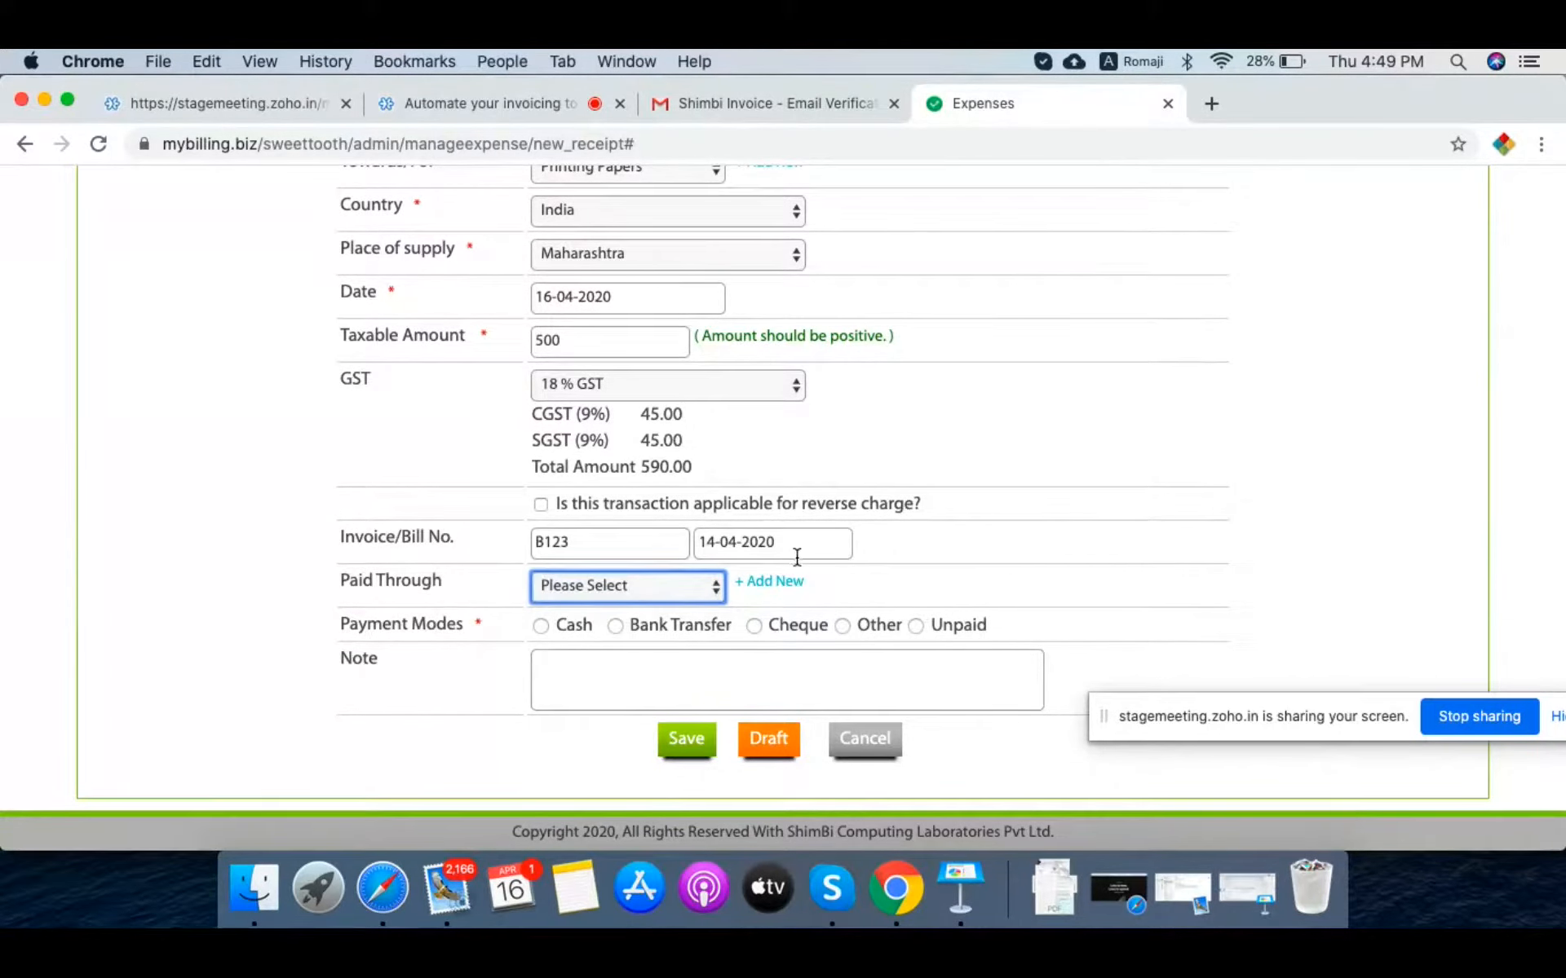
left_click(787, 584)
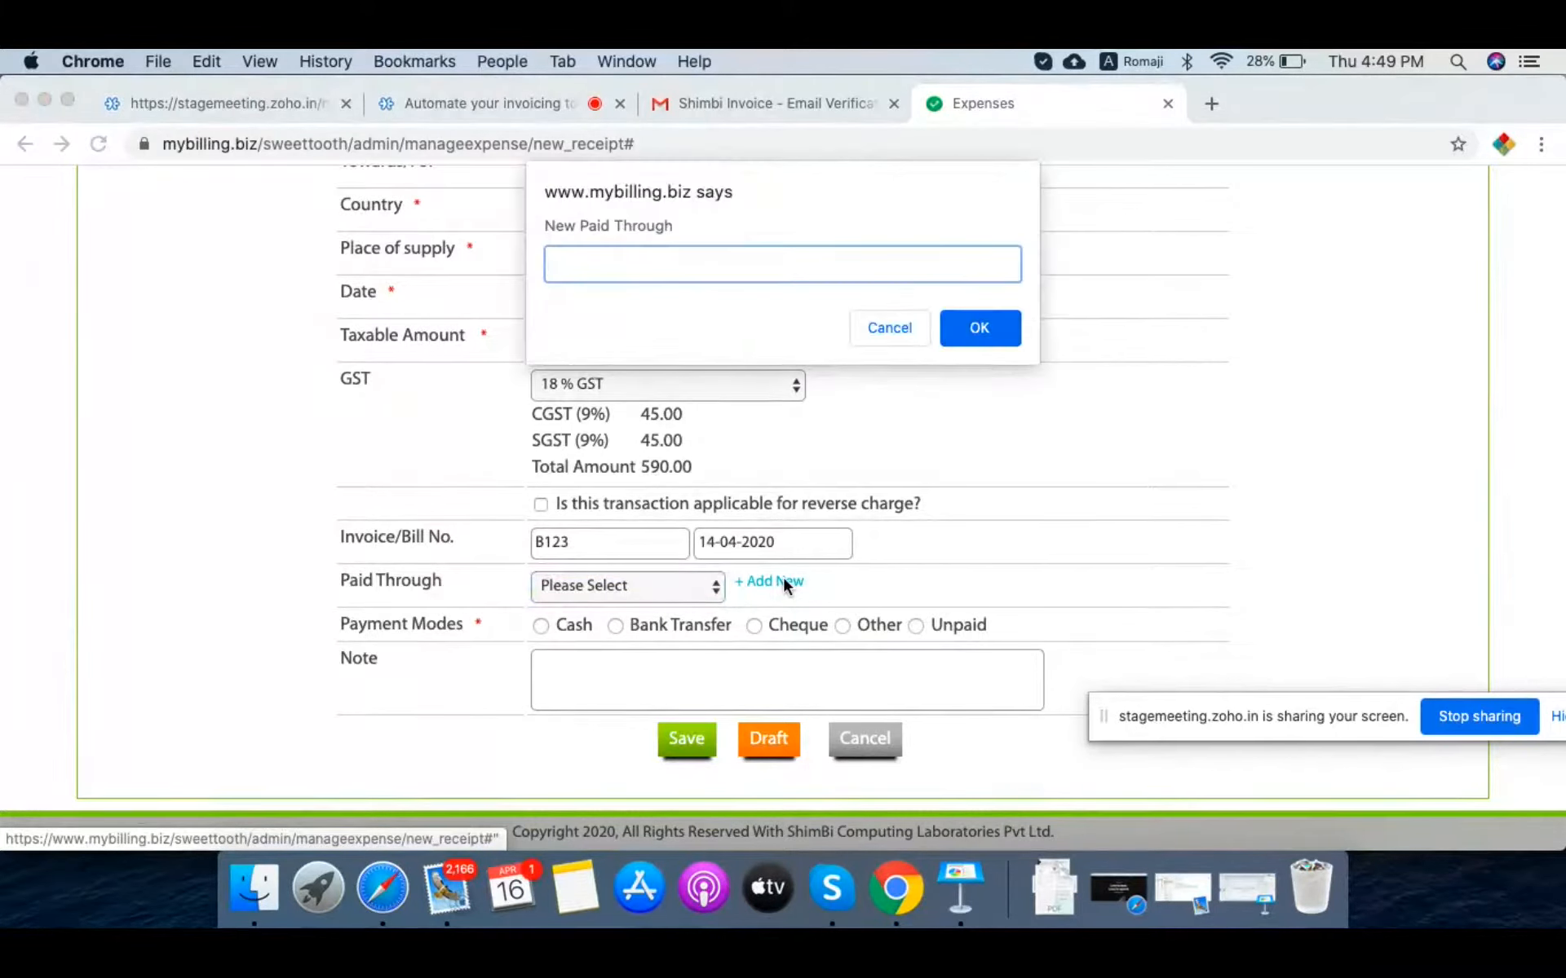
type("Petty Cash")
left_click(975, 330)
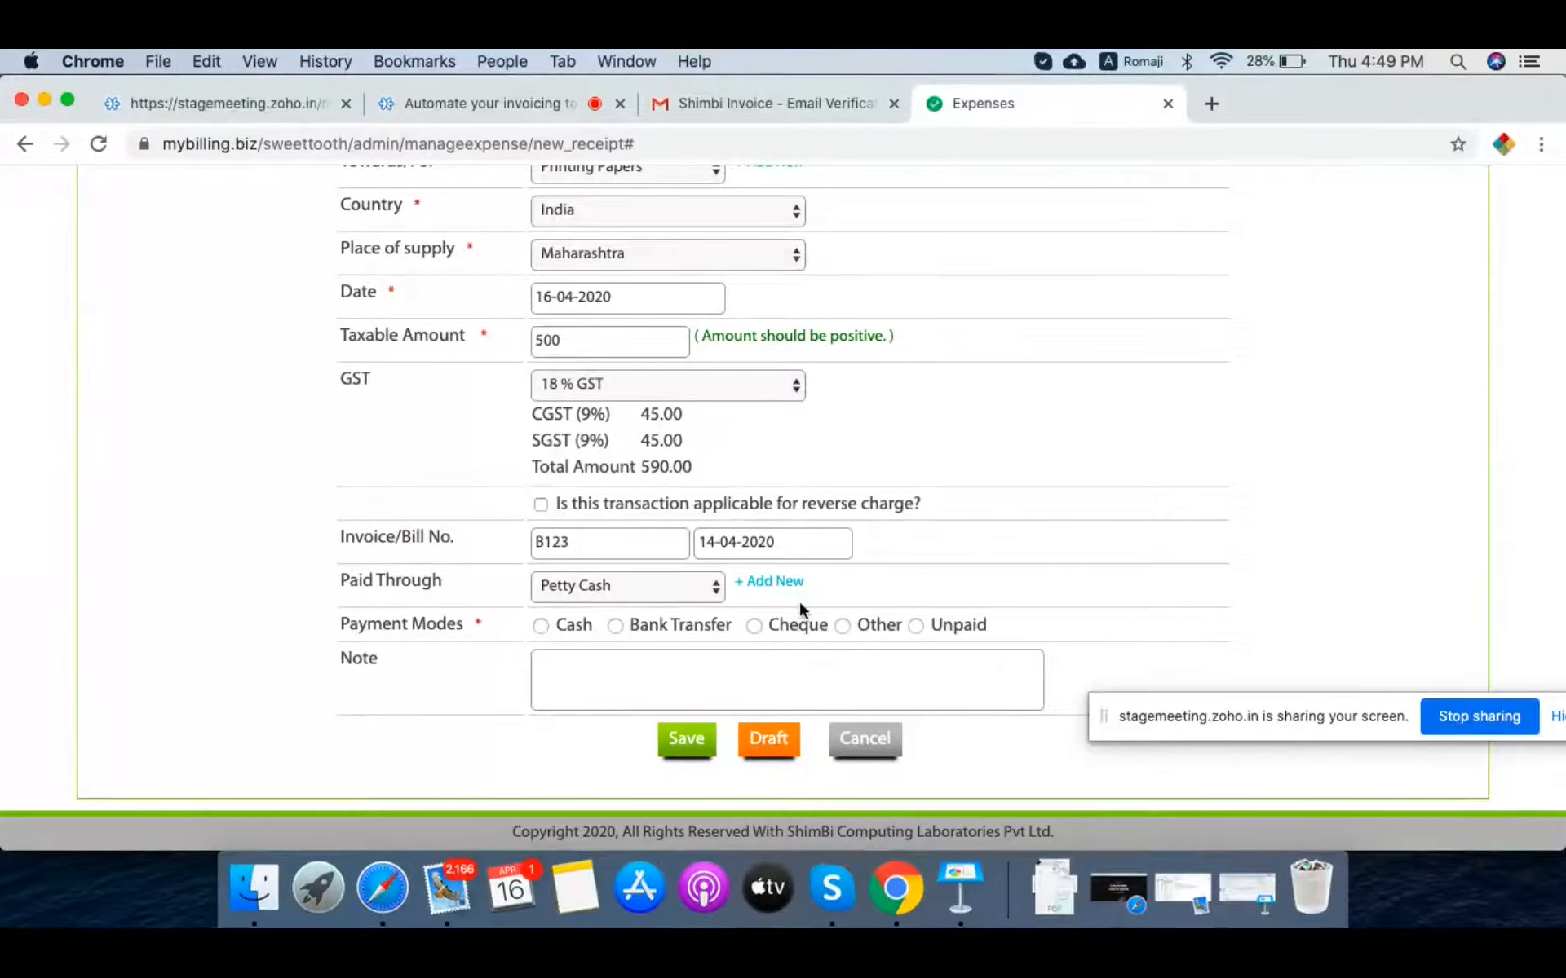
Step: Pay by ICICI cheque dated 16-04-2020, number 12345, and save the expense
left_click(753, 625)
scroll(756, 623, "down", 1)
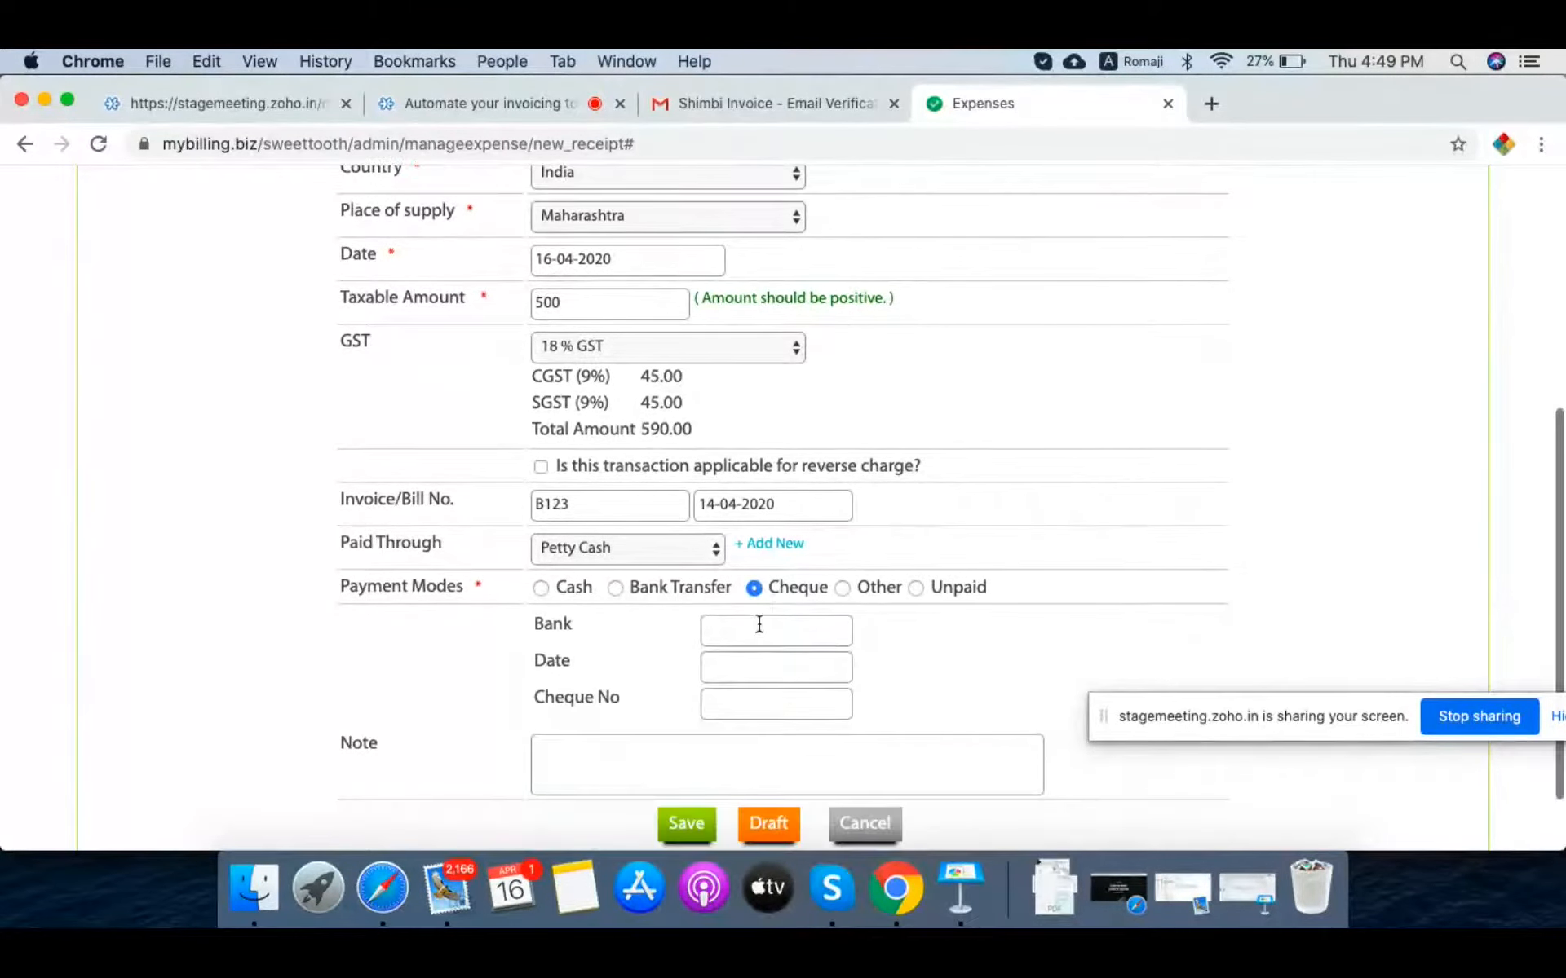
left_click(758, 640)
type("ICICI")
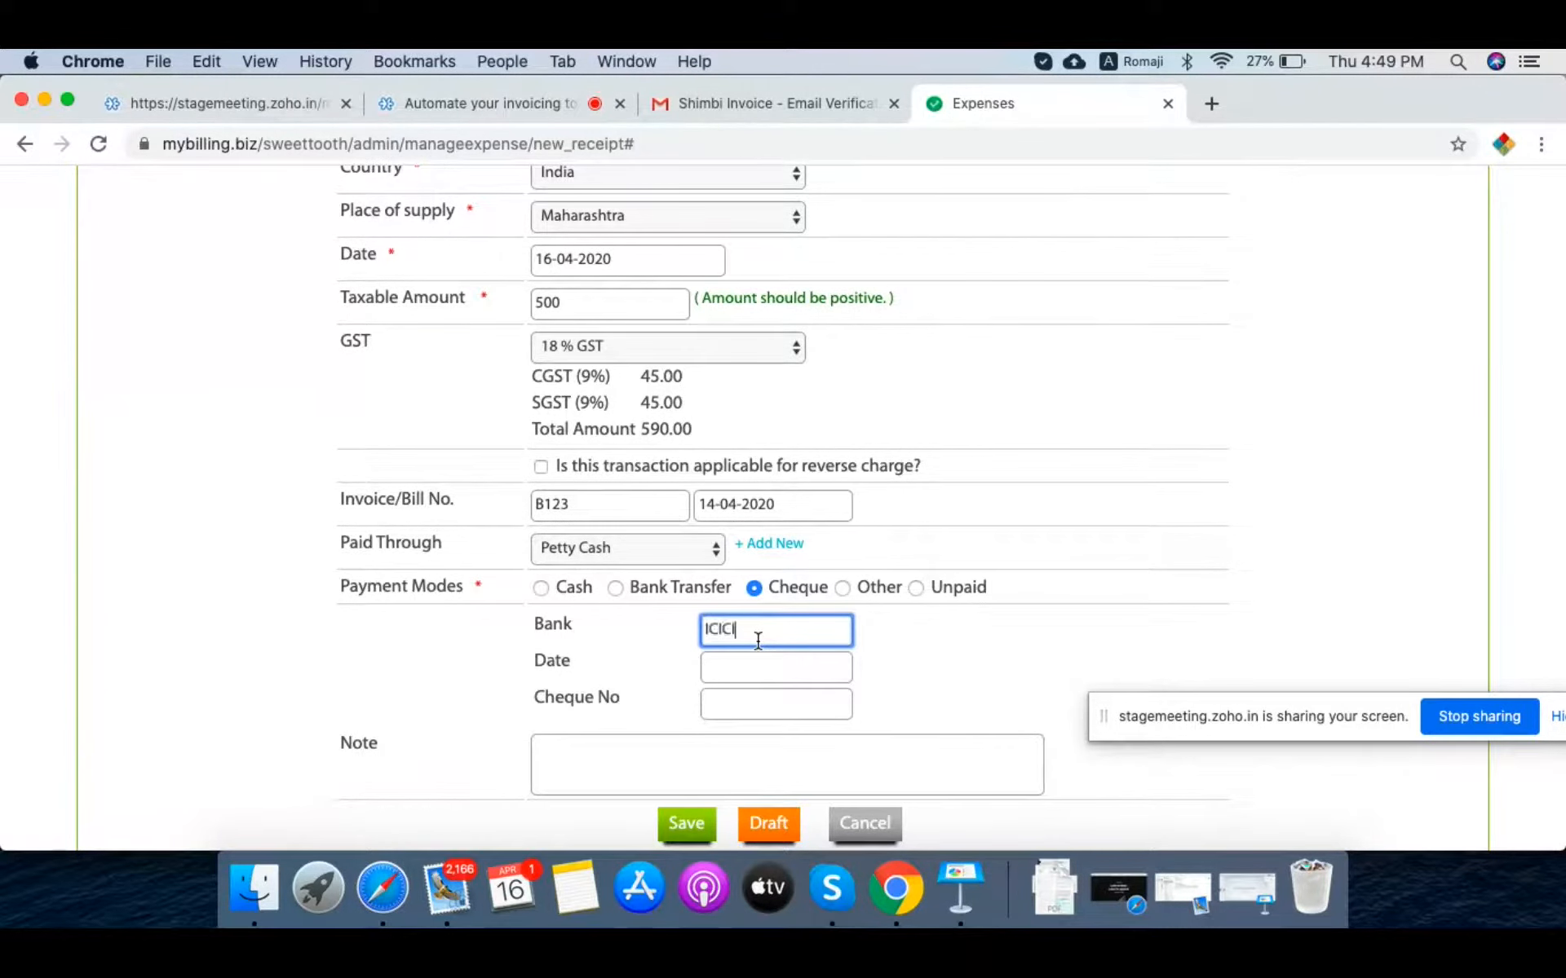
key("Tab")
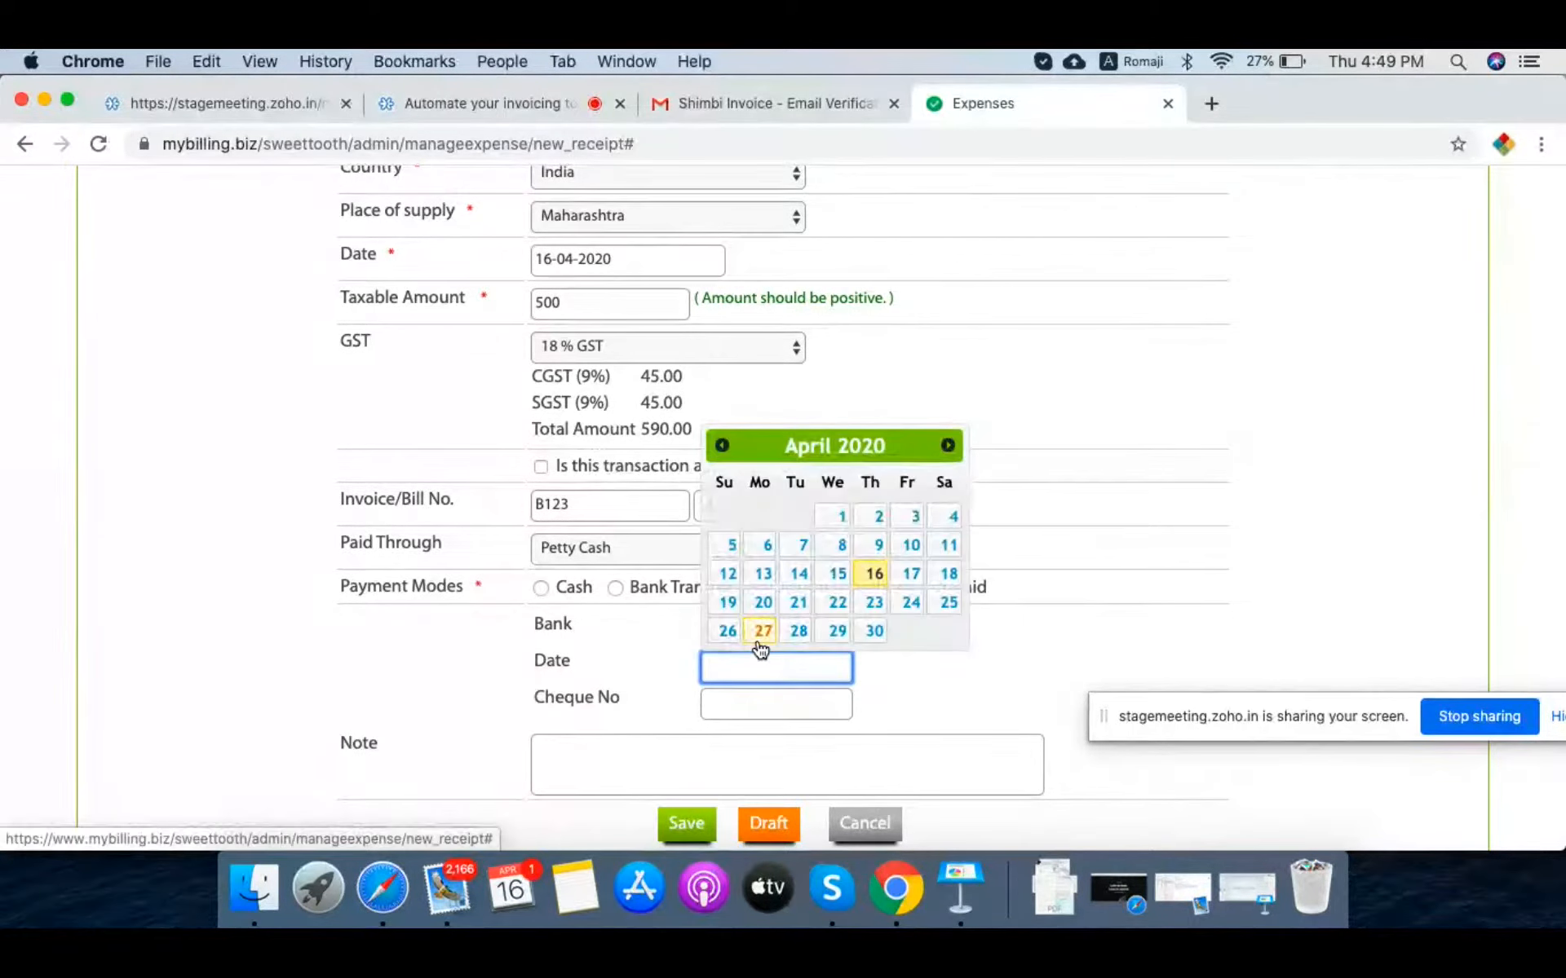
left_click(873, 574)
left_click(735, 699)
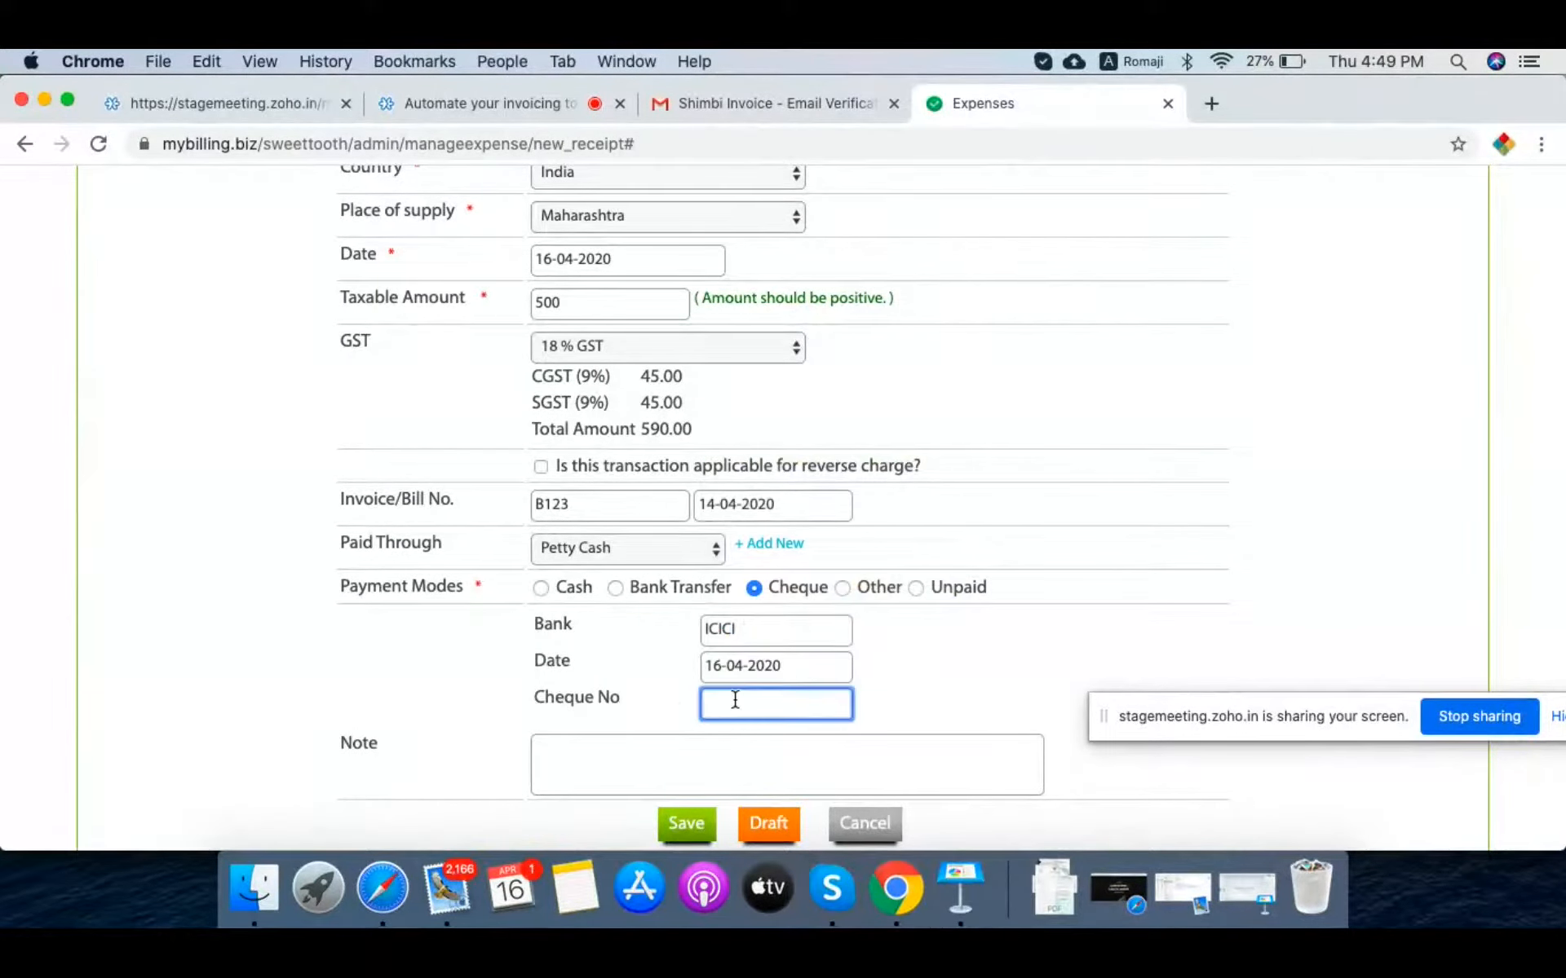
type("12345")
scroll(421, 718, "down", 2)
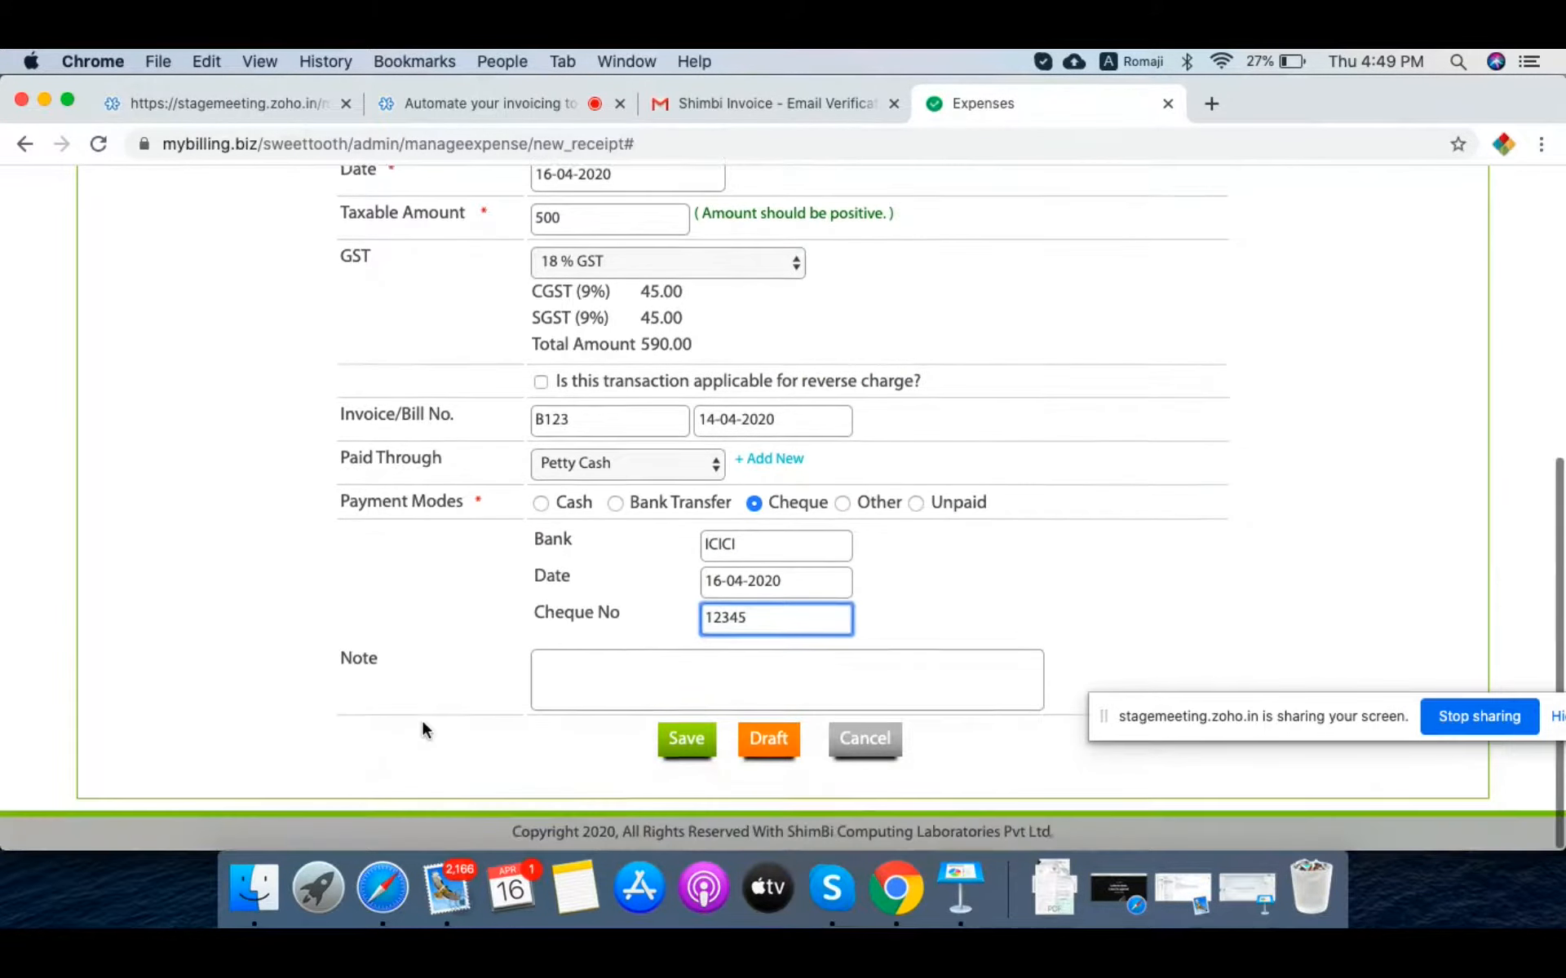
left_click(686, 738)
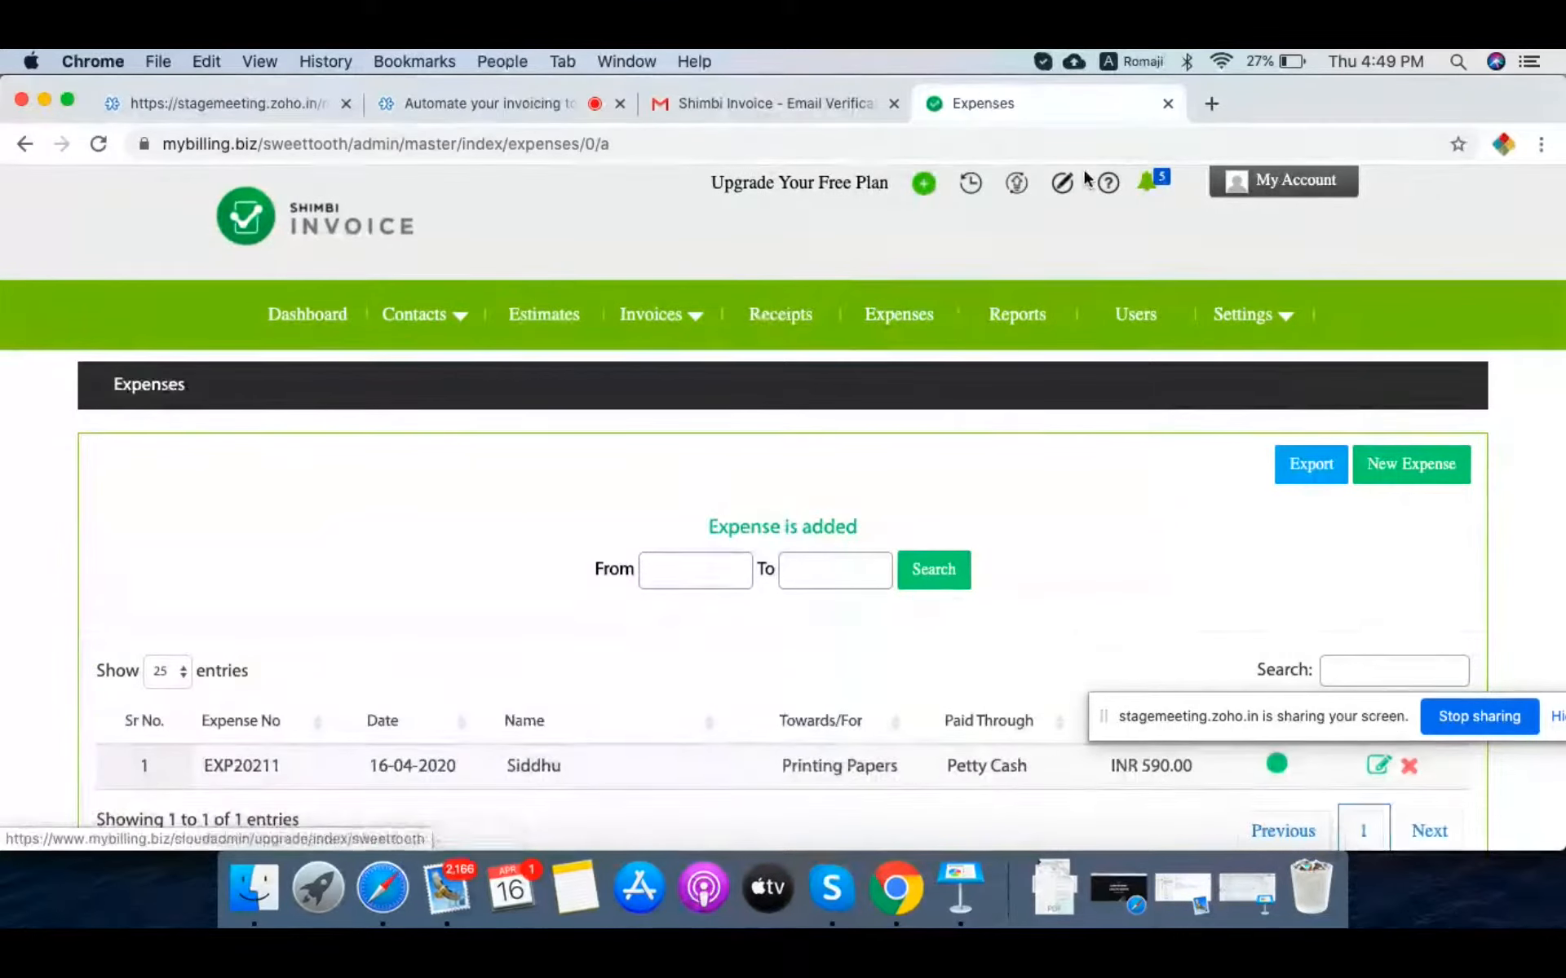
scroll(1052, 343, "down", 2)
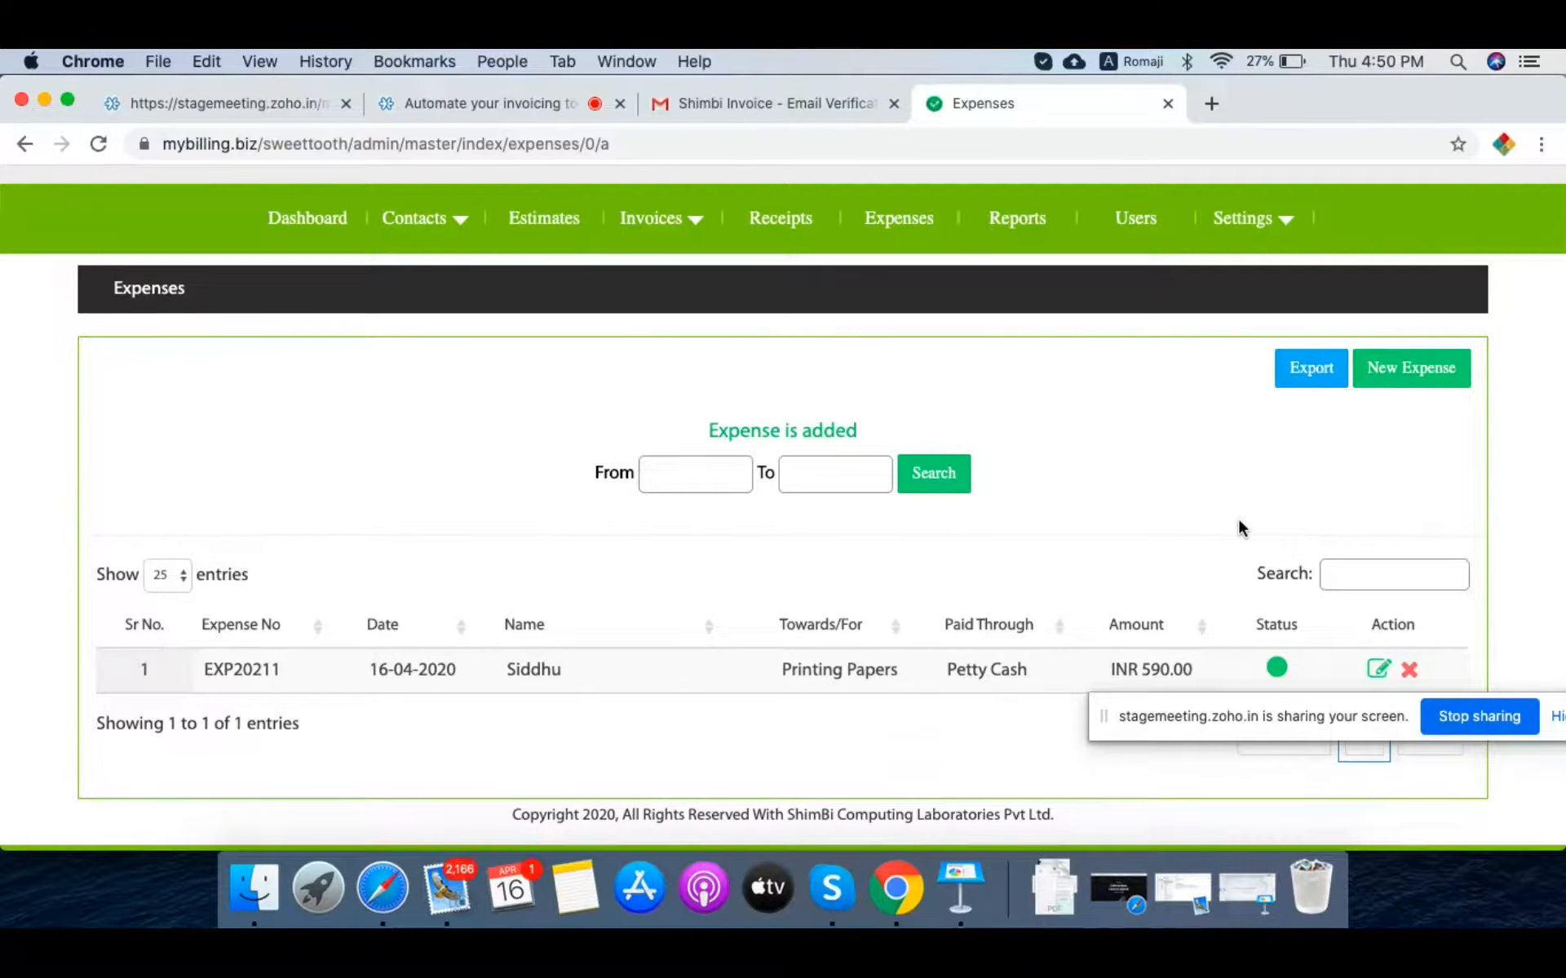
Step: Go to Reports and open the Sales By Customer report
left_click(1040, 220)
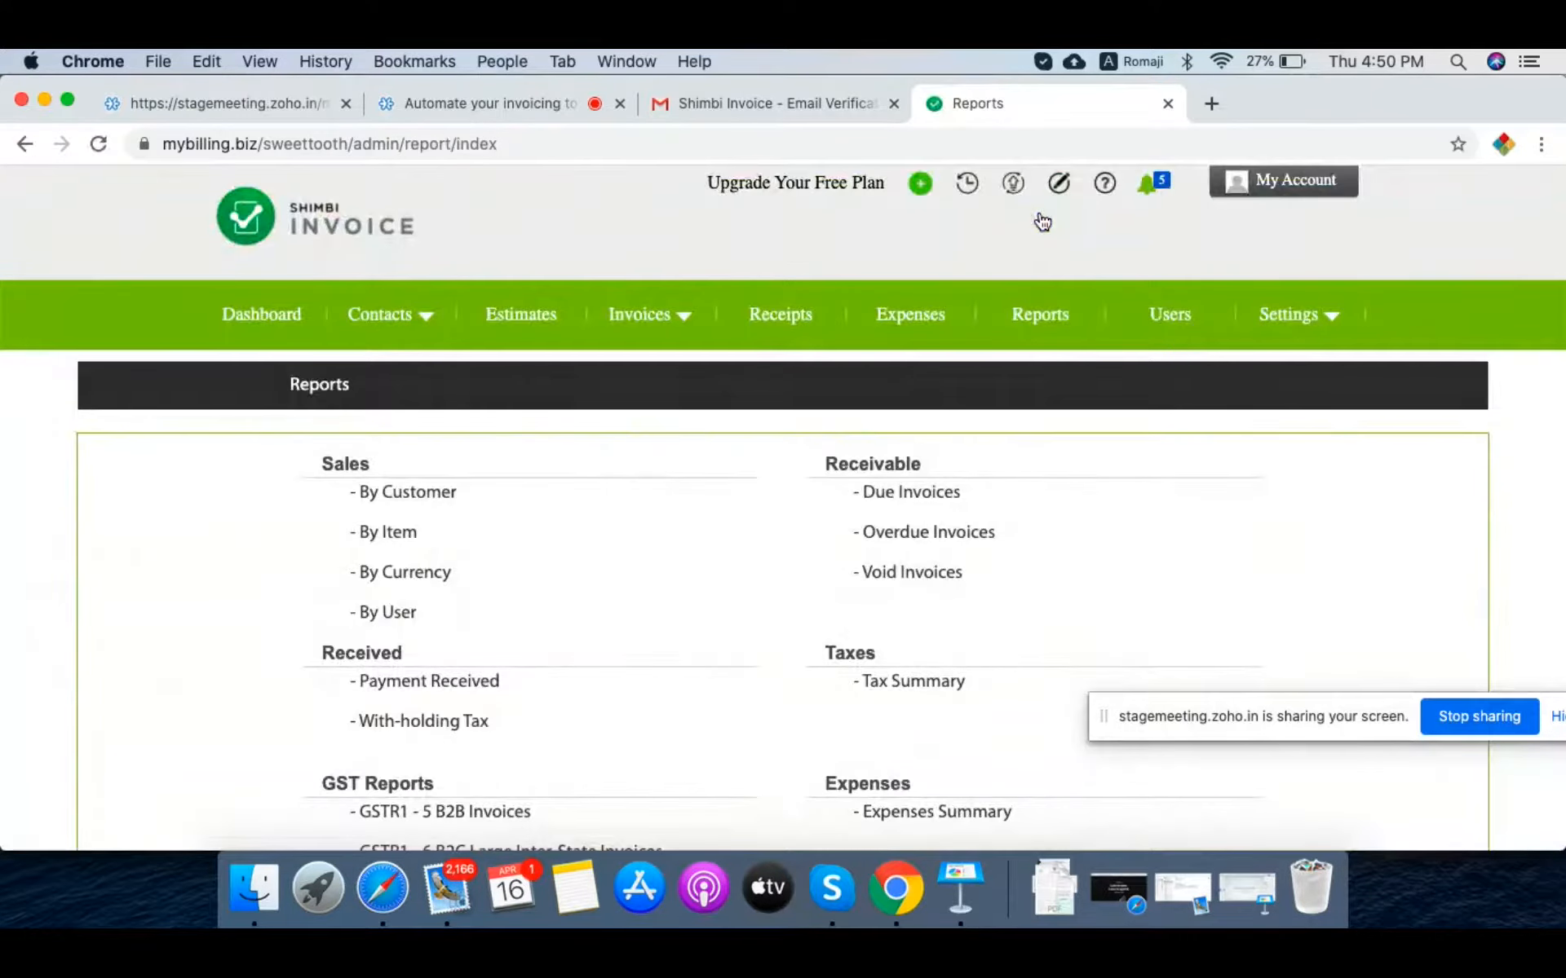
scroll(666, 578, "down", 1)
scroll(667, 580, "down", 5)
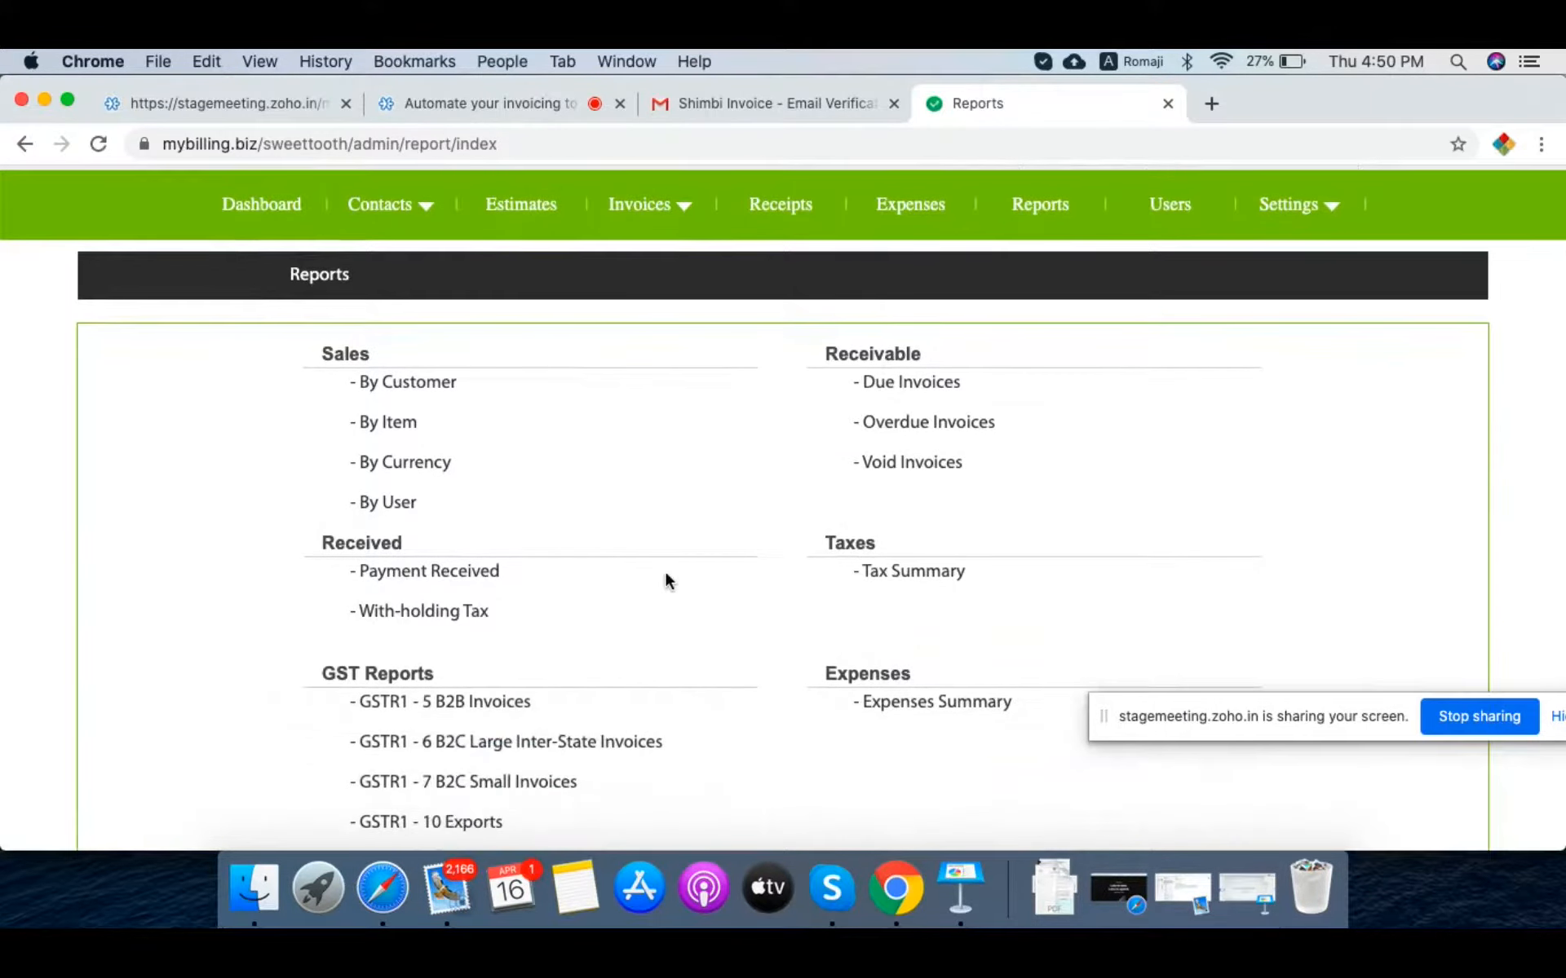
scroll(667, 580, "up", 2)
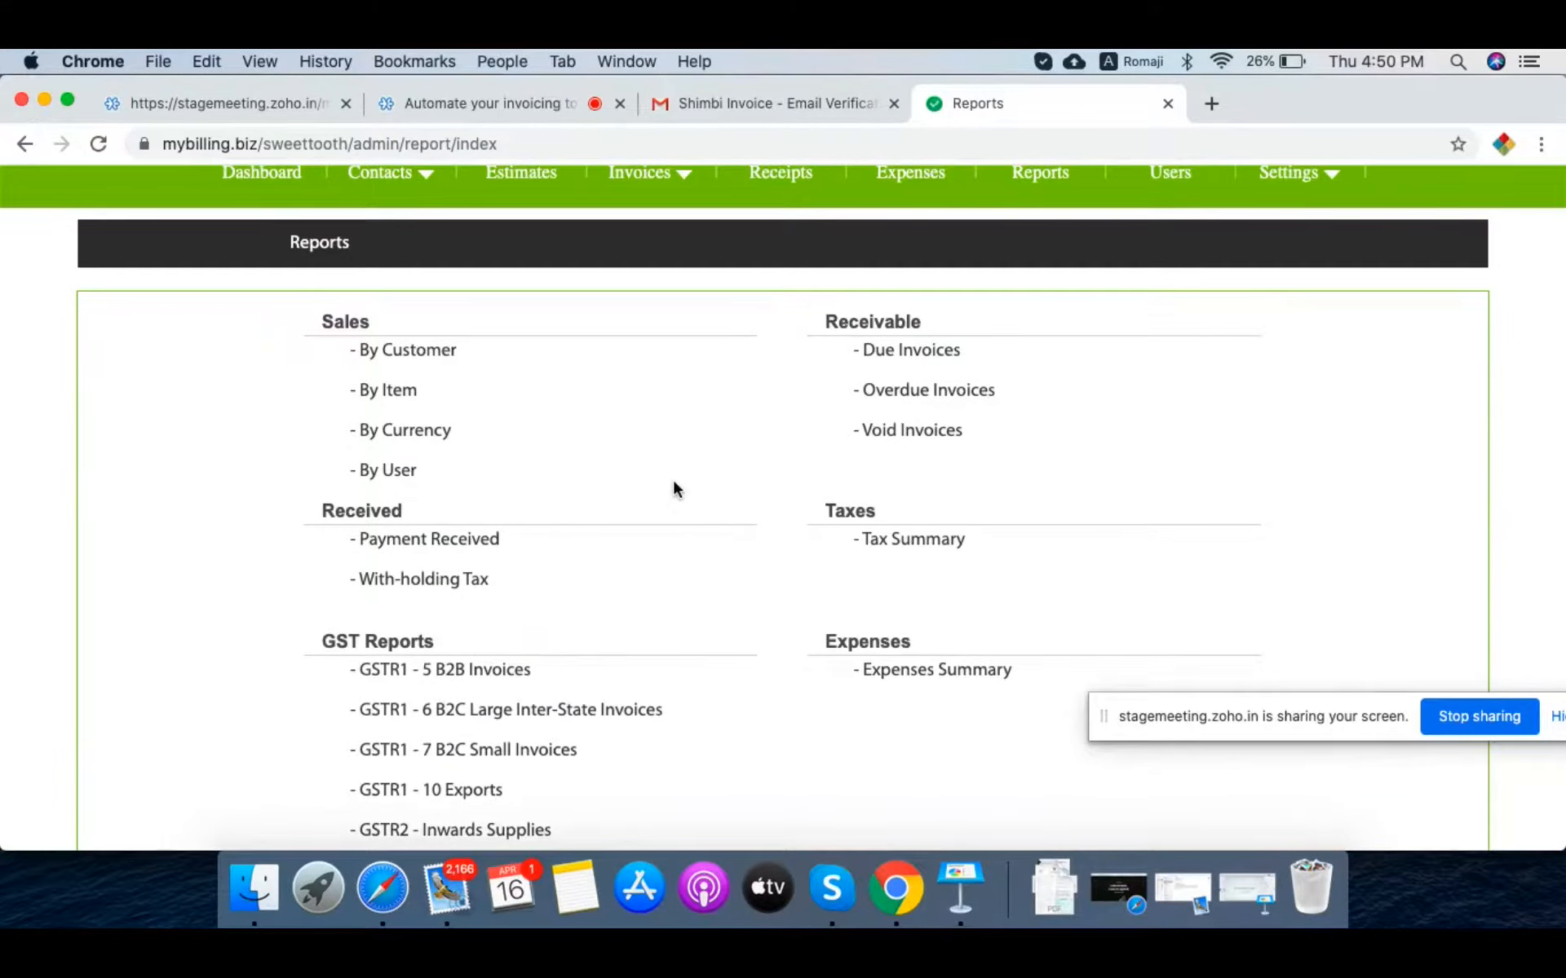
scroll(636, 418, "down", 1)
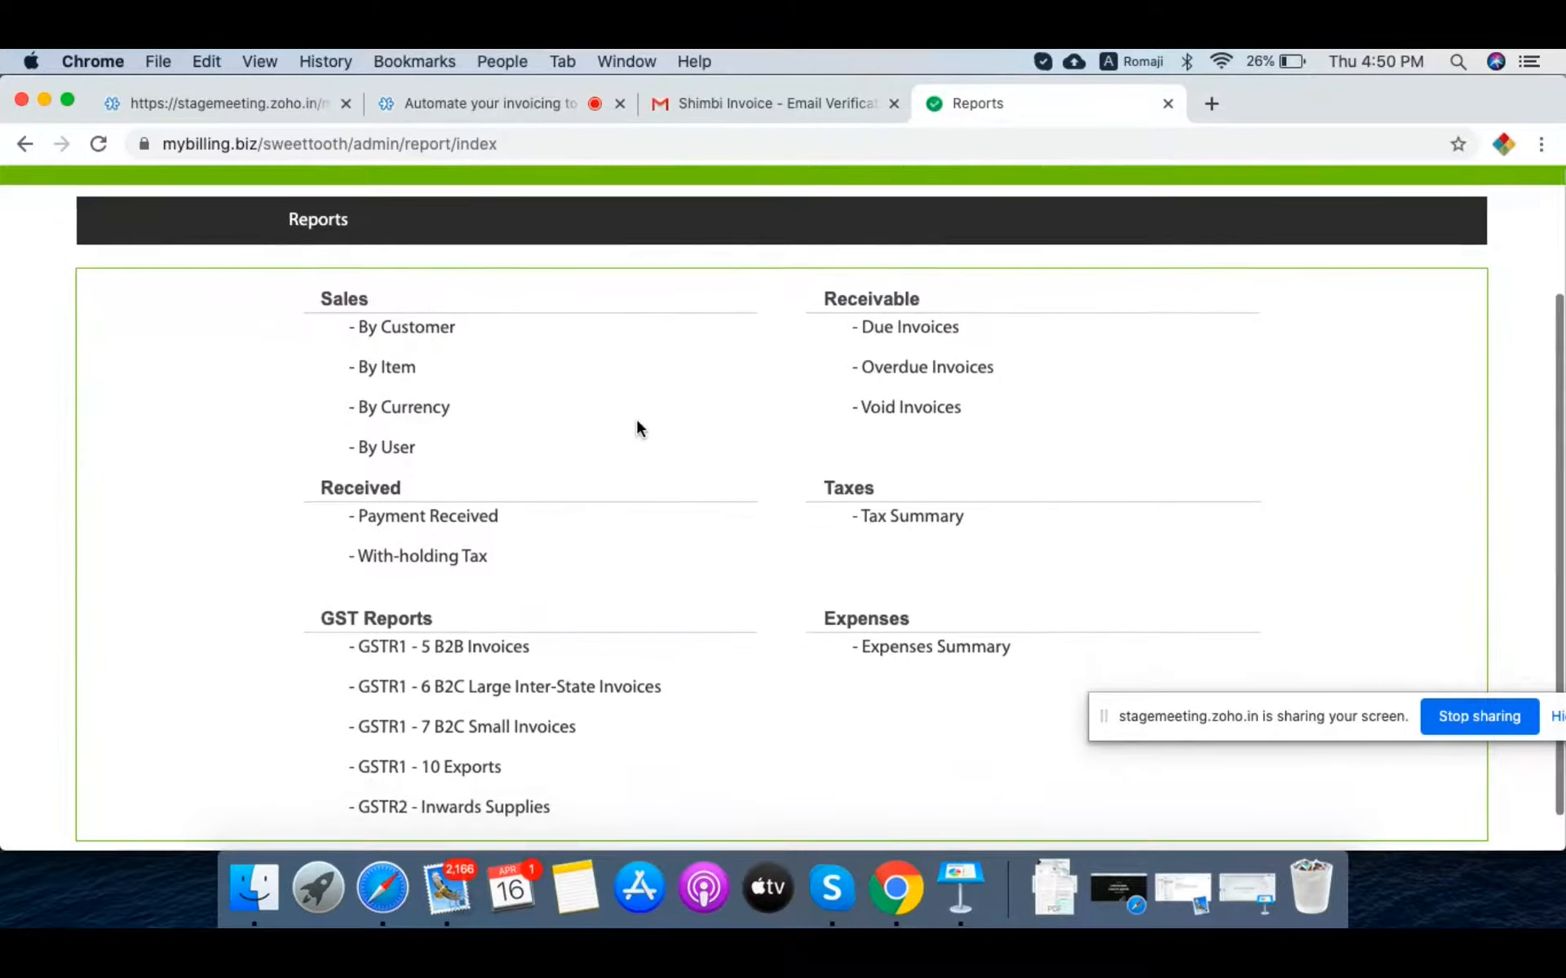
left_click(414, 330)
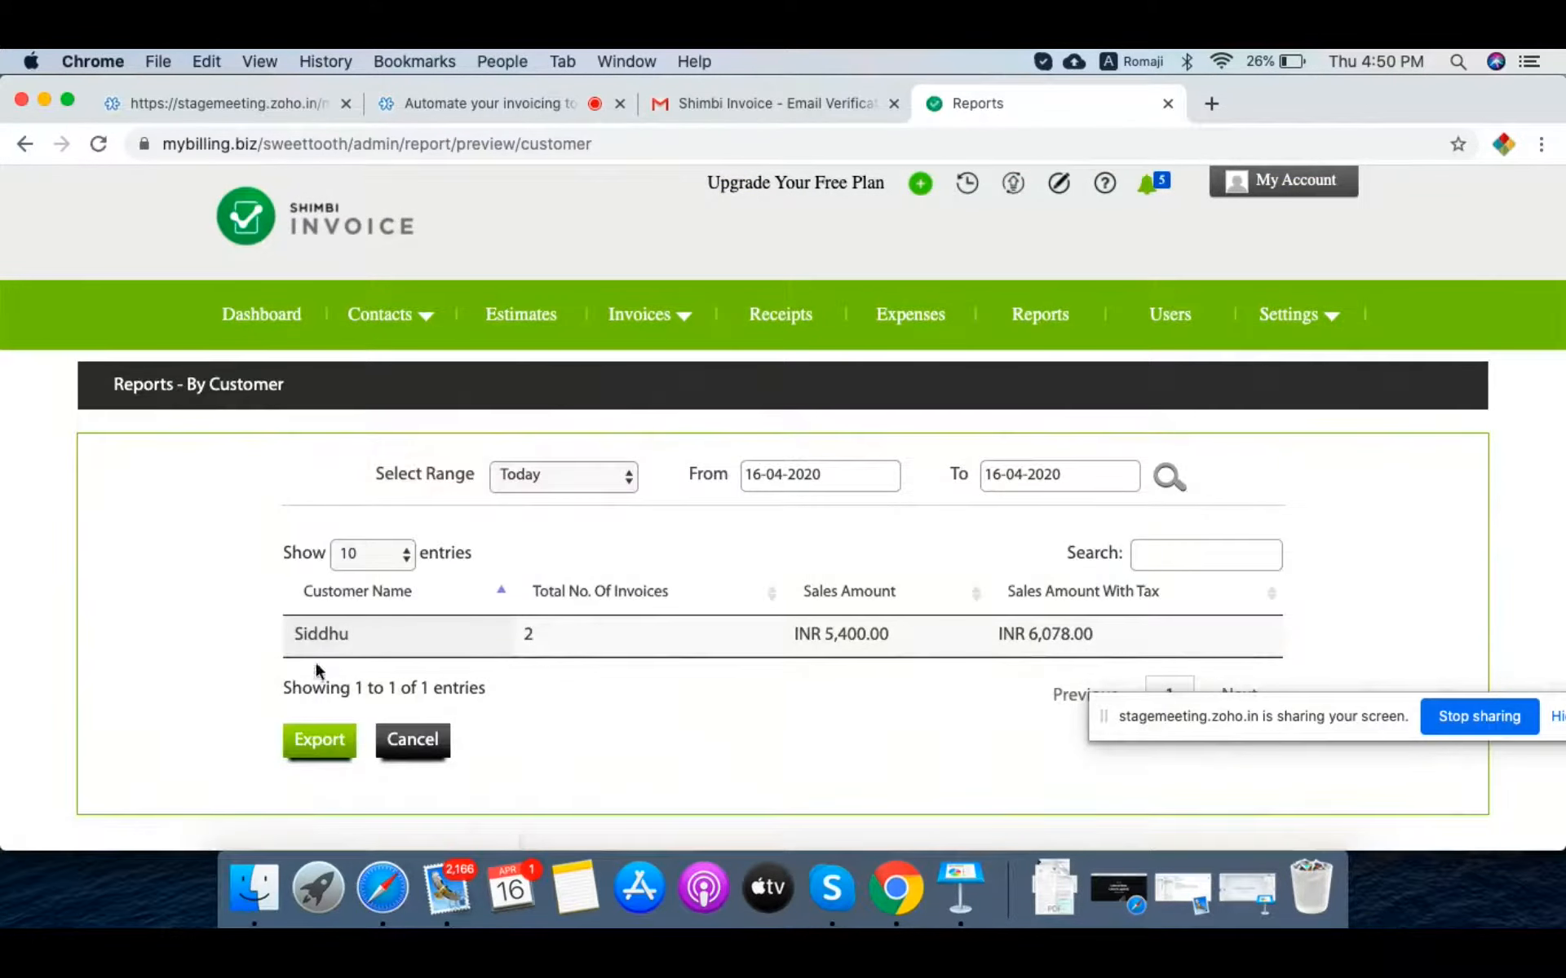
Step: Run the By Customer report for This Week, then Last Month, and return to Reports
left_click(548, 477)
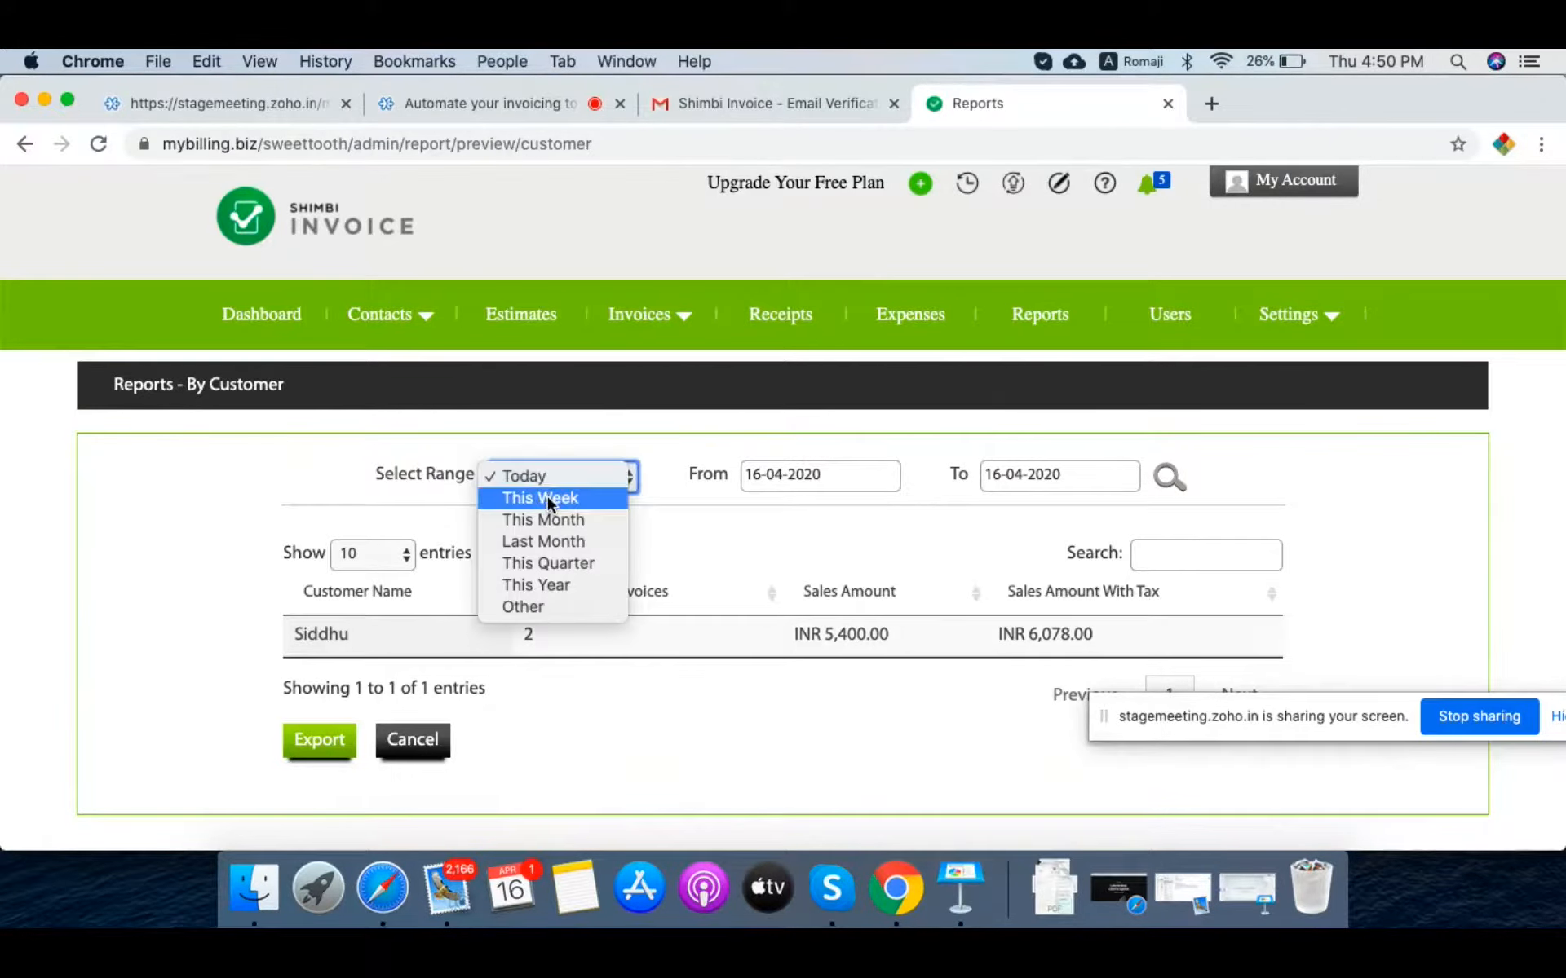
left_click(546, 499)
left_click(1171, 481)
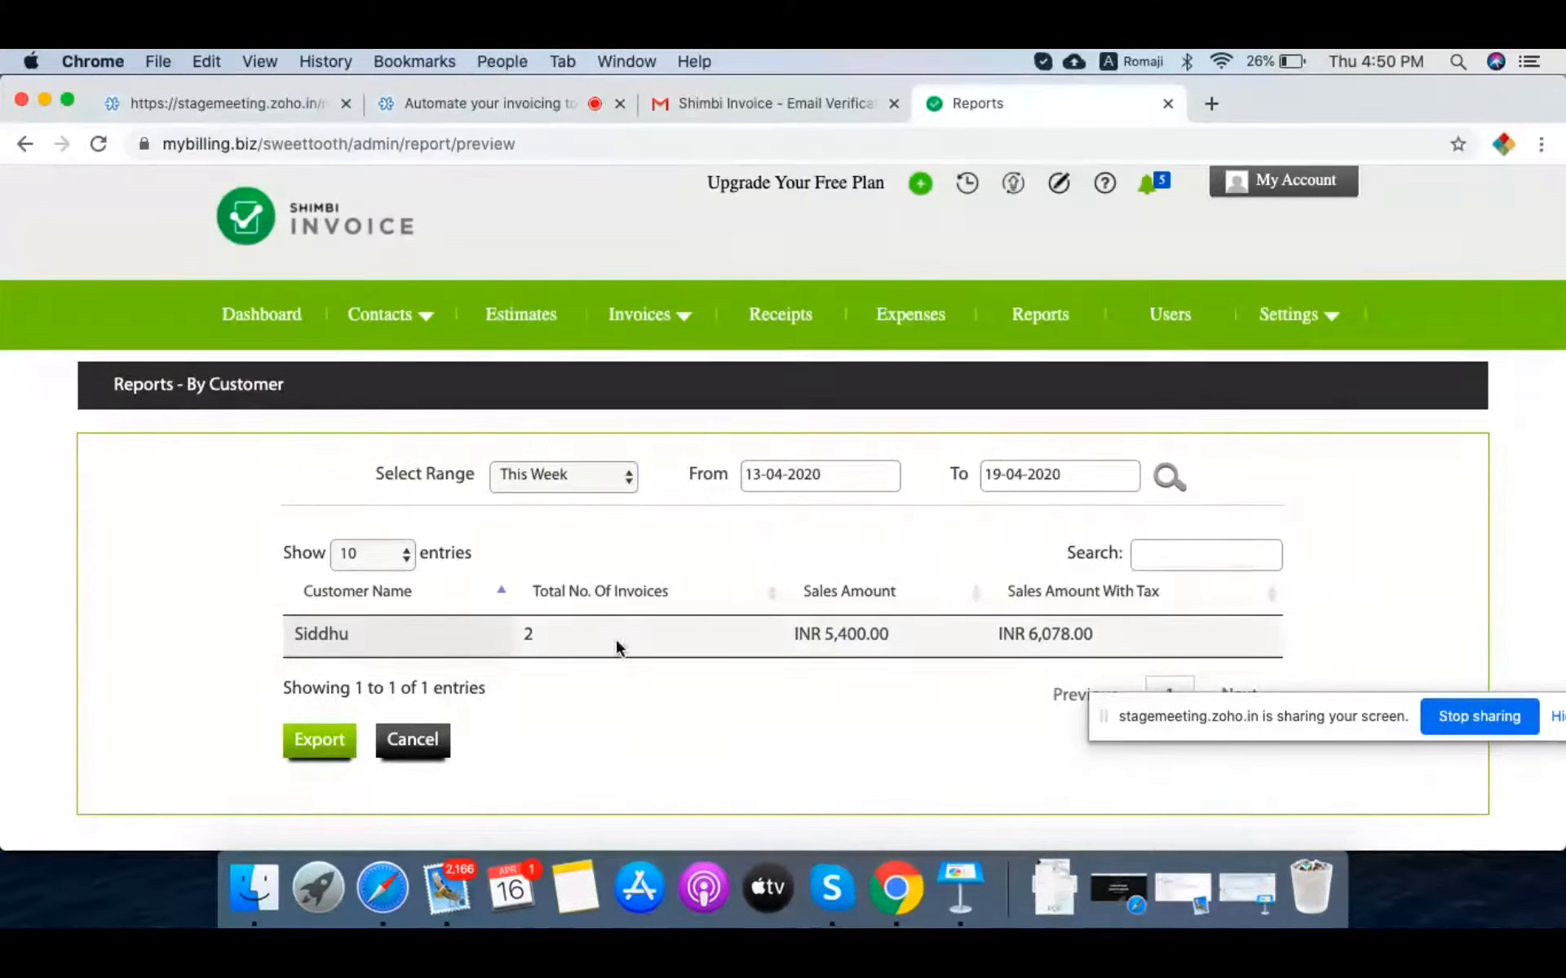
left_click(581, 474)
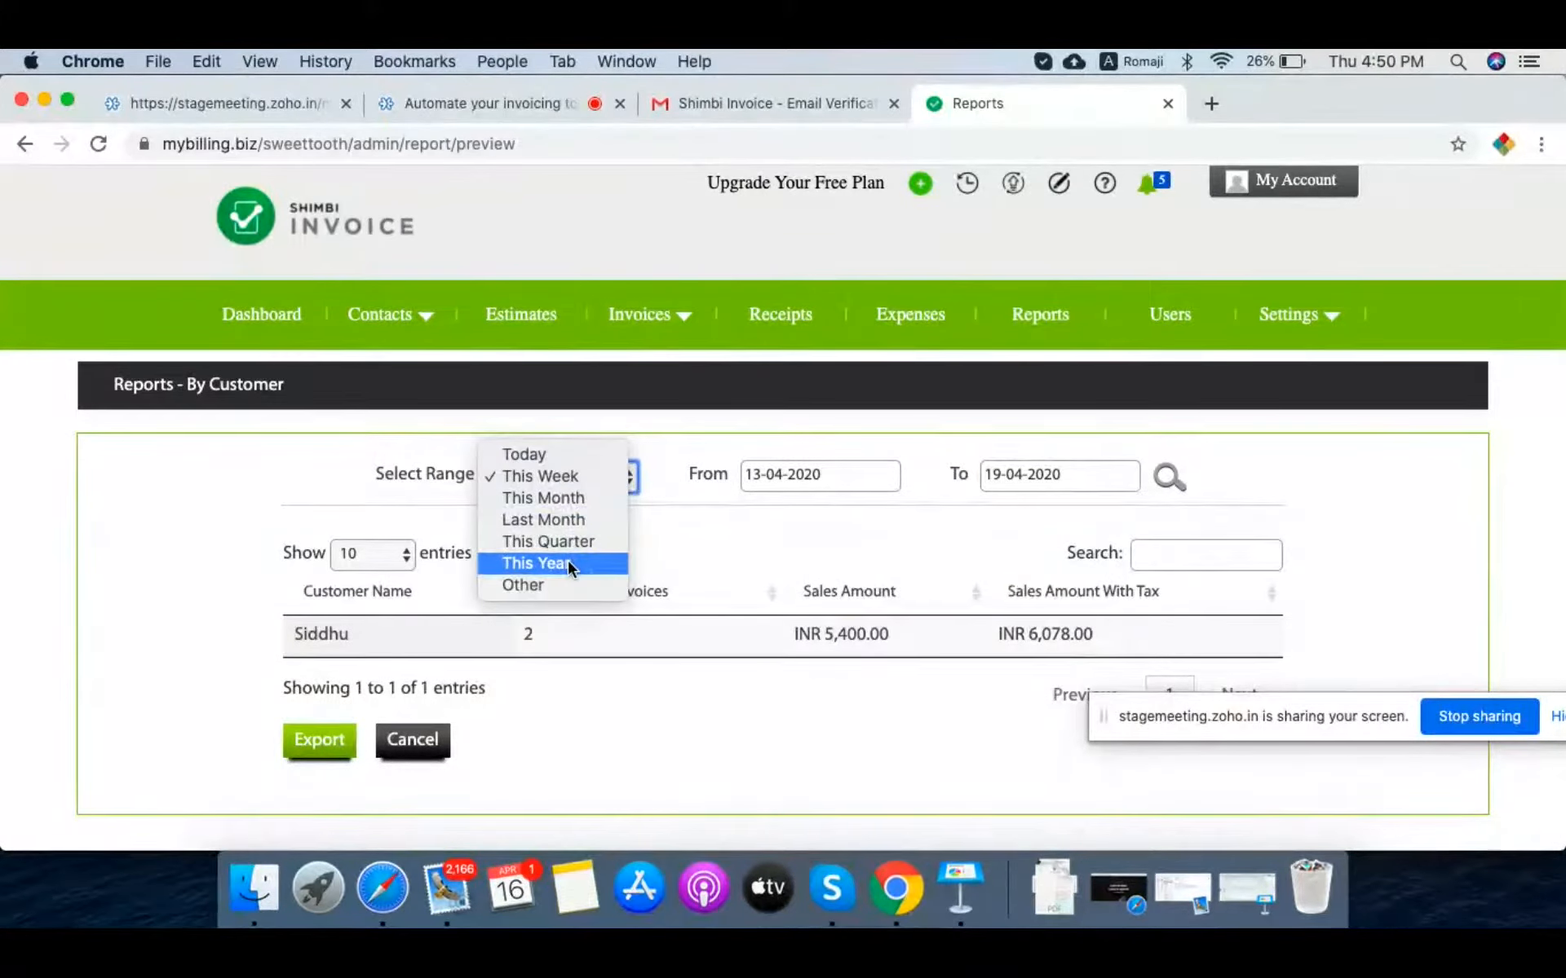
left_click(581, 521)
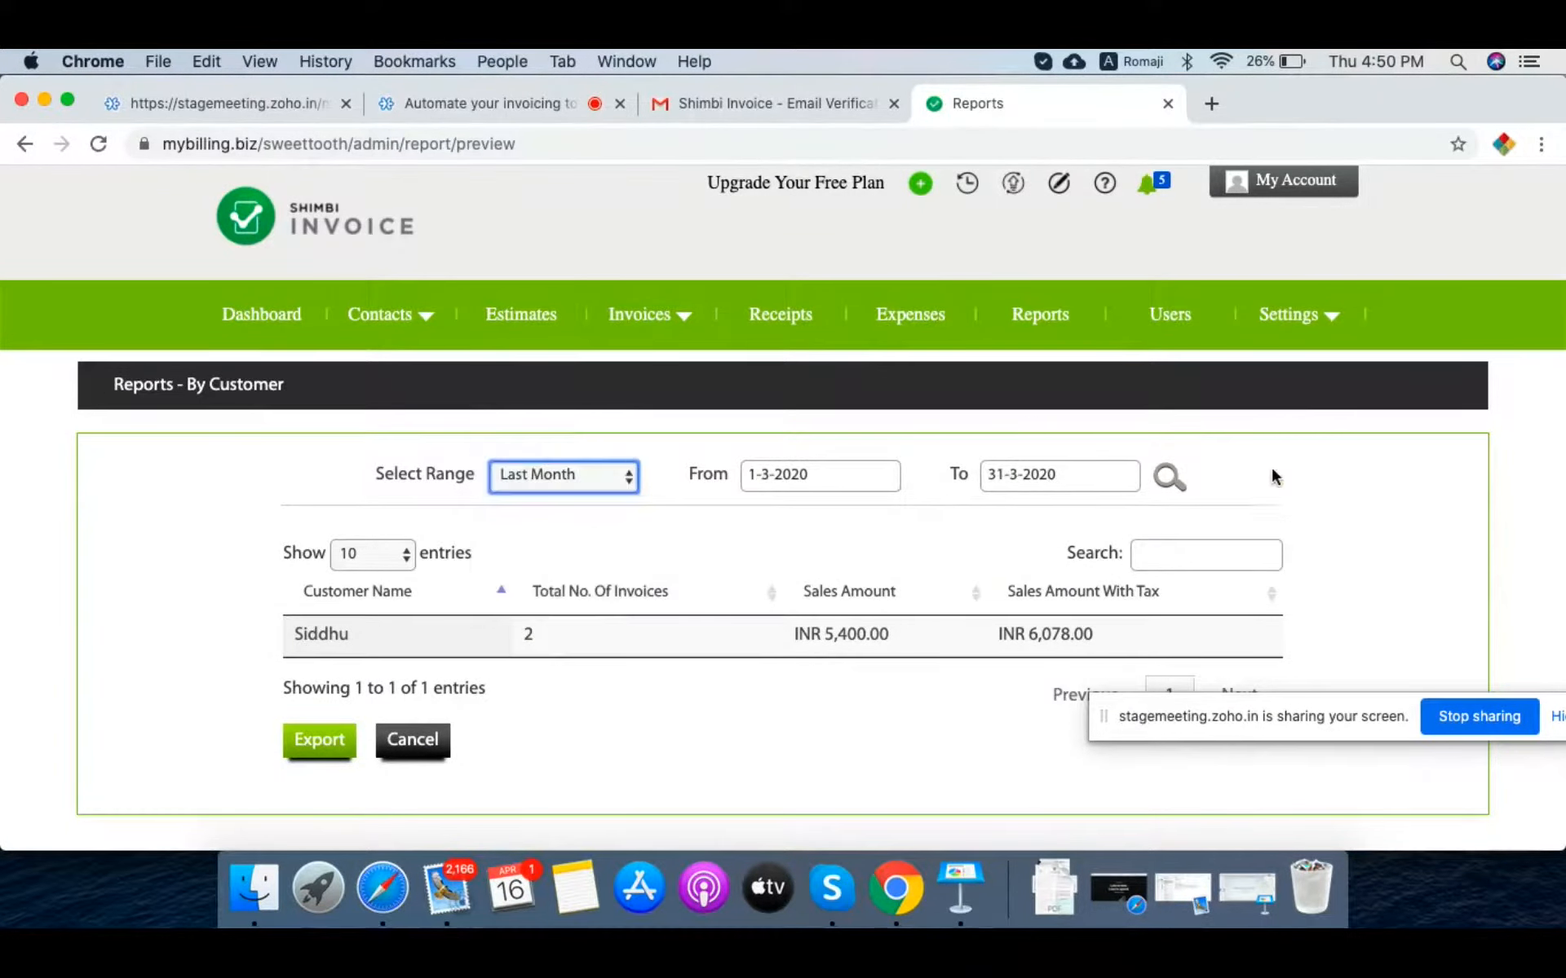
left_click(1168, 477)
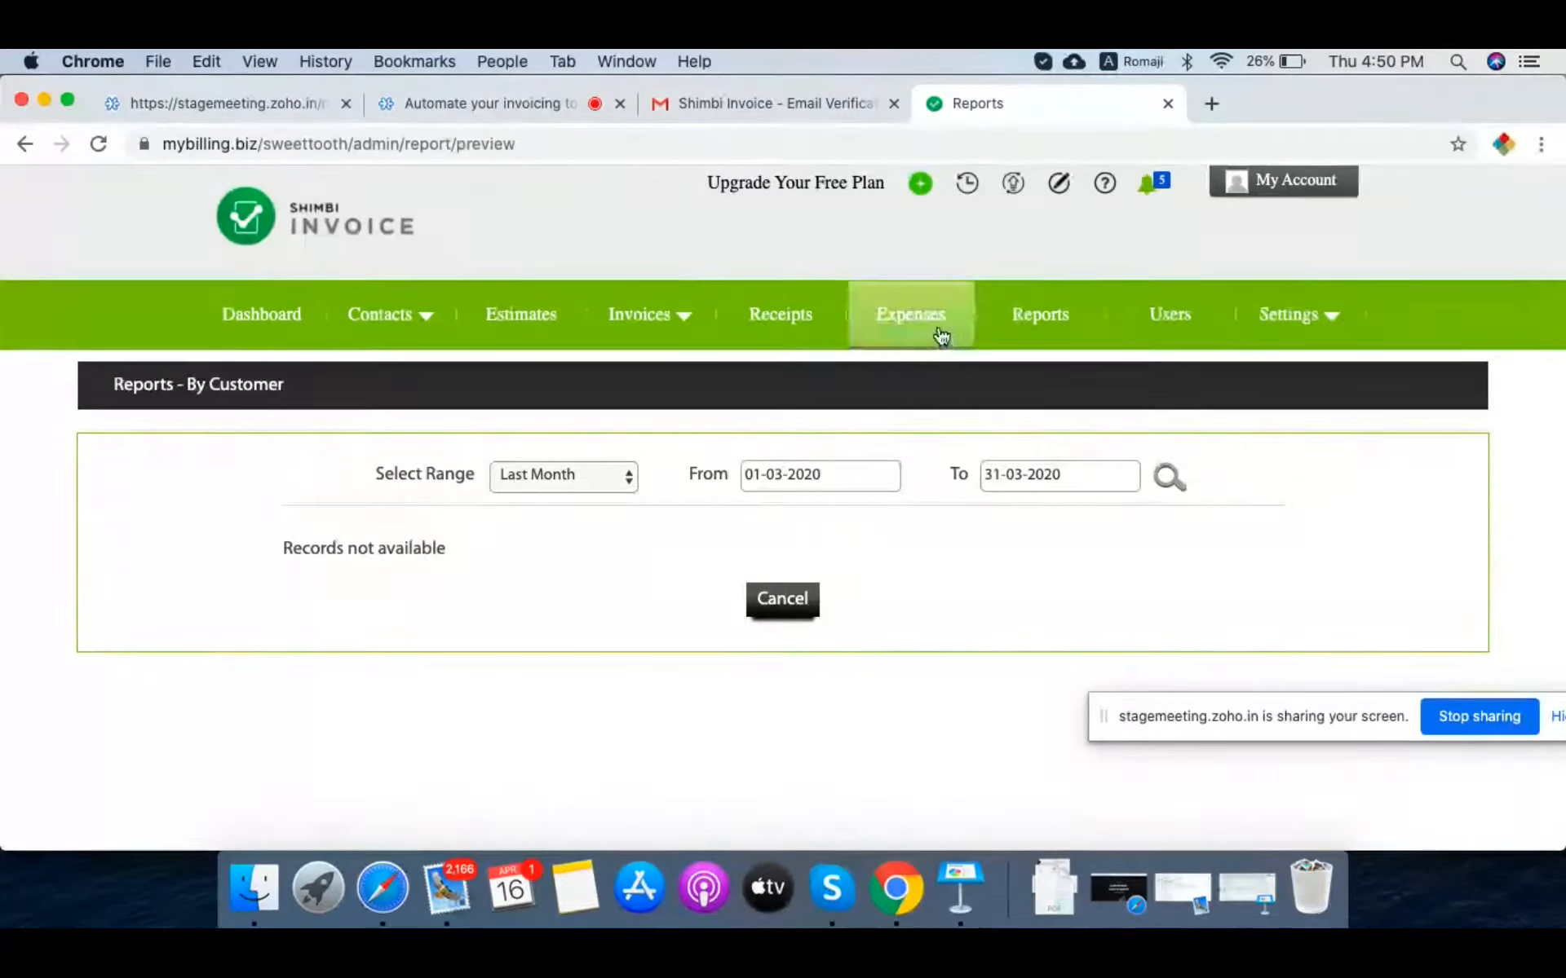
left_click(1015, 329)
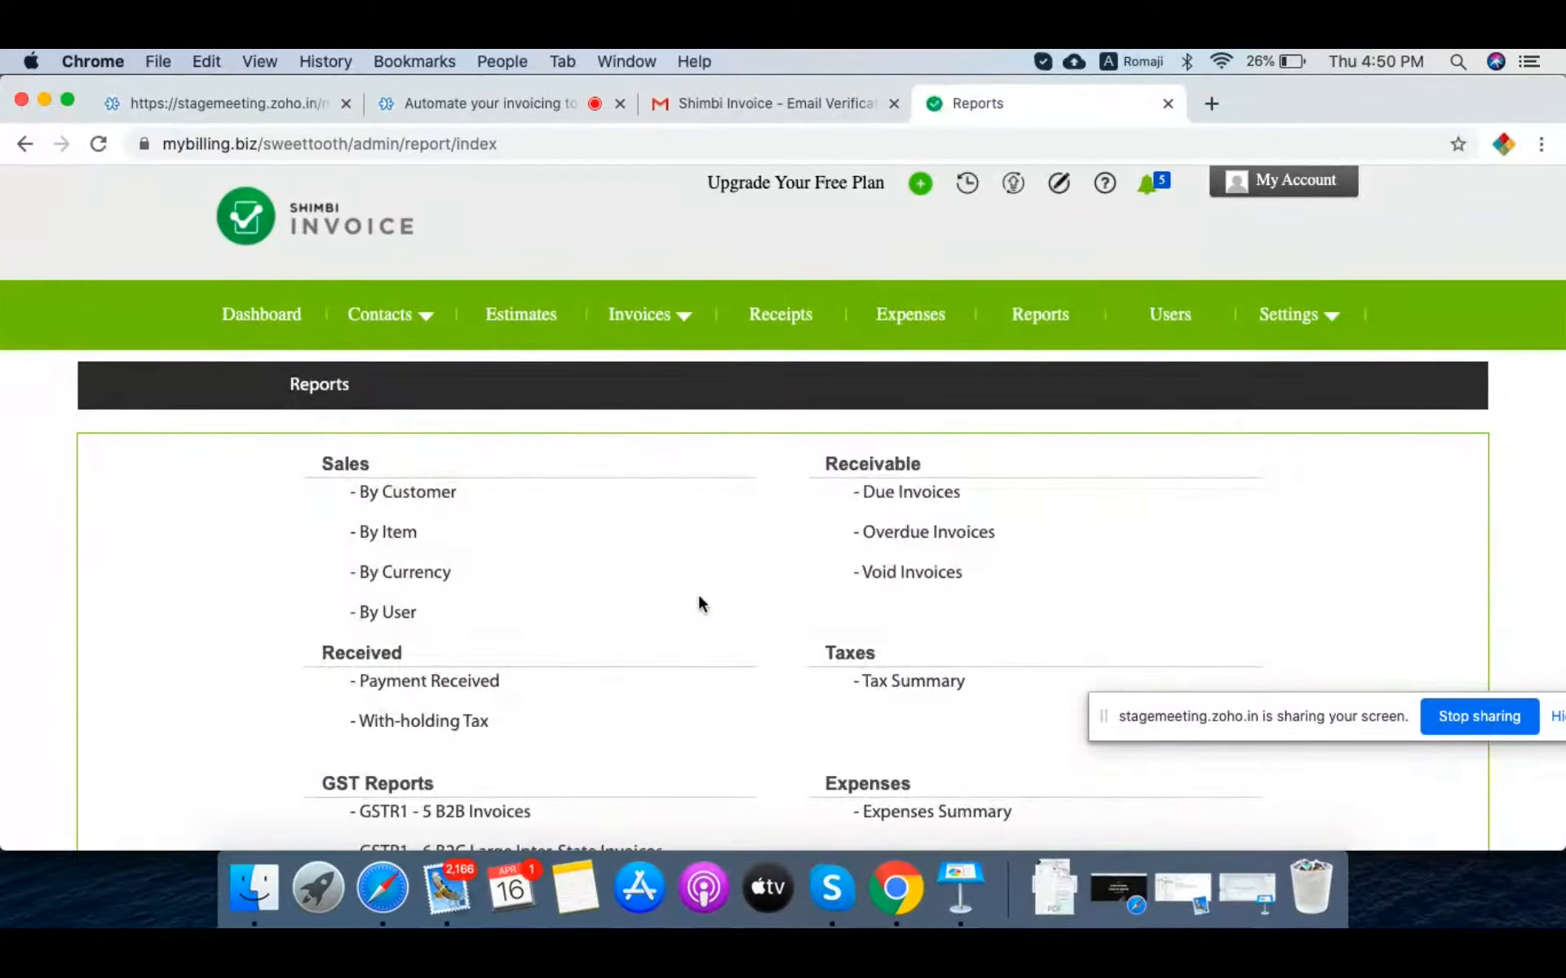
Step: Open the Due Invoices report under Receivable
scroll(741, 593, "down", 3)
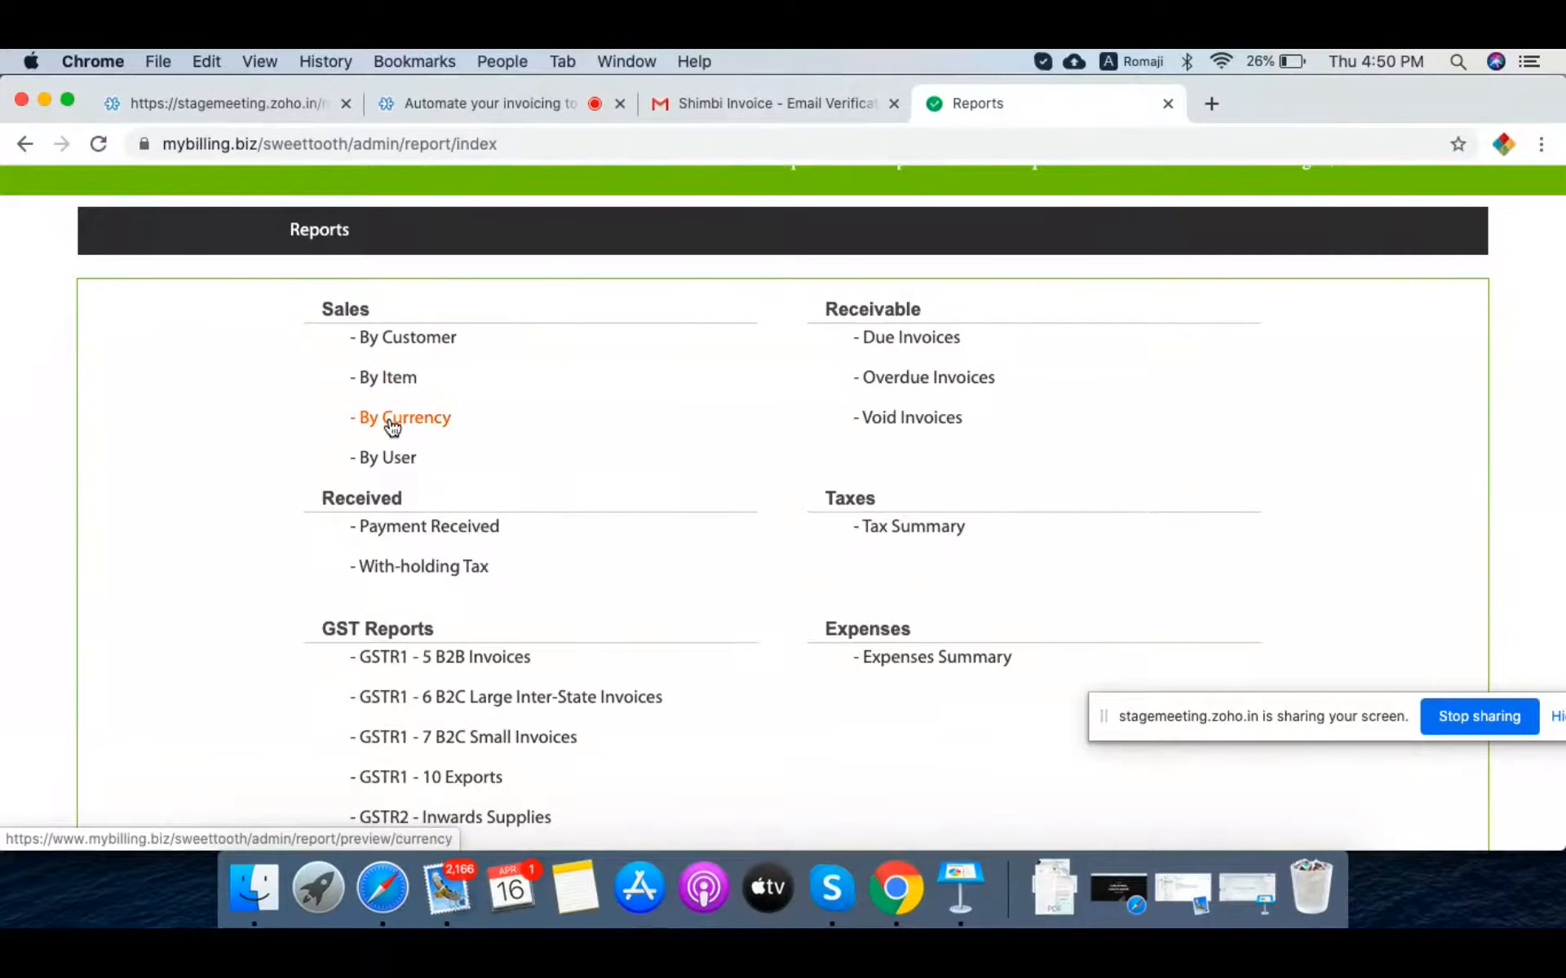
scroll(608, 511, "down", 2)
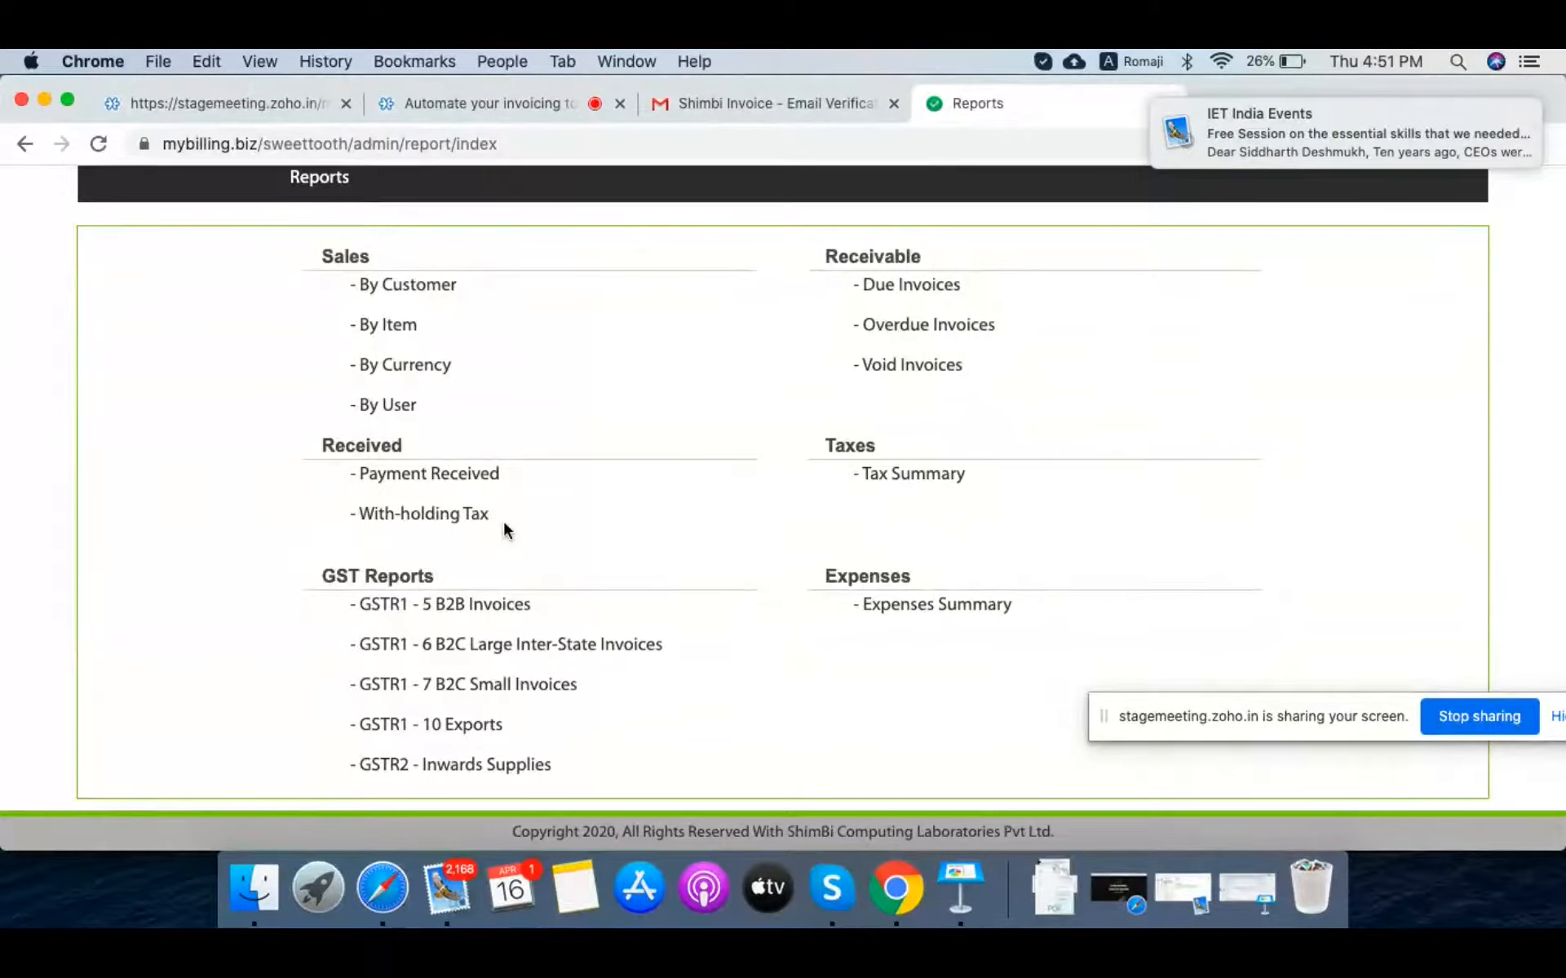
left_click(935, 290)
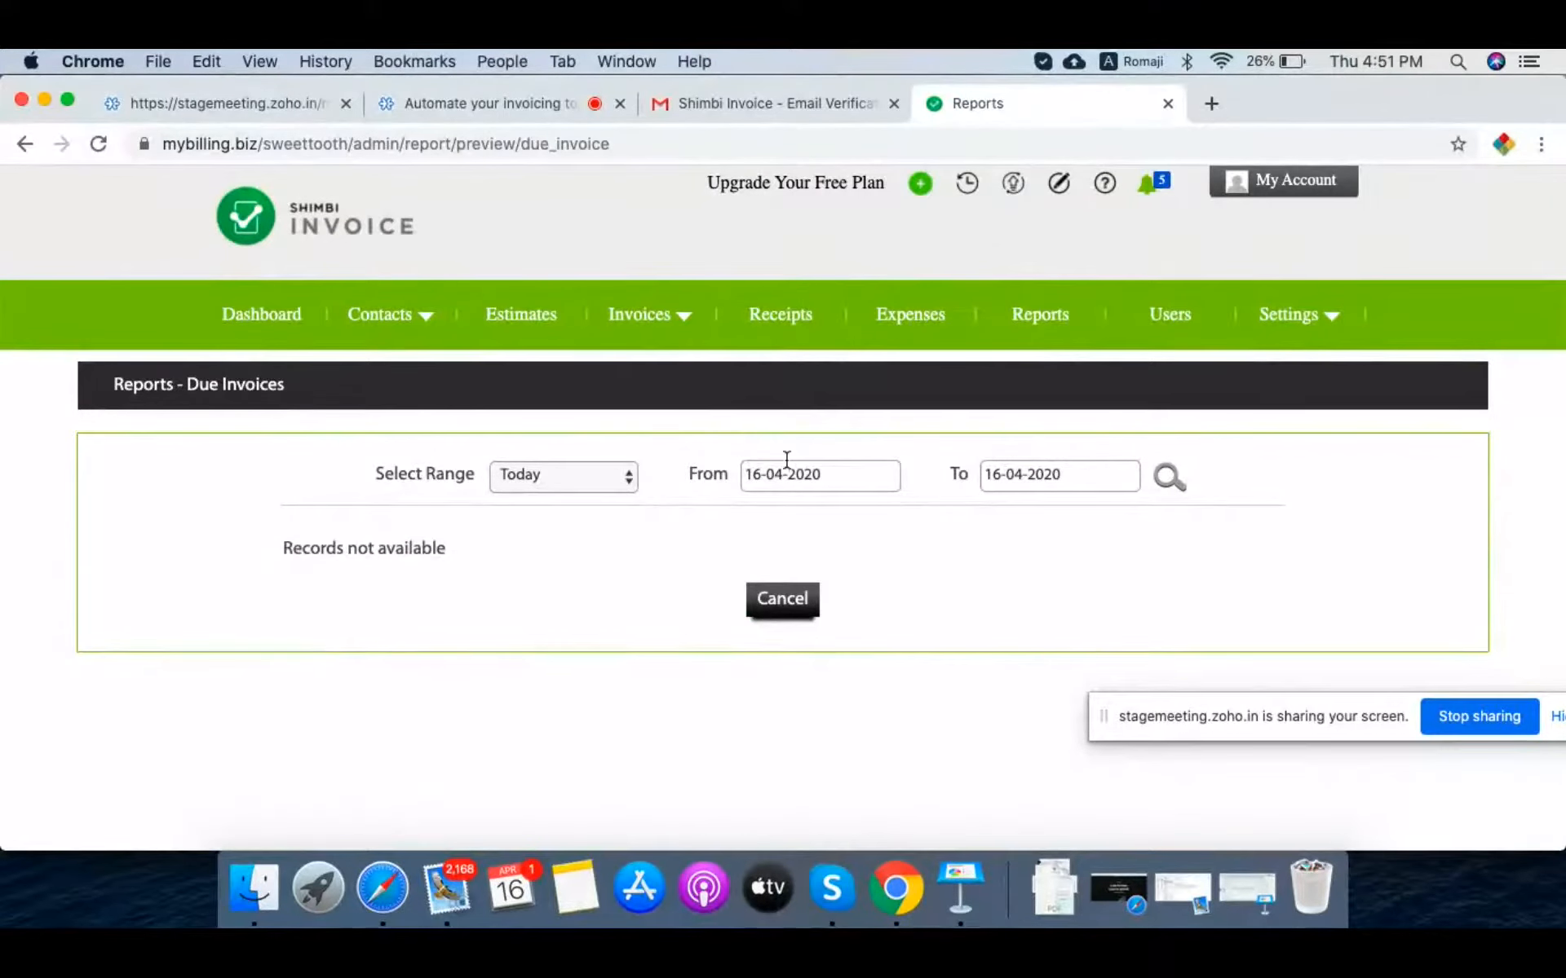
Step: Run Due Invoices for today, then This Month (INR 5,320.00 due), and return to Reports
left_click(1169, 477)
left_click(573, 477)
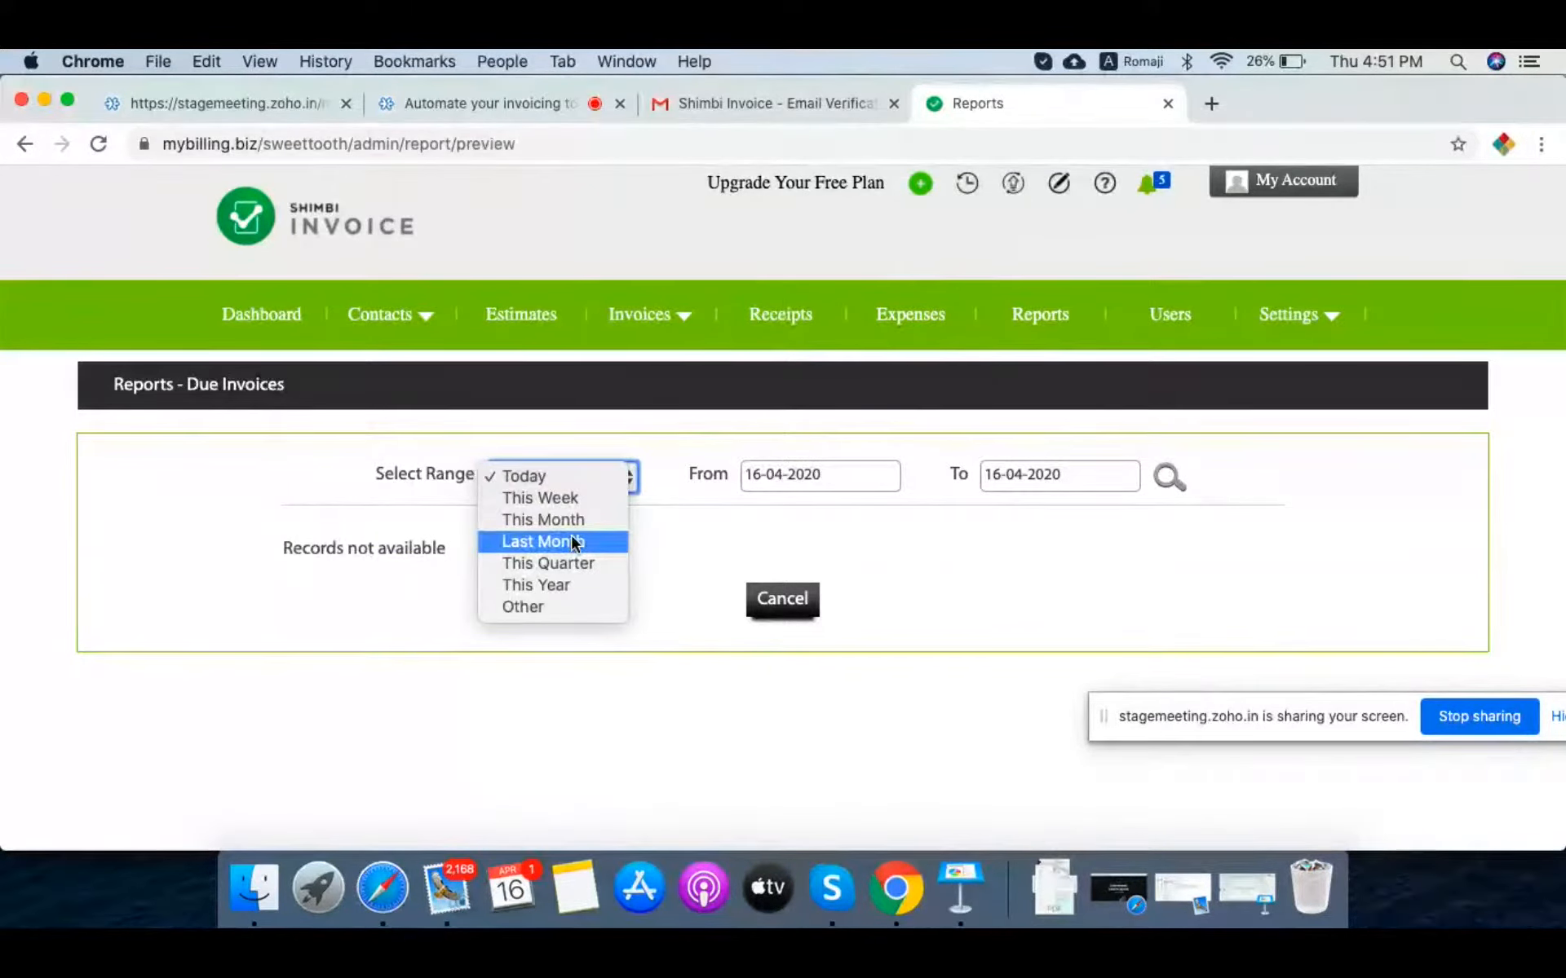
left_click(570, 538)
left_click(561, 480)
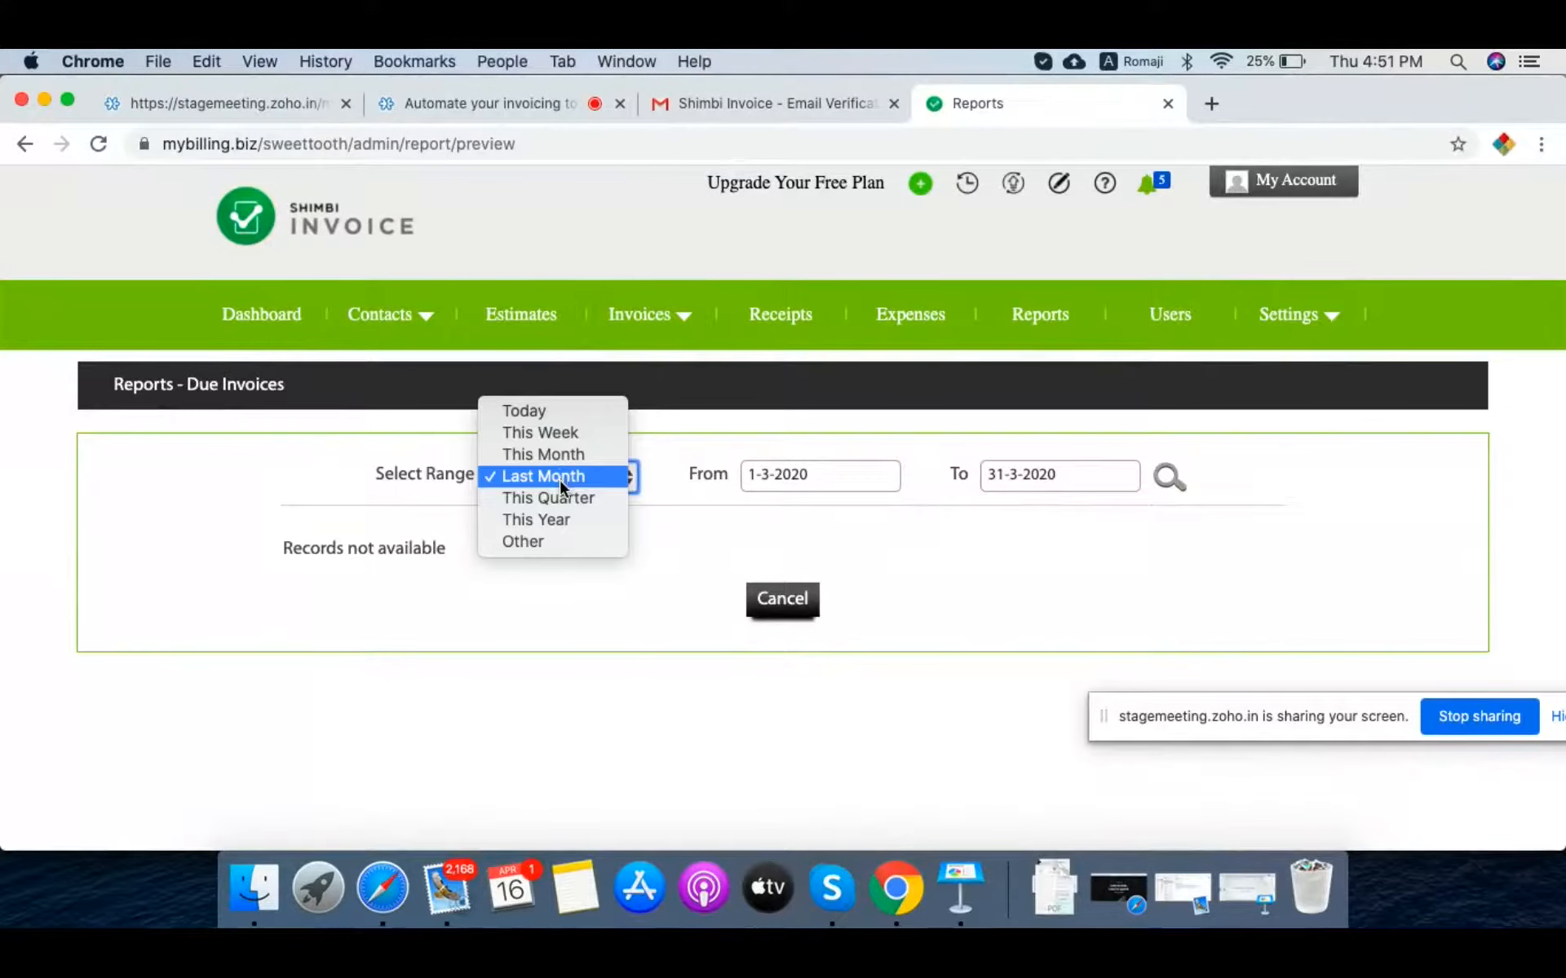
left_click(558, 454)
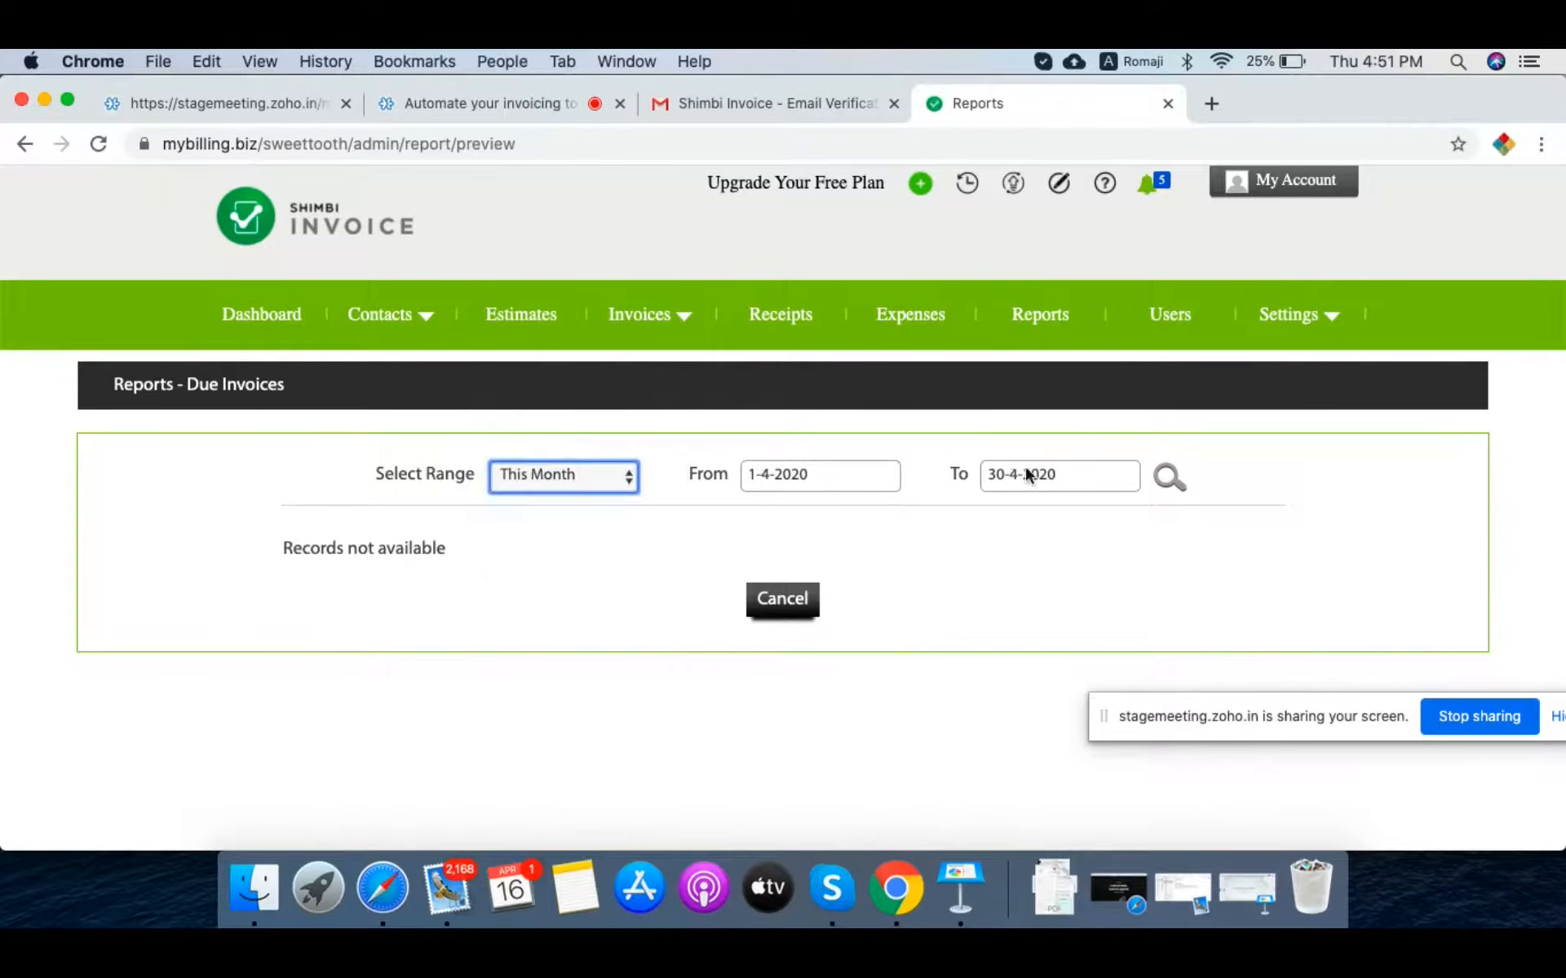
left_click(1159, 475)
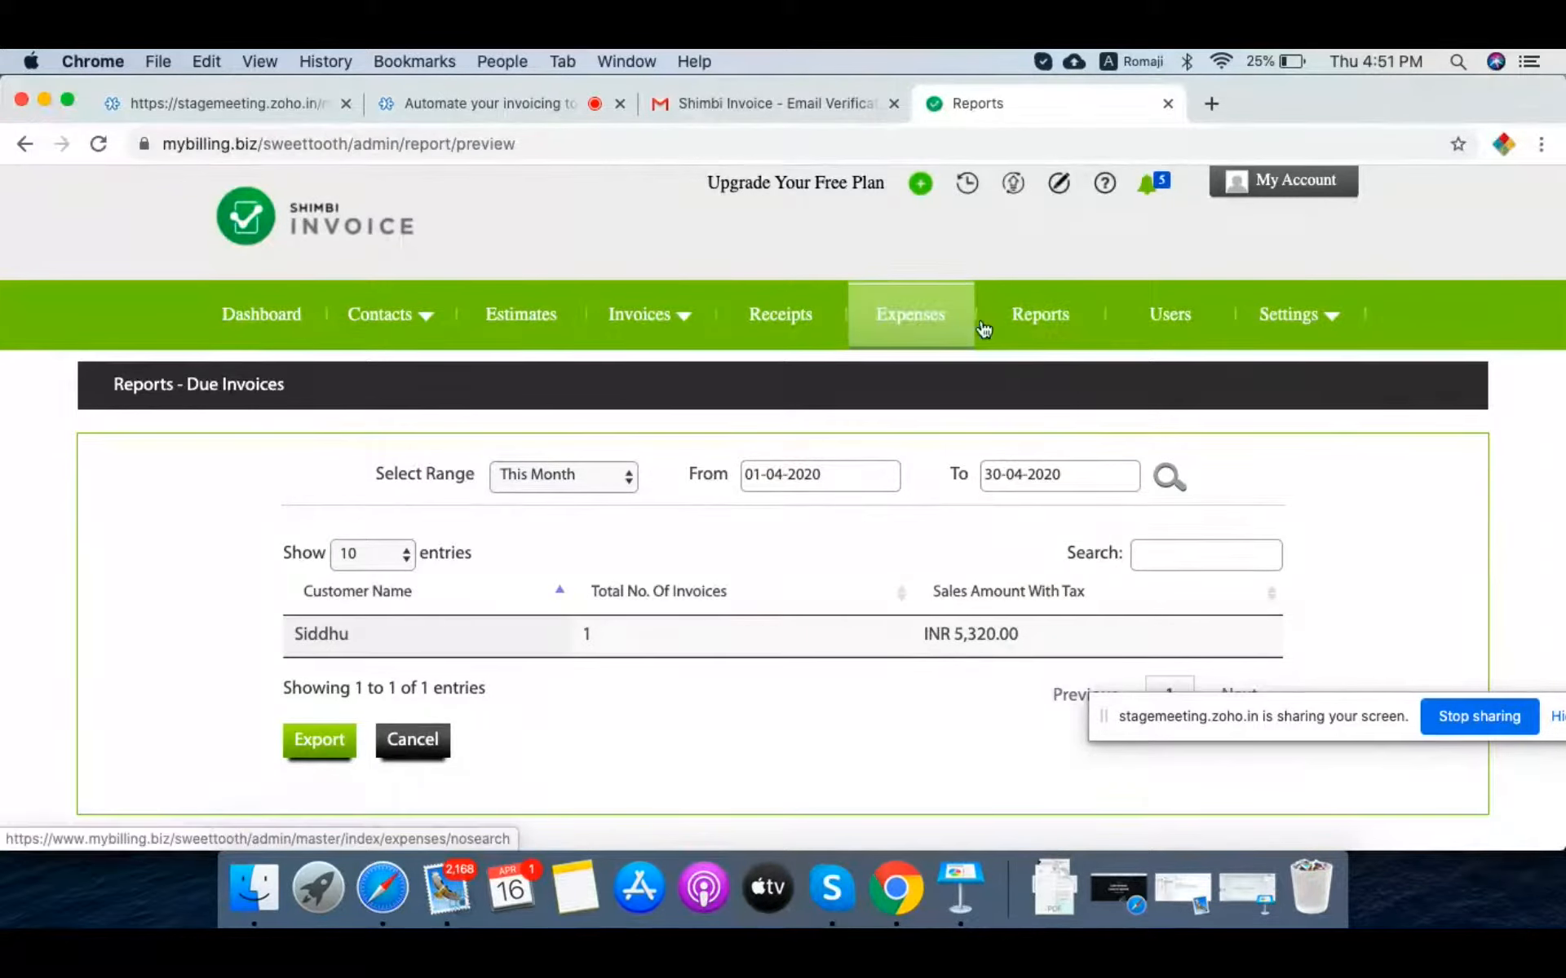
left_click(1030, 326)
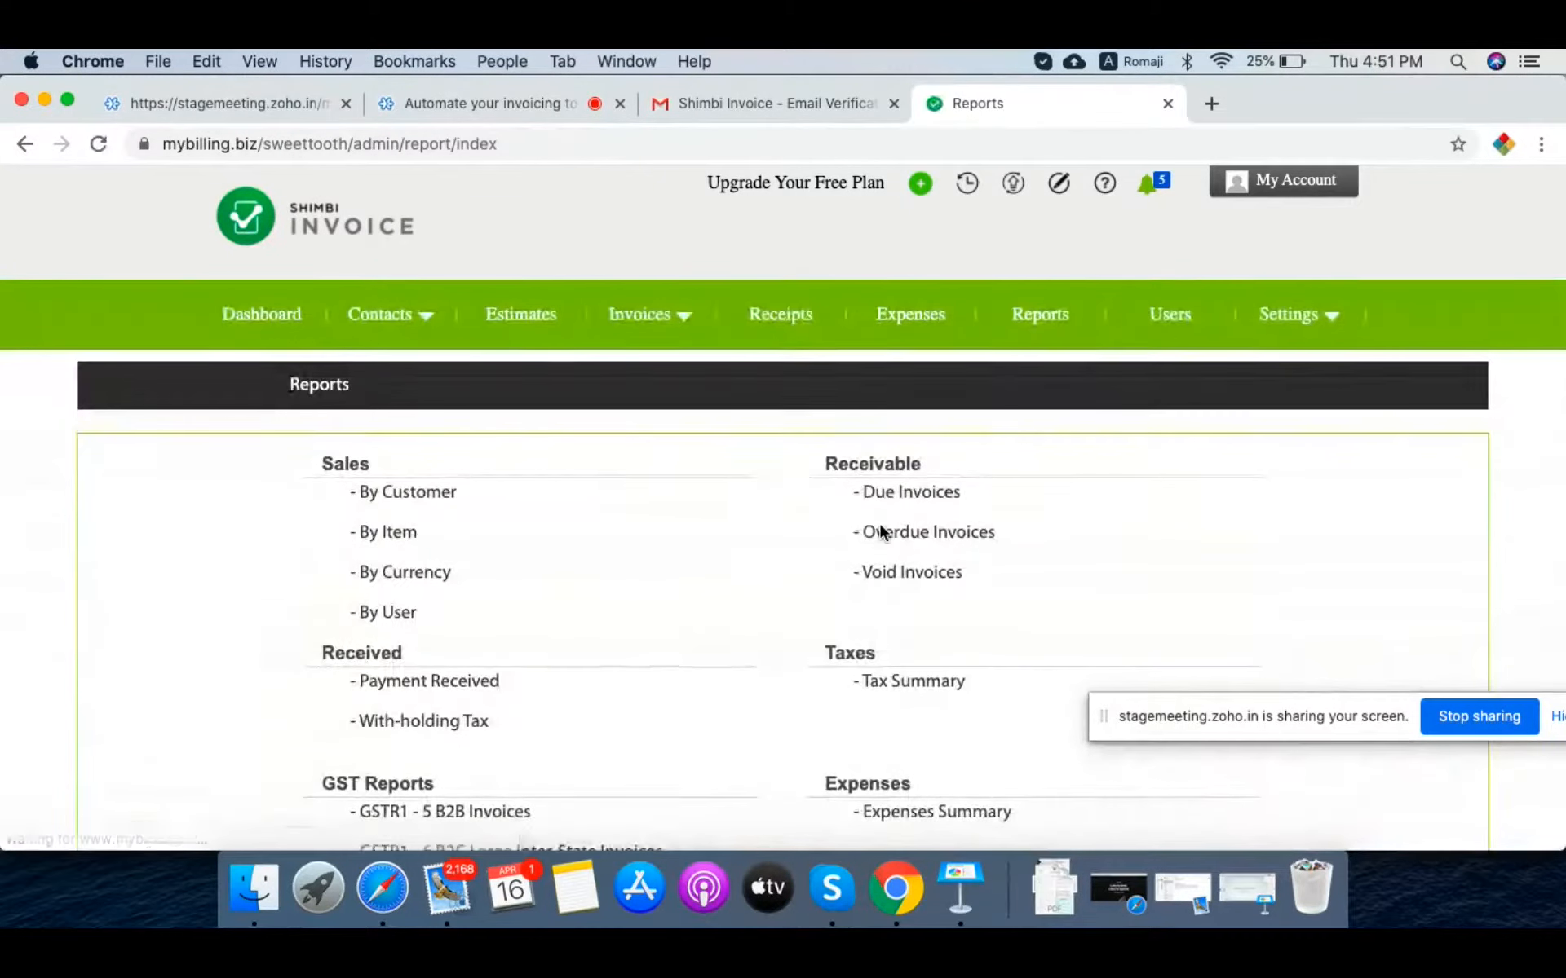
Step: View the GSTR1 - 6 B2C Large Inter-State Invoices report for Apr-20, then go back
scroll(880, 531, "down", 5)
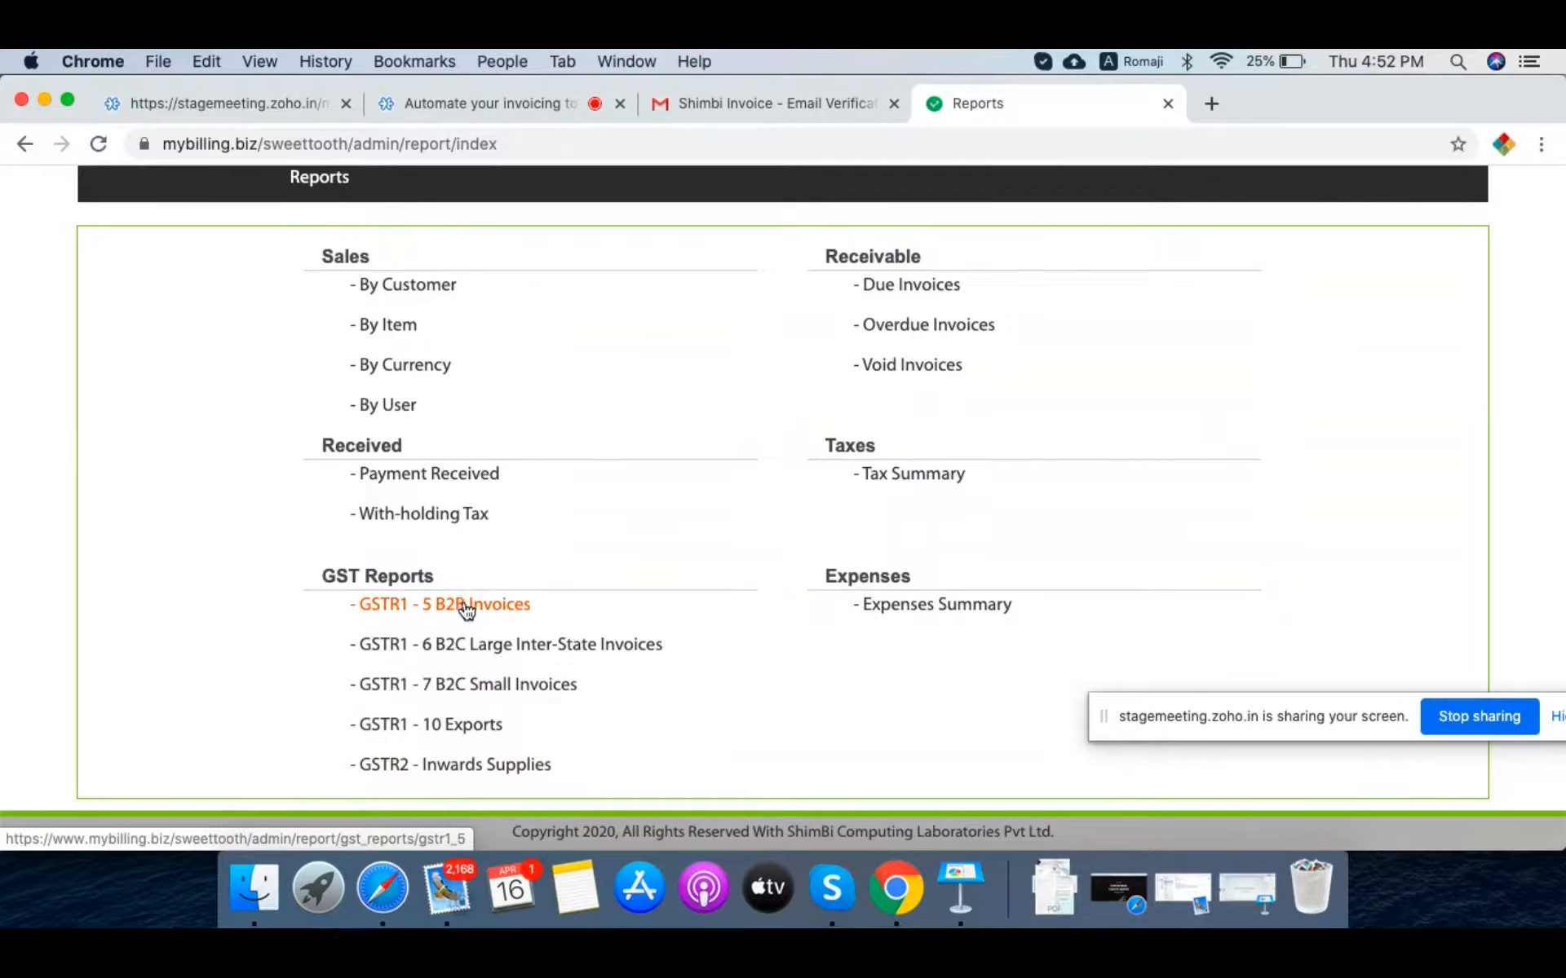
left_click(490, 644)
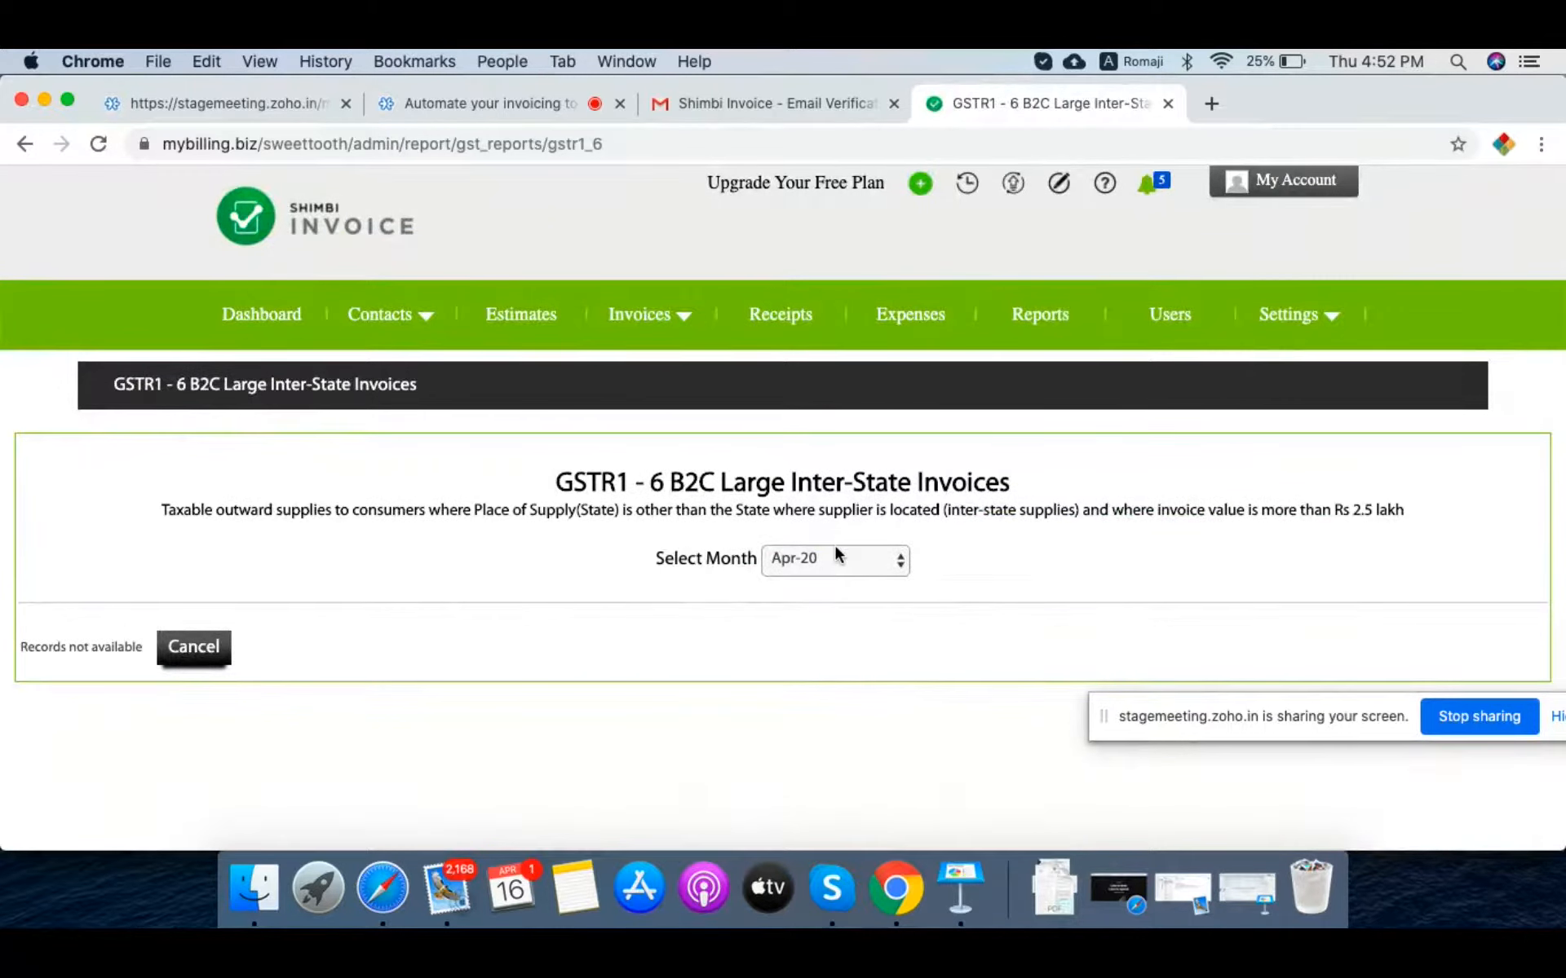
left_click(837, 556)
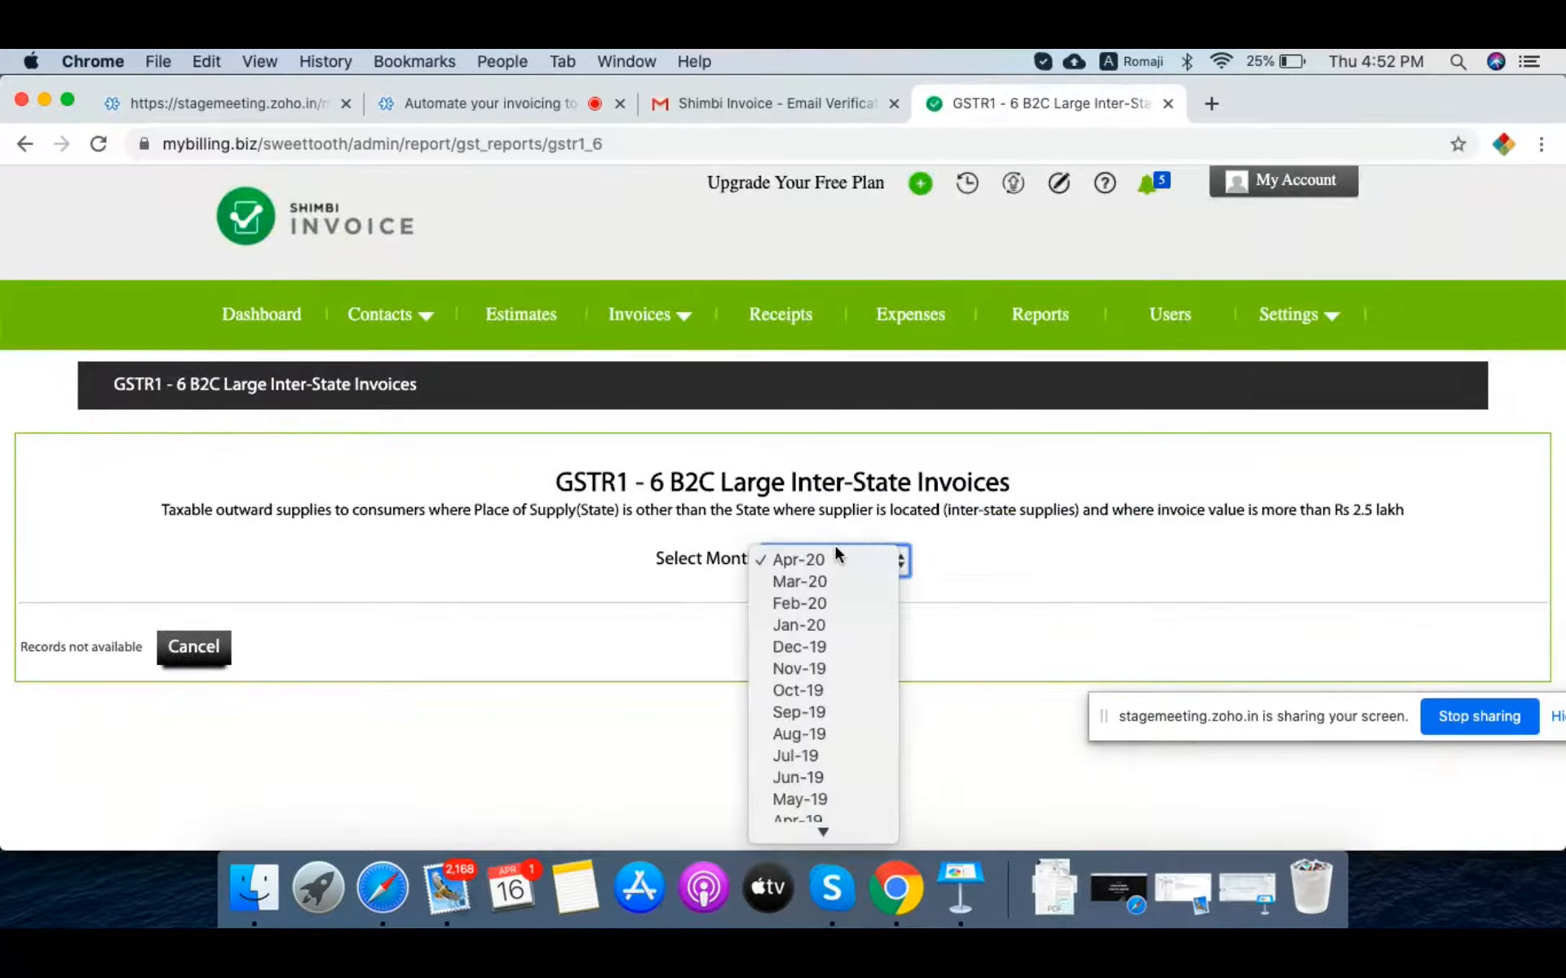
left_click(593, 693)
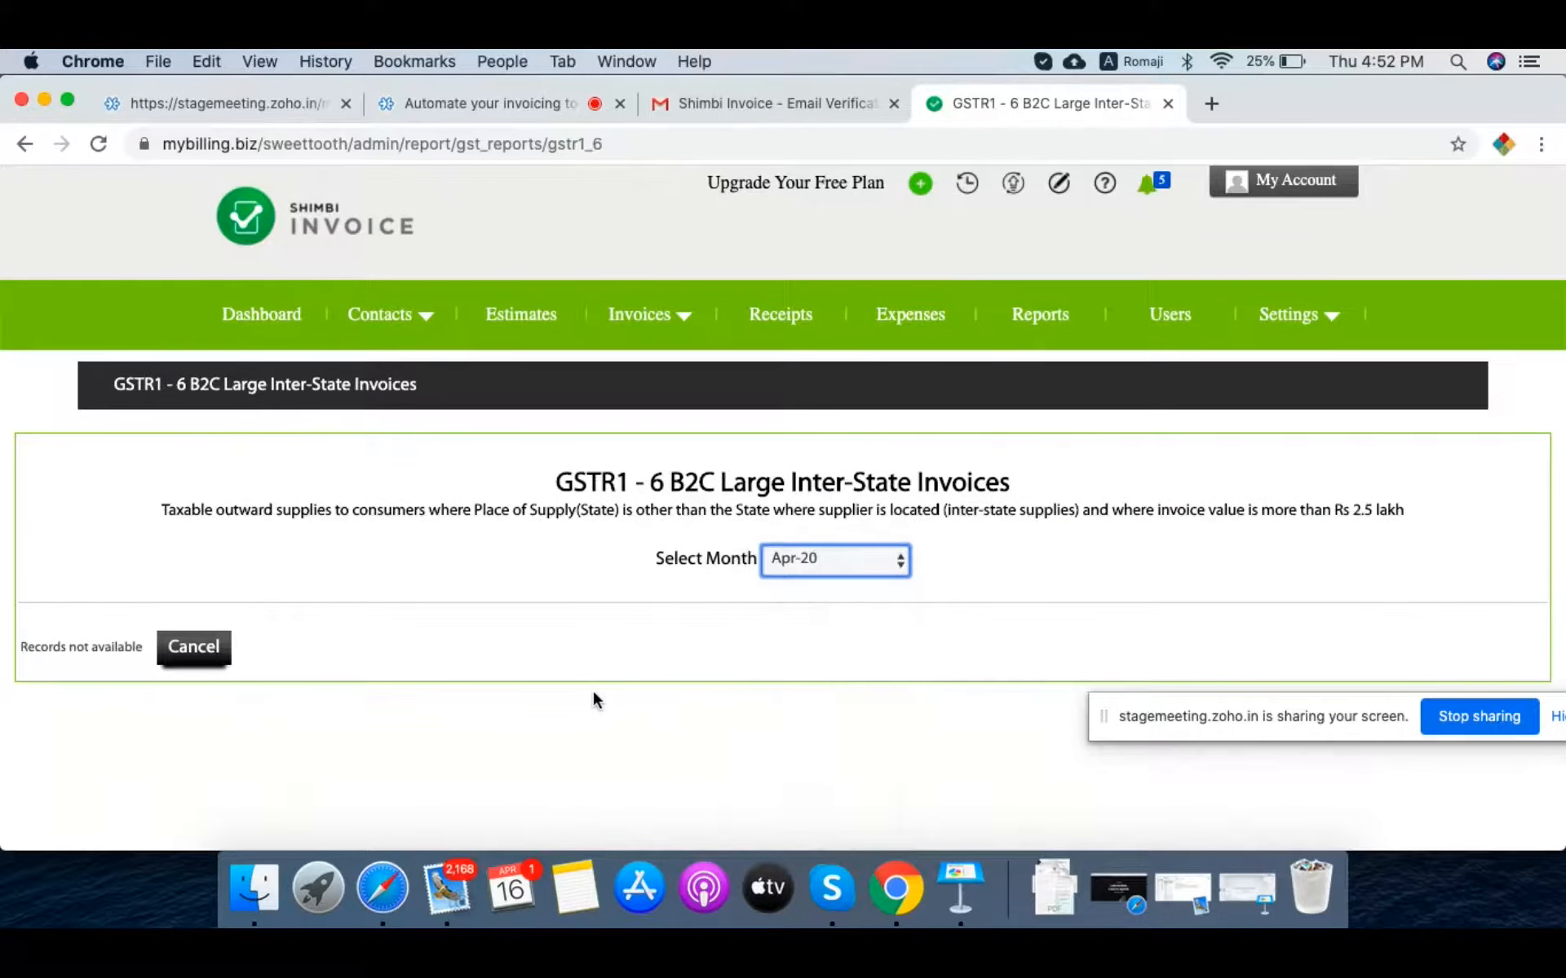
left_click(24, 144)
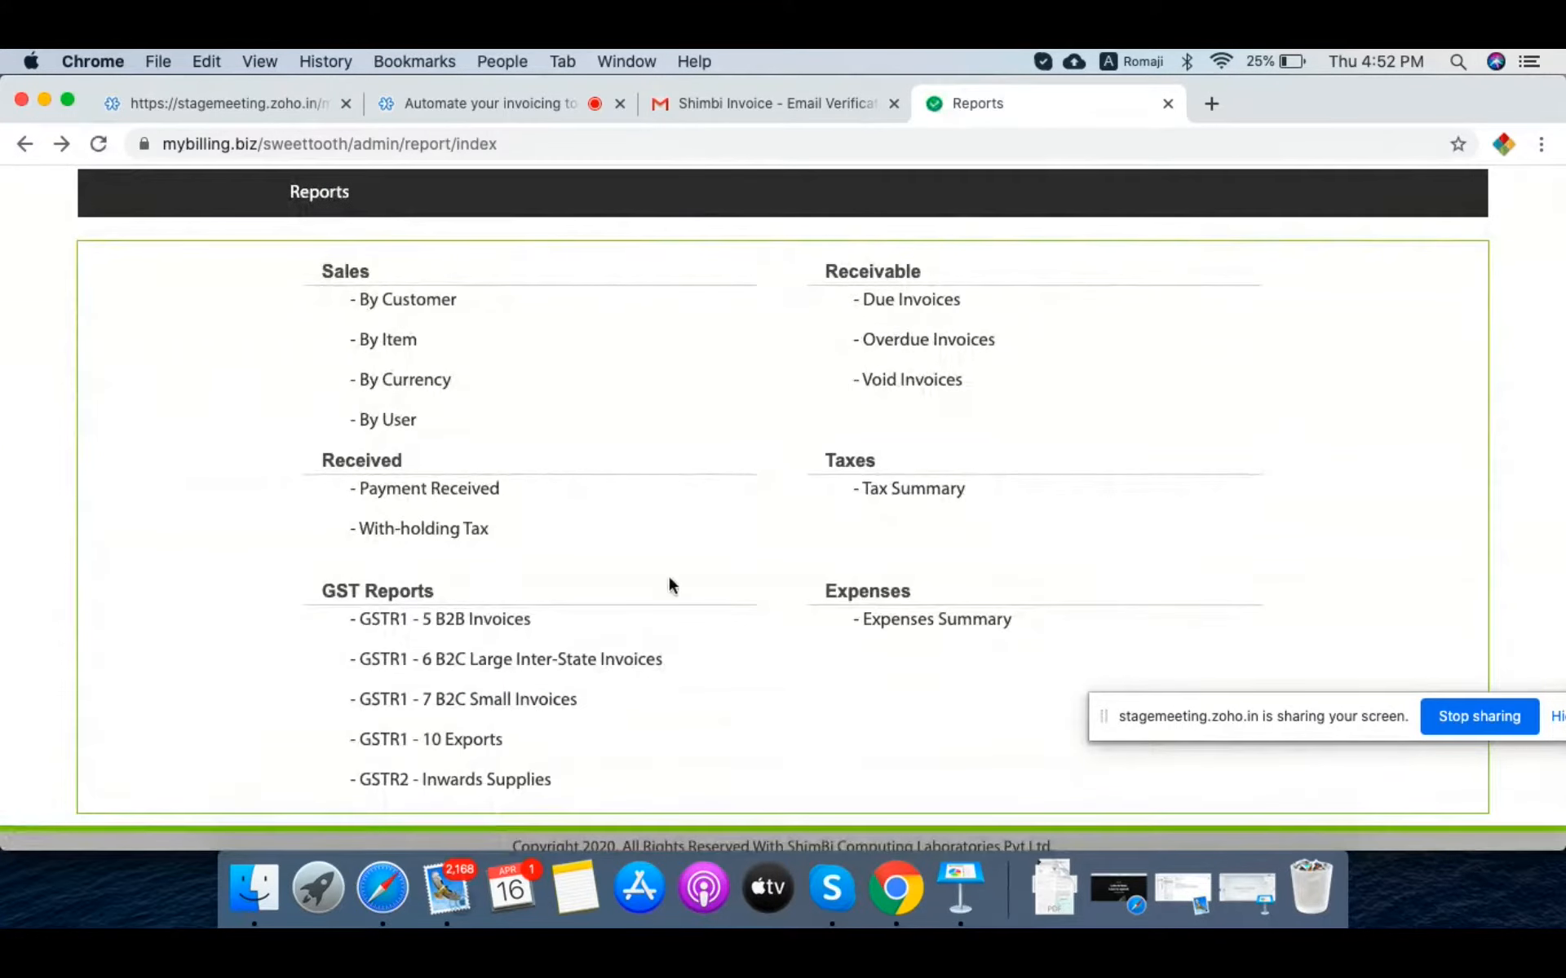
Step: Open and scroll through the GSTR1 - 5 B2B Invoices report
left_click(492, 627)
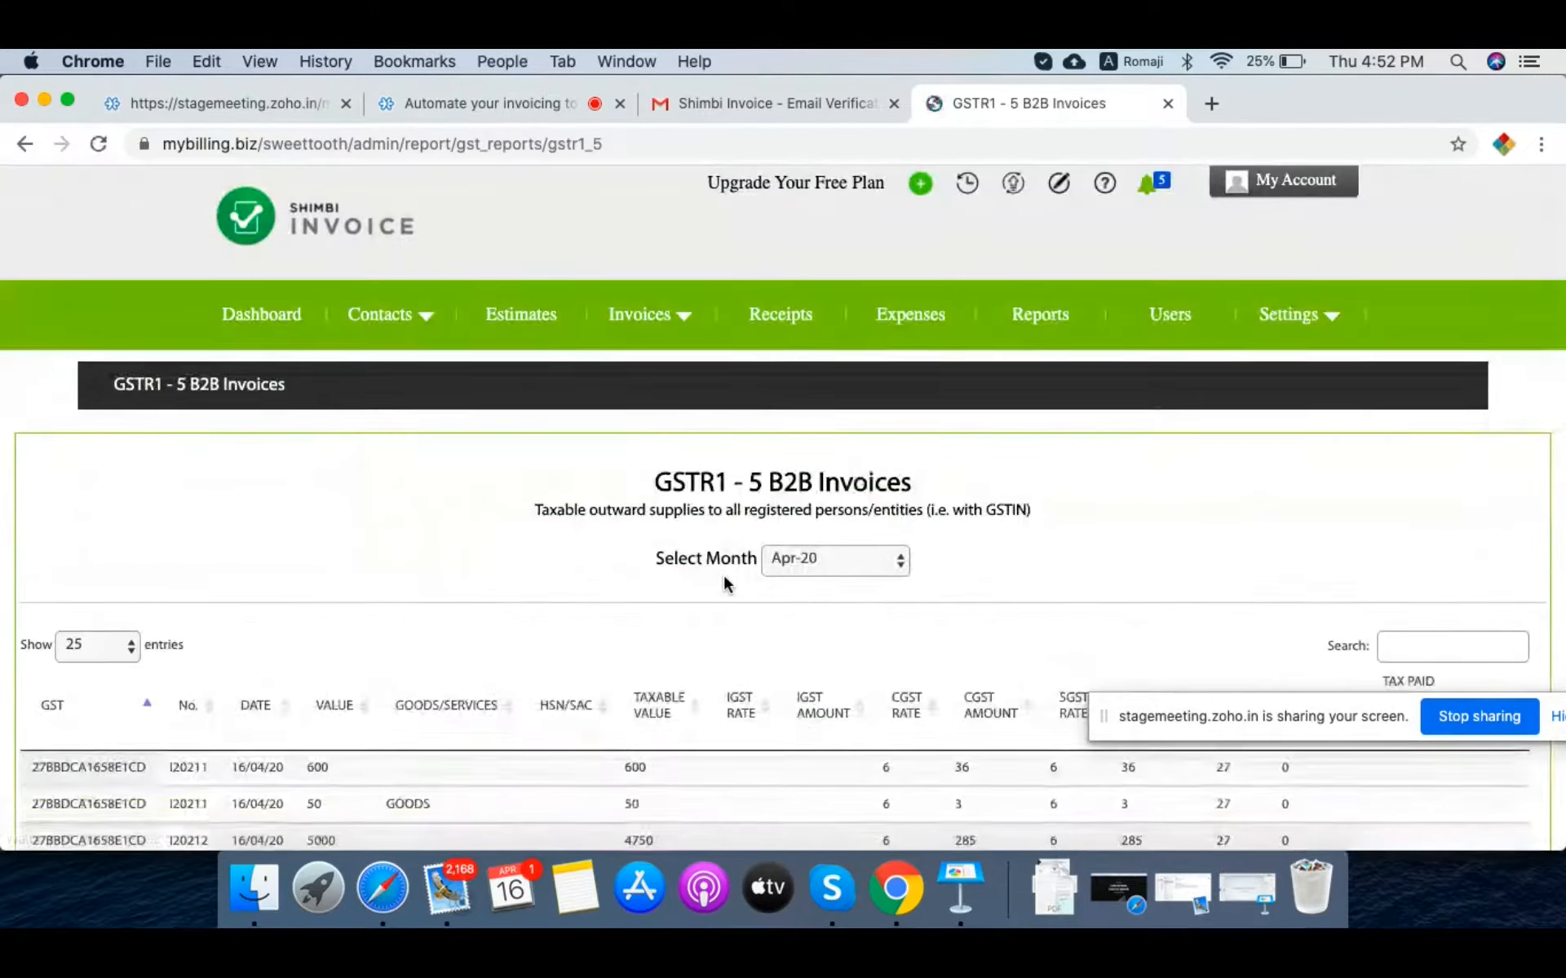
scroll(709, 575, "down", 3)
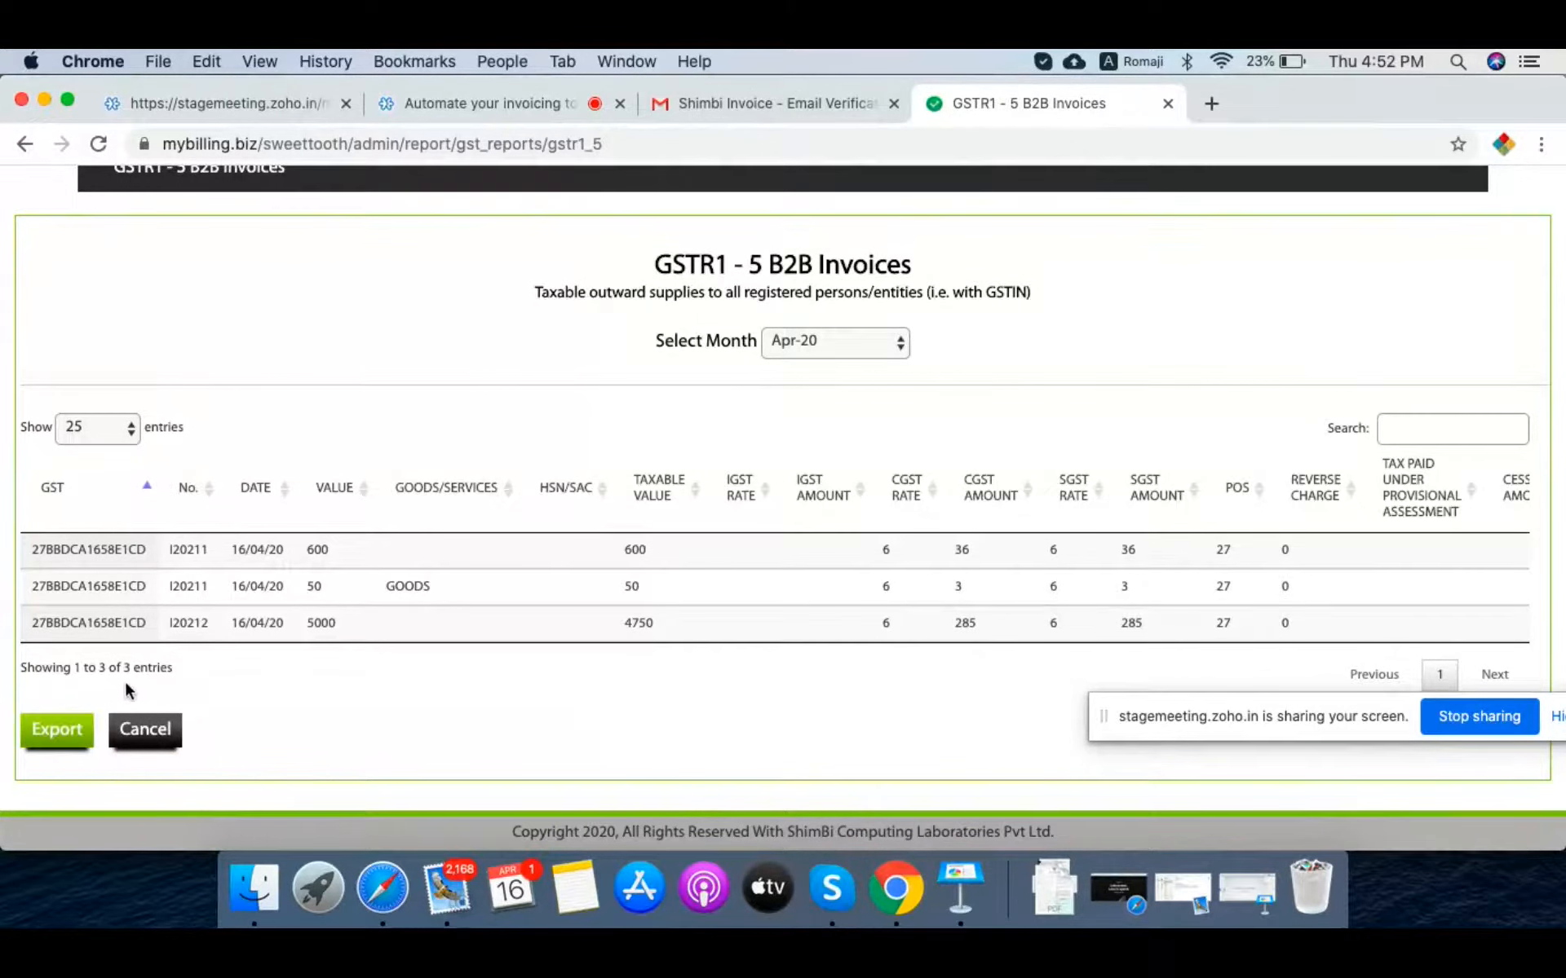
scroll(472, 624, "up", 3)
scroll(473, 627, "down", 1)
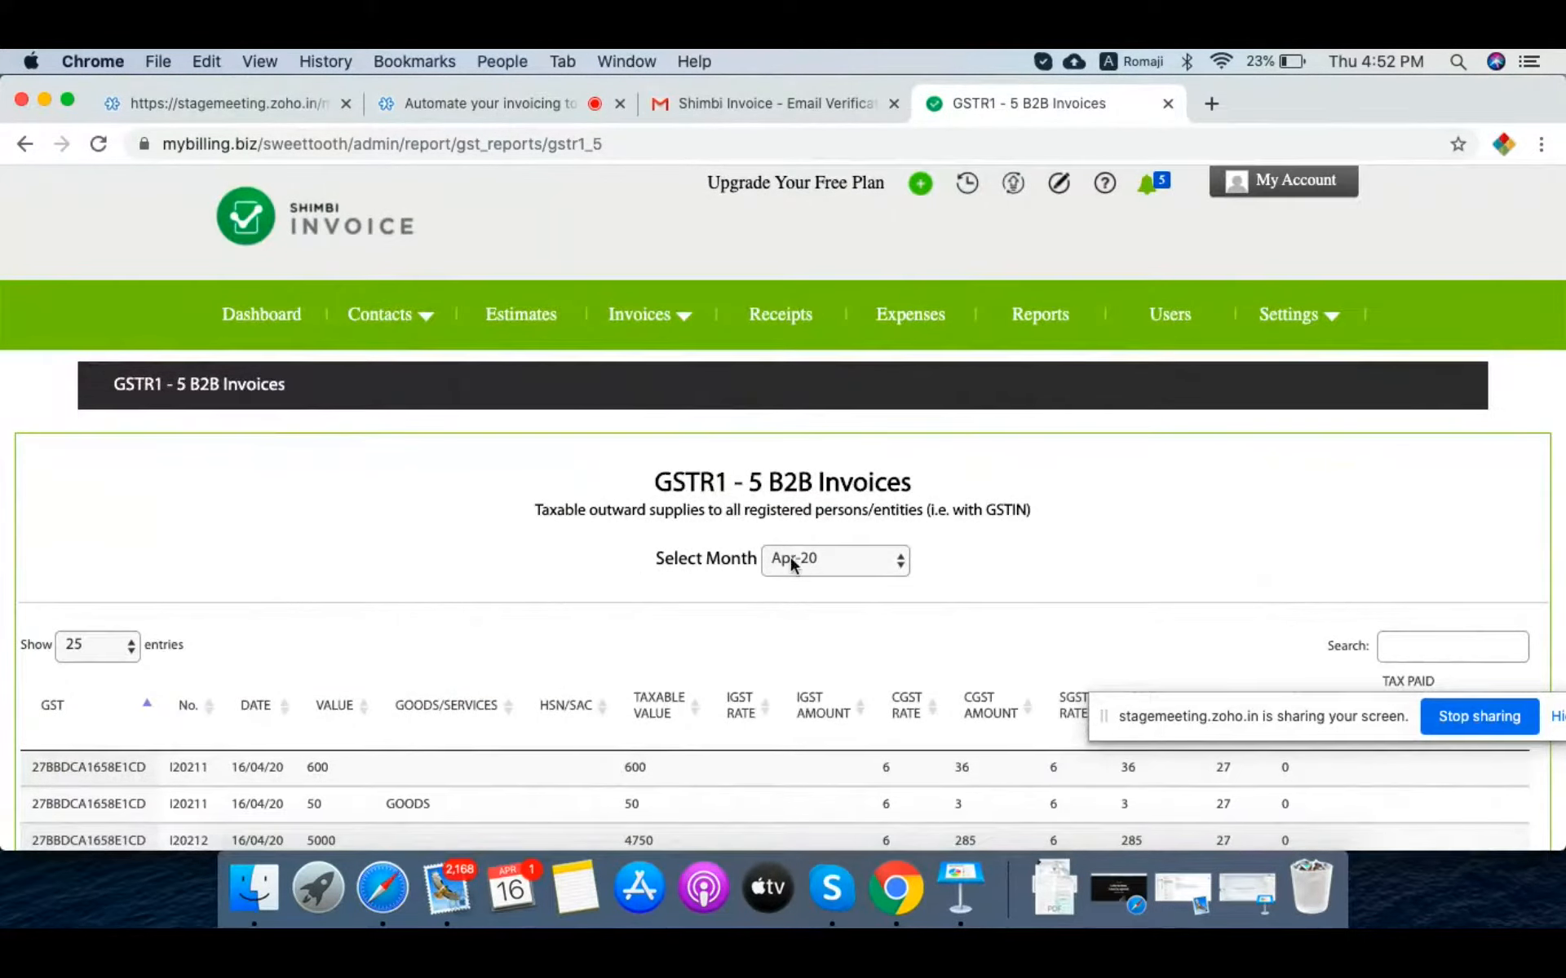
Step: Open Email Templates from settings and check the New Invoice Generated email in Gmail
mouse_move(1305, 324)
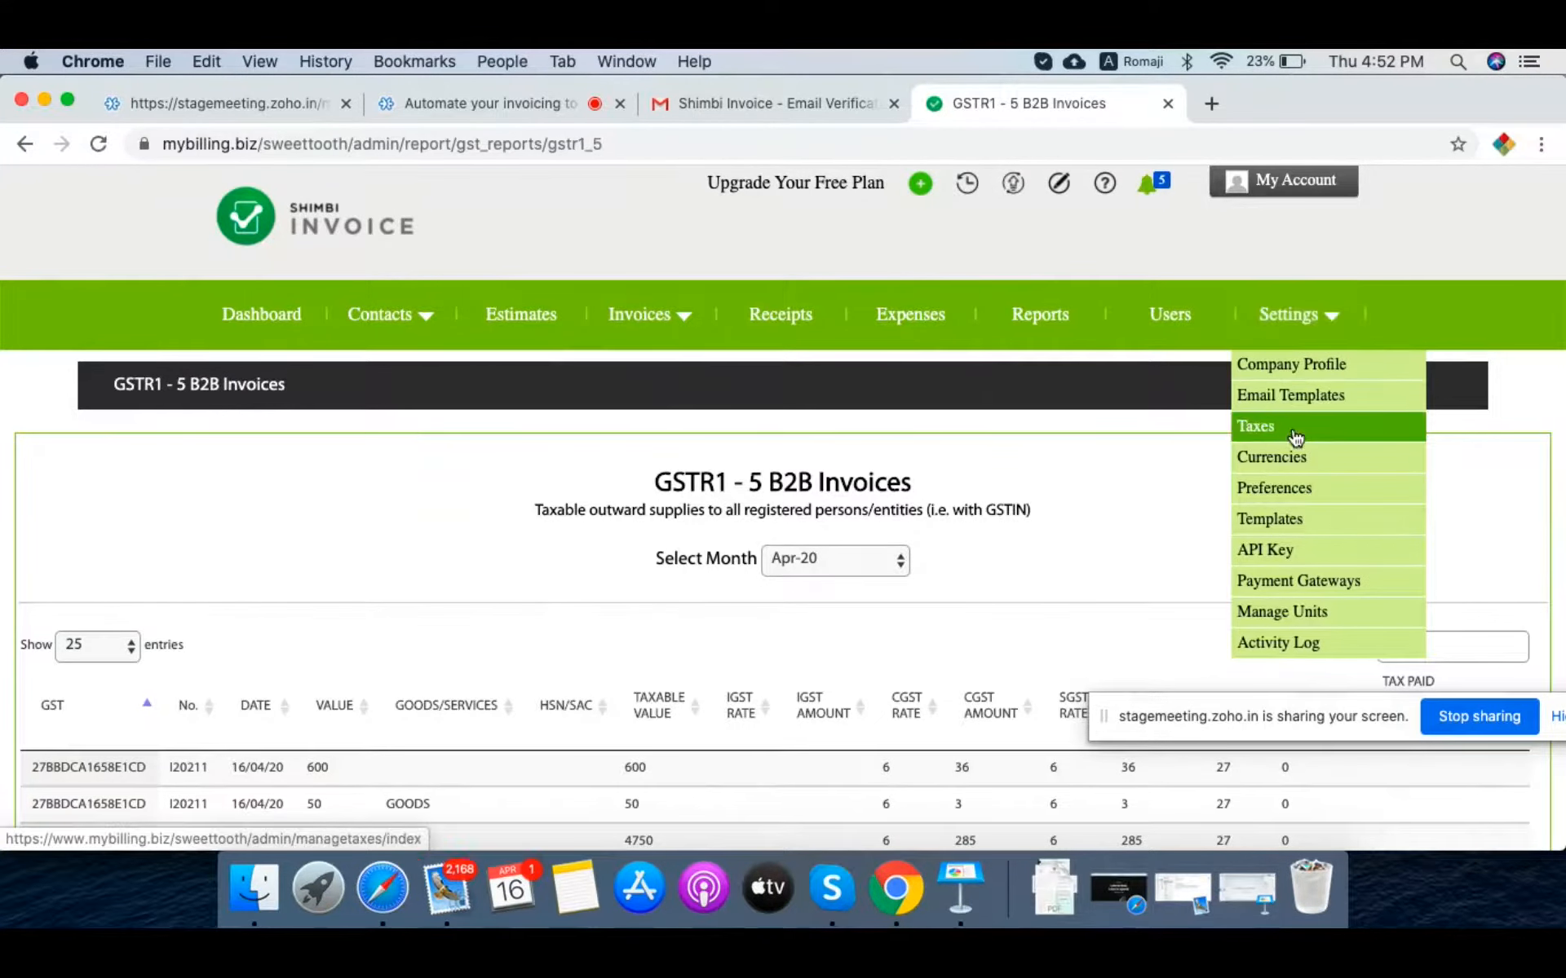
left_click(1294, 398)
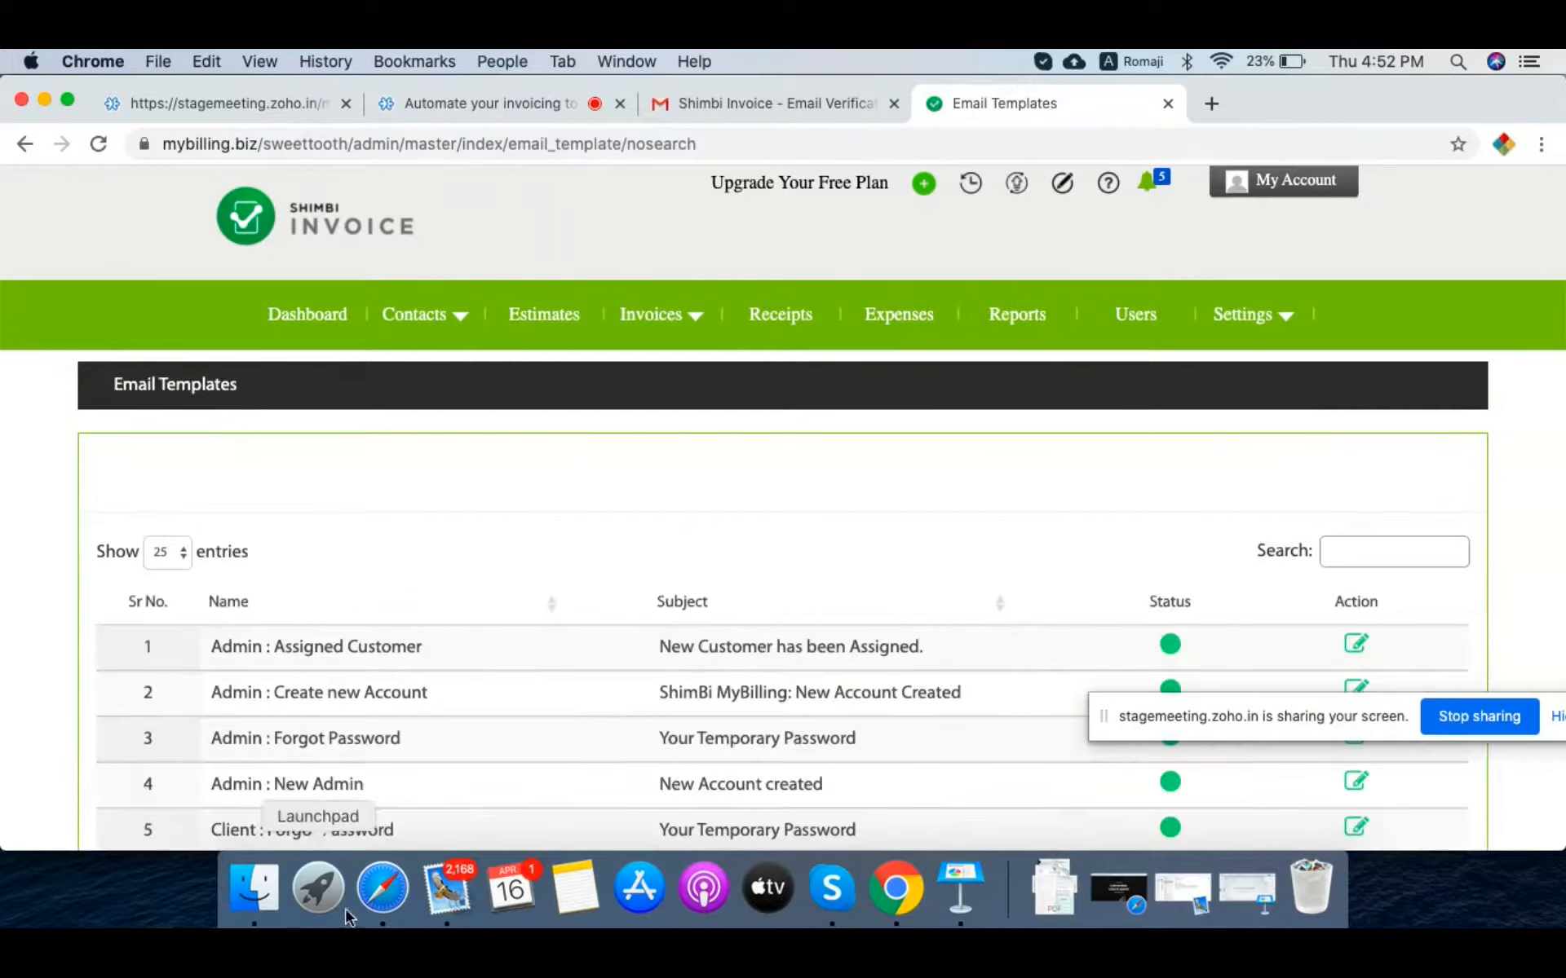
left_click(380, 890)
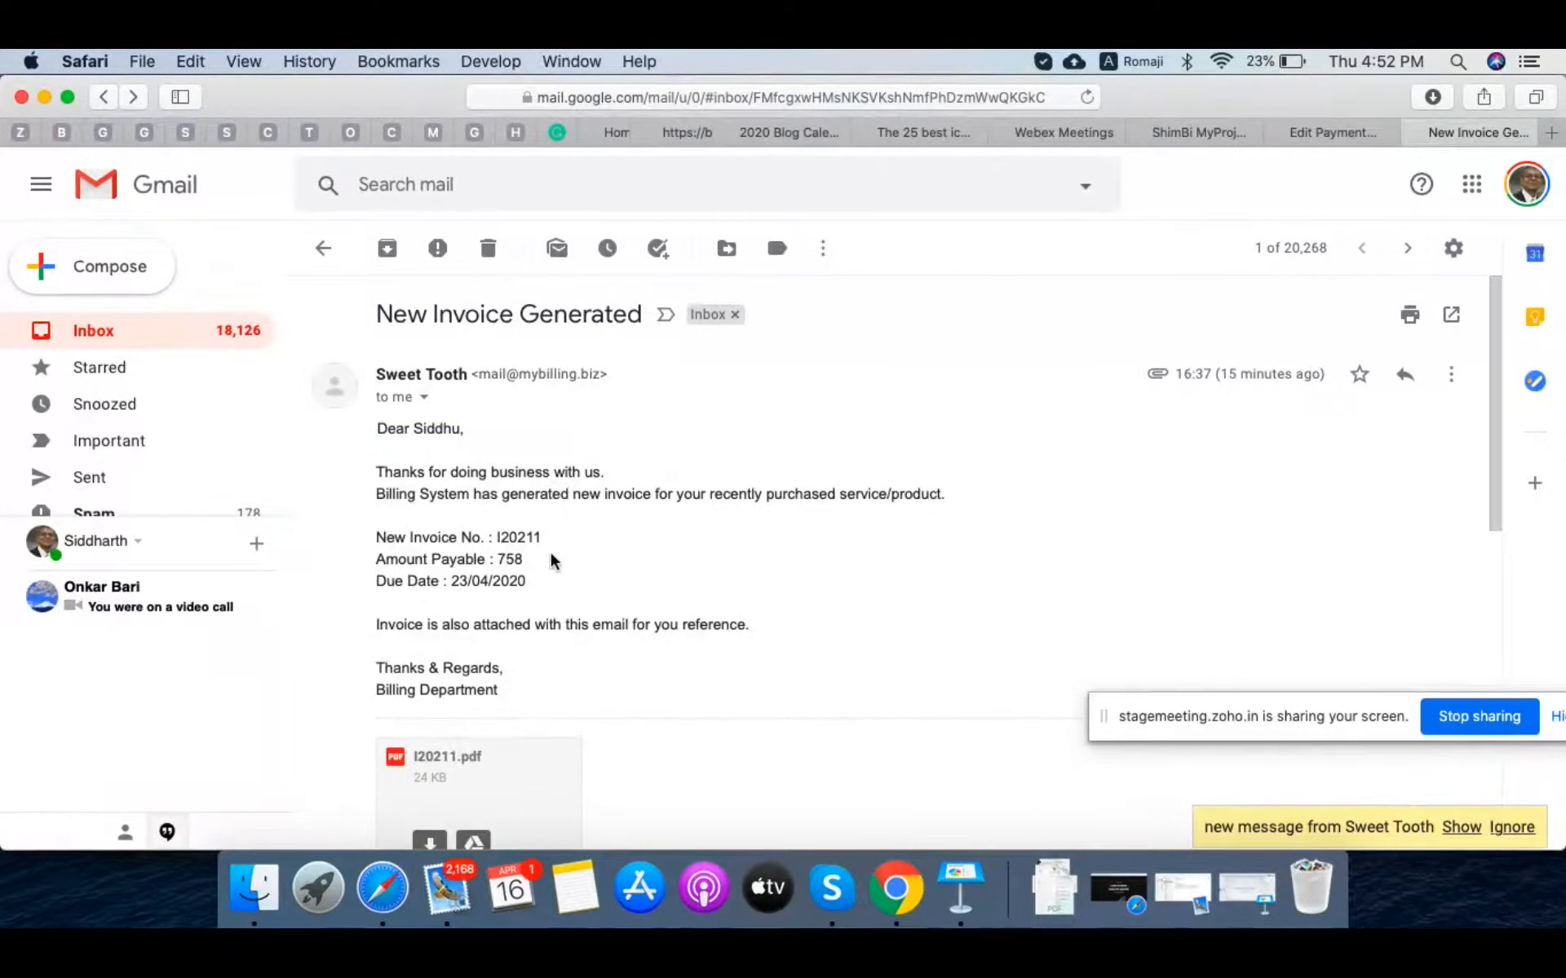
left_click(897, 888)
scroll(1209, 620, "down", 4)
scroll(680, 595, "down", 5)
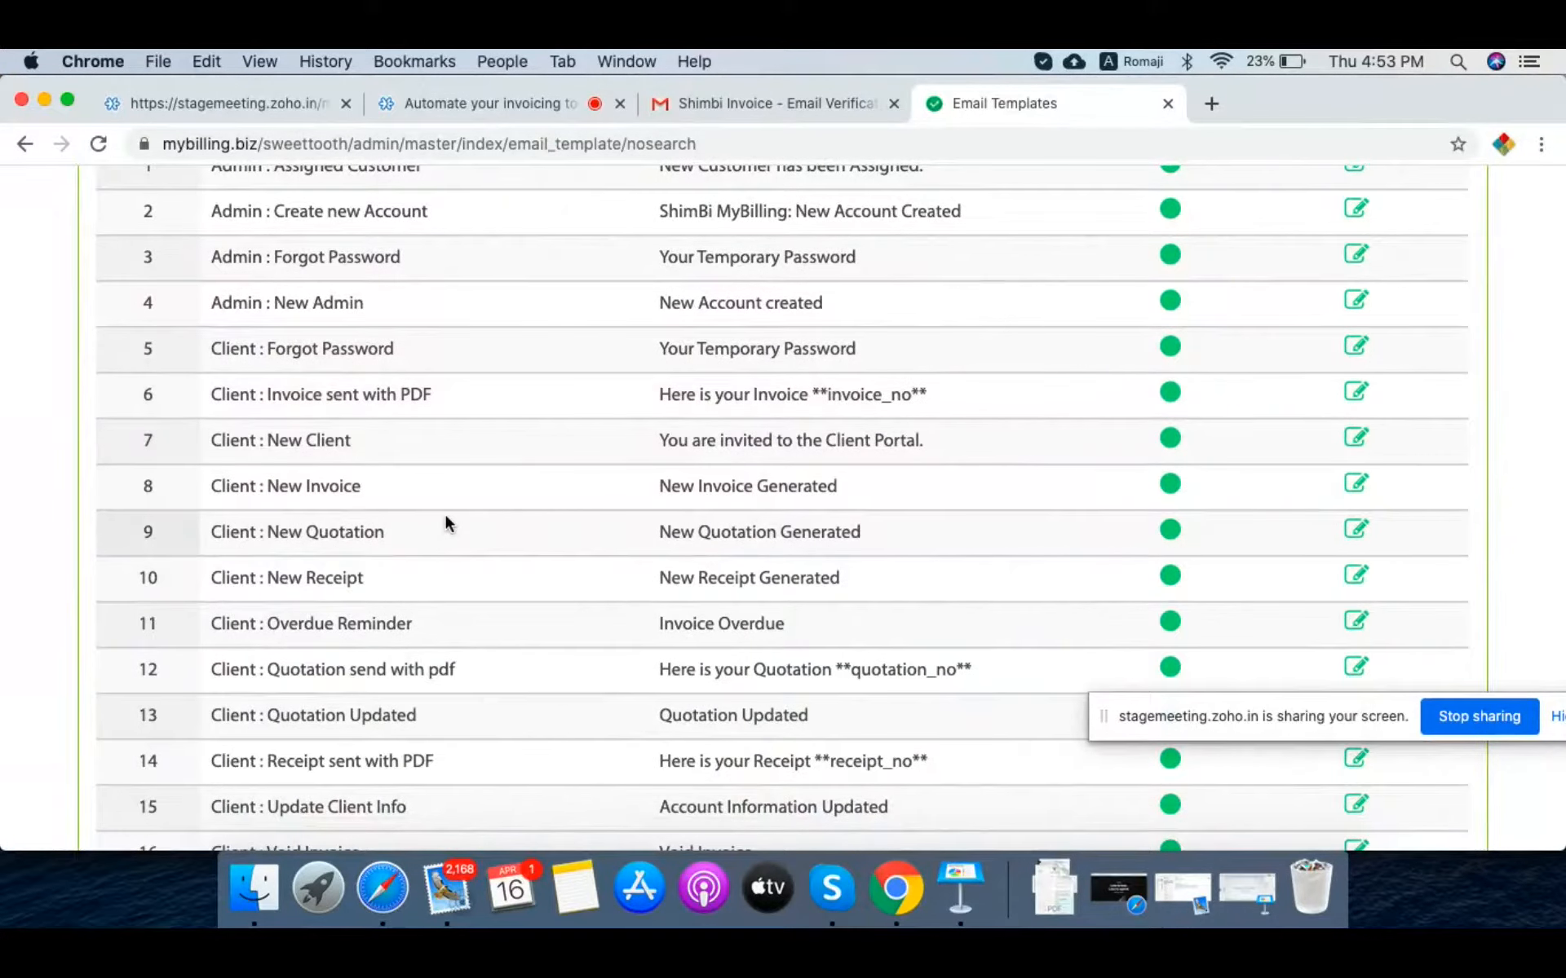
scroll(448, 525, "down", 1)
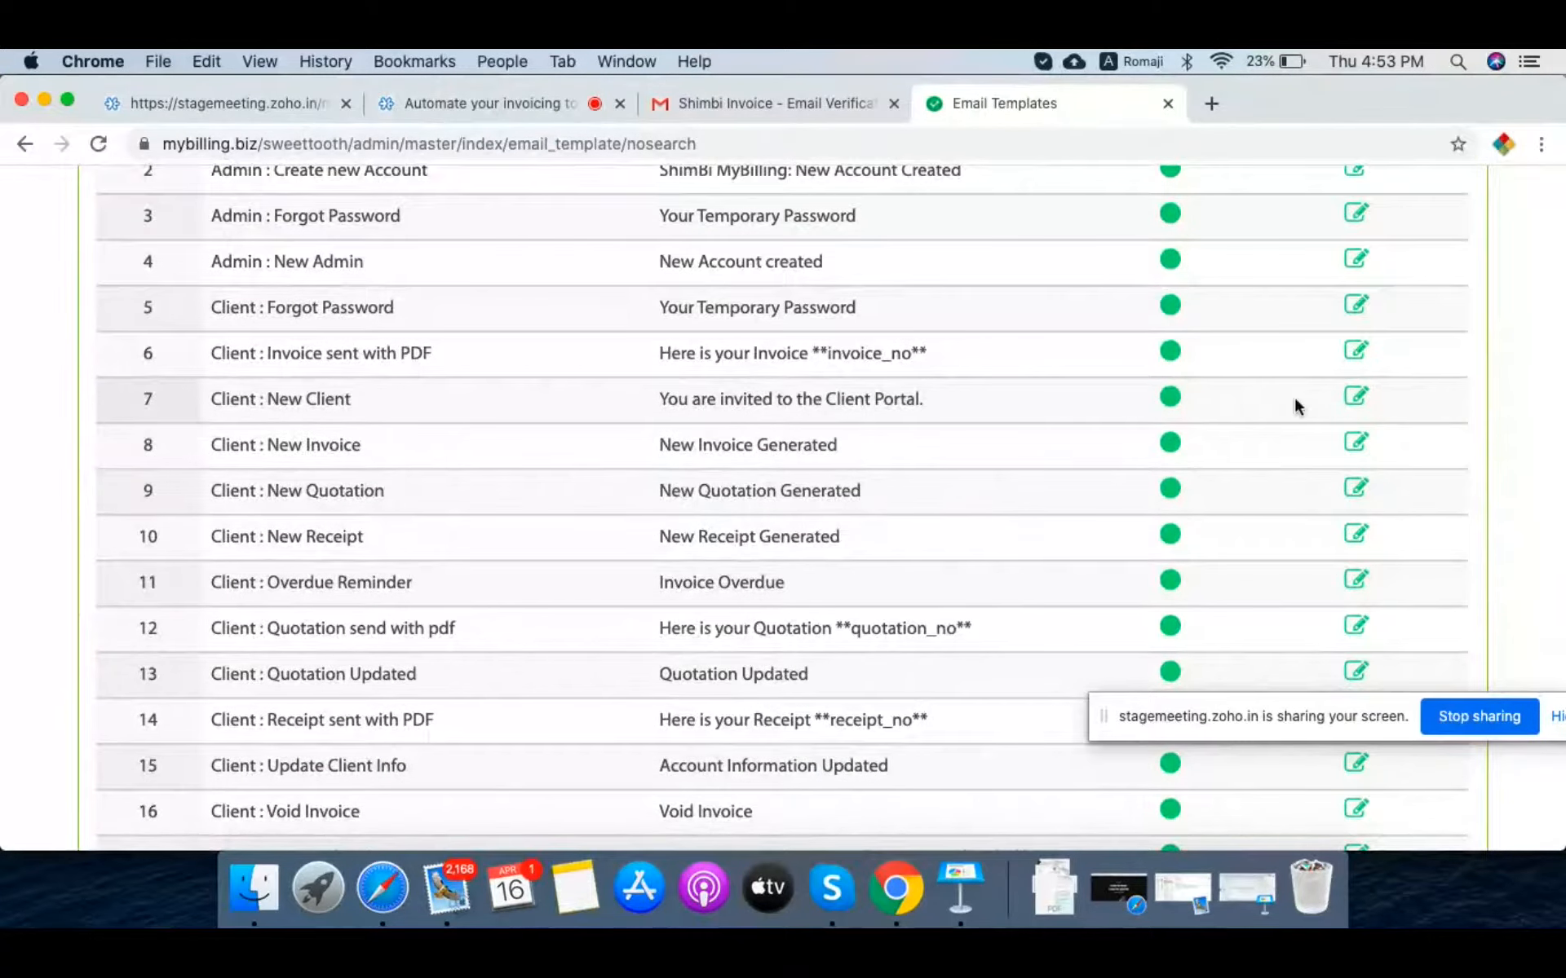
left_click(1357, 445)
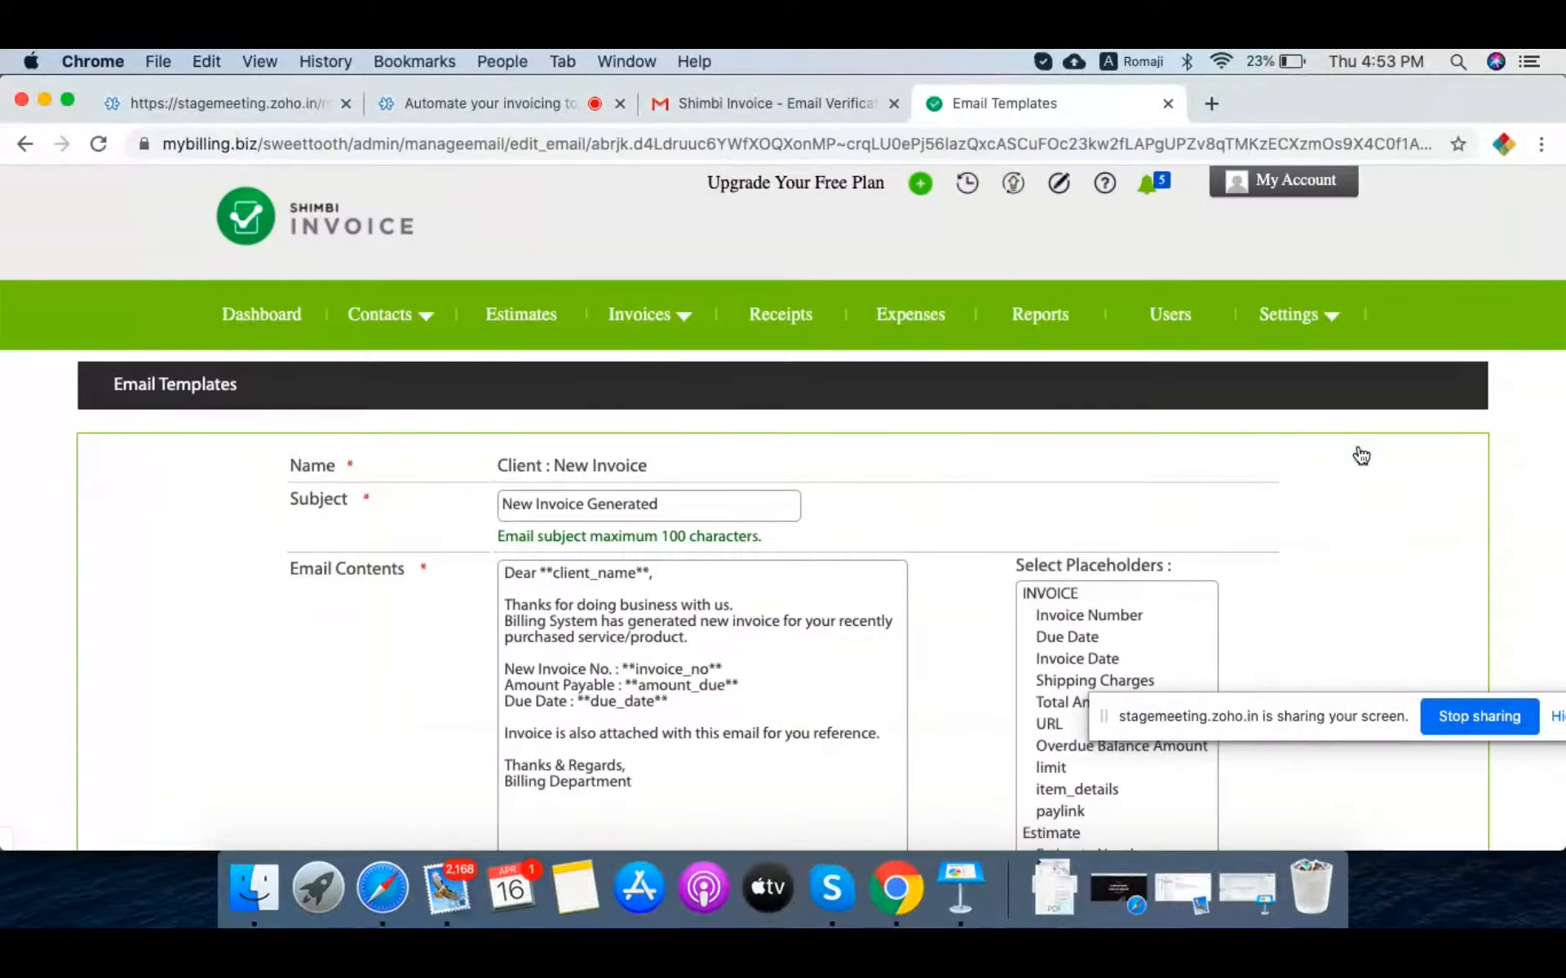
scroll(222, 703, "down", 5)
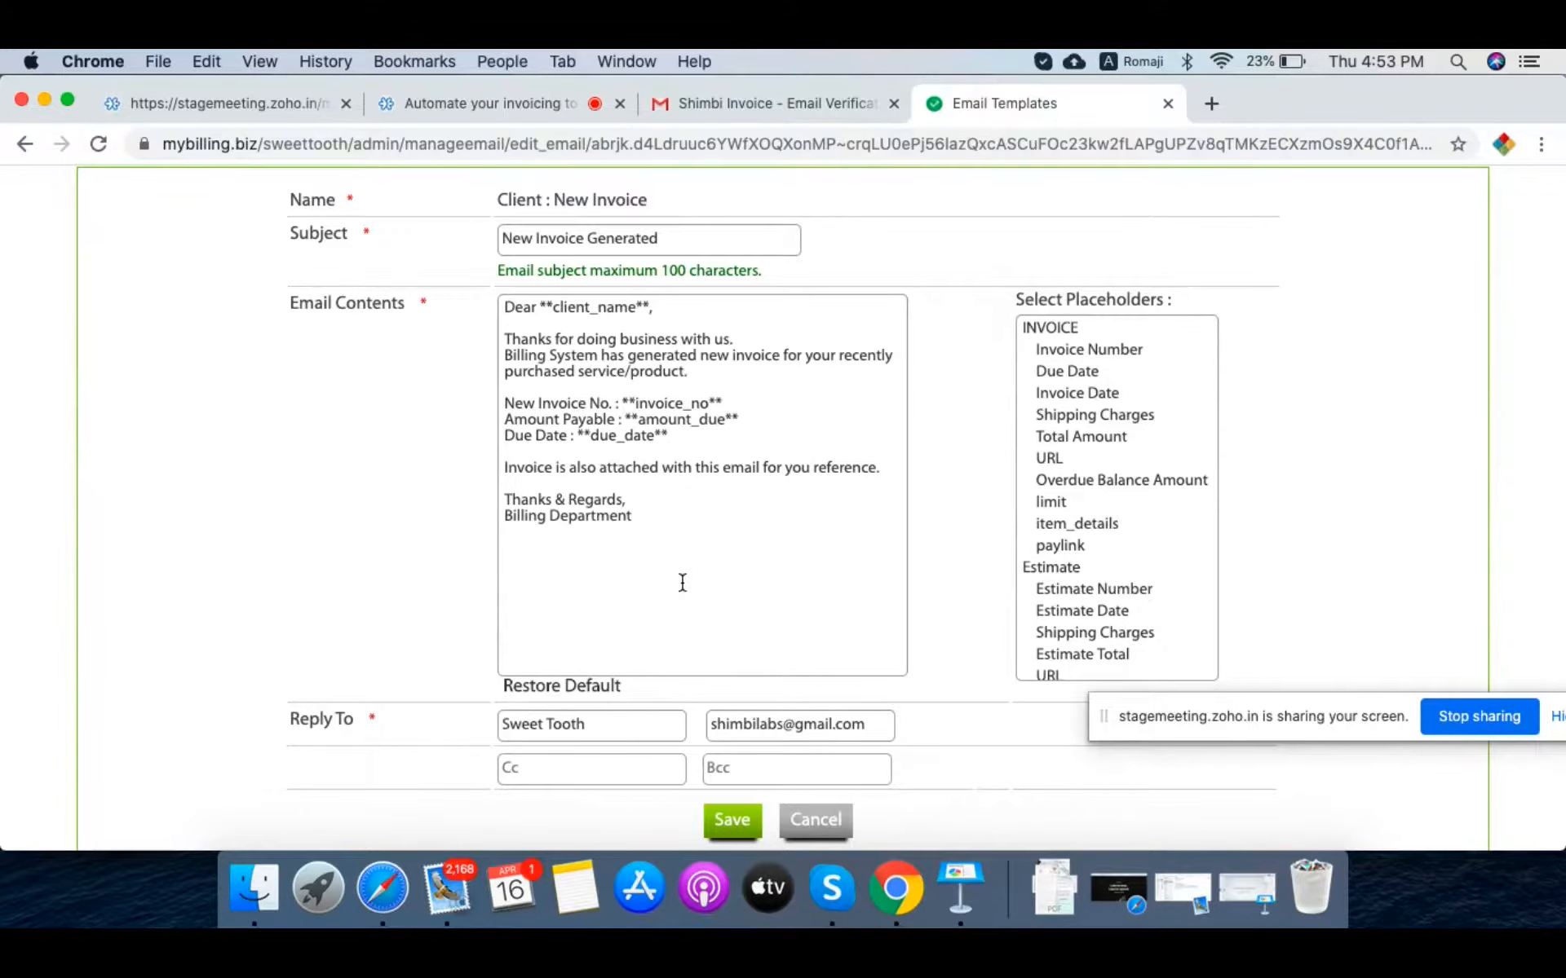
scroll(734, 628, "down", 3)
left_click(813, 742)
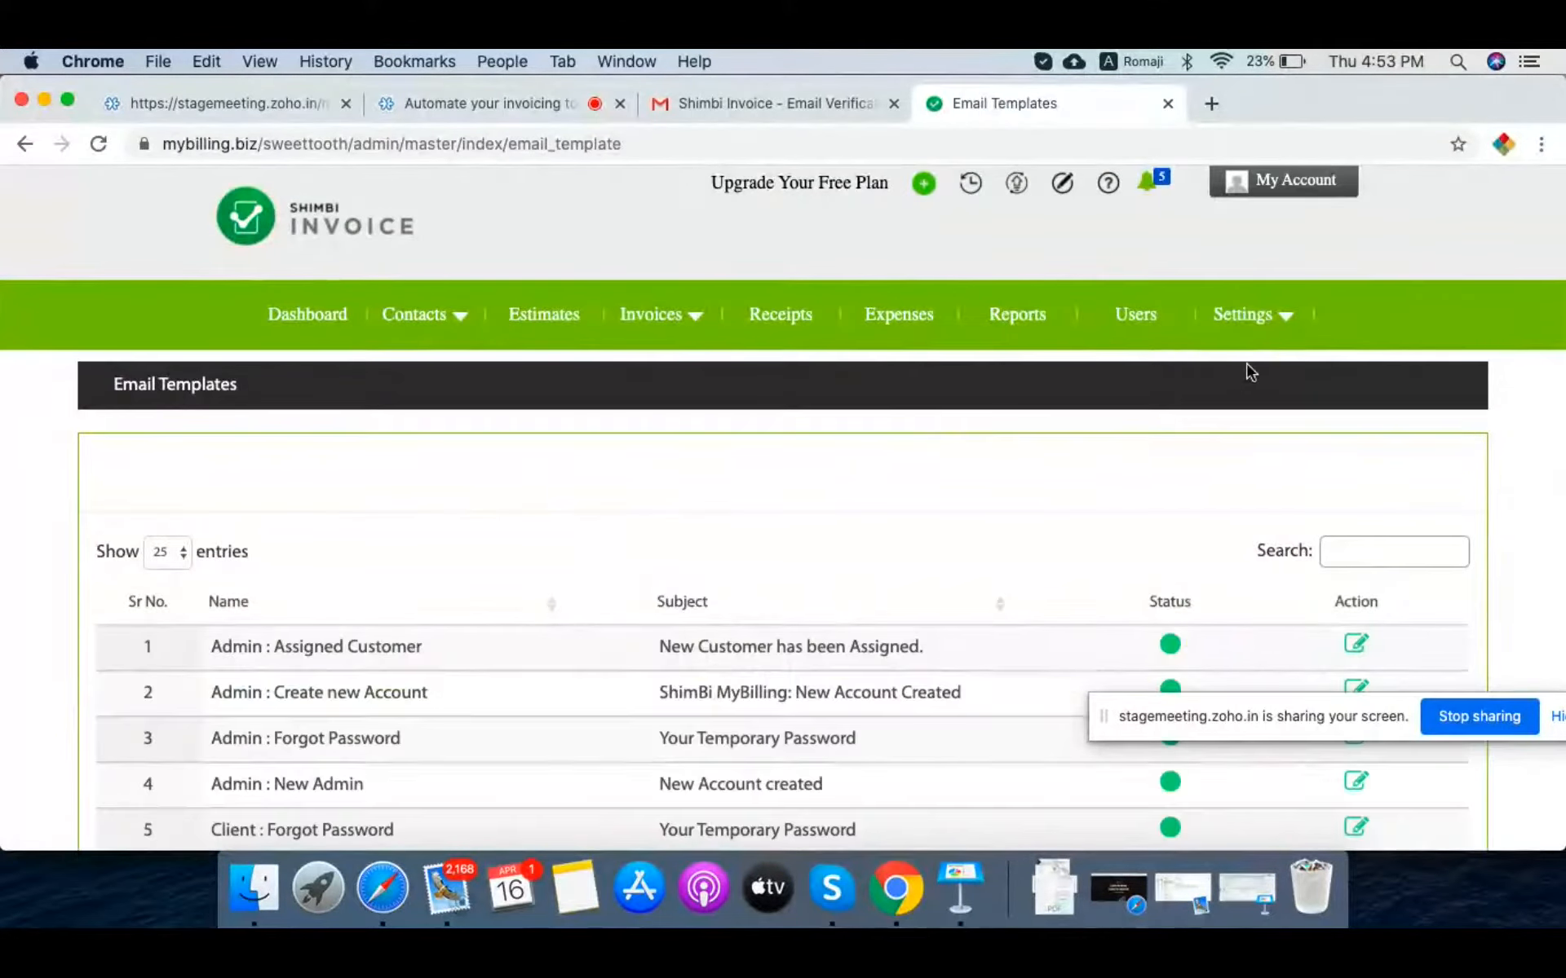
mouse_move(1262, 316)
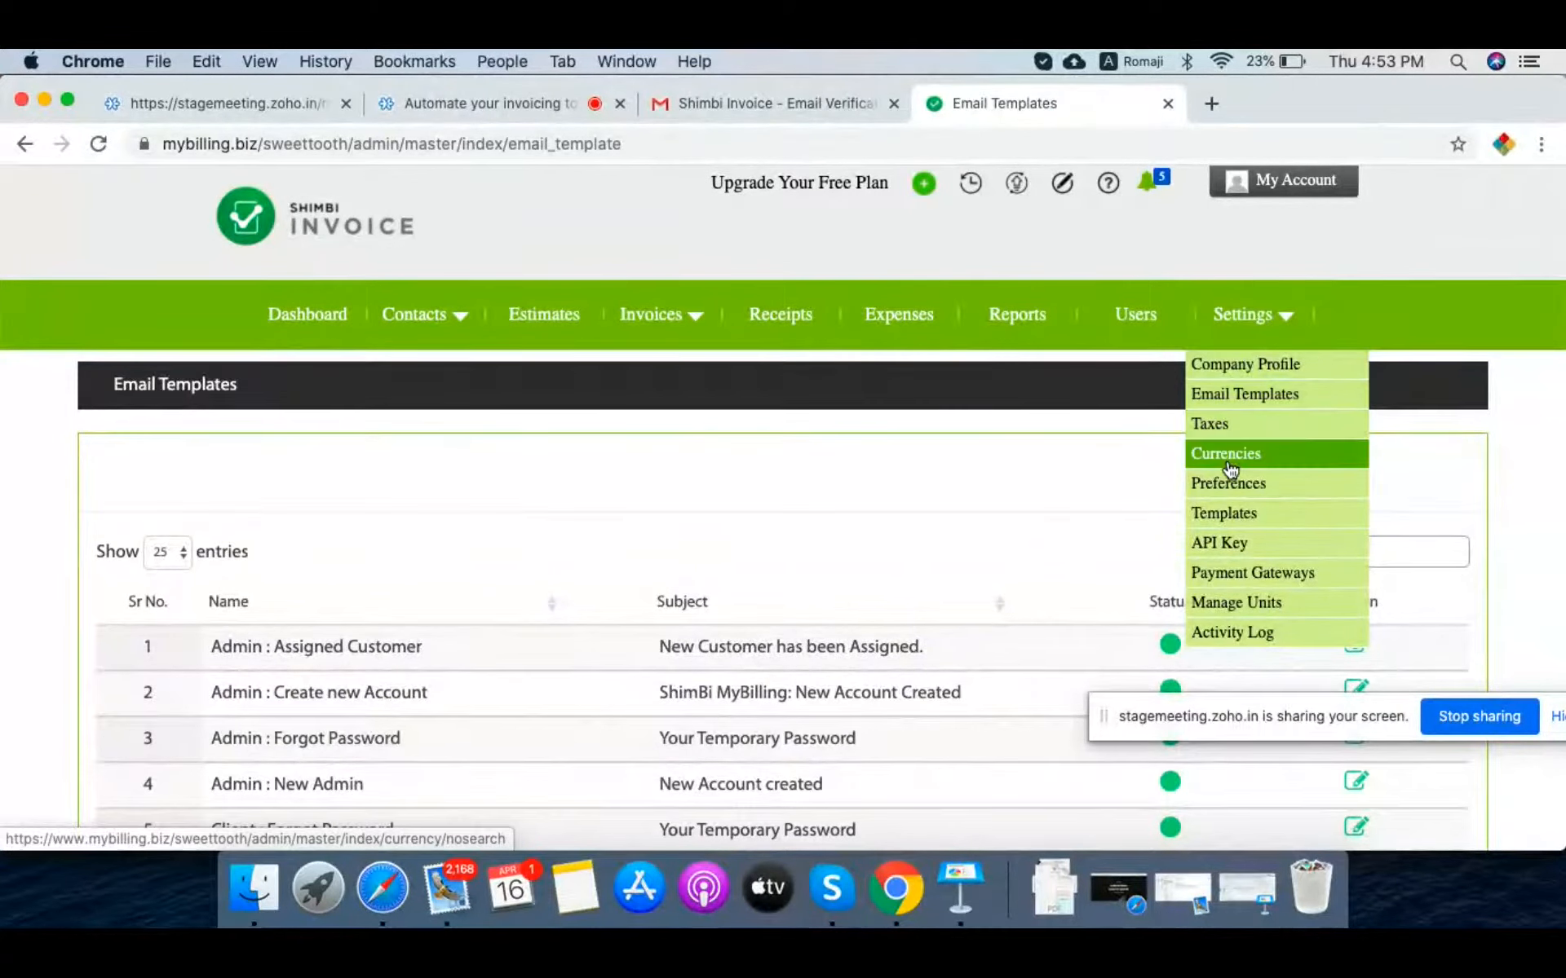
Step: Start a new currency in Currencies and choose Belize Dollar
left_click(1267, 459)
scroll(927, 522, "down", 5)
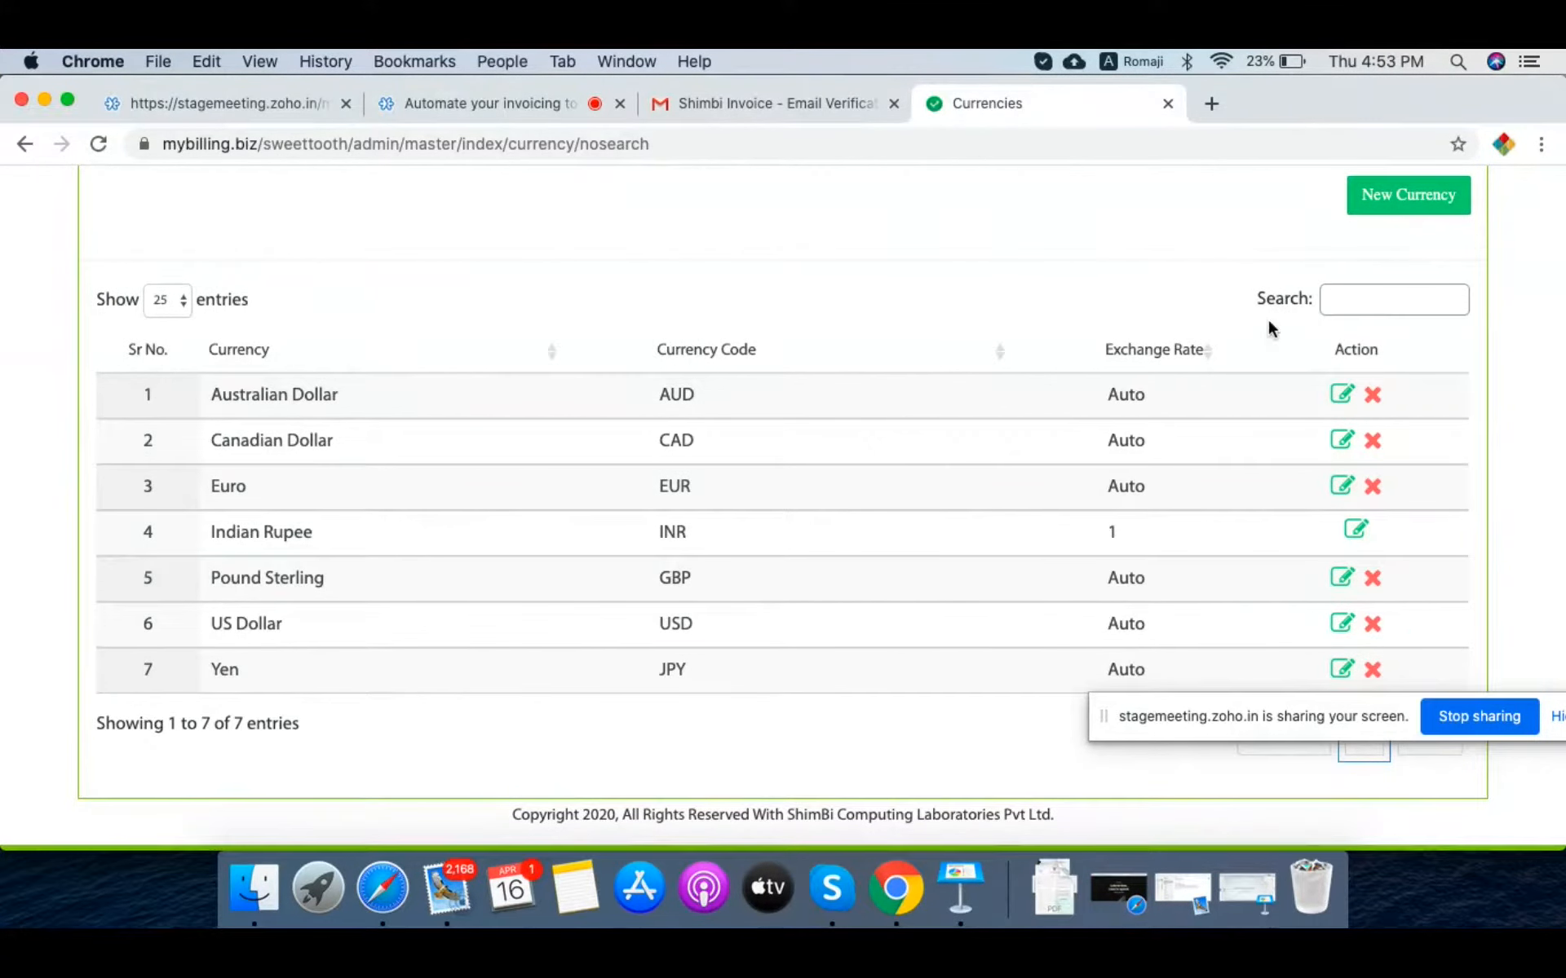
left_click(1423, 194)
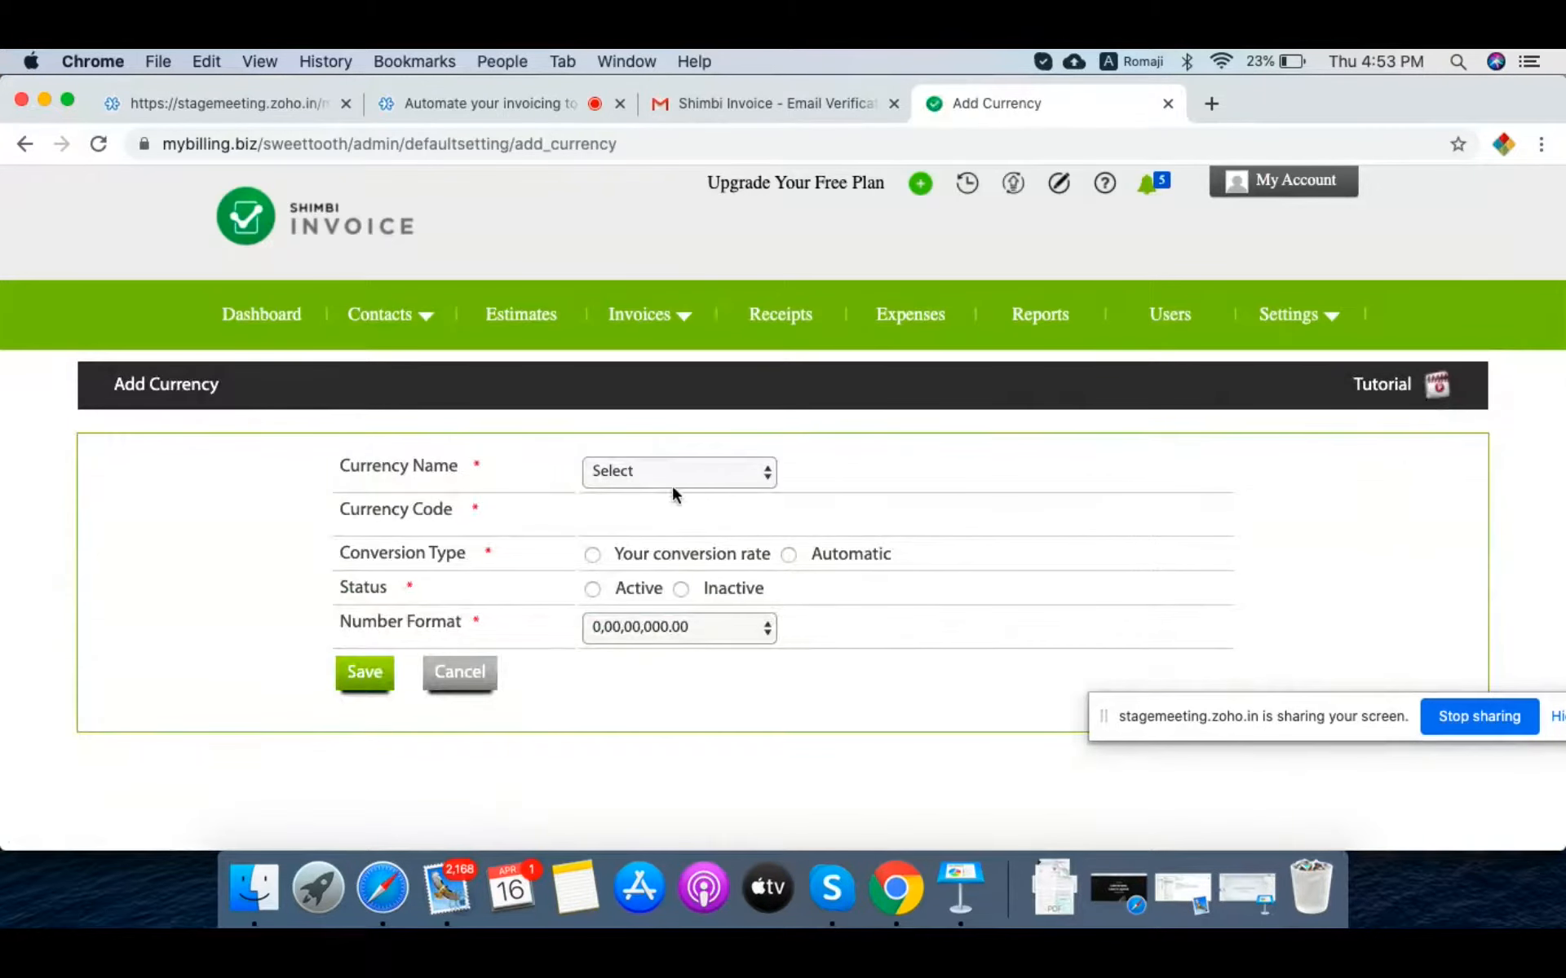
left_click(672, 481)
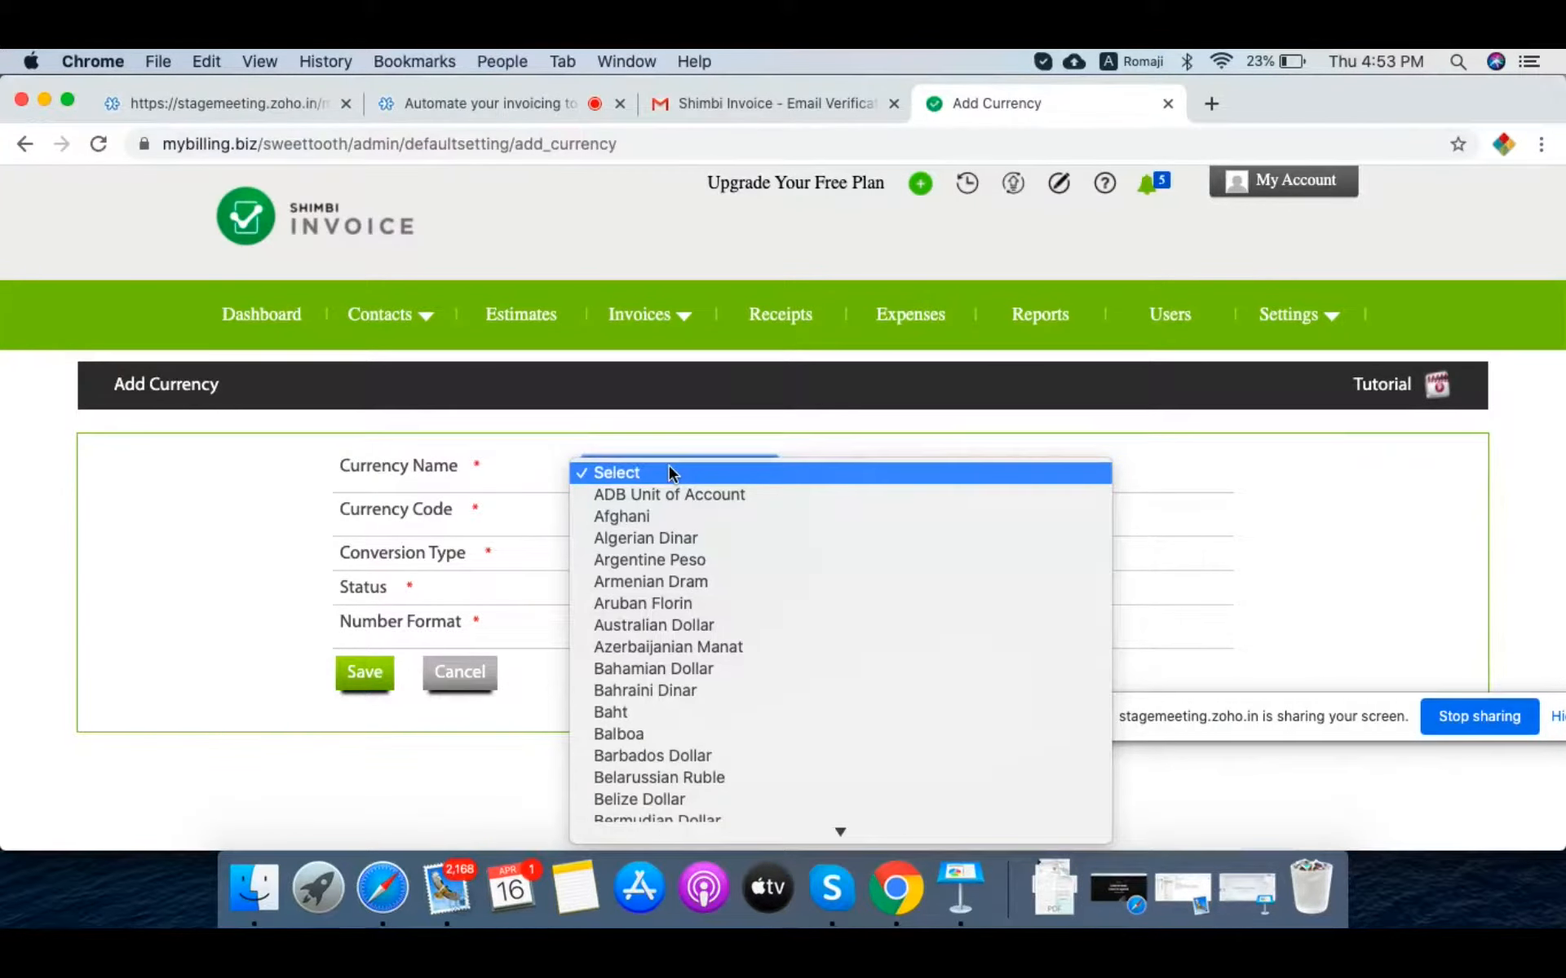
scroll(692, 546, "down", 3)
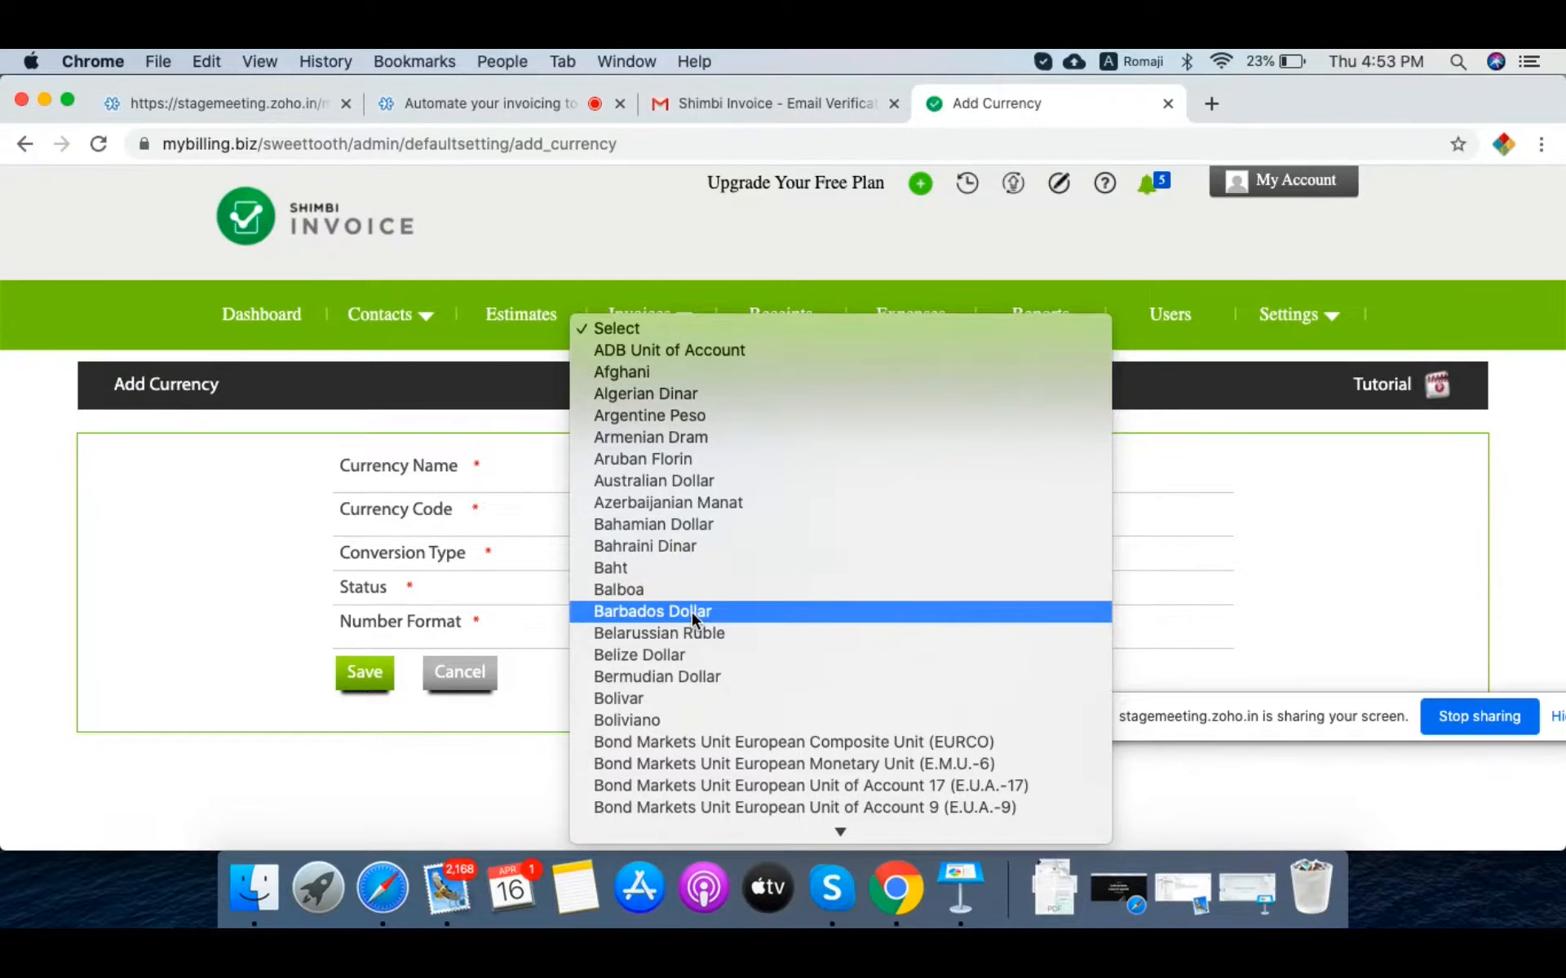
left_click(683, 659)
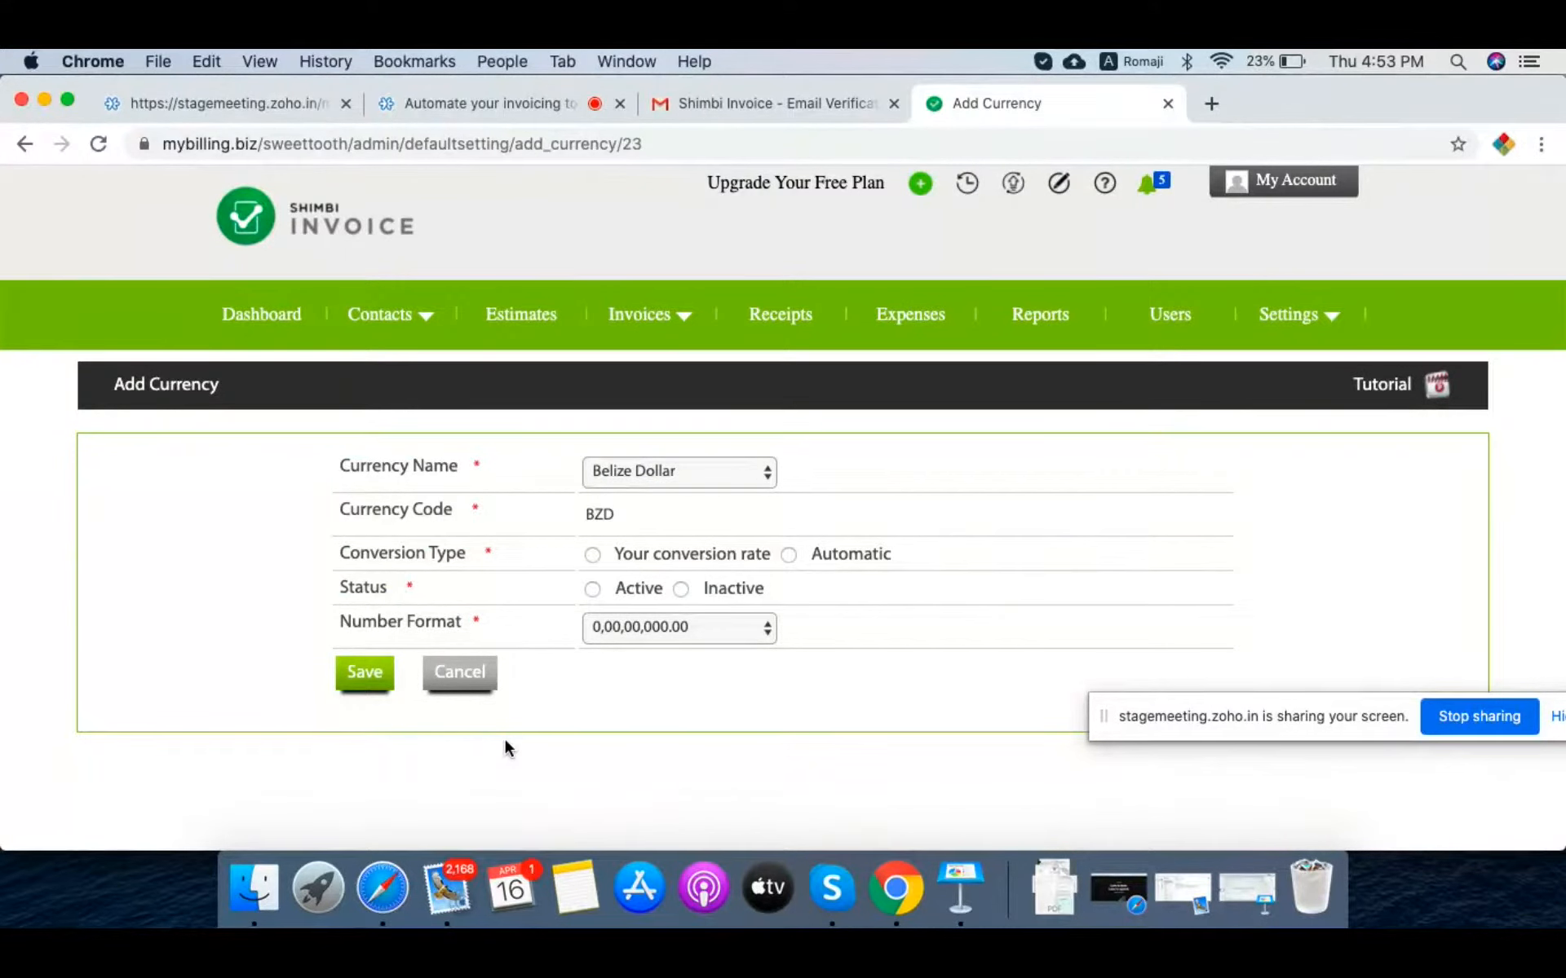
Step: Set it to Automatic, Active, number format 00.000.000,00, and save
scroll(553, 665, "down", 2)
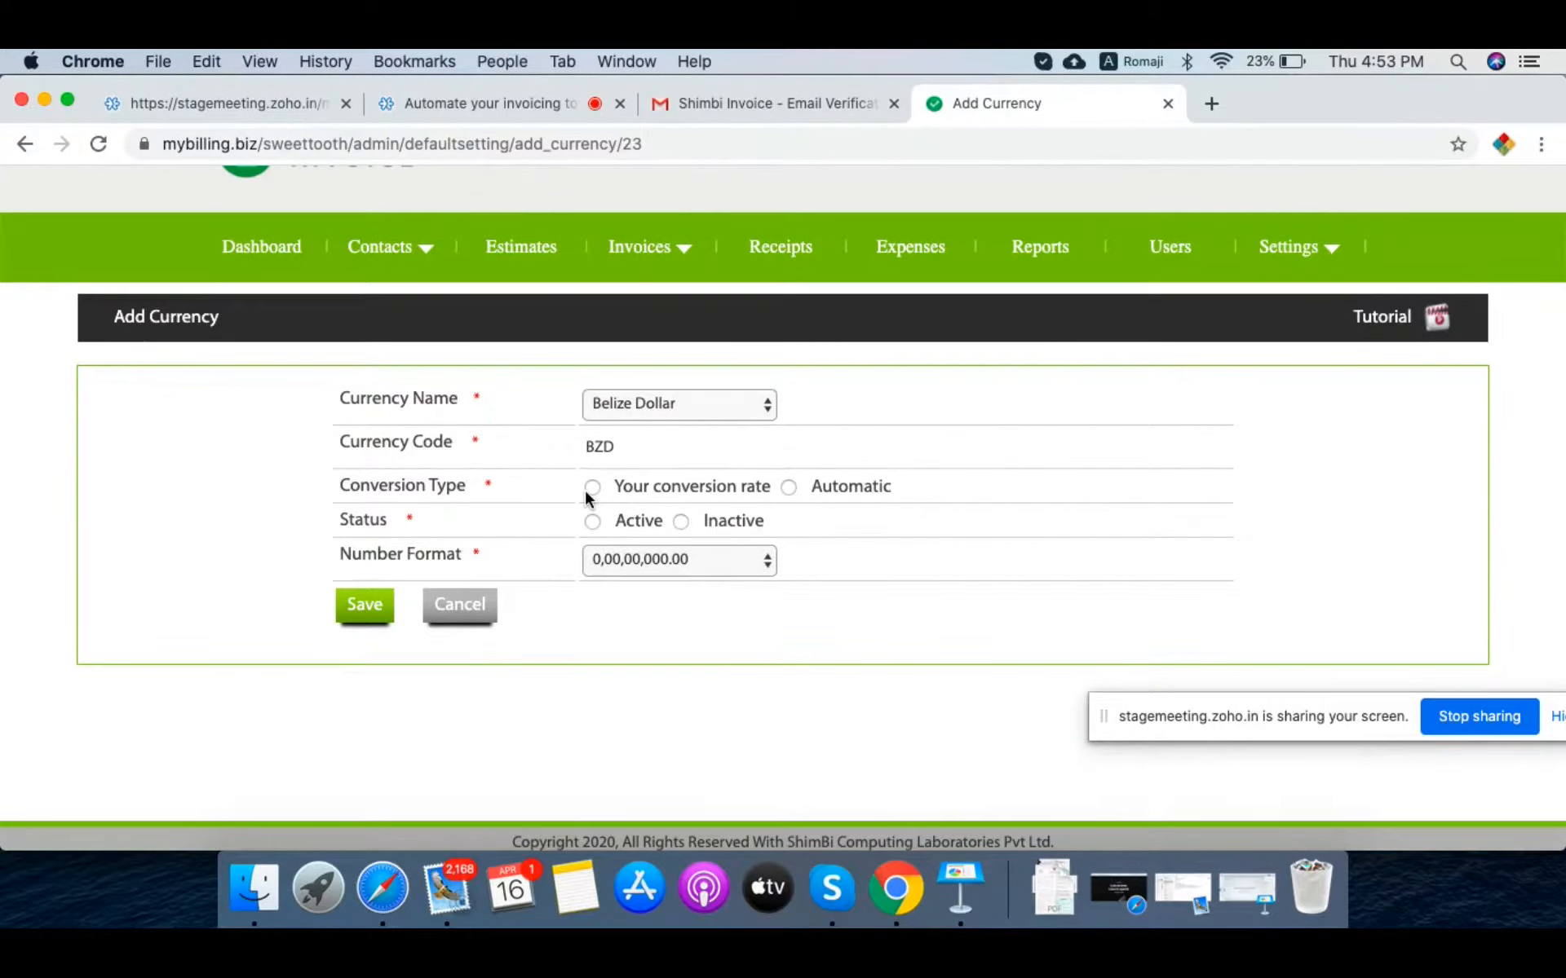
left_click(789, 489)
left_click(593, 522)
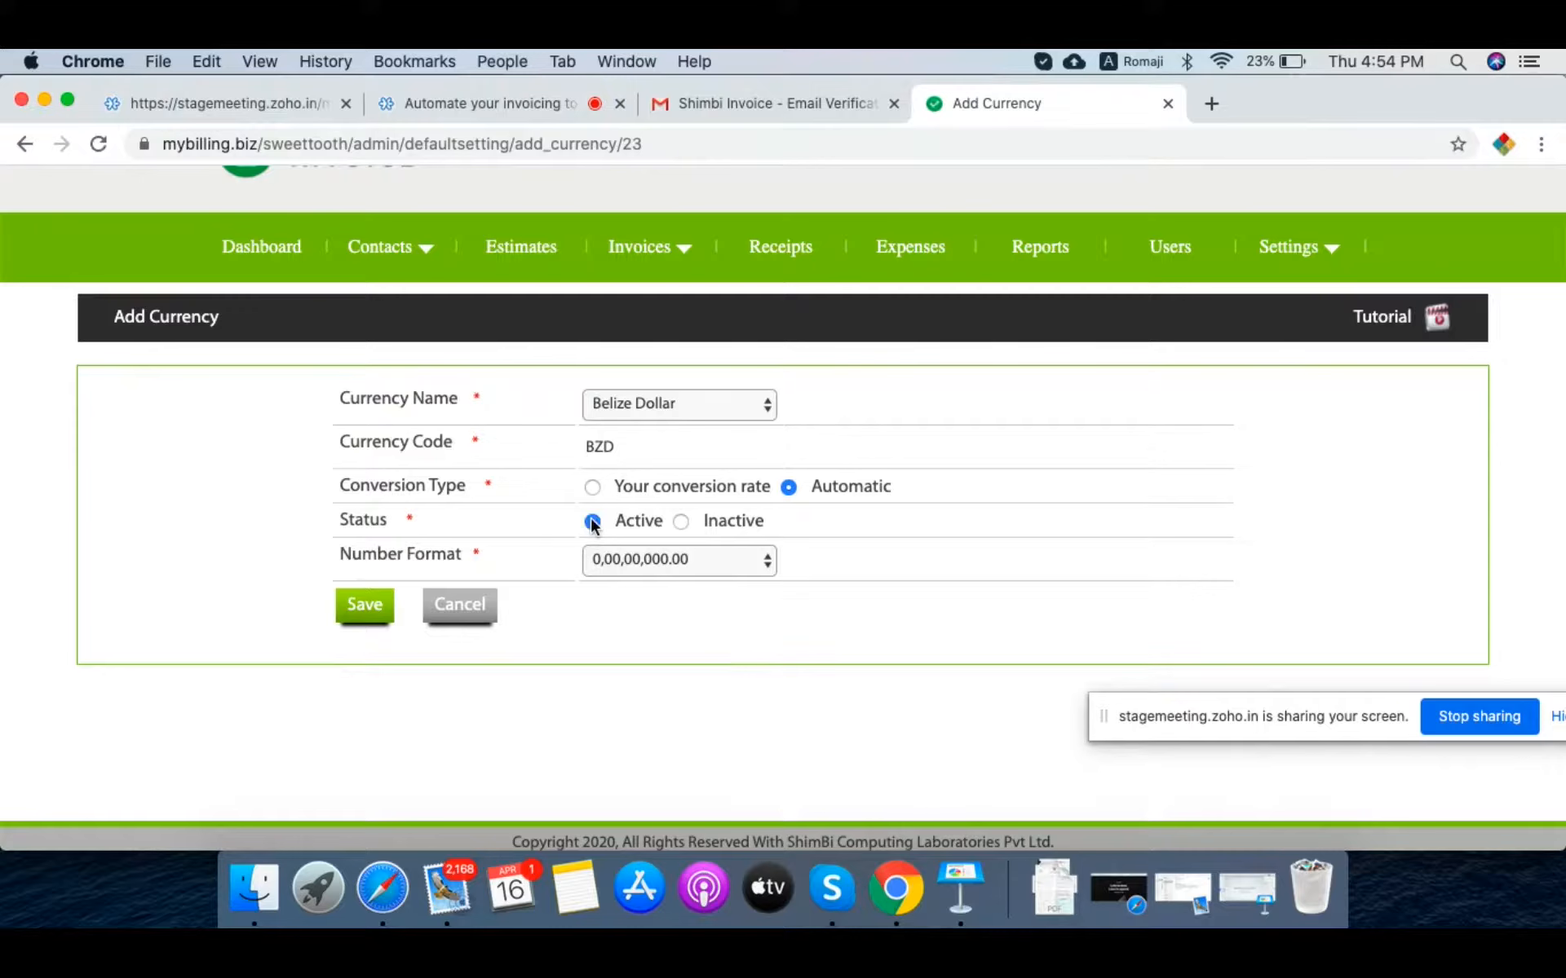
left_click(628, 561)
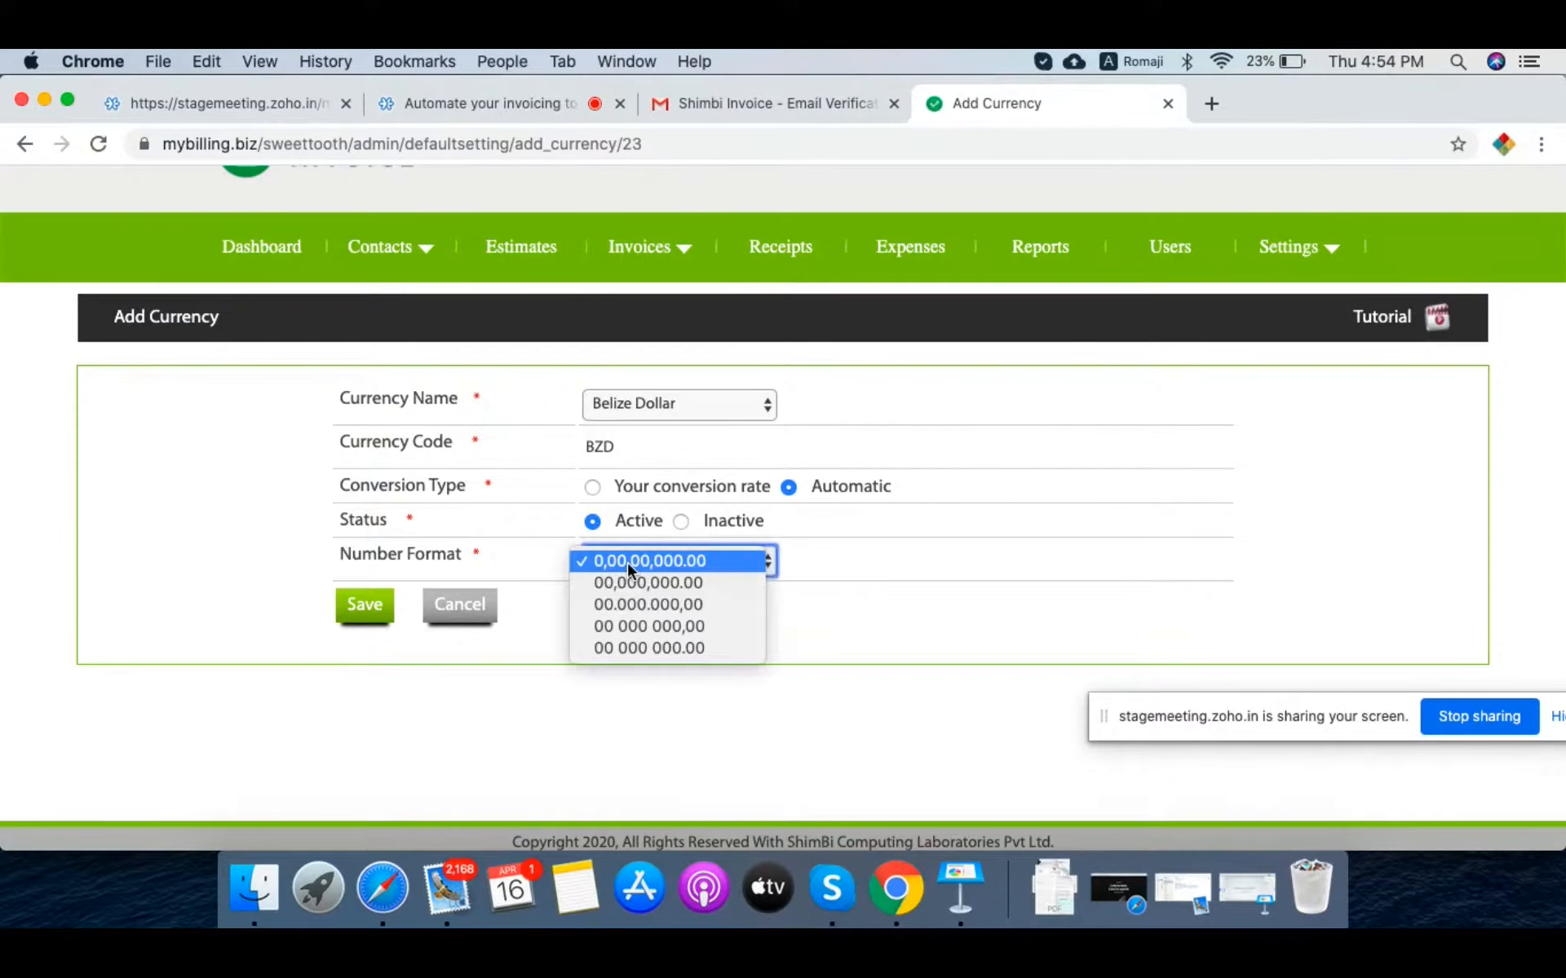
left_click(638, 608)
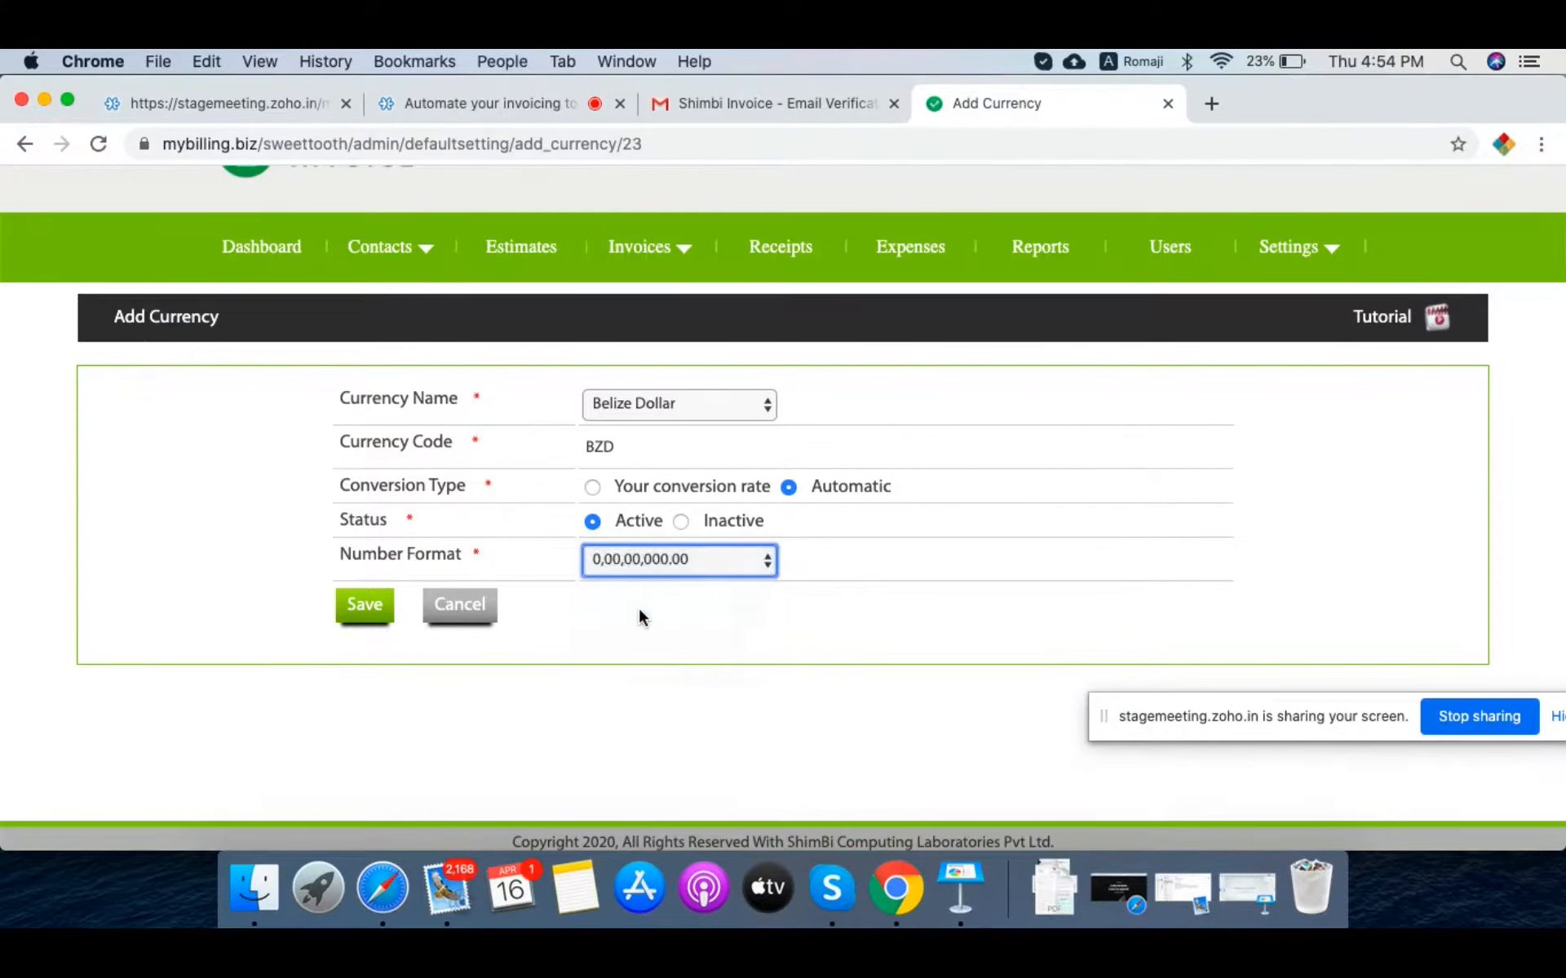
left_click(366, 615)
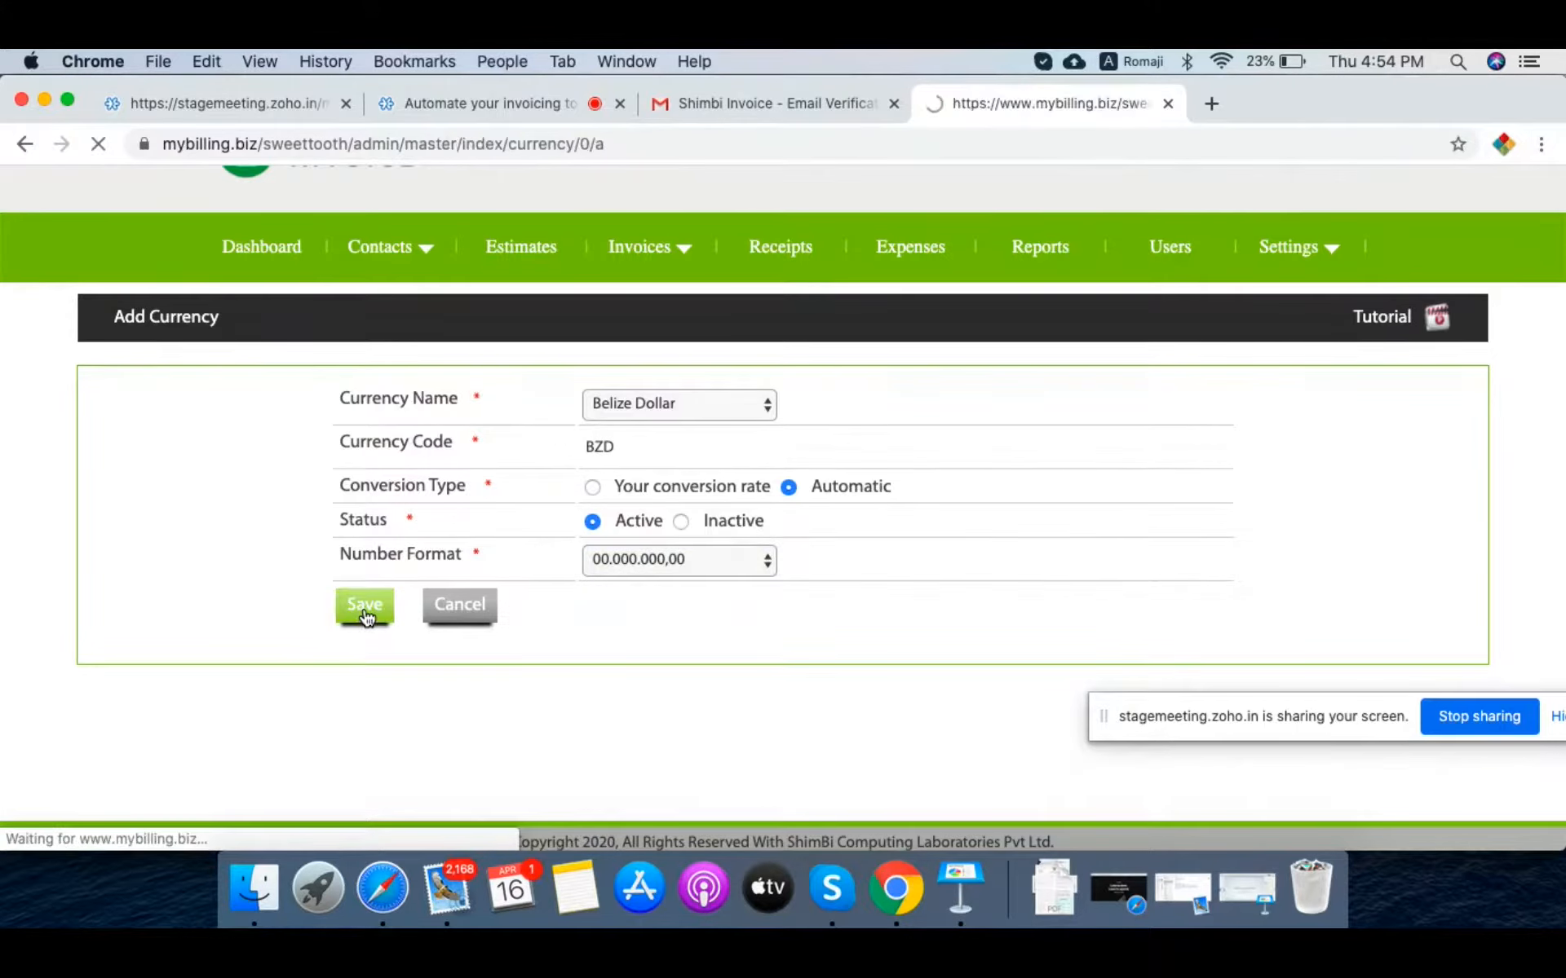
scroll(366, 618, "down", 5)
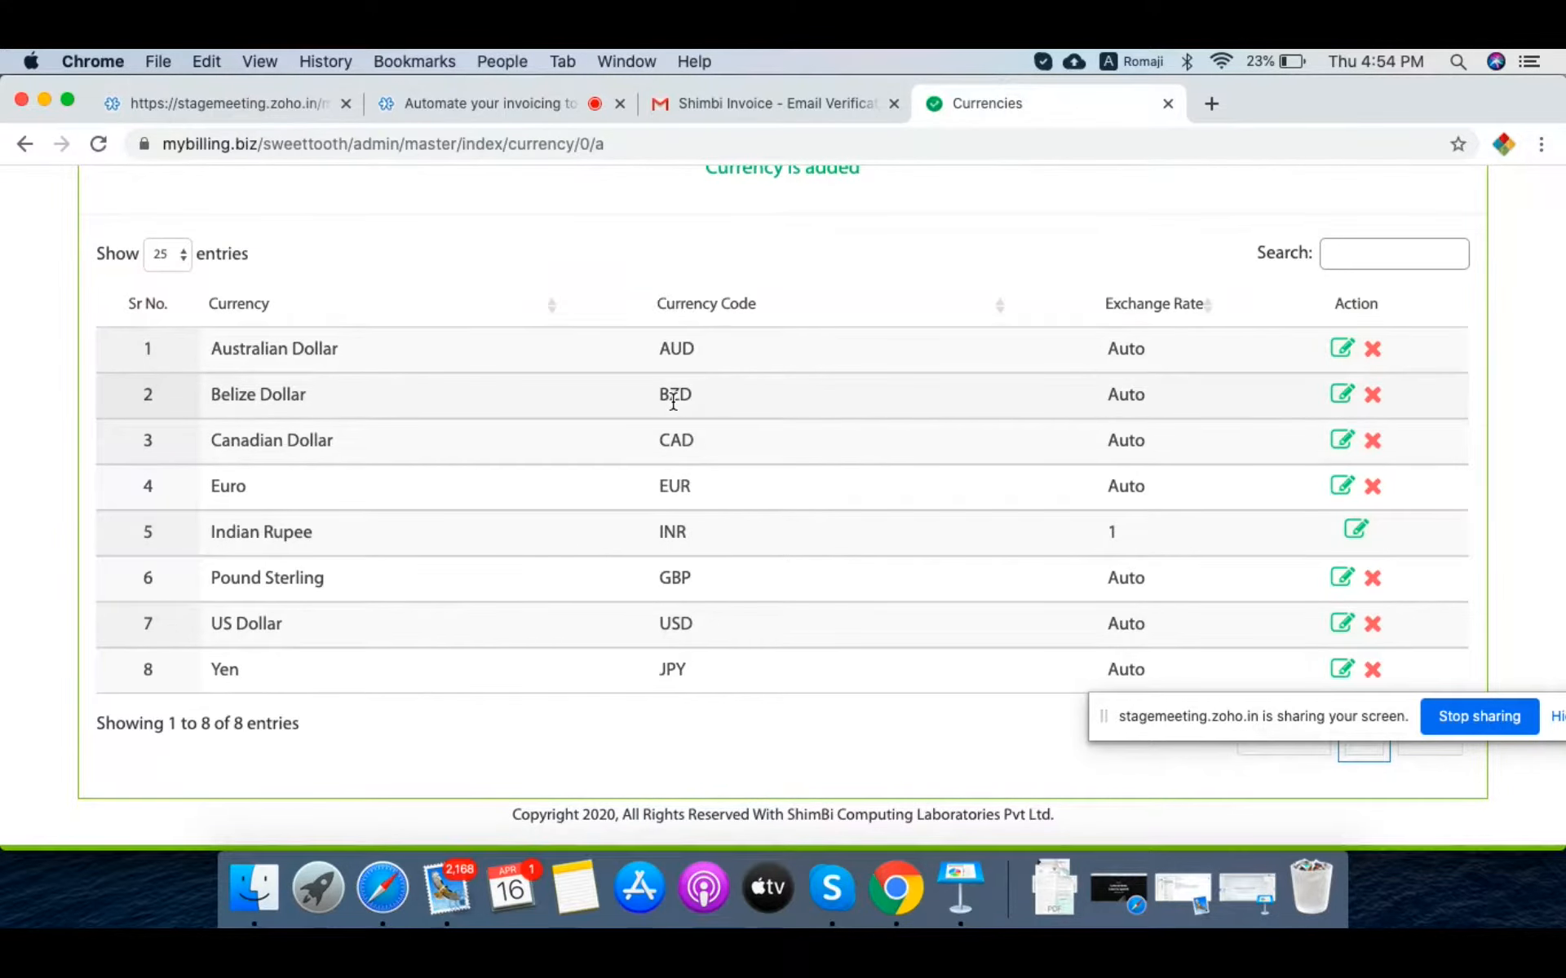
scroll(824, 377, "up", 5)
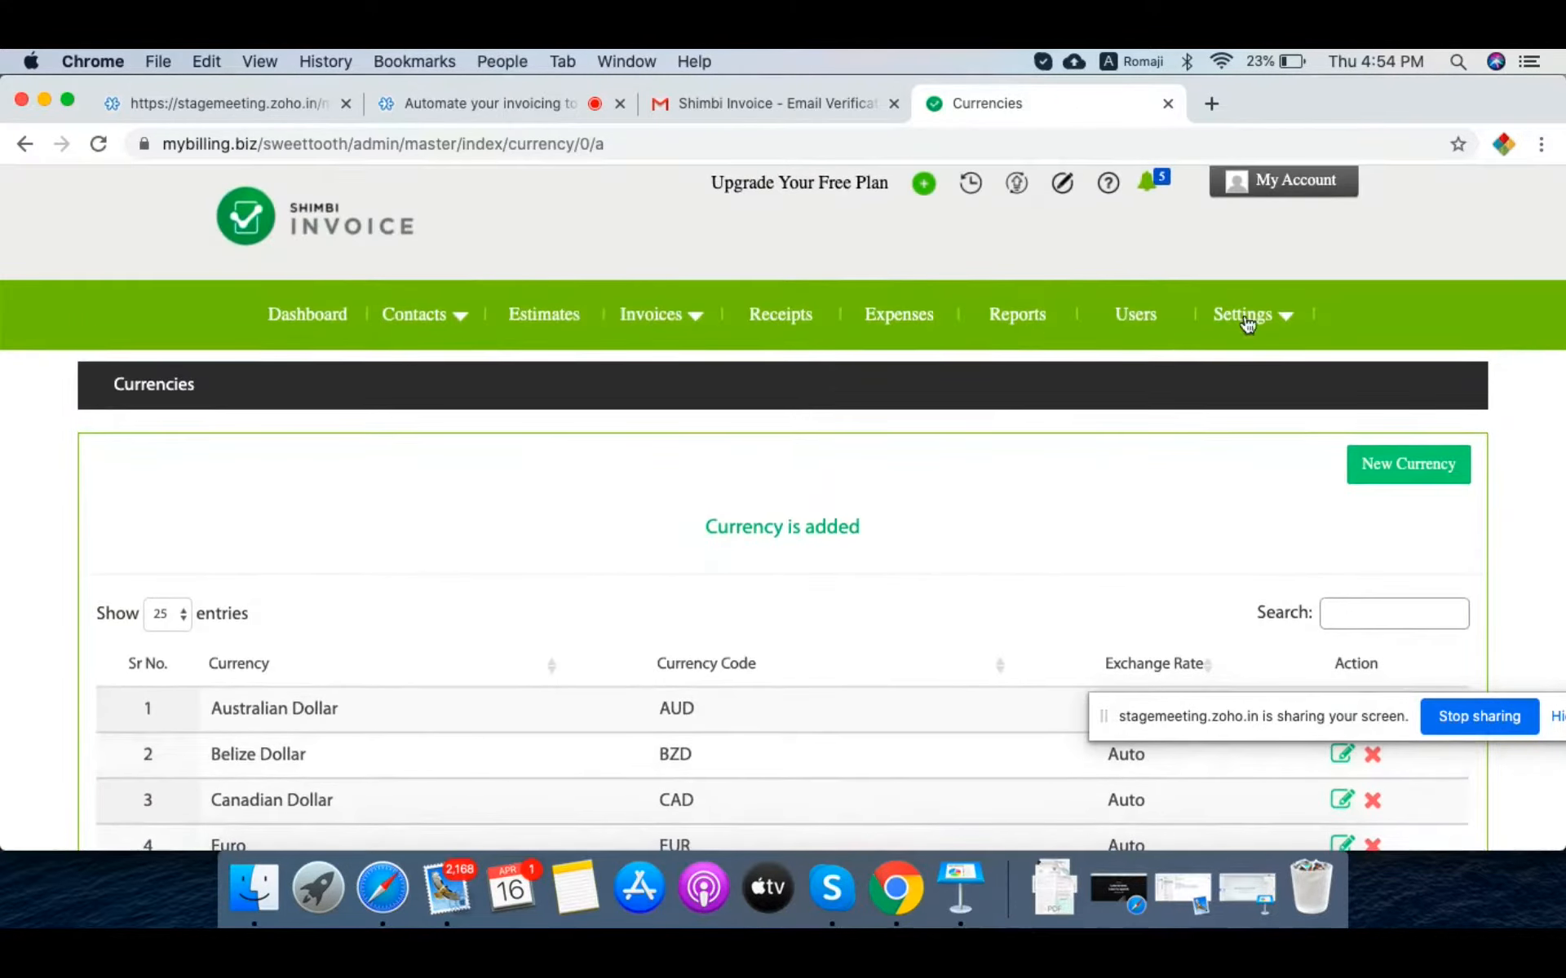
Step: Open the API Key page from the Settings menu
mouse_move(1245, 318)
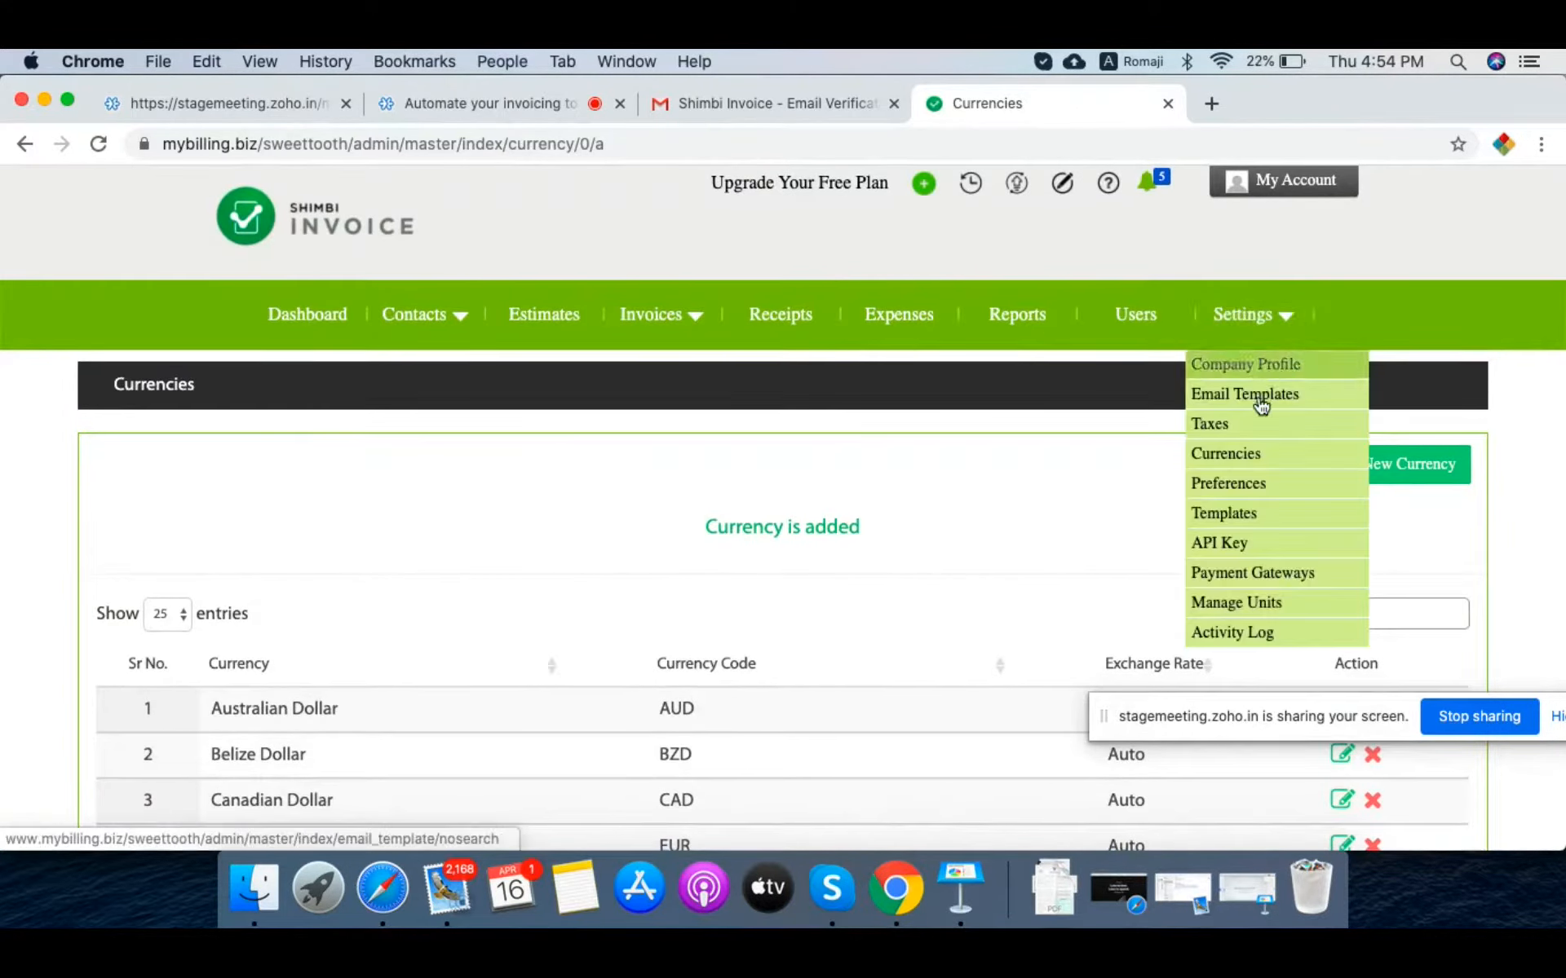
left_click(1250, 552)
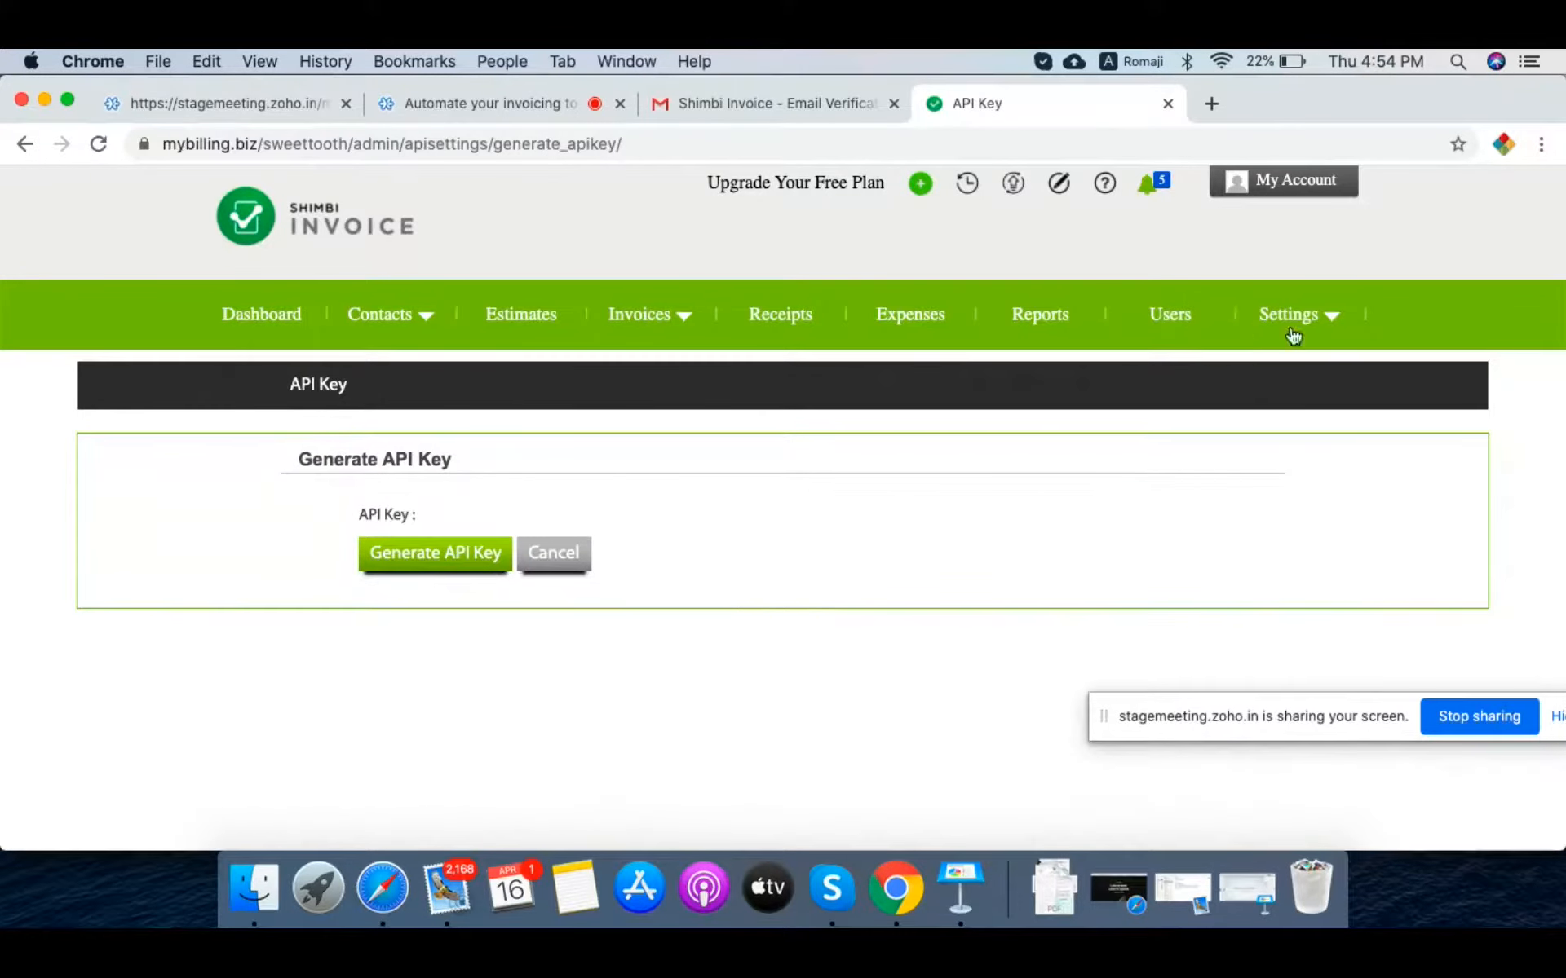
Step: Open the Activity Log page from the Settings menu
mouse_move(1293, 334)
left_click(1304, 644)
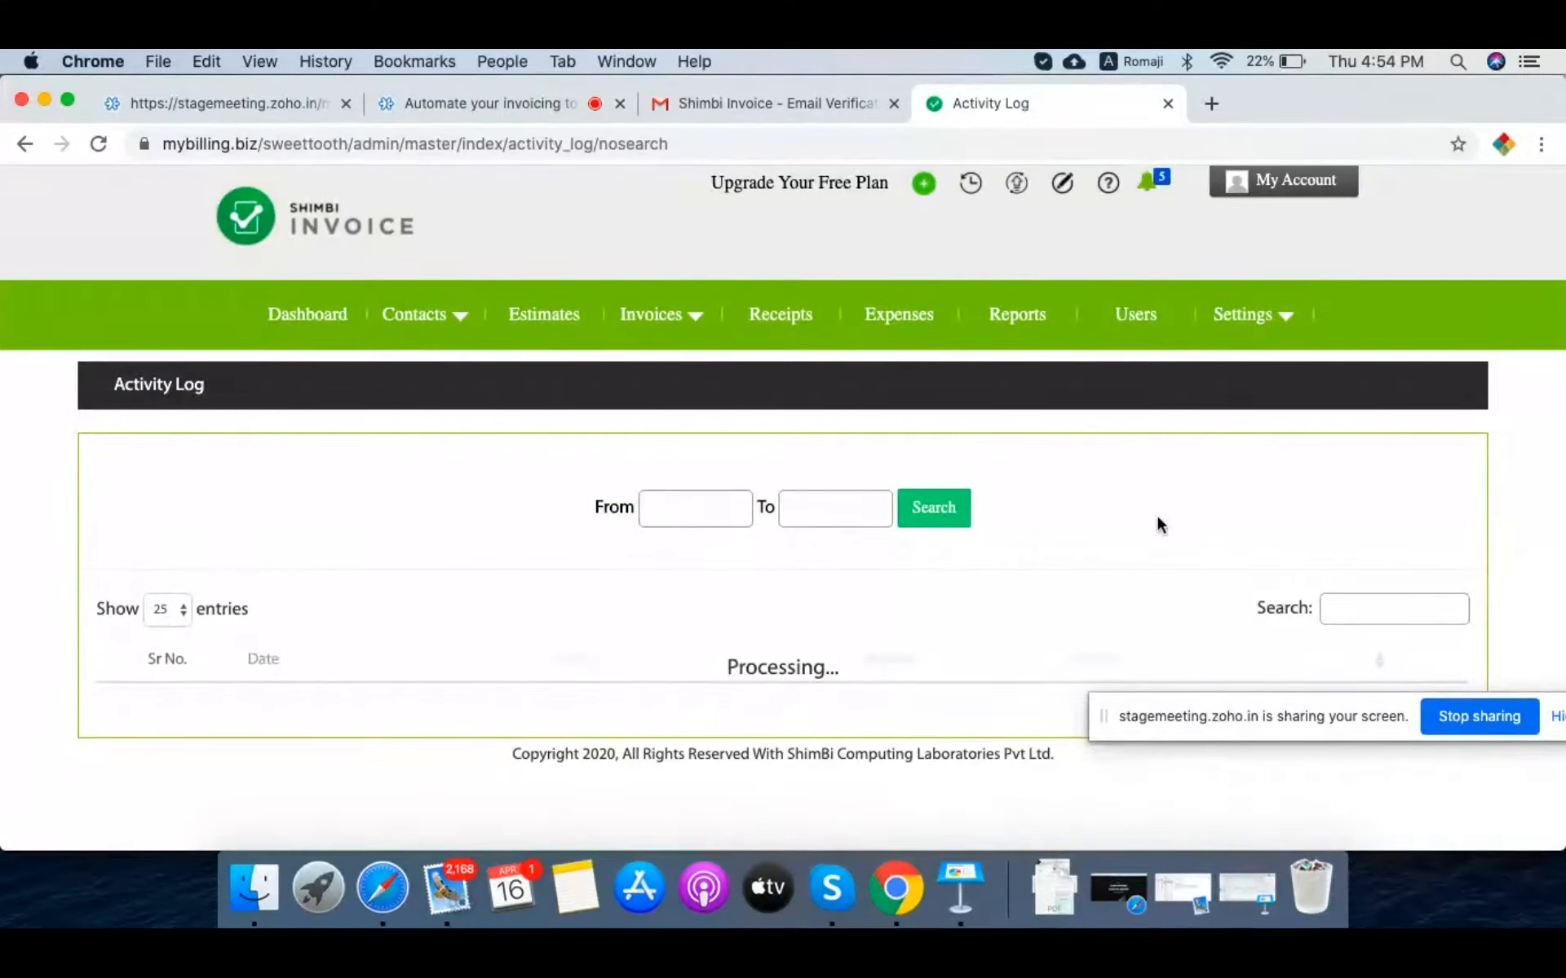
Step: Scroll through all 20 Activity Log entries, the newest being the BZD currency addition, then bring up Settings
scroll(1157, 517, "down", 5)
scroll(1156, 516, "down", 1)
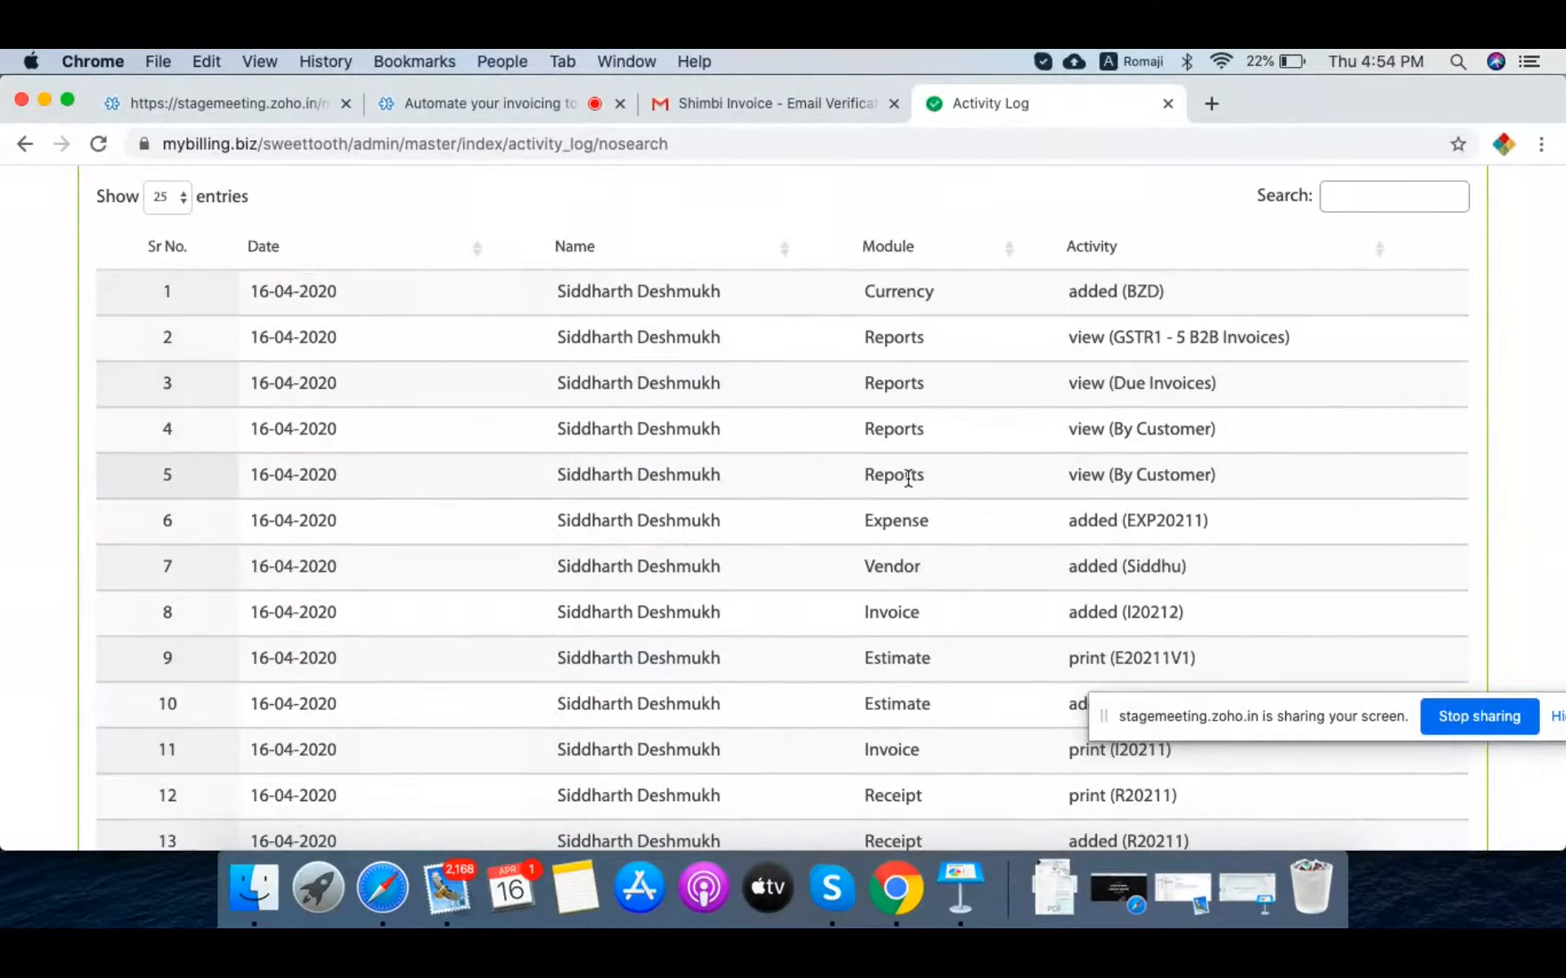
scroll(909, 469, "down", 8)
scroll(908, 478, "down", 5)
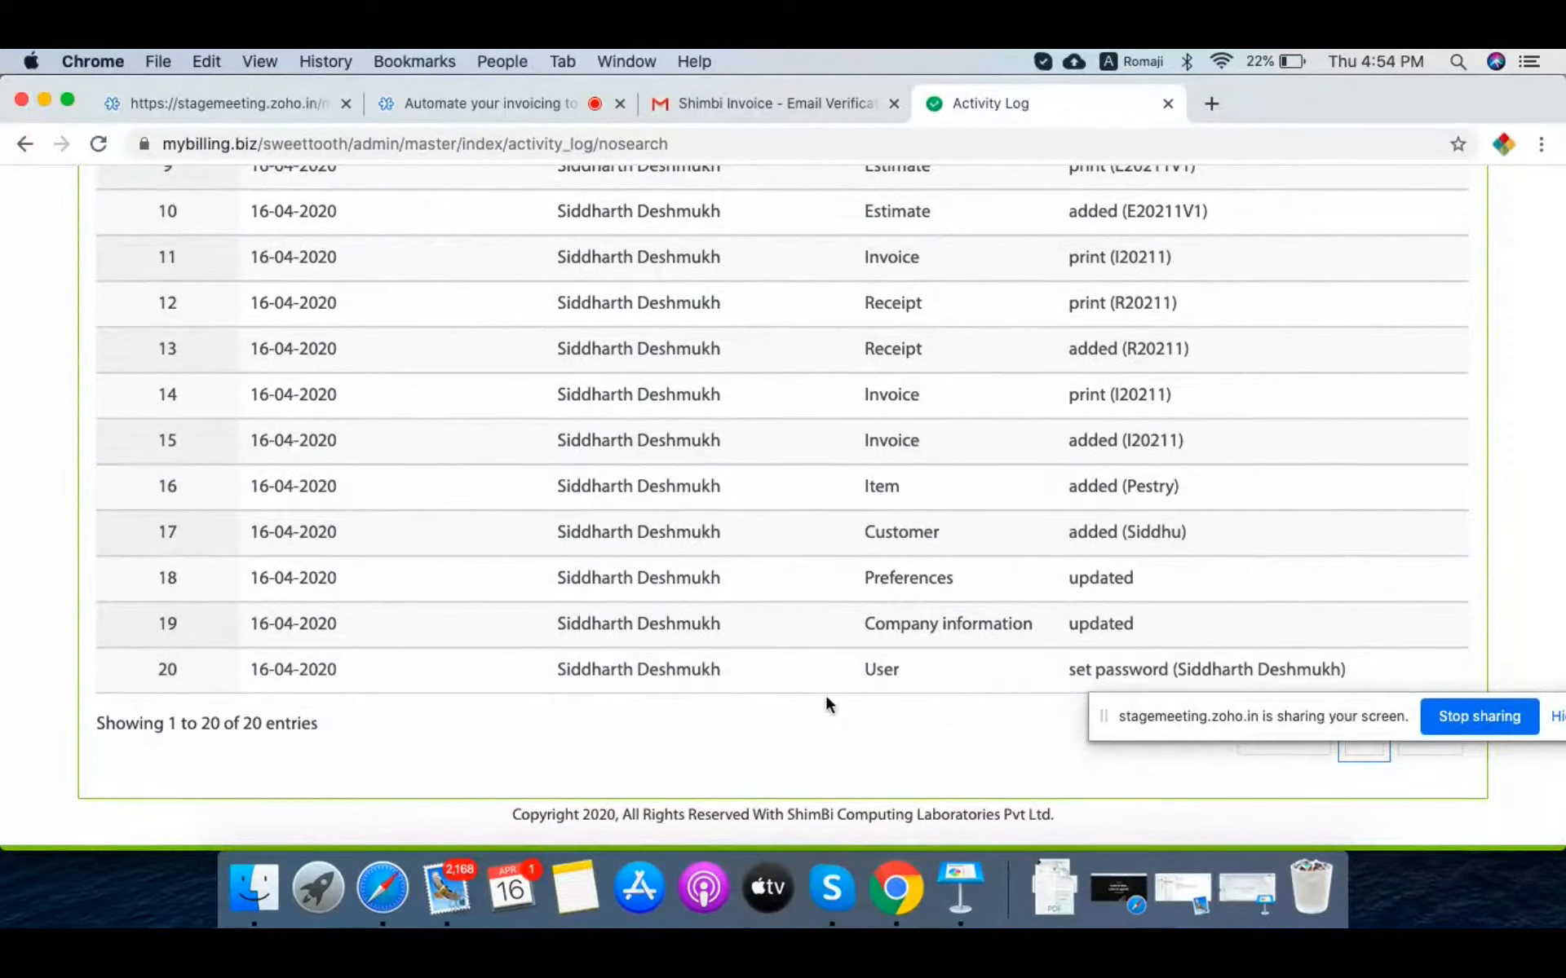
scroll(884, 486, "up", 3)
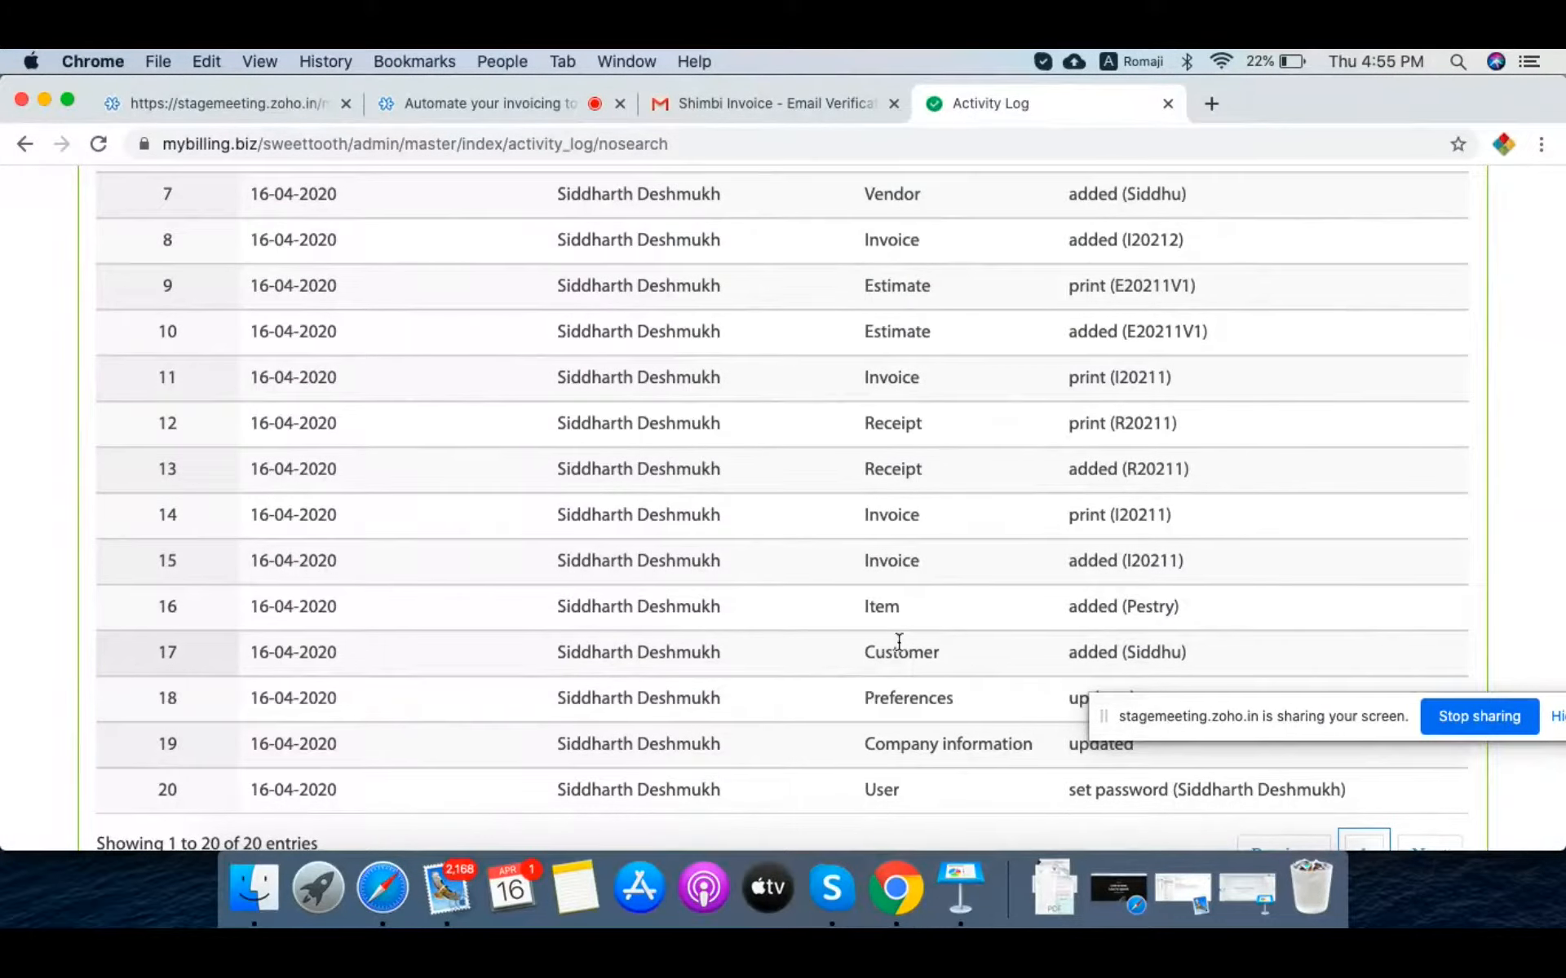
scroll(905, 507, "up", 12)
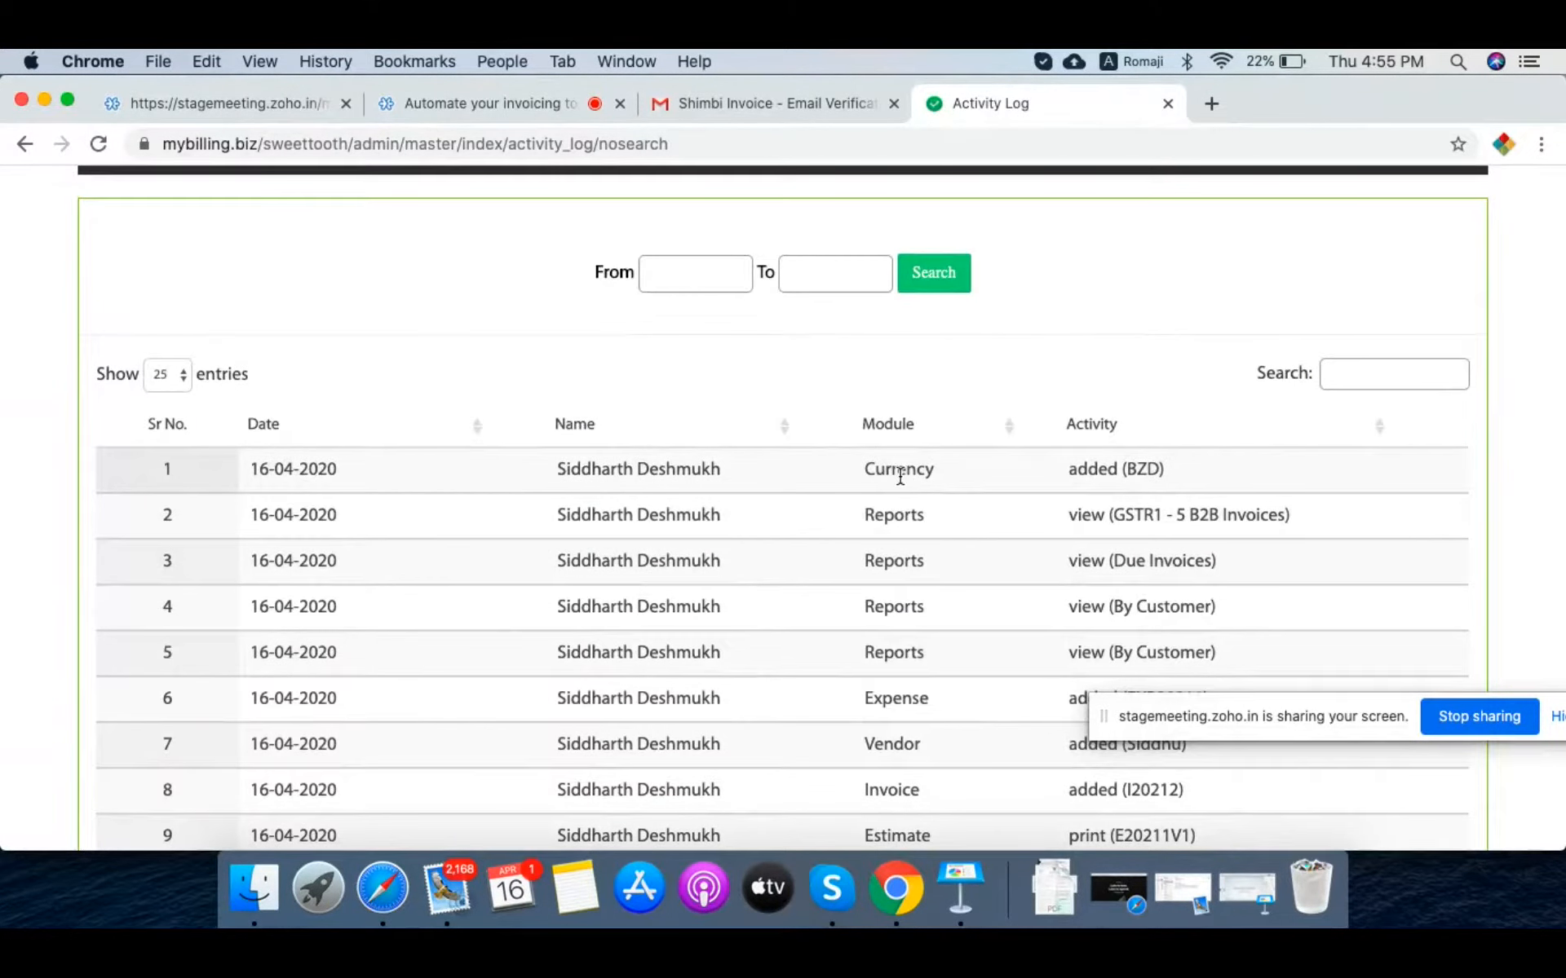
scroll(985, 598, "down", 10)
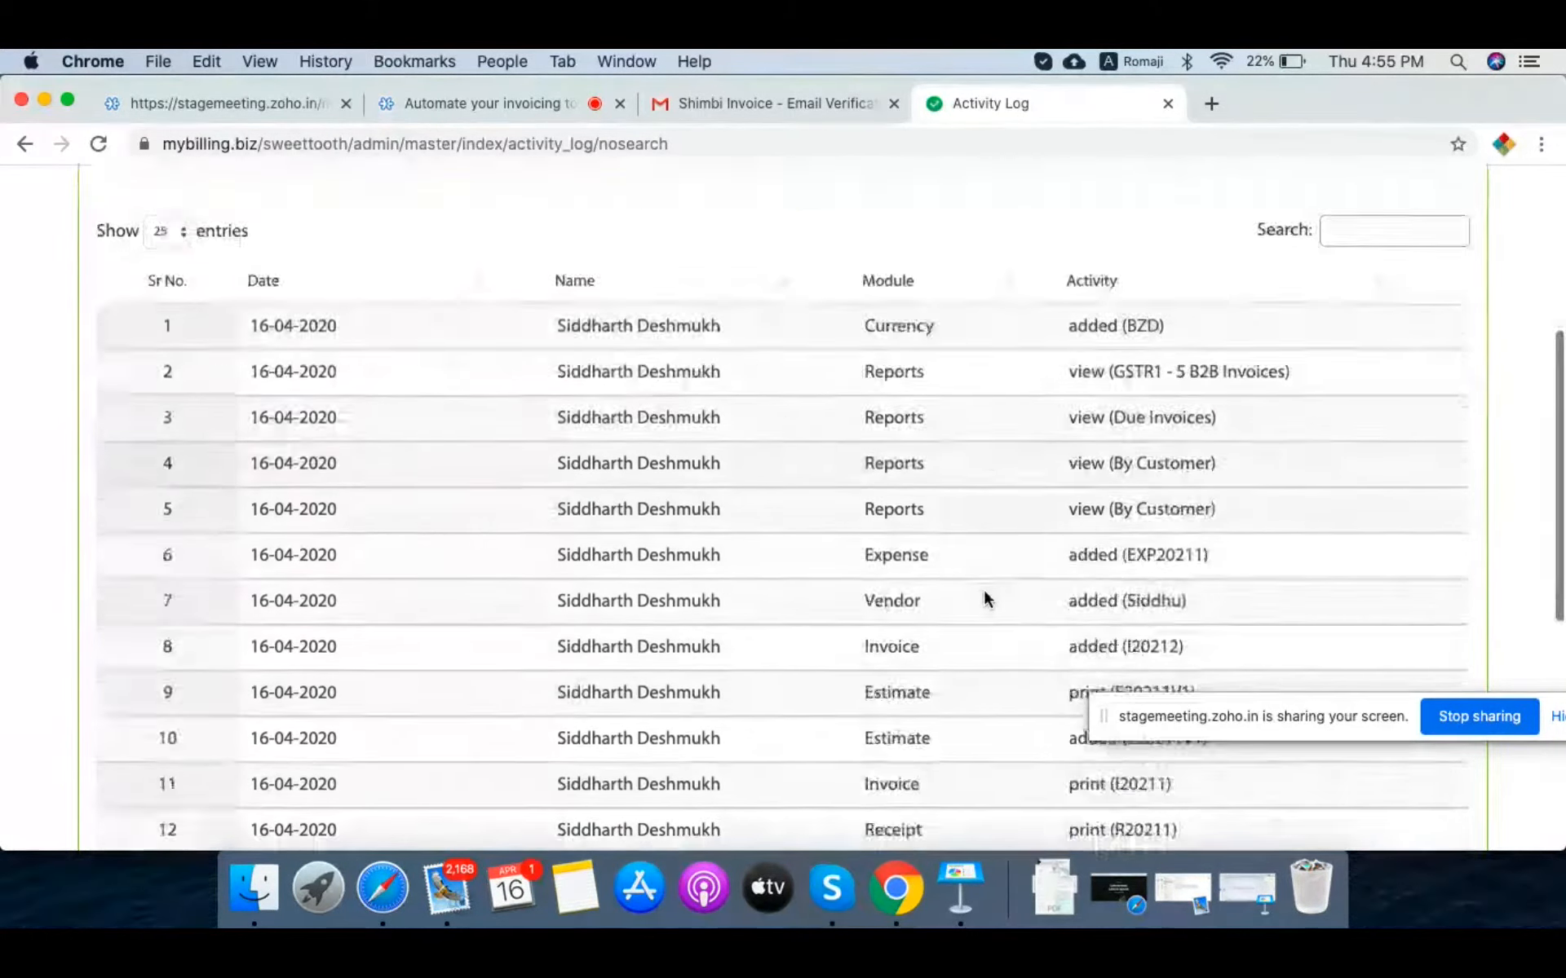
scroll(985, 598, "up", 12)
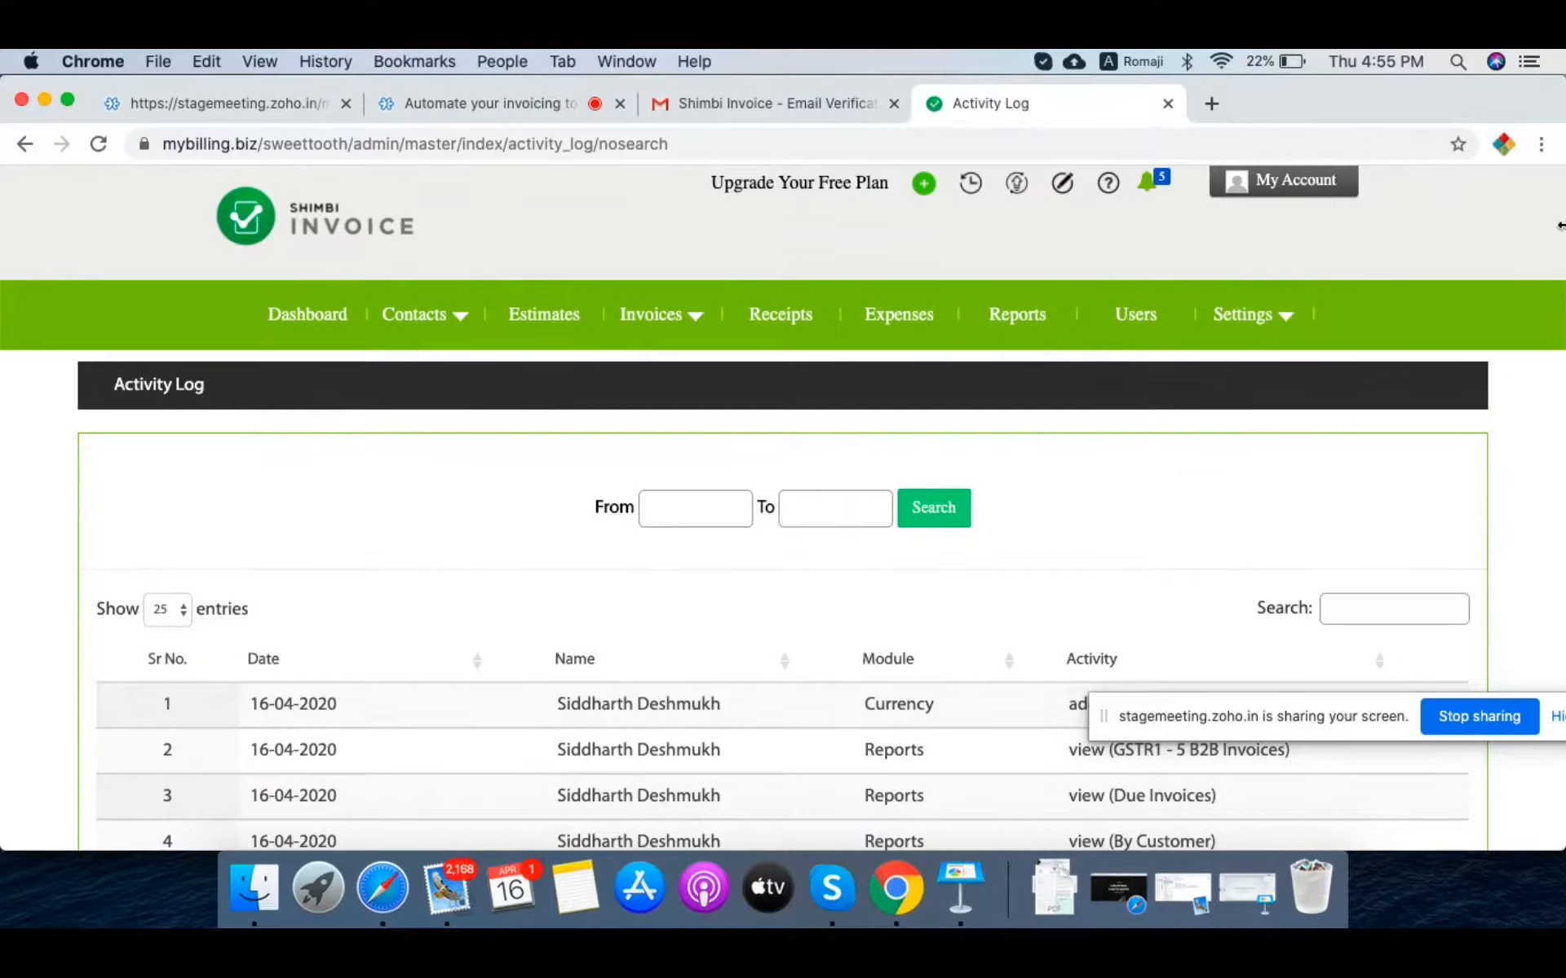
left_click(1282, 333)
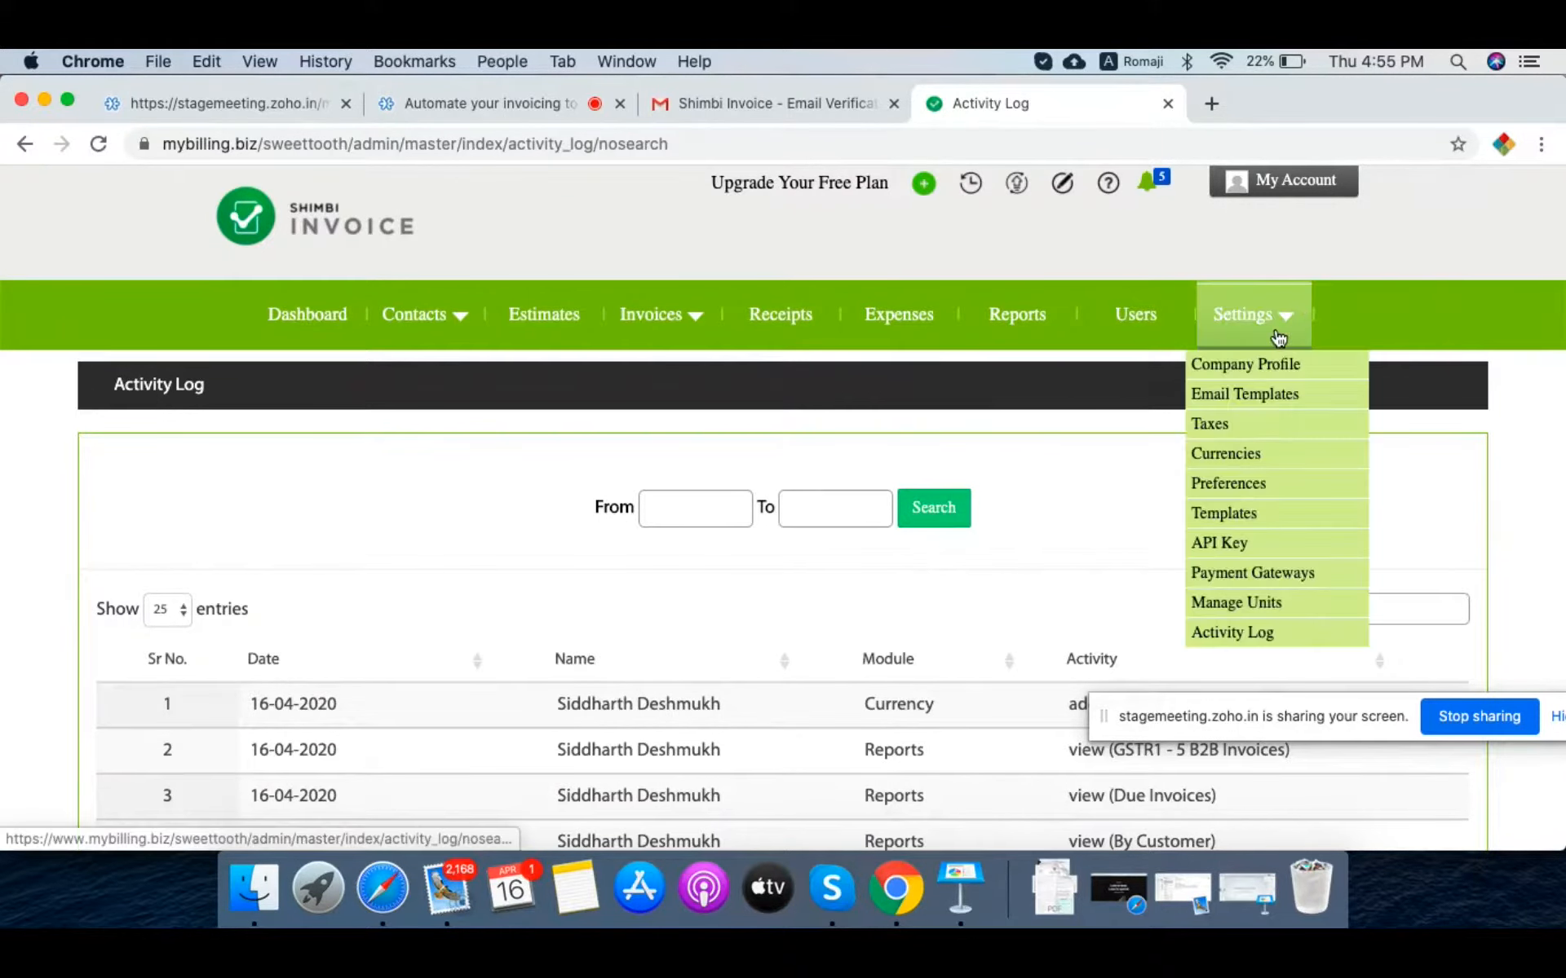
Step: View the Users list, then switch to the account Preferences page from Settings
left_click(1136, 325)
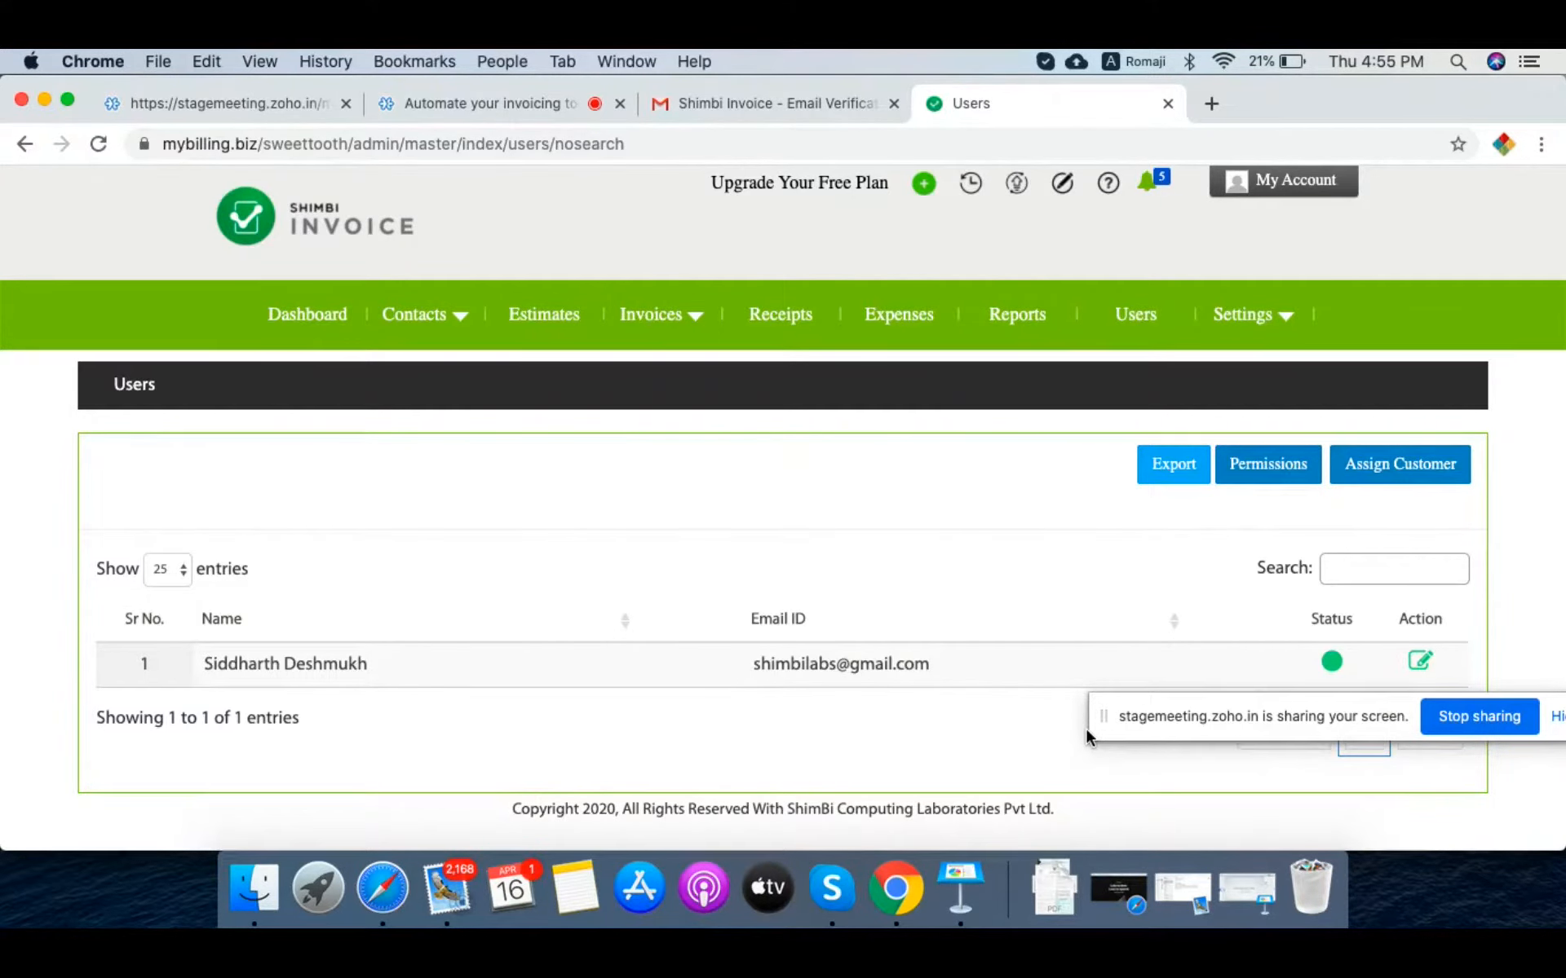
left_click(1274, 312)
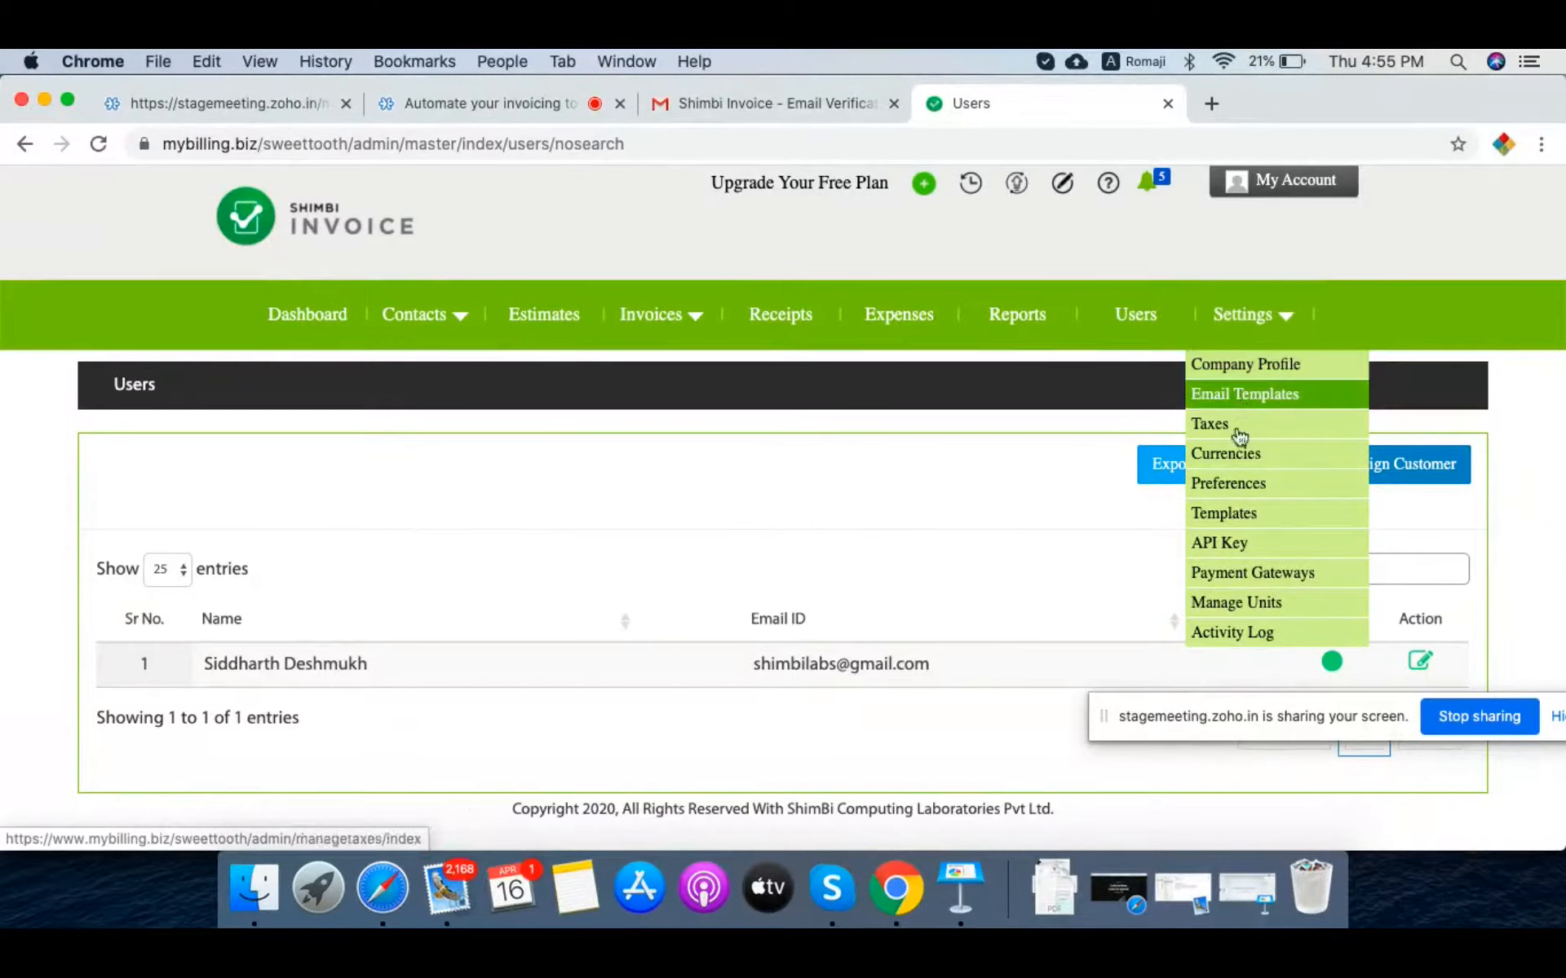
left_click(1232, 486)
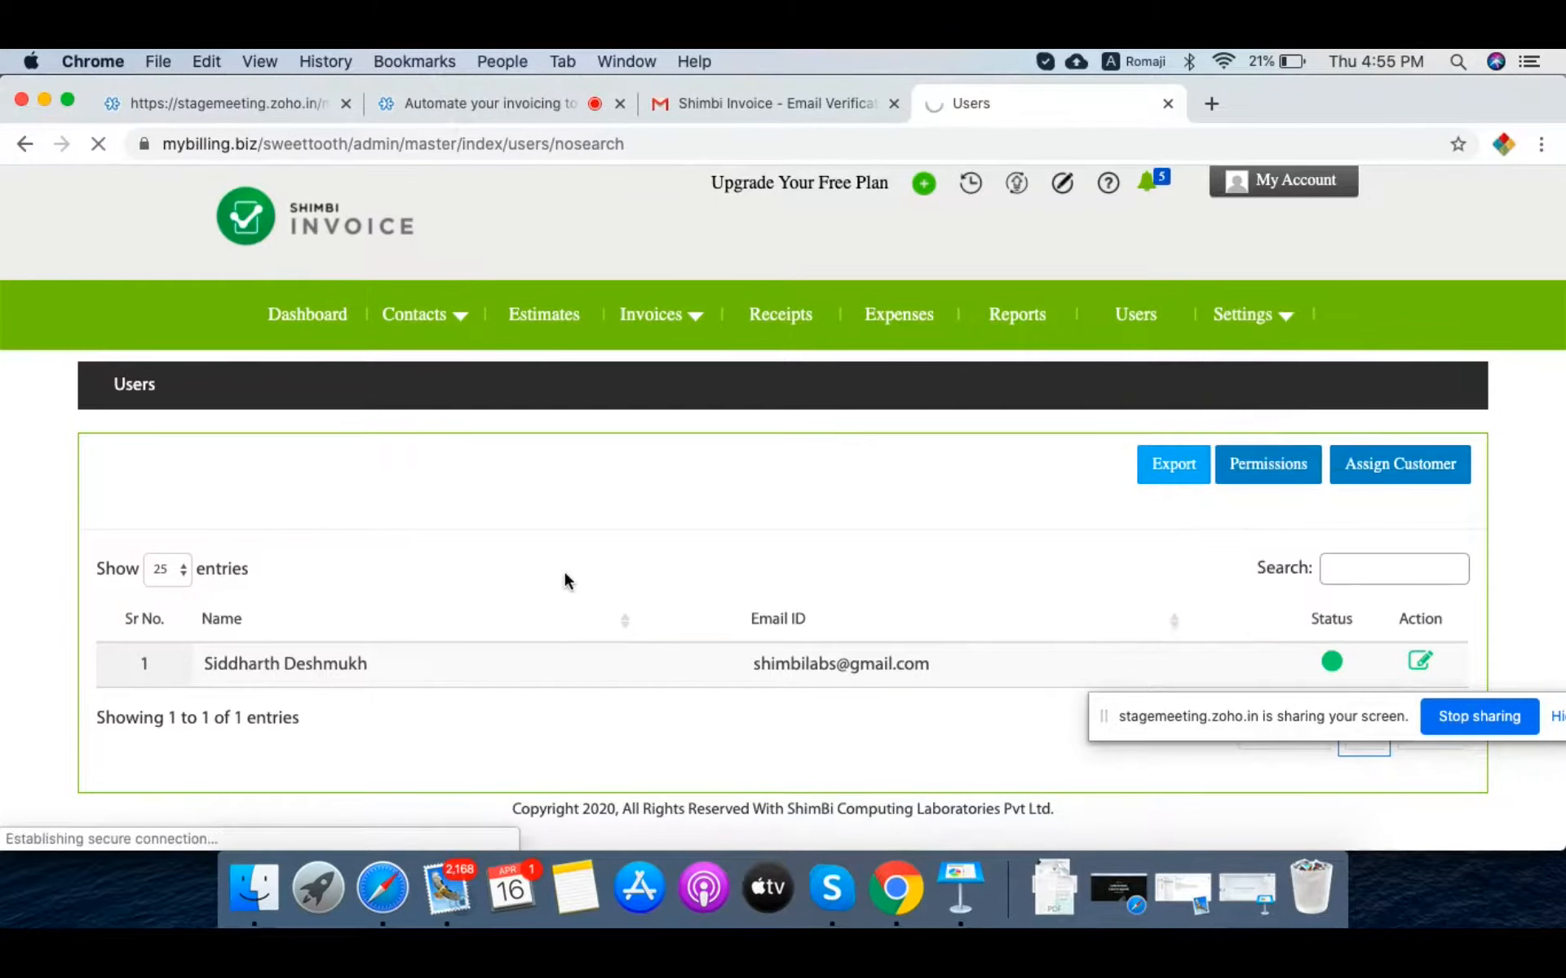
Step: Add invoice reminders 3, 1 and 0 days before the due date
scroll(566, 575, "down", 10)
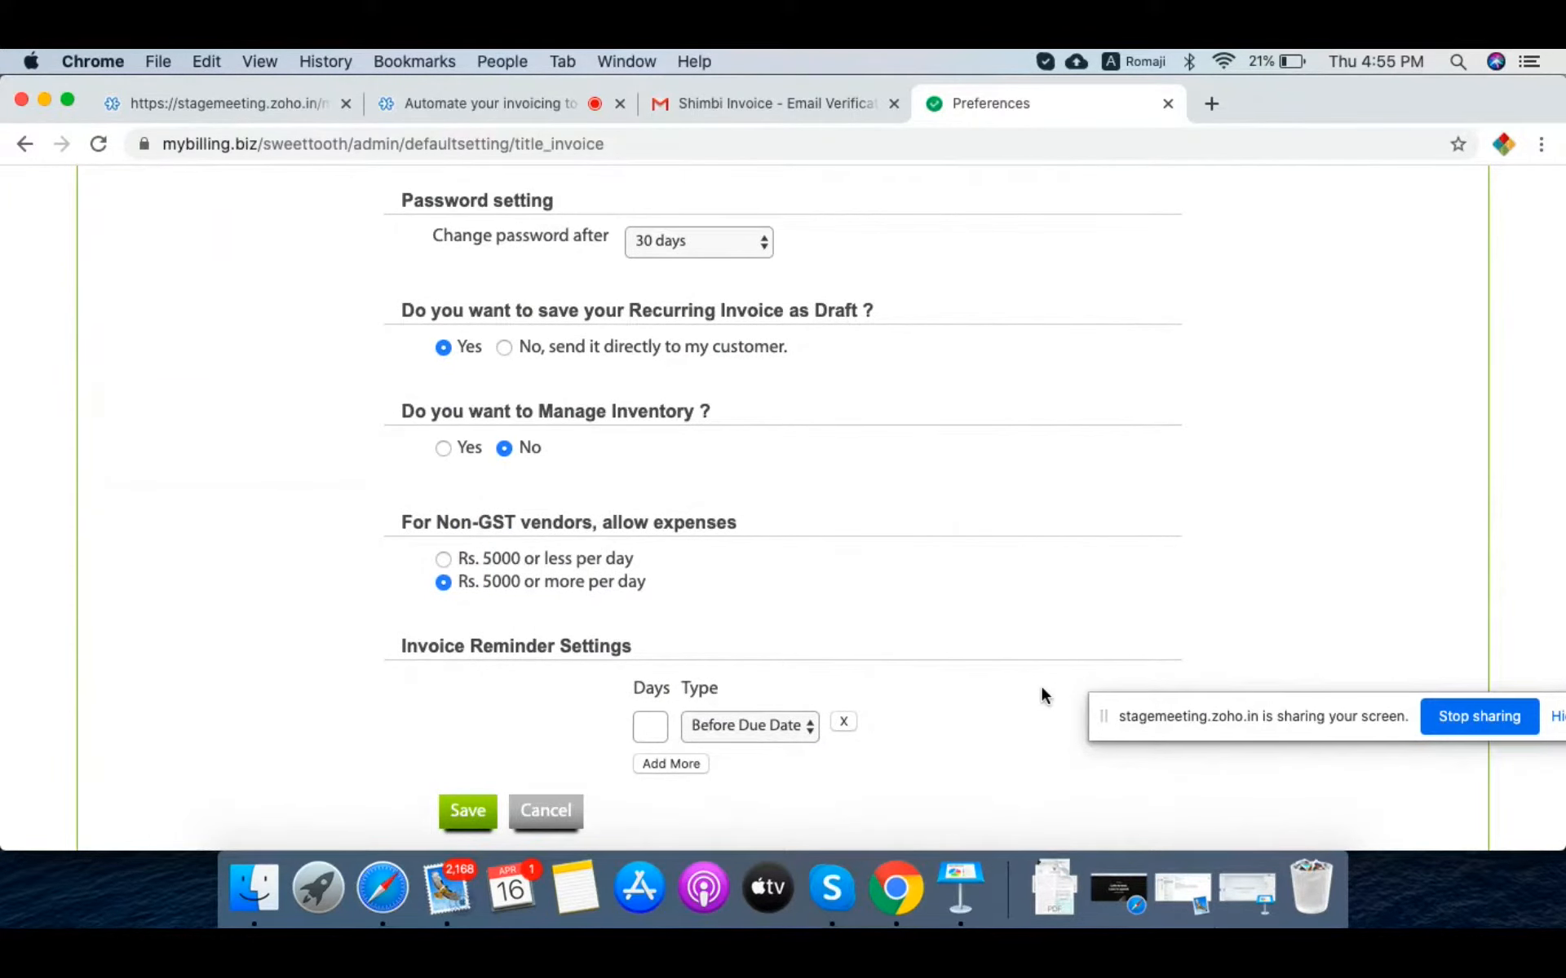
scroll(995, 758, "down", 2)
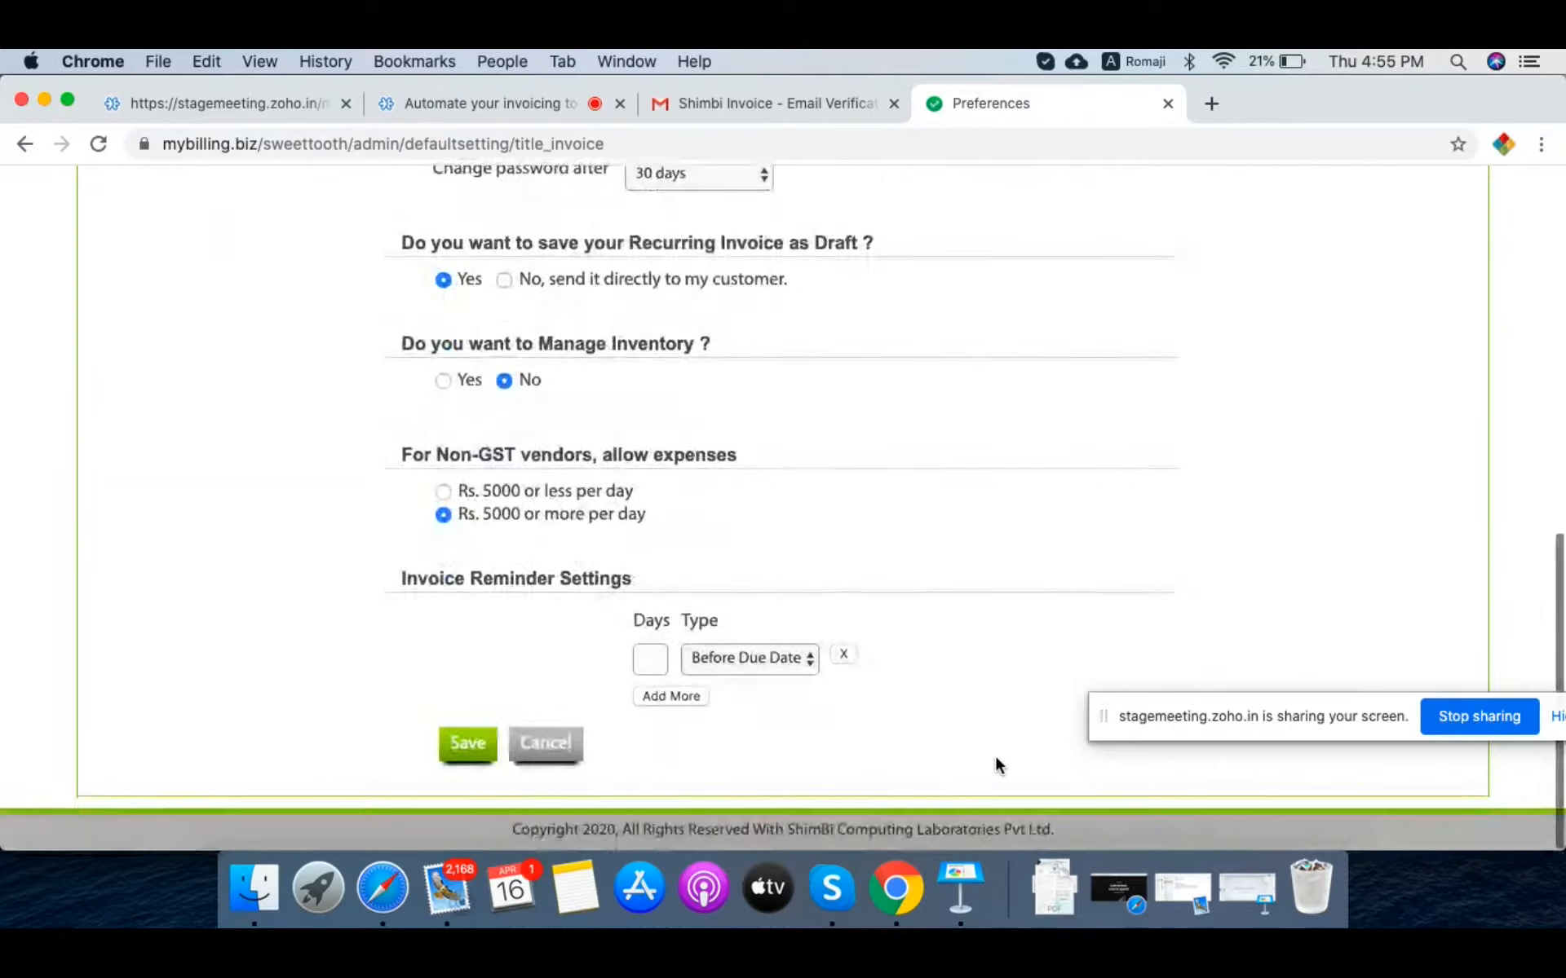
left_click(644, 661)
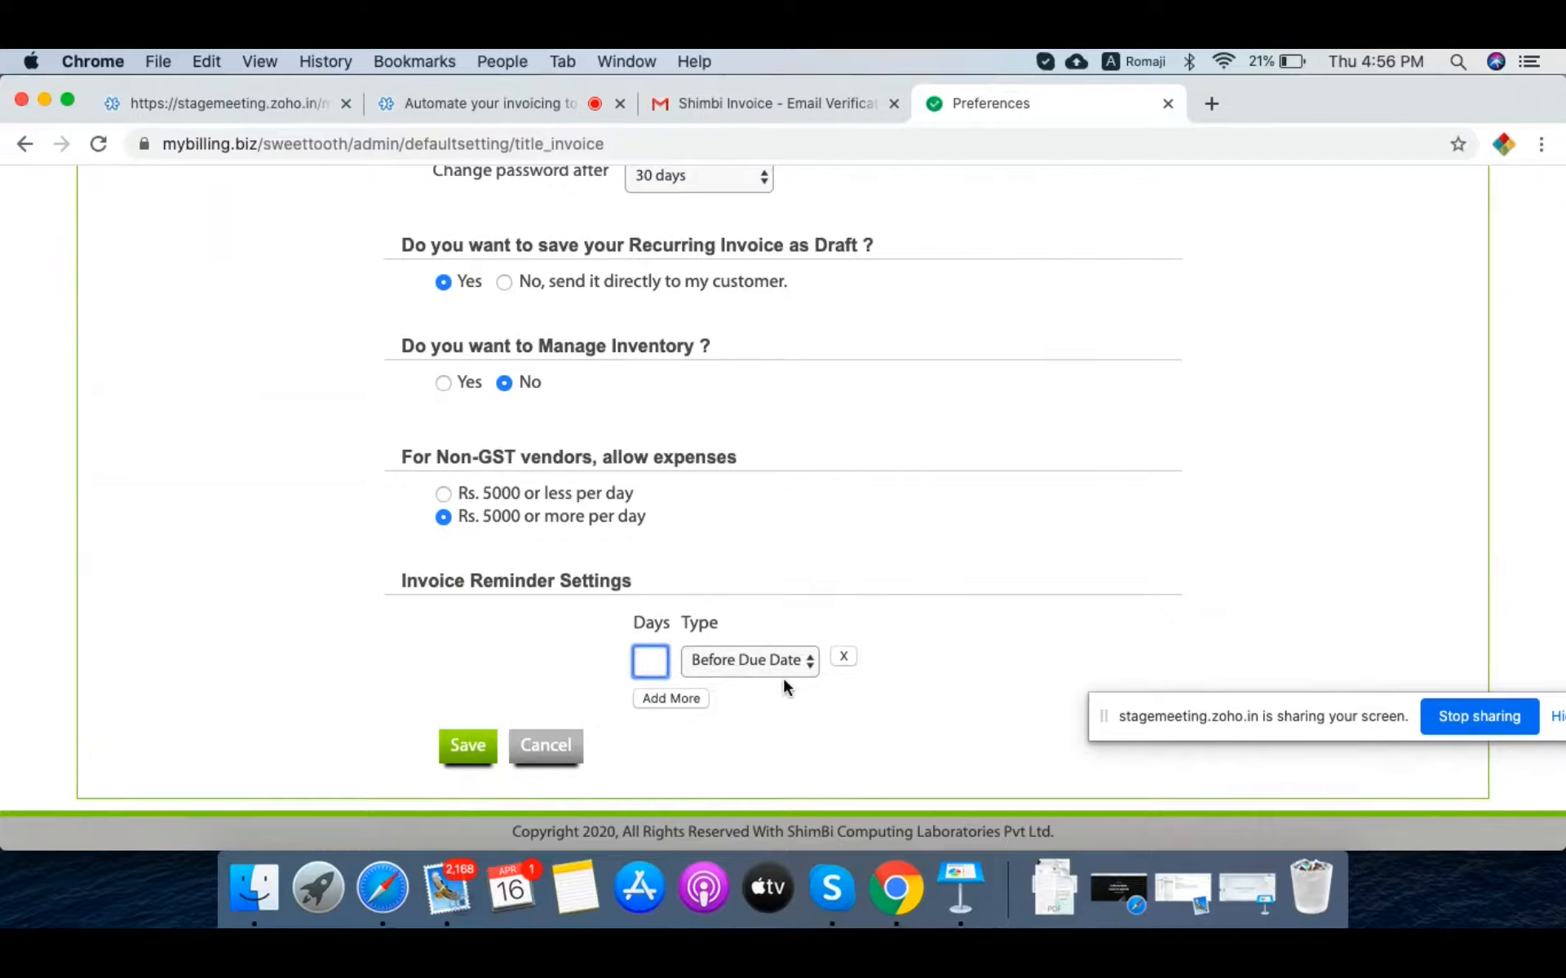
type("1")
key("BackSpace")
type("3")
left_click(676, 698)
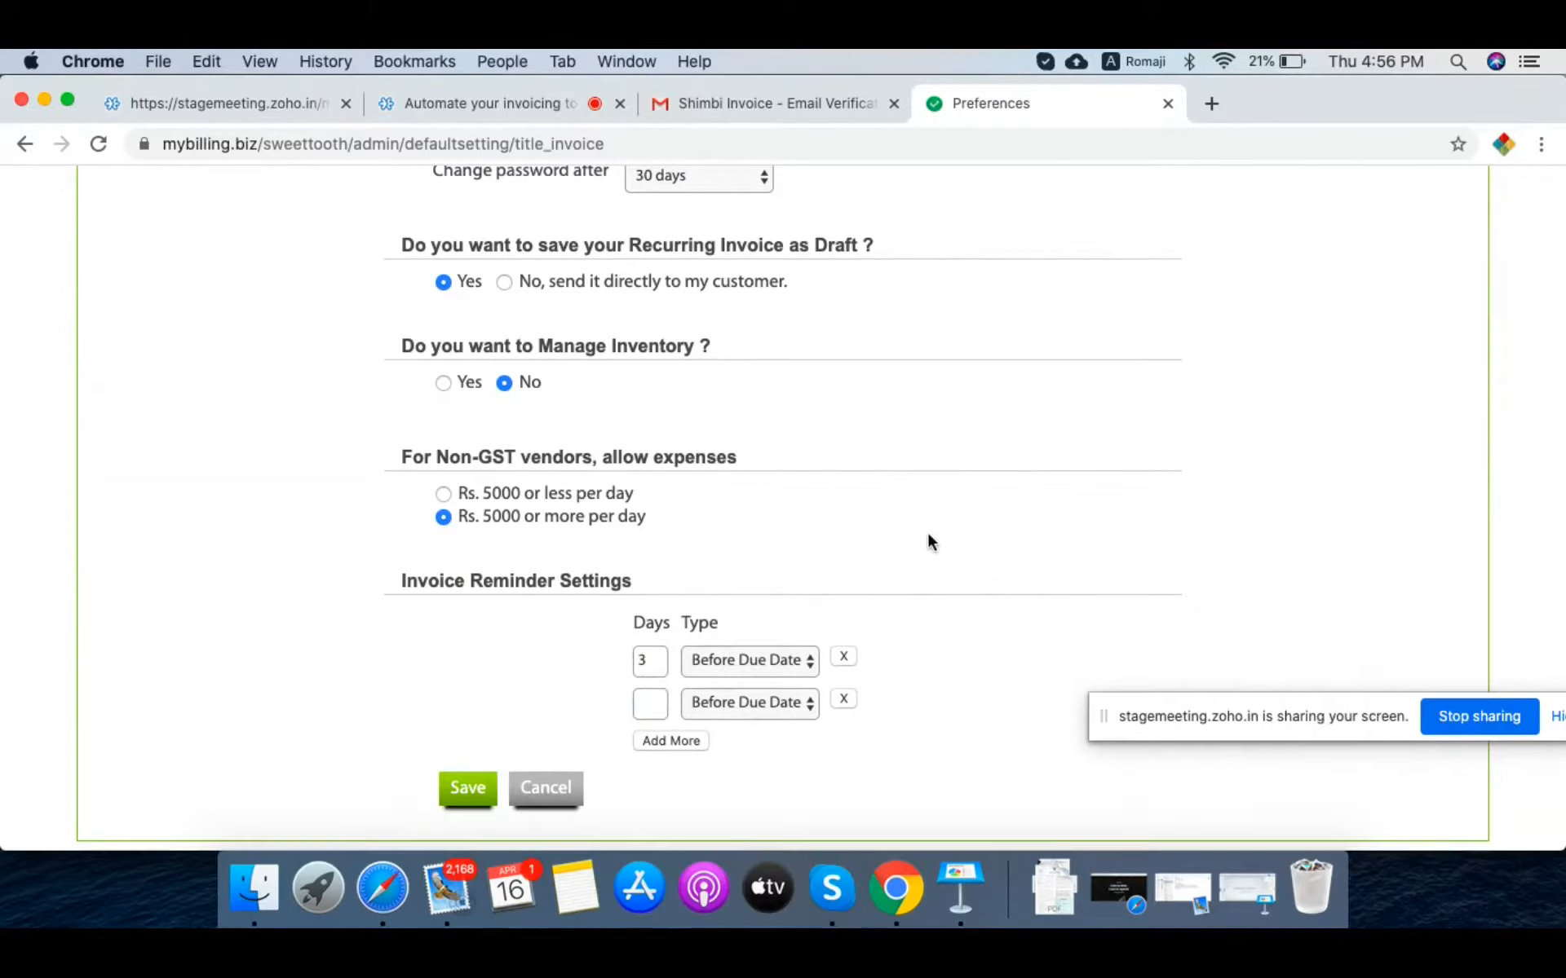
left_click(650, 707)
type("1")
left_click(672, 742)
scroll(672, 741, "down", 2)
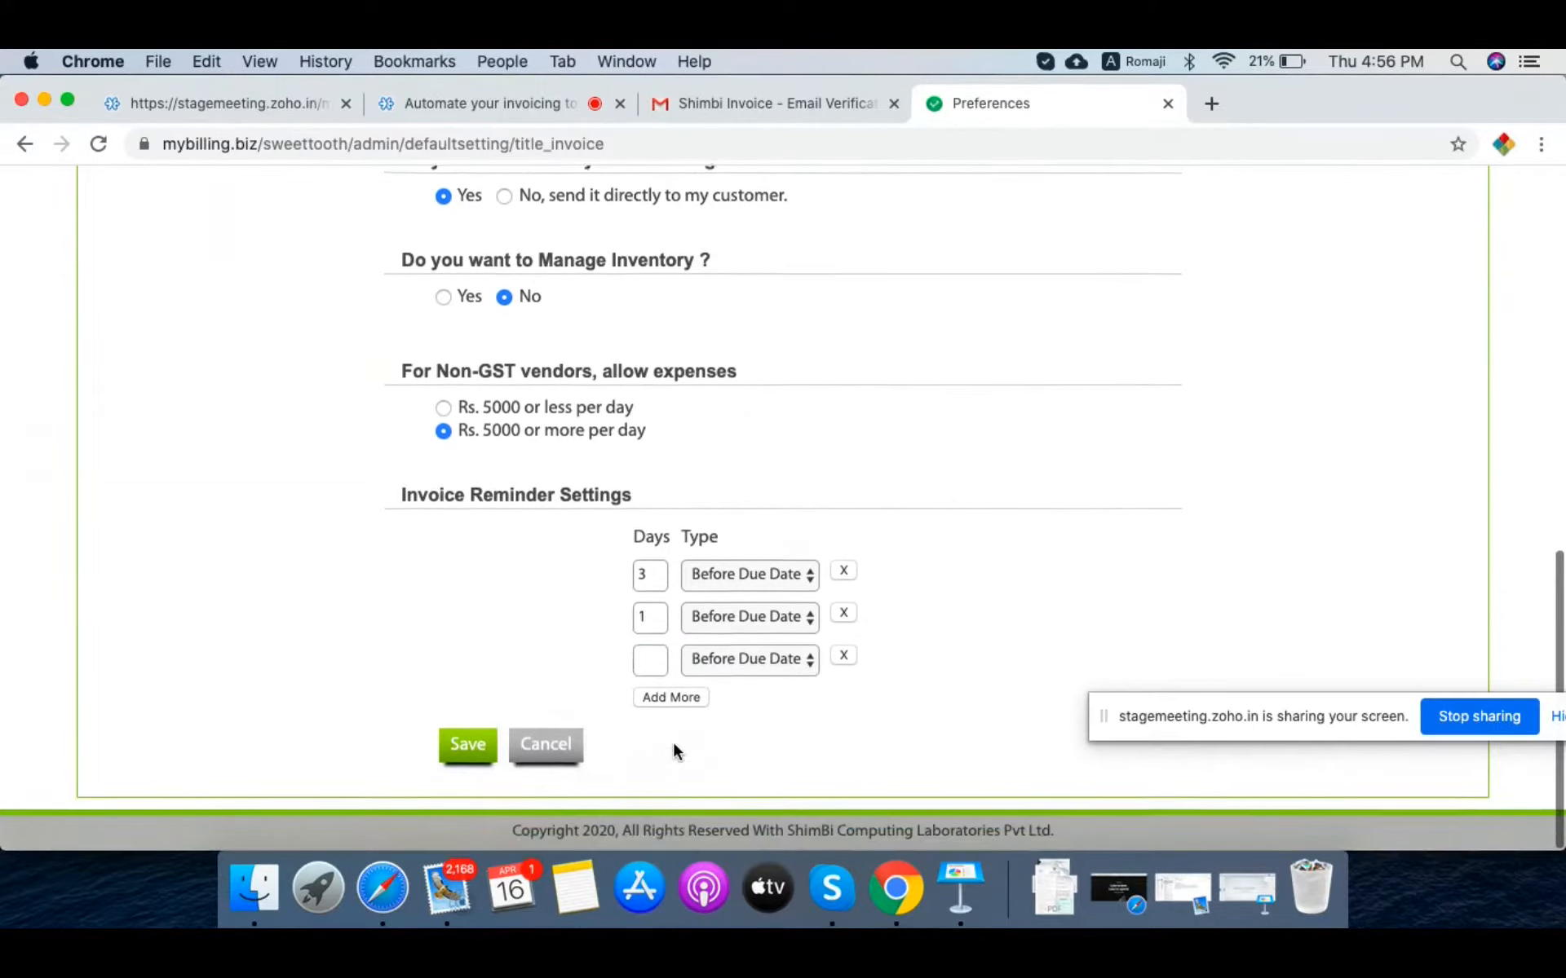
left_click(656, 662)
type("0")
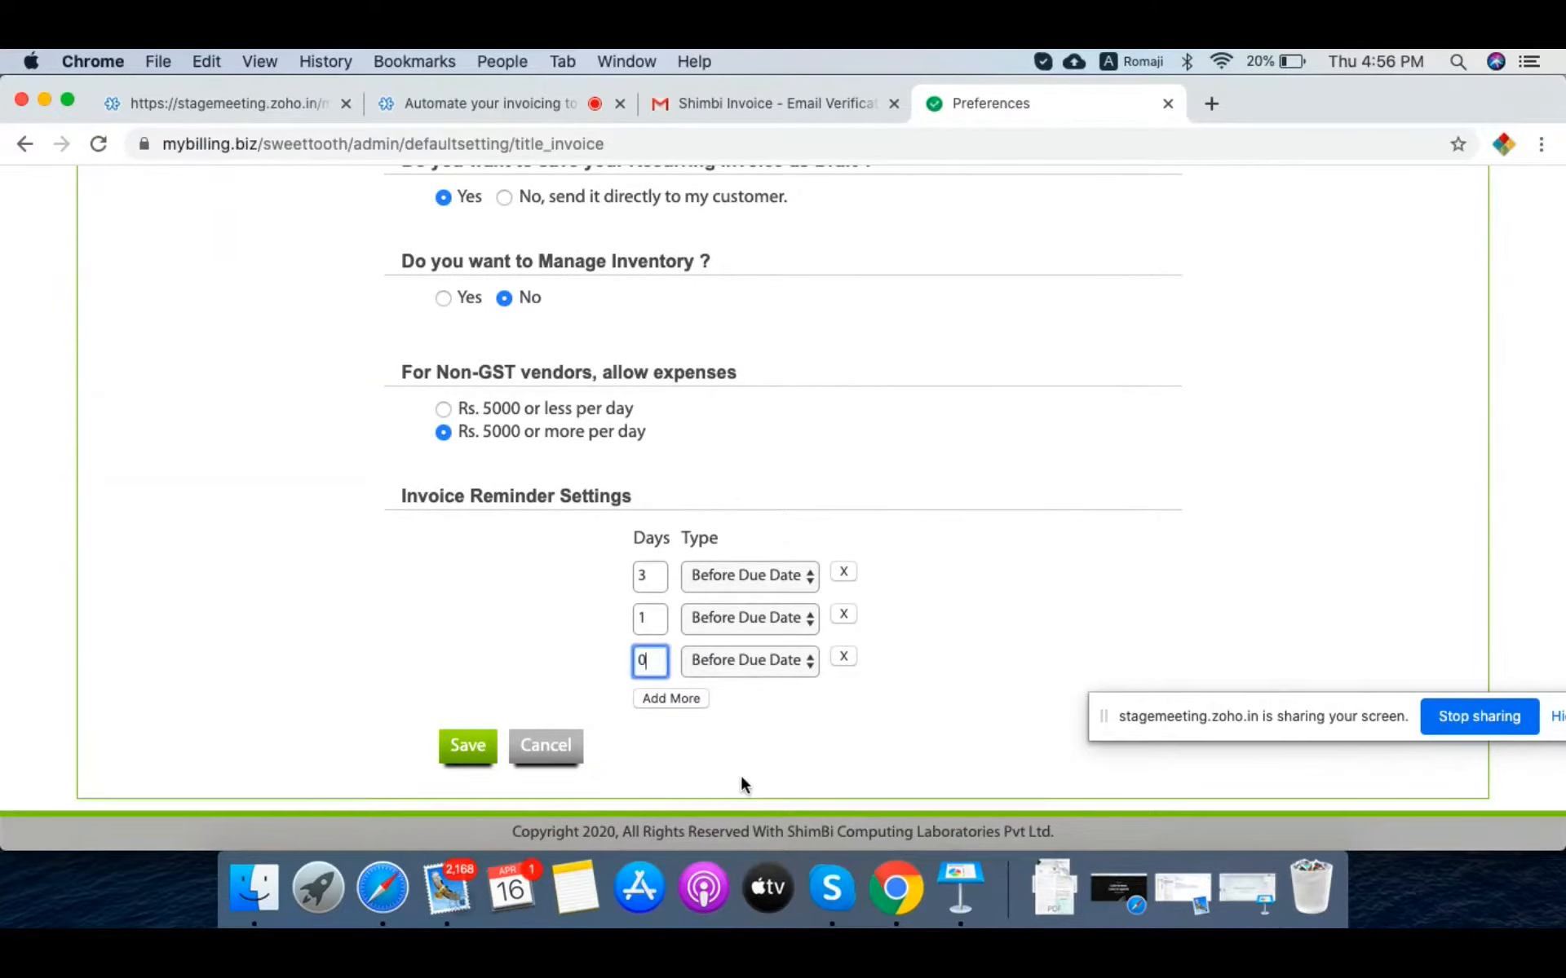
Step: Add a fourth reminder sent 1 day after the due date
scroll(760, 716, "down", 1)
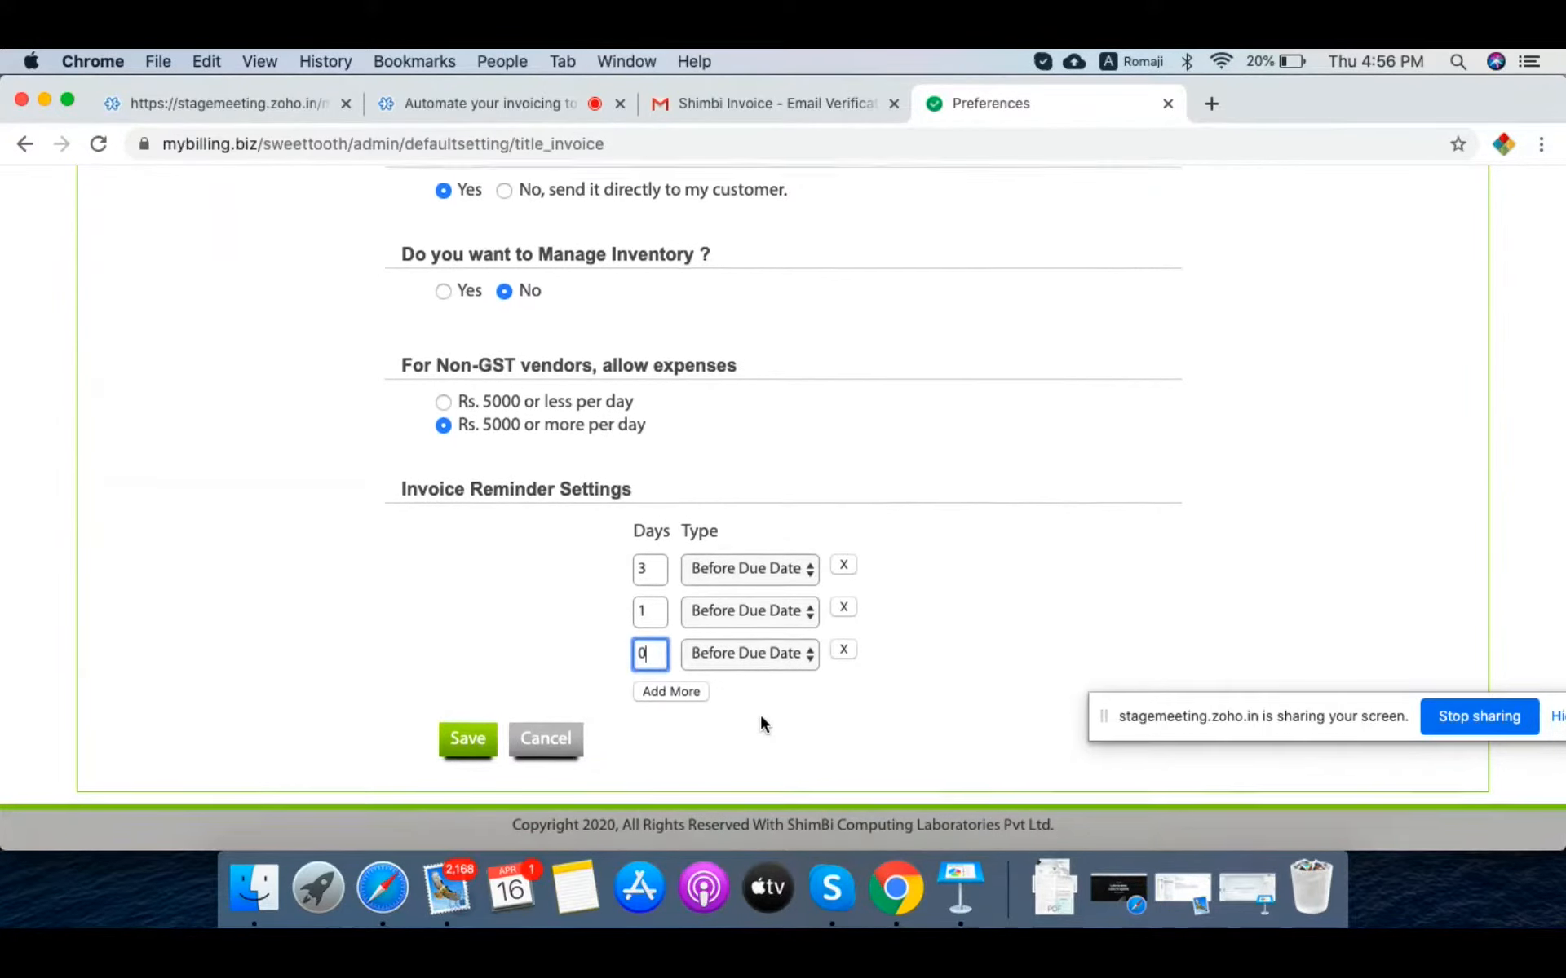
left_click(687, 701)
scroll(751, 615, "down", 2)
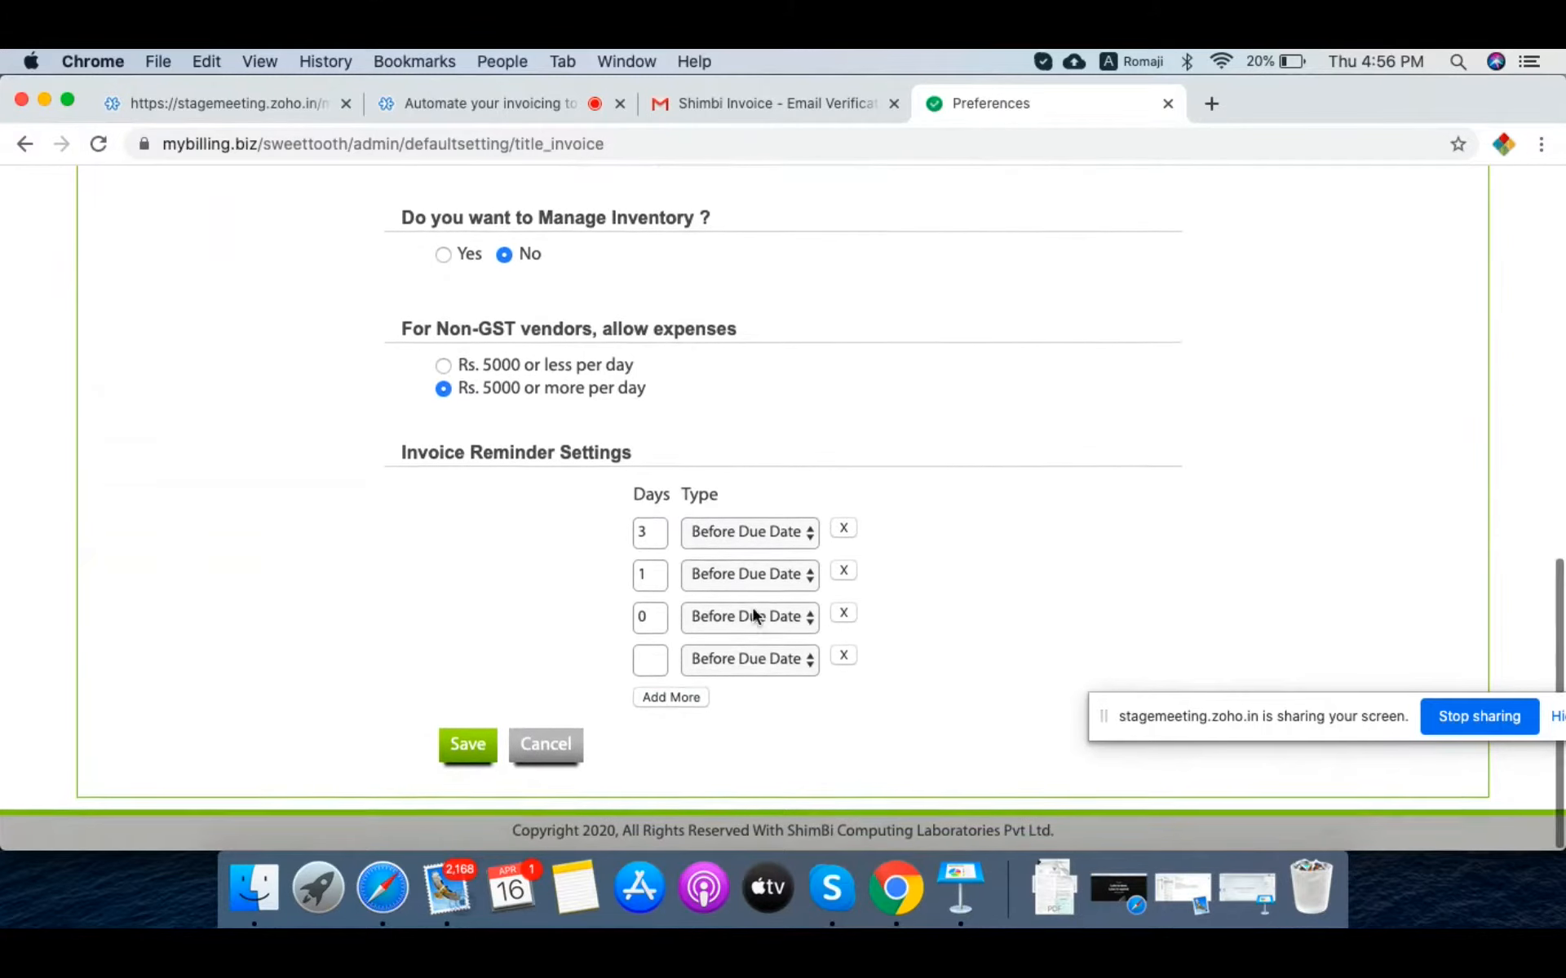
left_click(765, 657)
left_click(729, 680)
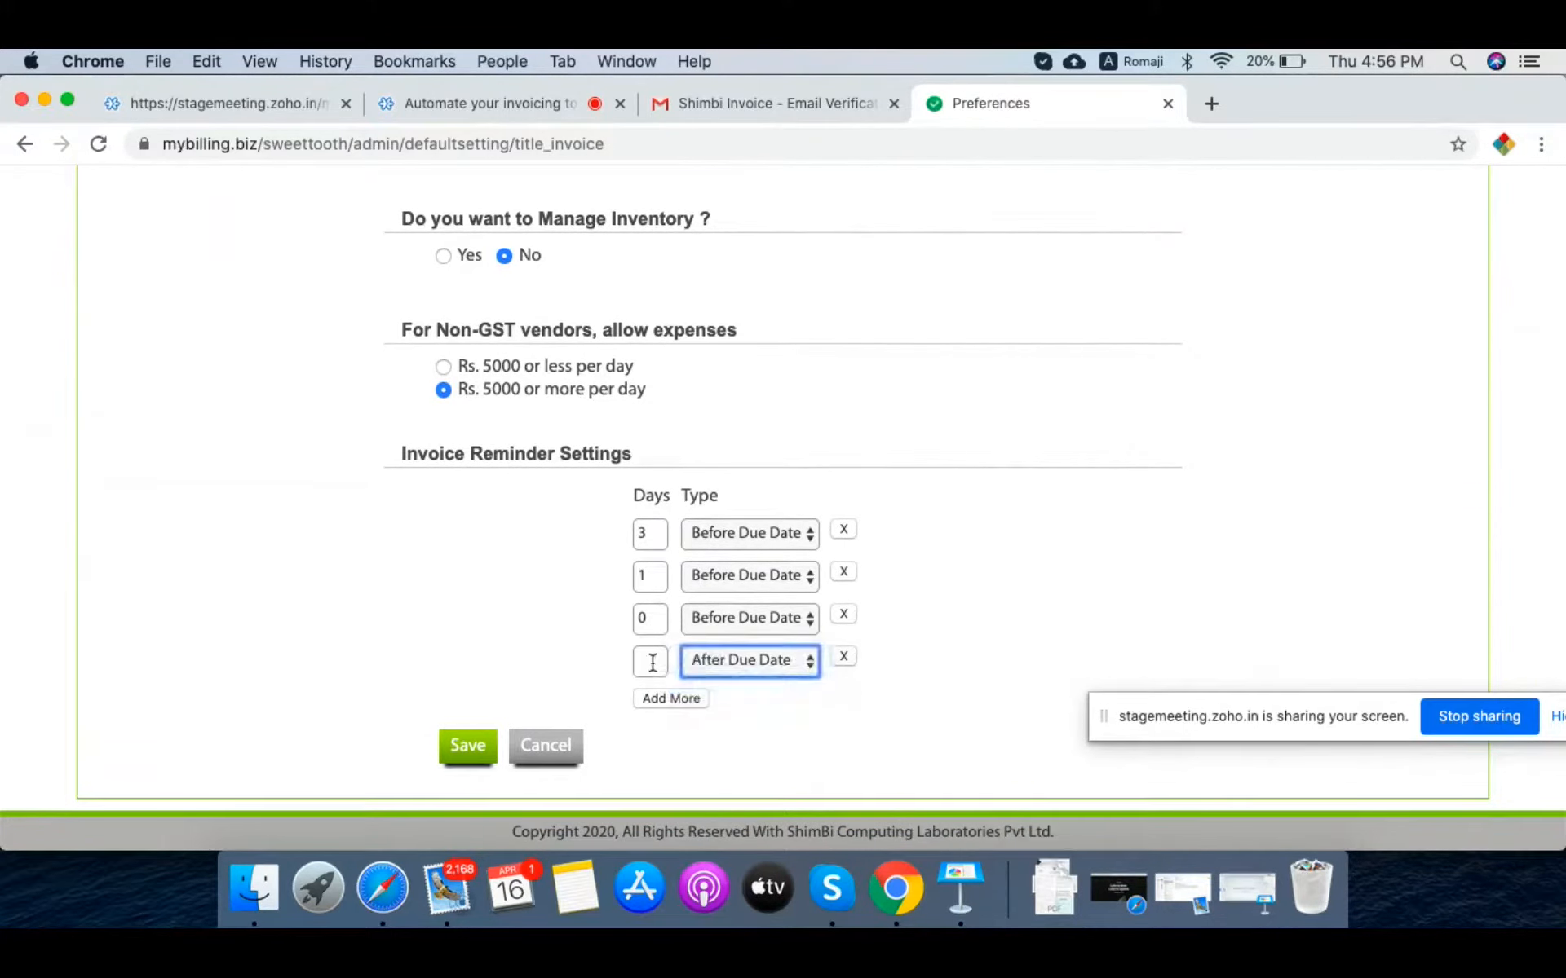
key("shift+Tab")
type("1")
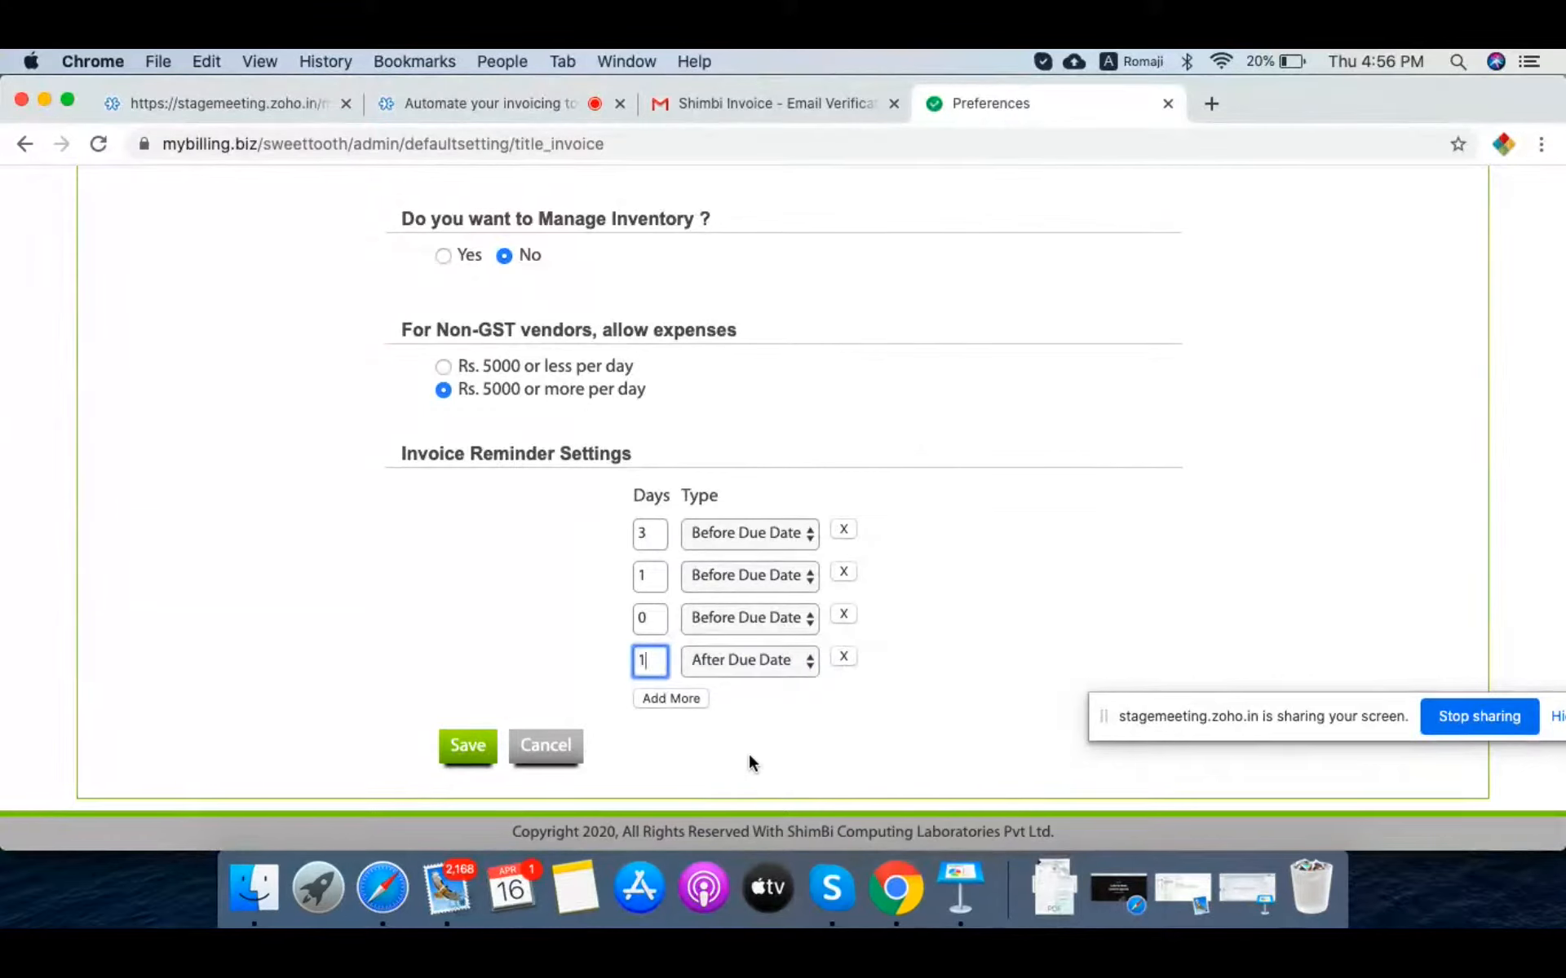
Step: Add a fifth reminder 3 days after the due date and save the reminder preferences
left_click(672, 701)
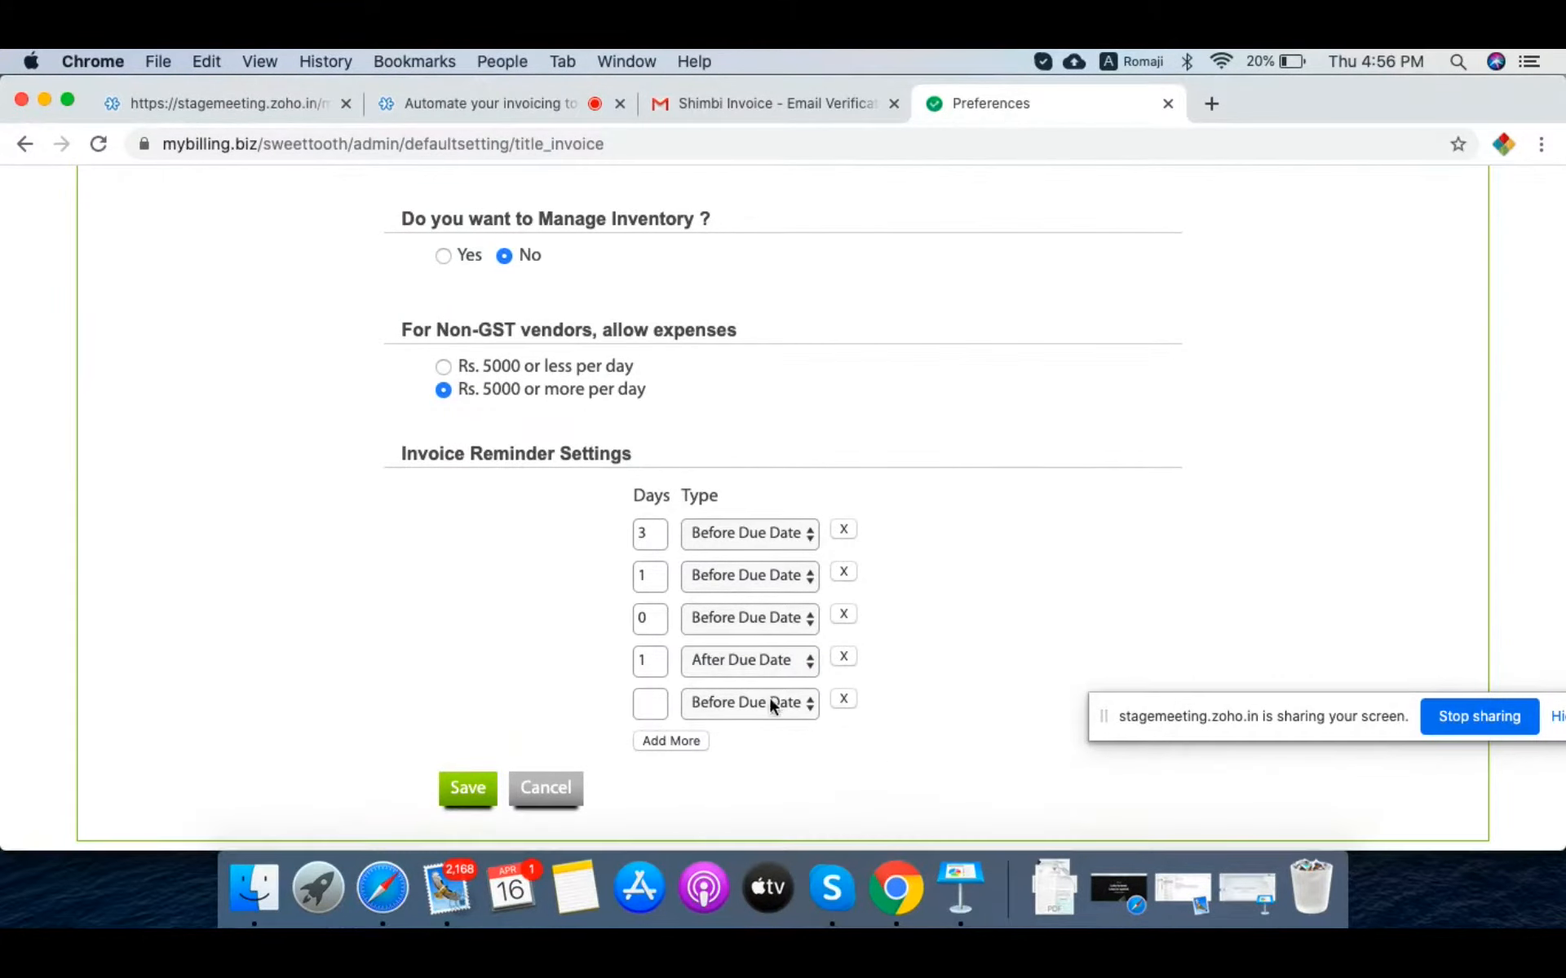
left_click(770, 697)
left_click(770, 724)
left_click(656, 701)
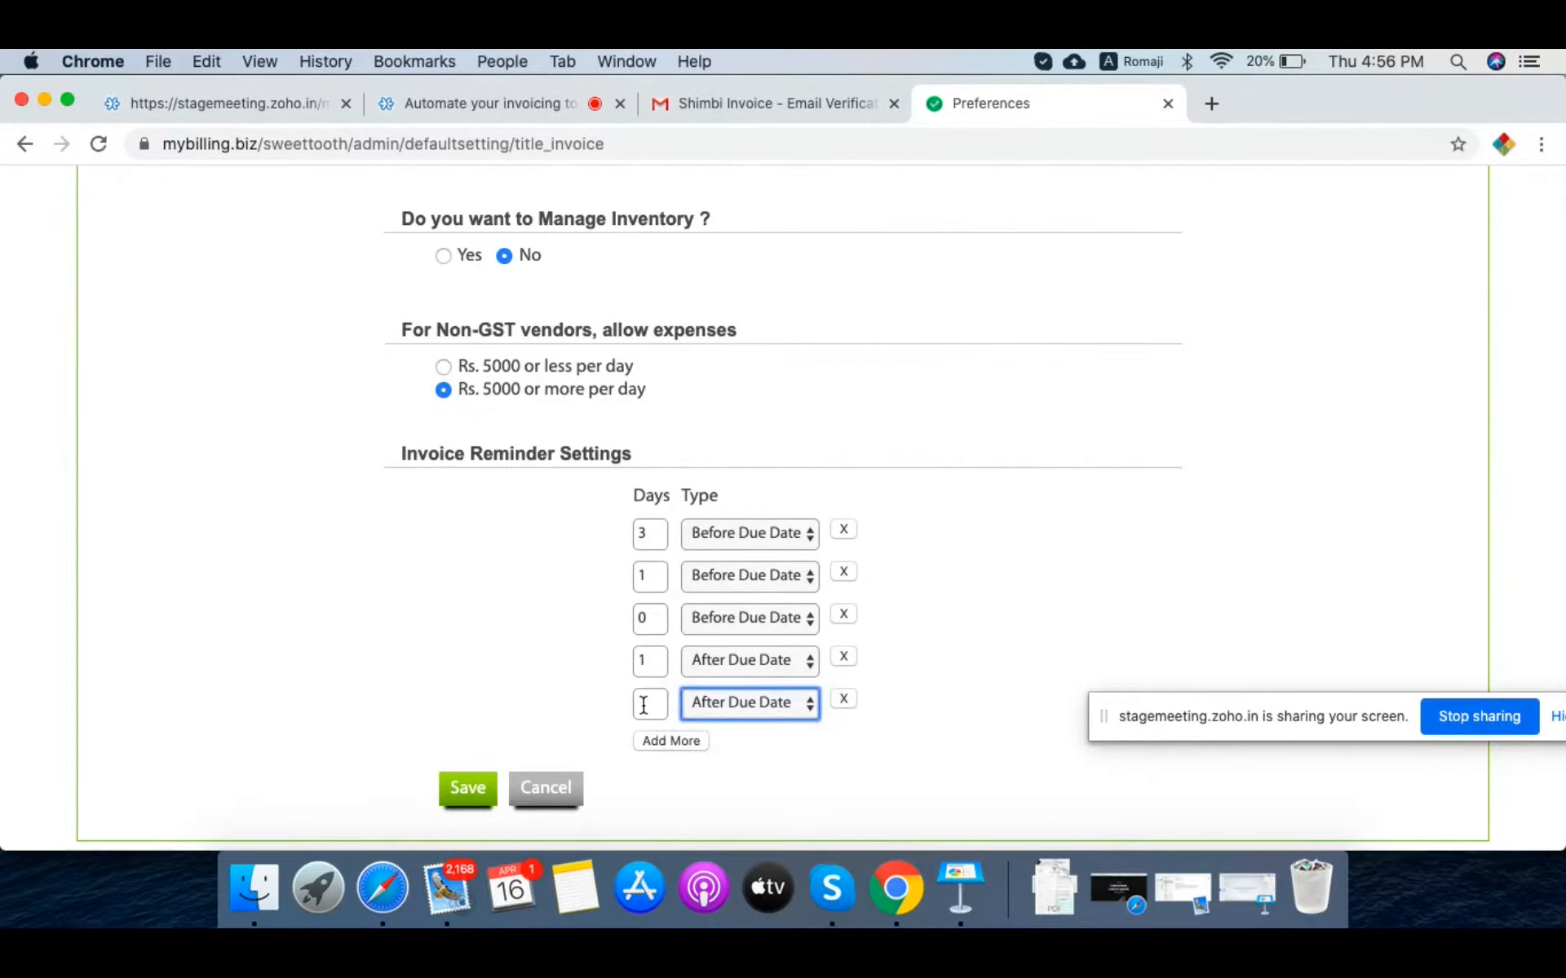
type("3")
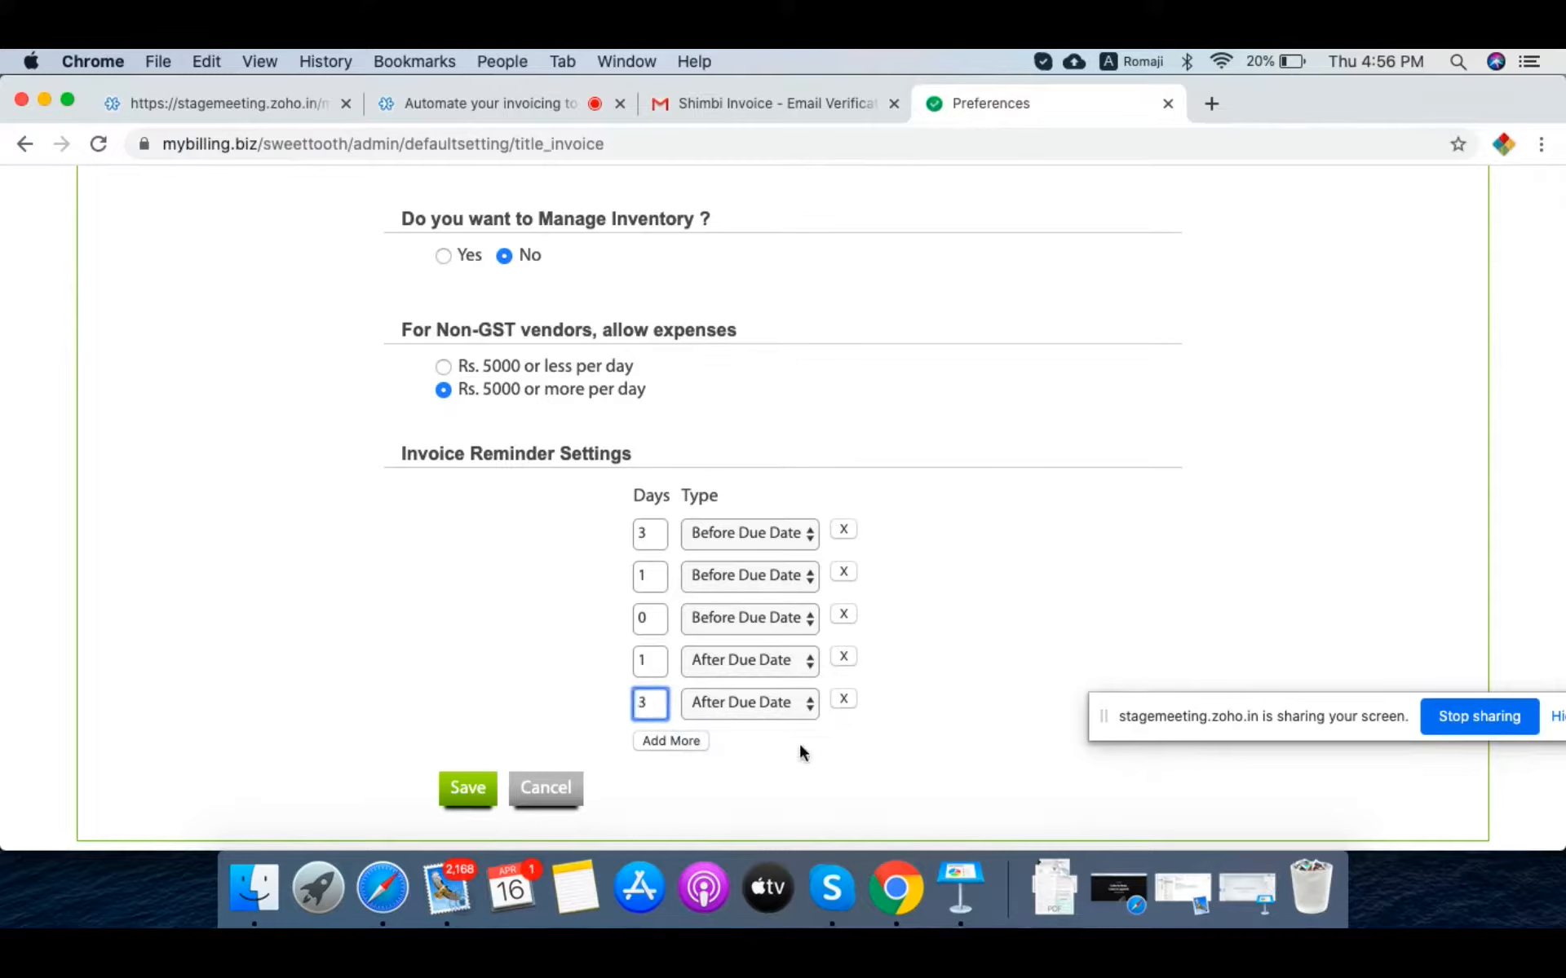
left_click(969, 700)
left_click(462, 789)
scroll(1060, 541, "up", 15)
mouse_move(1284, 318)
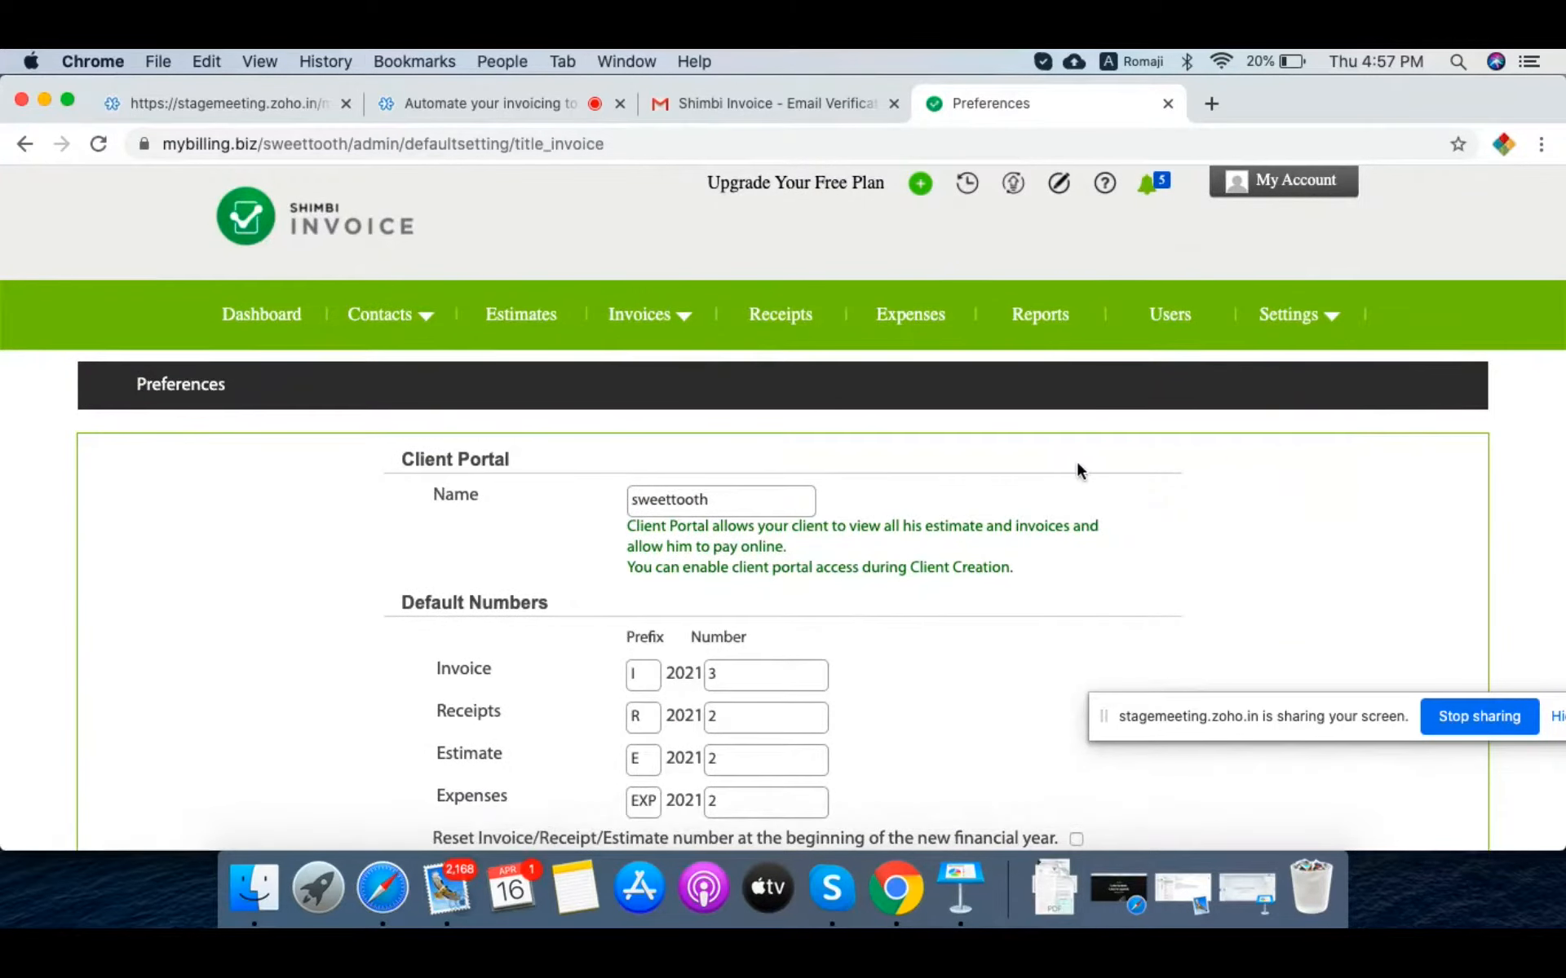
scroll(1075, 460, "down", 10)
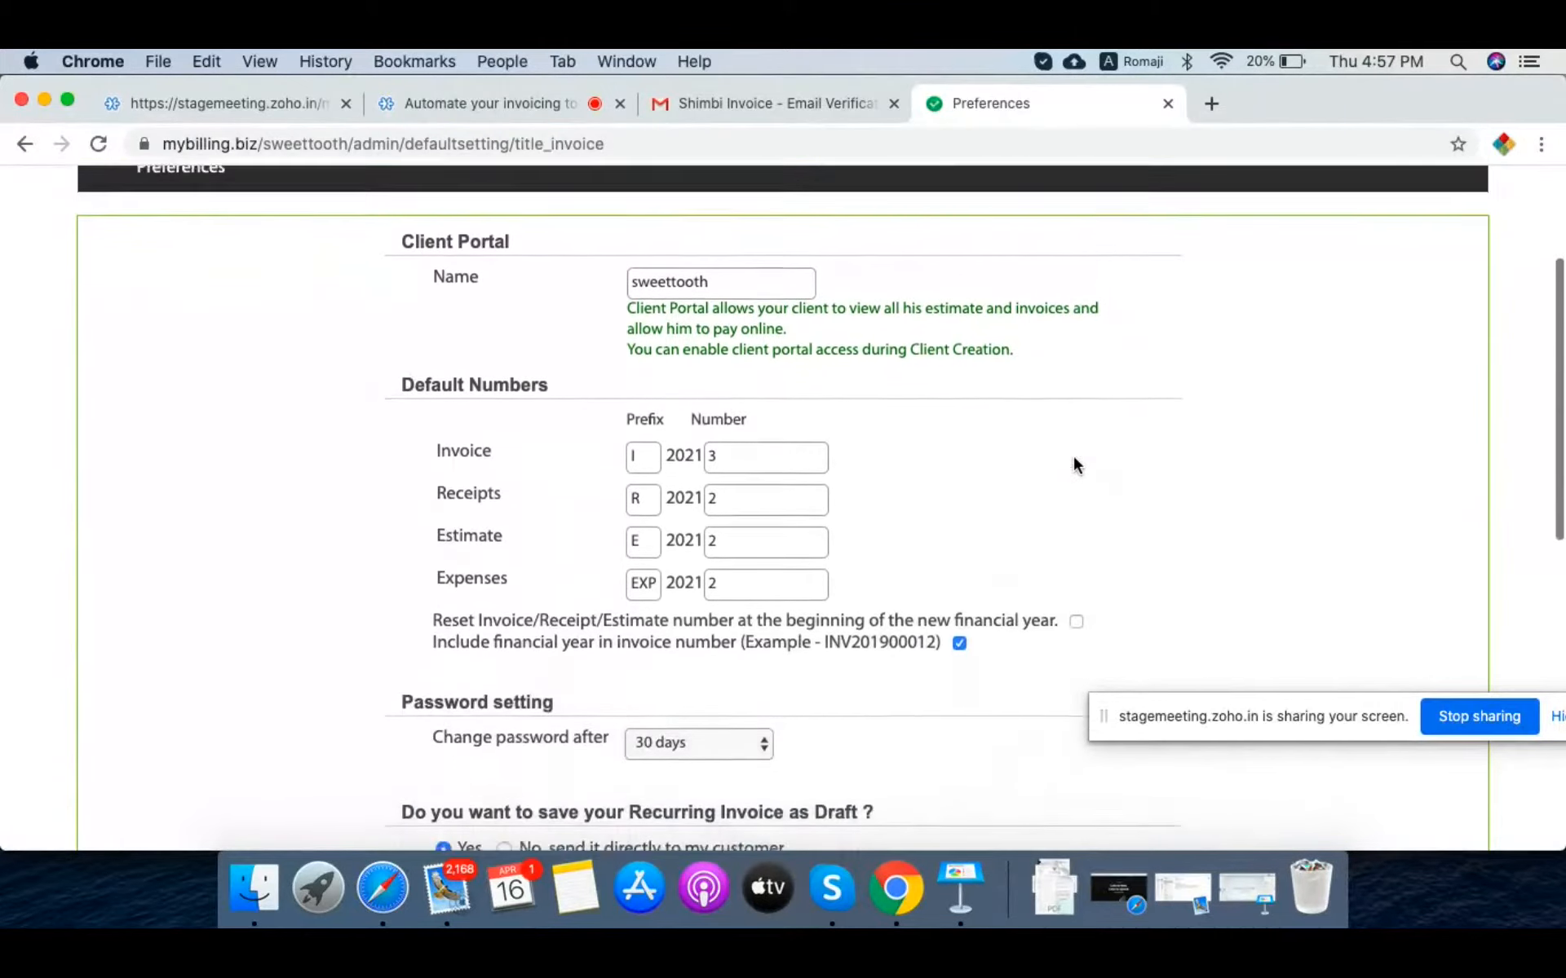
scroll(1074, 465, "down", 3)
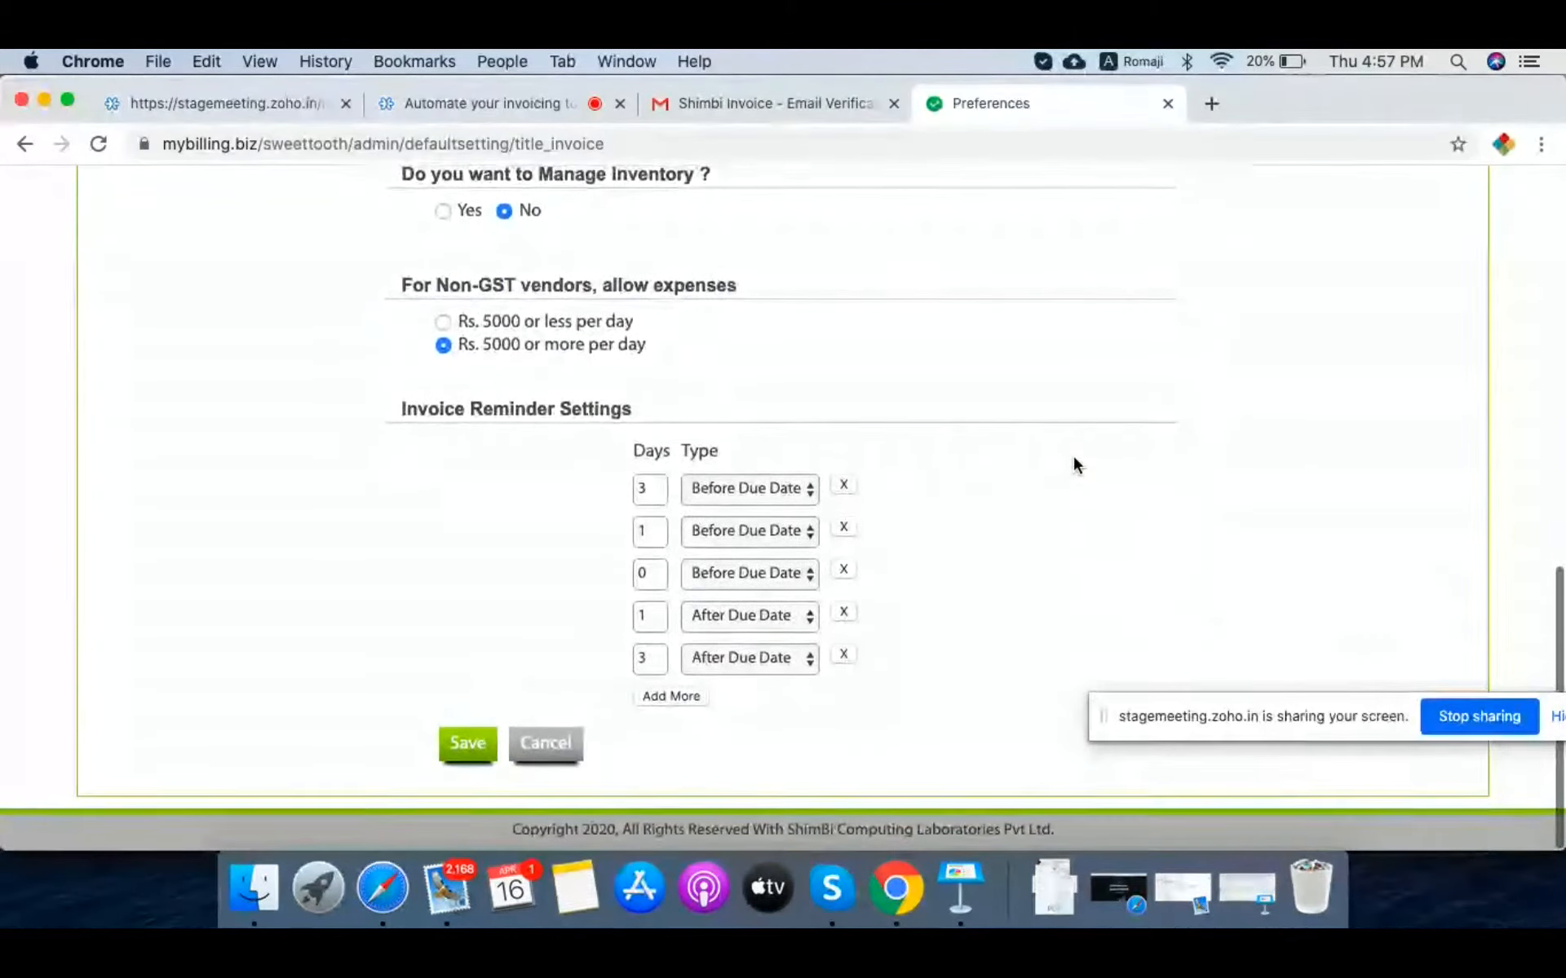
scroll(1073, 460, "up", 15)
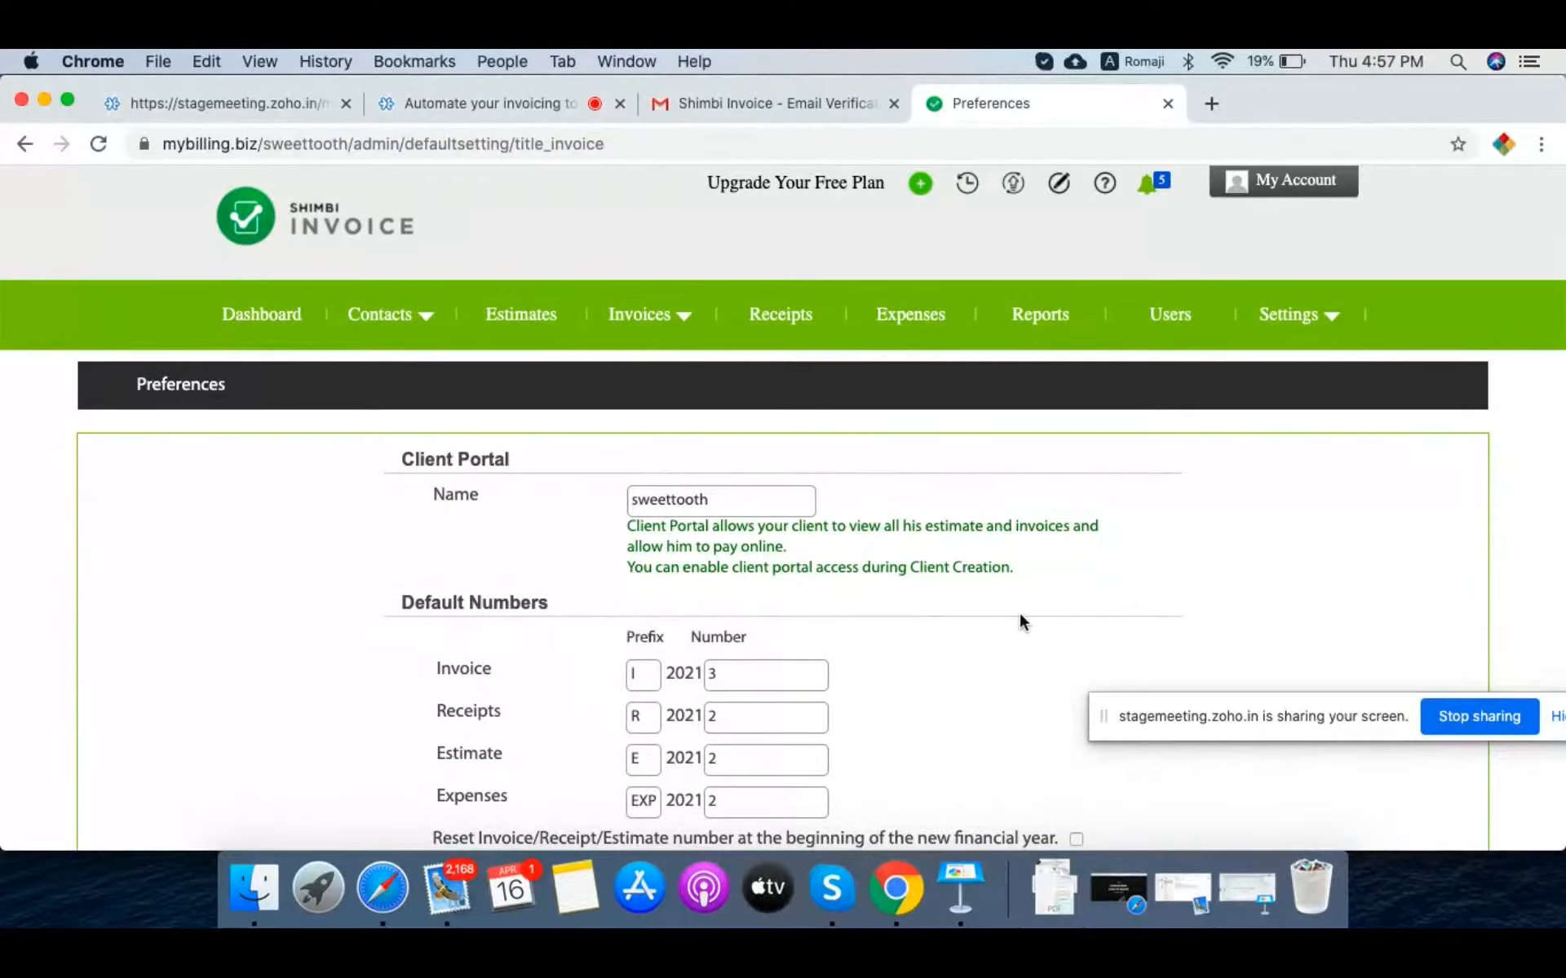
scroll(1023, 615, "down", 3)
Step: Confirm Overdue Invoices is empty, then return to the Dashboard showing INR 5,320.00 due
scroll(944, 563, "up", 3)
mouse_move(644, 322)
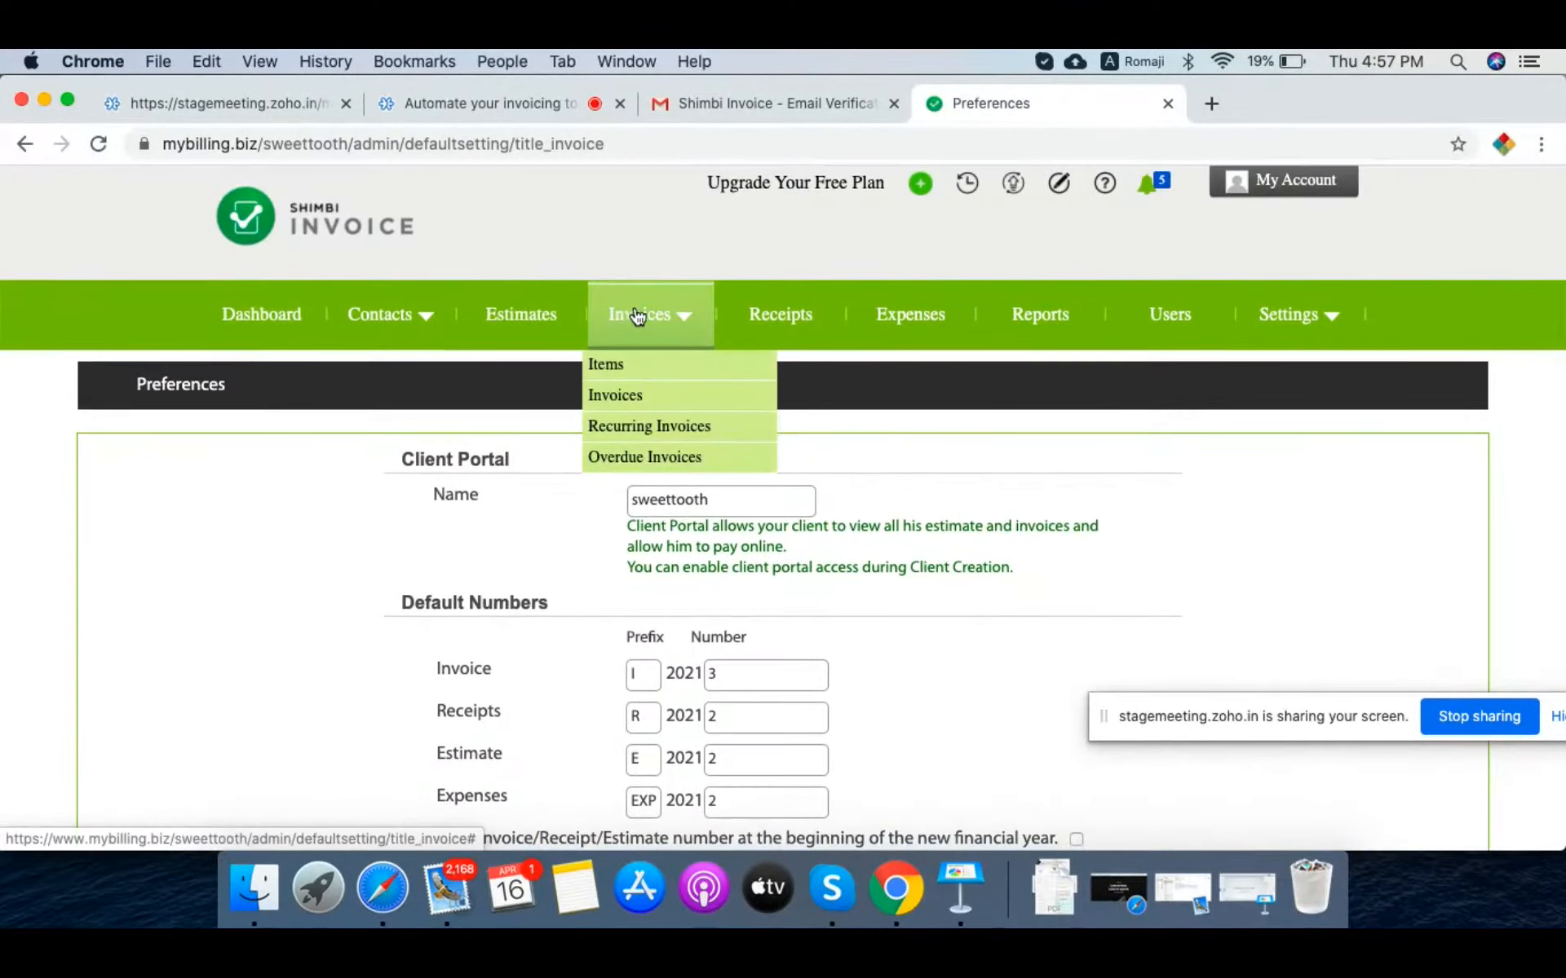
left_click(640, 460)
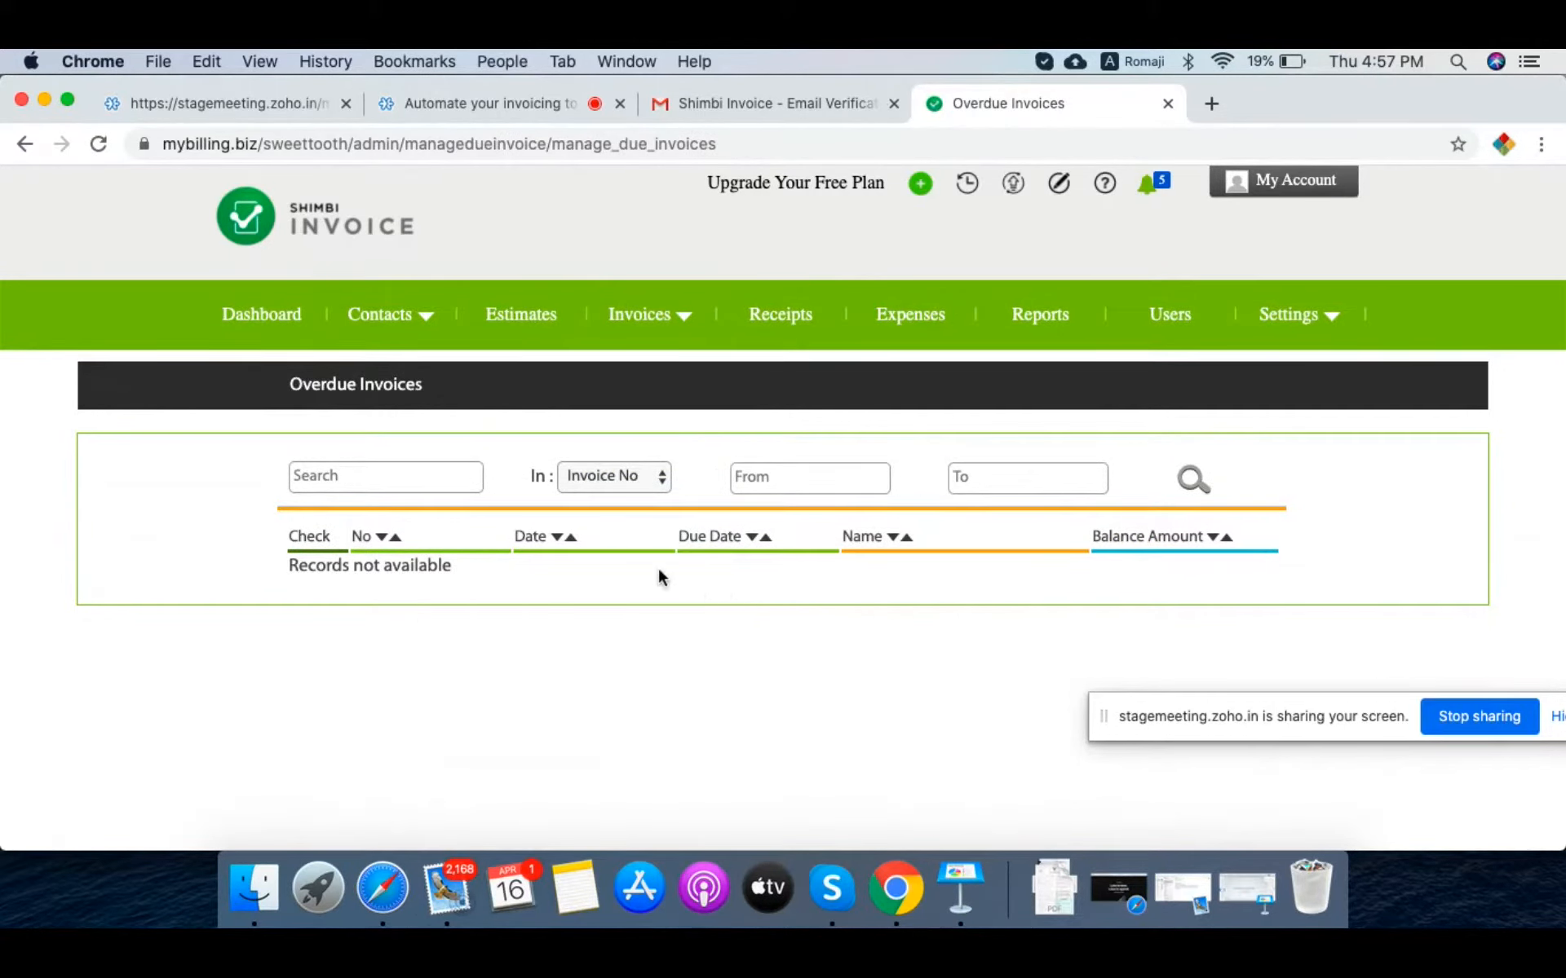
left_click(256, 315)
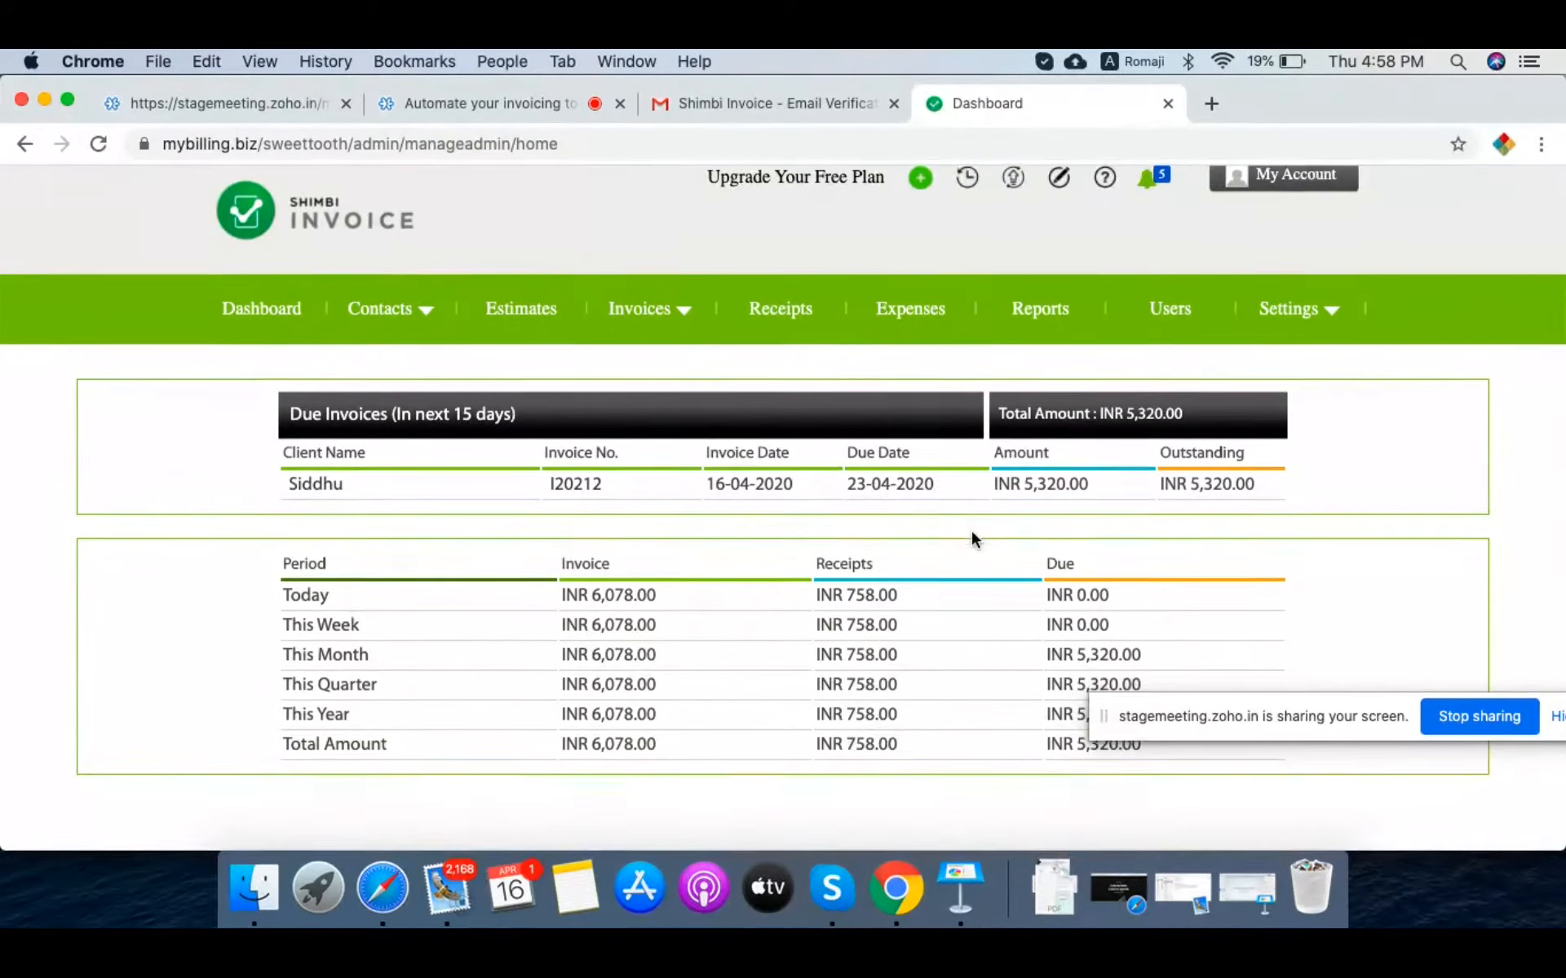
scroll(970, 530, "down", 2)
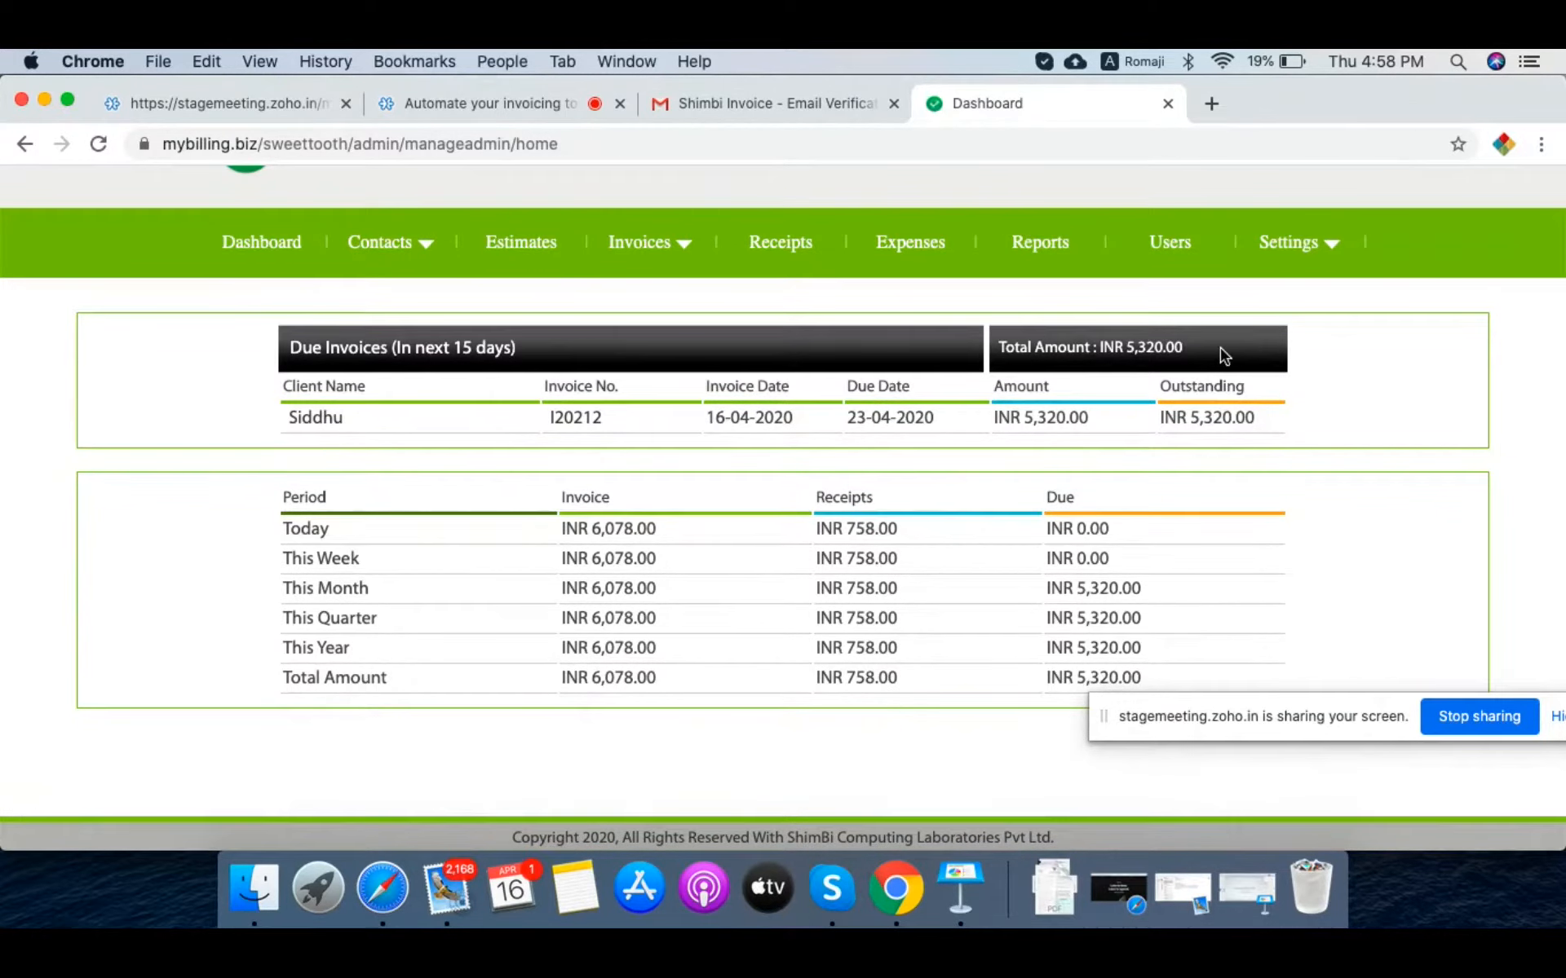
scroll(892, 496, "down", 1)
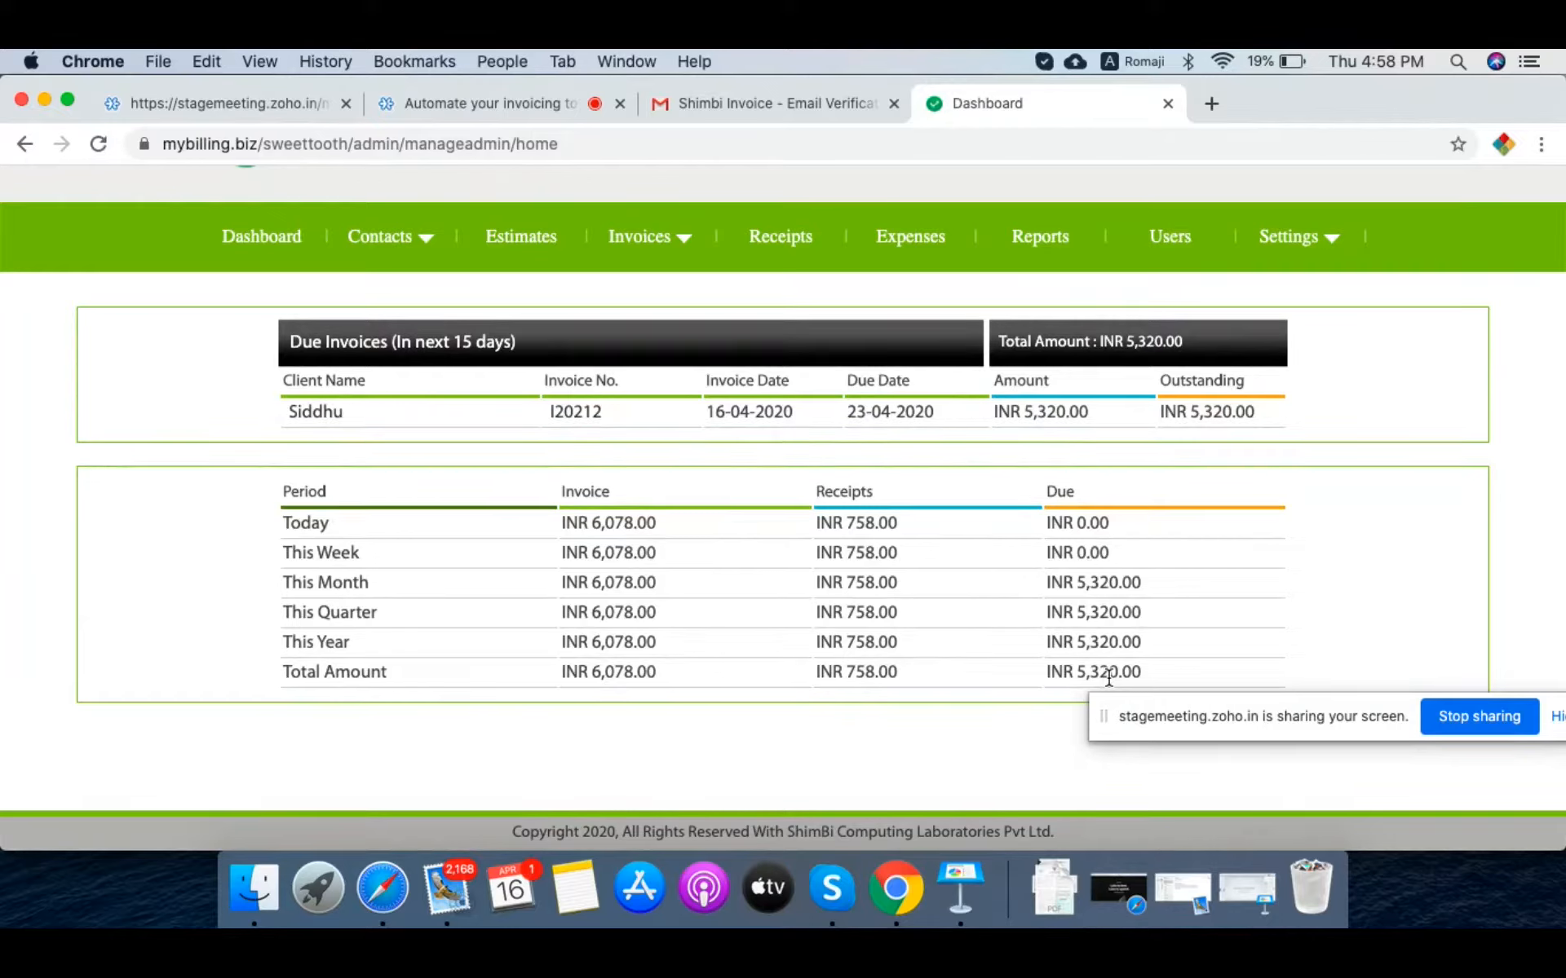
mouse_move(646, 237)
left_click(636, 318)
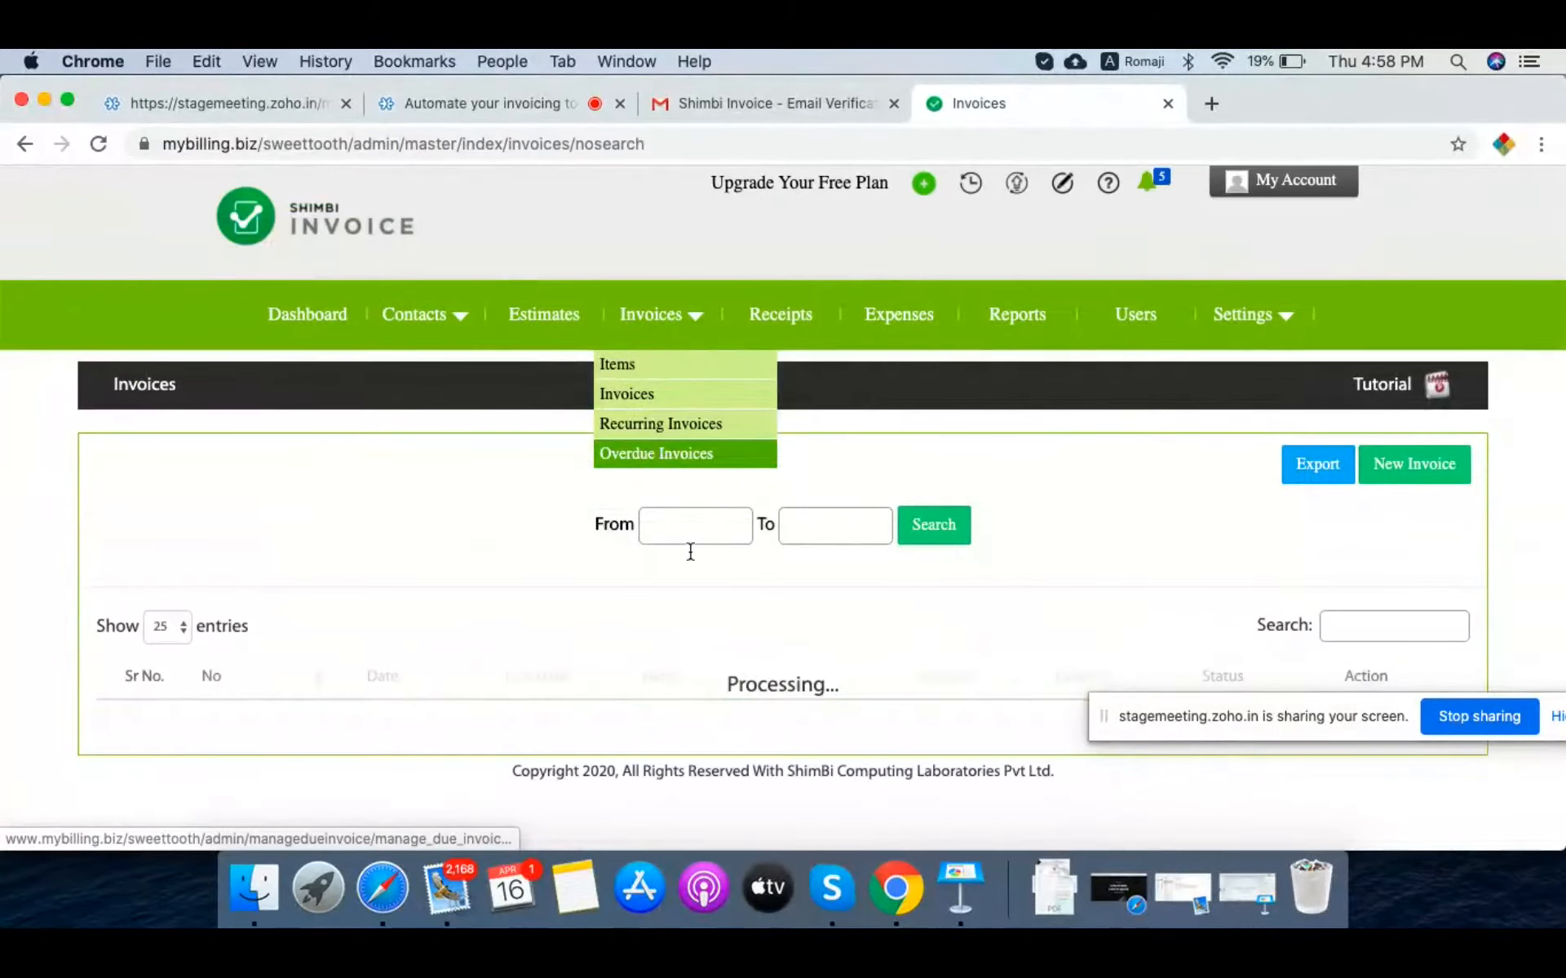
scroll(710, 679, "down", 1)
scroll(710, 679, "down", 3)
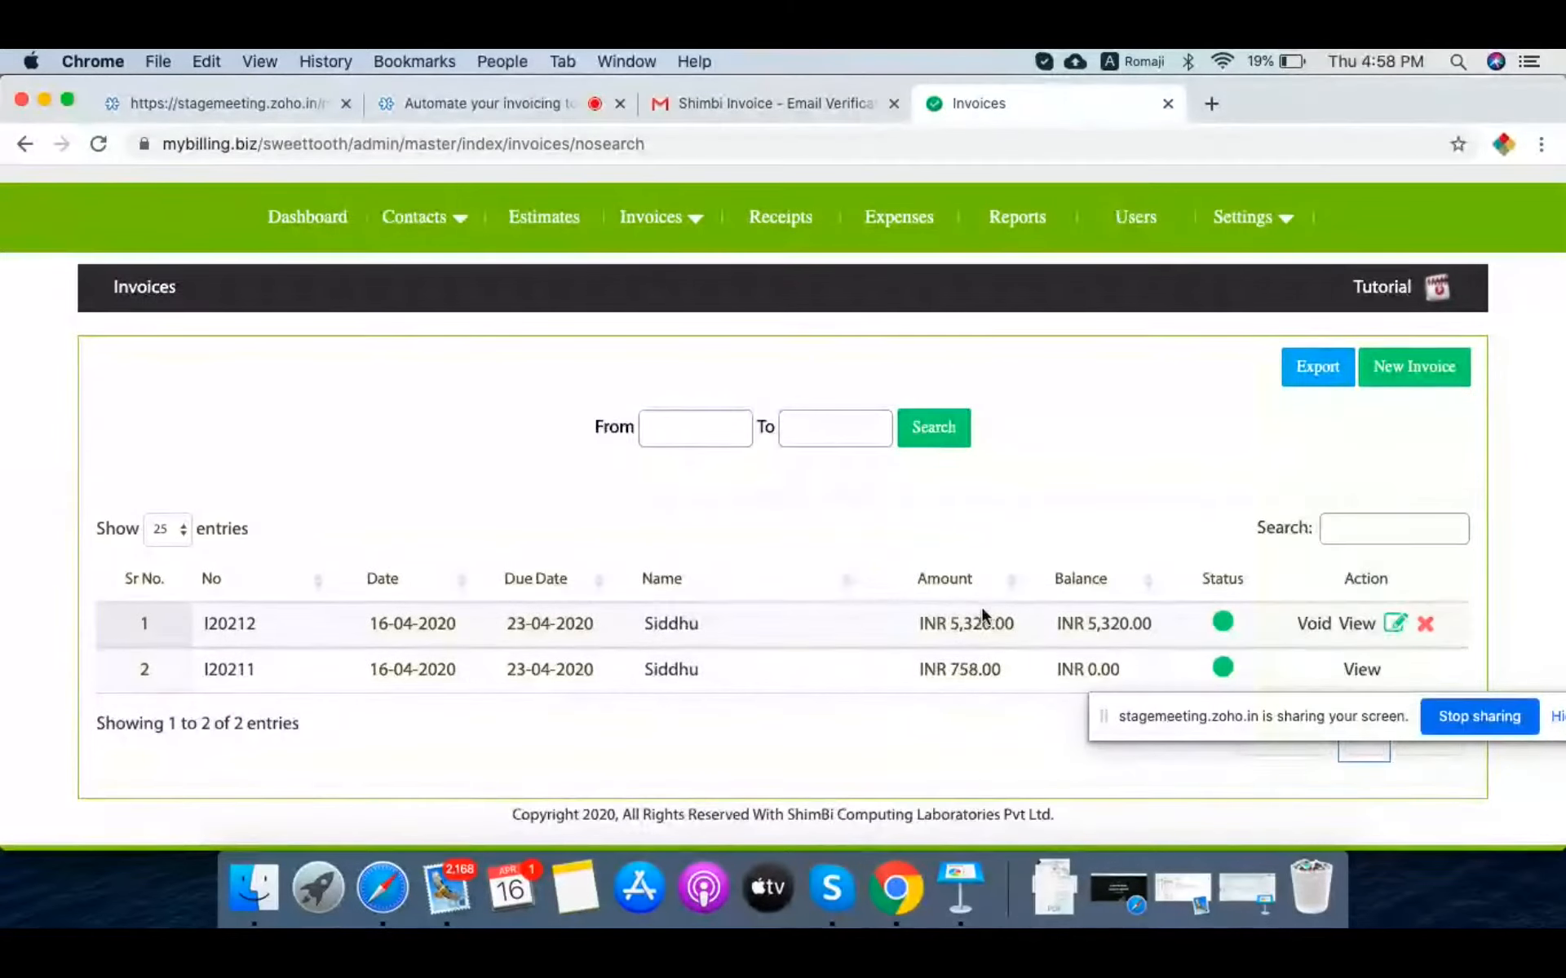
left_click(323, 230)
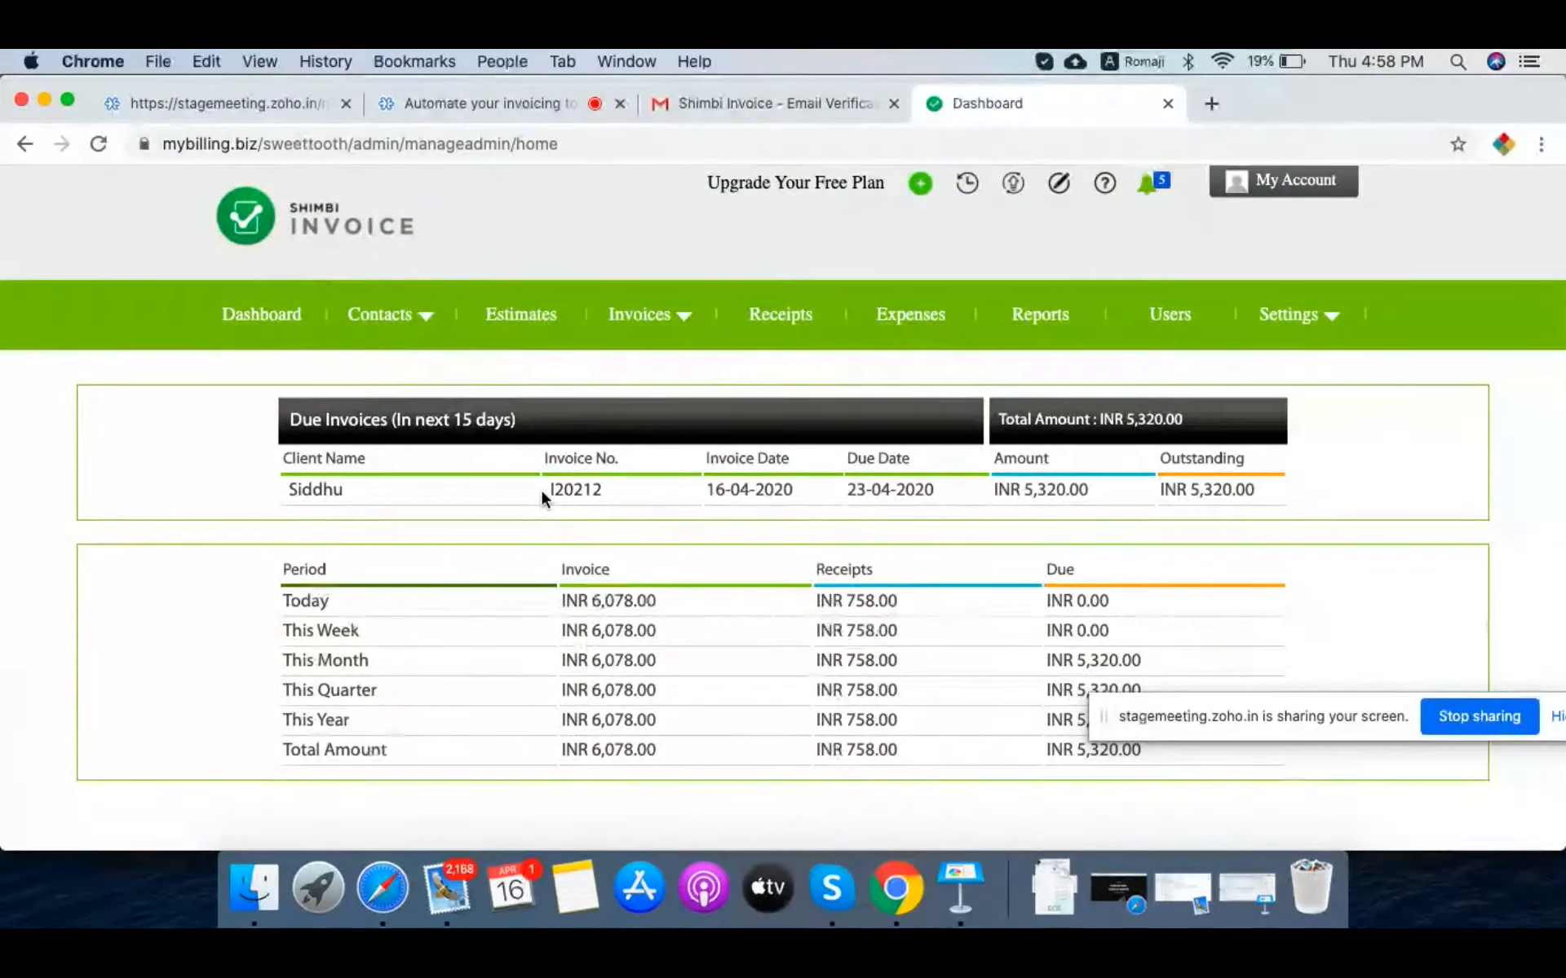
scroll(779, 640, "down", 3)
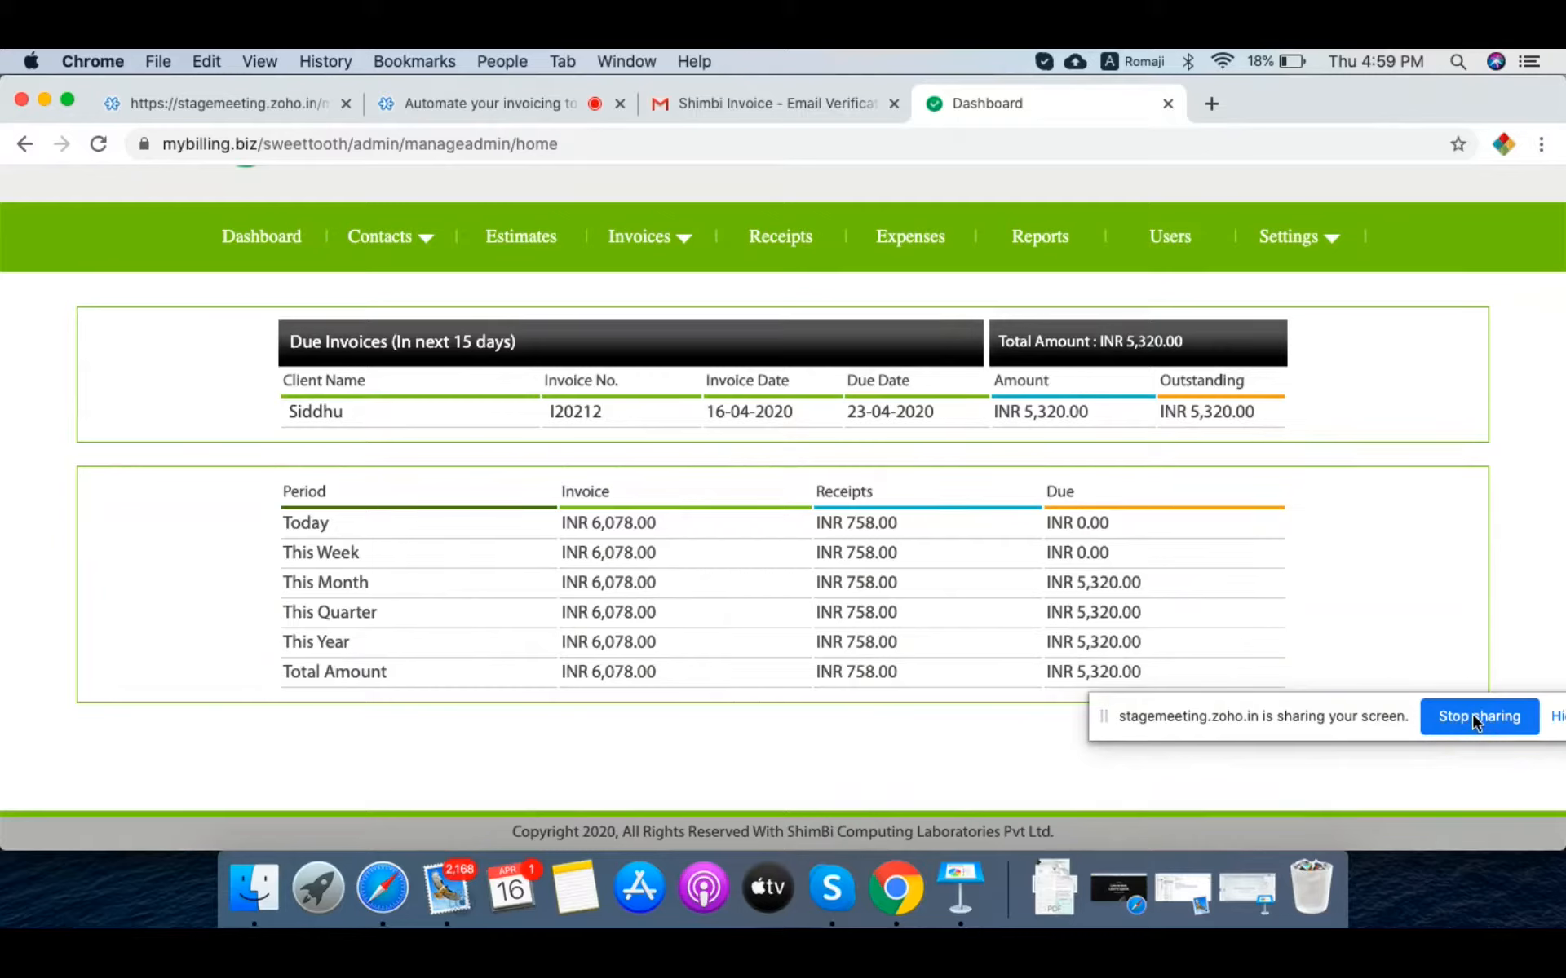
Step: Raise the system volume and stop sharing the Dashboard screen
key("XF86AudioRaiseVolume")
left_click(1476, 718)
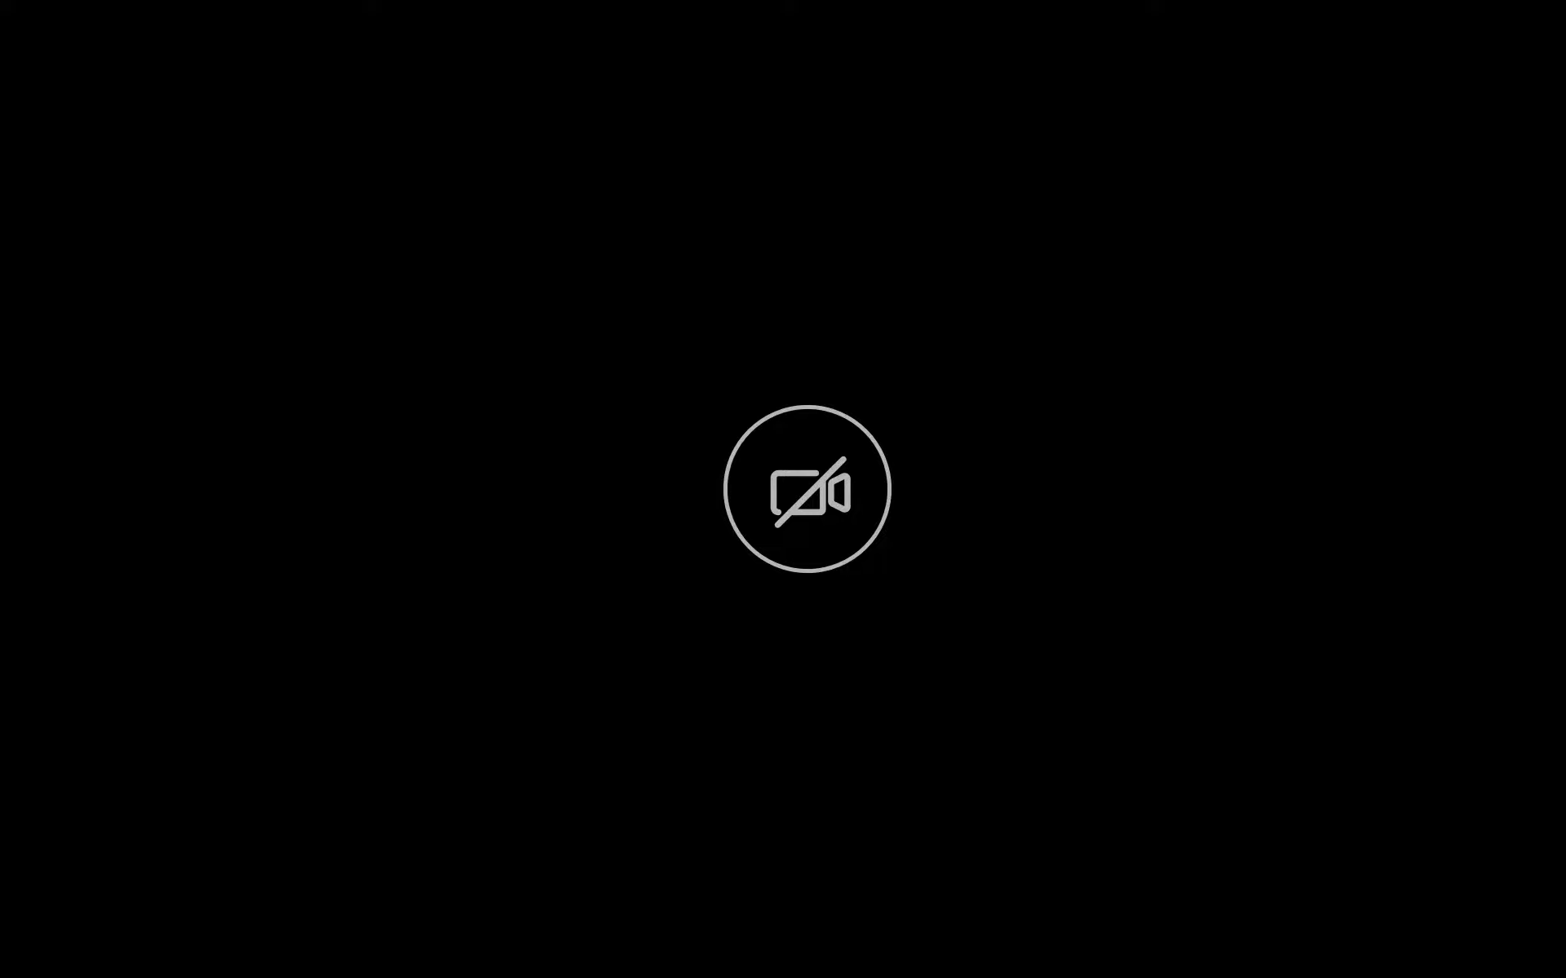